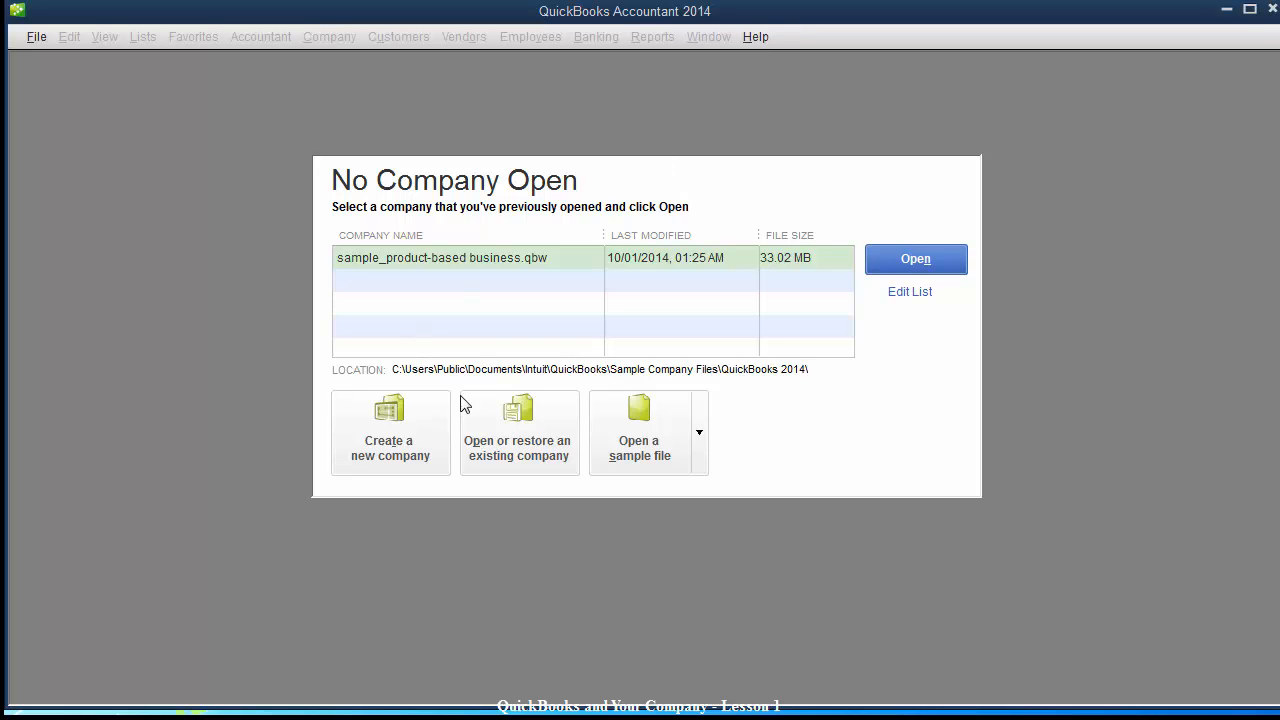
Start a new company file using the Detailed Start interview.
click(377, 446)
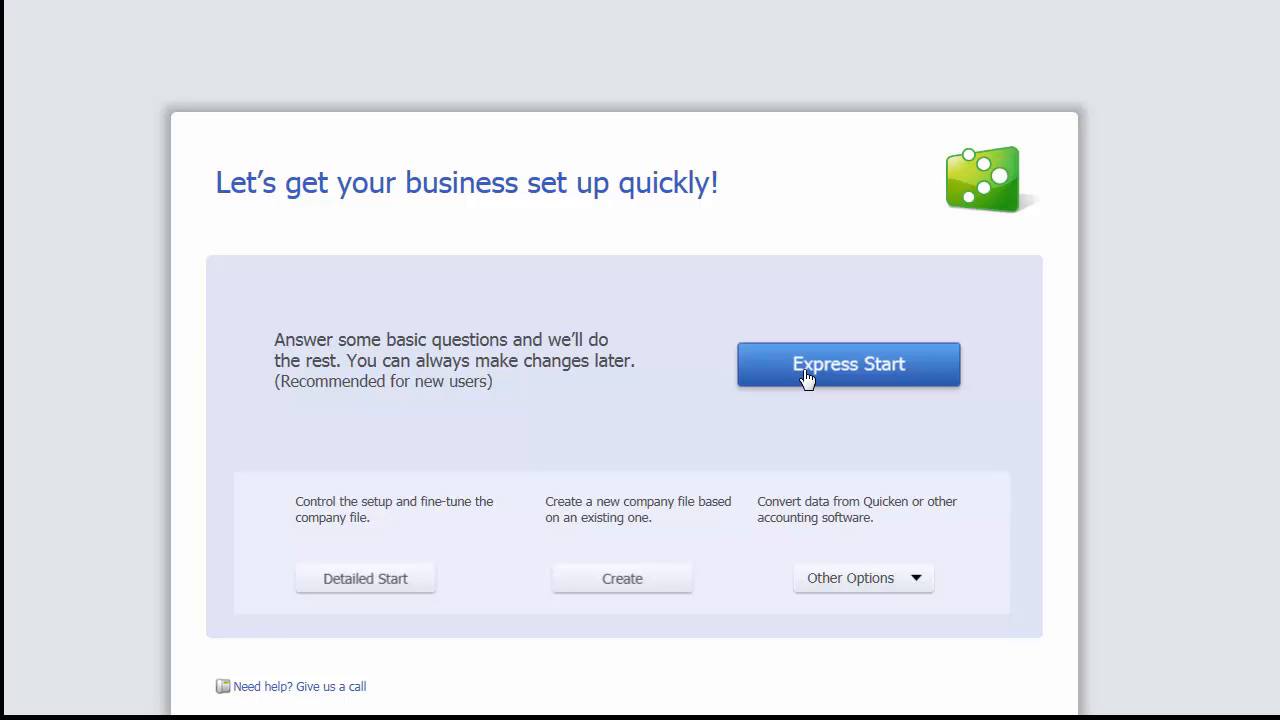
click(383, 590)
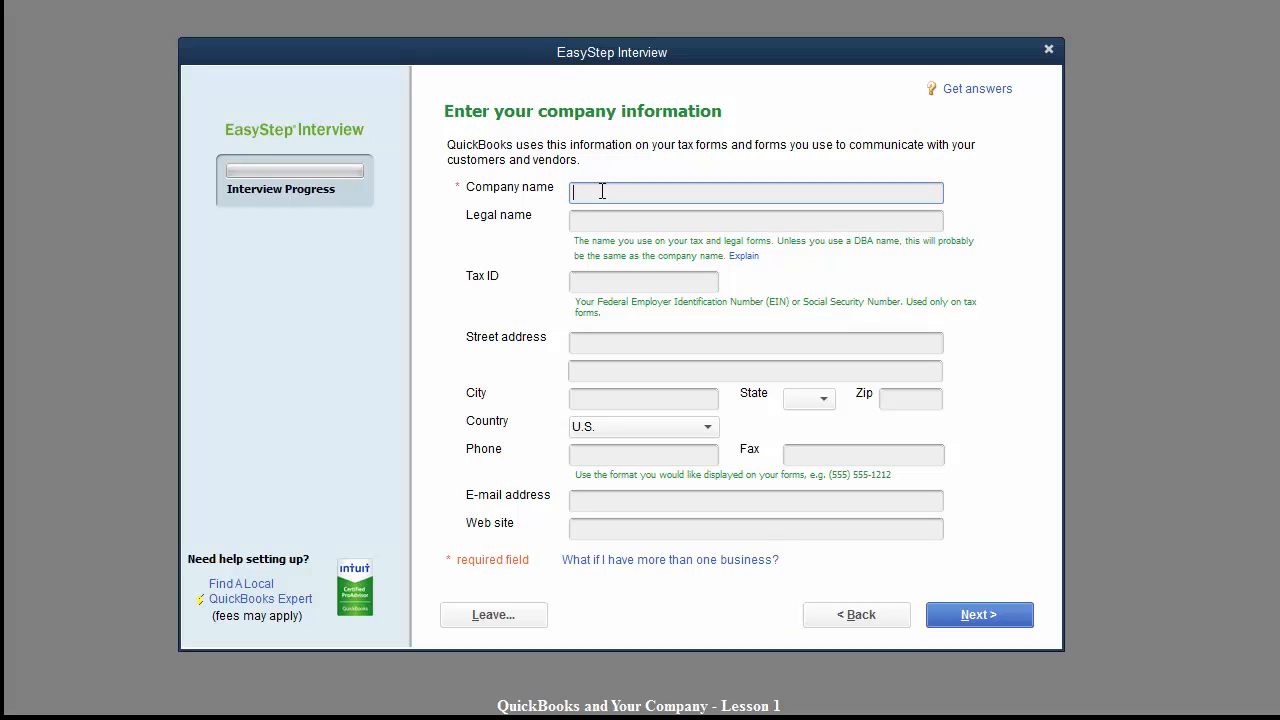
Enter Leweys Landscaping as the company name and the owner's DBA name as the legal name.
text(Leweys Landscaping)
key(Tab)
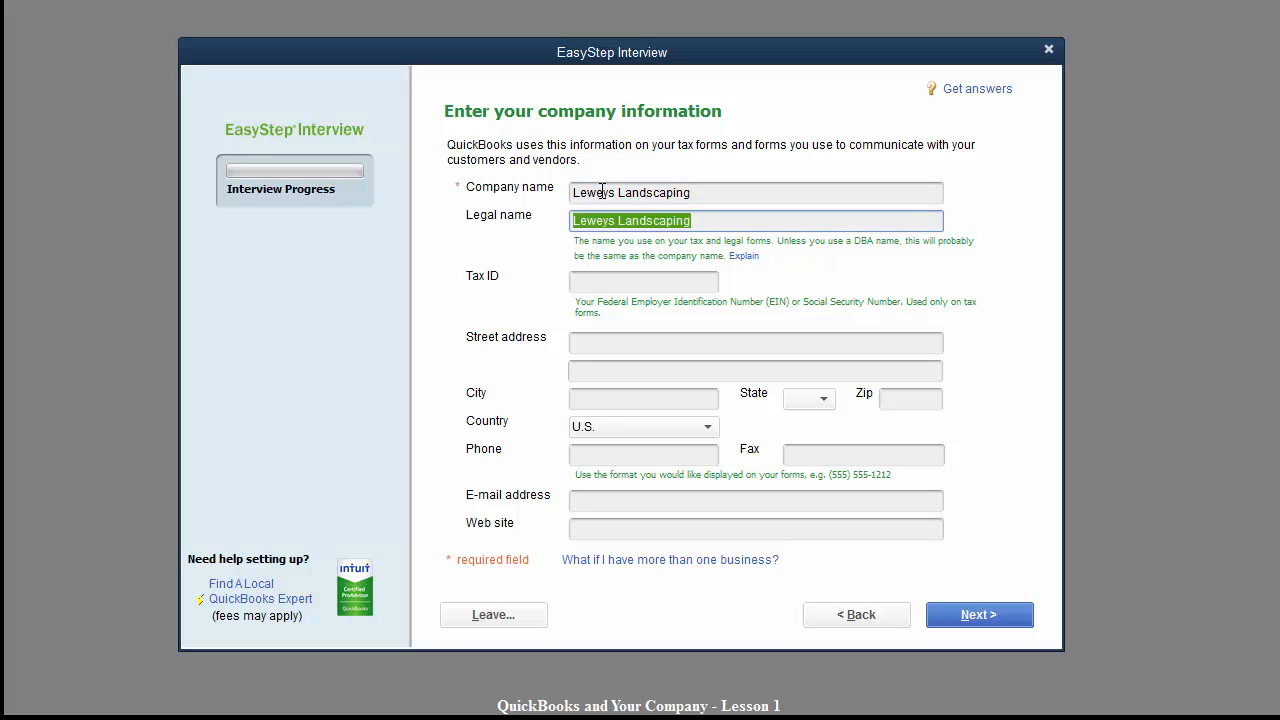
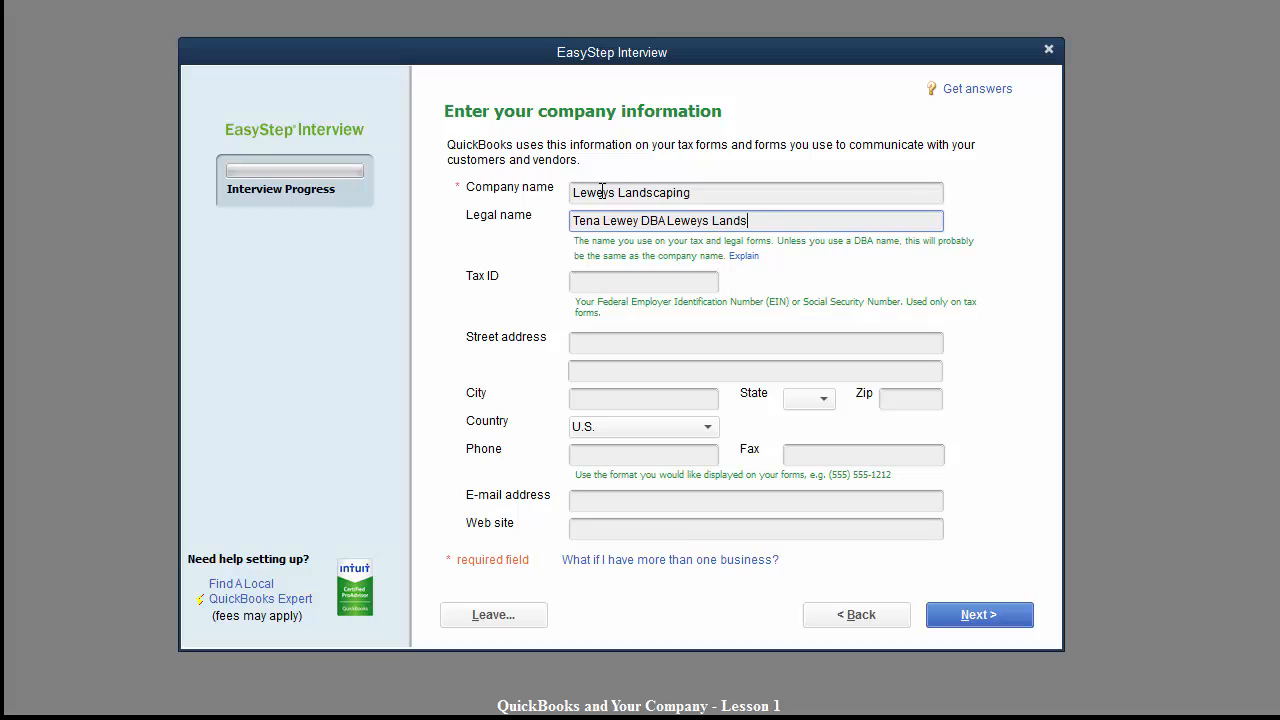
text(caping)
Enter the company's tax ID and begin the street address field.
key(Tab)
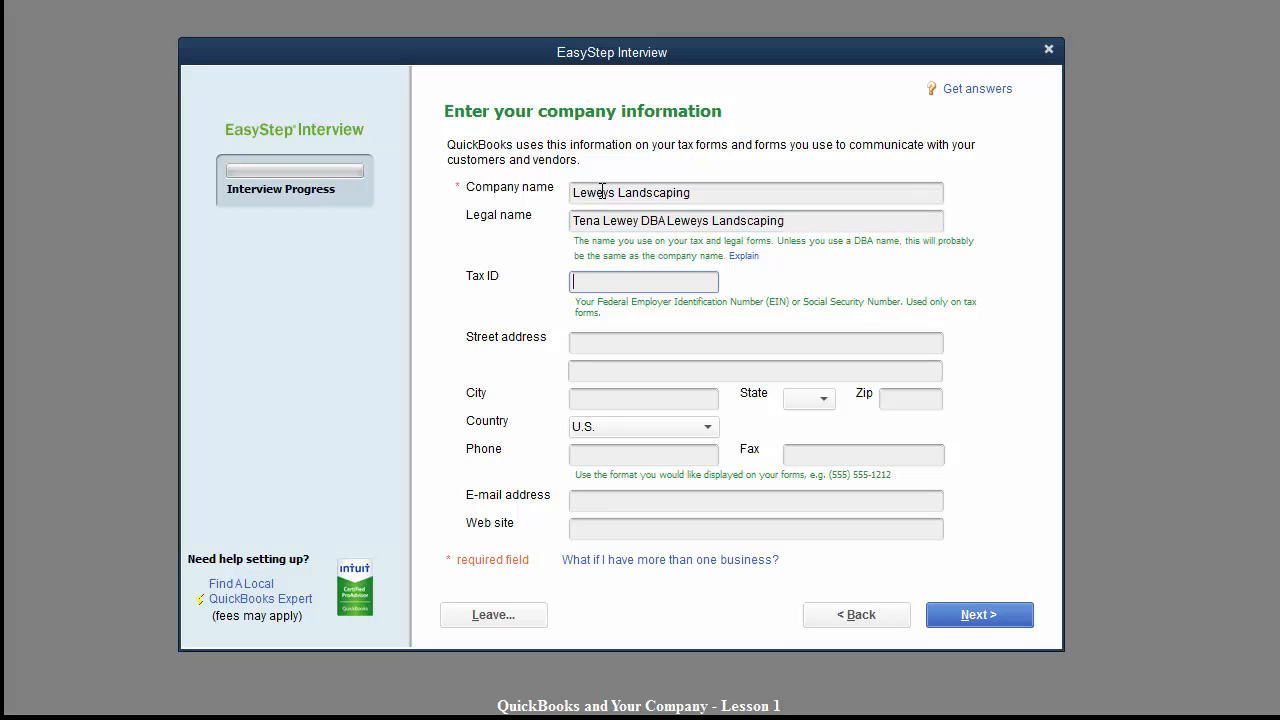
text(000-00-00000)
key(Tab)
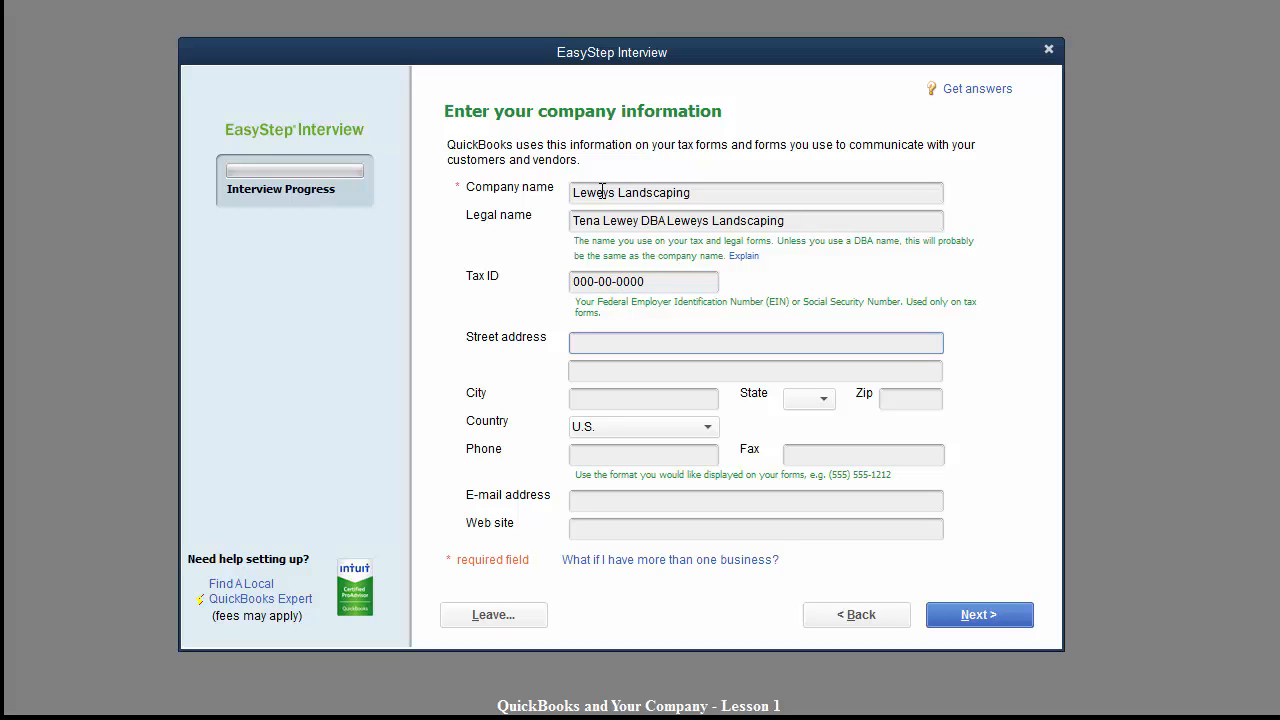
text(PO Box)
key(BackSpace)
key(BackSpace)
key(BackSpace)
key(BackSpace)
key(BackSpace)
key(BackSpace)
key(BackSpace)
Fill in the company's street address, city, state TX and ZIP code.
text(12981 Anystreet)
key(Tab)
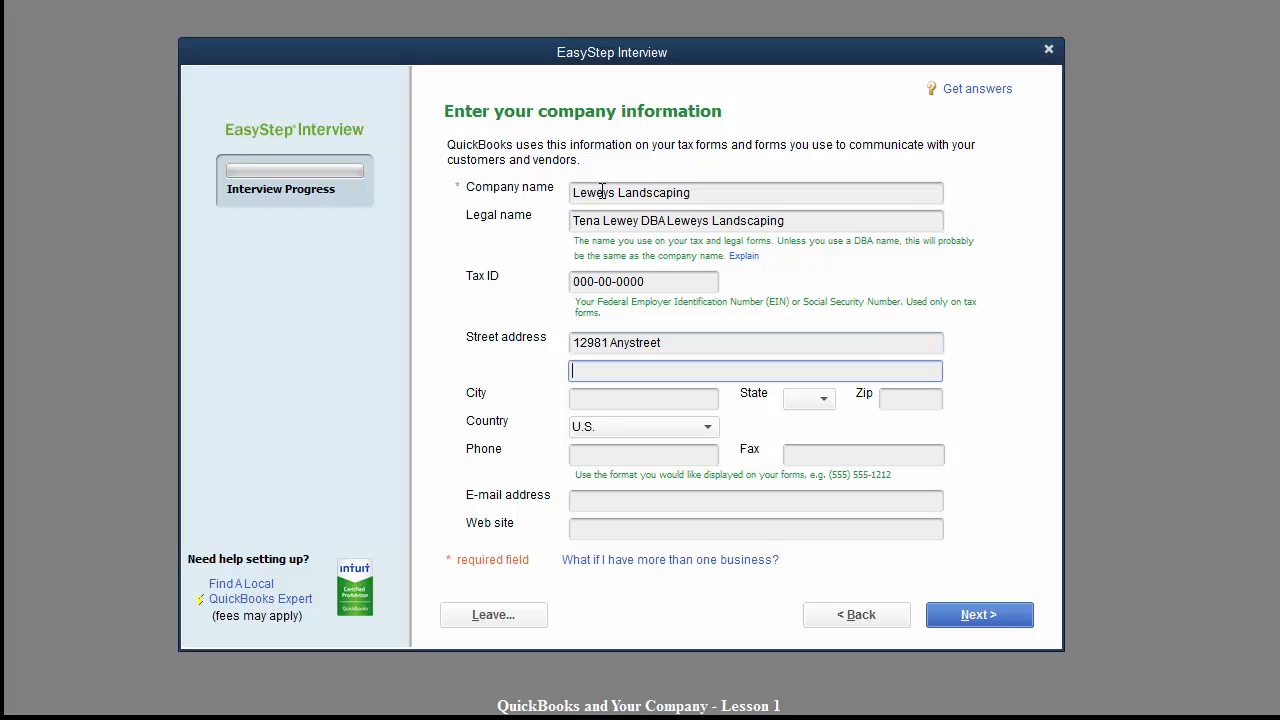
key(Tab)
text(Anywhere)
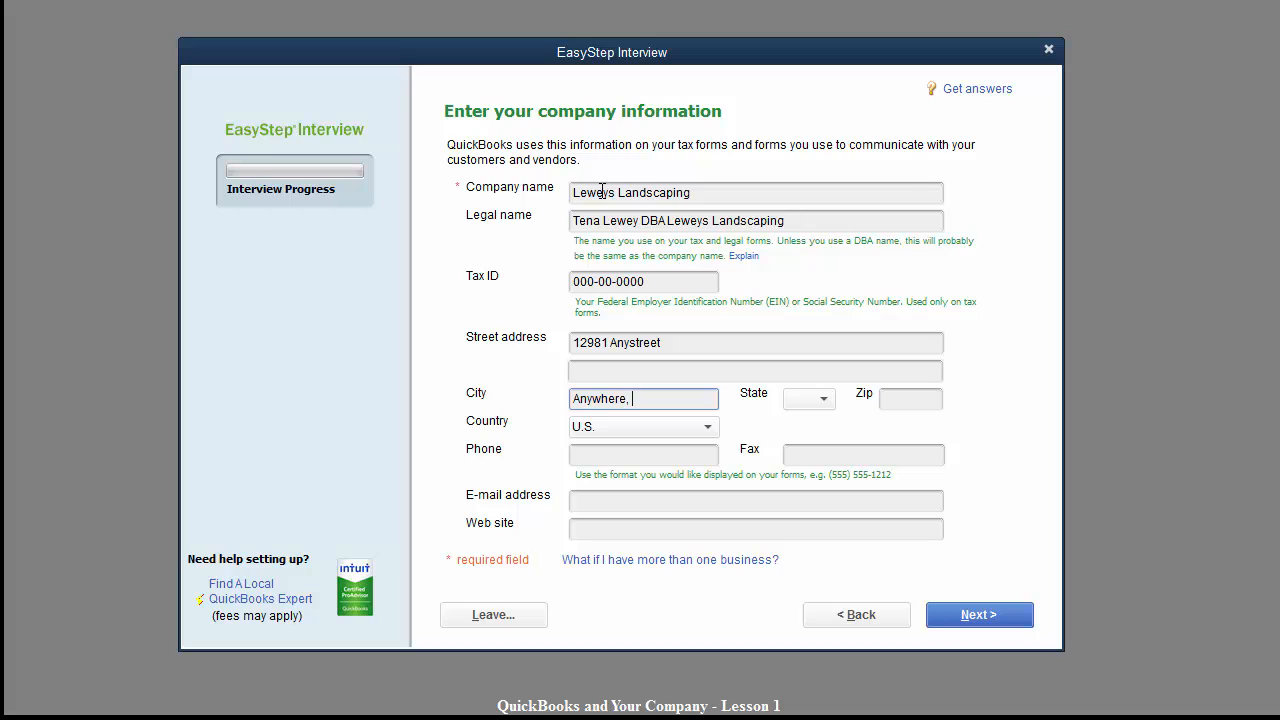
key(Tab)
text(TN)
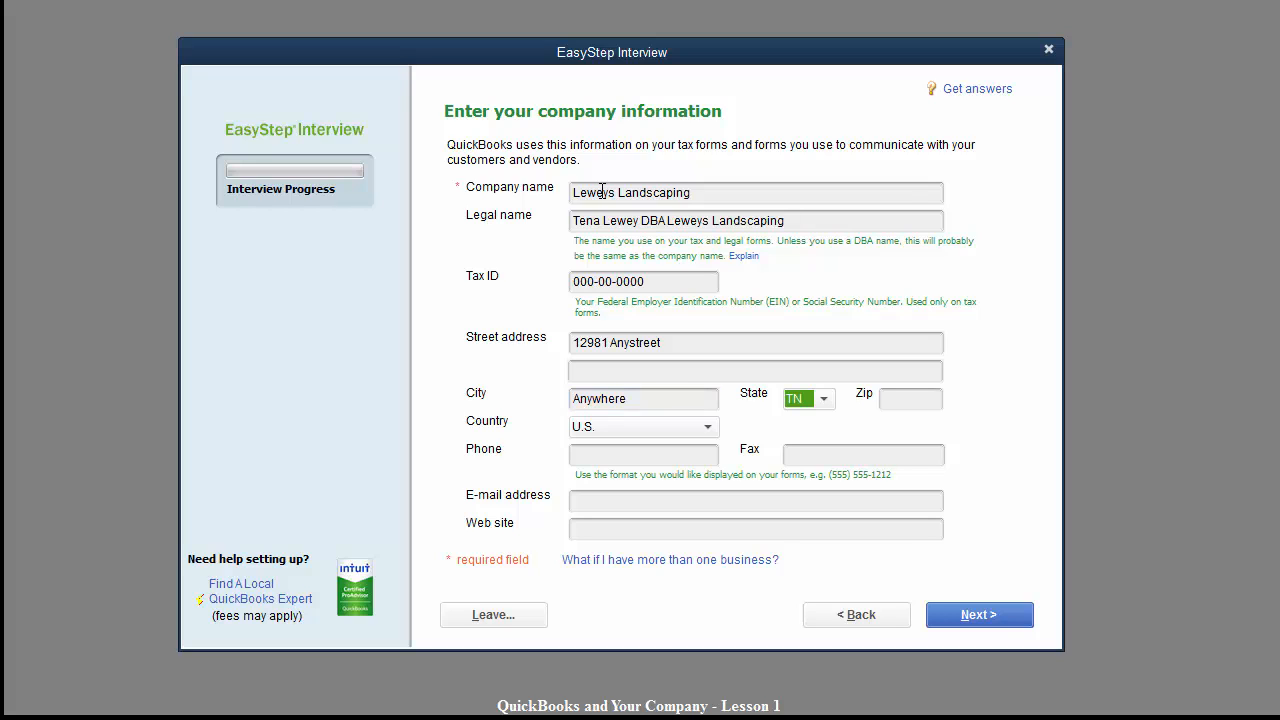
text(X)
key(Tab)
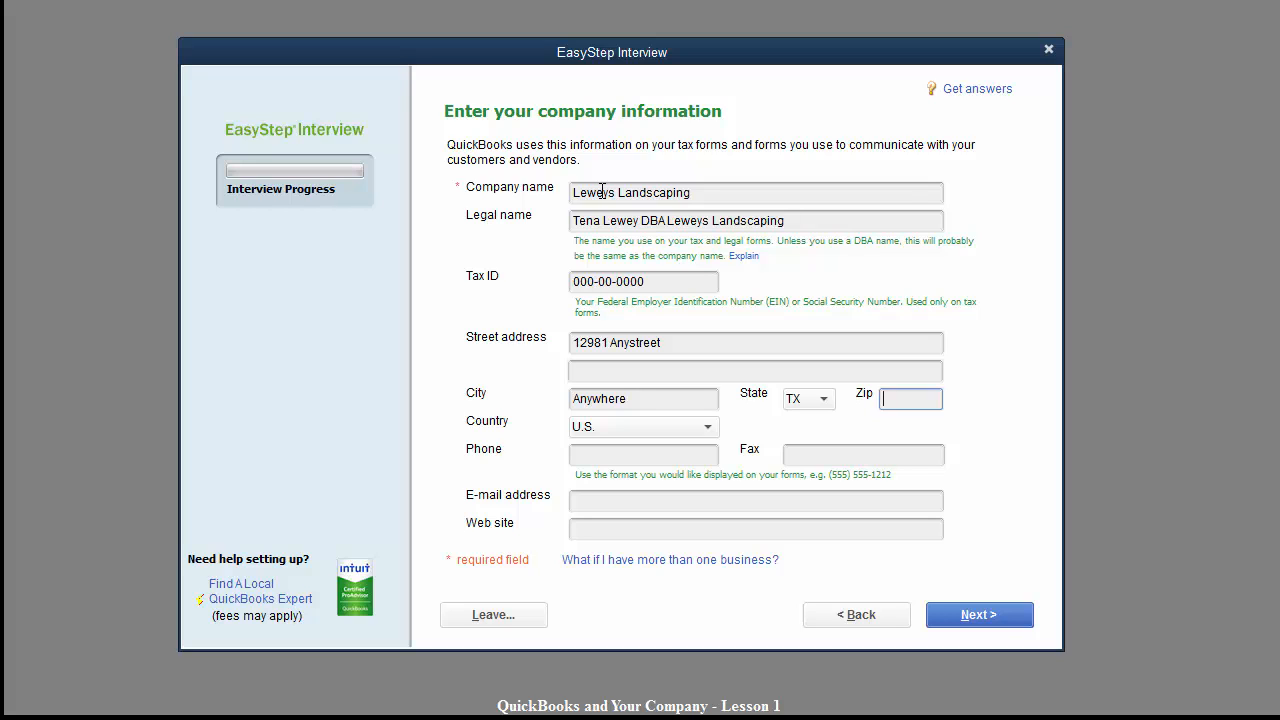
text(78917)
key(Tab)
Add the company's phone number, e-mail address and web site.
key(Tab)
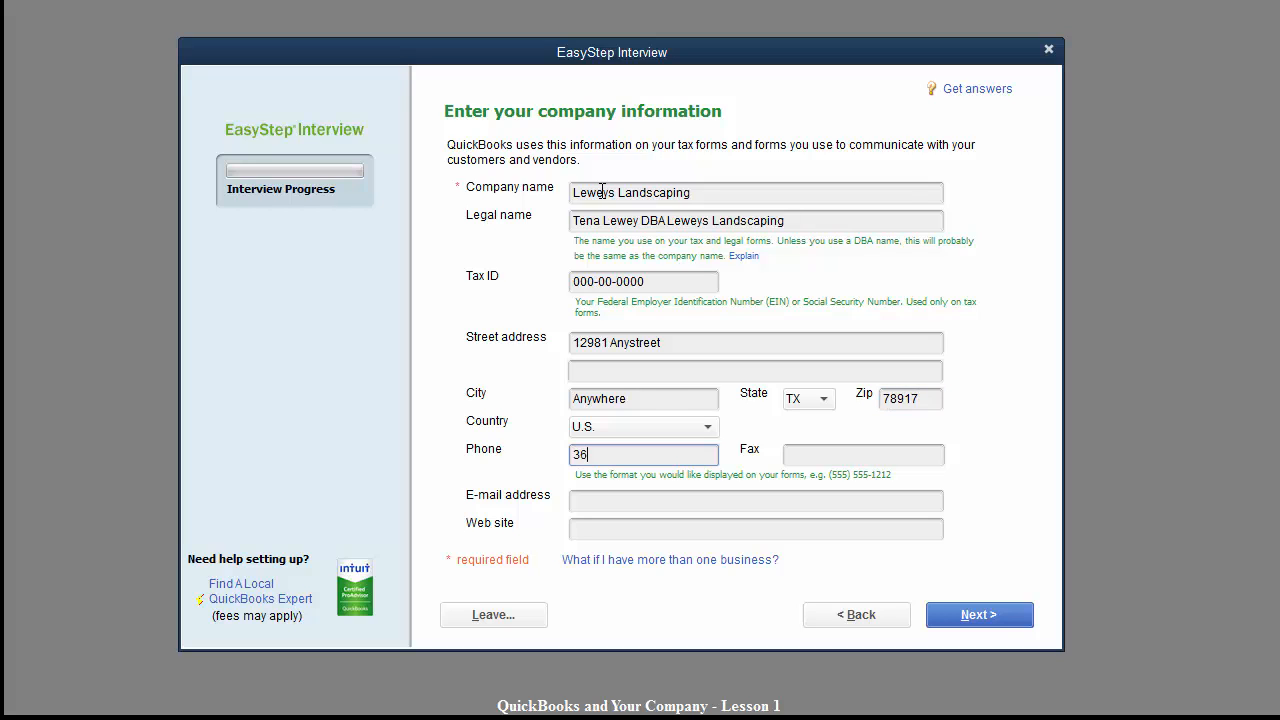
key(Tab)
key(Tab)
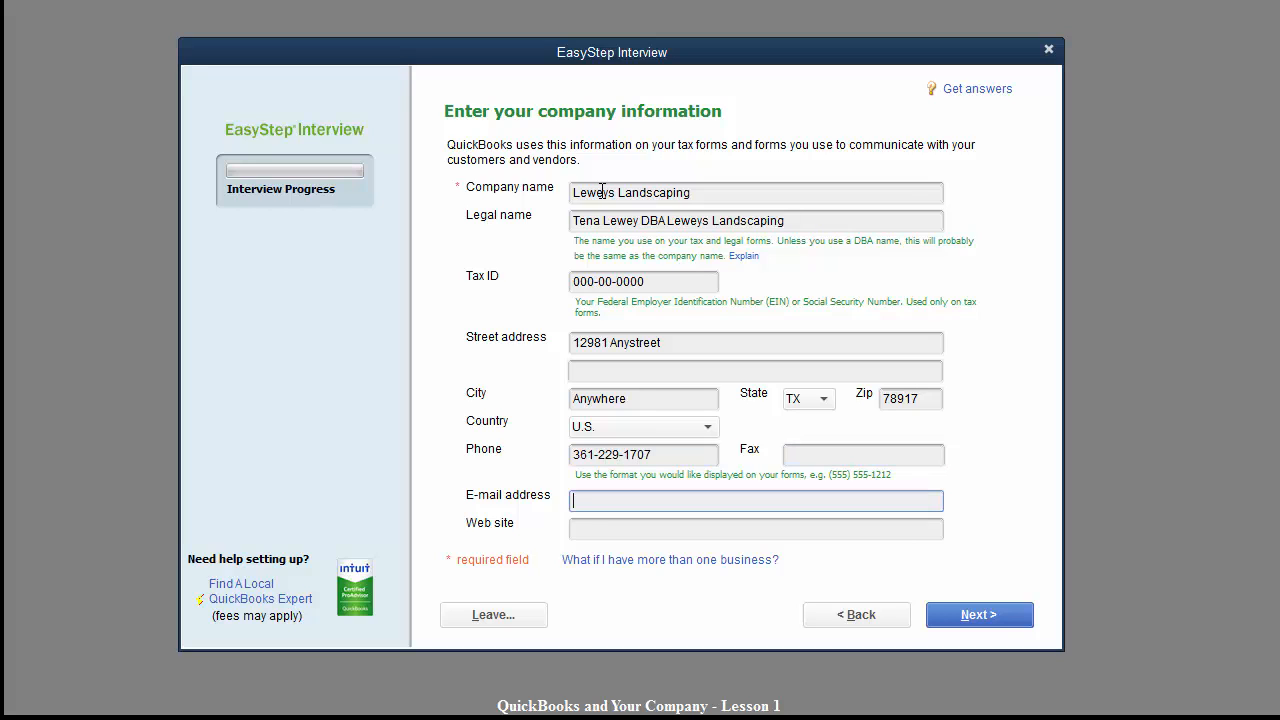
key(Tab)
text(http)
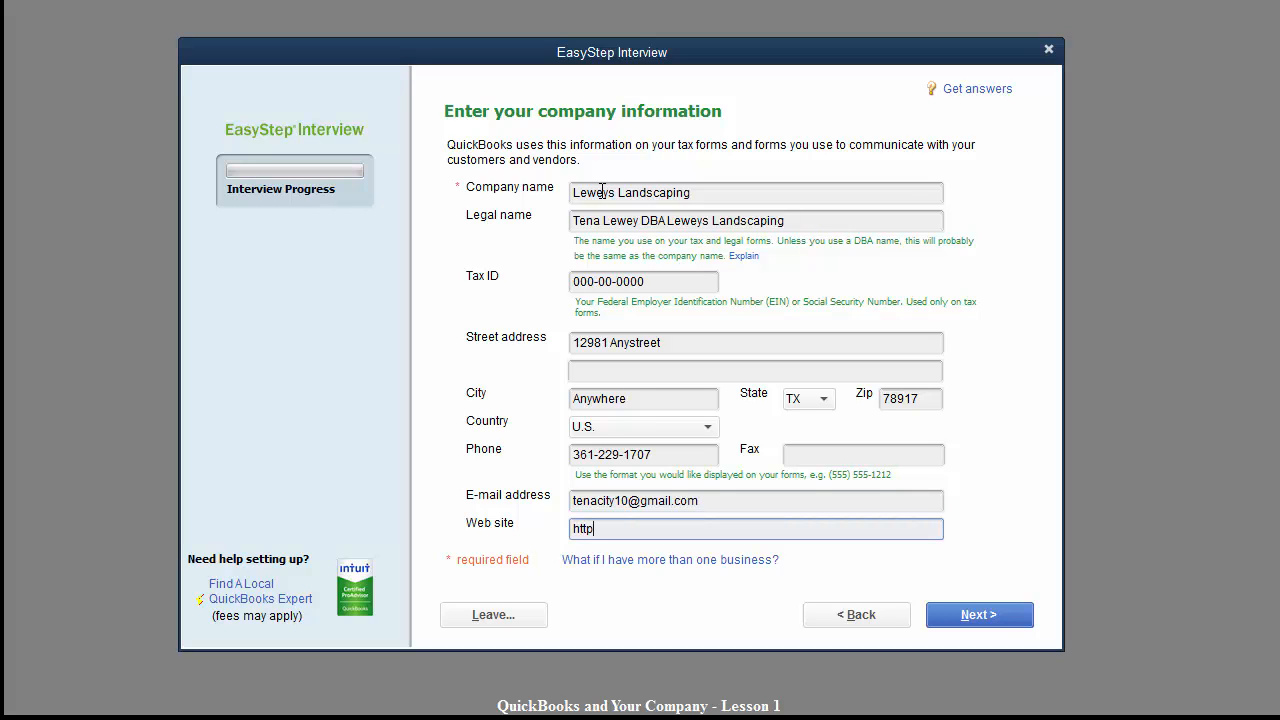
text(://abookkeeperonline.com)
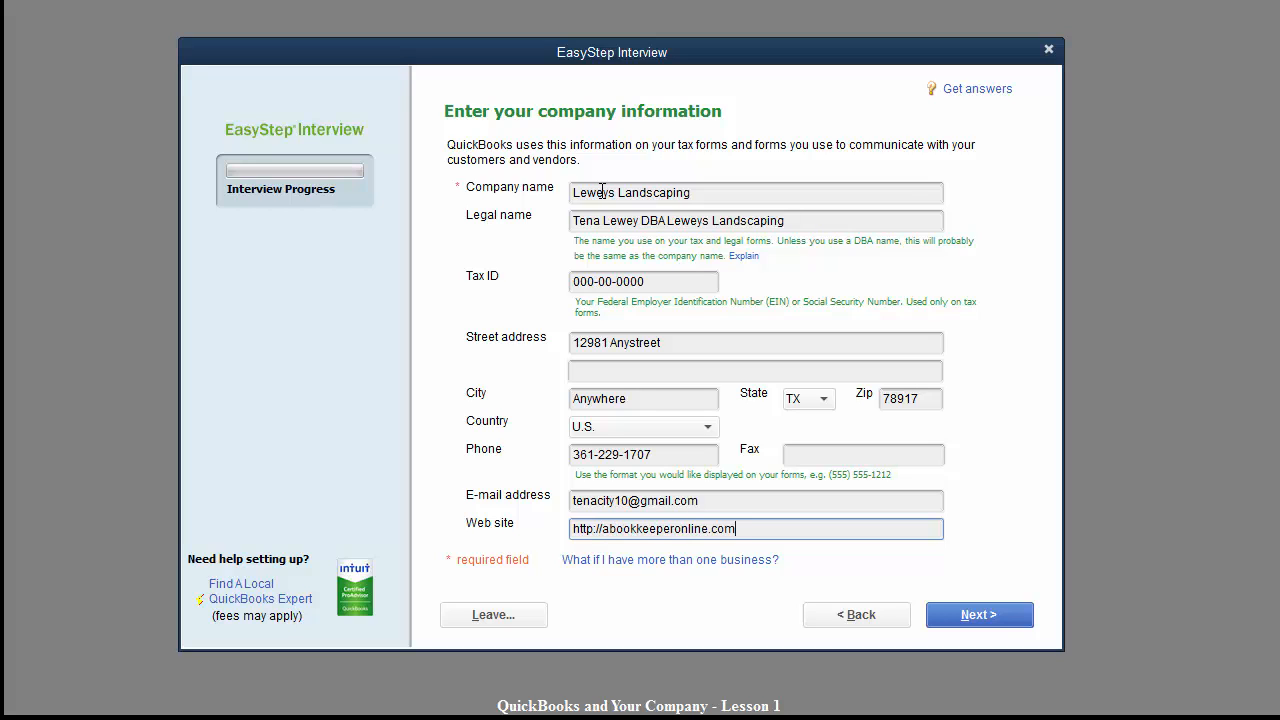
key(Tab)
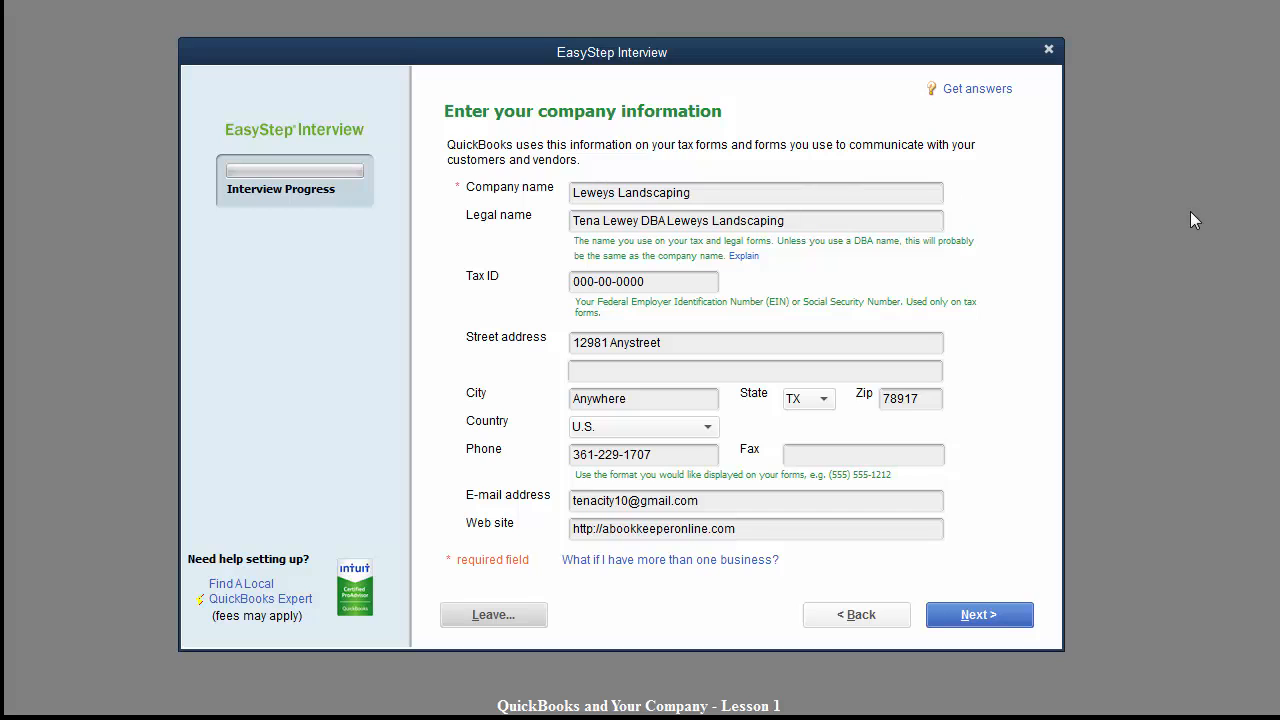
Choose Lawn Care or Landscaping as the company's industry.
click(958, 618)
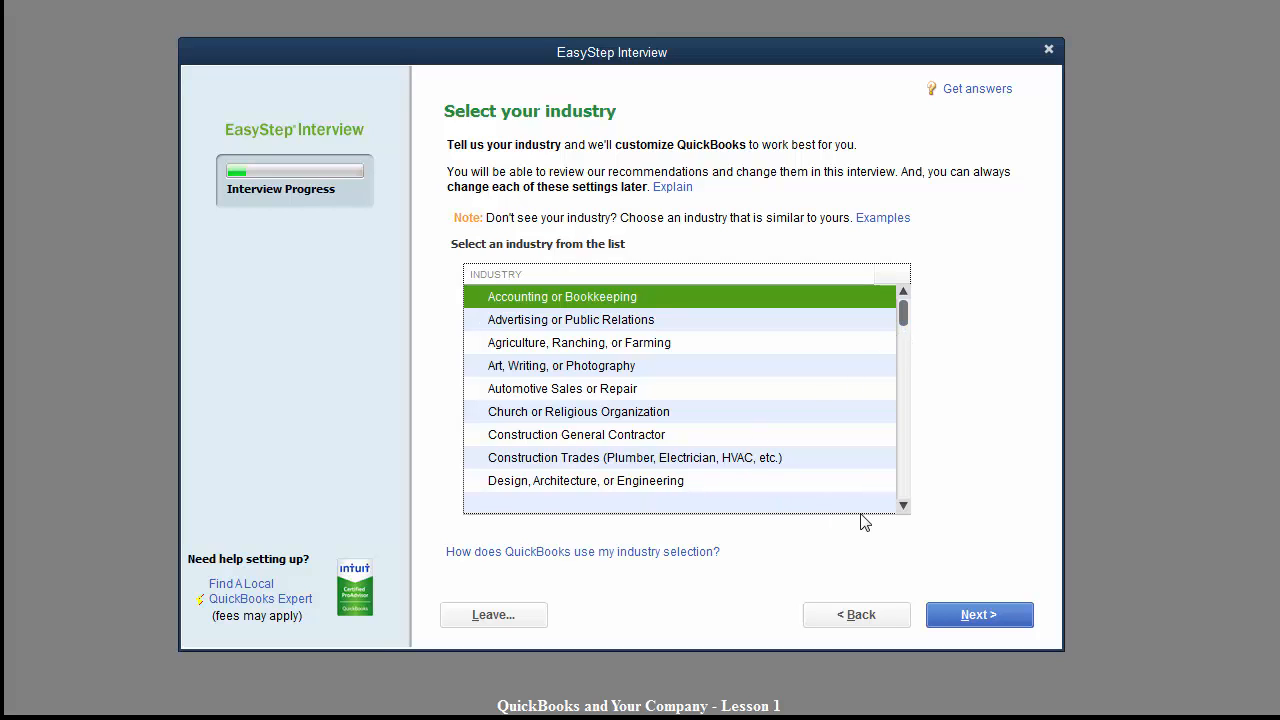
click(520, 482)
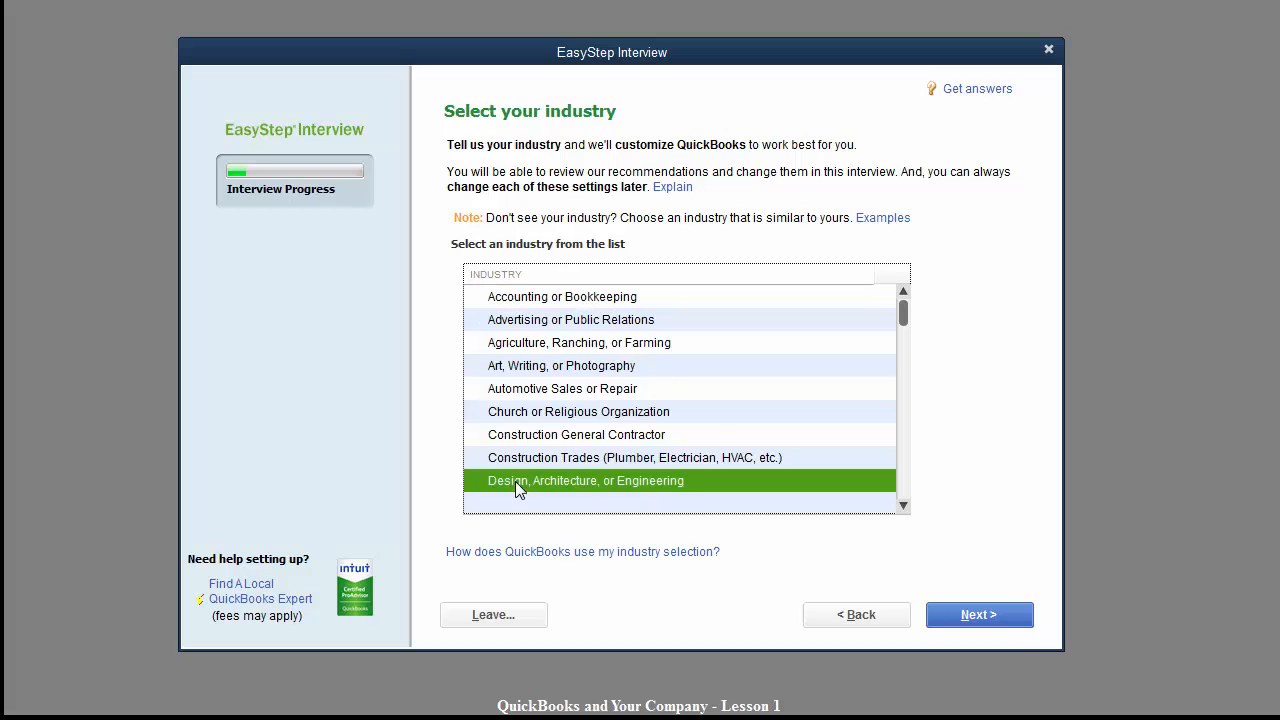
click(904, 506)
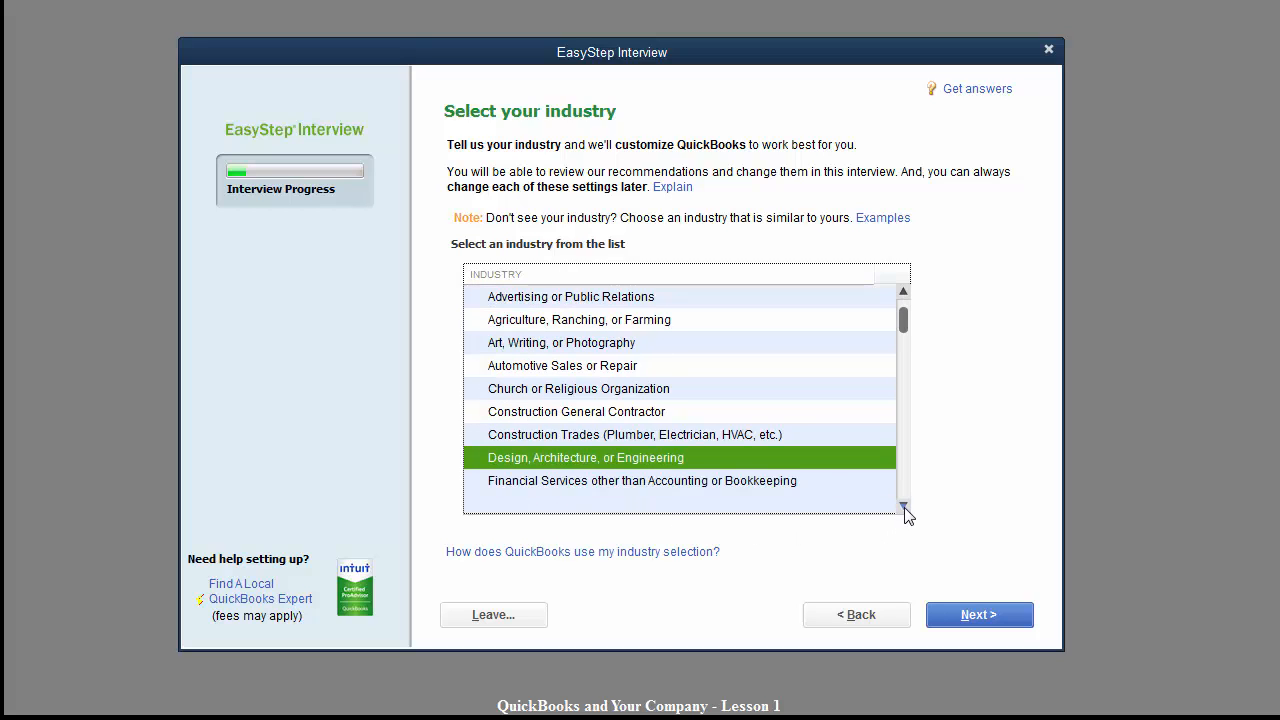
click(904, 506)
click(904, 506)
click(904, 506)
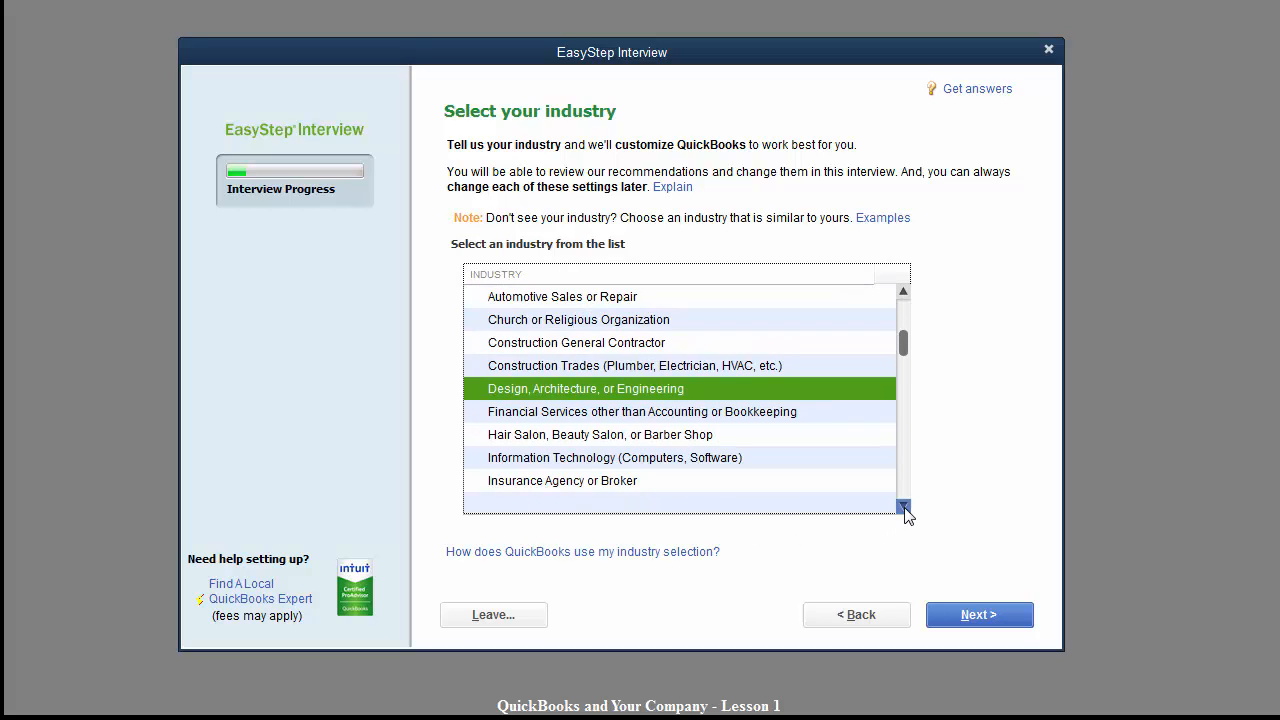
click(904, 506)
click(904, 506)
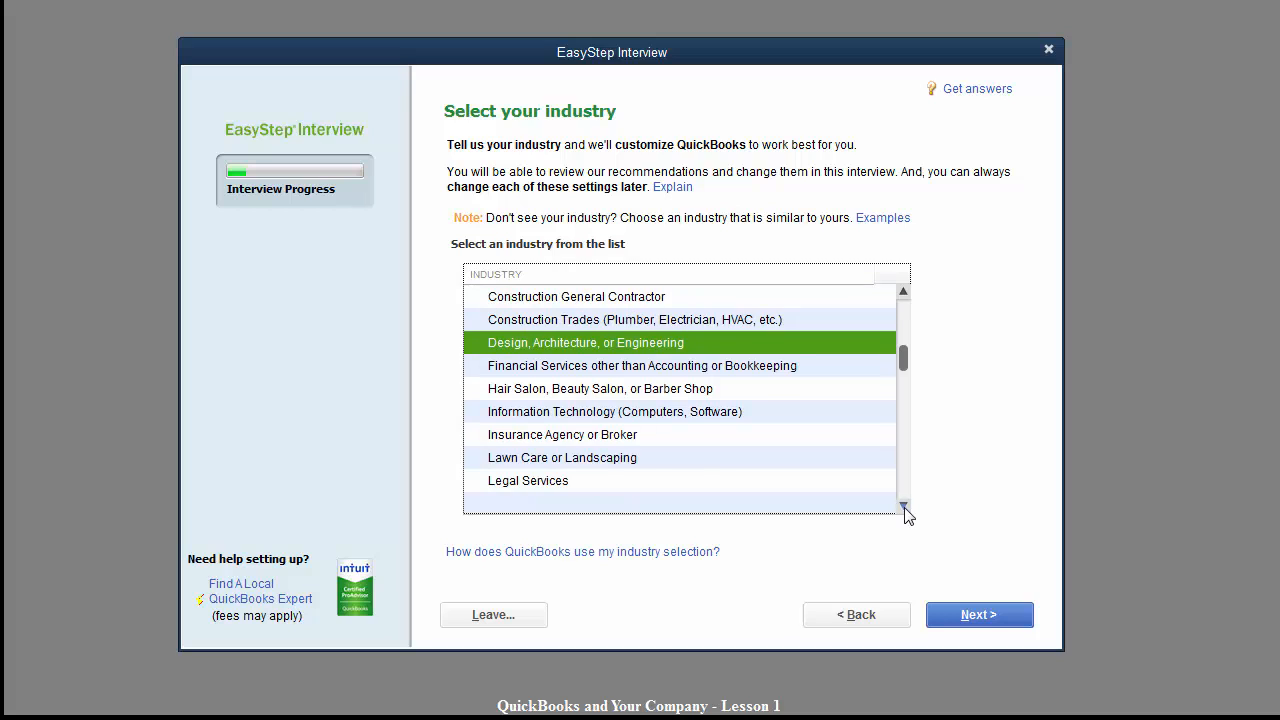
click(594, 462)
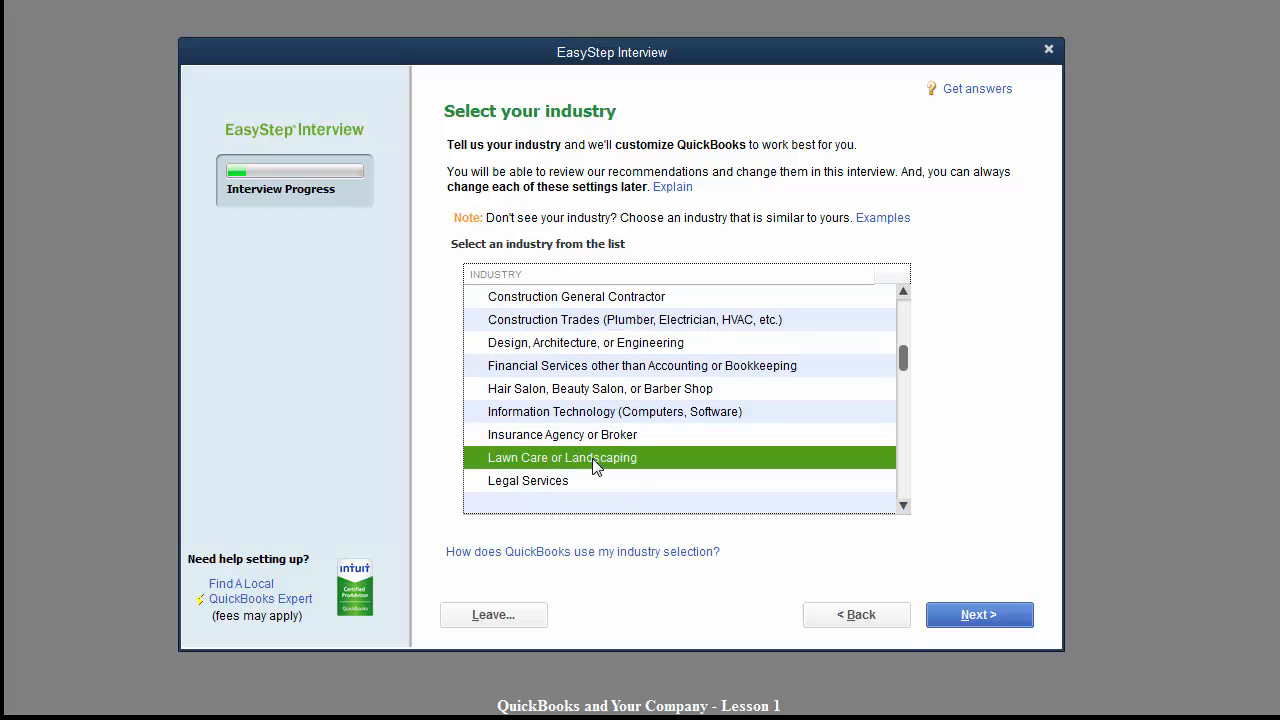
click(953, 616)
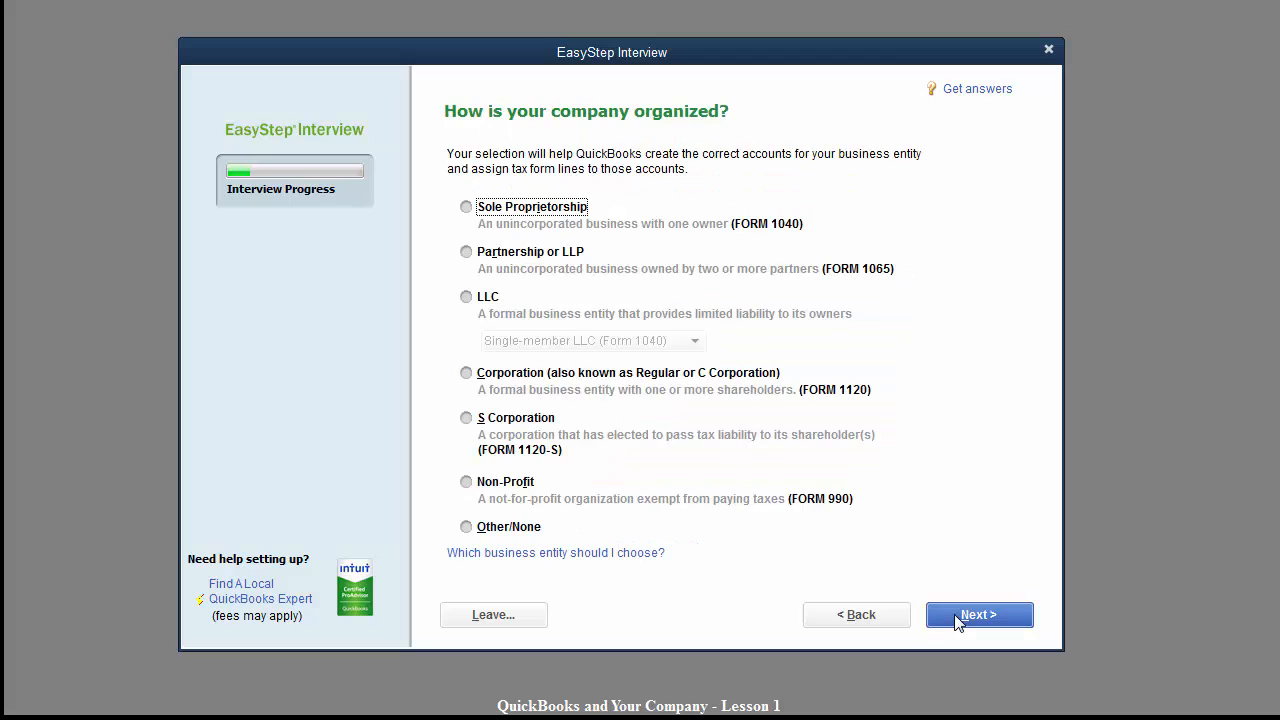
Set the company as a sole proprietorship with a January fiscal year and no admin password.
click(466, 207)
click(986, 622)
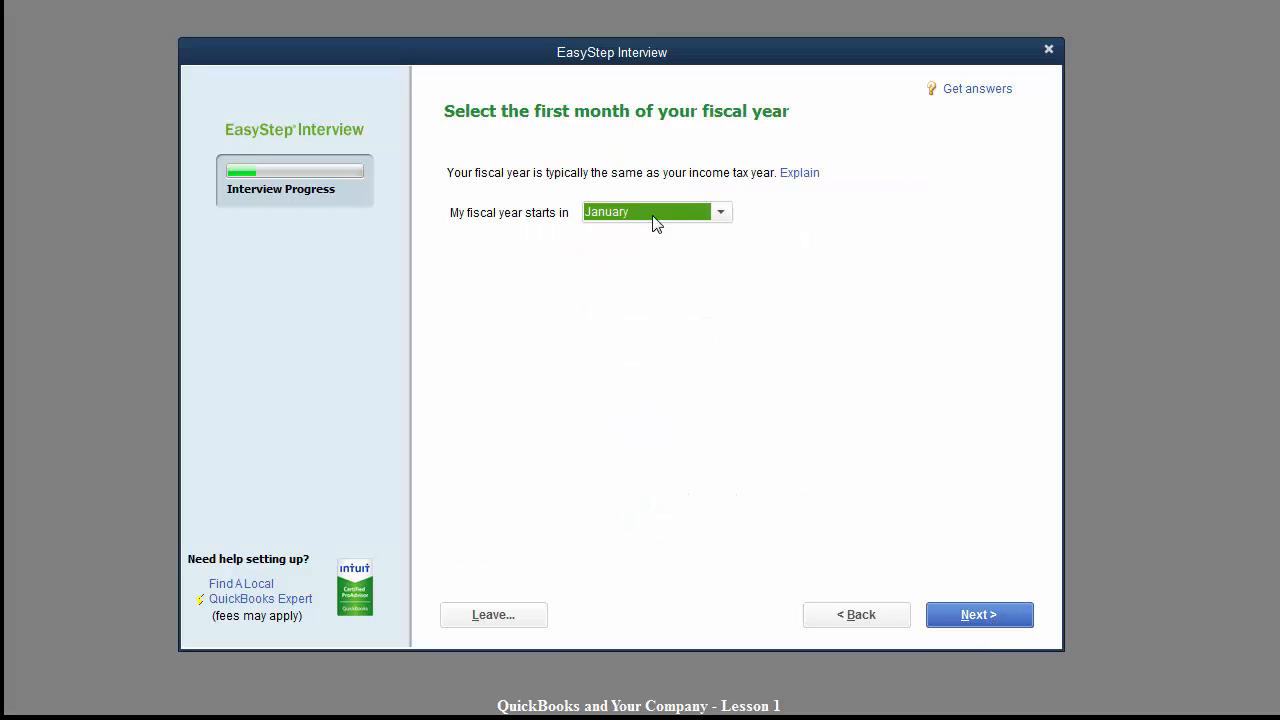
click(973, 620)
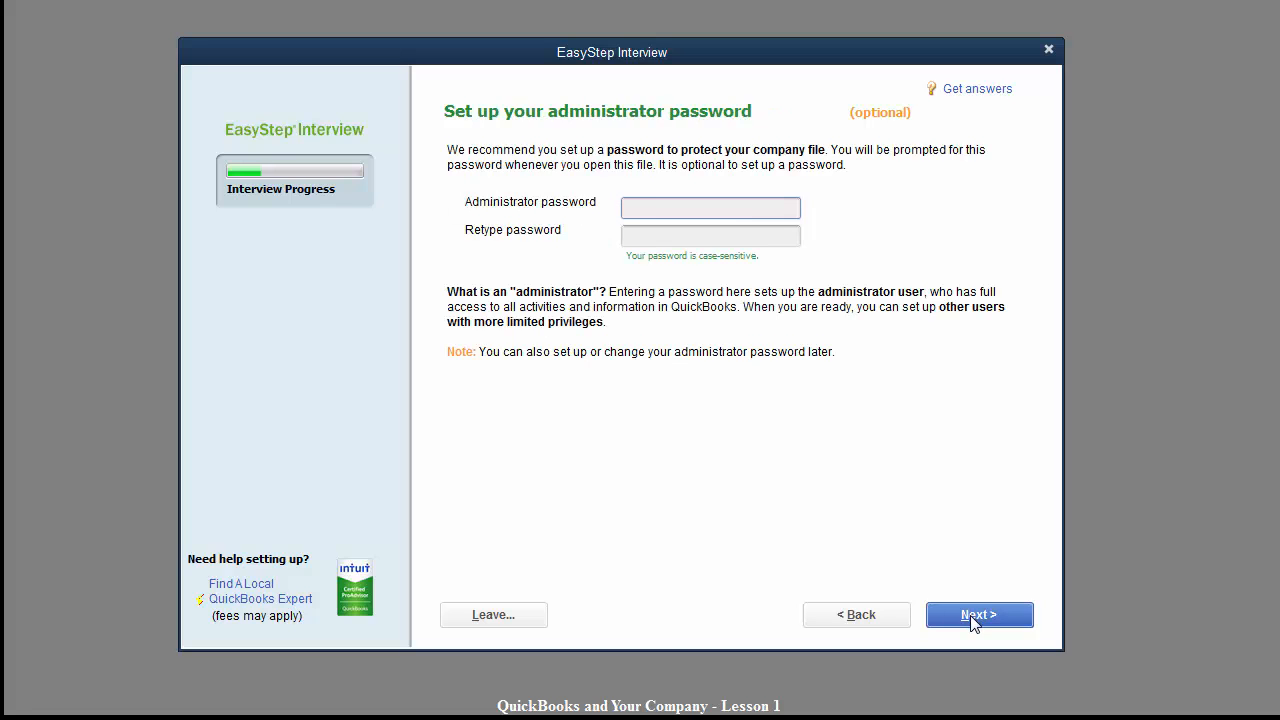
click(973, 617)
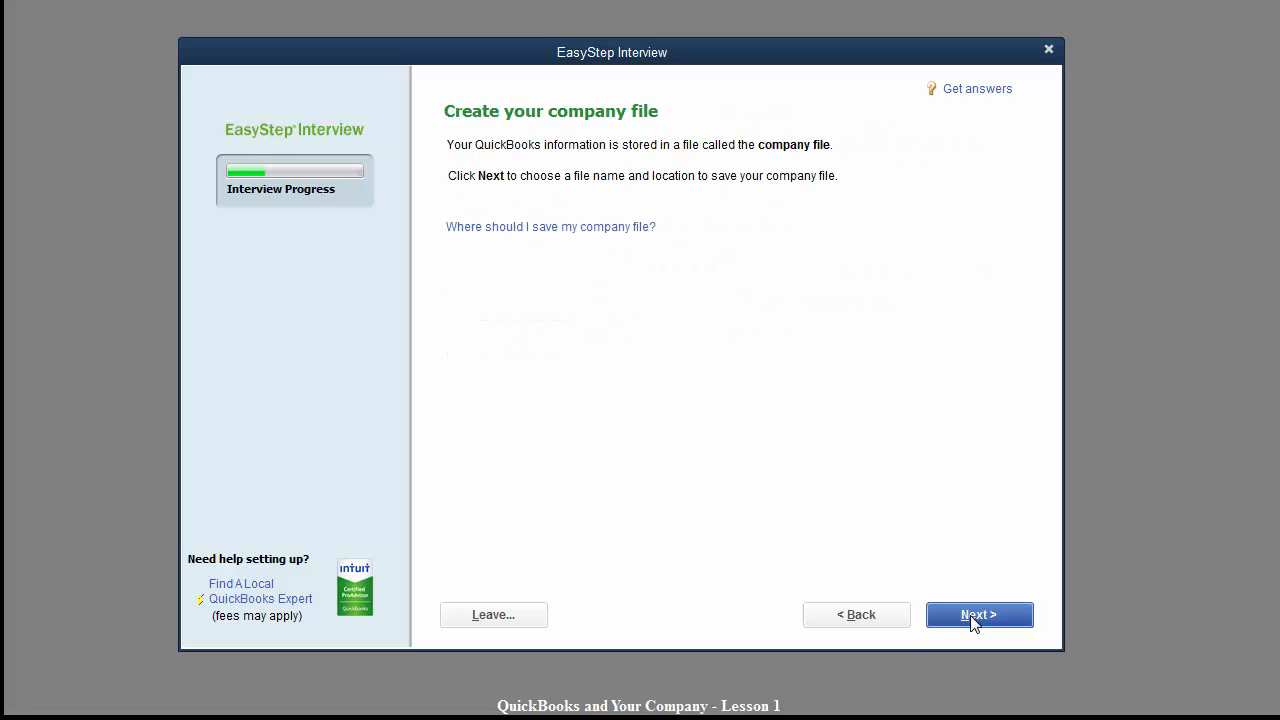
click(973, 617)
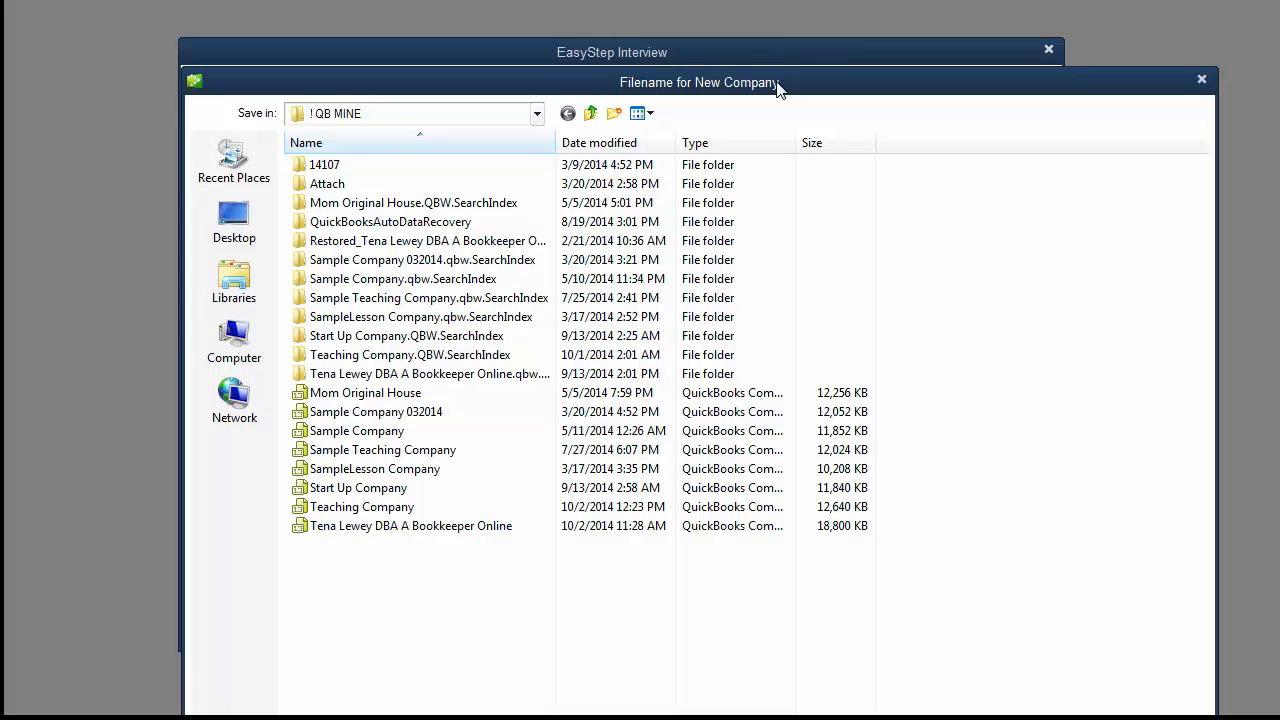
Save the new company file under the name Leweys Landscaping.
drag(777, 86, 715, 0)
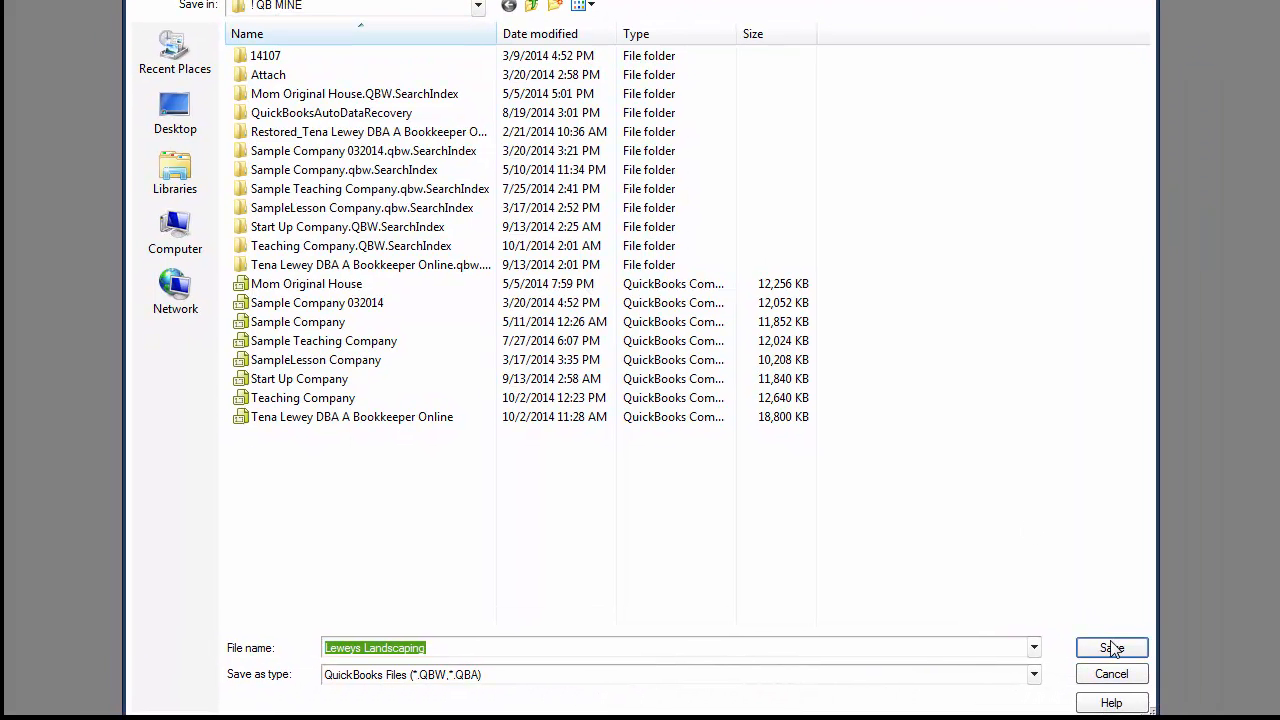
click(1110, 651)
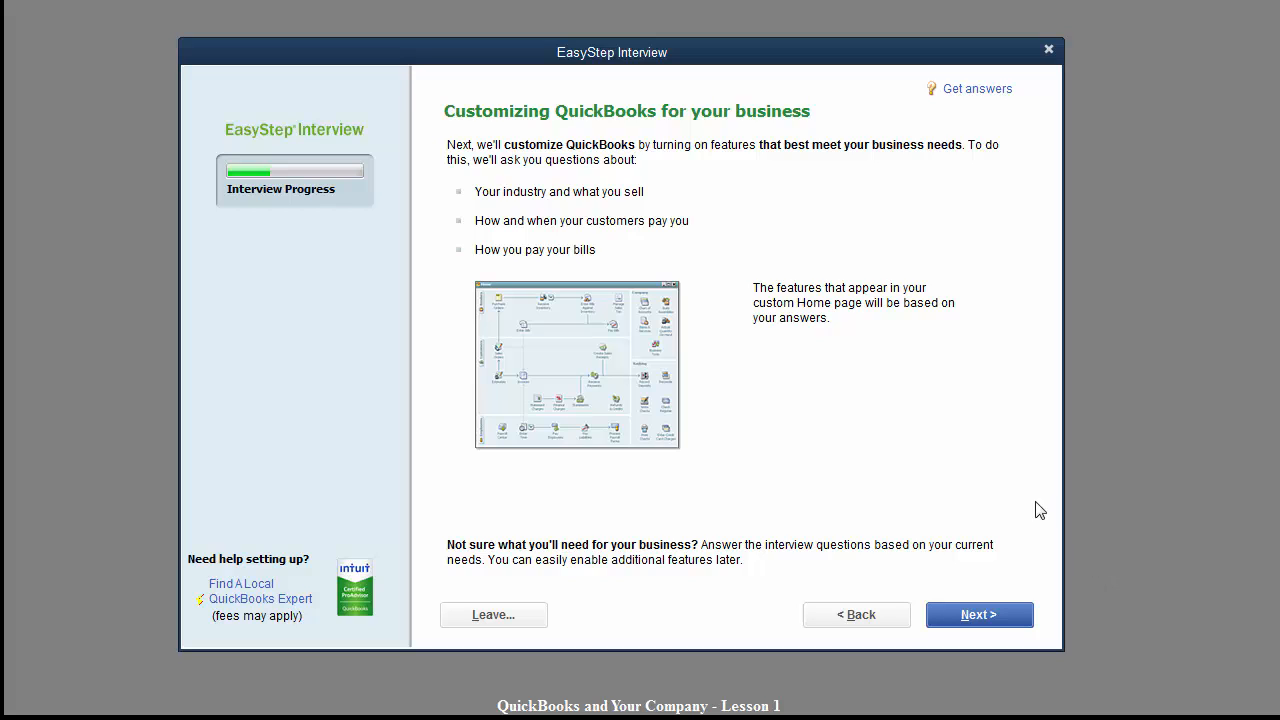
Record that the business sells both services and products and charges sales tax.
click(965, 622)
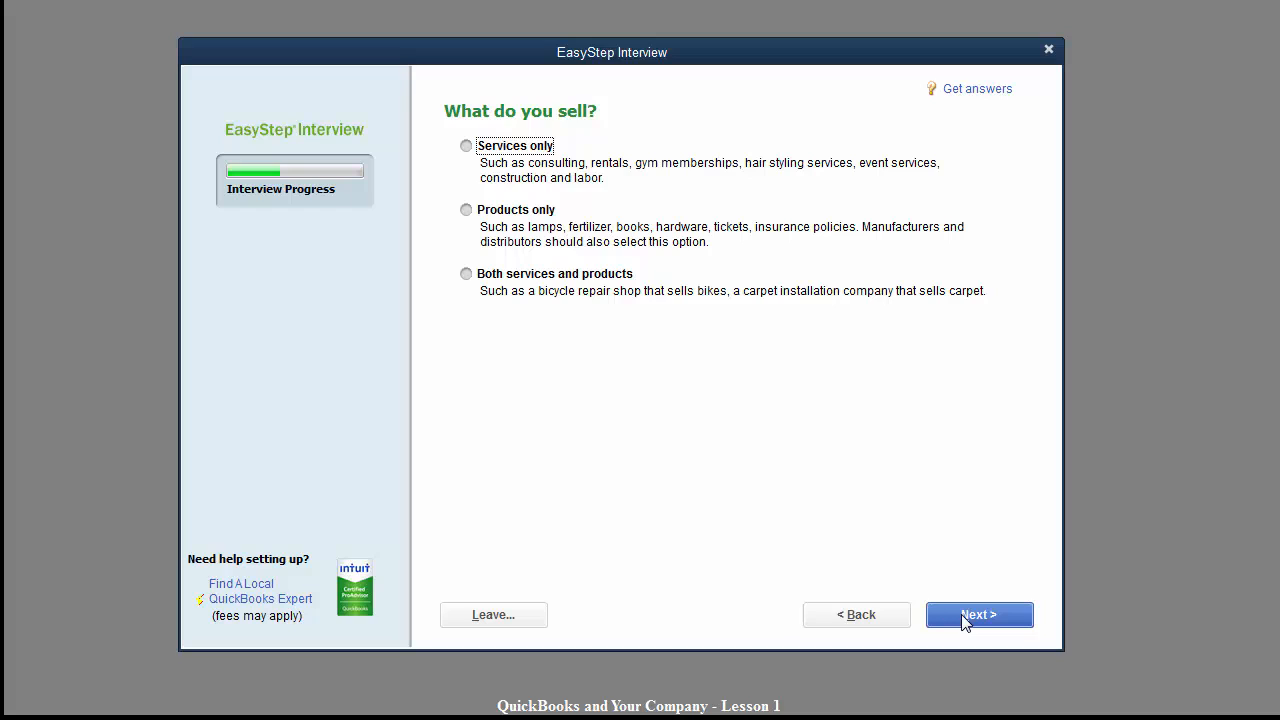
click(465, 146)
click(467, 276)
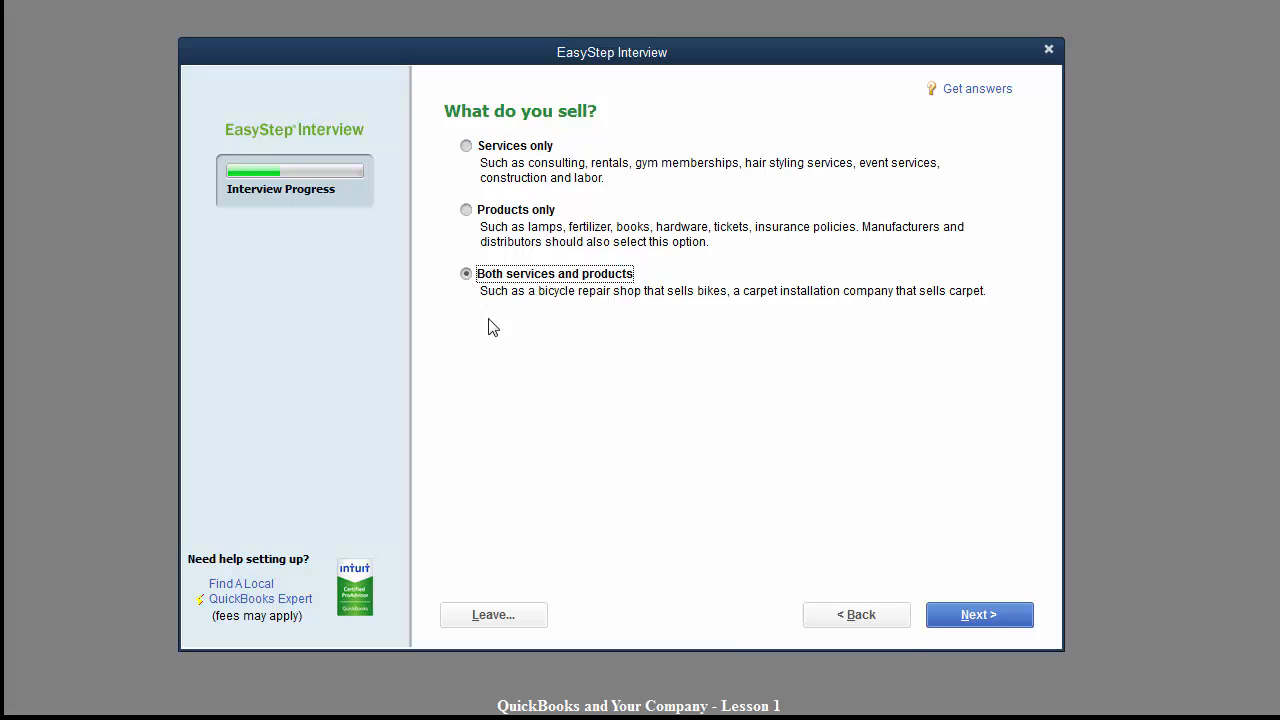
click(978, 616)
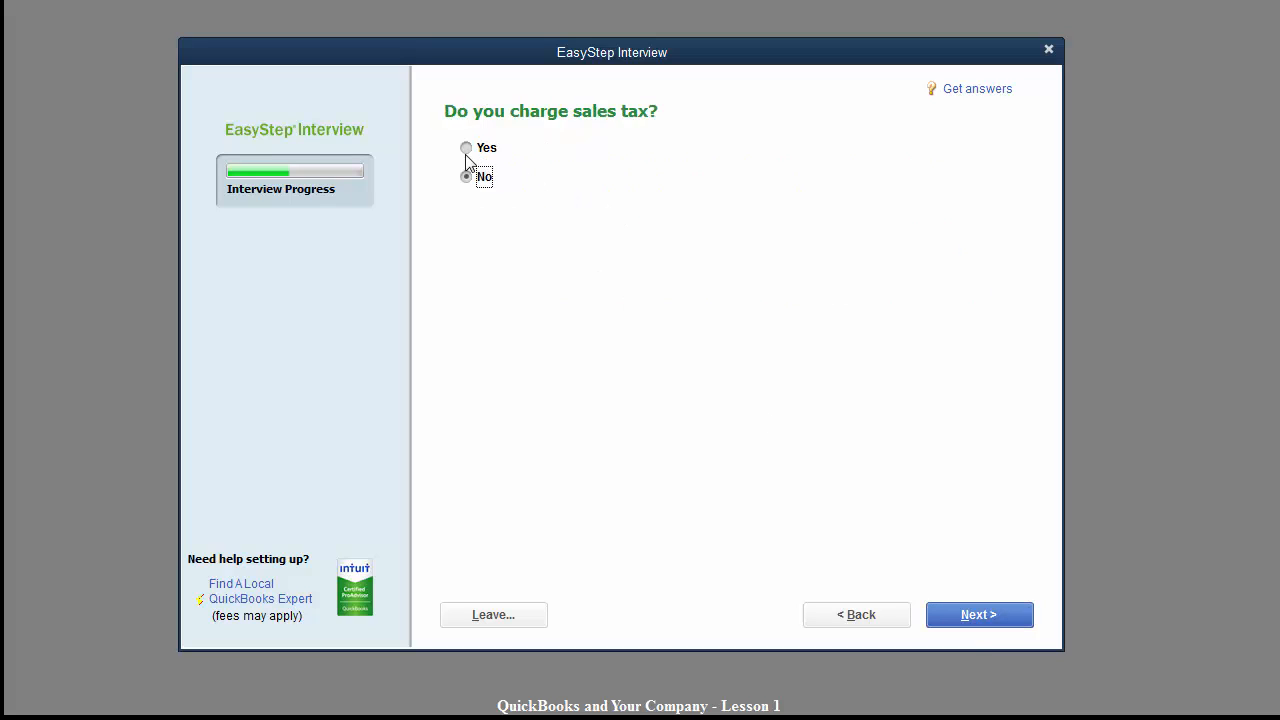
click(466, 150)
click(955, 619)
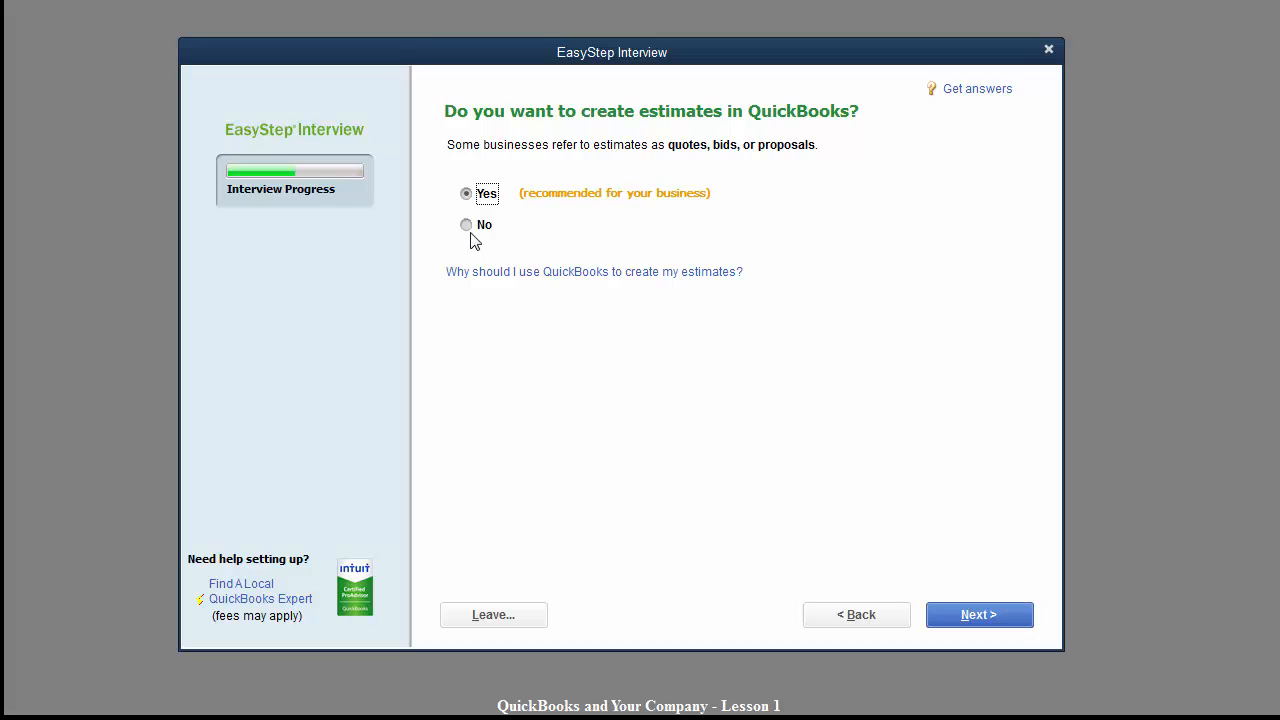
Keep estimates, statements, progress invoicing, bills, inventory and time tracking; decline sales orders and employees.
click(987, 621)
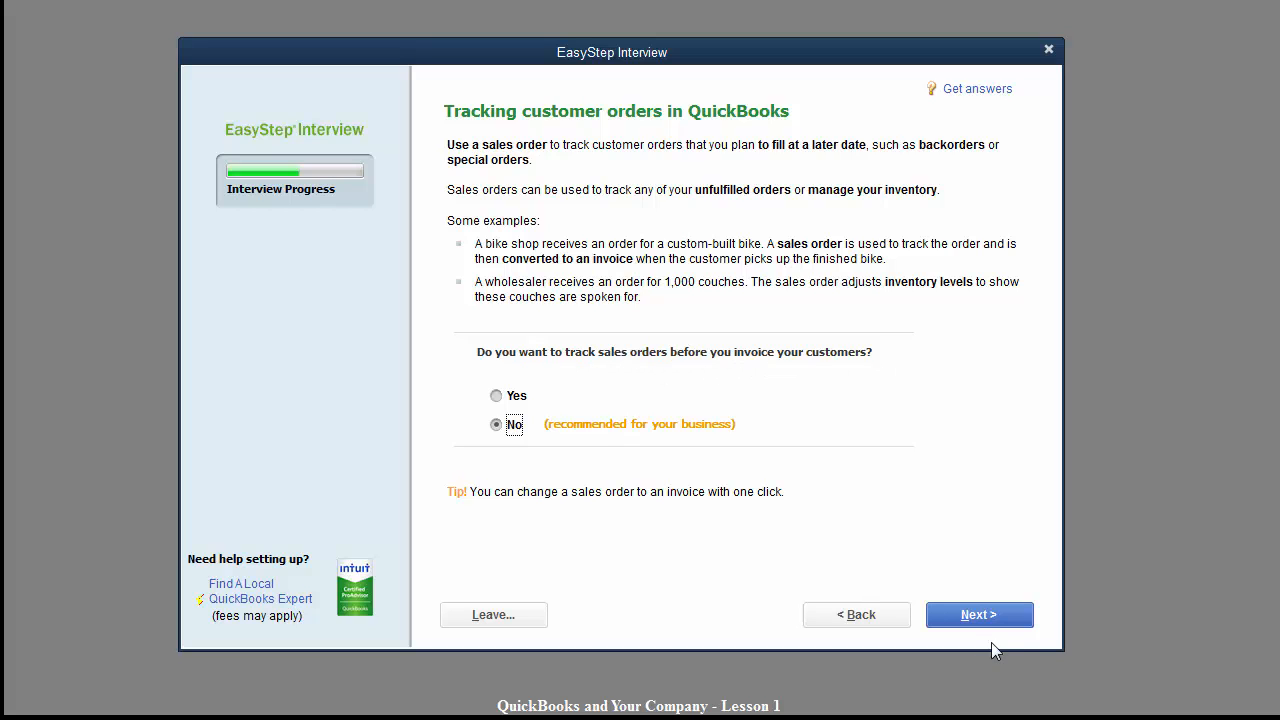
click(983, 617)
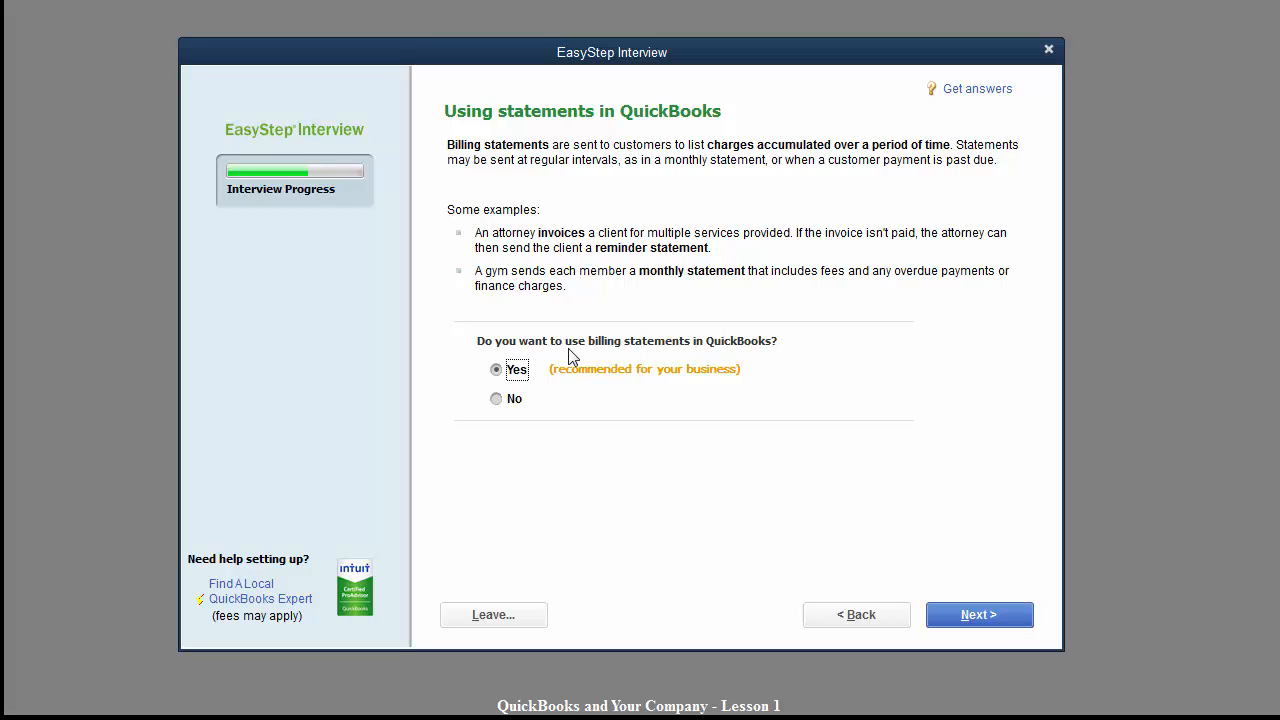
click(965, 622)
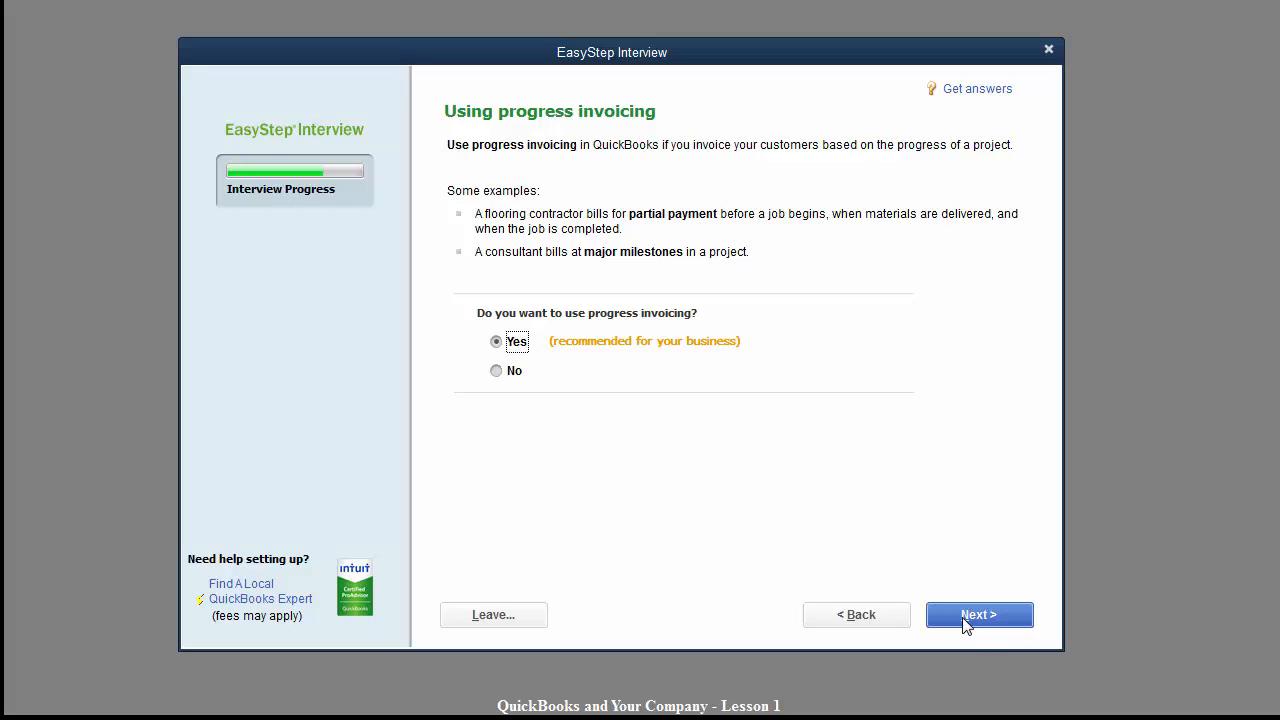
click(966, 620)
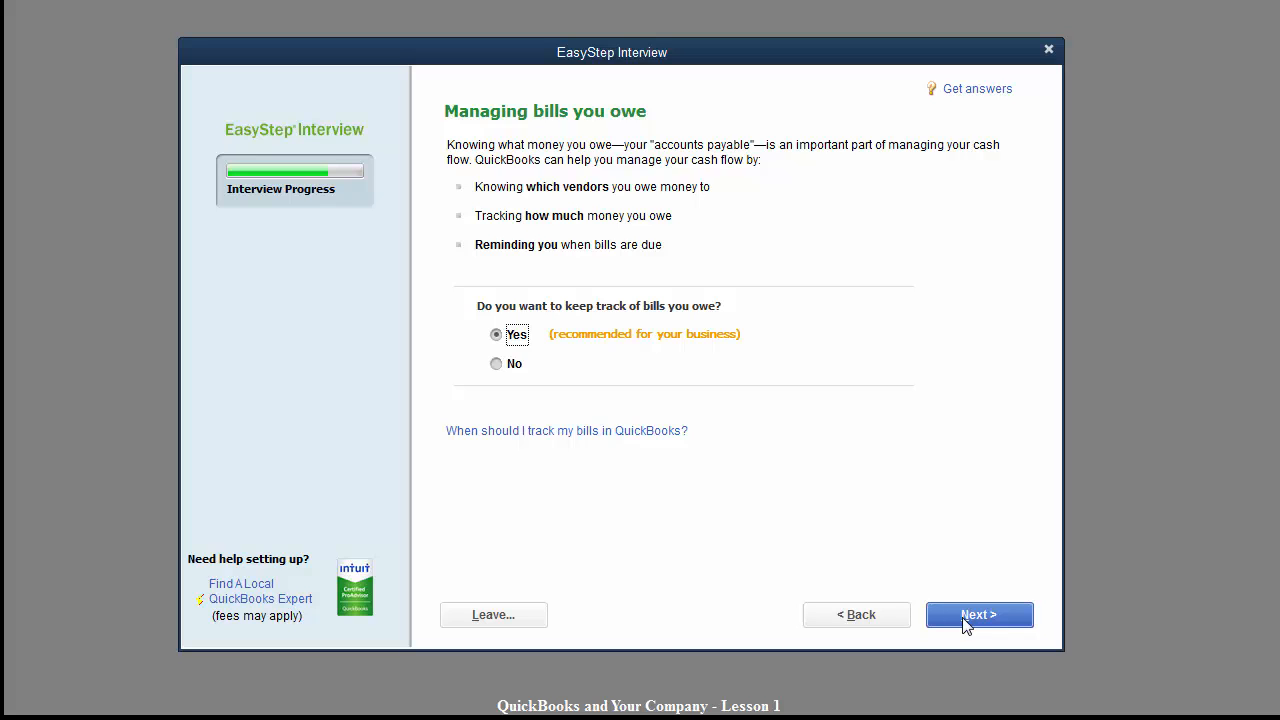
click(966, 620)
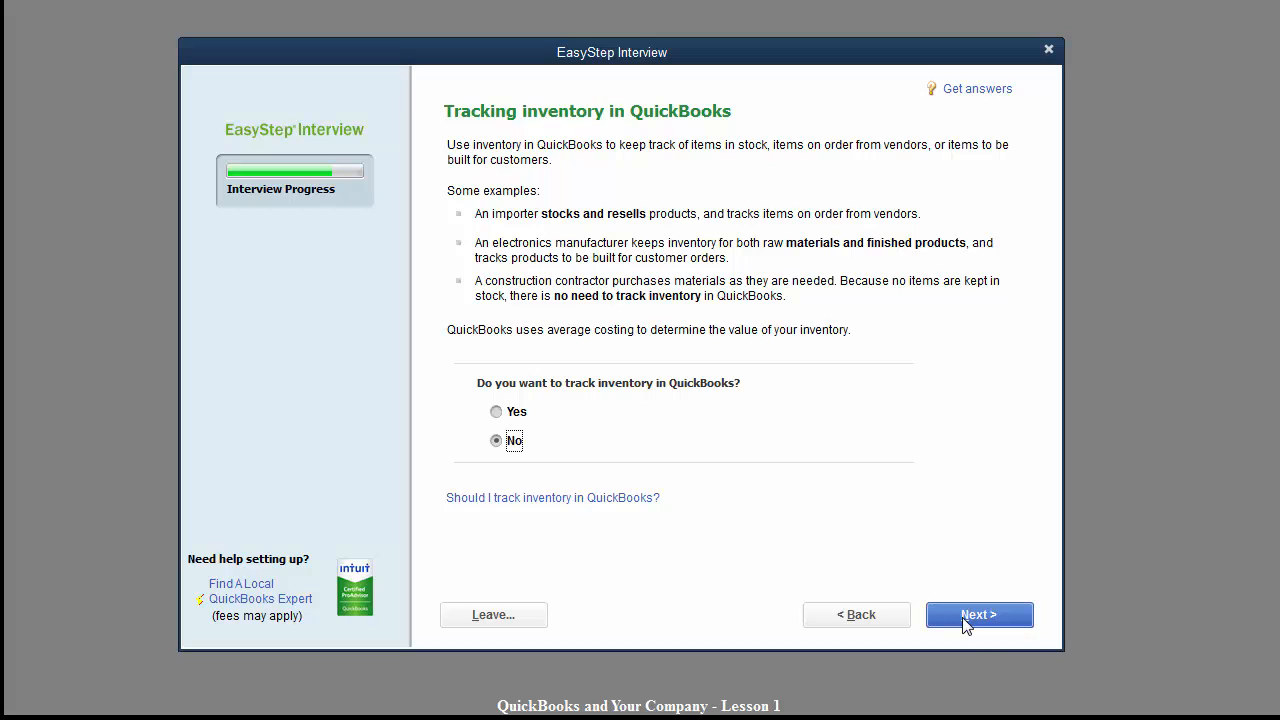
click(497, 412)
click(970, 620)
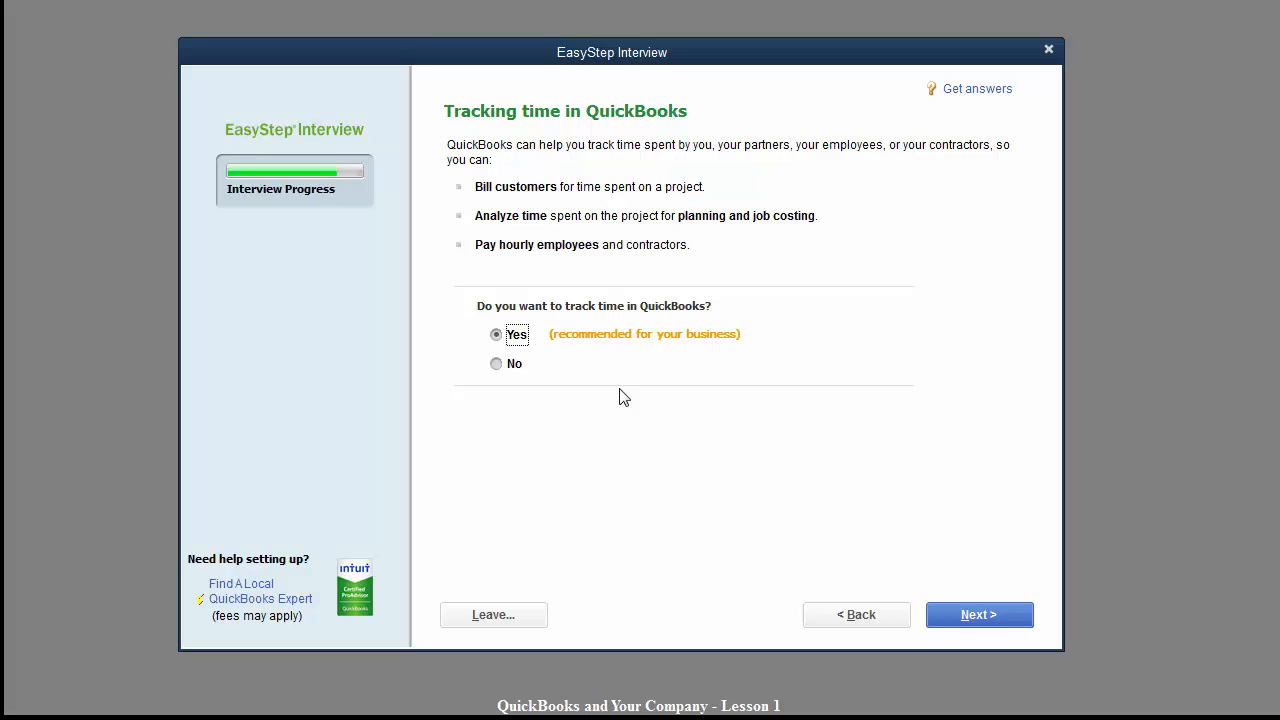
click(955, 618)
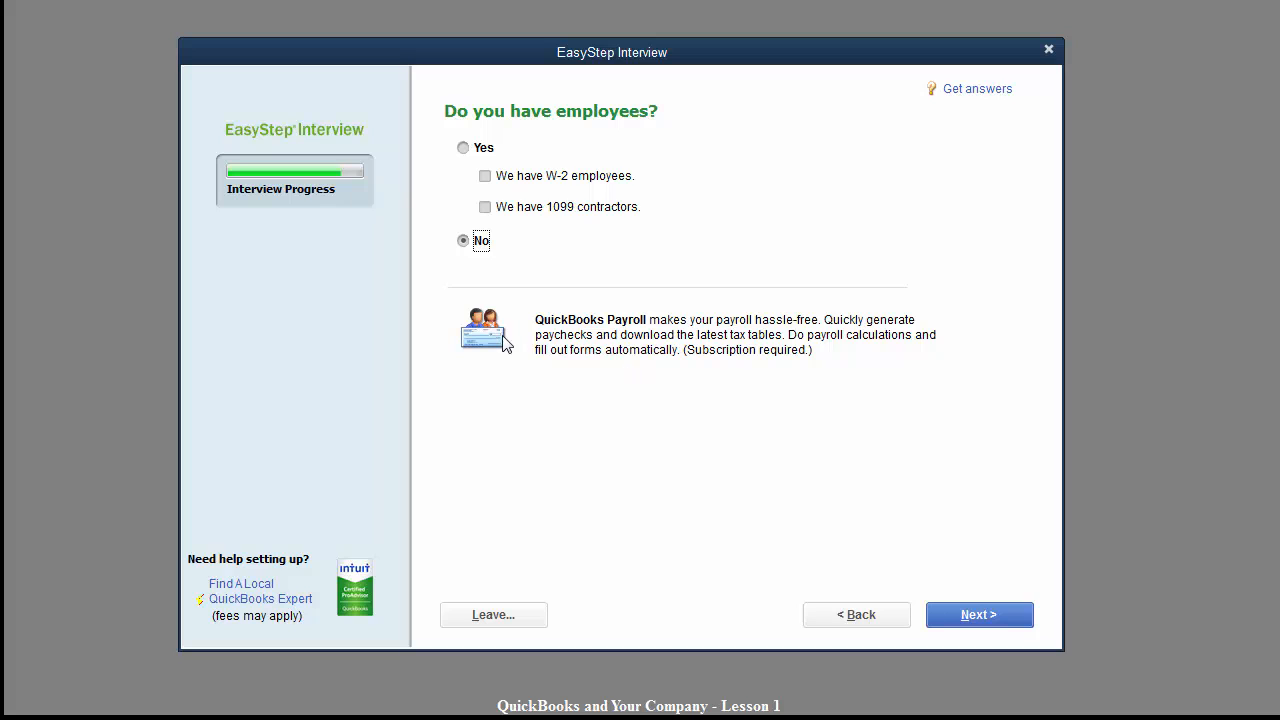
click(958, 619)
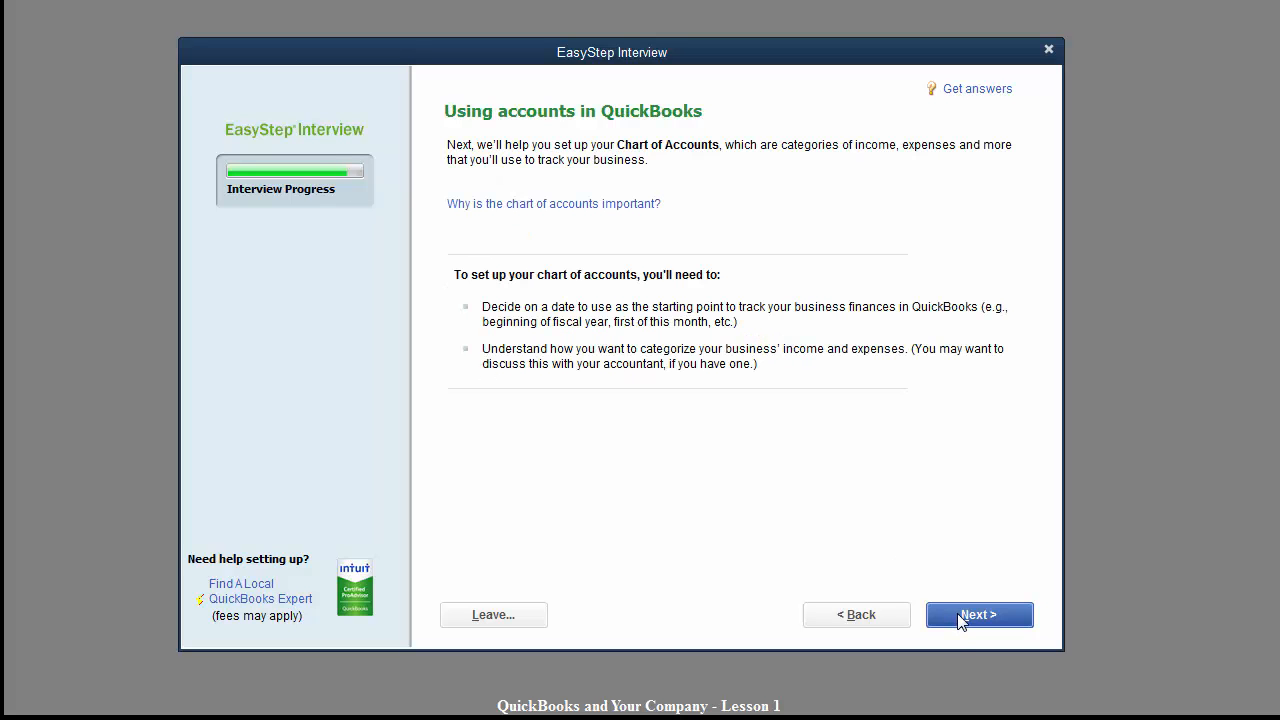
Set the tracking start date to the beginning of the fiscal year.
click(963, 617)
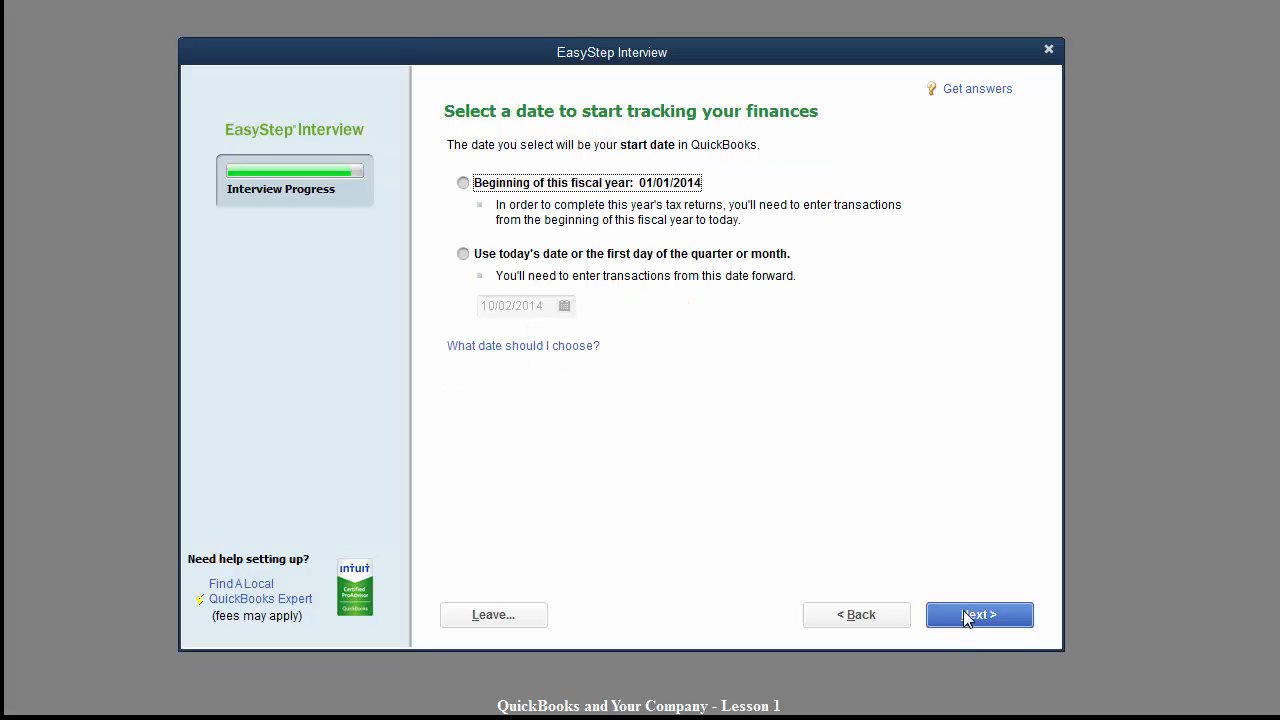
click(464, 185)
click(973, 620)
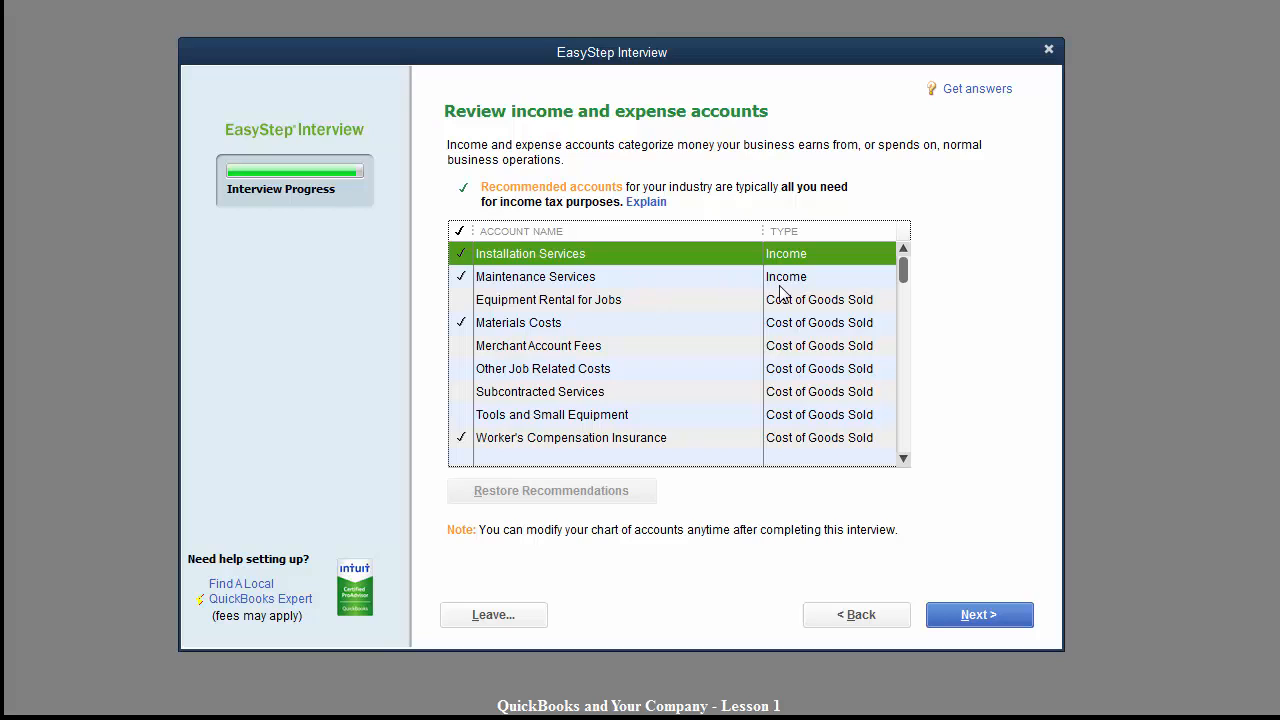
Add Equipment Rental for Jobs, Merchant Account Fees and Subcontracted Services; remove Worker's Compensation and Auto and Truck Expenses.
click(461, 302)
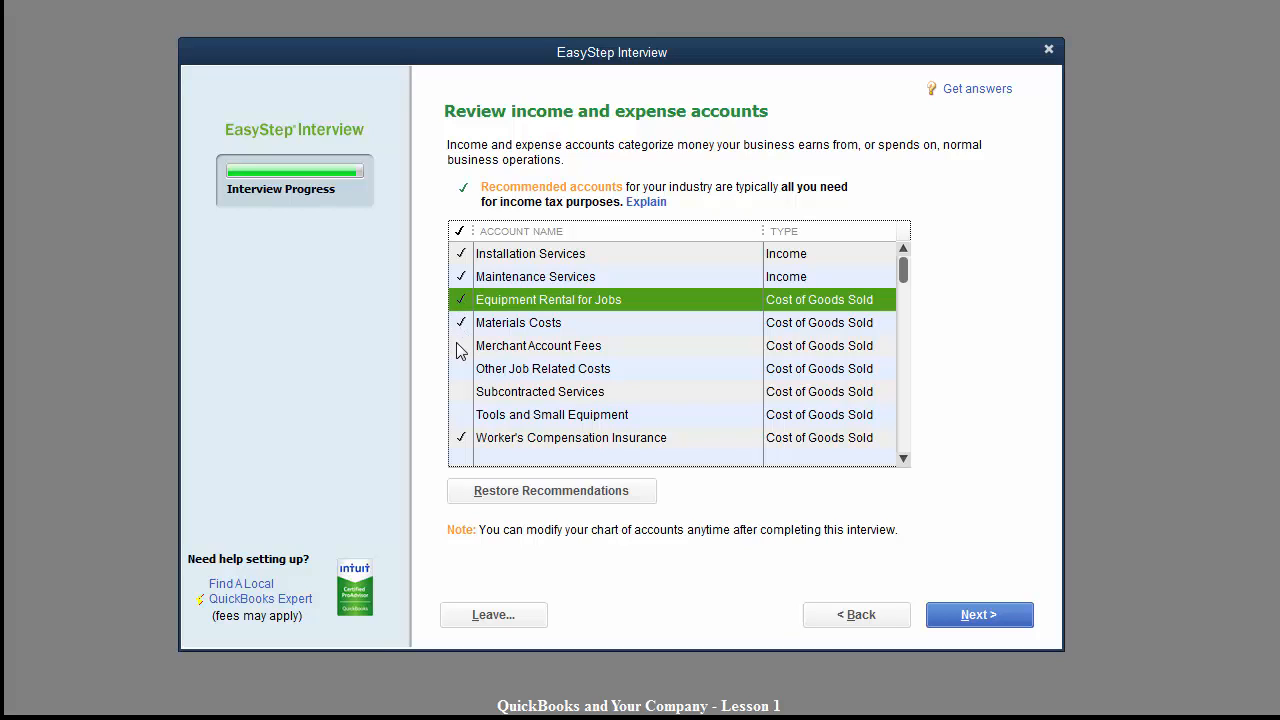
click(457, 345)
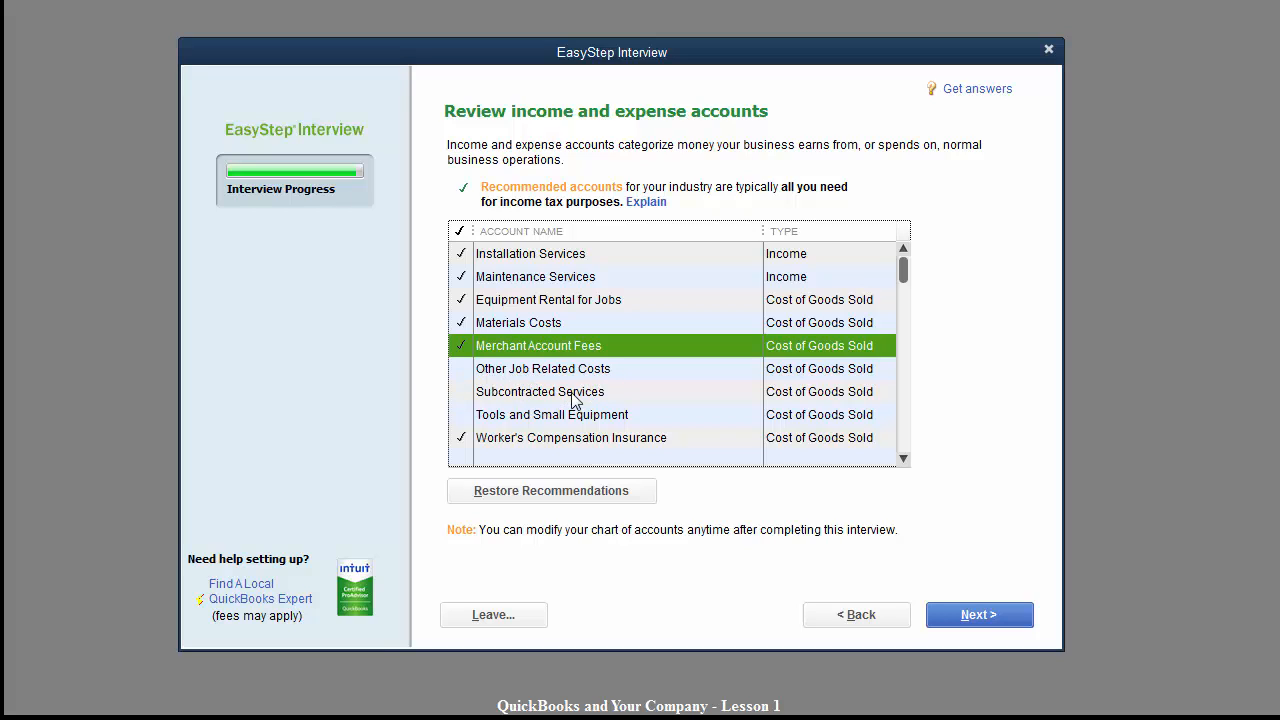
click(460, 392)
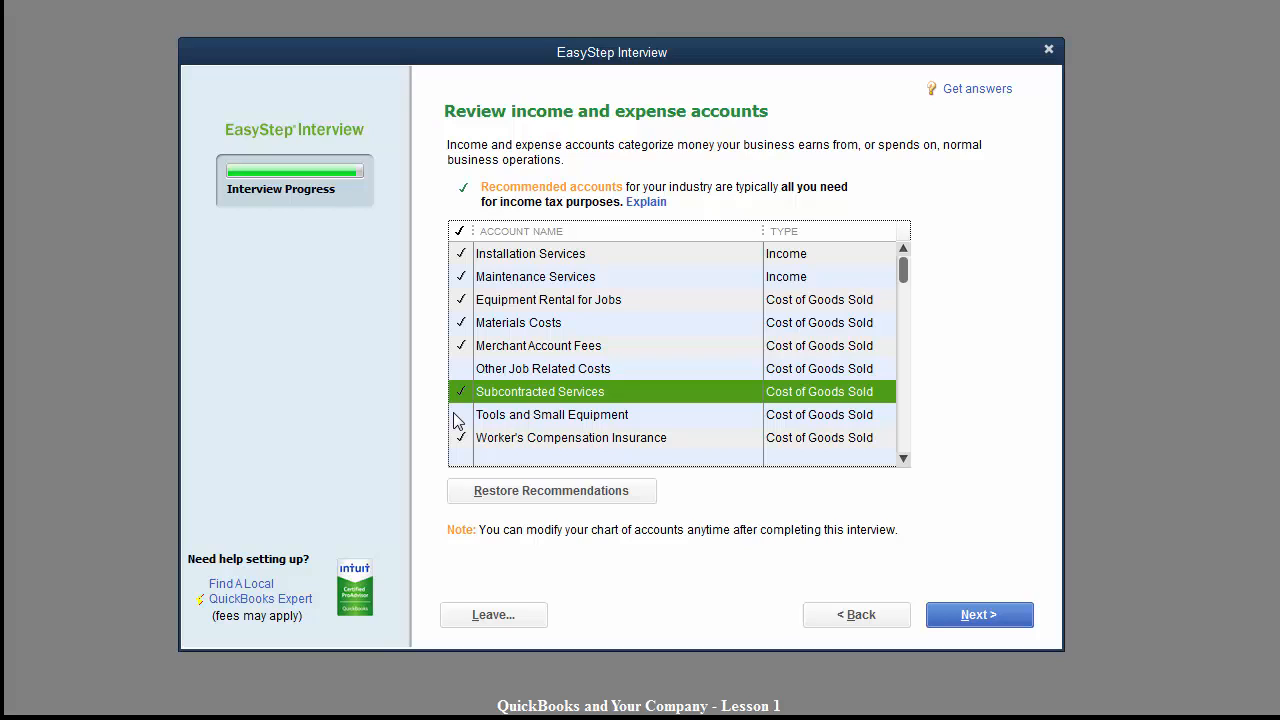
click(457, 414)
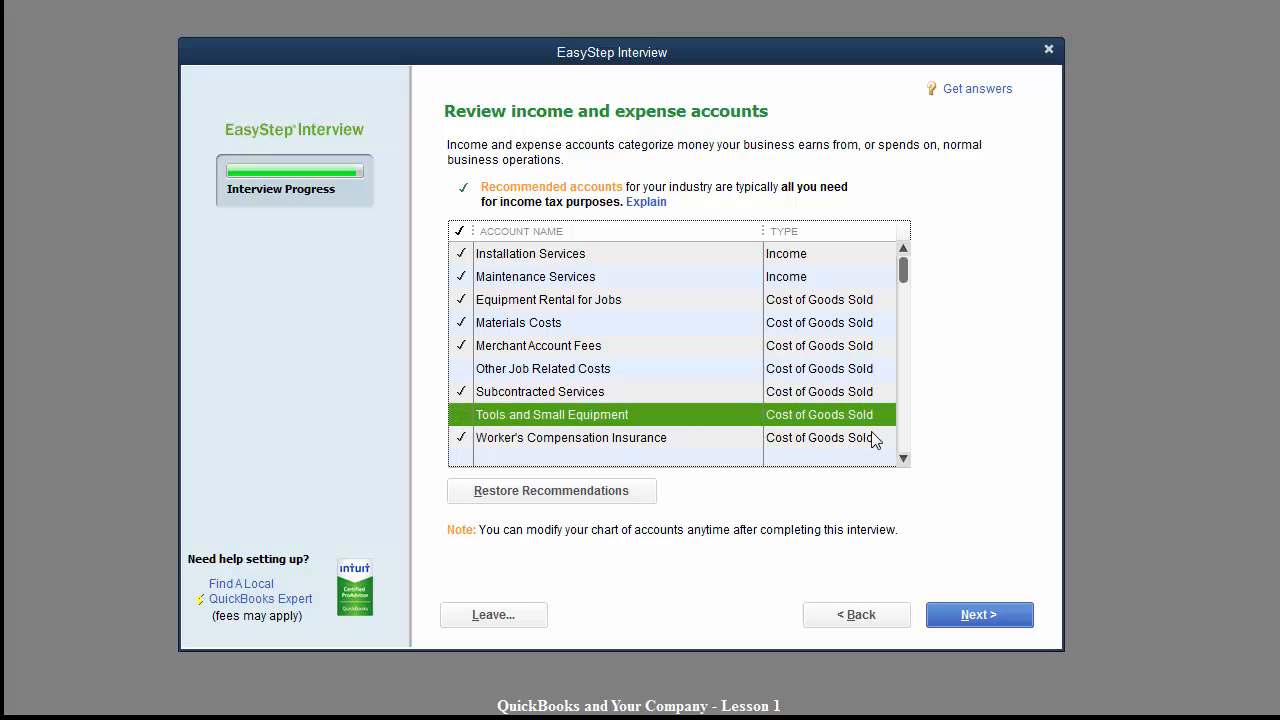
click(903, 459)
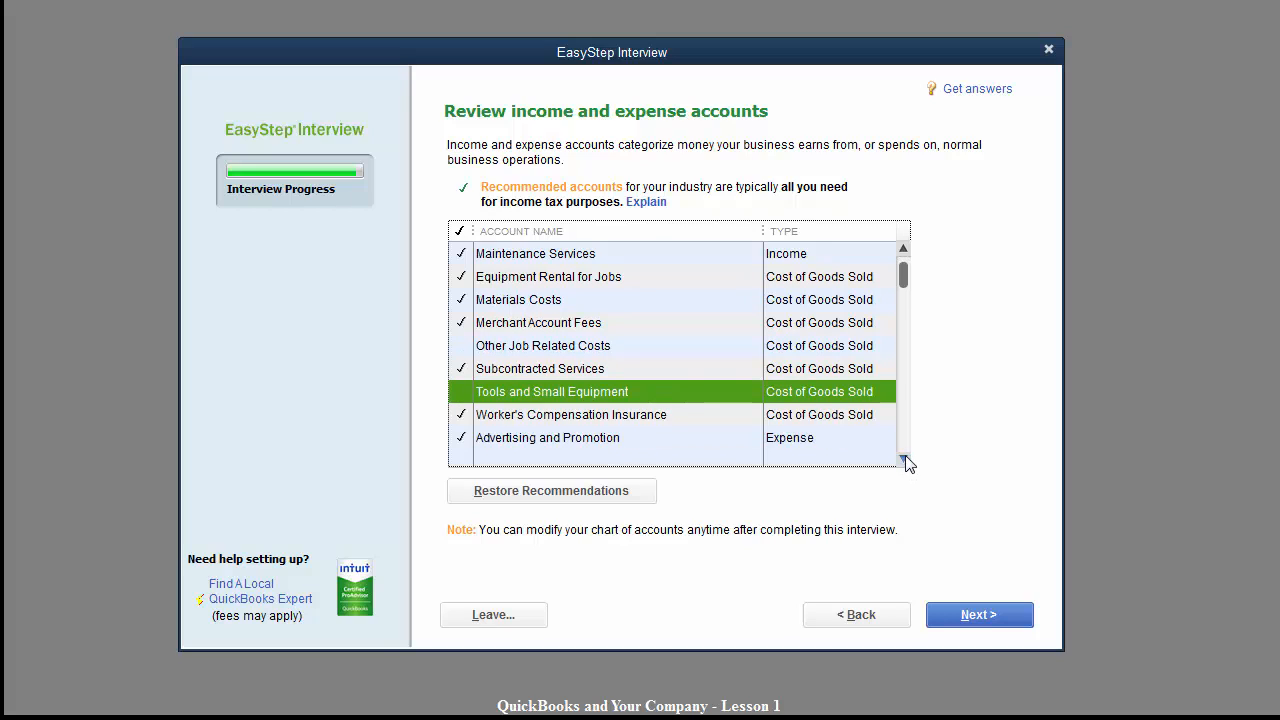
click(904, 459)
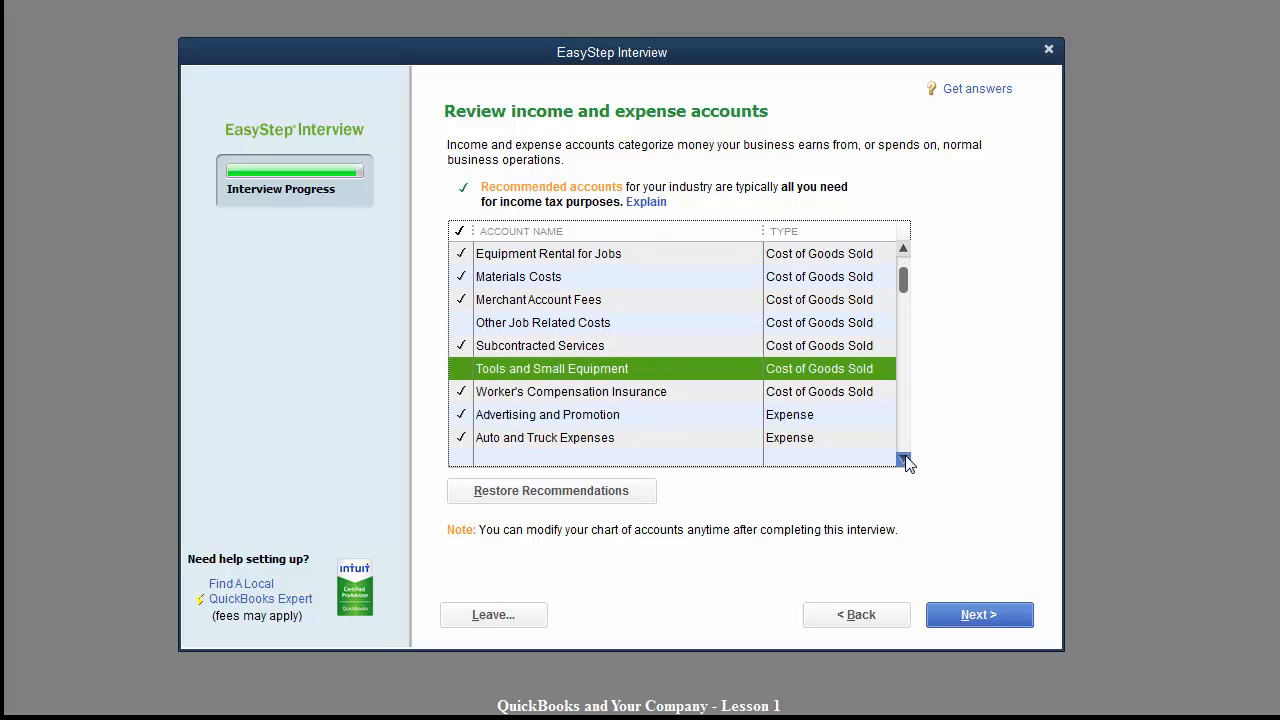
click(462, 393)
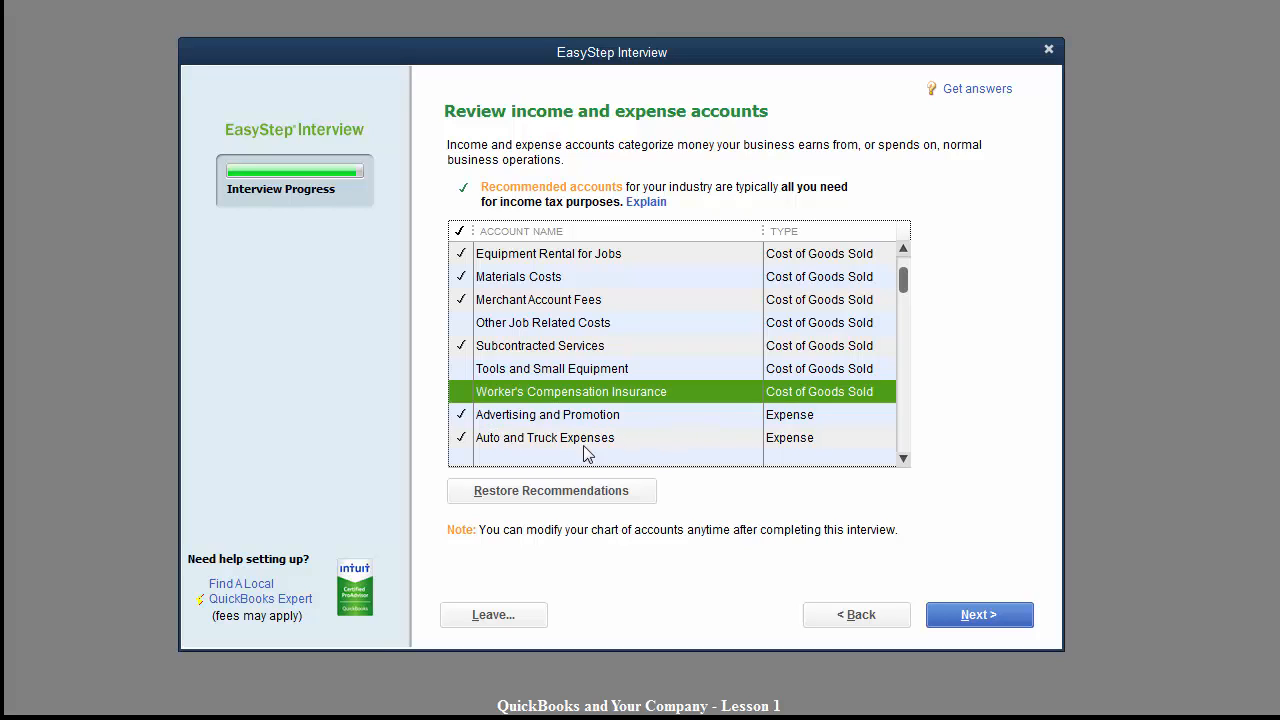
click(462, 440)
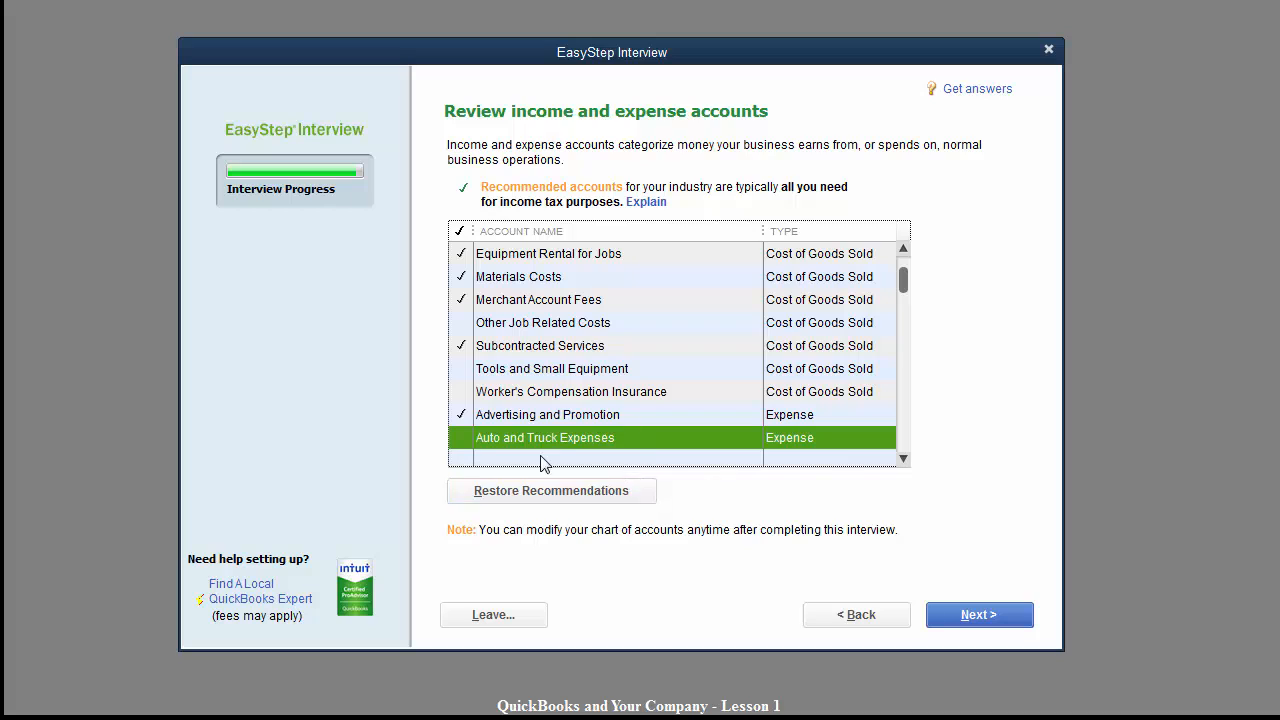
click(903, 459)
click(903, 459)
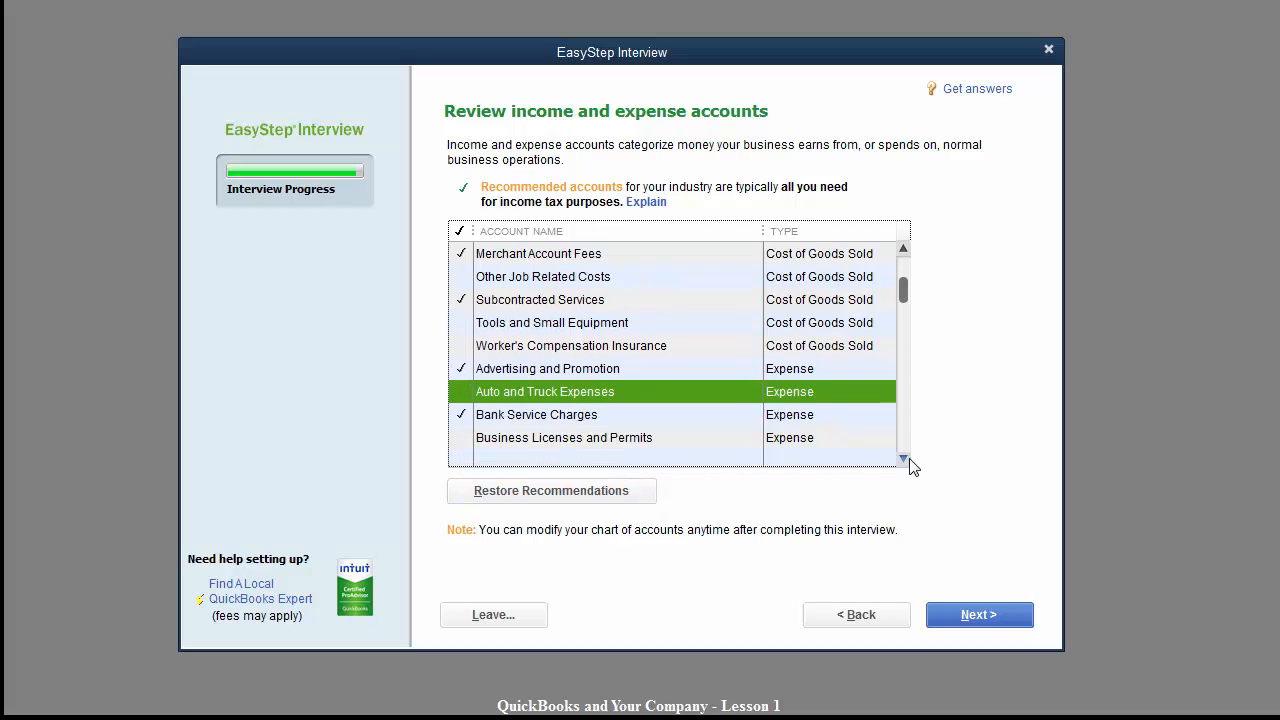
click(903, 459)
click(903, 459)
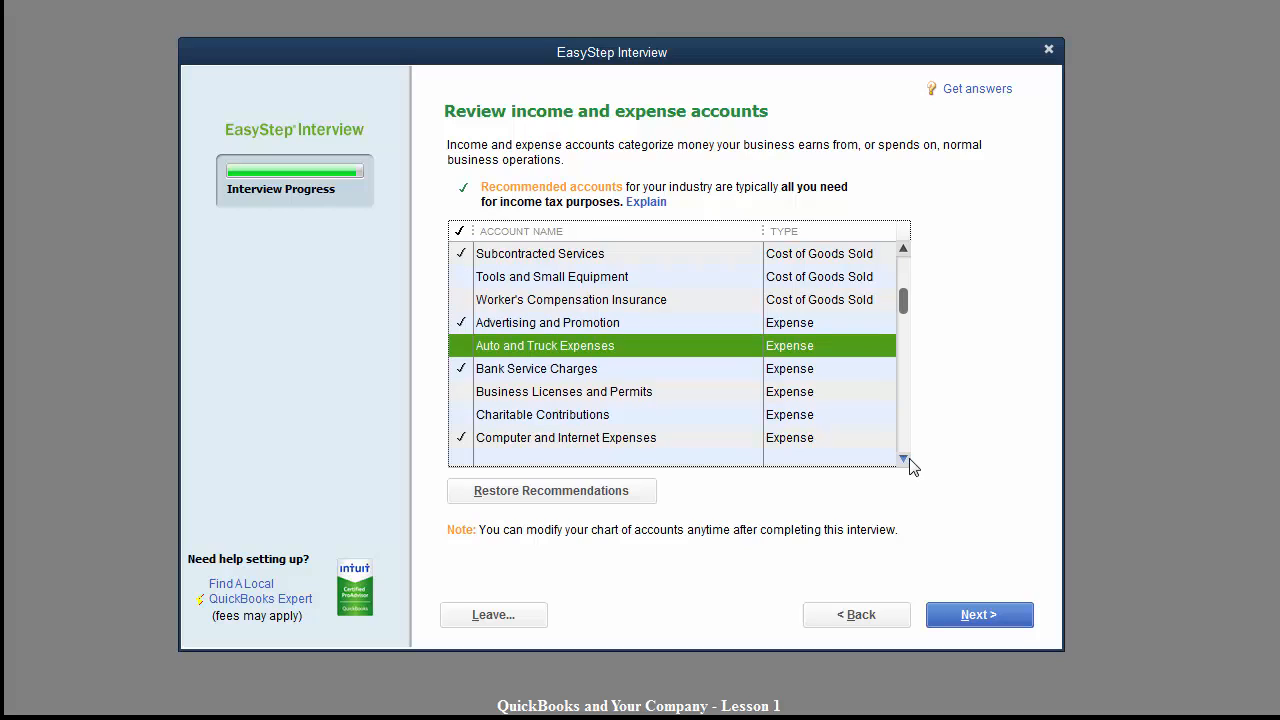
Add Business Licenses and Permits, Charitable Contributions and Dues and Subscriptions to the accounts.
click(465, 392)
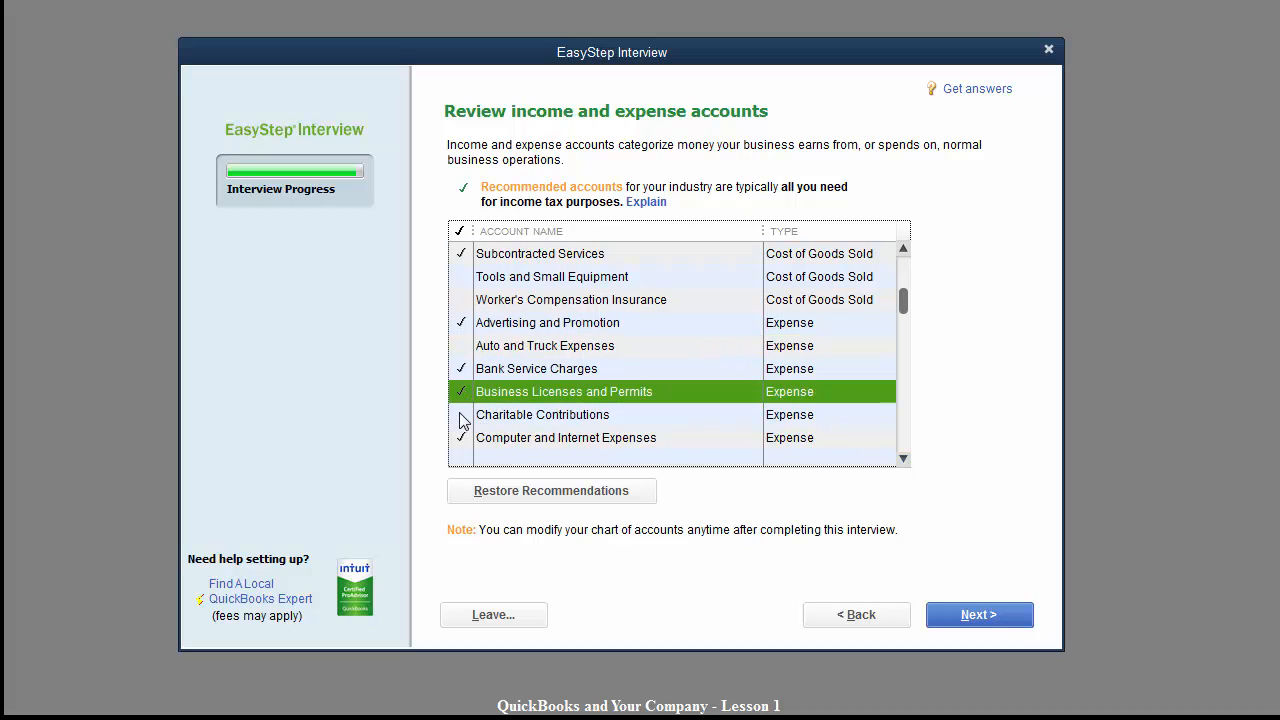
click(463, 416)
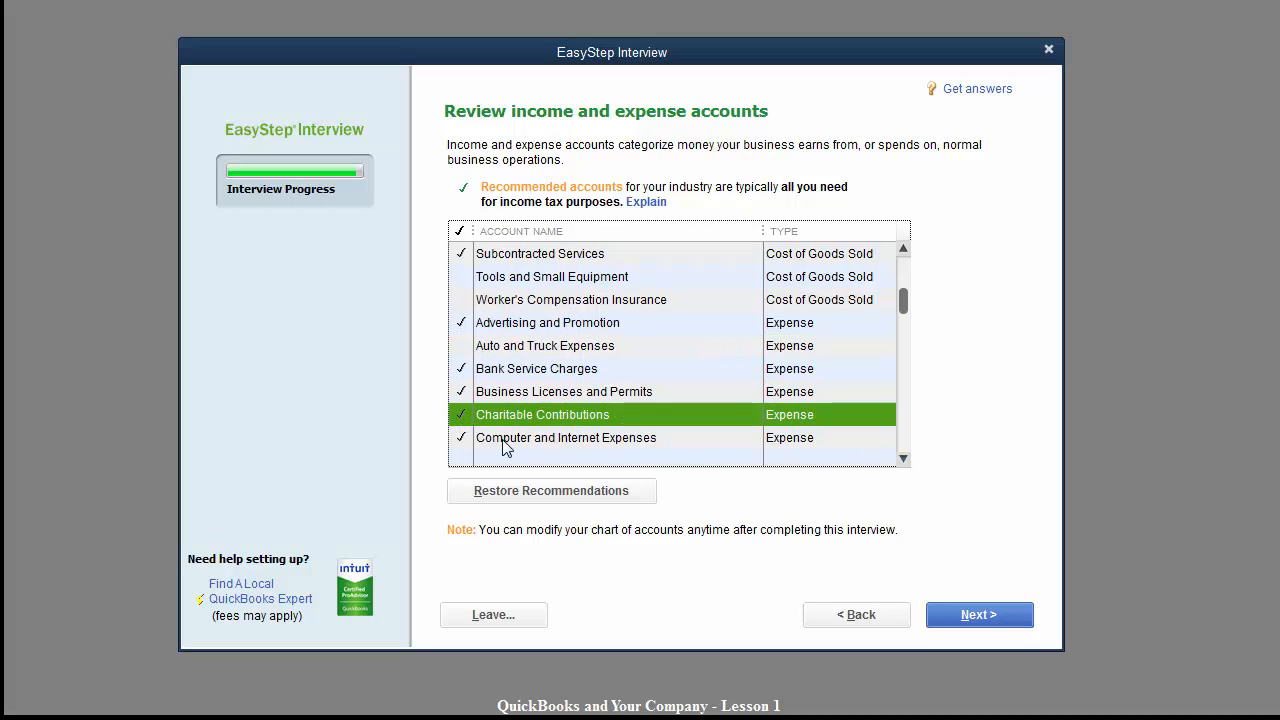
click(906, 461)
click(906, 461)
click(904, 460)
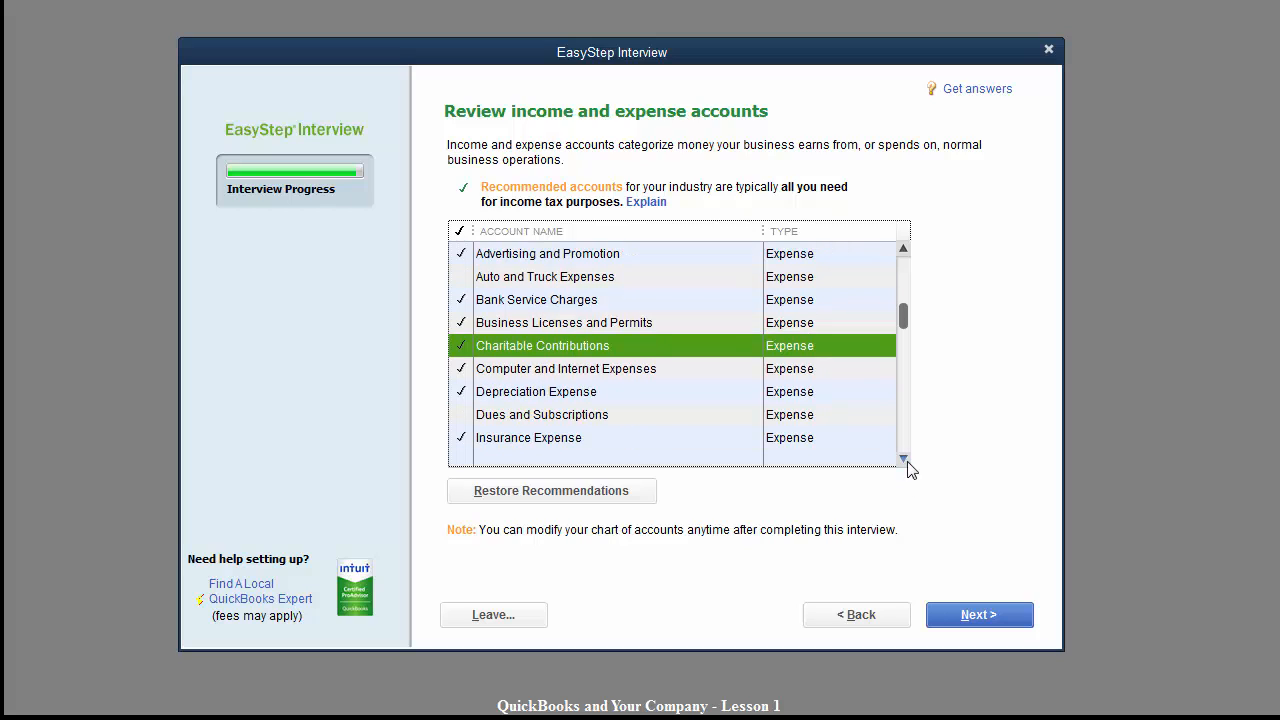
click(904, 460)
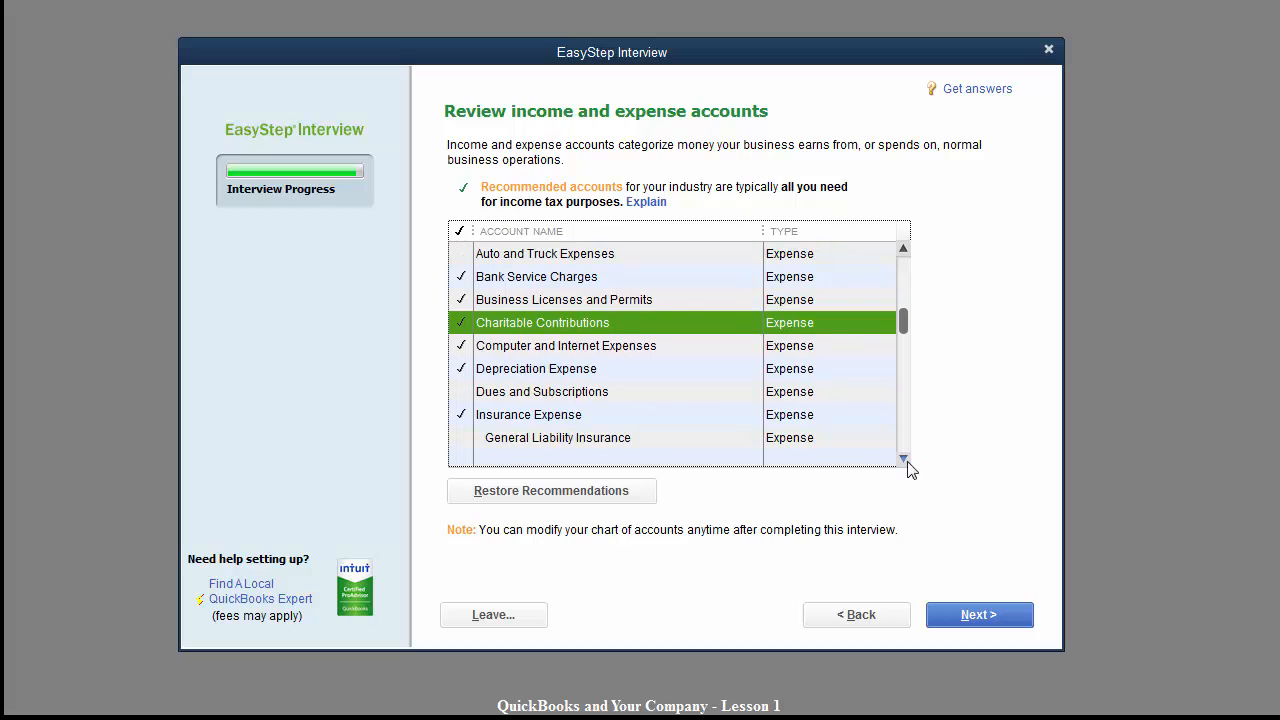
click(462, 392)
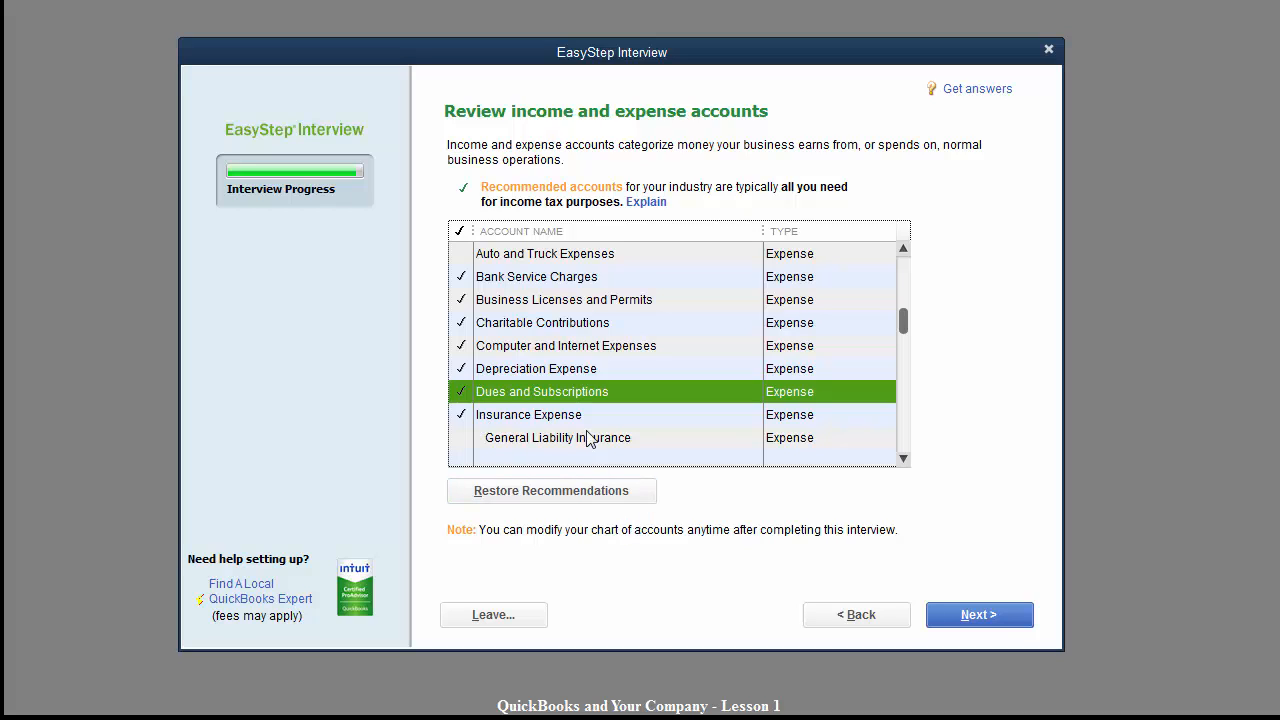
click(903, 459)
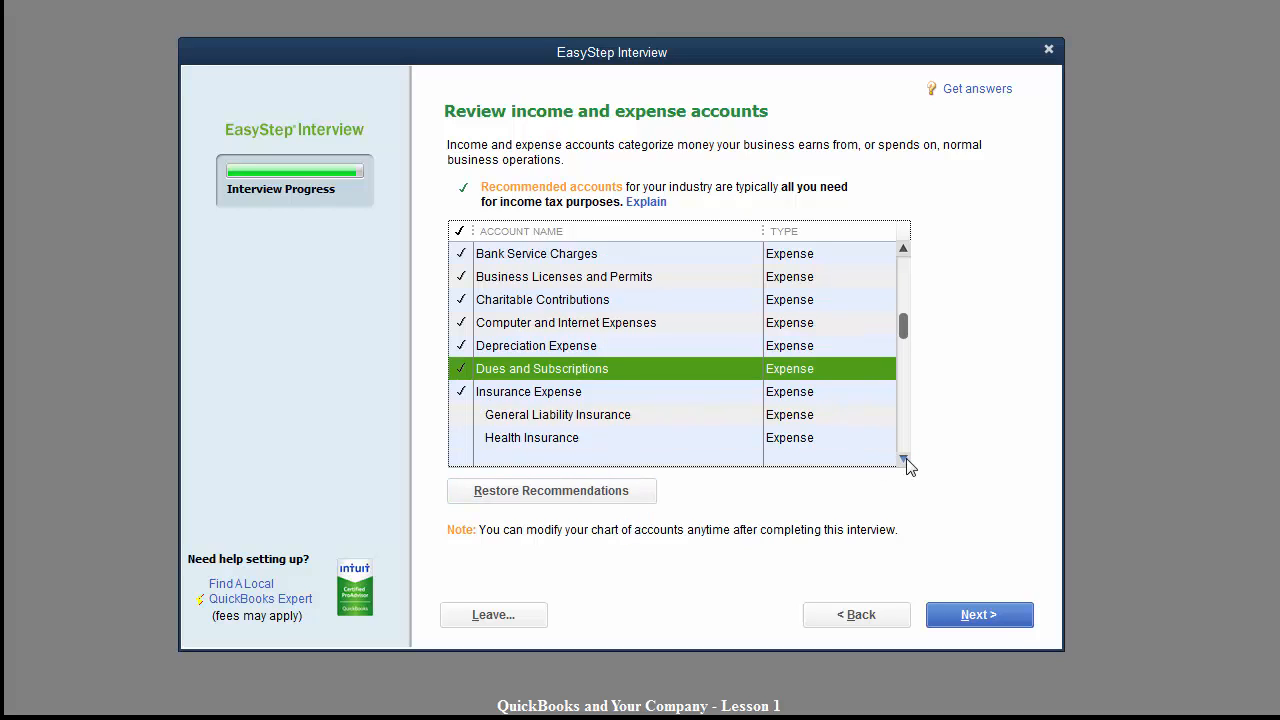
click(903, 459)
click(903, 459)
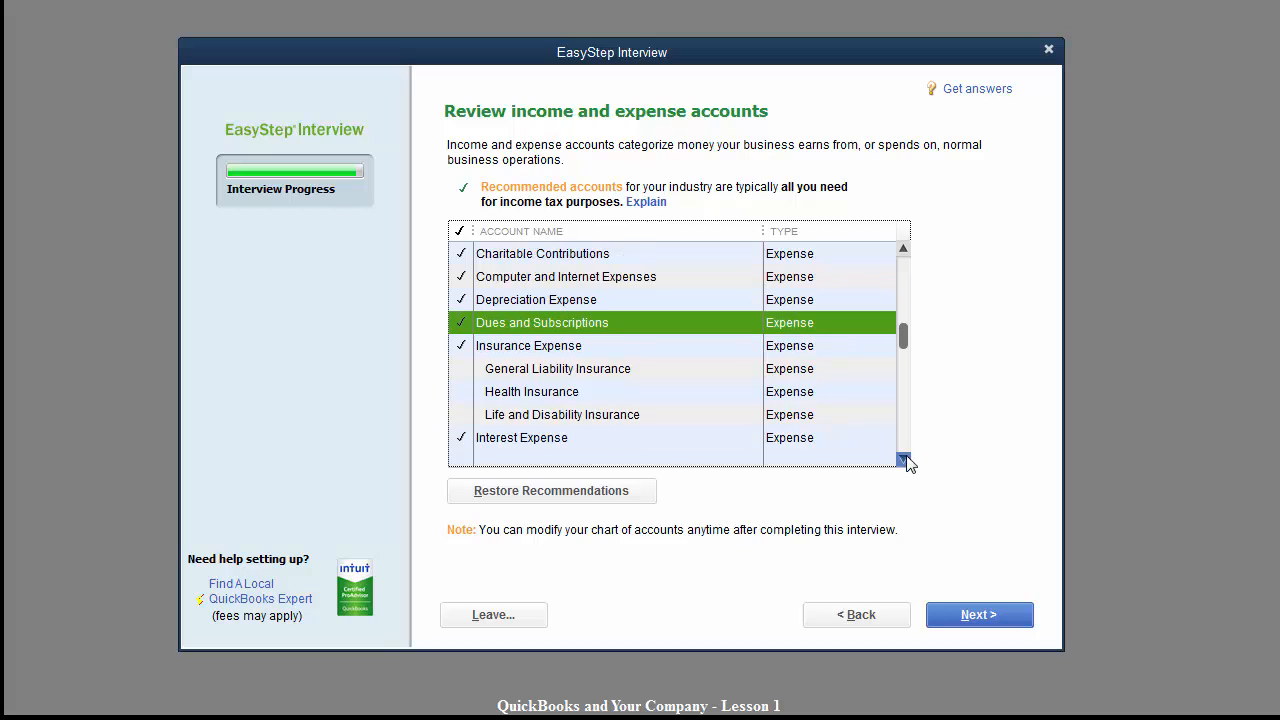
click(903, 459)
click(903, 459)
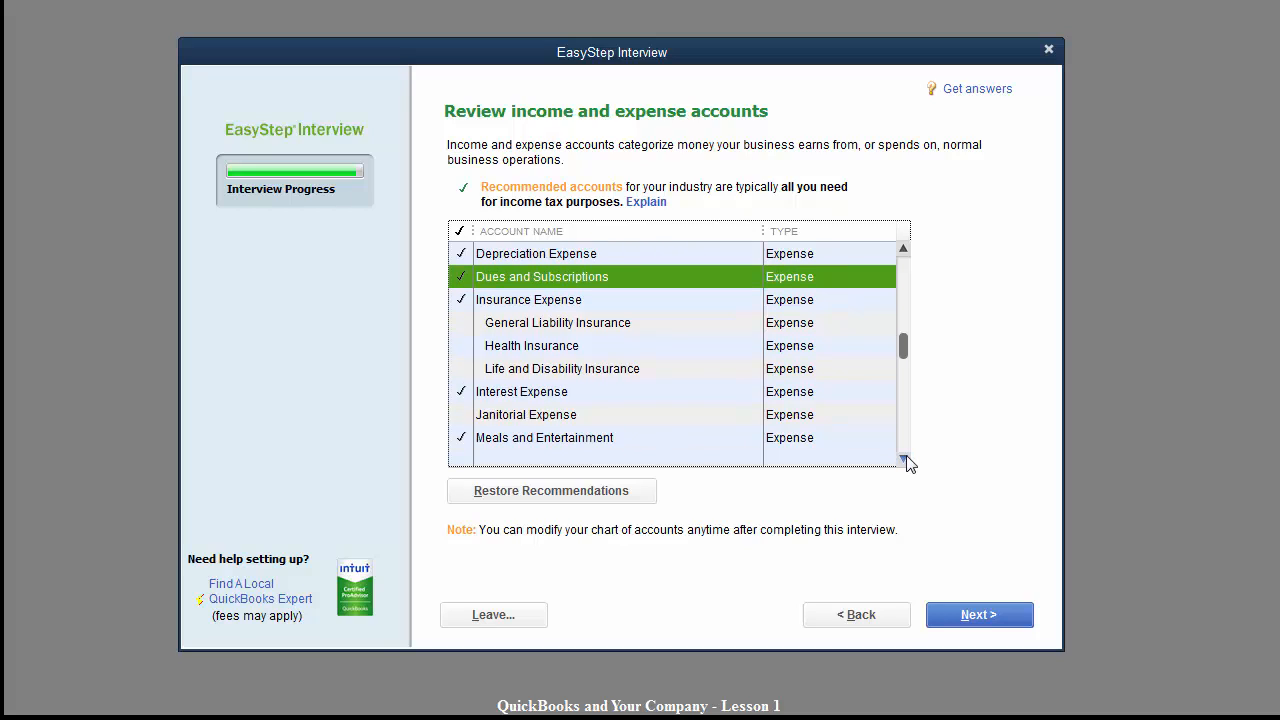
click(903, 459)
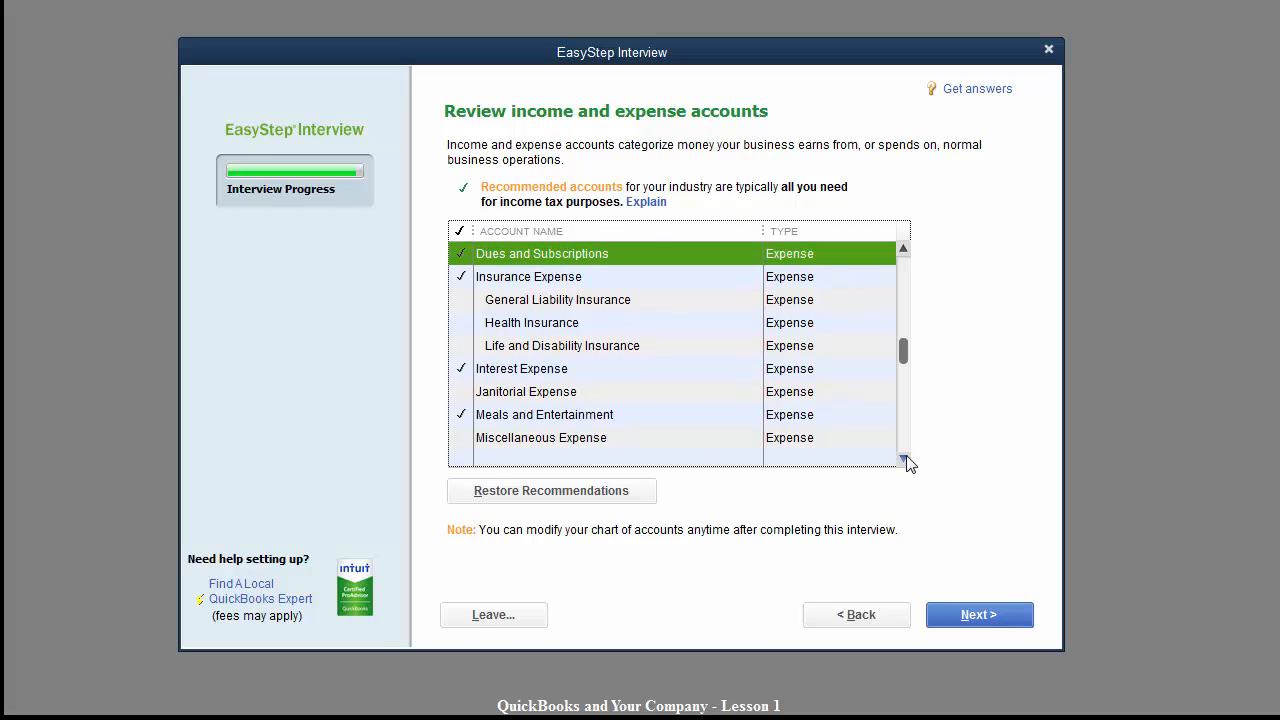
Uncheck Office Supplies and check Printing and Reproduction in the account list.
click(903, 459)
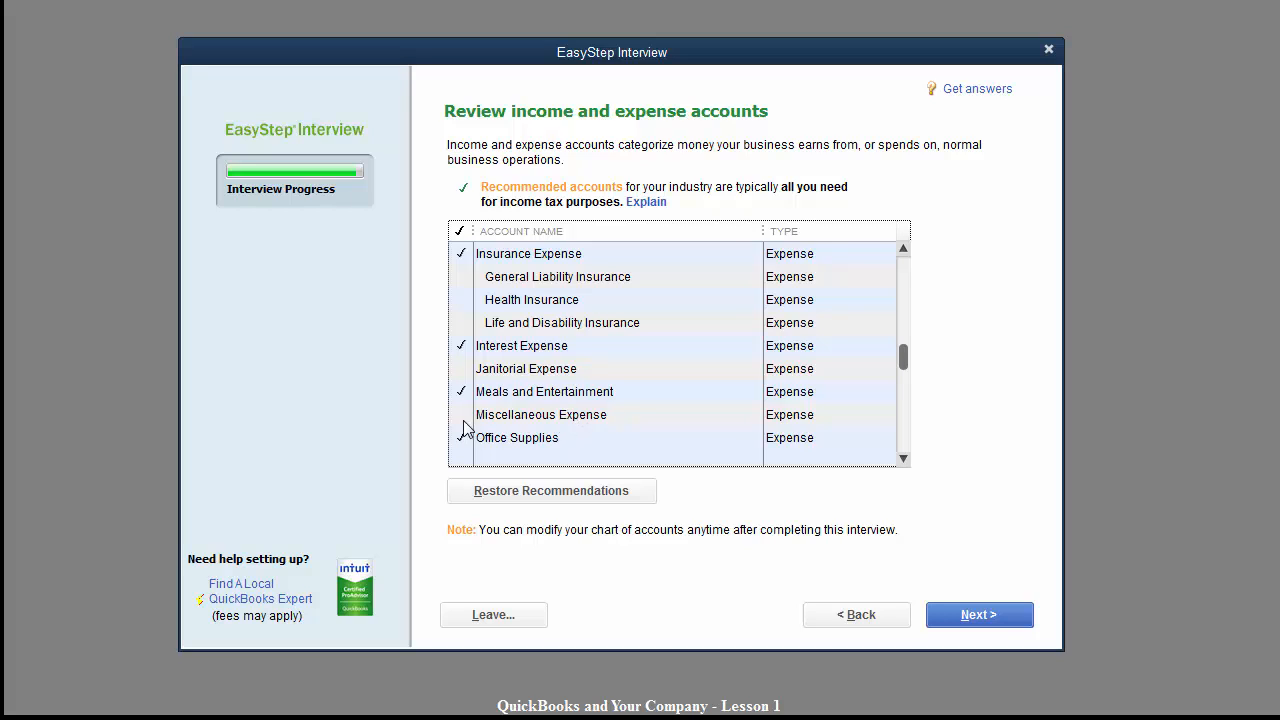
click(903, 459)
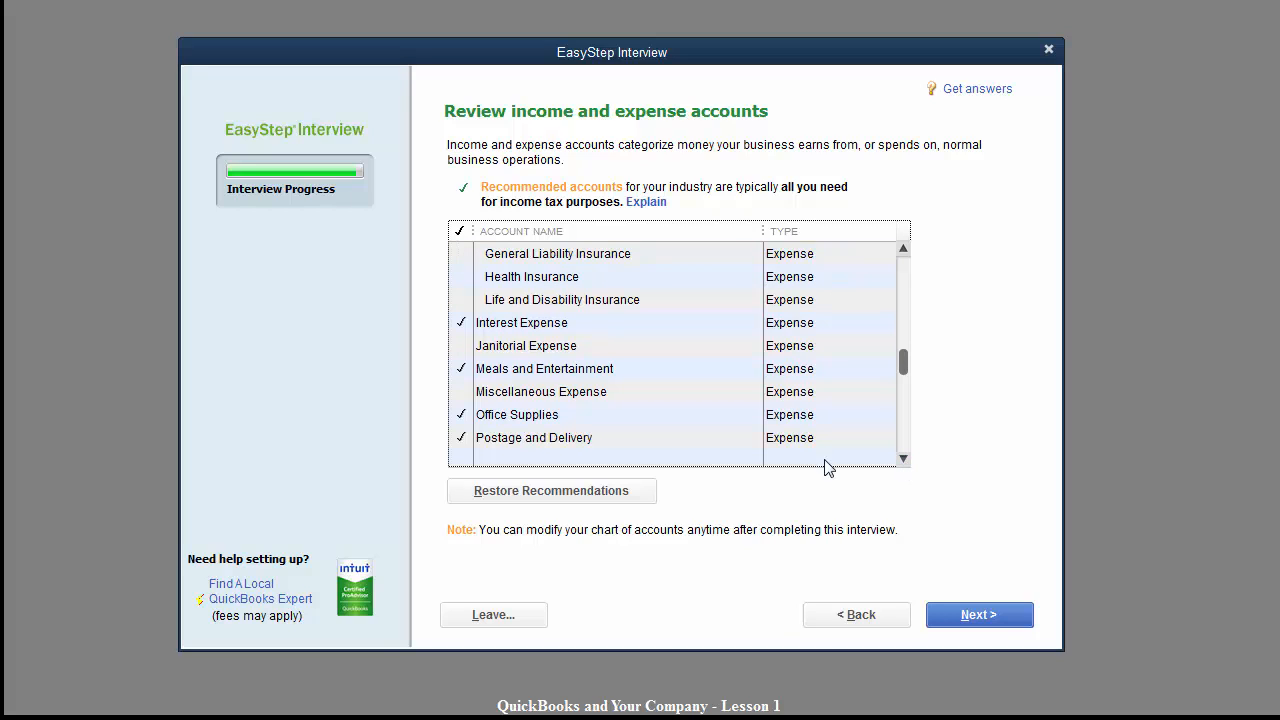
click(461, 415)
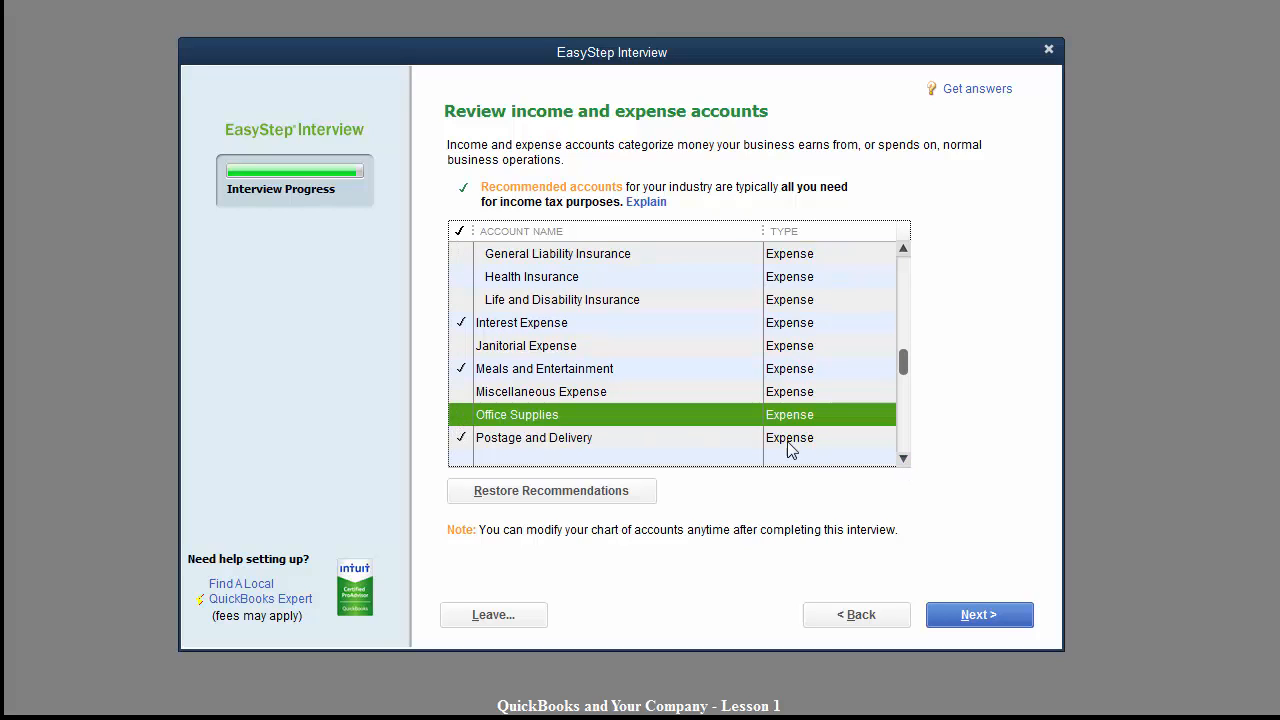
click(903, 459)
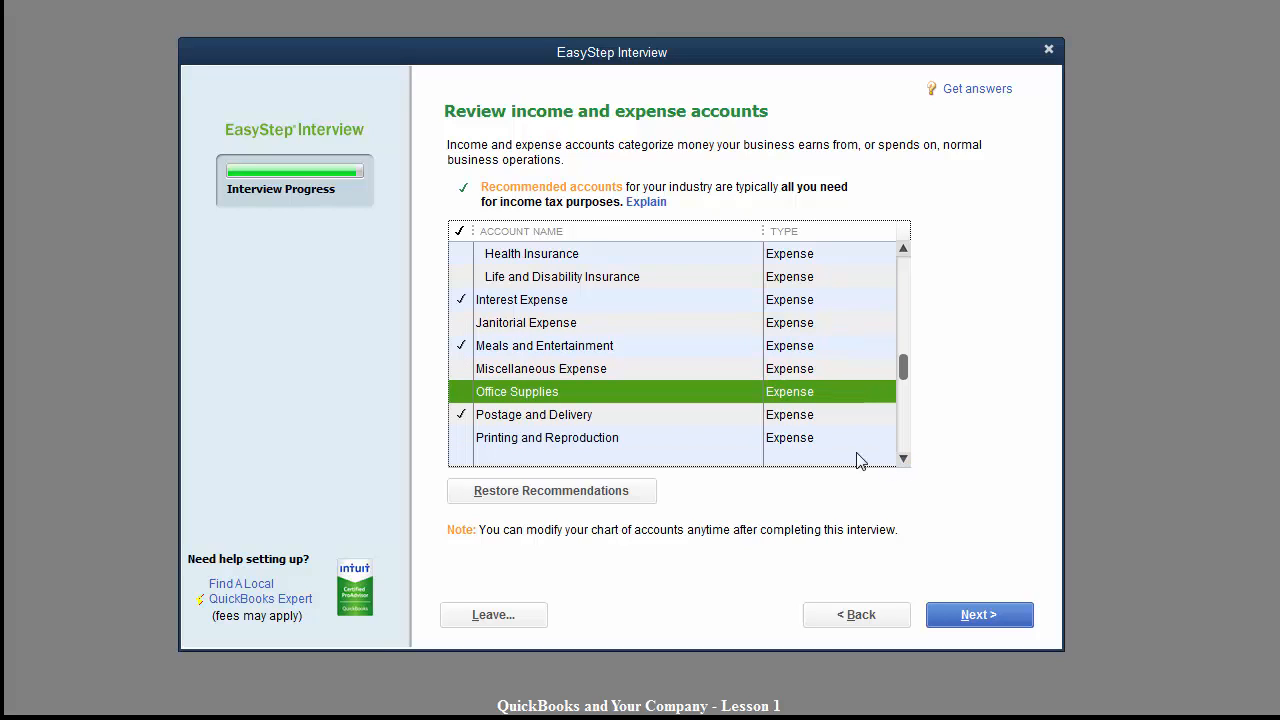
click(459, 440)
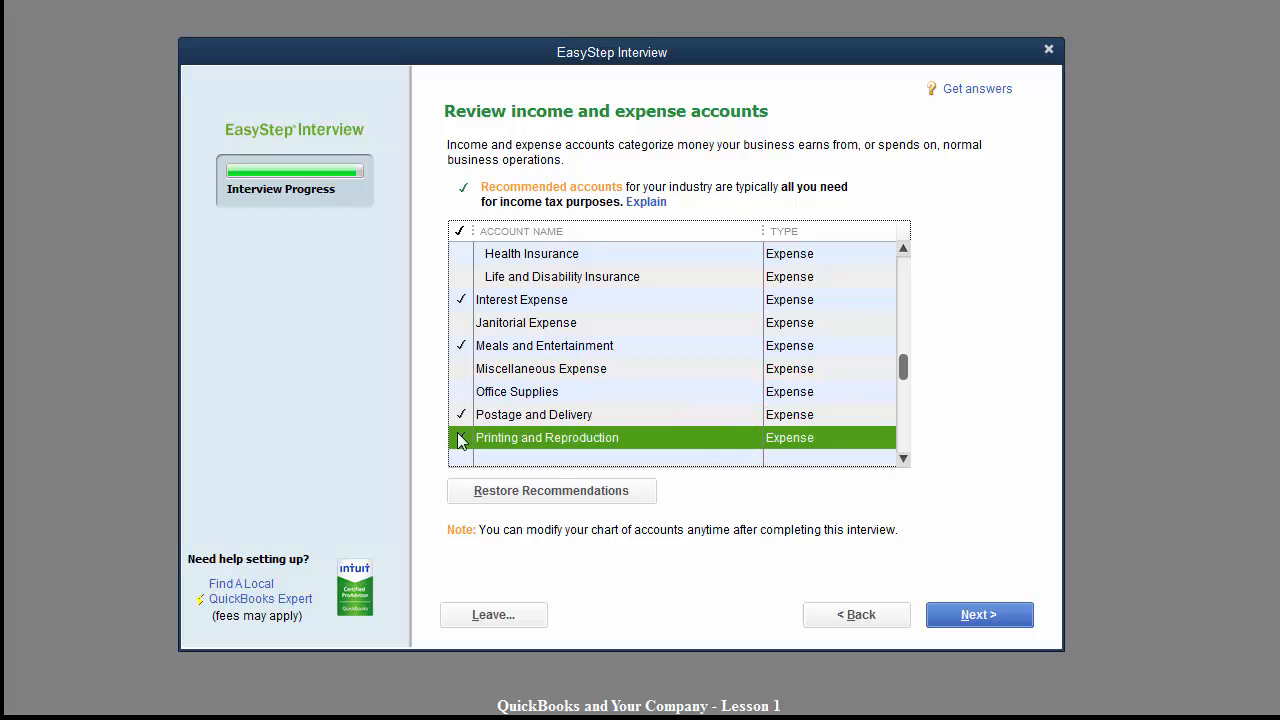
click(905, 462)
click(905, 462)
click(904, 460)
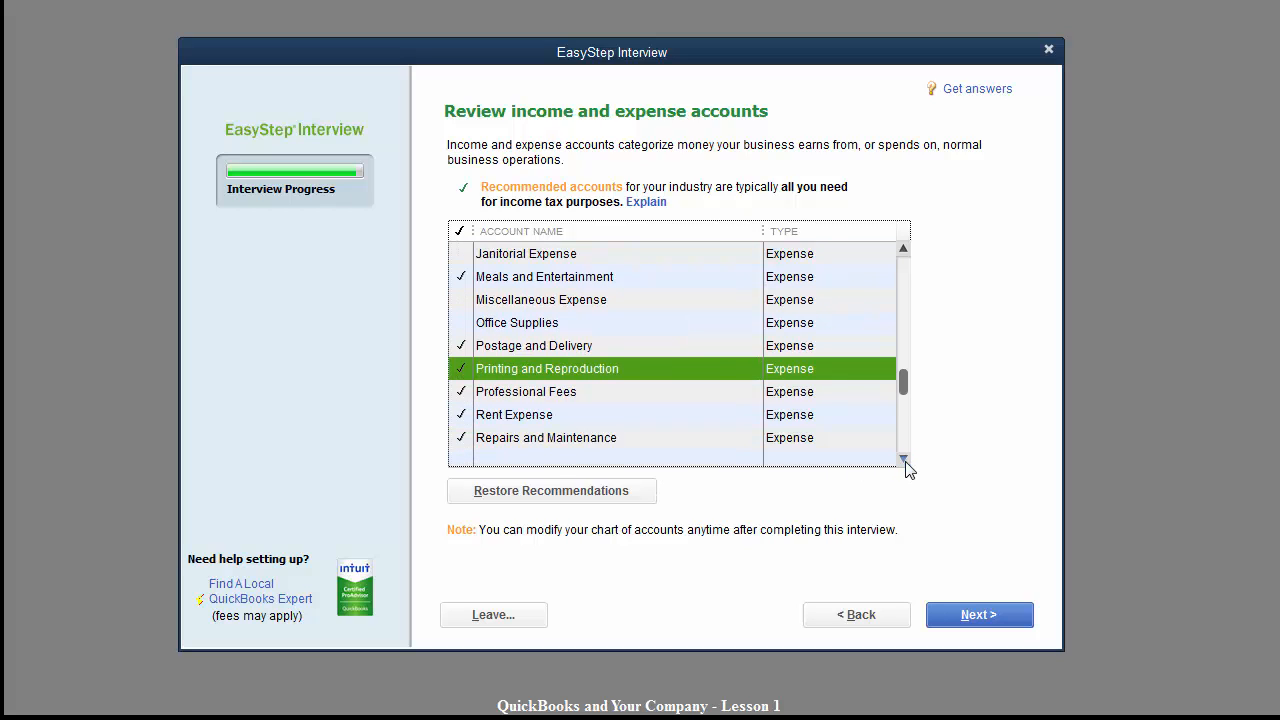
click(905, 462)
click(905, 462)
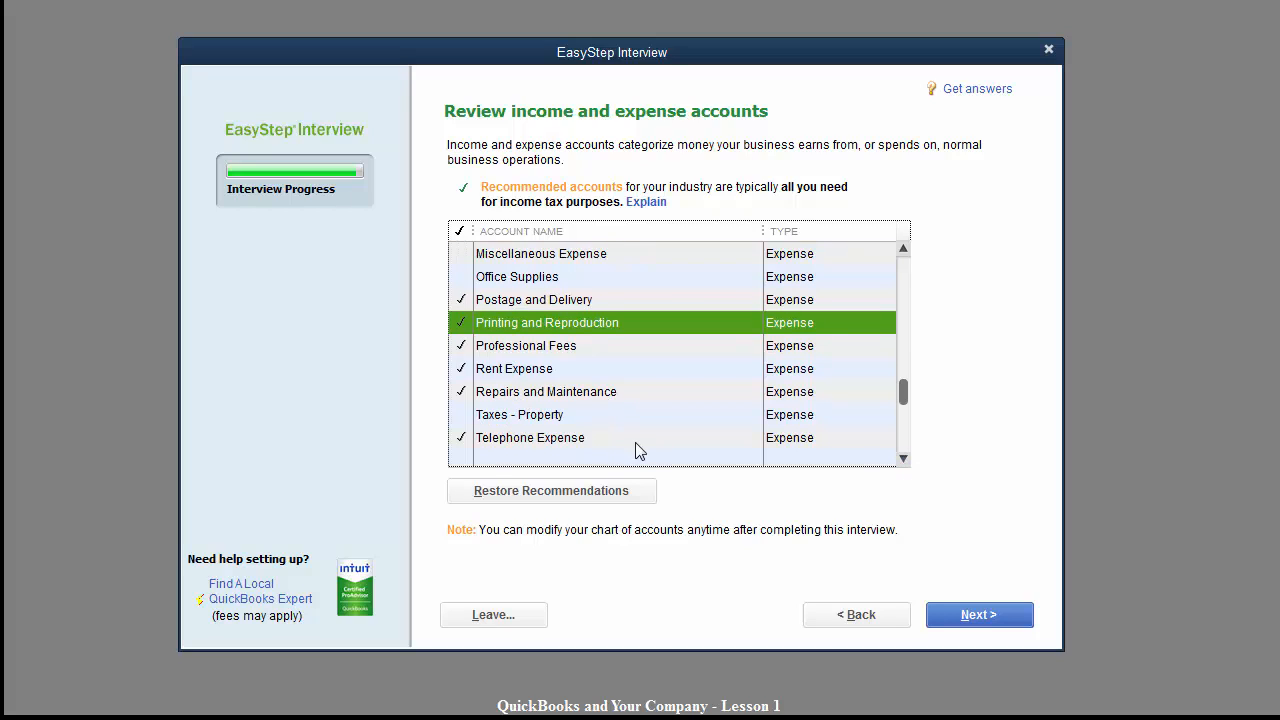
click(904, 460)
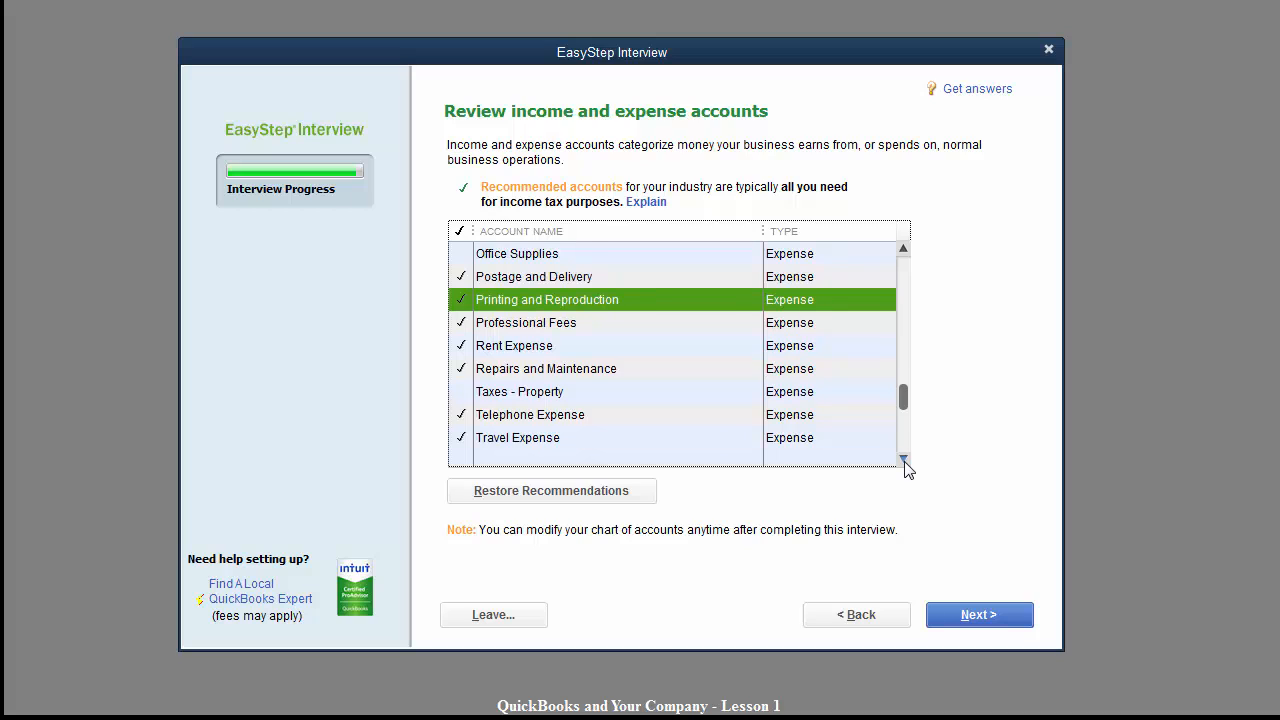
click(904, 460)
click(904, 460)
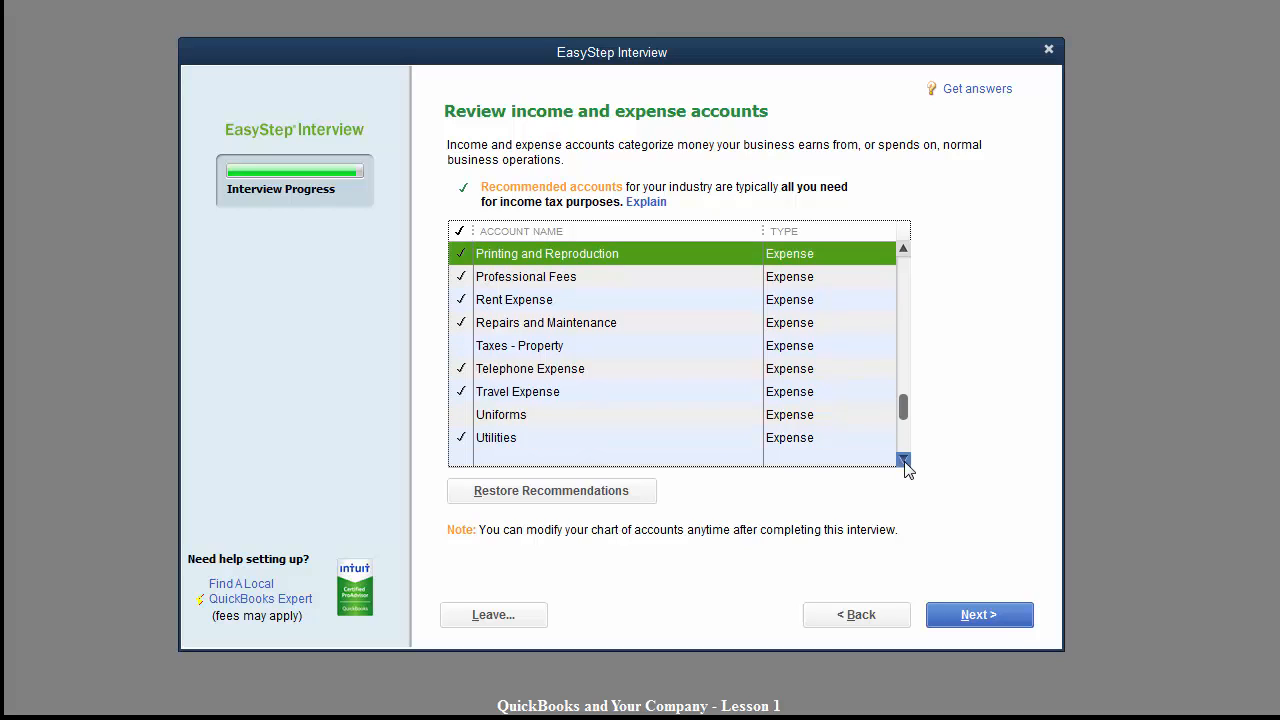
Uncheck Travel Expense, check Interest Income and Proceeds from Sale of Assets, and accept the accounts.
click(460, 394)
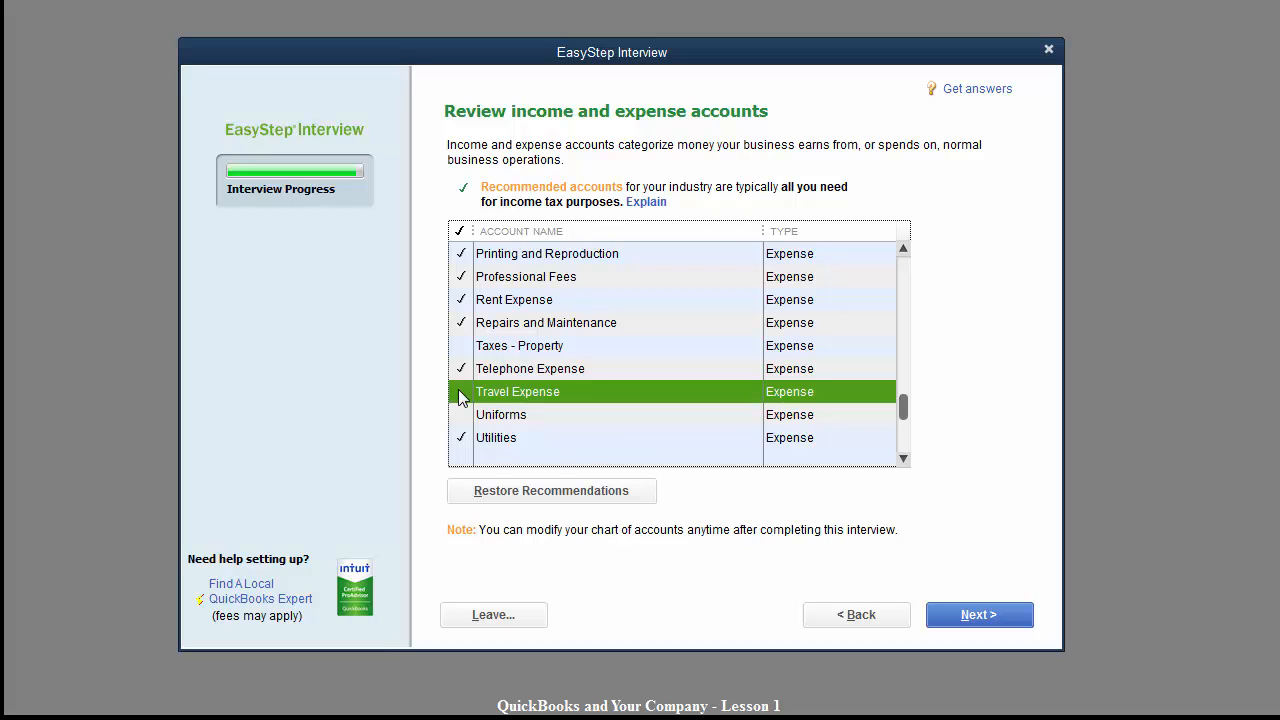
click(903, 459)
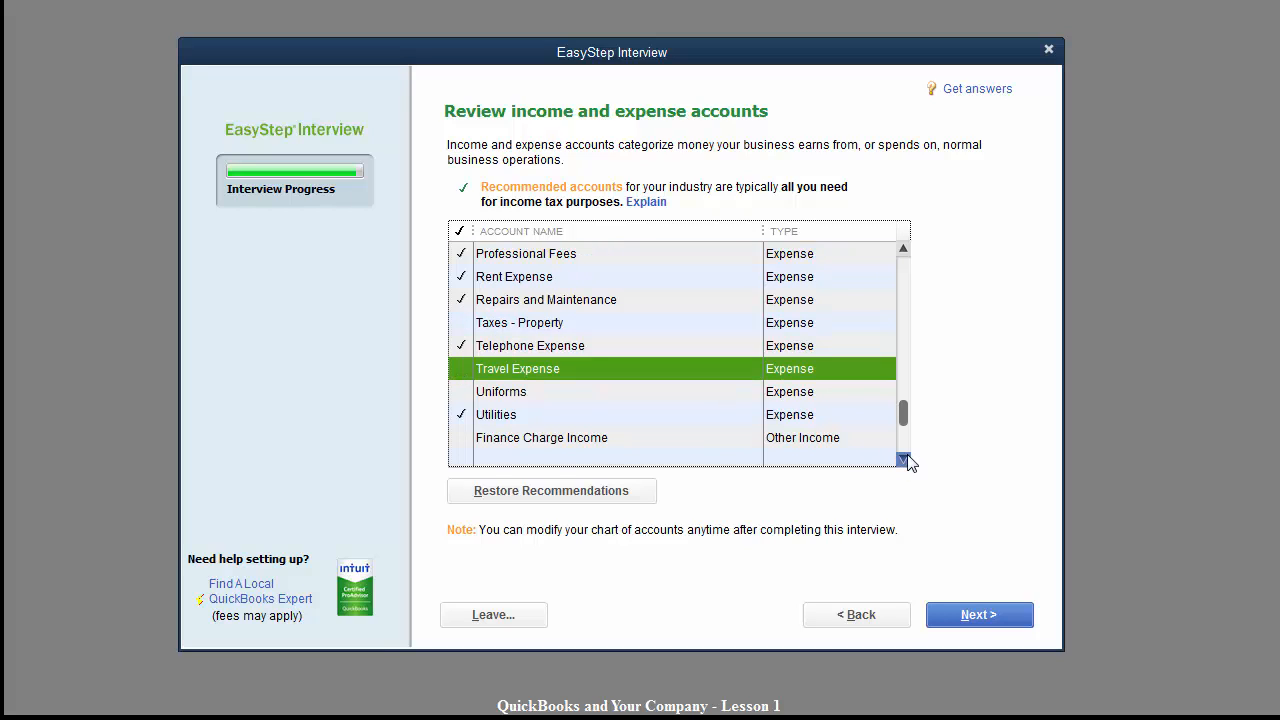
click(903, 459)
click(903, 459)
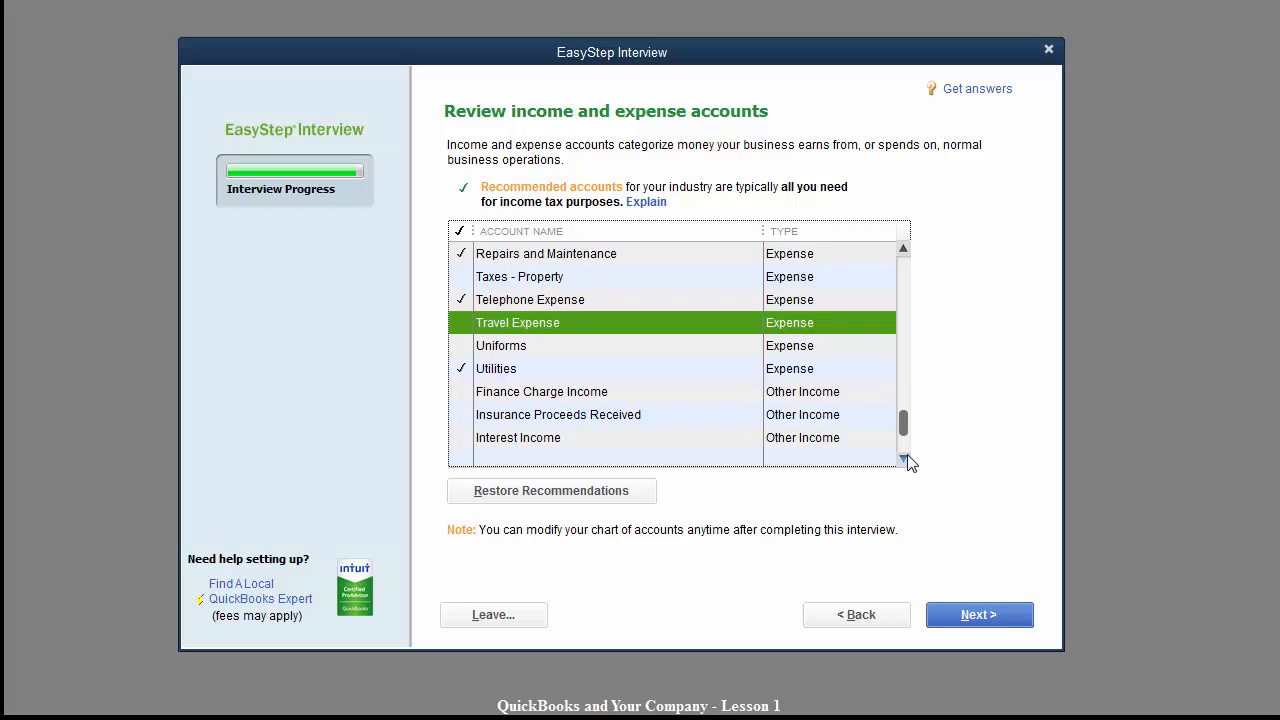
click(903, 459)
click(903, 459)
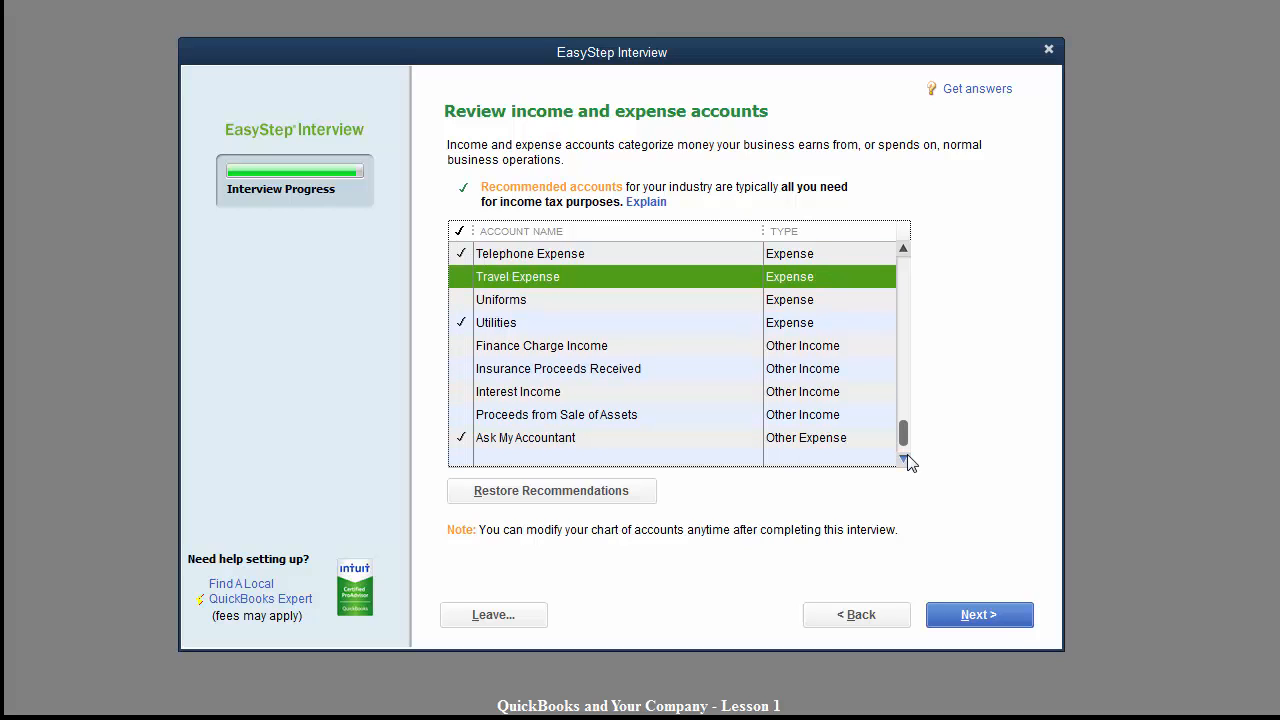
click(903, 459)
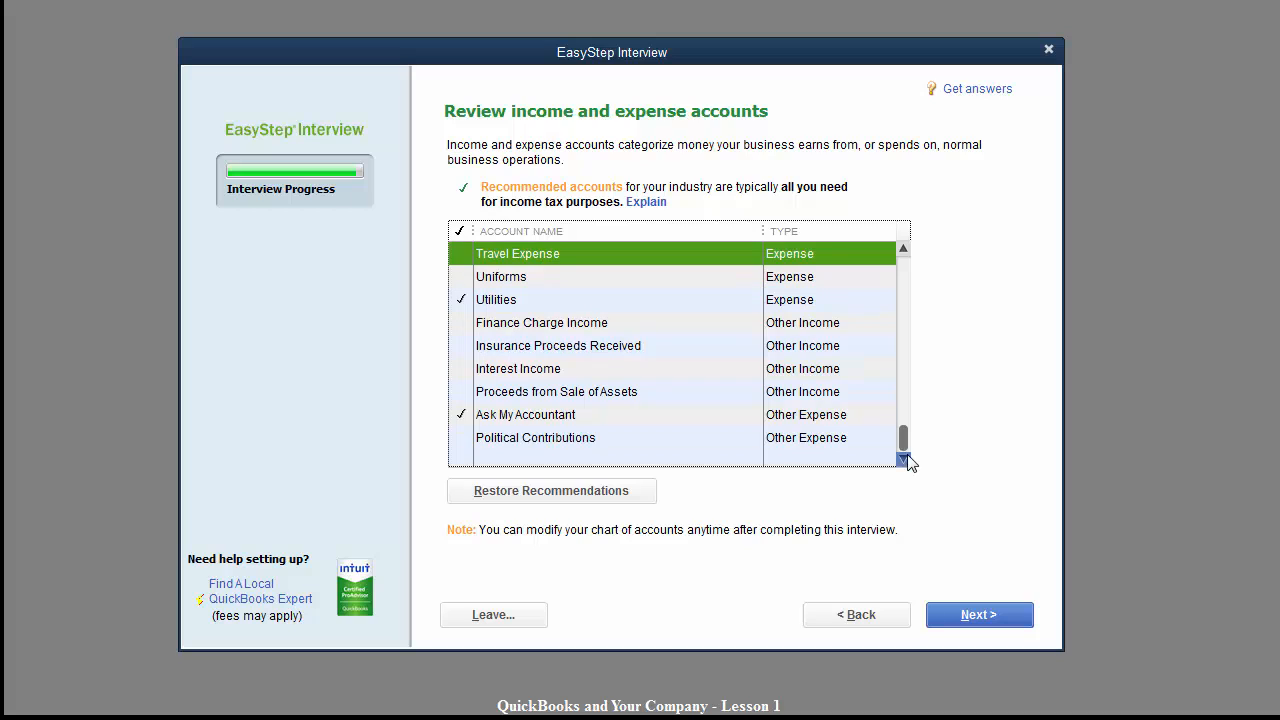
click(462, 372)
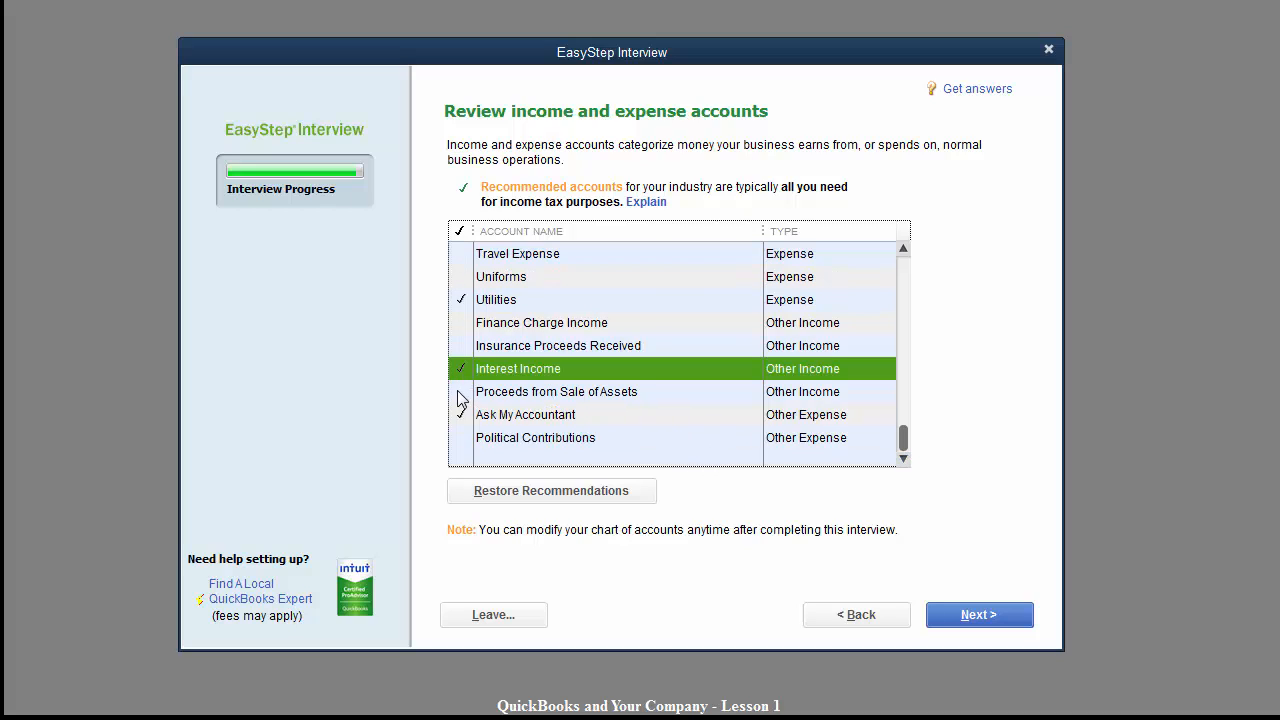
click(462, 393)
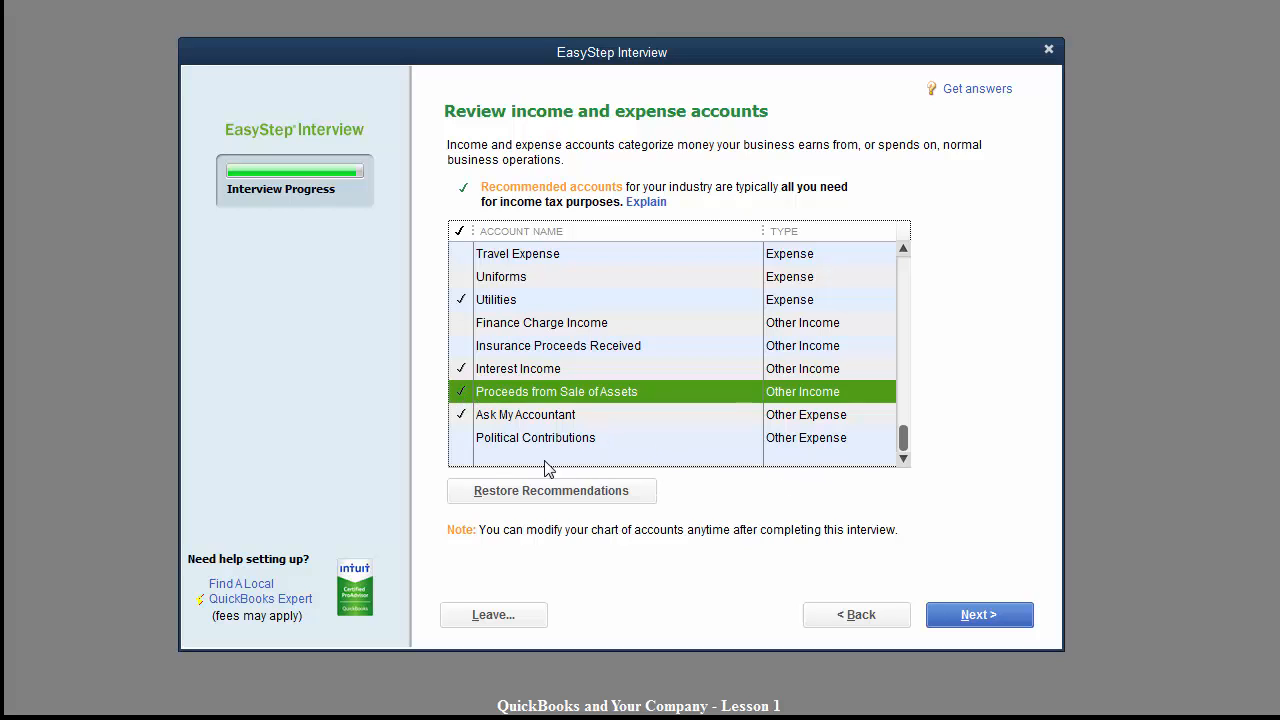
click(960, 620)
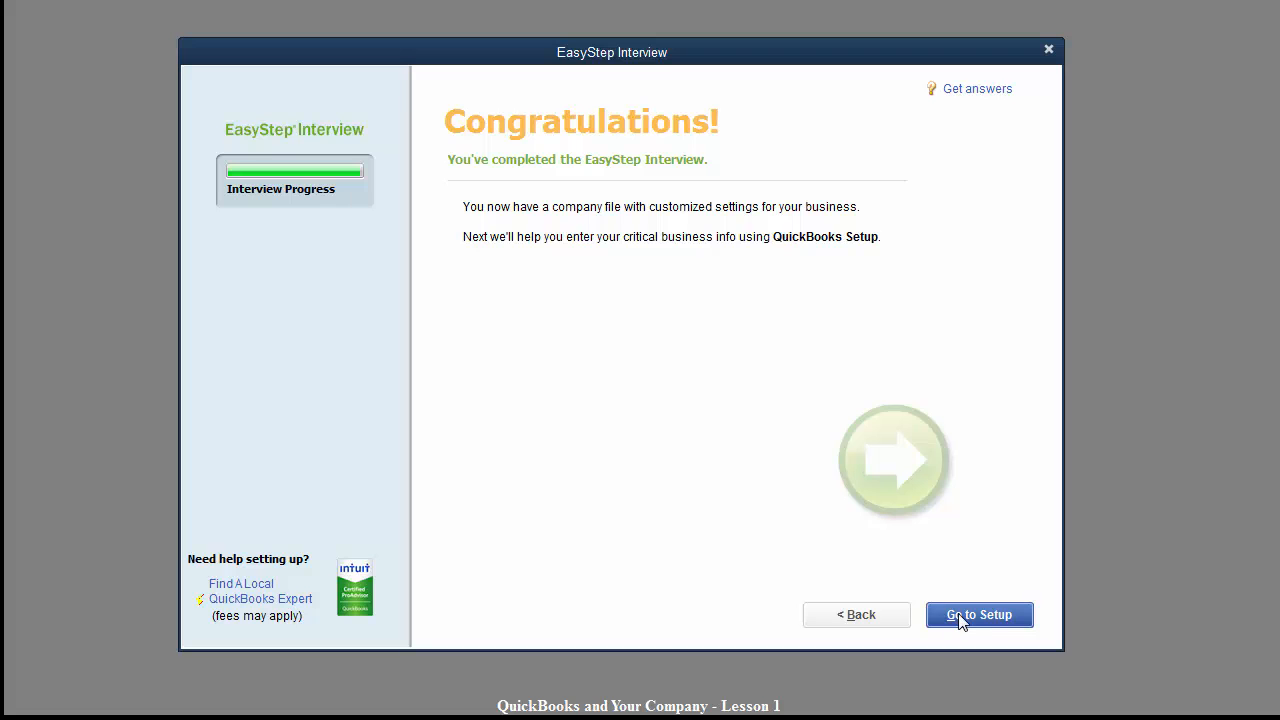
Go from the Congratulations page to the Go to Setup page.
click(960, 618)
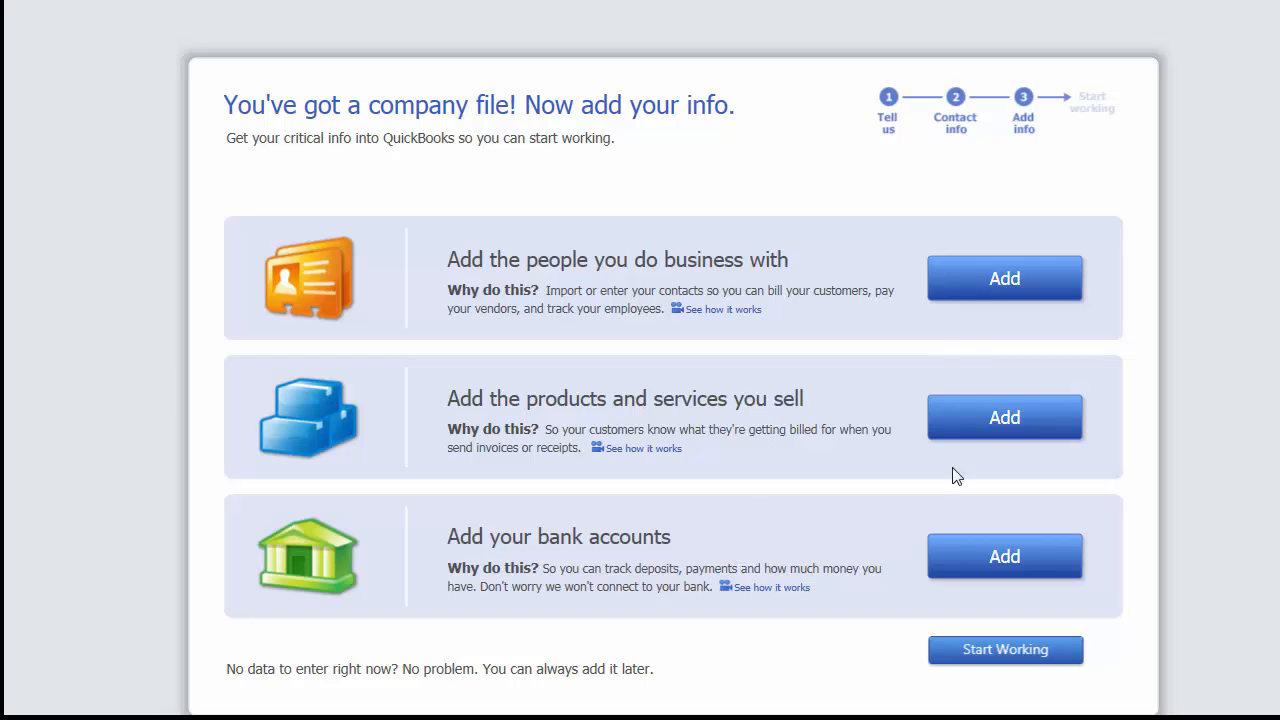
Add the 'Wells Fargo - Operating' bank account with its account number and decline printed-check offers.
click(963, 560)
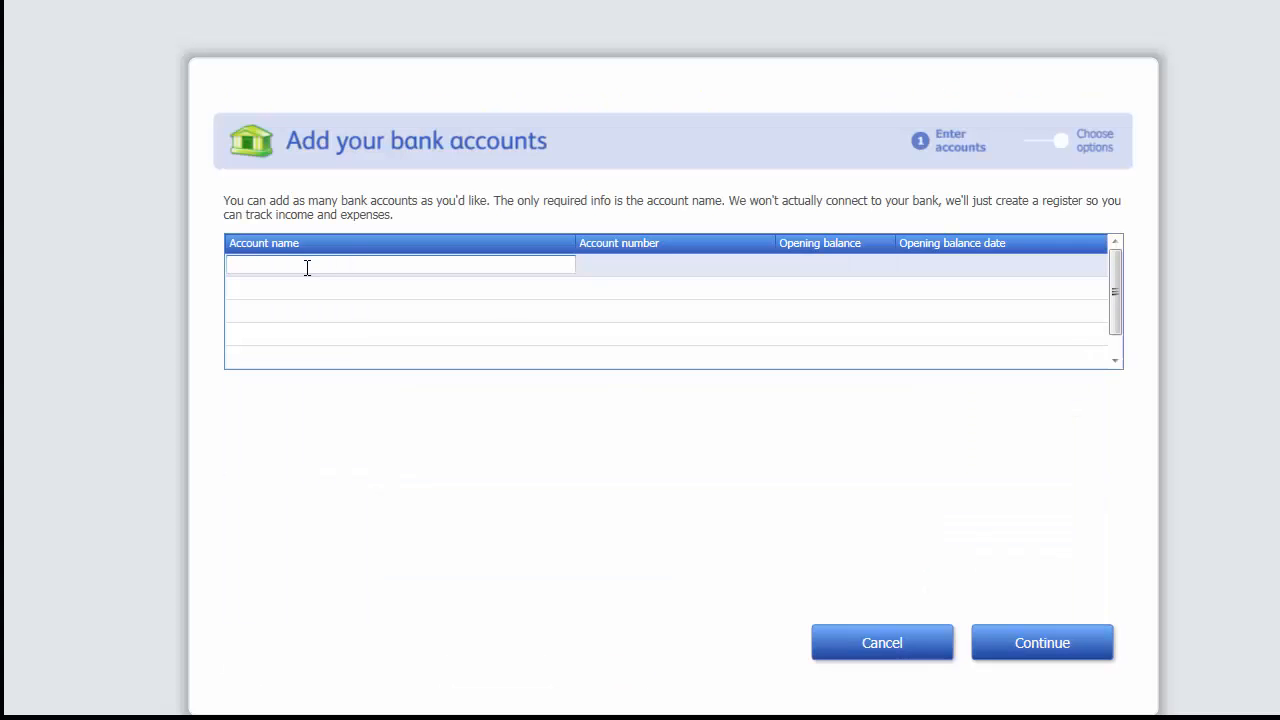
text(Wells Fargo - Operating #)
text(8981)
key(Tab)
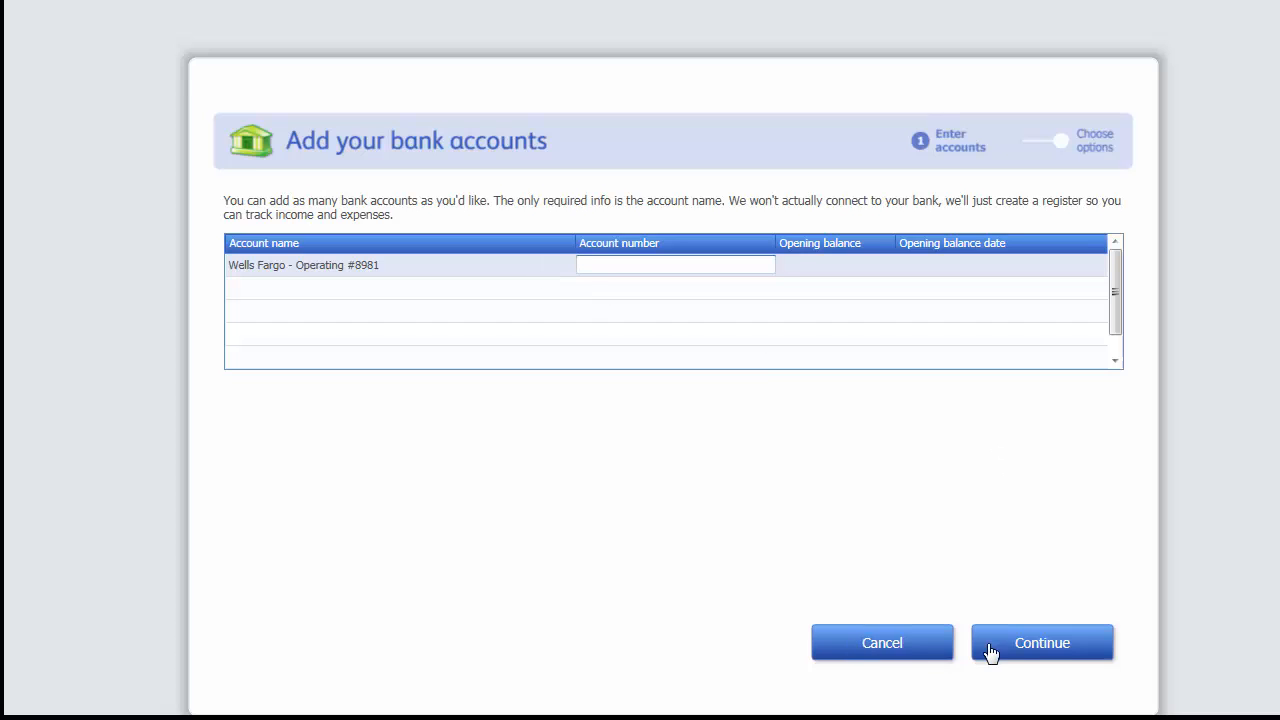
click(1034, 648)
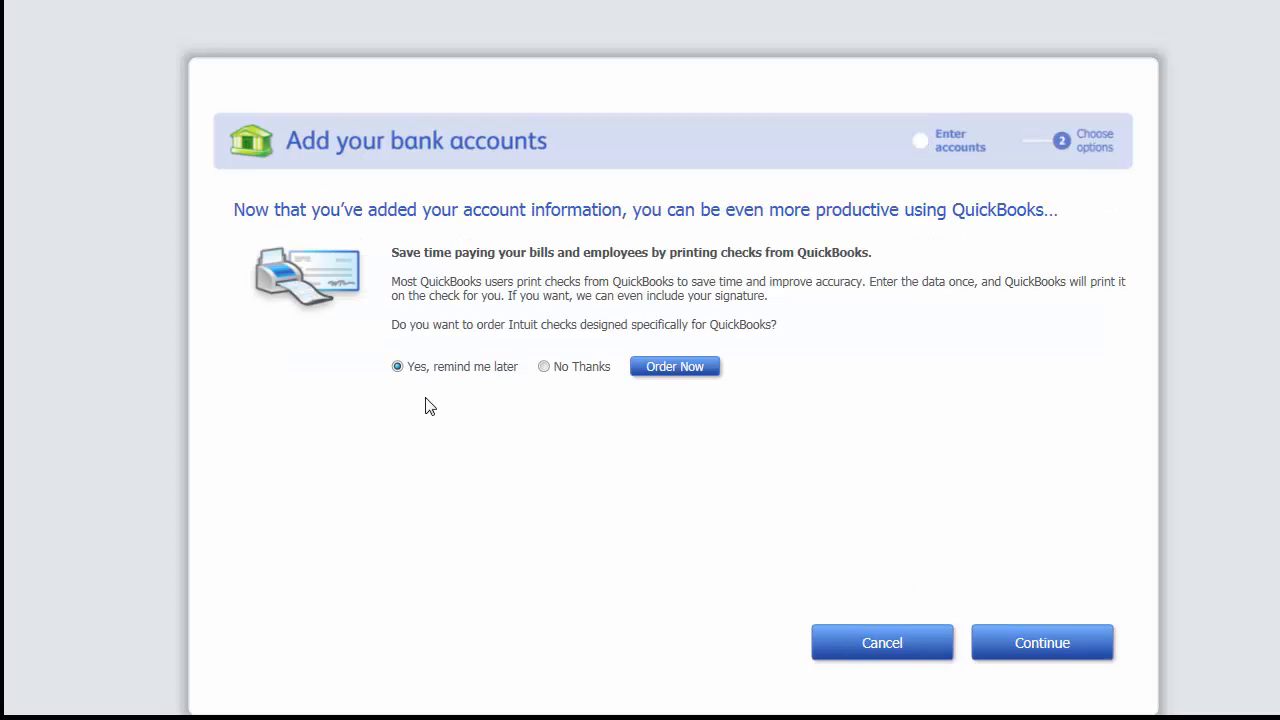
click(543, 366)
Finish the setup interview, then close the Accountant Center and the Quick Start Center.
click(1022, 654)
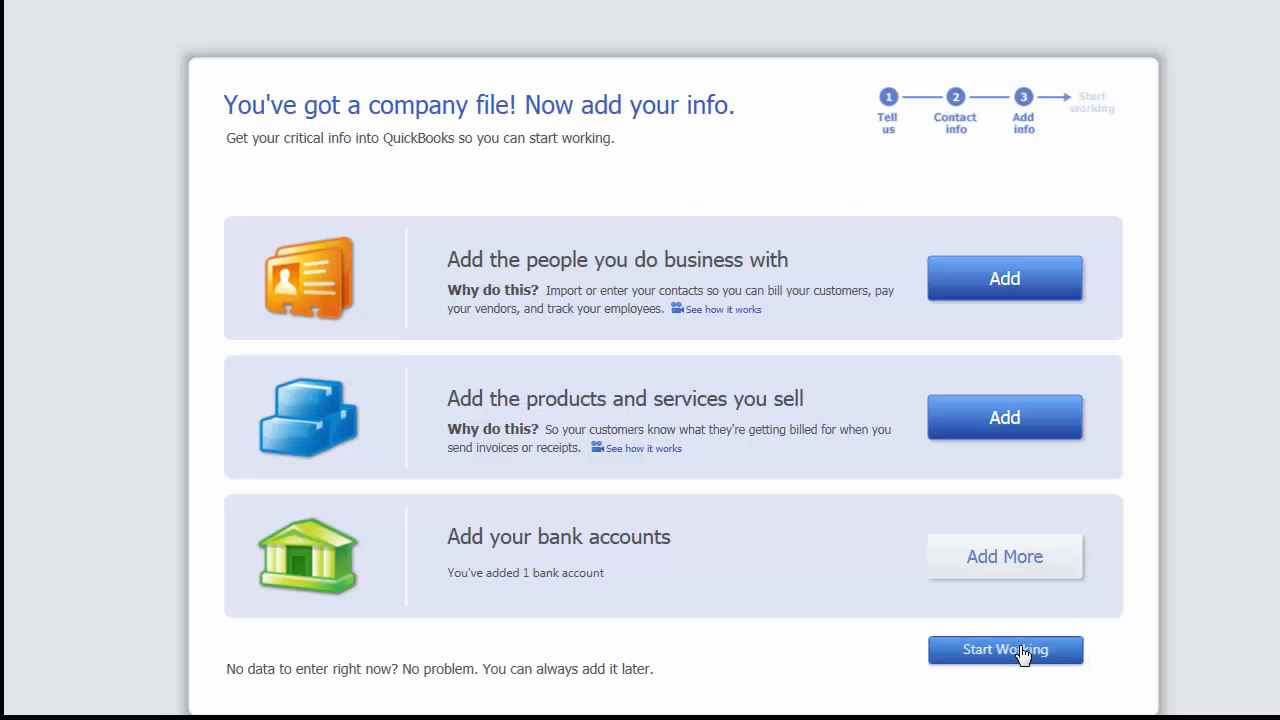
click(960, 656)
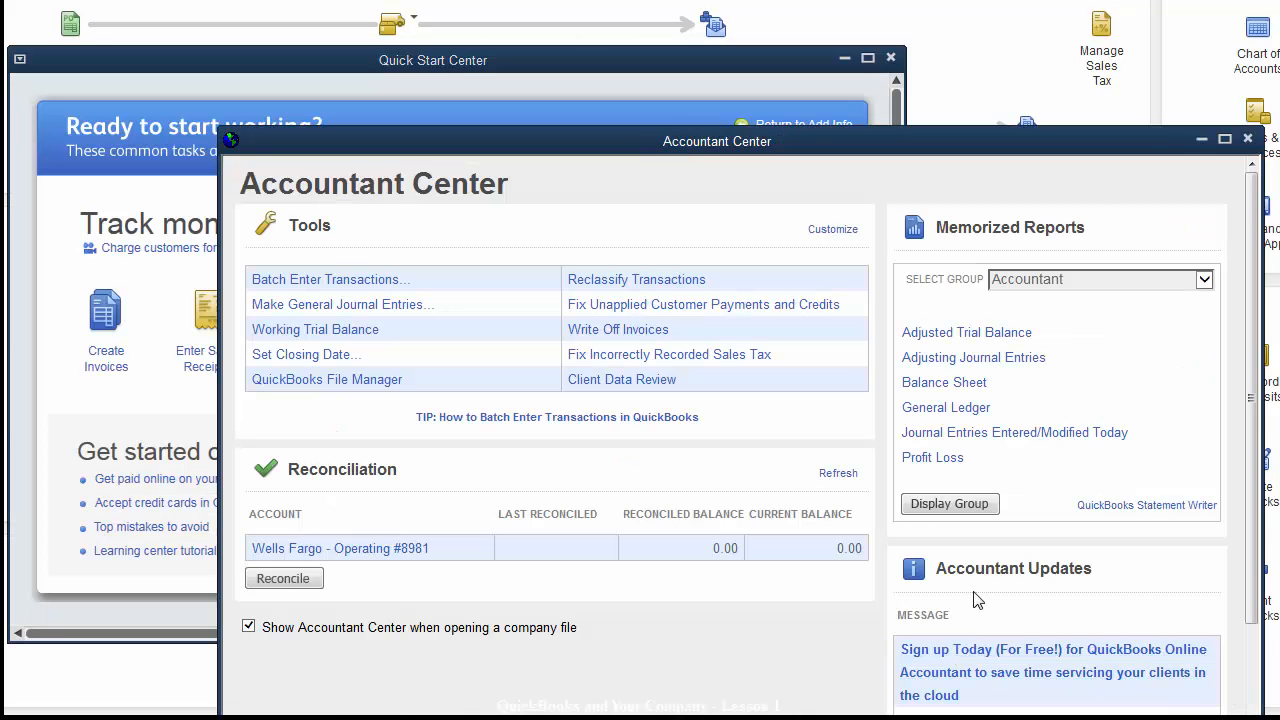
click(1248, 140)
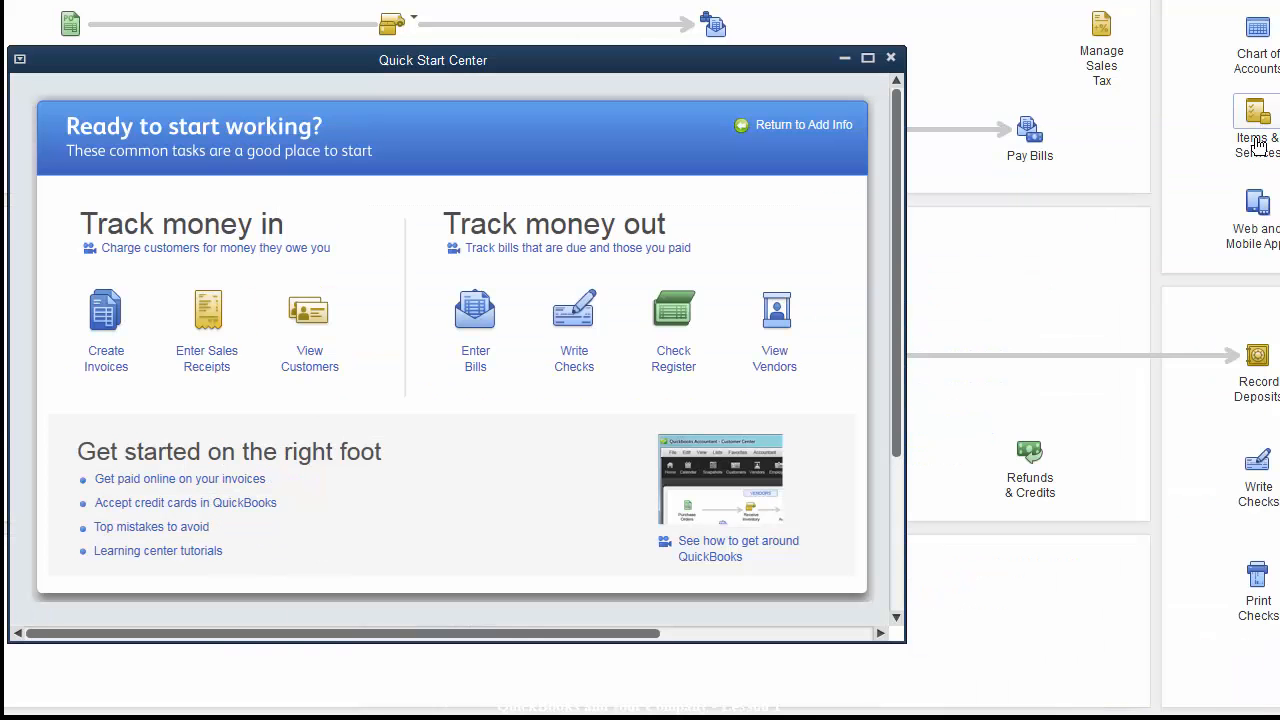
click(876, 60)
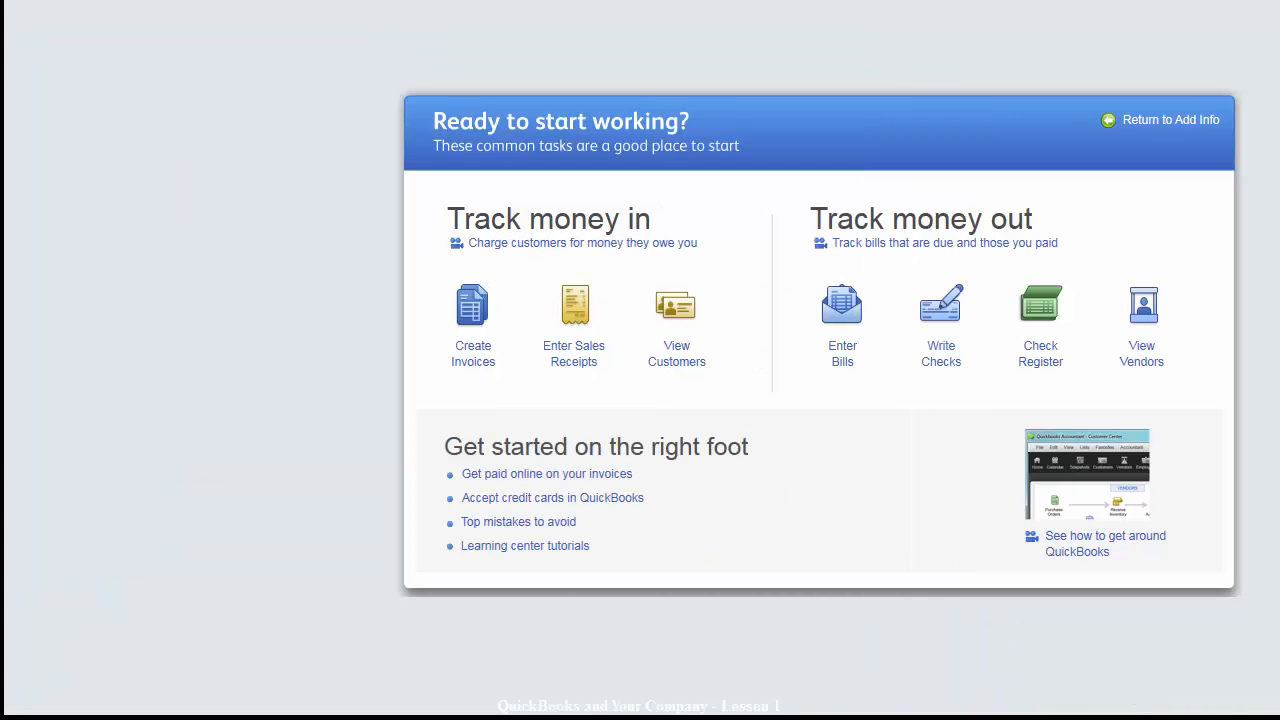
click(1277, 46)
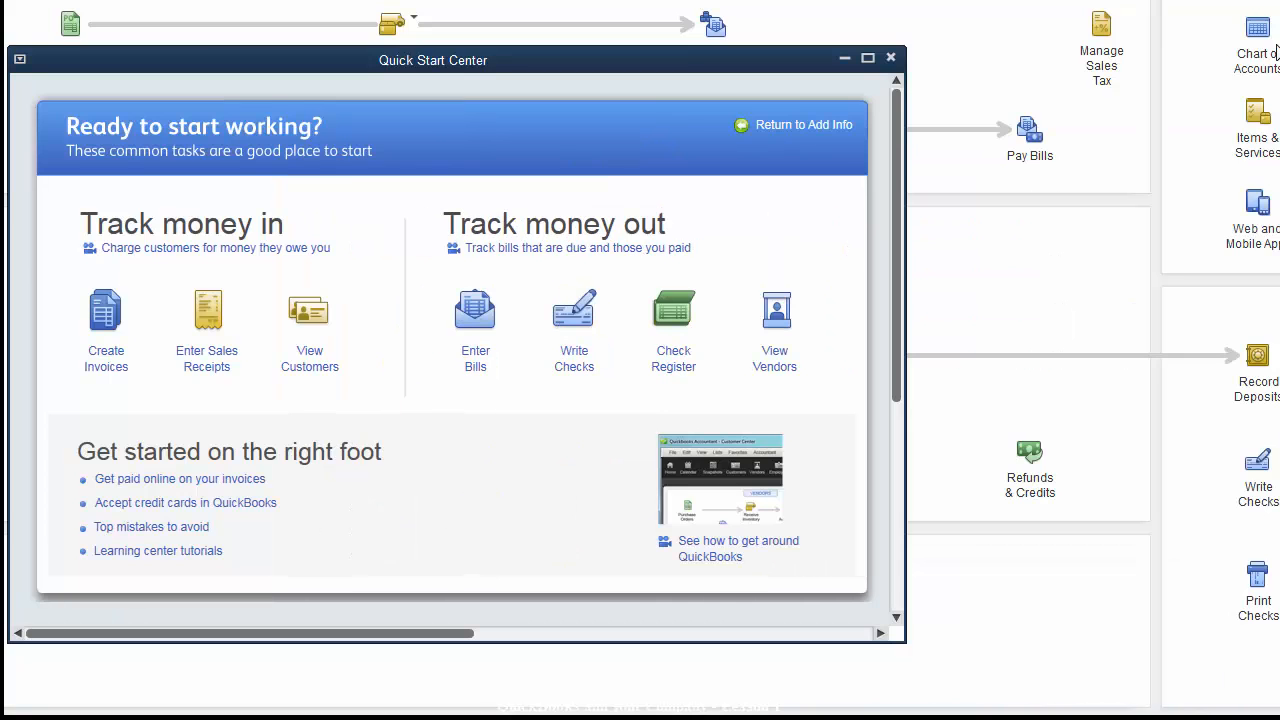
click(892, 58)
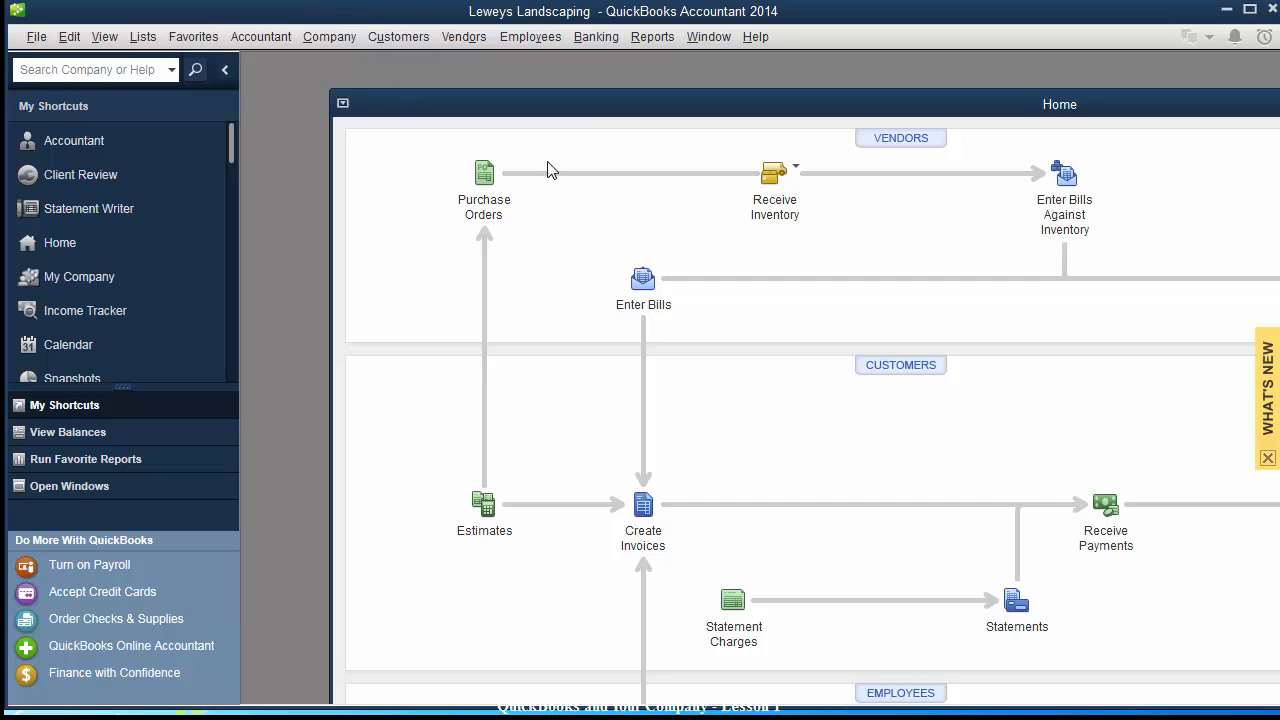
Reposition and maximize the Home page window, then close it.
drag(585, 118, 233, 190)
drag(710, 180, 365, 88)
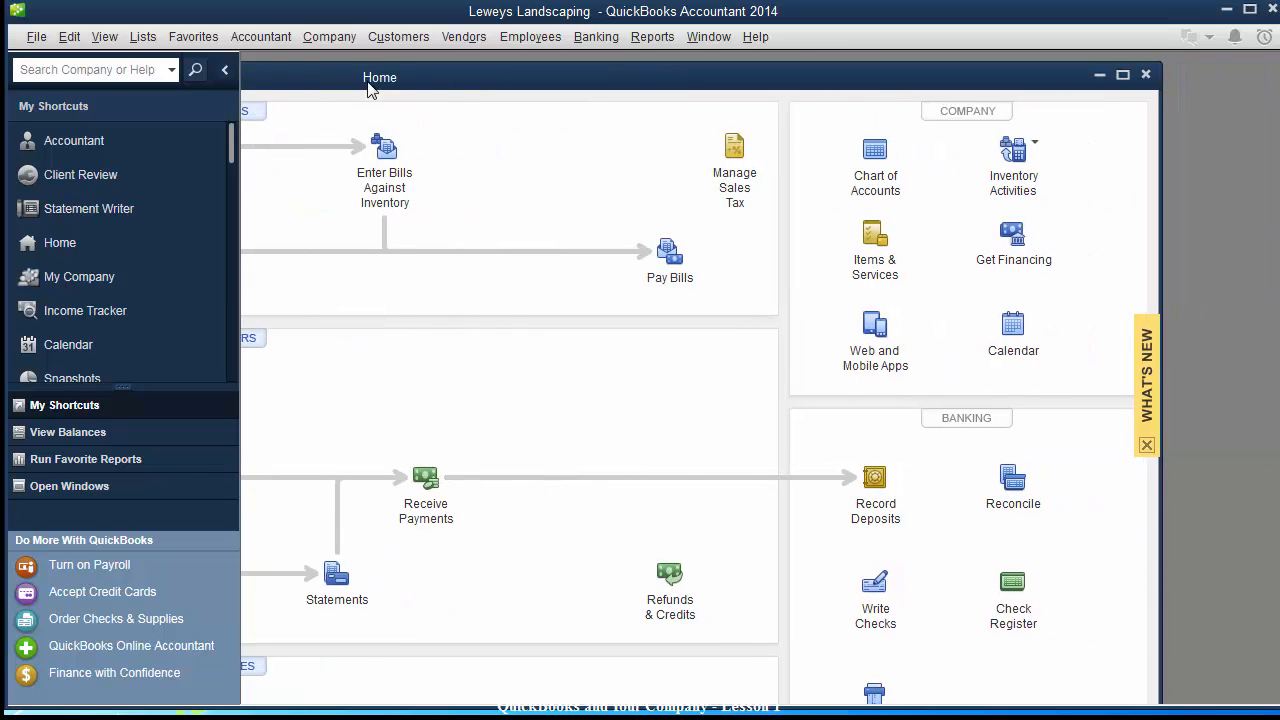
click(1122, 80)
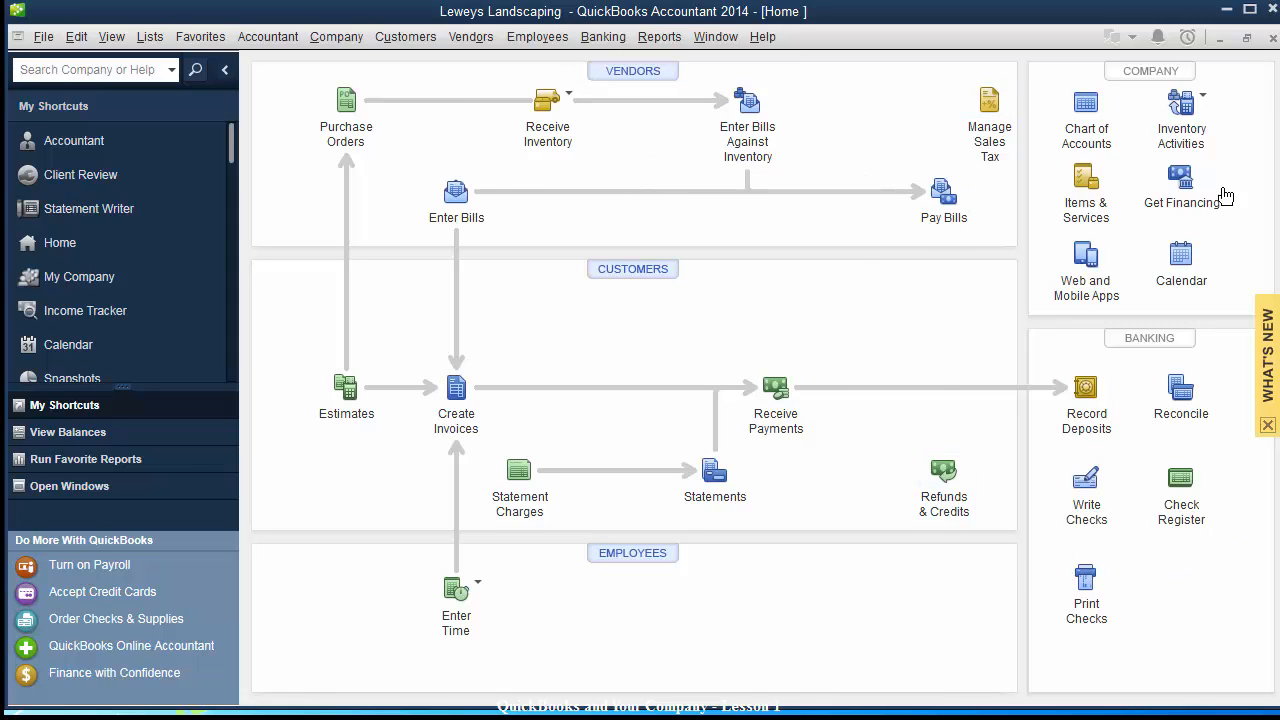
click(1273, 38)
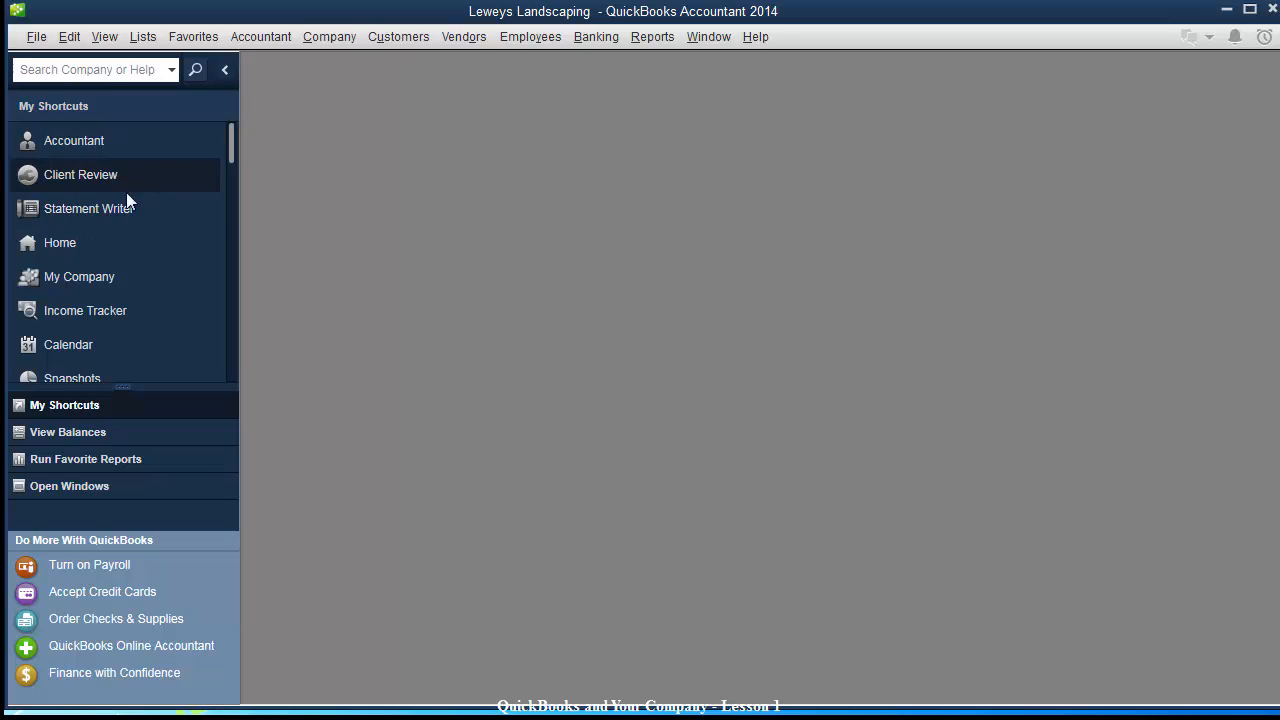
Collapse and re-expand the shortcuts pane, reopen and close Home, and show the Lists menu.
click(225, 74)
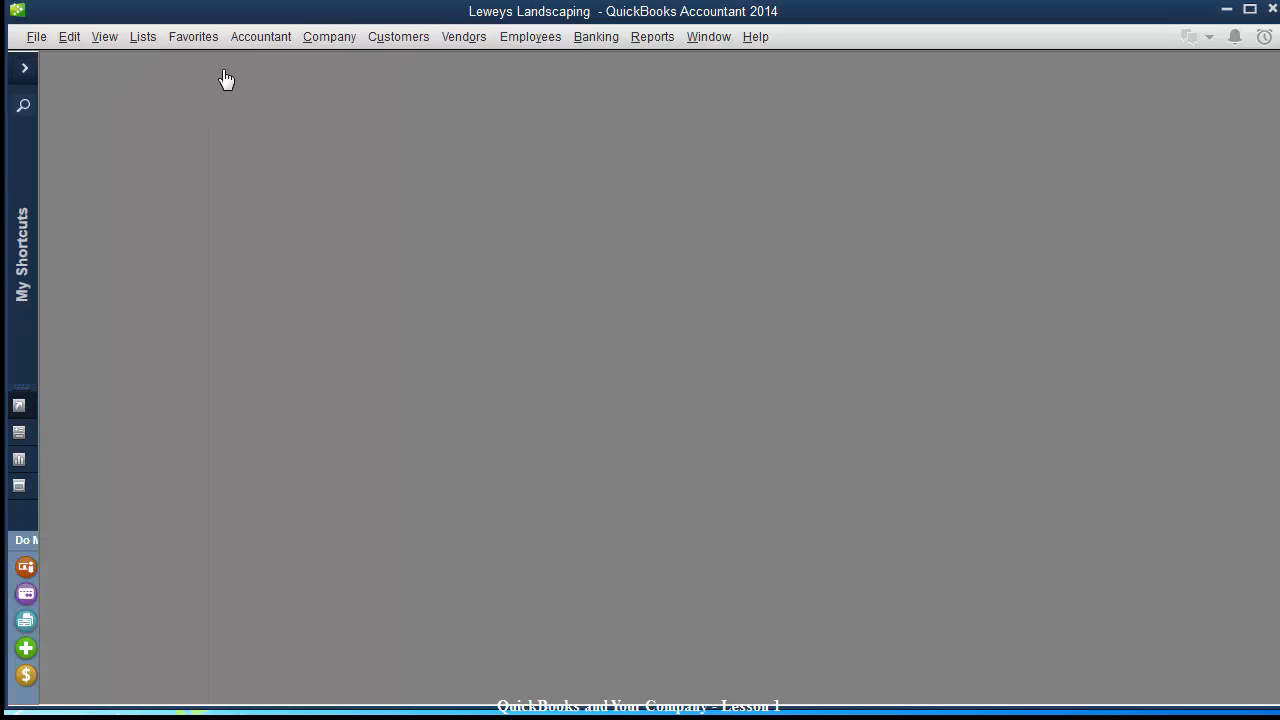
click(26, 74)
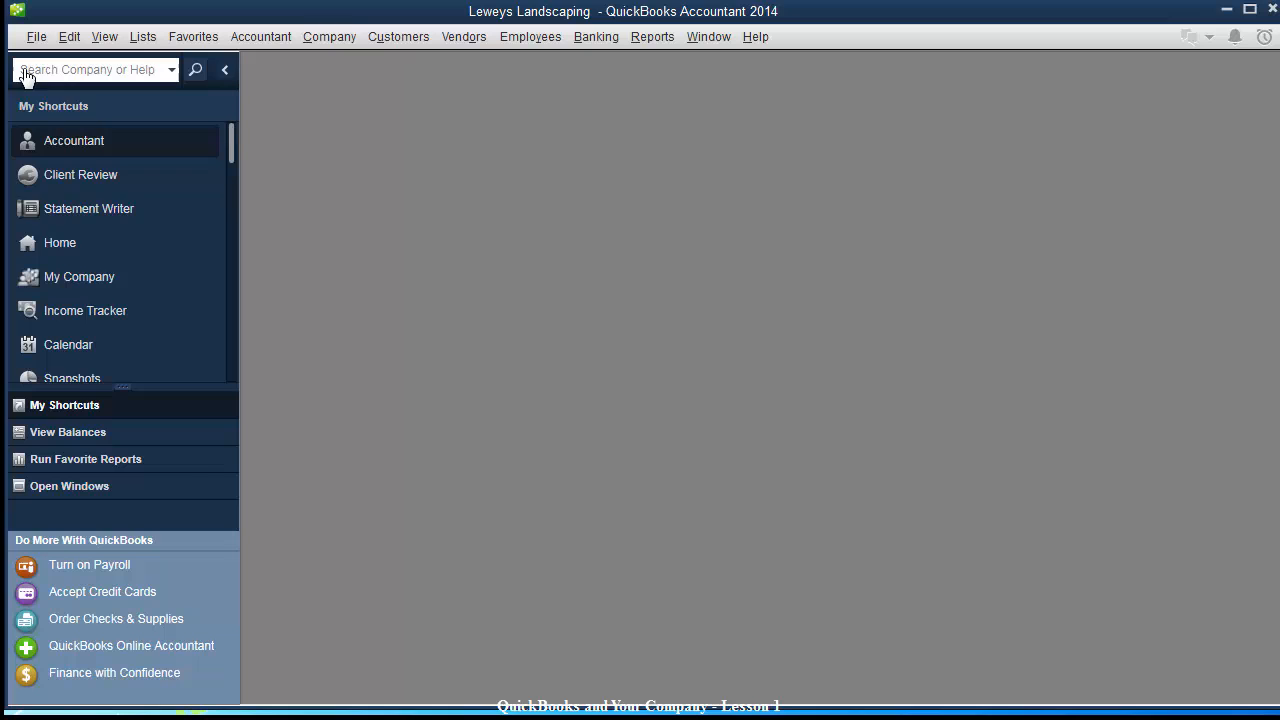
click(73, 243)
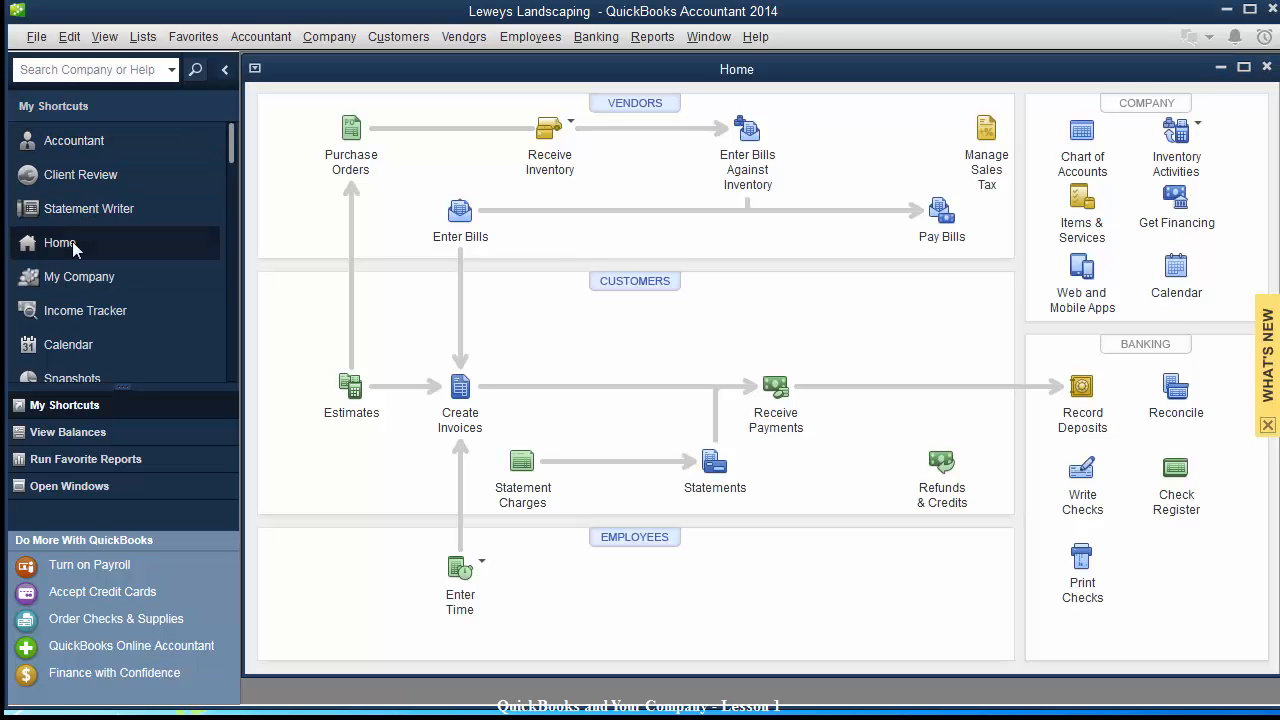
click(1267, 67)
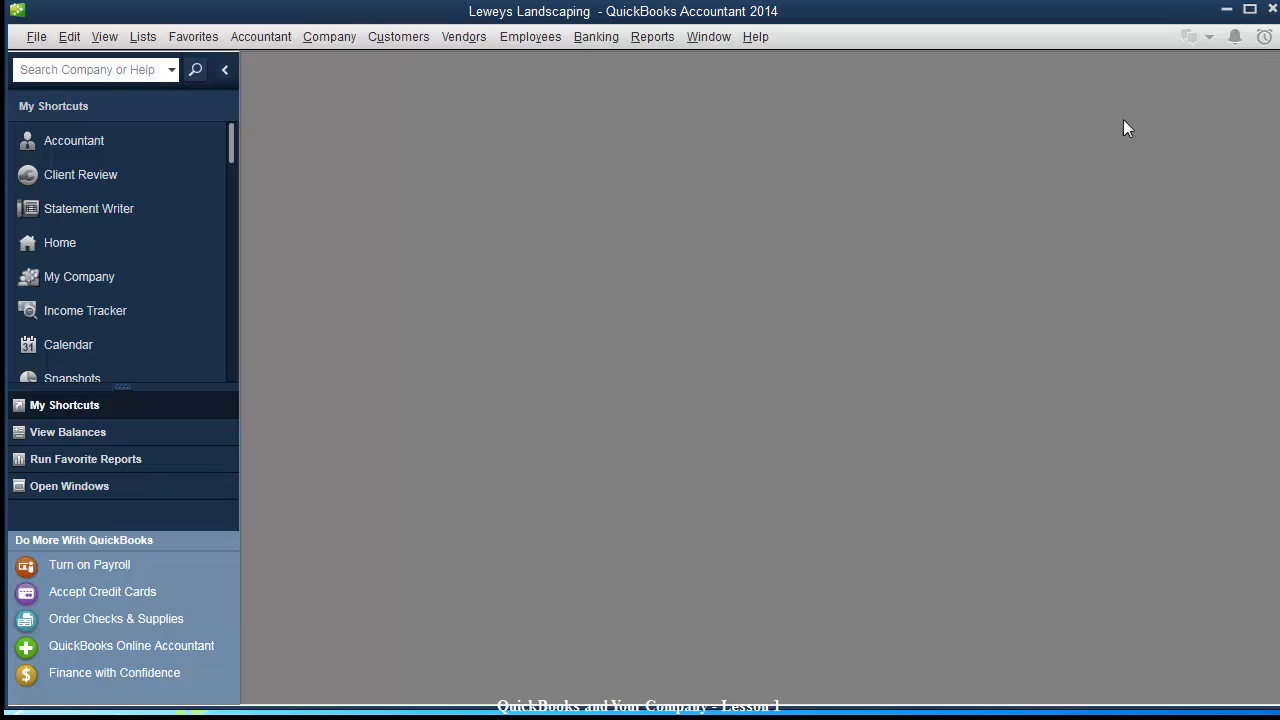
click(142, 37)
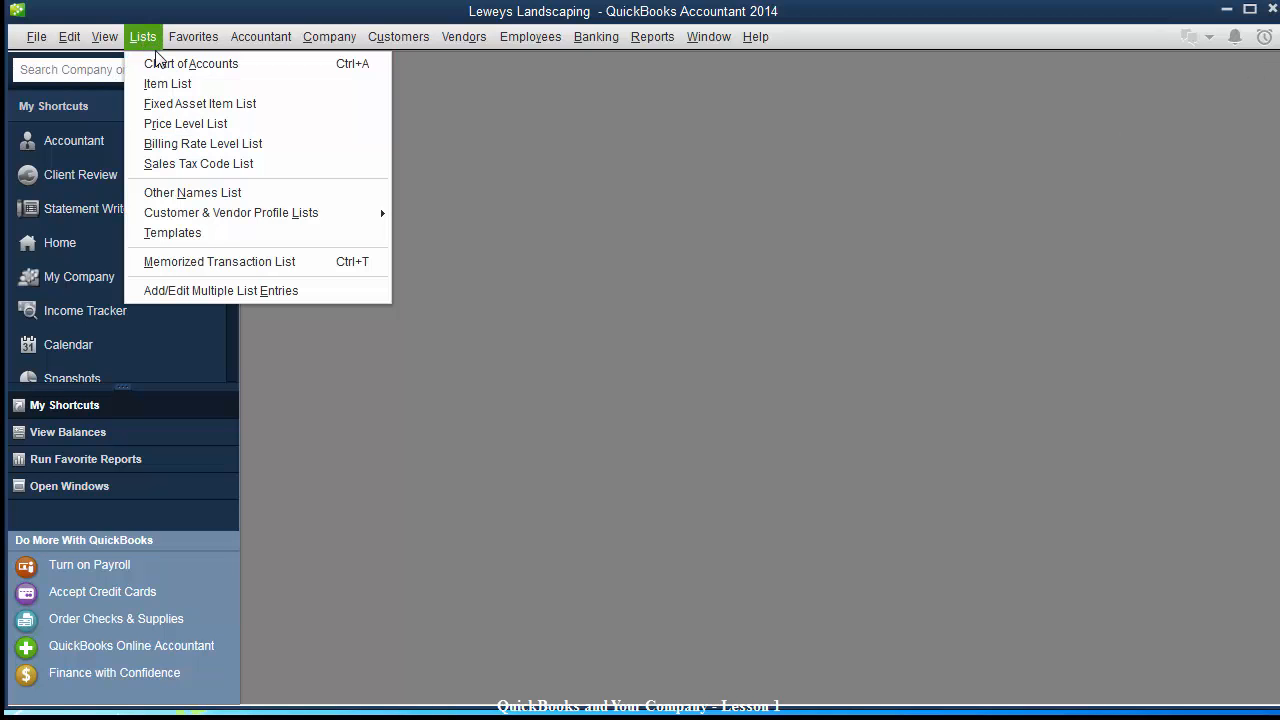
Open the Chart of Accounts enlarged and repositioned, and select Furniture and Equipment.
click(163, 61)
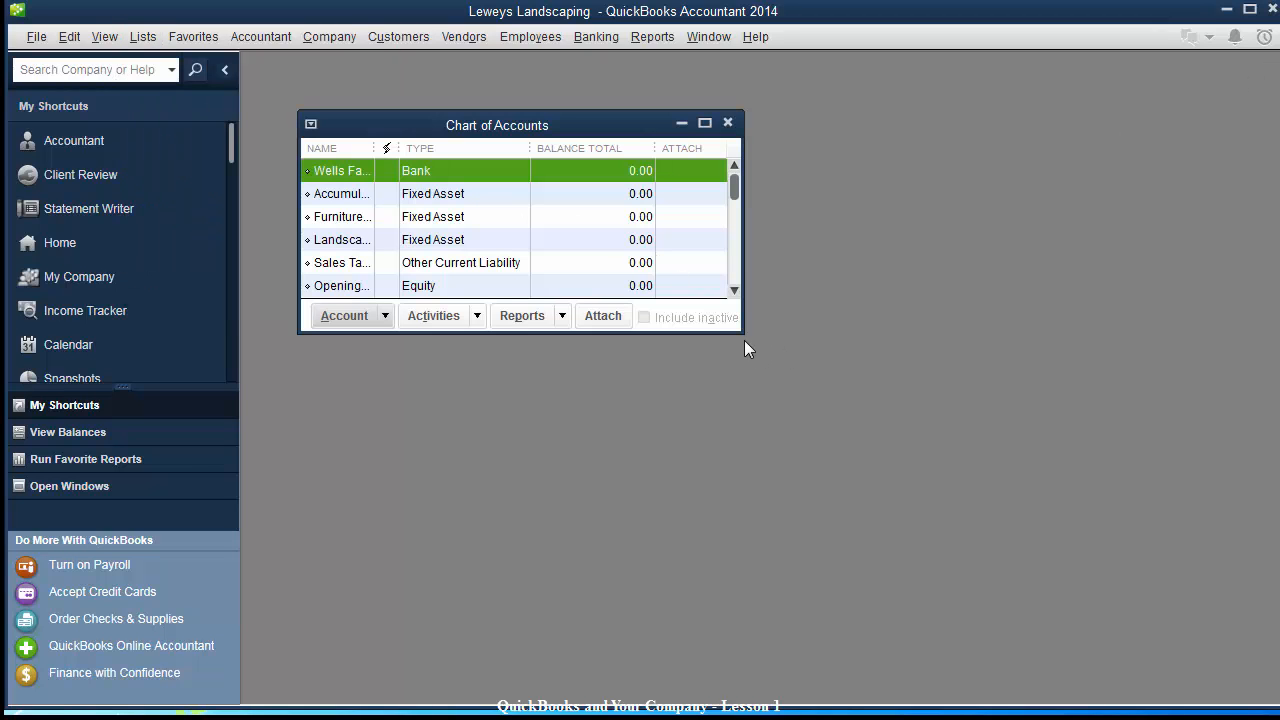
drag(737, 333, 1016, 653)
drag(538, 116, 576, 103)
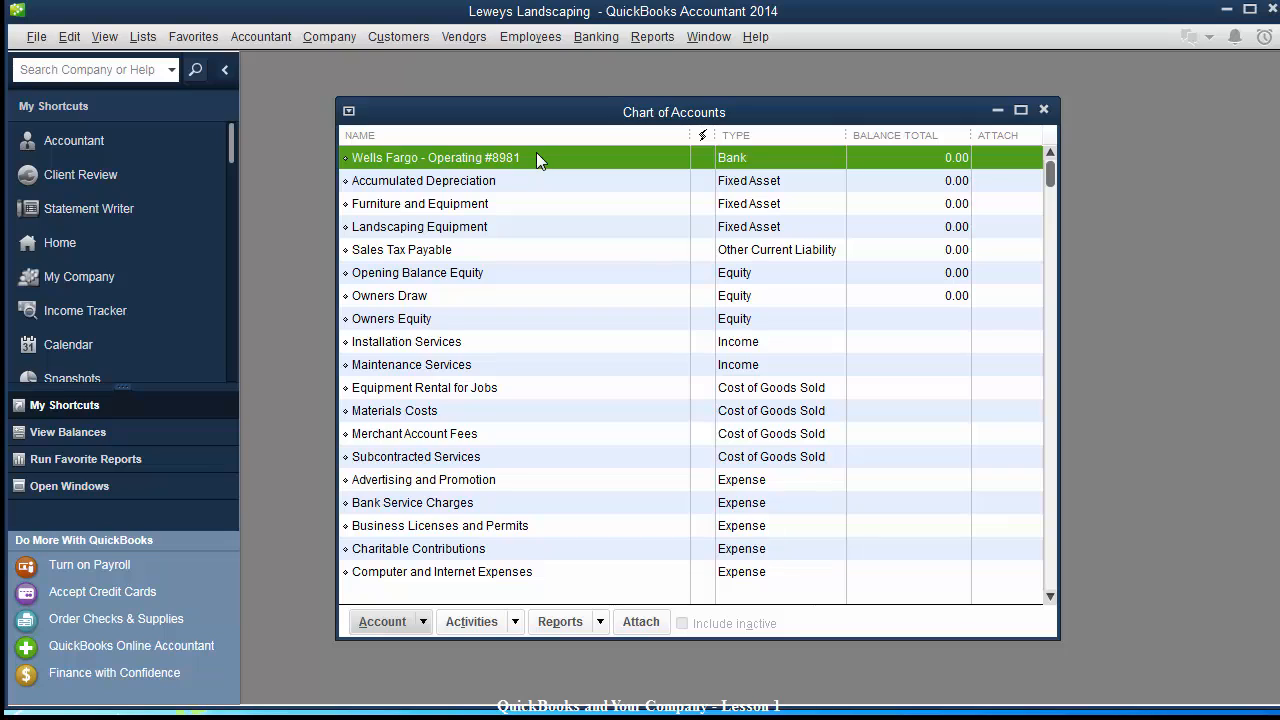
click(488, 191)
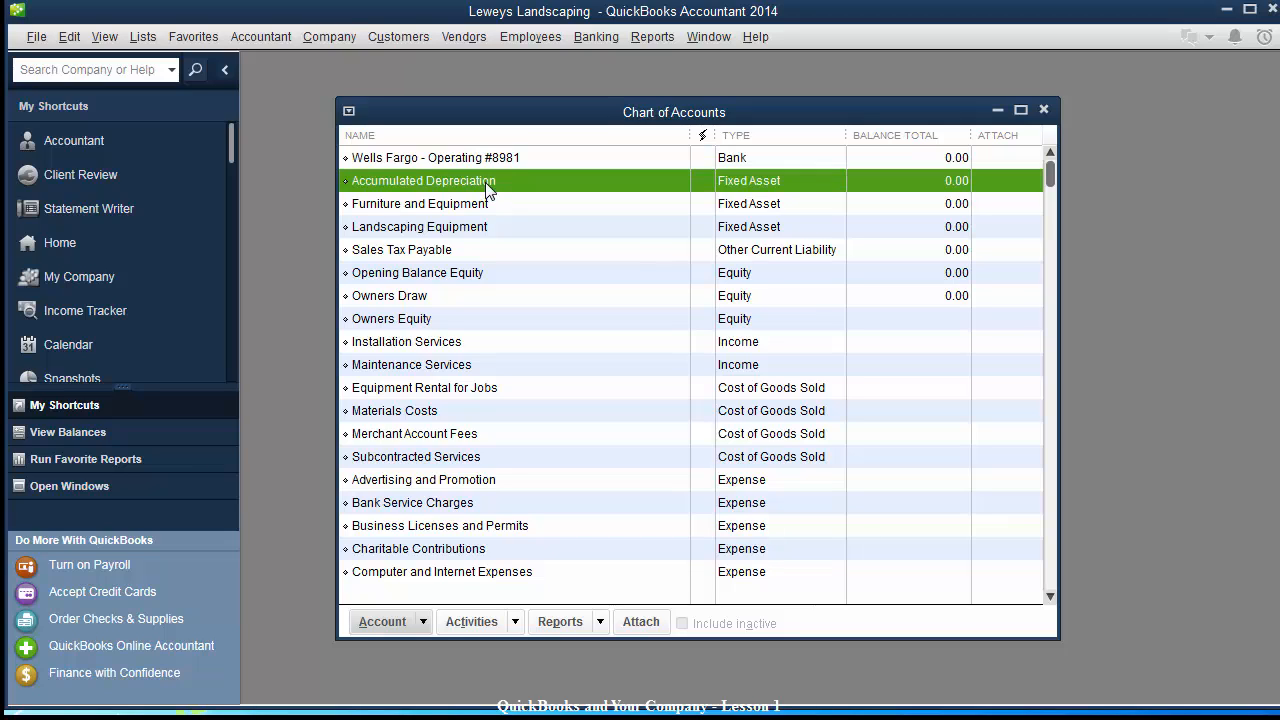
click(450, 207)
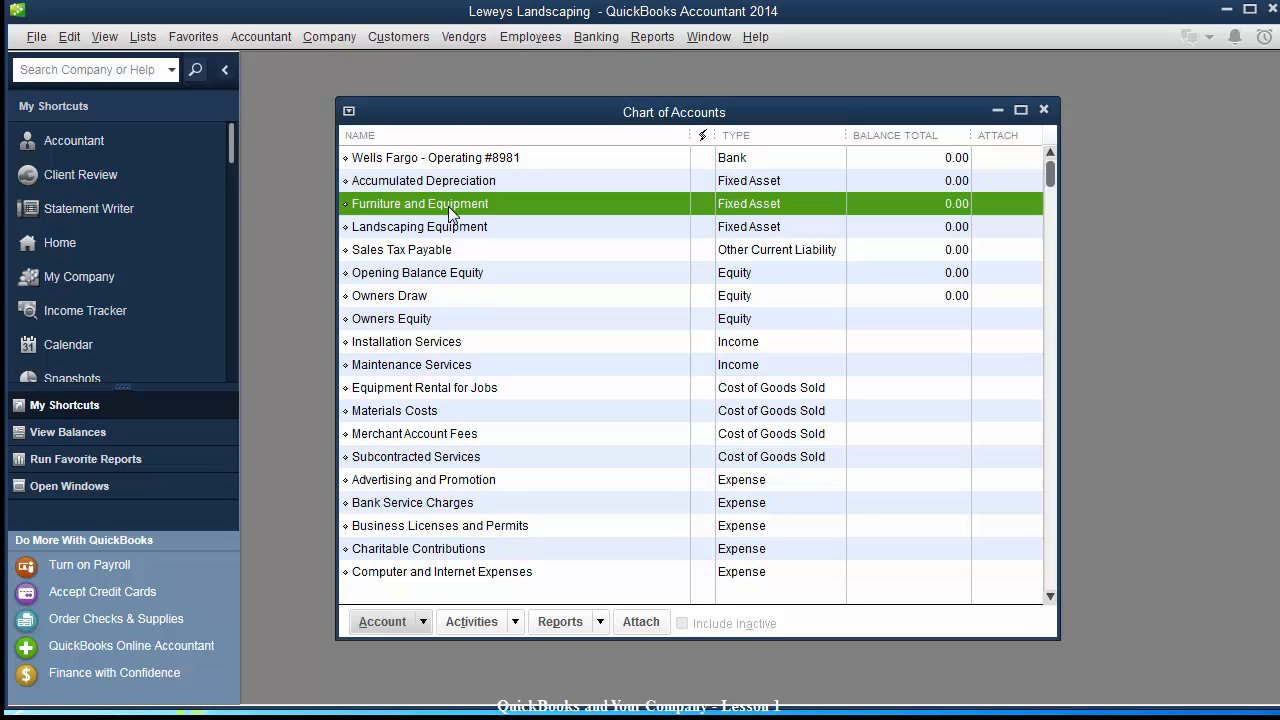
Rename the Furniture and Equipment account to 'Furniture and Fixtures' and save it.
right_click(506, 207)
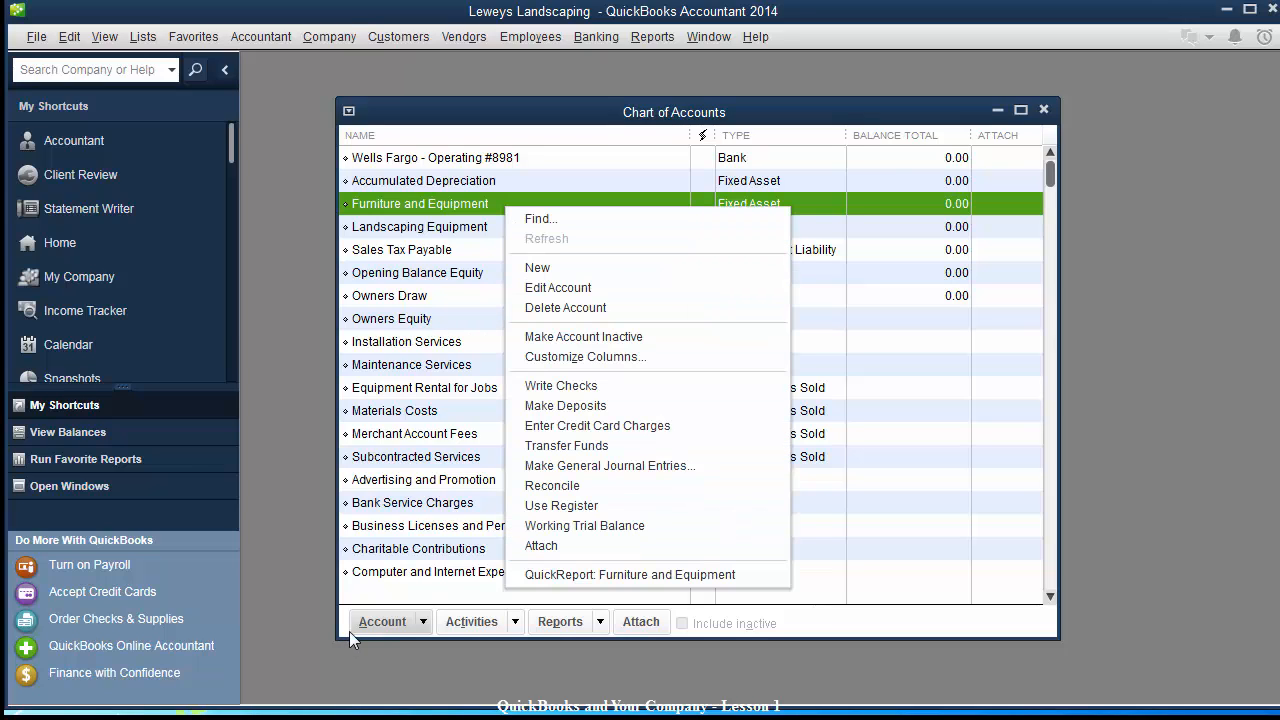
click(381, 622)
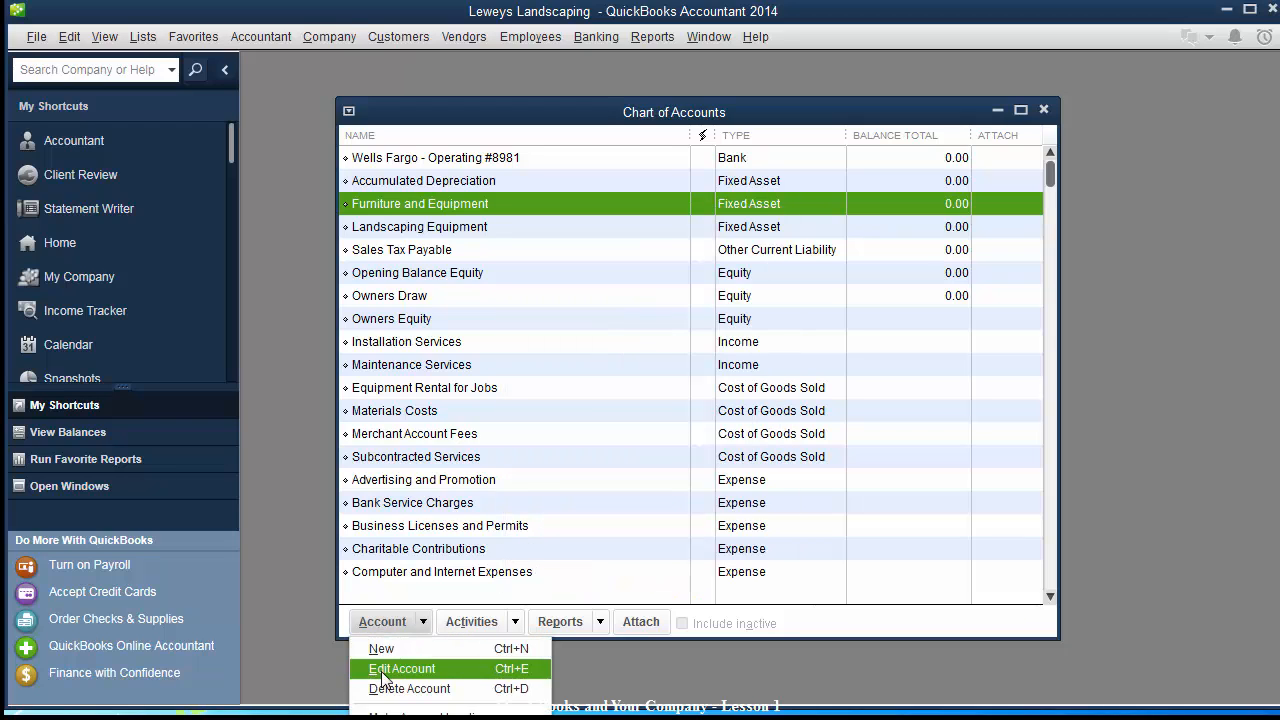
click(434, 208)
right_click(432, 205)
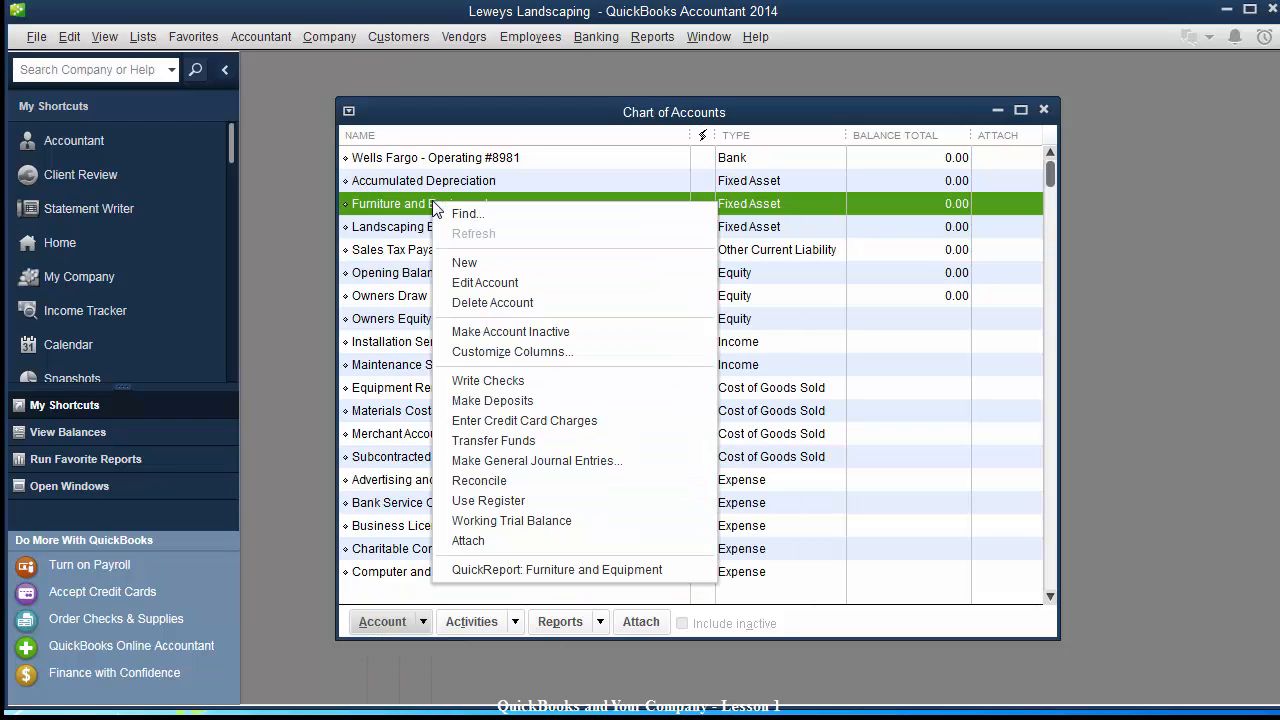
click(504, 282)
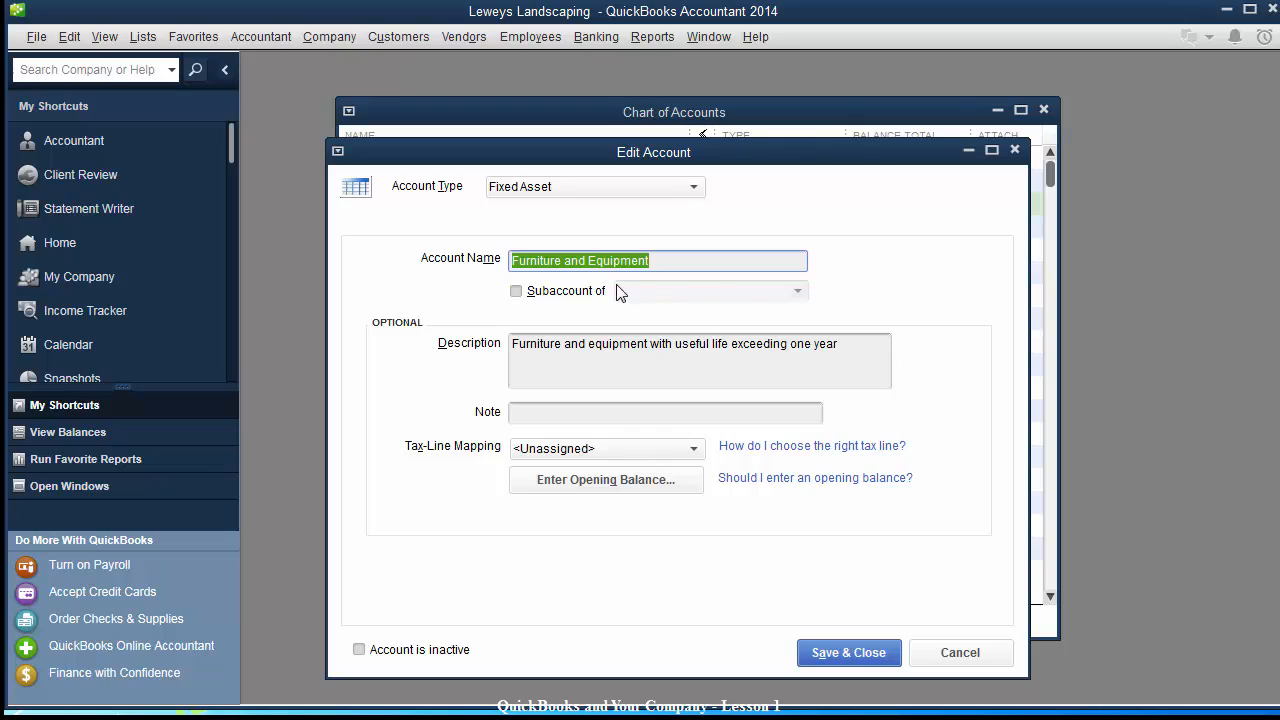
drag(683, 262, 588, 258)
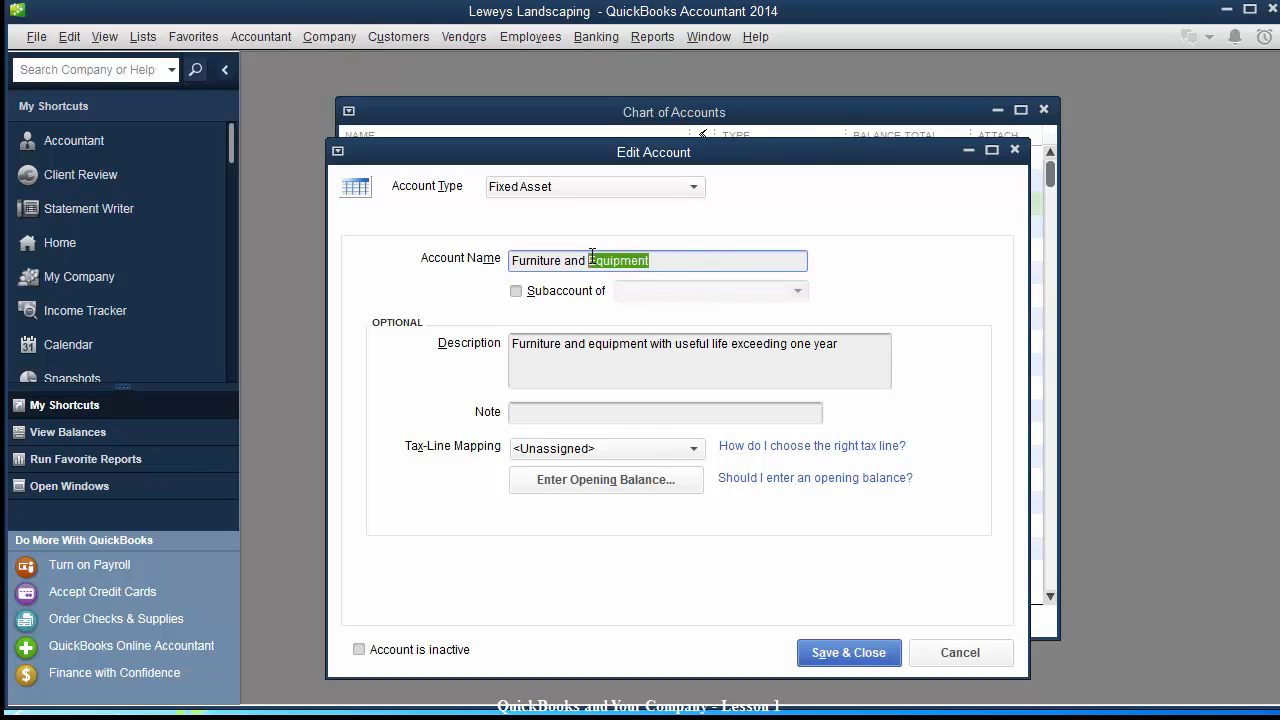
text(Fixtures)
click(841, 655)
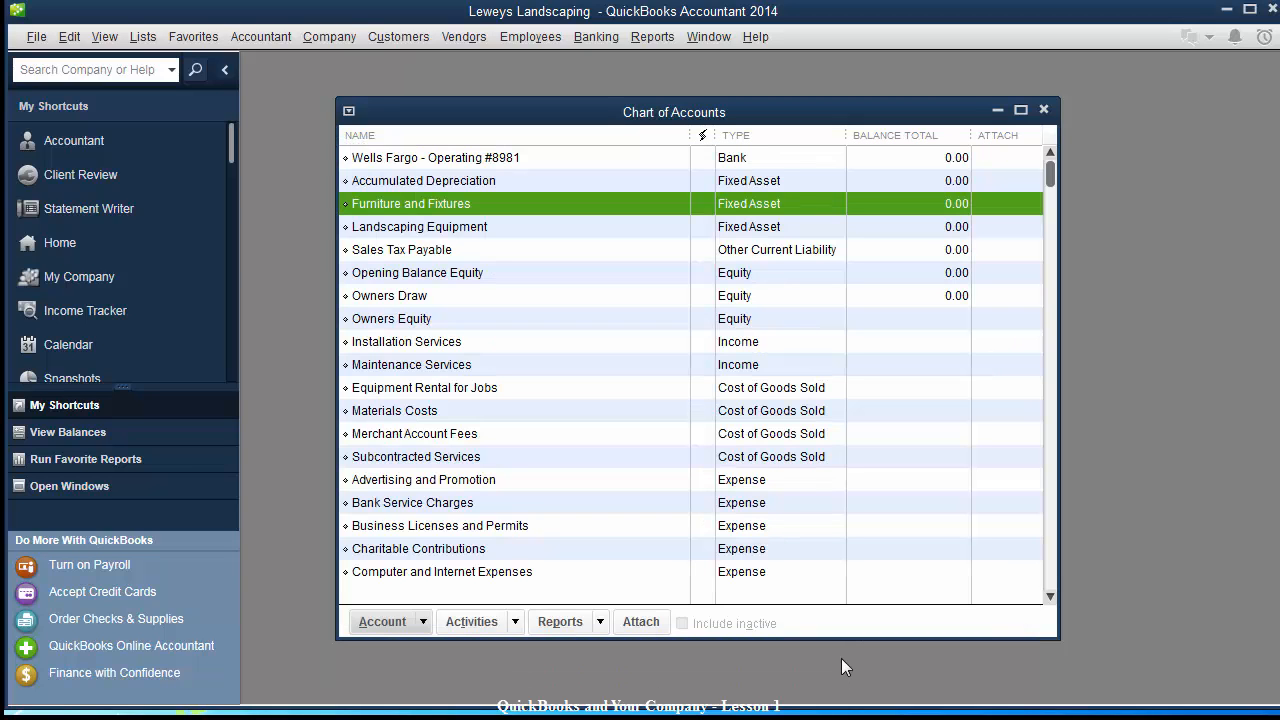
Rename the Landscaping Equipment account to 'Machinery and Equipment' and save it.
click(463, 229)
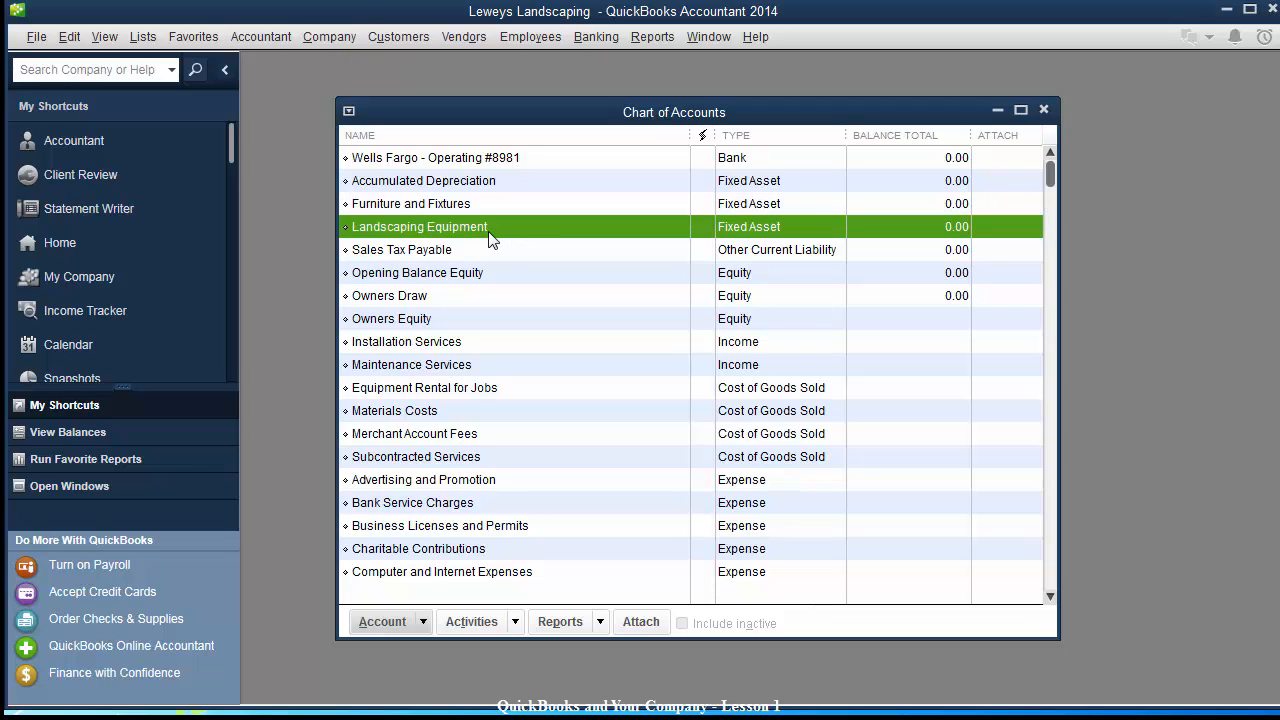
right_click(467, 232)
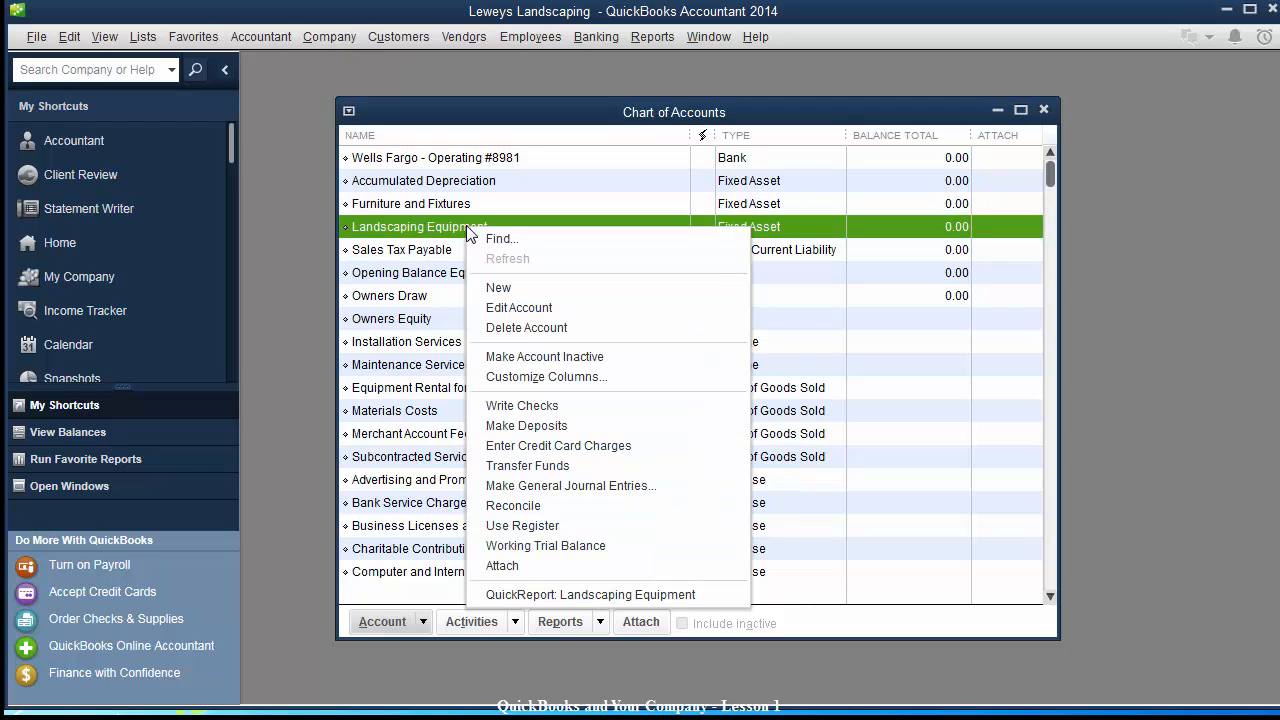
click(506, 306)
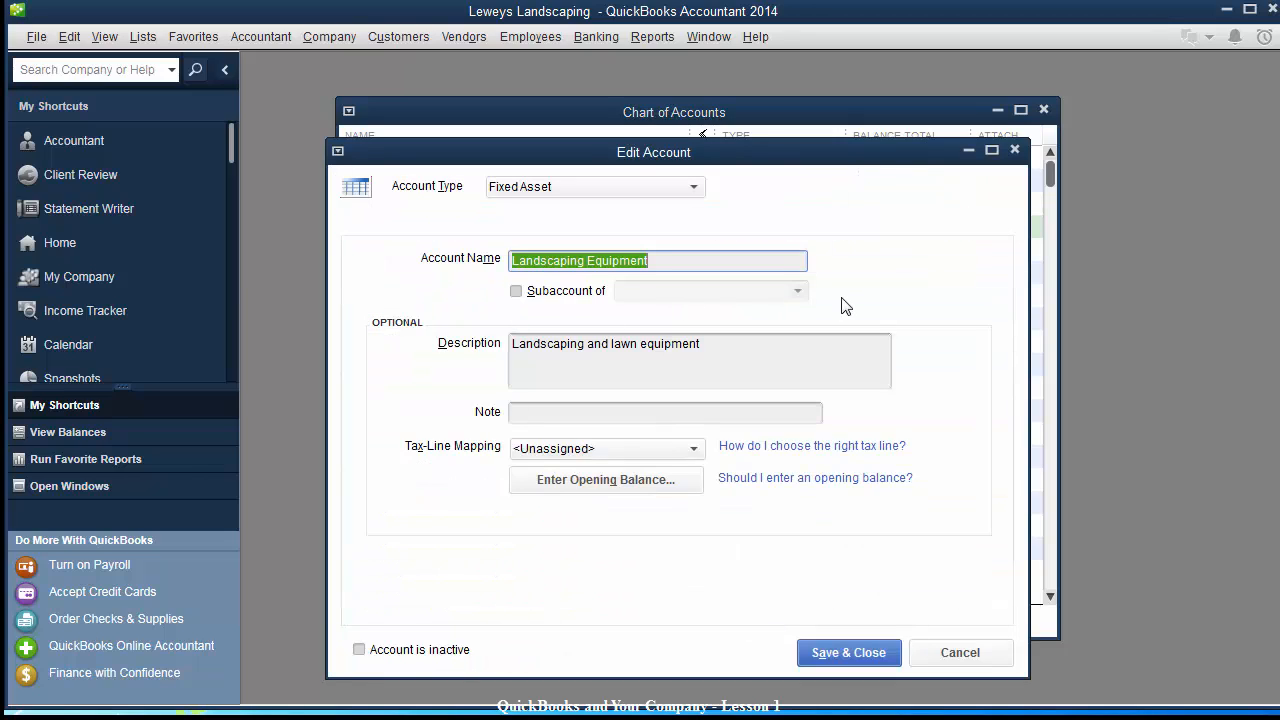
text(Machinery and)
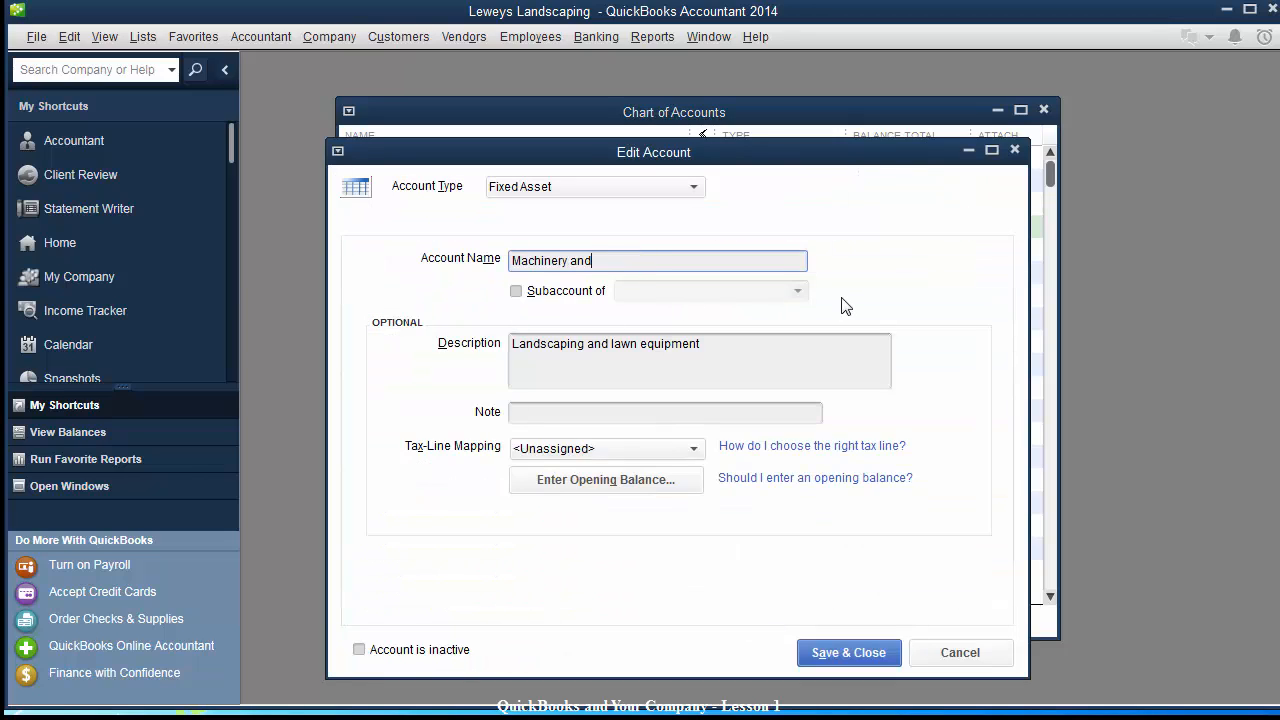
text( Equipment)
click(846, 648)
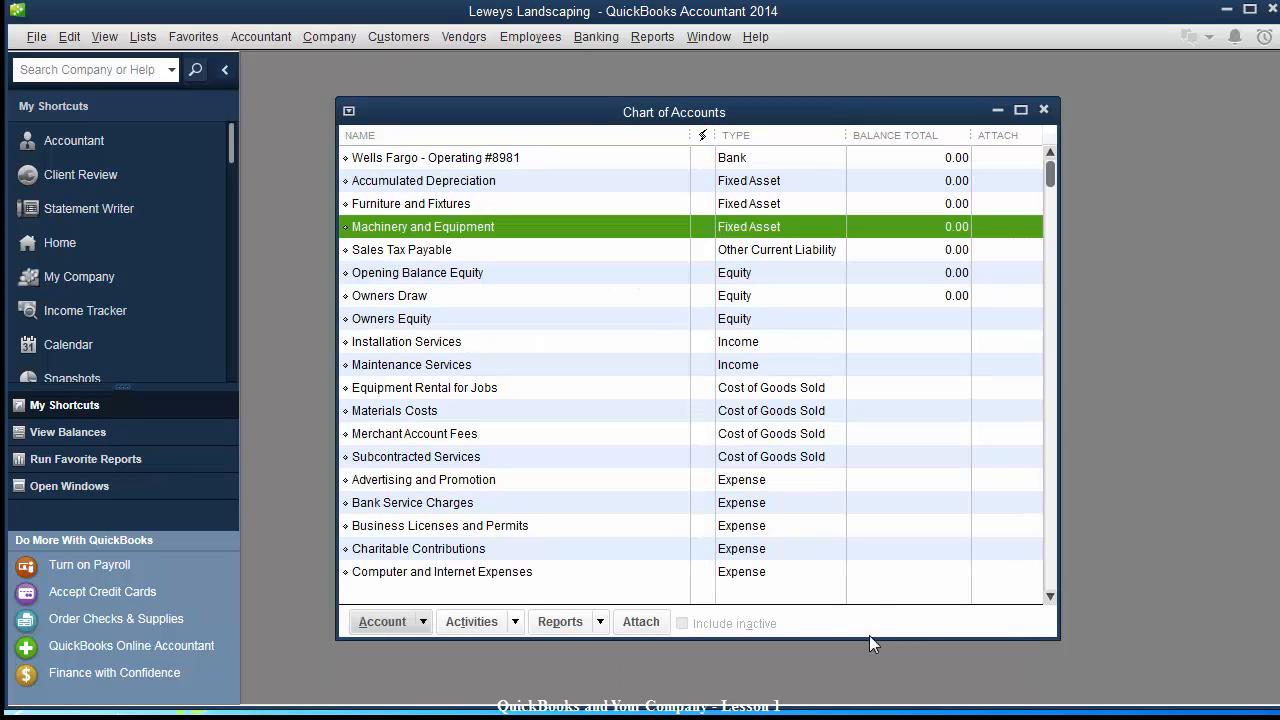
click(406, 258)
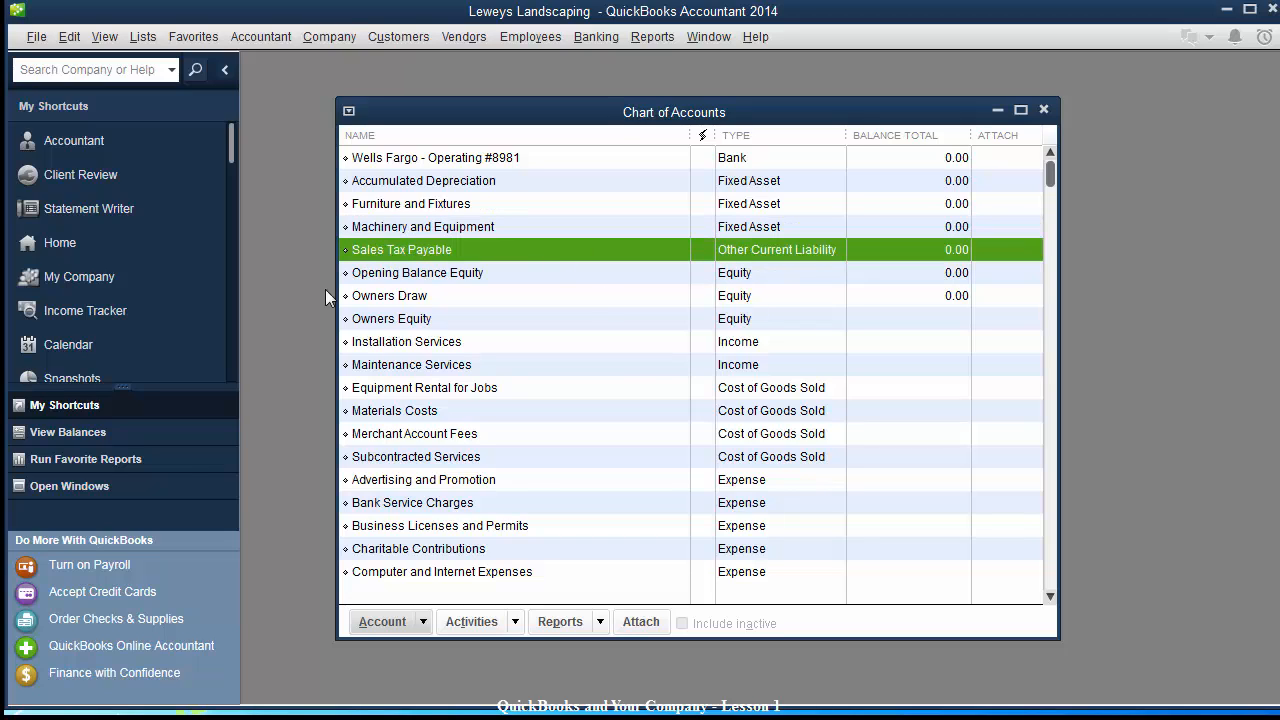
click(421, 274)
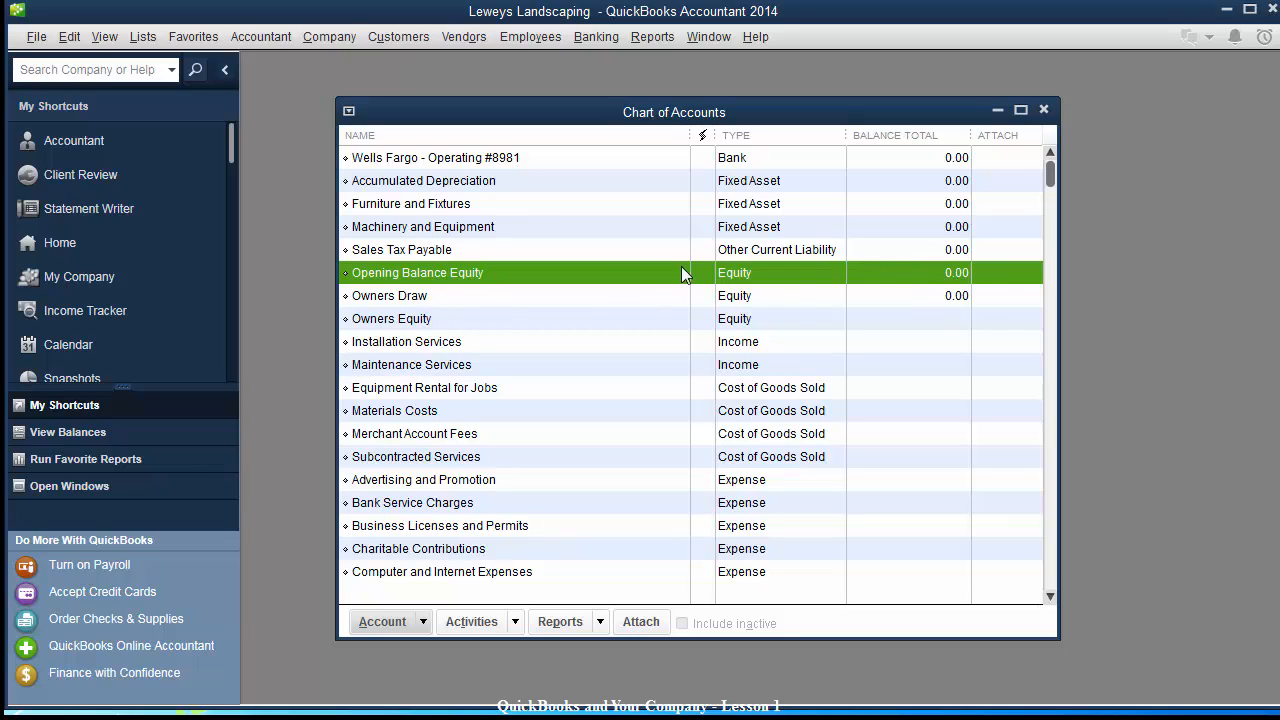
click(413, 300)
click(421, 318)
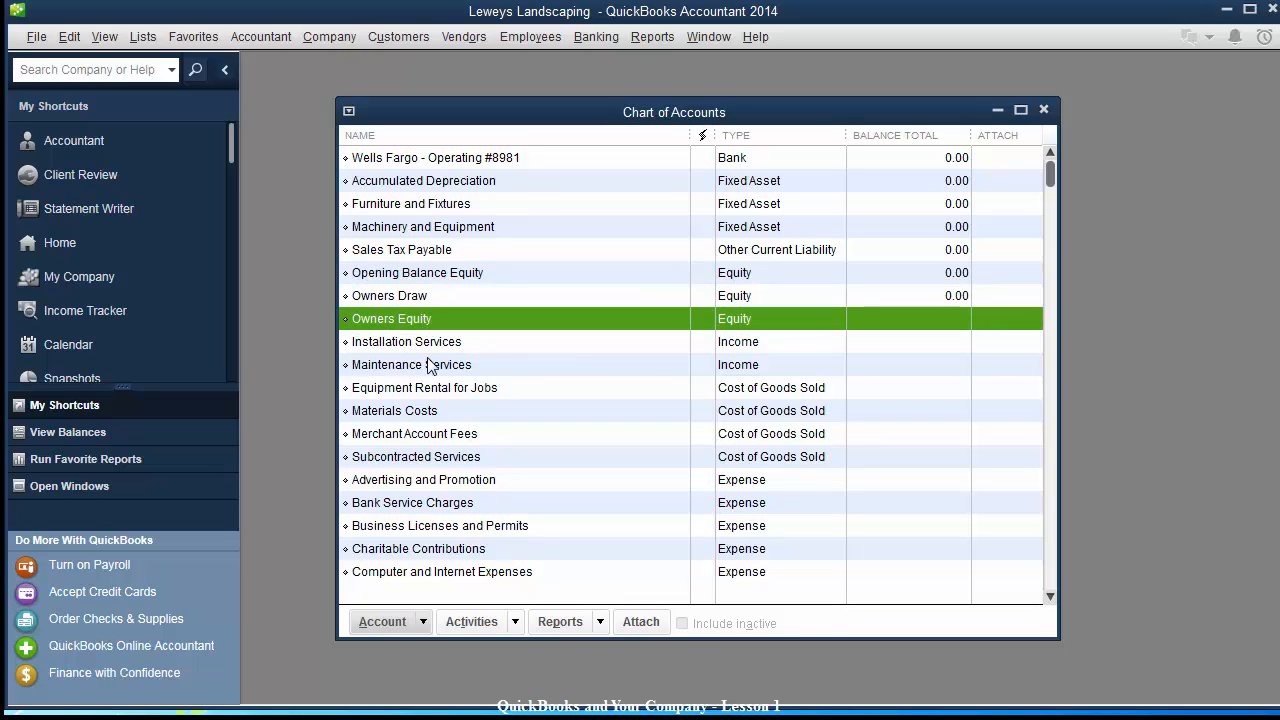
click(430, 343)
click(421, 366)
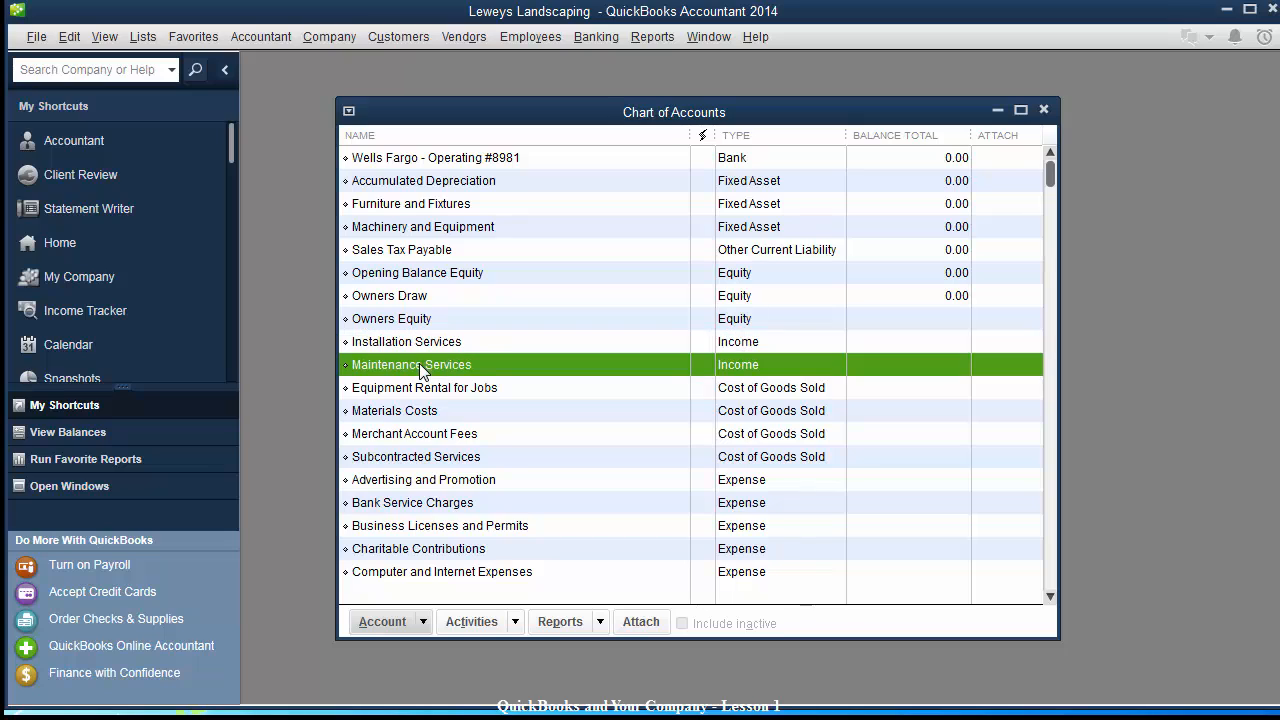
Create a new Expense account named 'Office Expense' and save it.
click(388, 624)
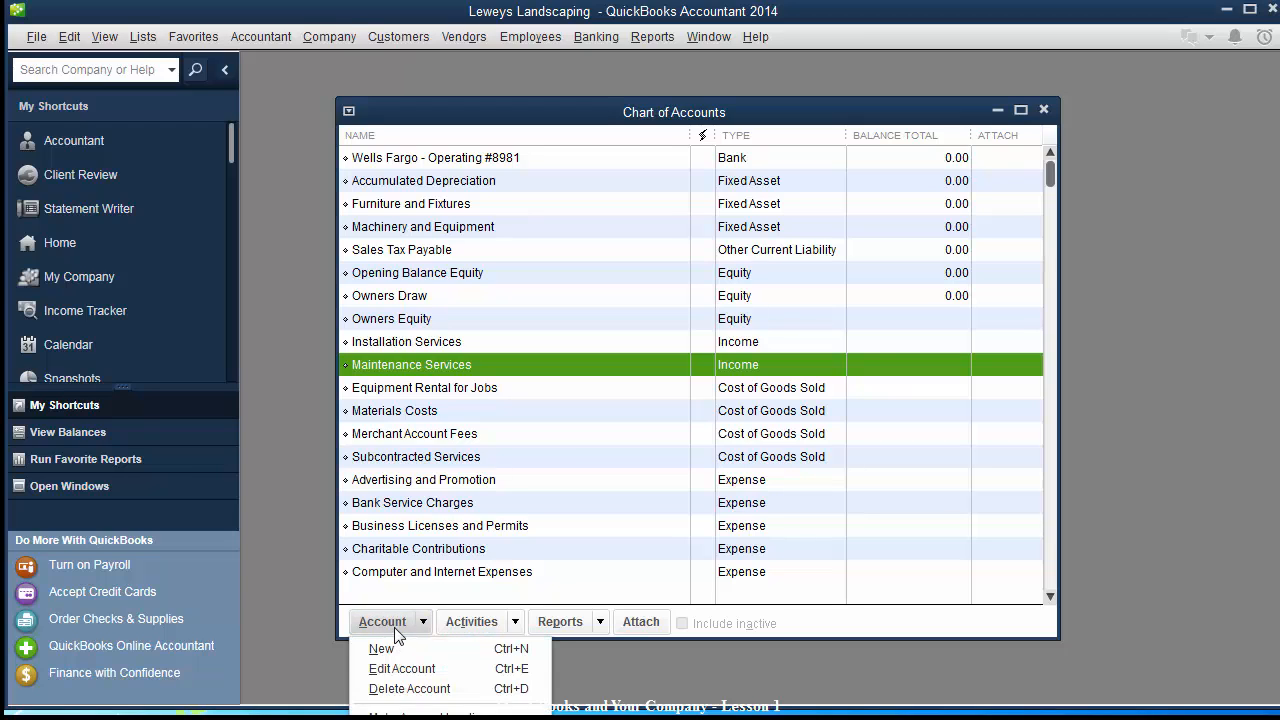
click(393, 647)
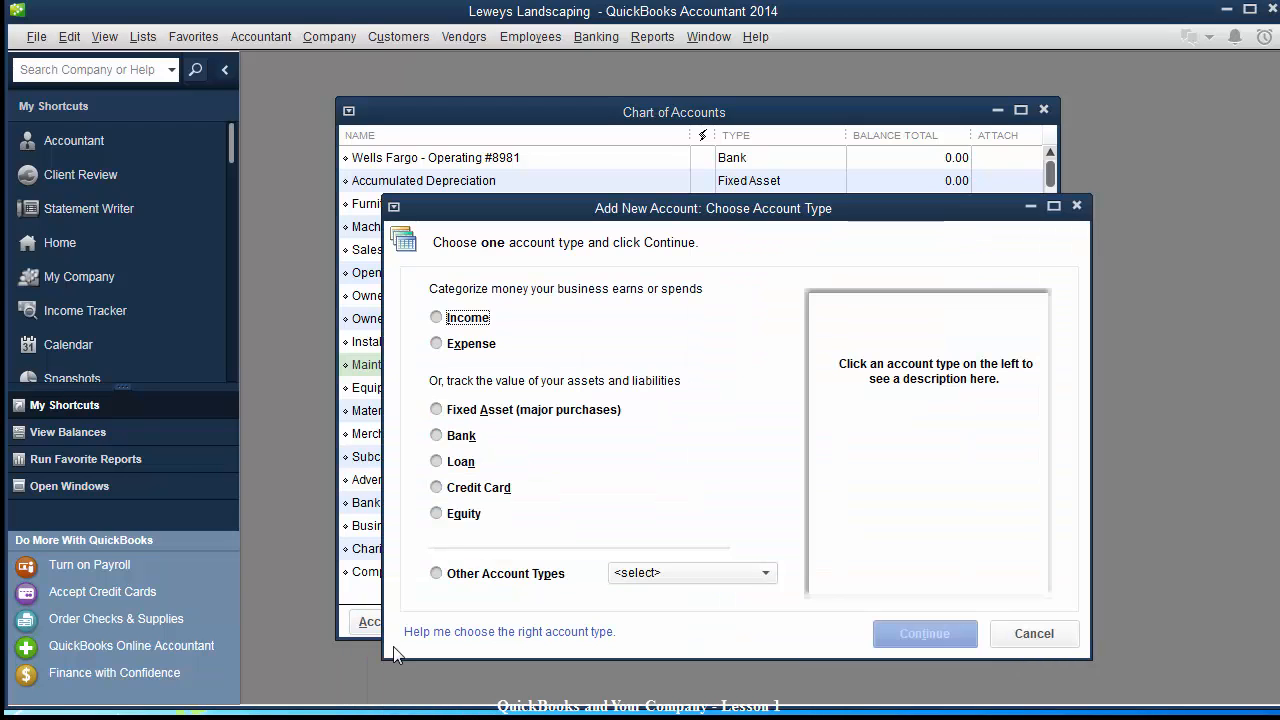
click(469, 343)
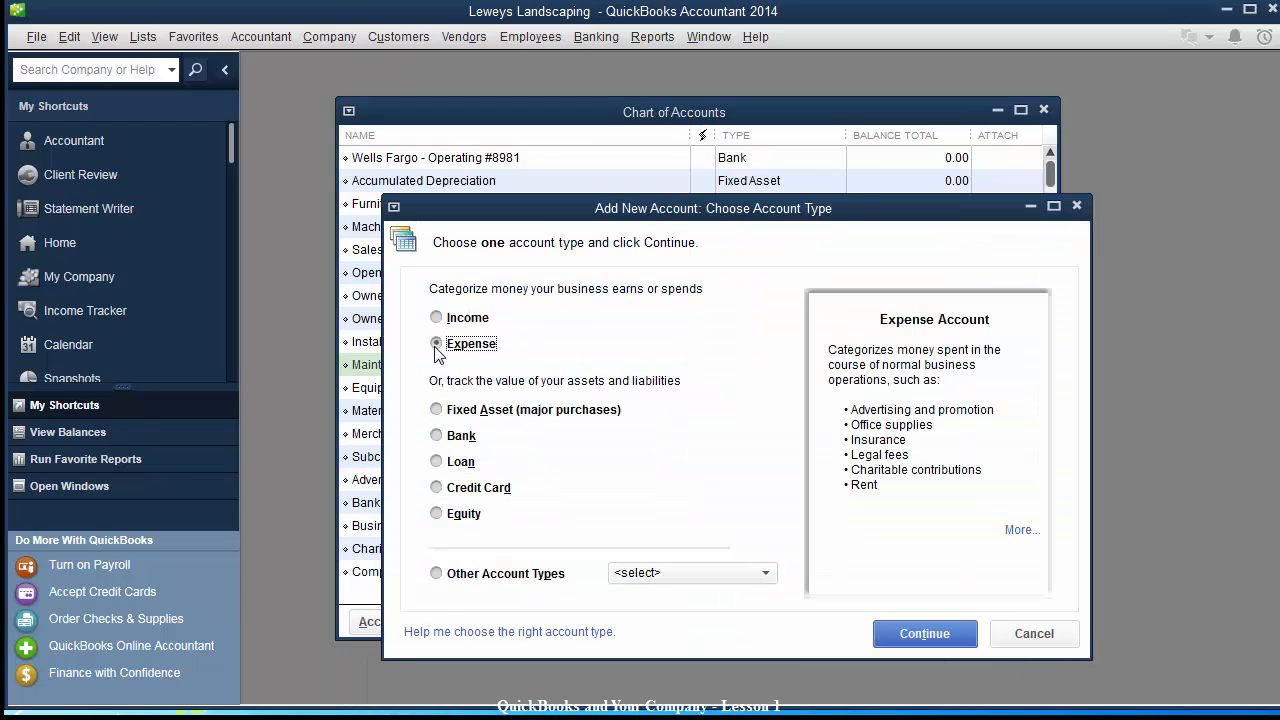
click(905, 634)
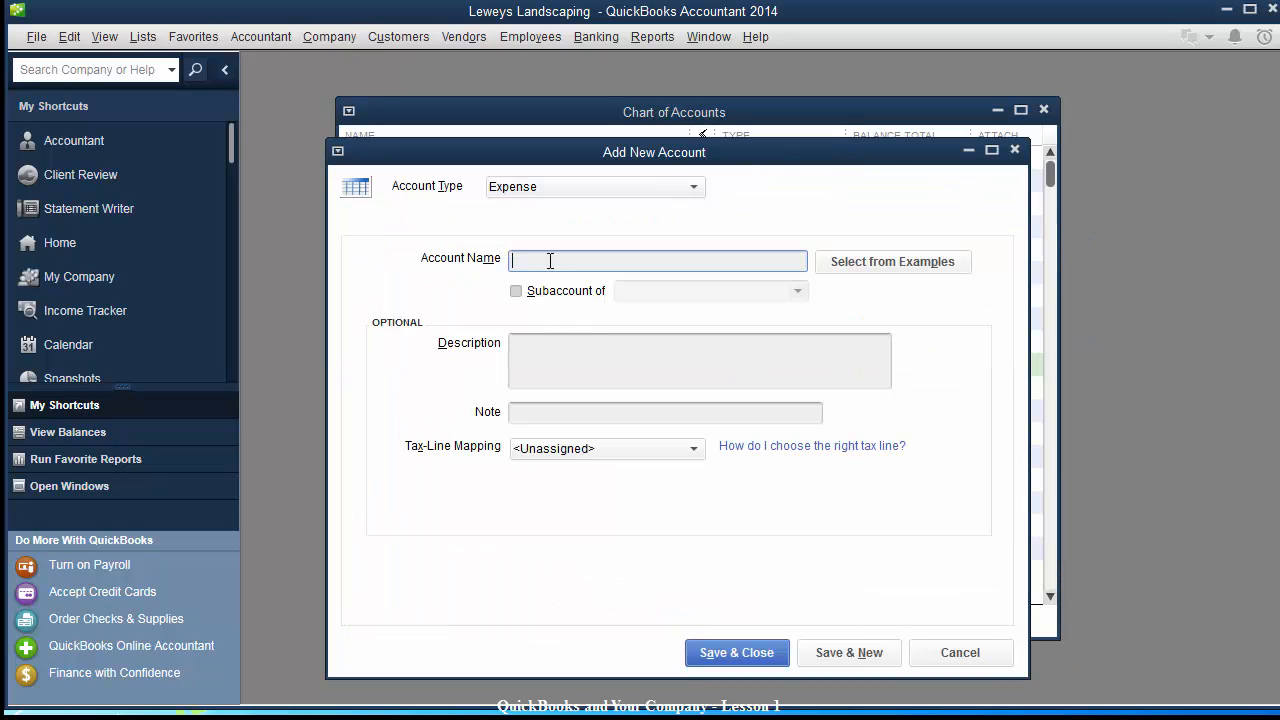
text(Office Expense)
key(Tab)
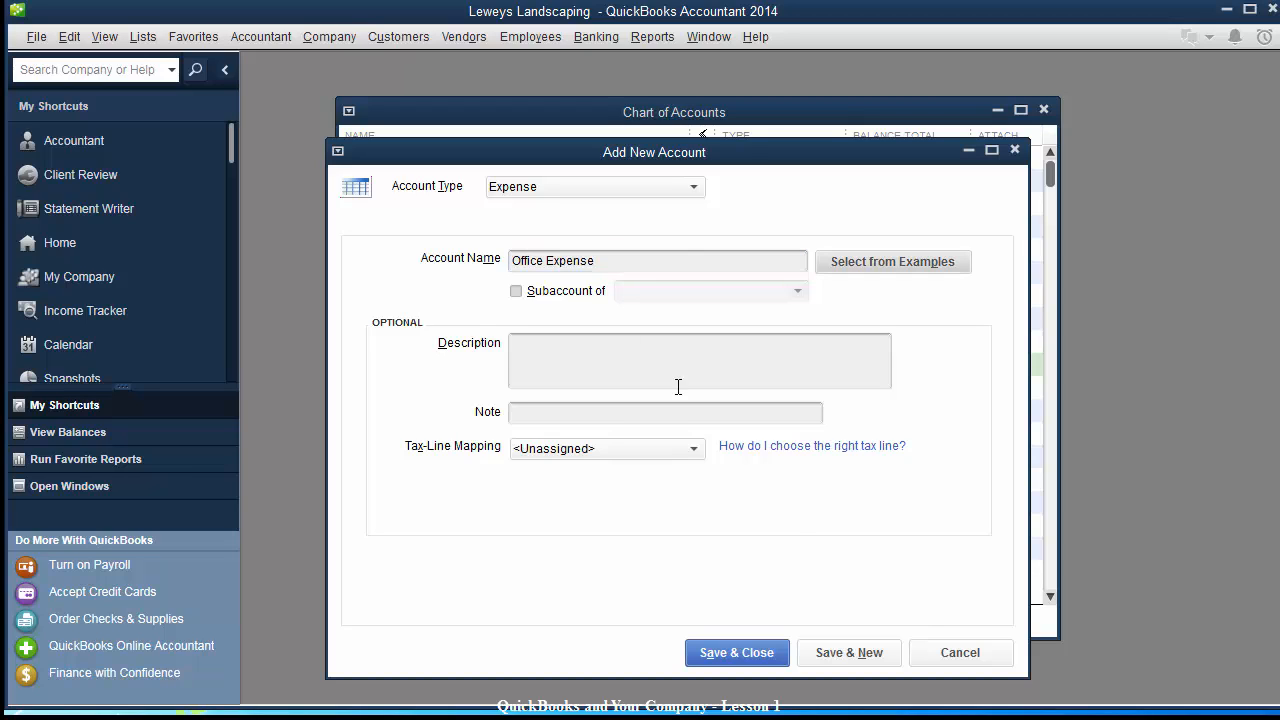
click(720, 651)
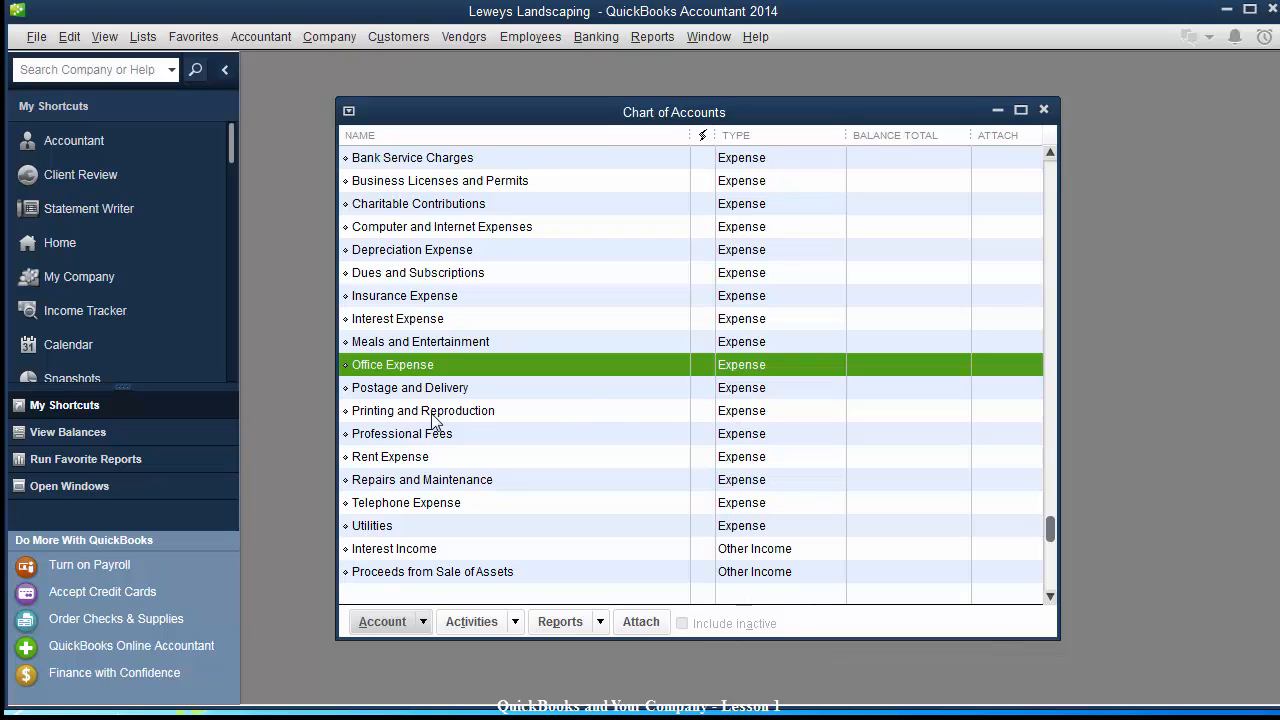
Start a new Expense account and name it 'Meals and Entertainment'.
click(379, 623)
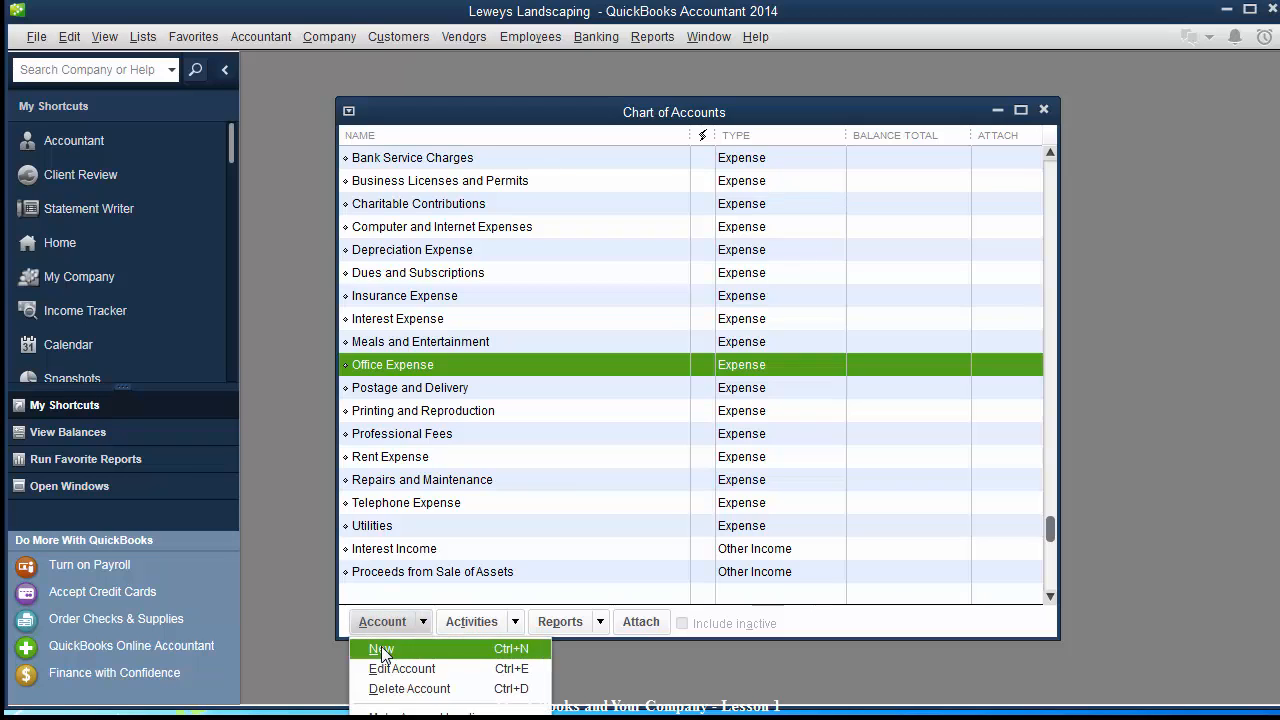
click(381, 650)
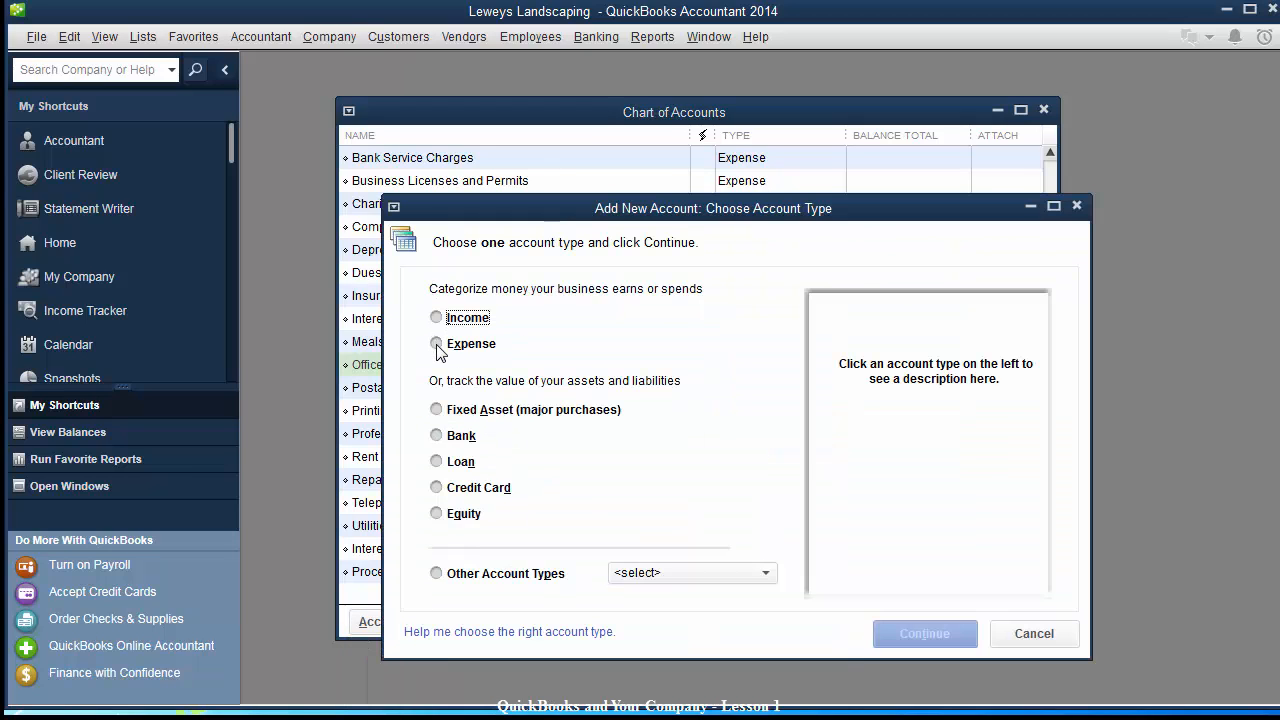
click(437, 345)
click(900, 634)
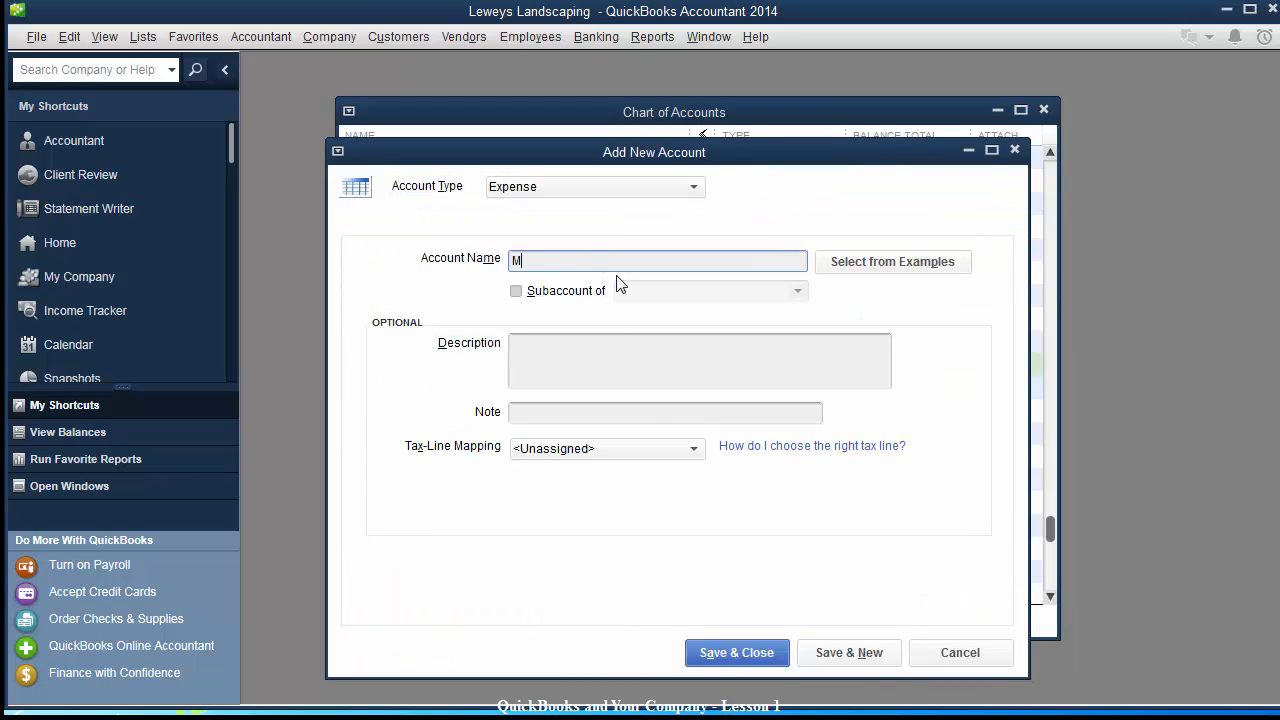
text(Meals adn)
key(BackSpace)
key(BackSpace)
key(BackSpace)
text(nd)
drag(581, 157, 796, 235)
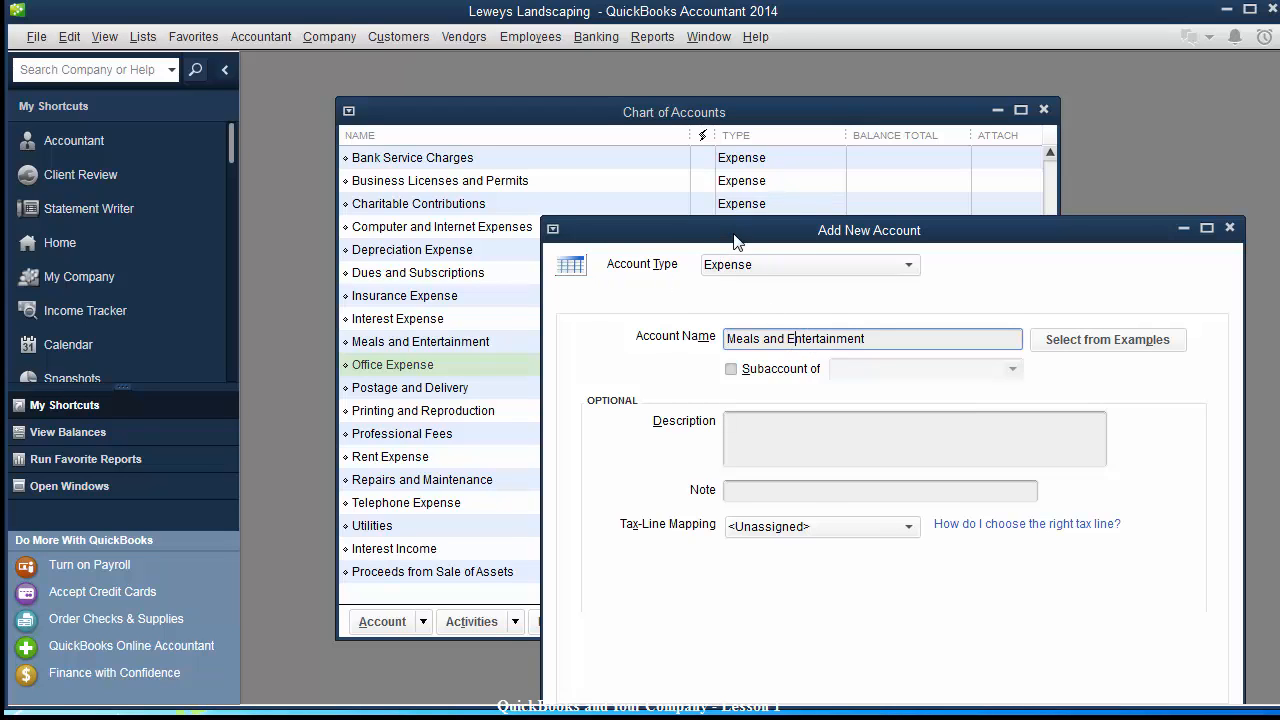
drag(733, 236, 721, 147)
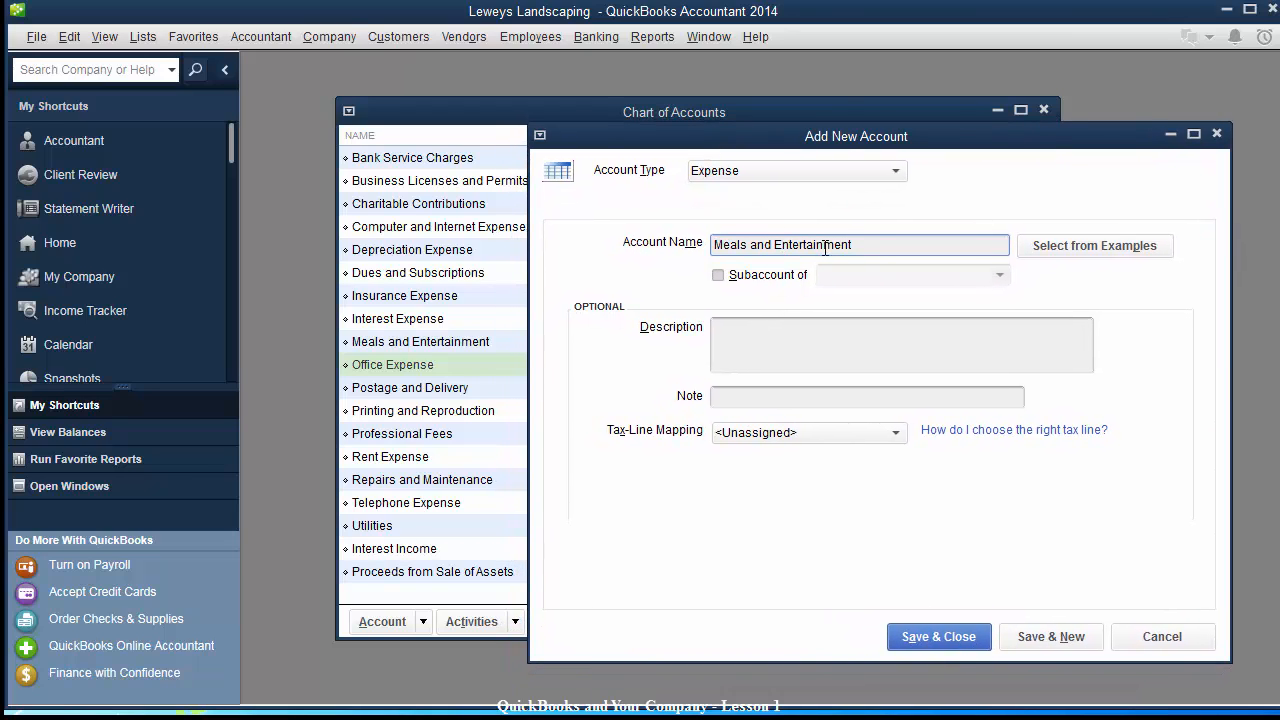
drag(871, 244, 640, 251)
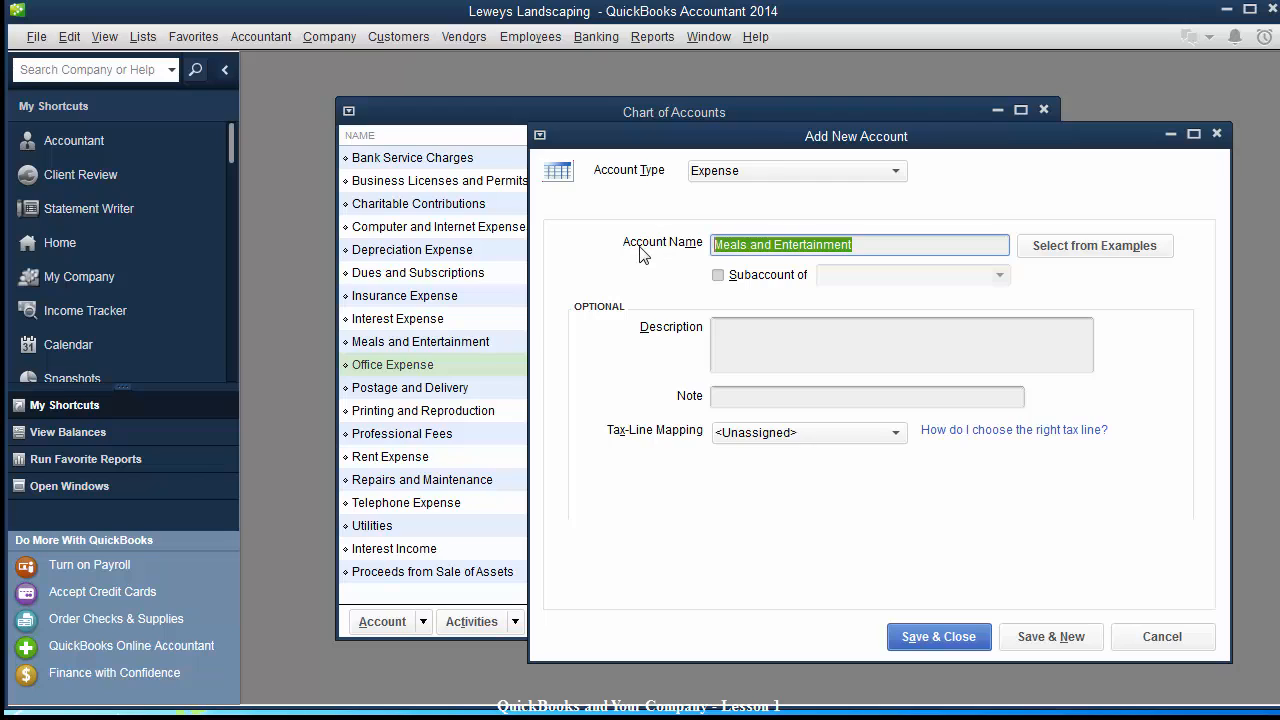
click(887, 245)
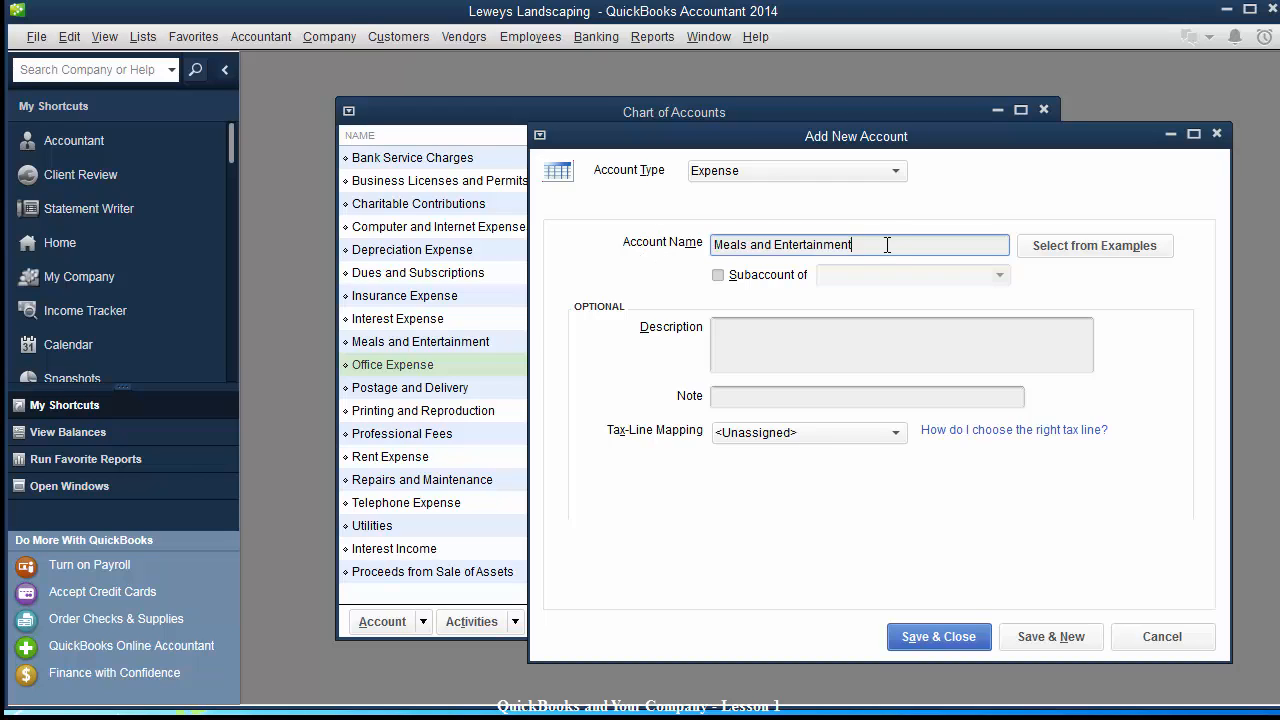
Try saving it, acknowledge the name-in-use warning, and discard the form without saving.
click(918, 641)
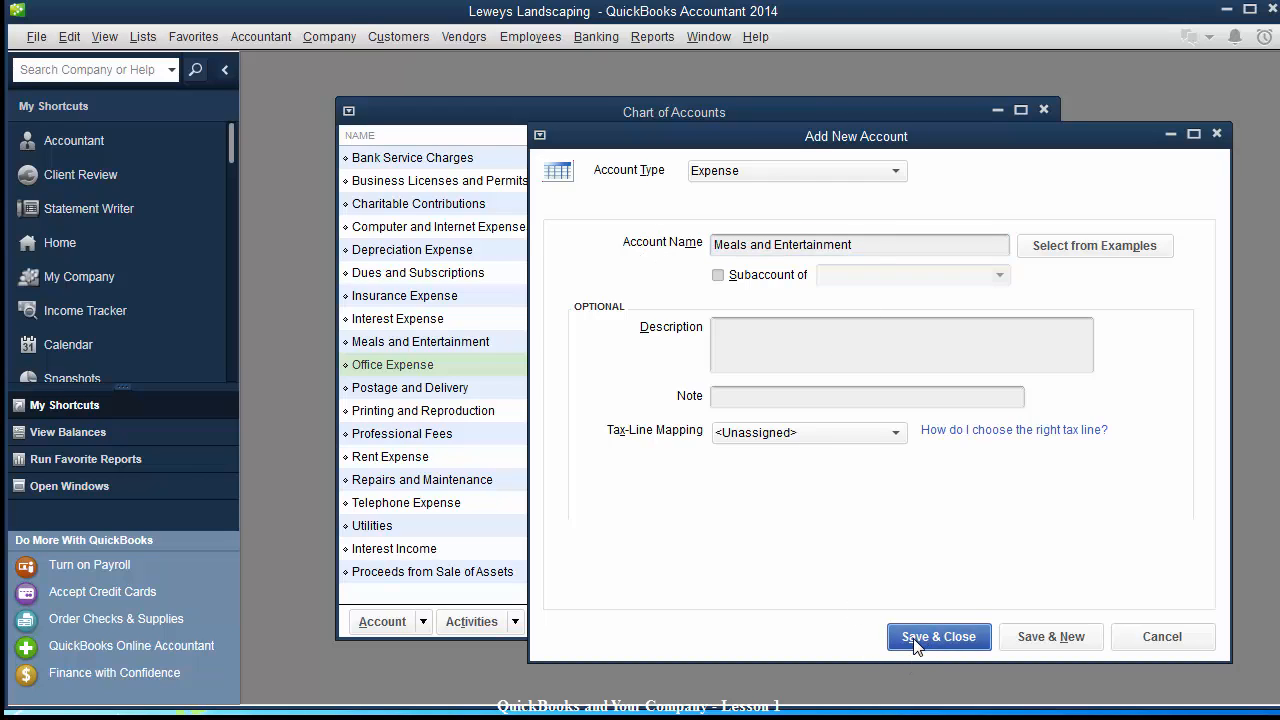
click(621, 215)
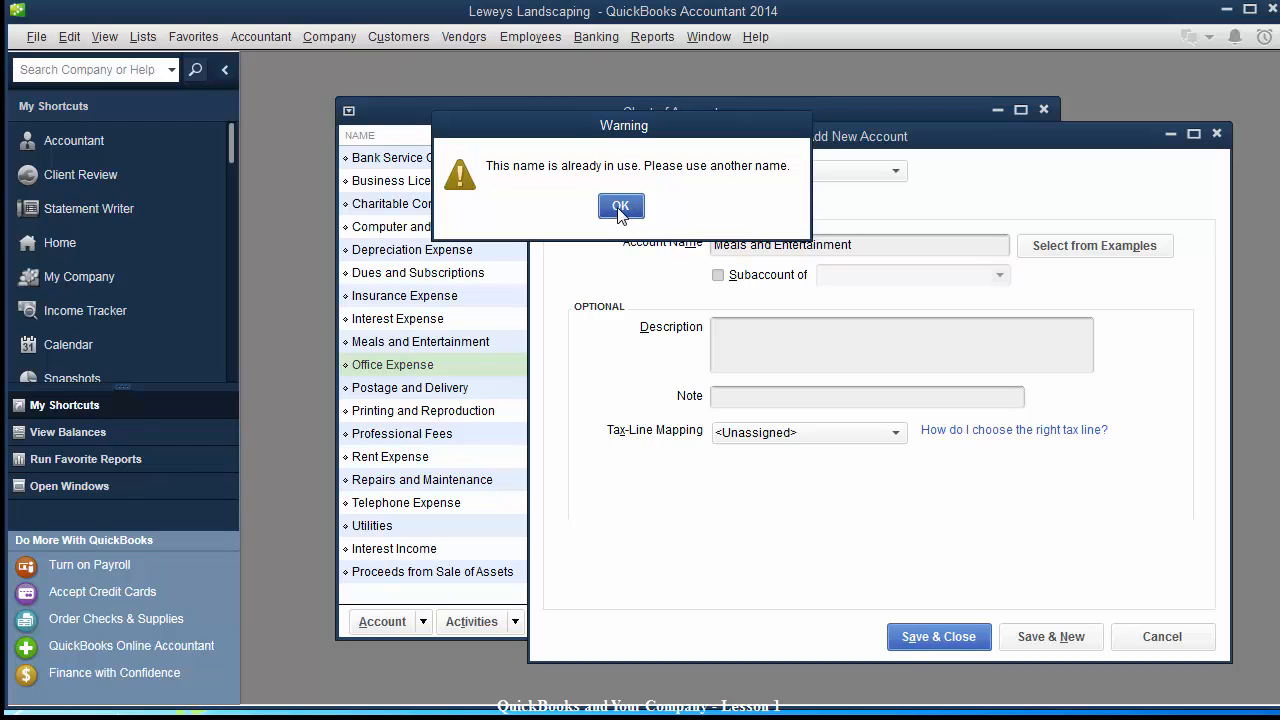
click(1216, 133)
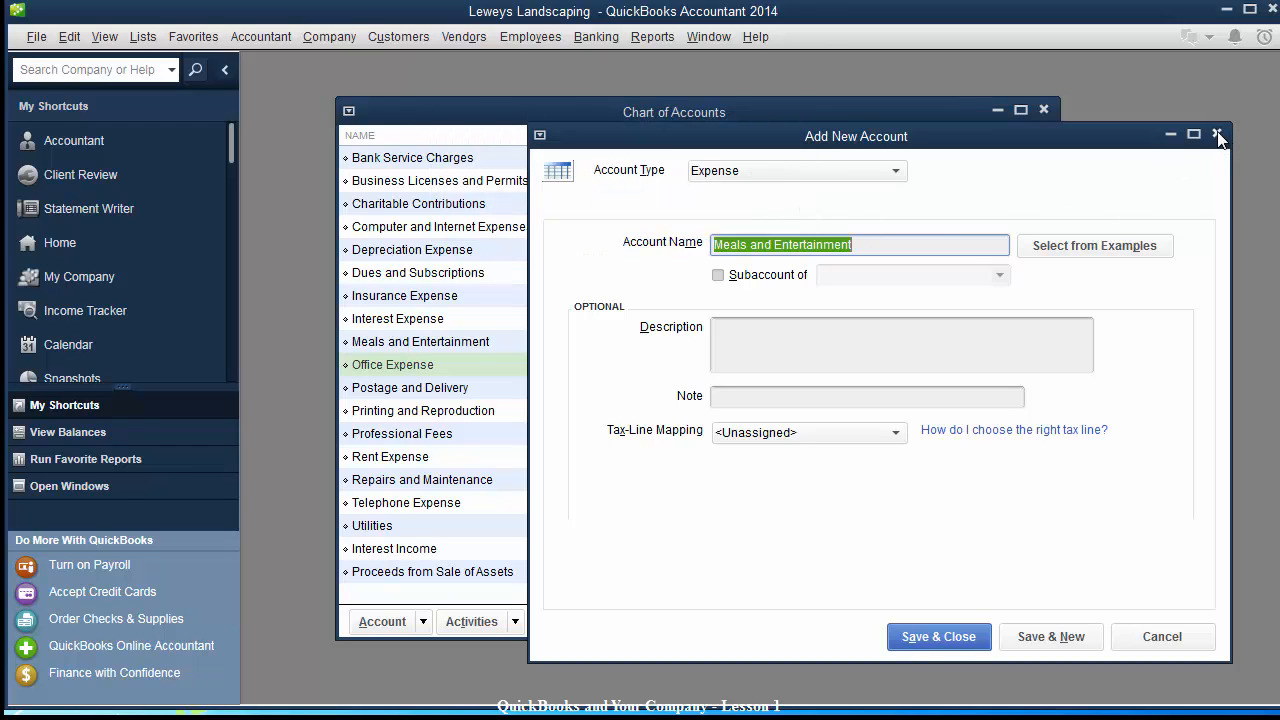
click(700, 204)
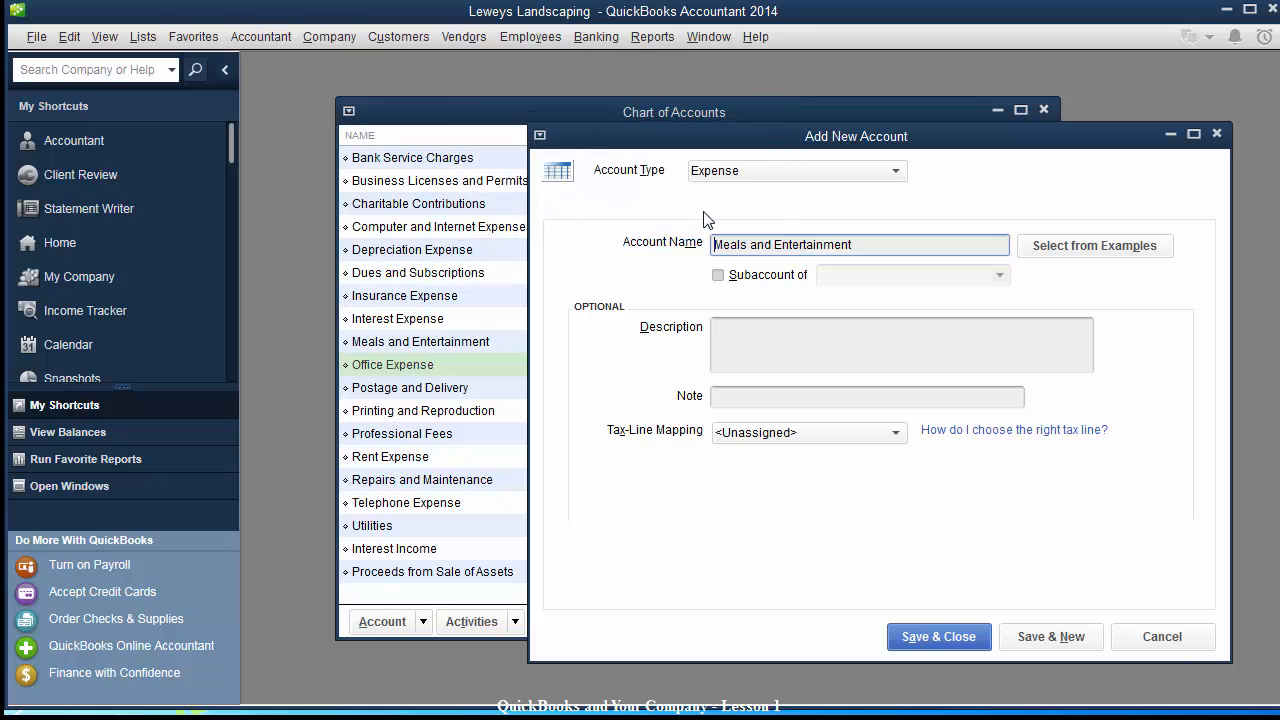
click(1162, 637)
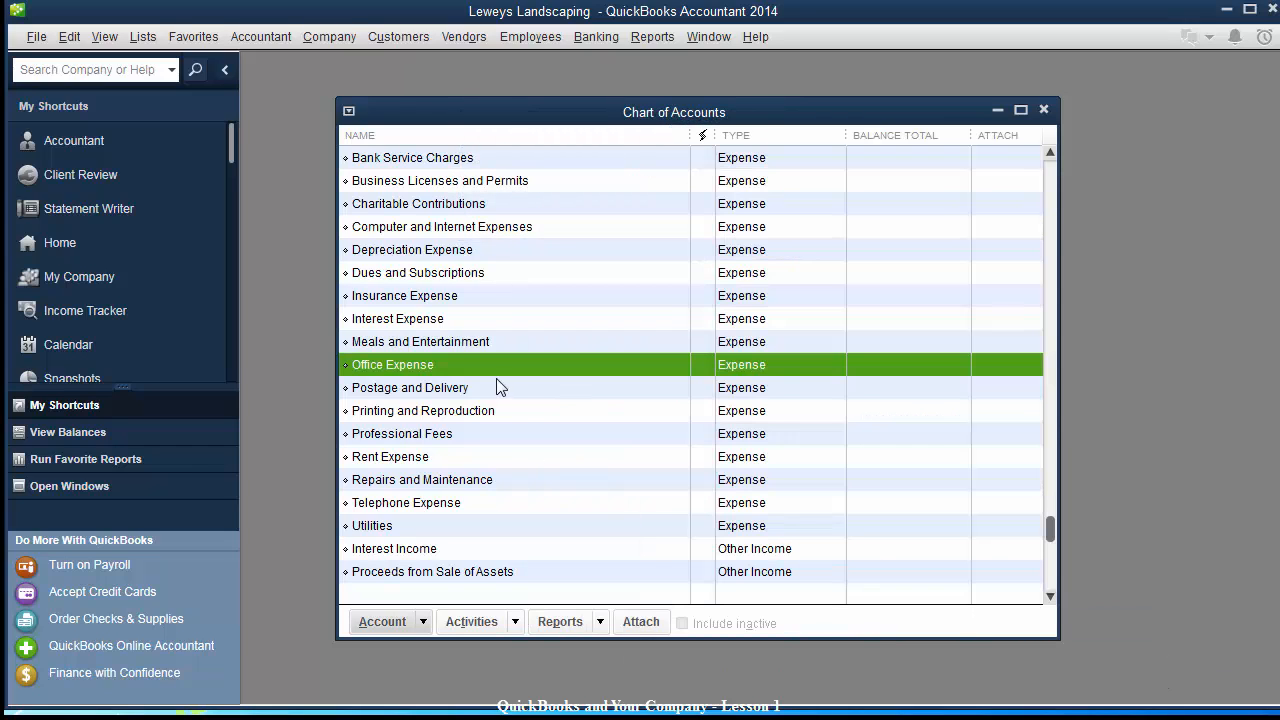
Add a new Expense account named 'Travel and Lodging' and review the list's end.
click(455, 342)
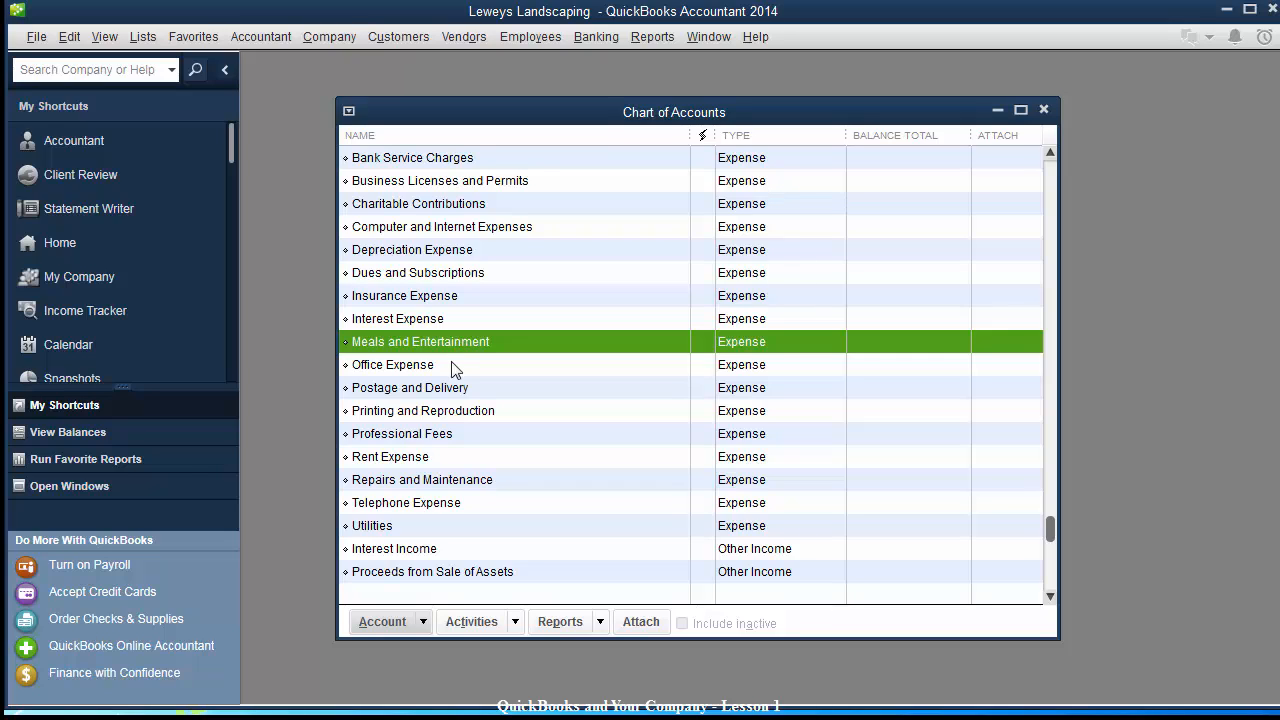
click(386, 624)
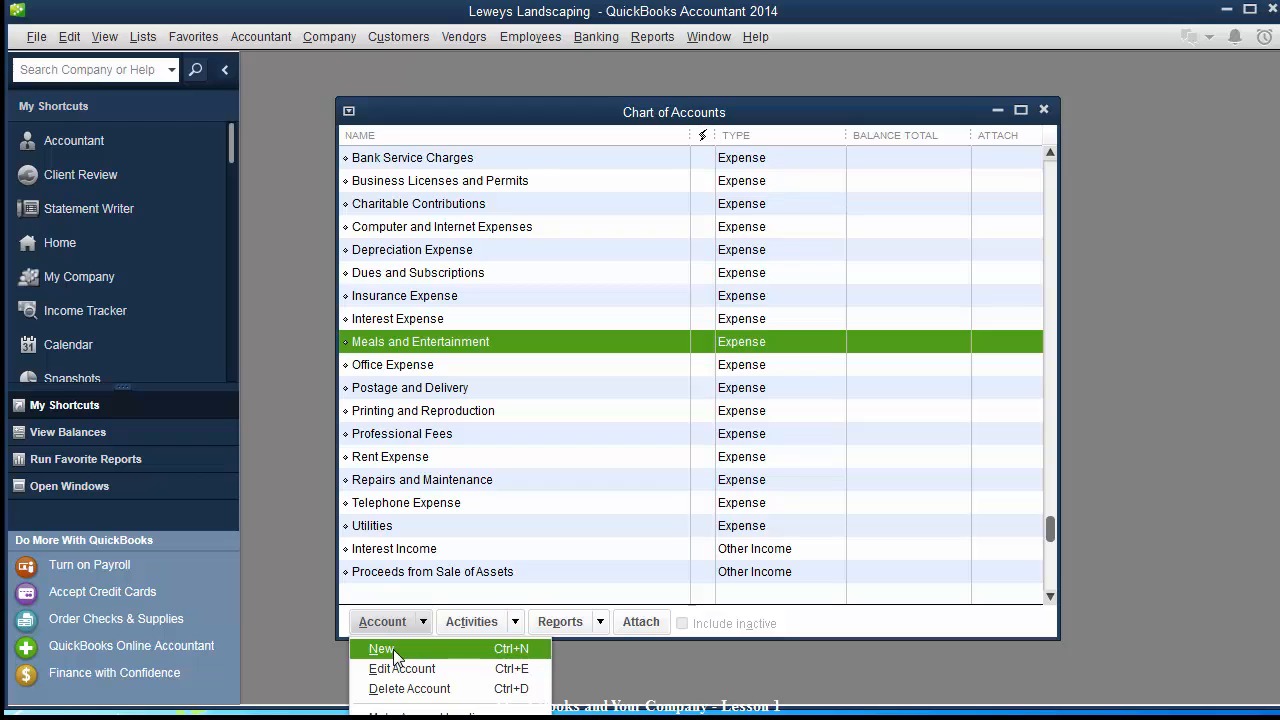
click(393, 649)
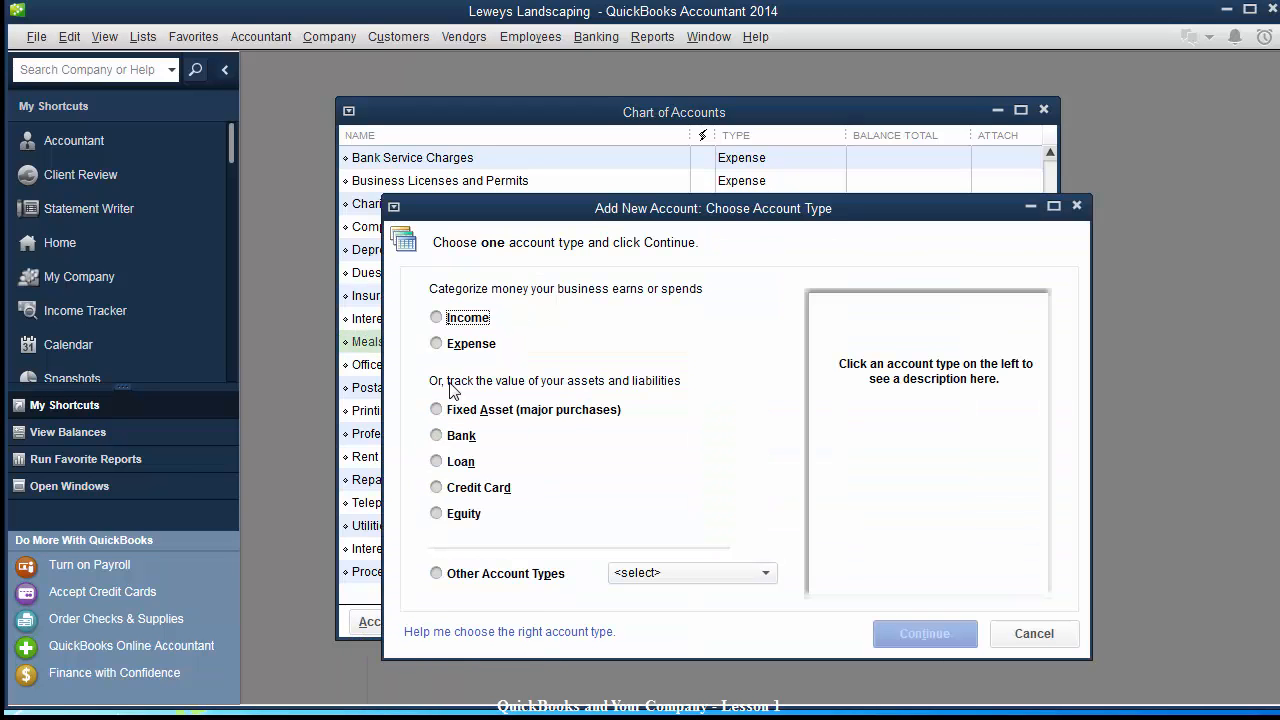
click(436, 344)
click(910, 628)
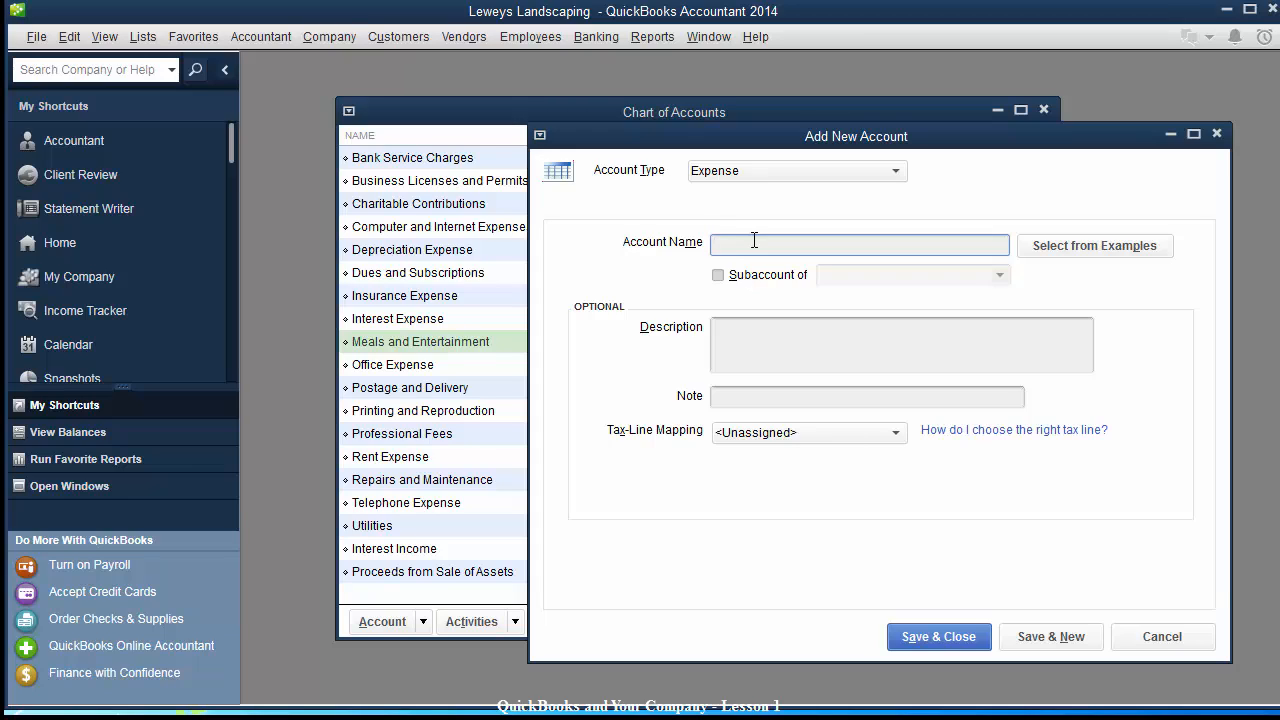
text(Travel and Lodging)
key(Tab)
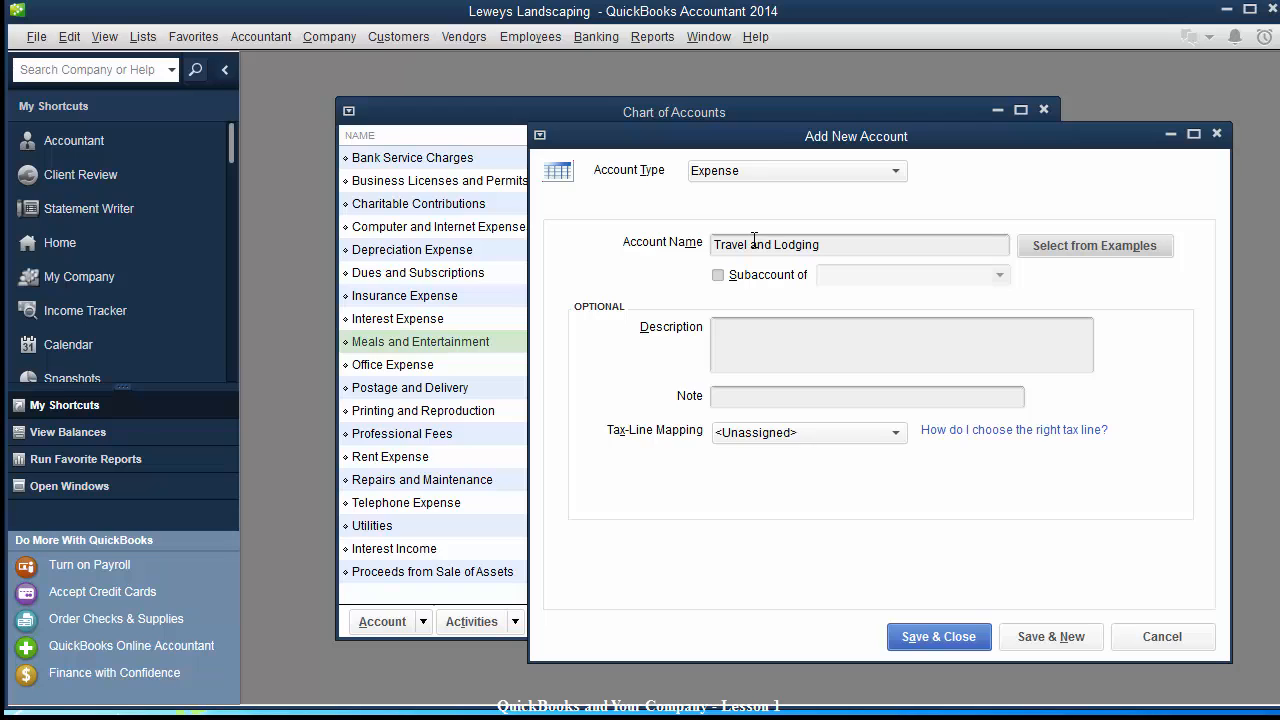
click(905, 638)
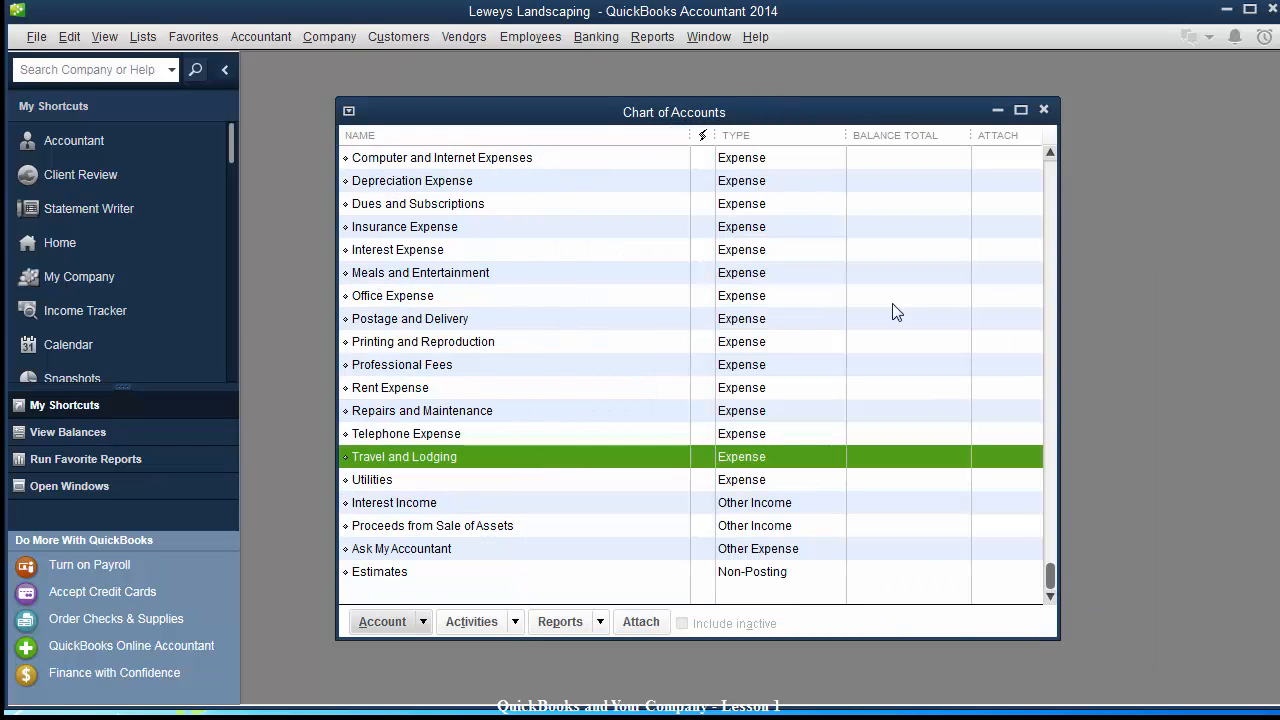
drag(1050, 576, 1066, 600)
click(401, 577)
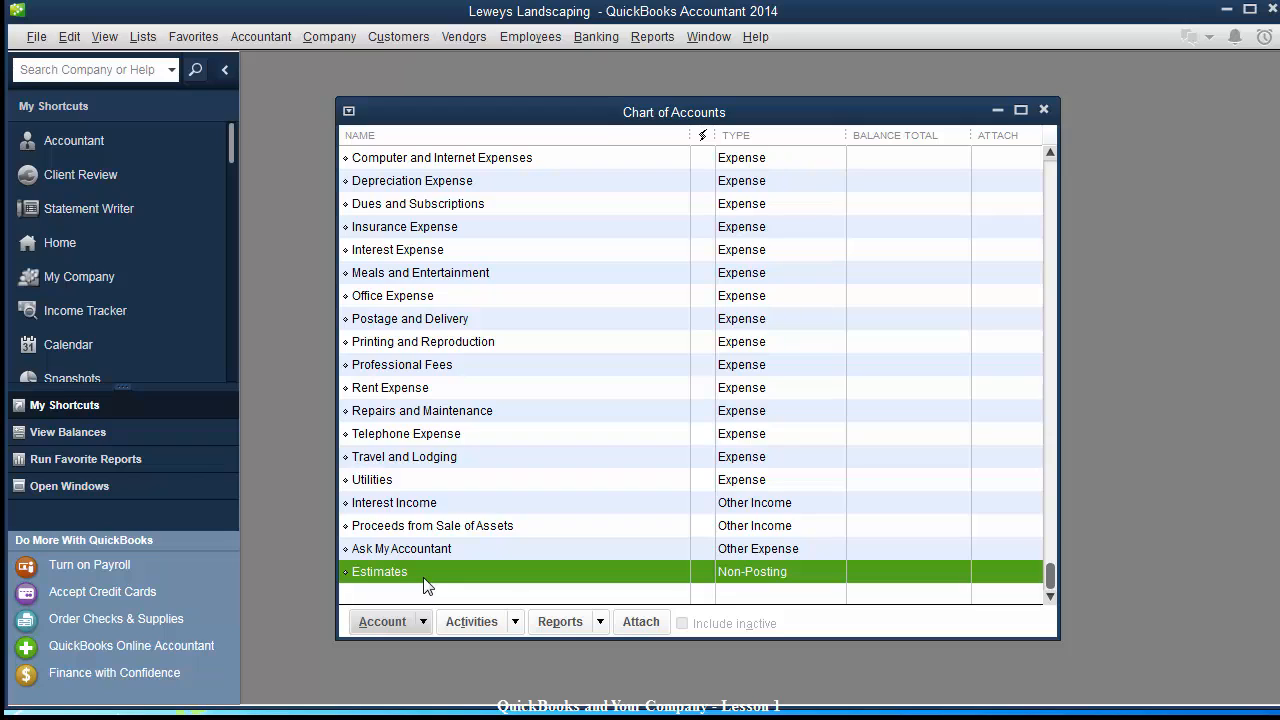
Close the Chart of Accounts, open the Item List, and enlarge and reposition its window.
click(1043, 111)
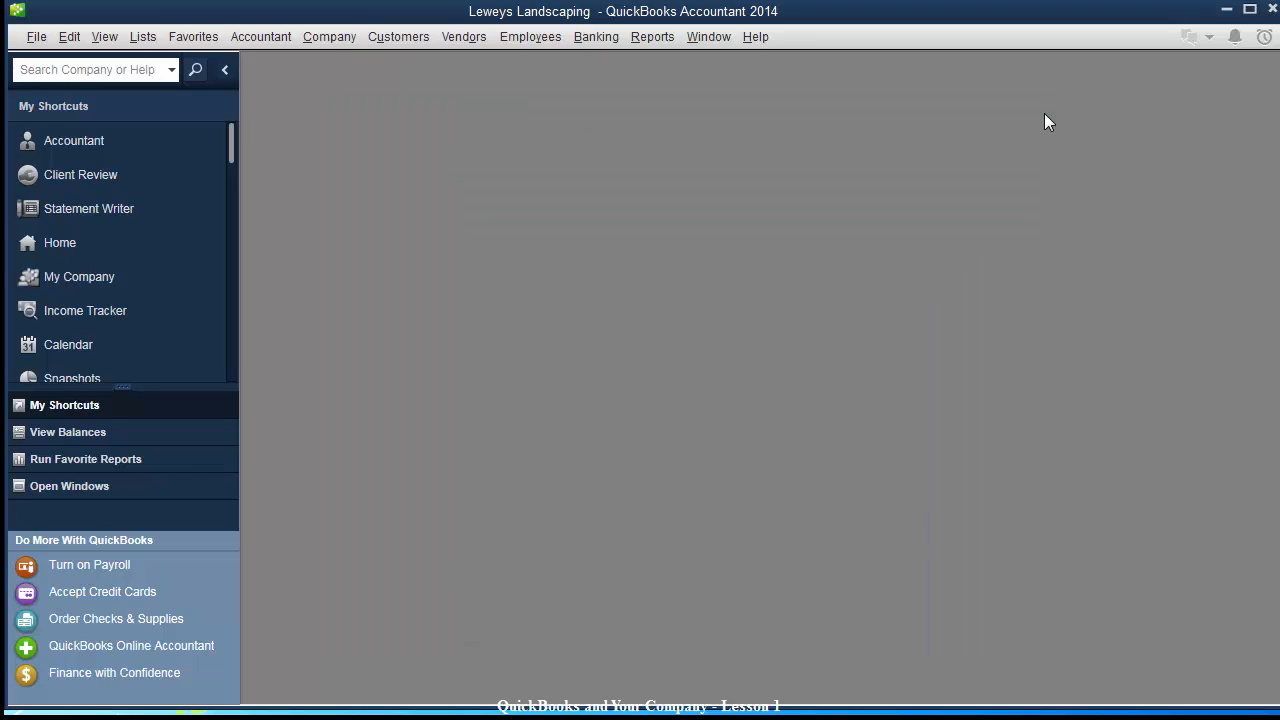
click(142, 37)
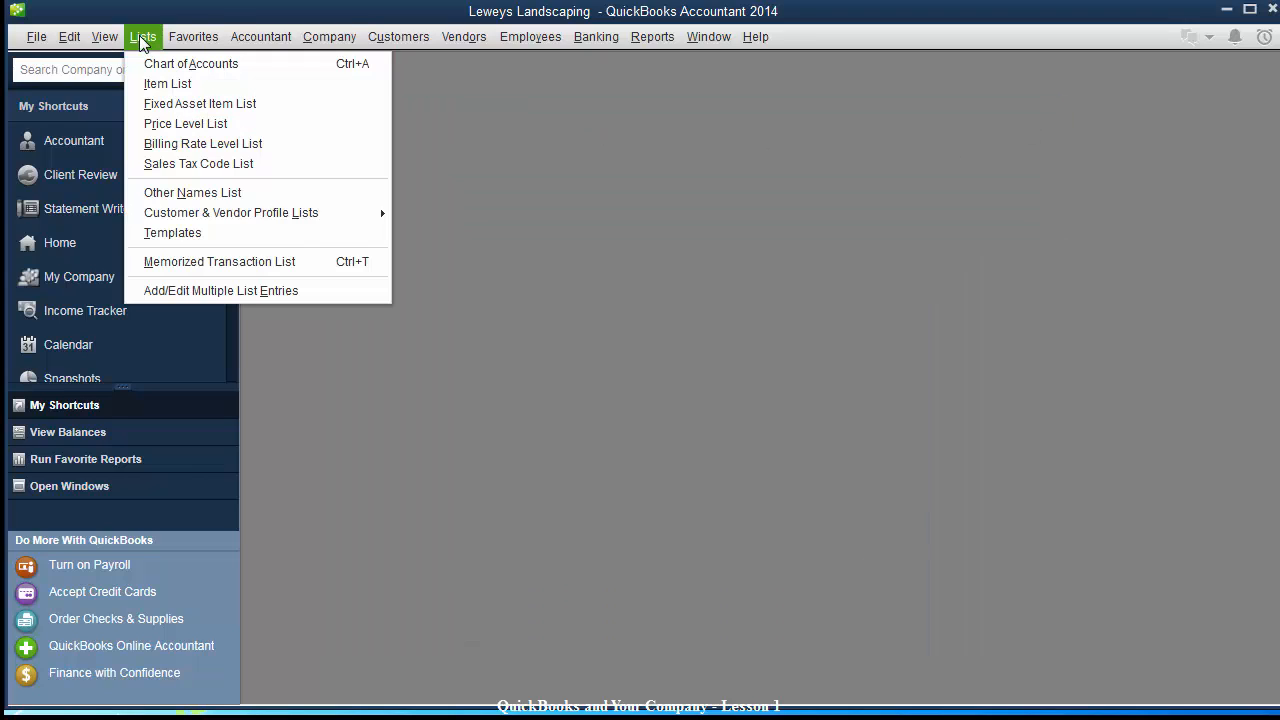
click(159, 84)
drag(423, 105, 510, 117)
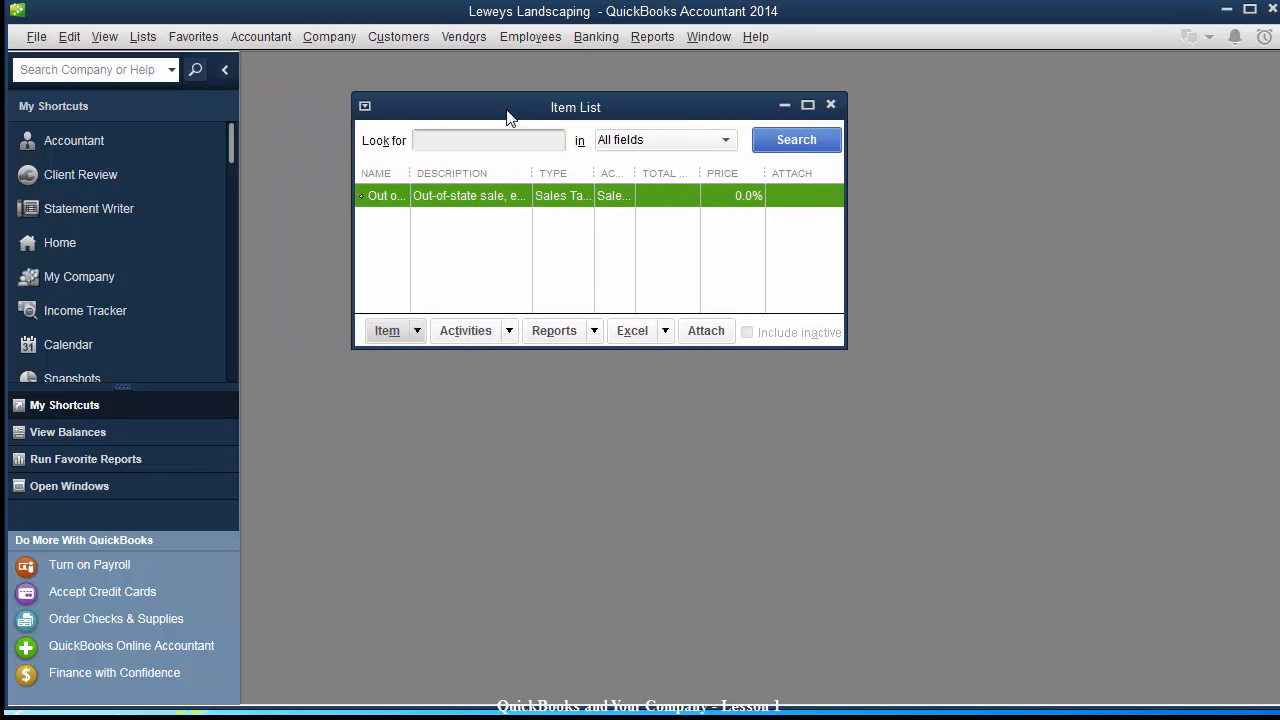
drag(852, 350, 1155, 608)
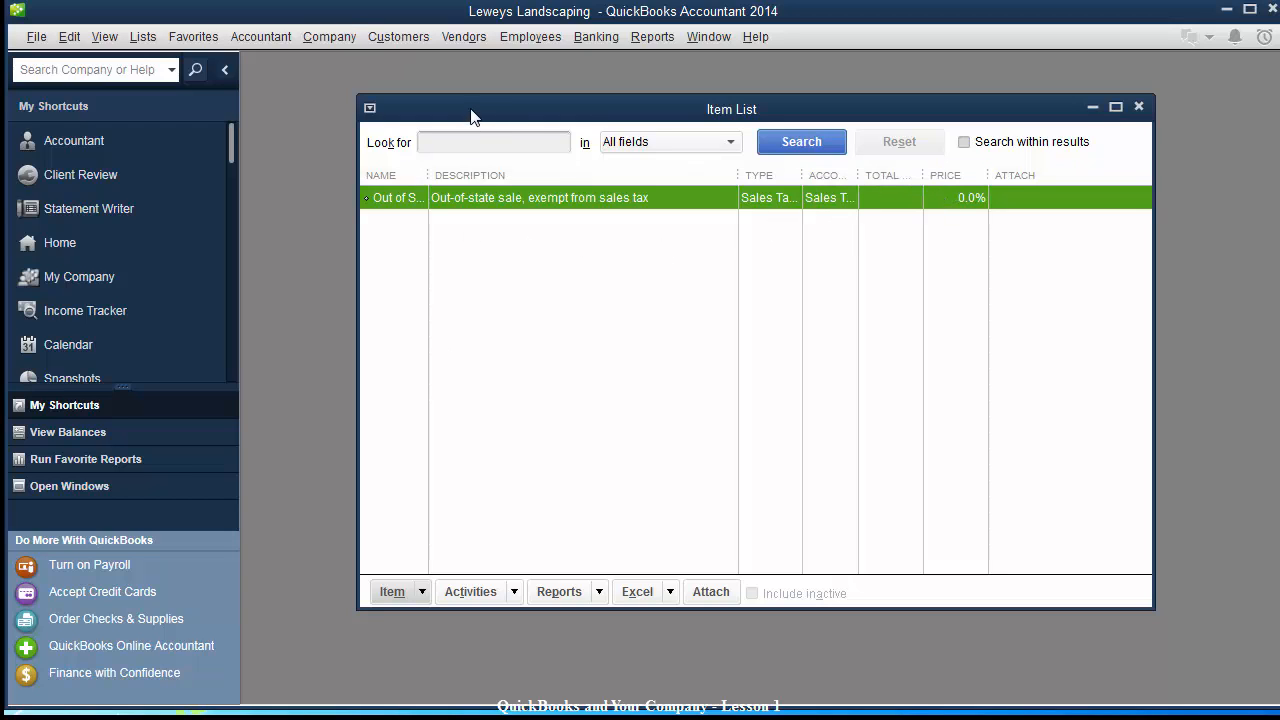
drag(471, 114, 453, 116)
drag(340, 95, 340, 62)
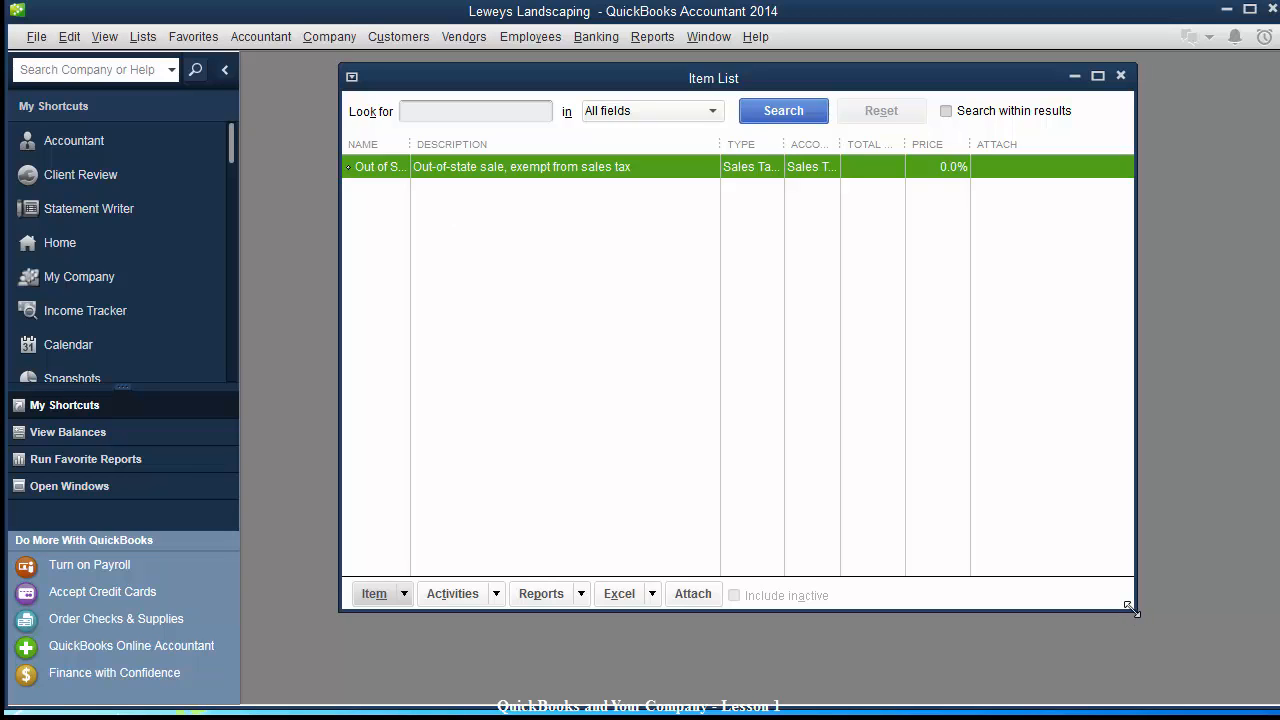
drag(1127, 607, 1133, 648)
drag(714, 84, 723, 96)
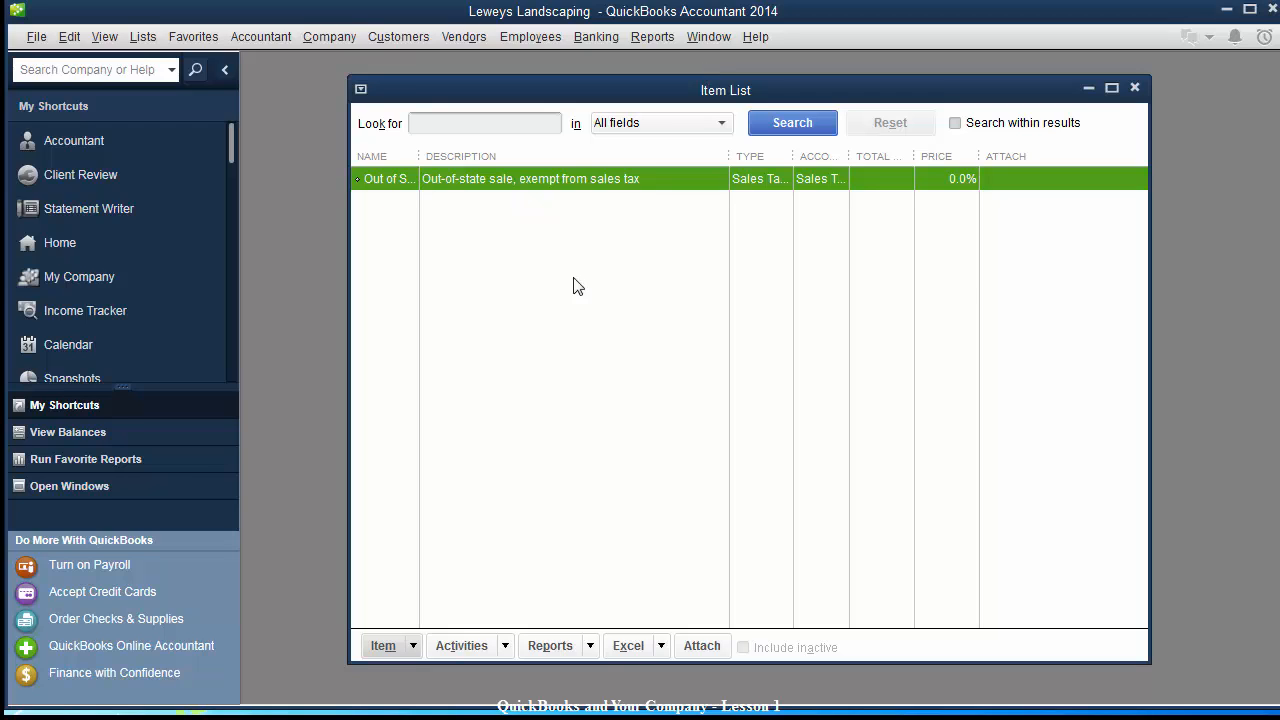
Start a new sales tax item 'TexasStateSalesTax' described as 'Texas State Sales Tax'.
click(382, 646)
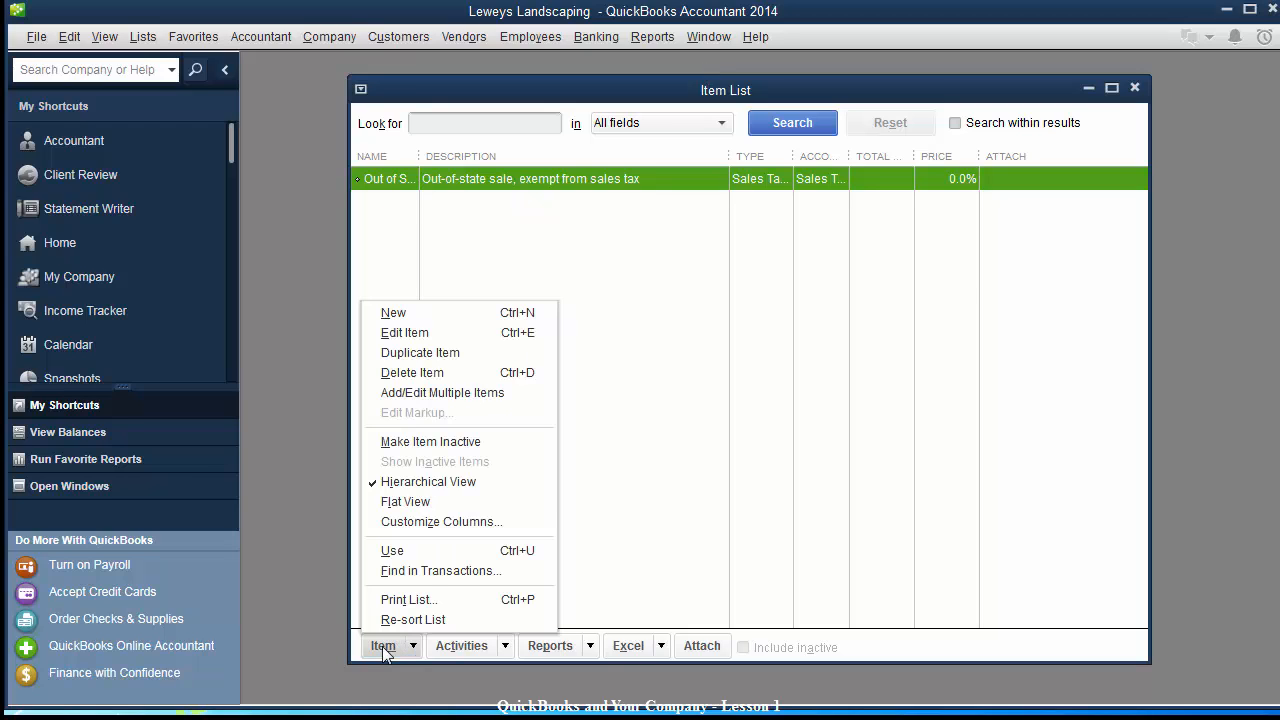
click(415, 317)
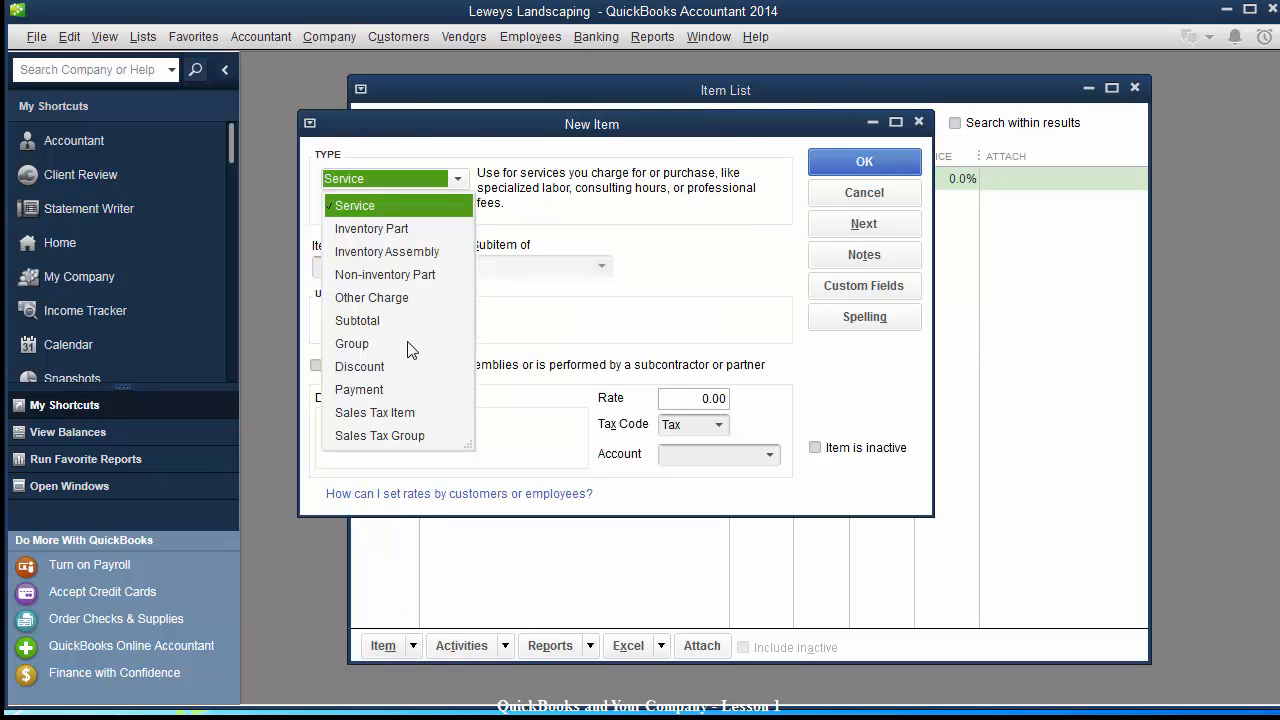
click(370, 413)
click(426, 265)
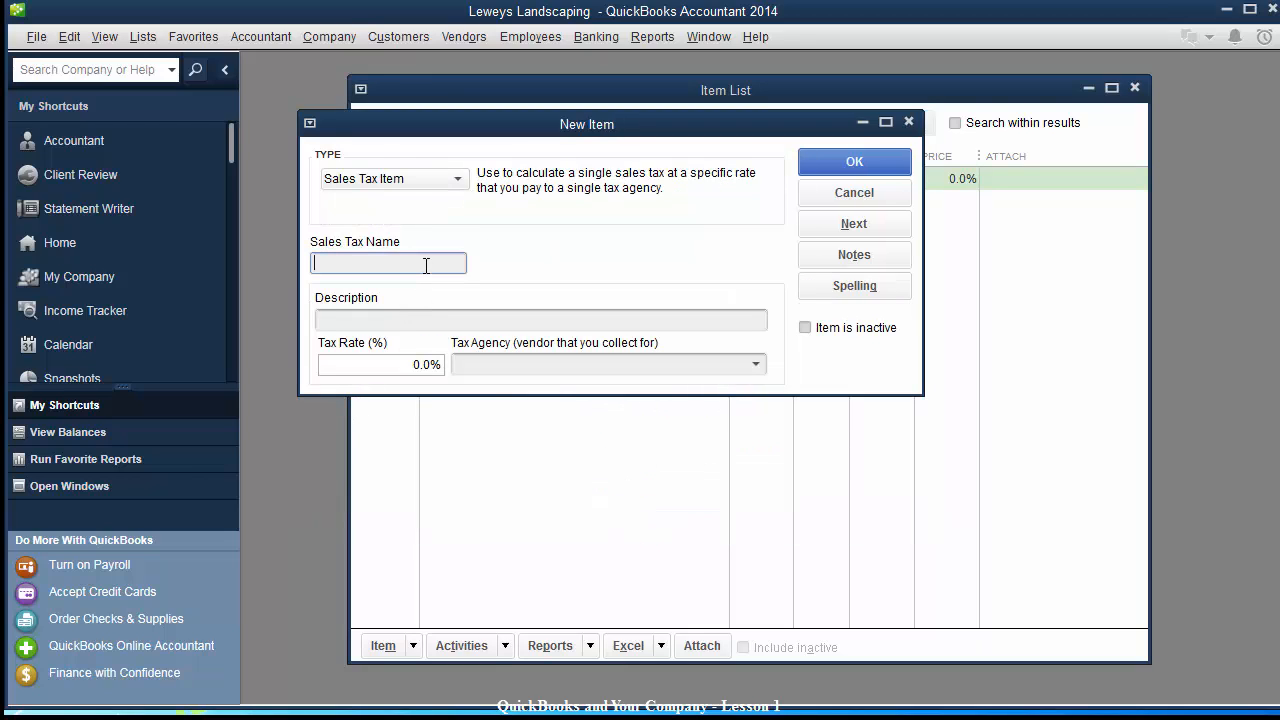
text(TexasStateSalesTax)
key(Tab)
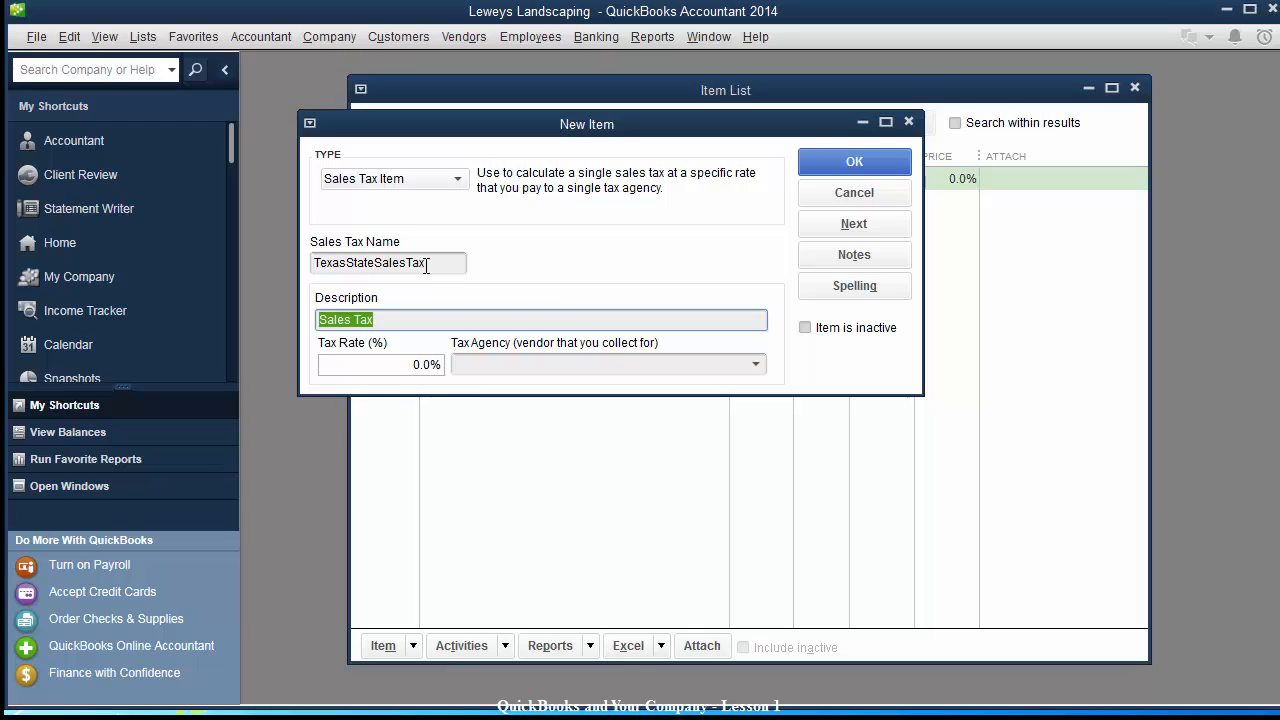
text(Texas Sal)
key(BackSpace)
key(BackSpace)
text(tate Sales )
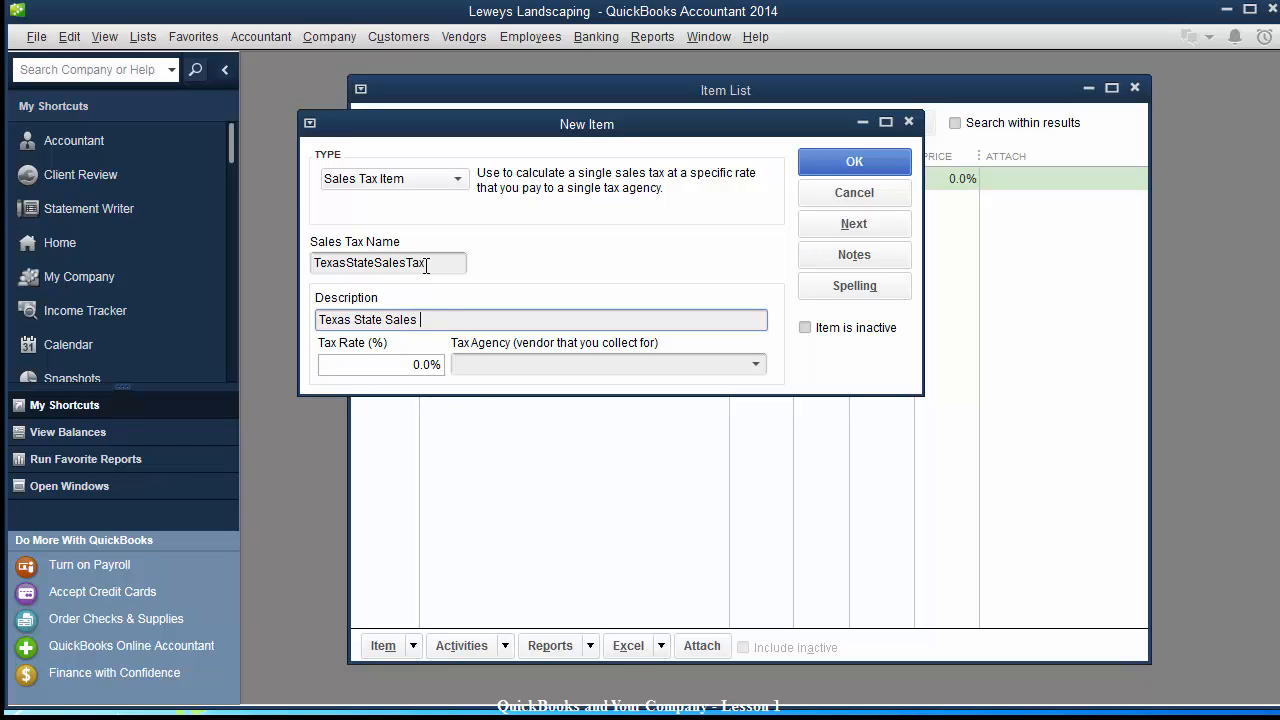
text(Tax)
Set the sales tax item's rate to 6.0%.
drag(413, 125, 615, 124)
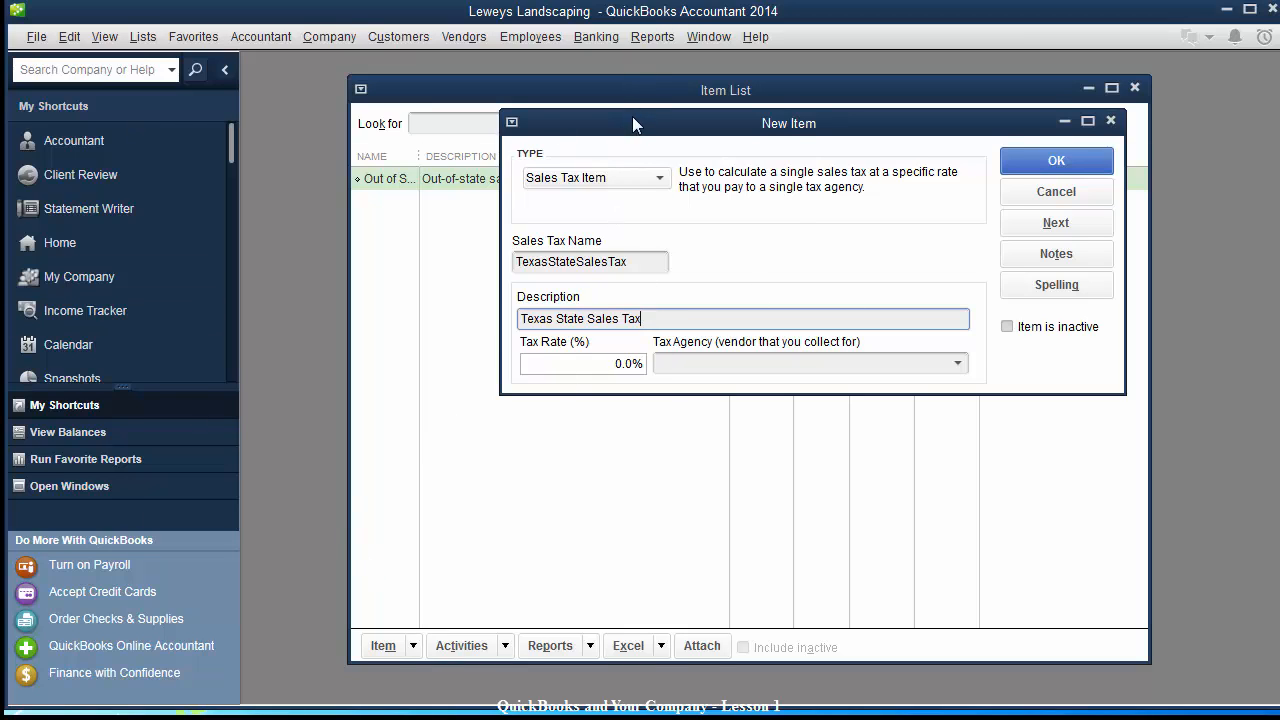
drag(630, 131, 595, 146)
click(568, 376)
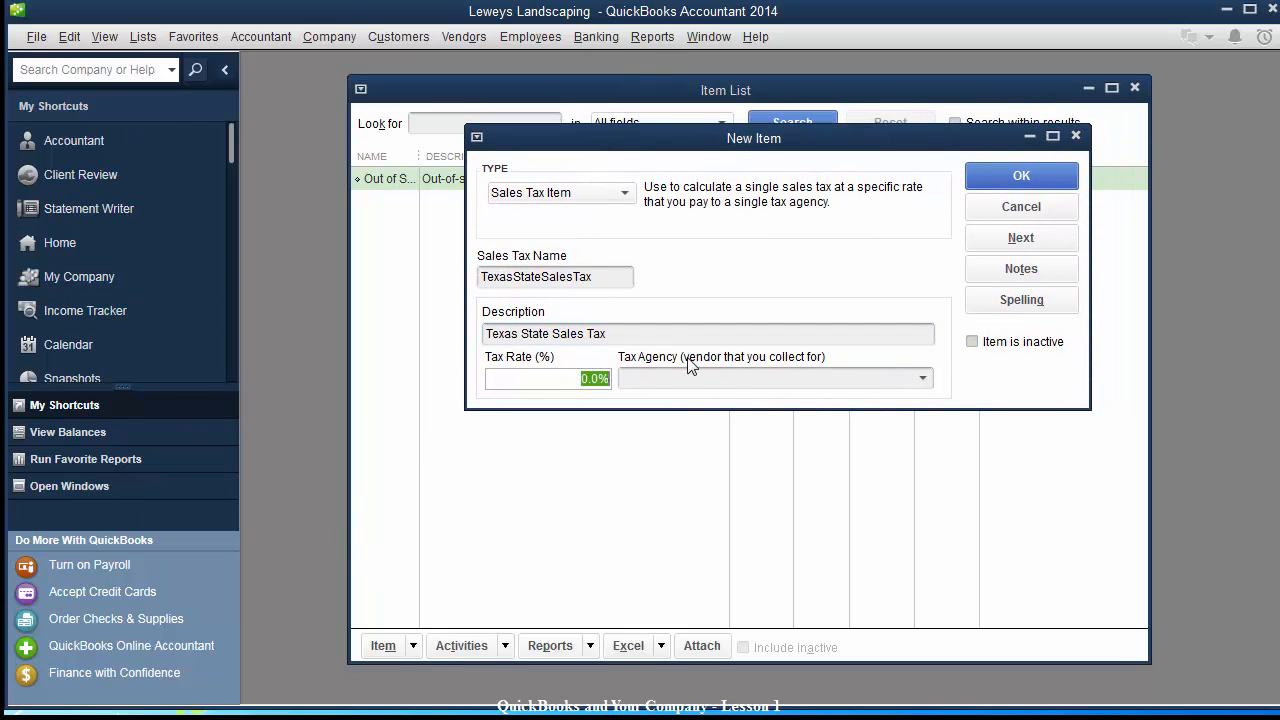
text(6.0)
key(Tab)
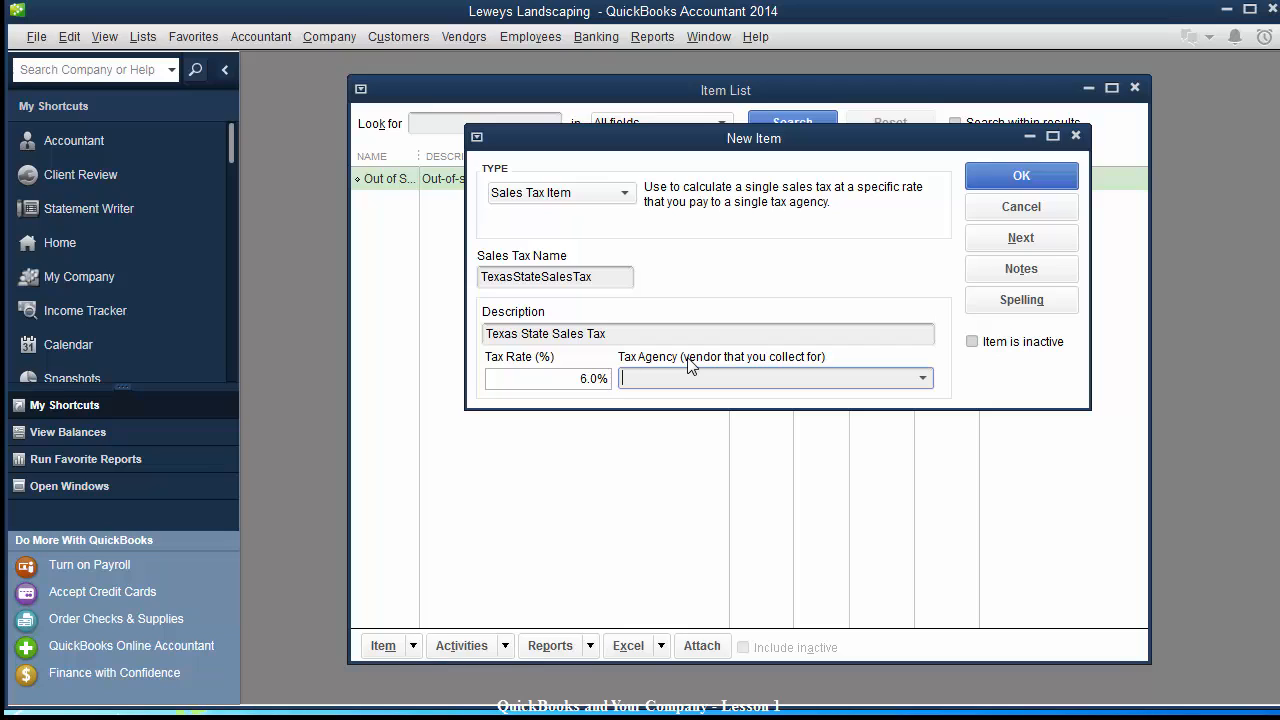
Quick-add Texas Comptroller as the tax agency vendor and save the item.
text(Texas Comptroller)
drag(700, 140, 648, 194)
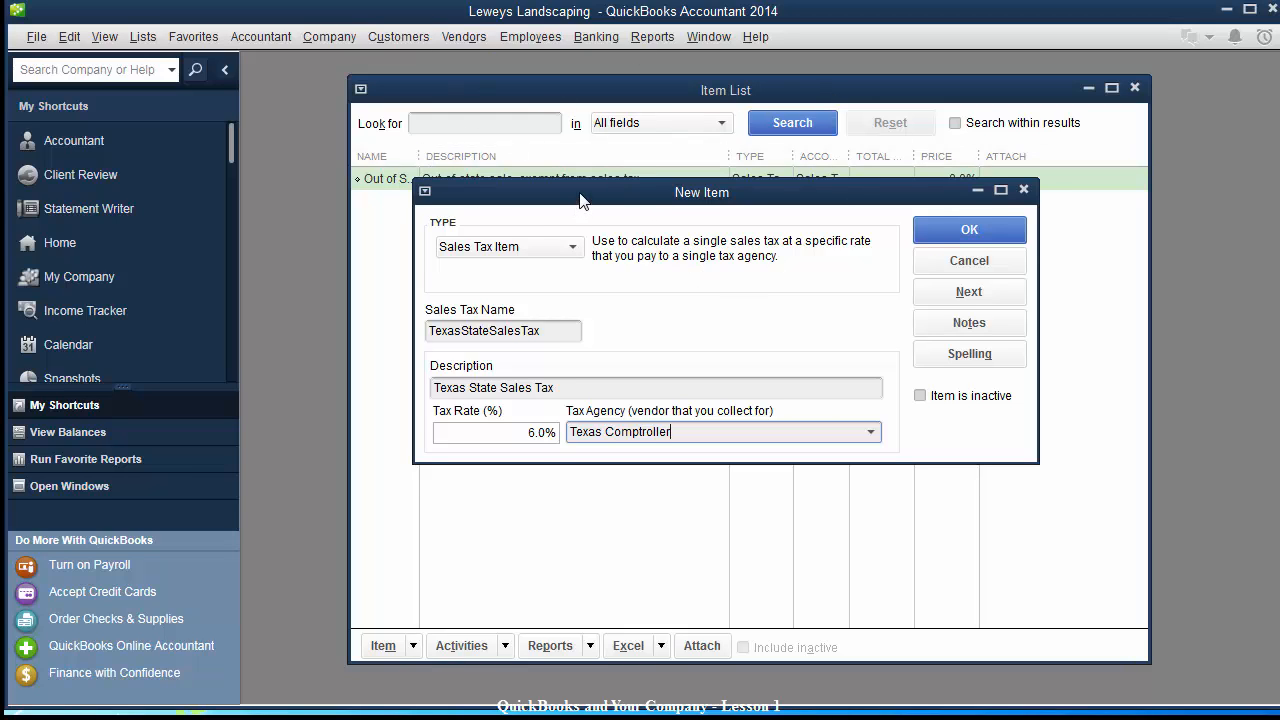
drag(582, 200, 567, 206)
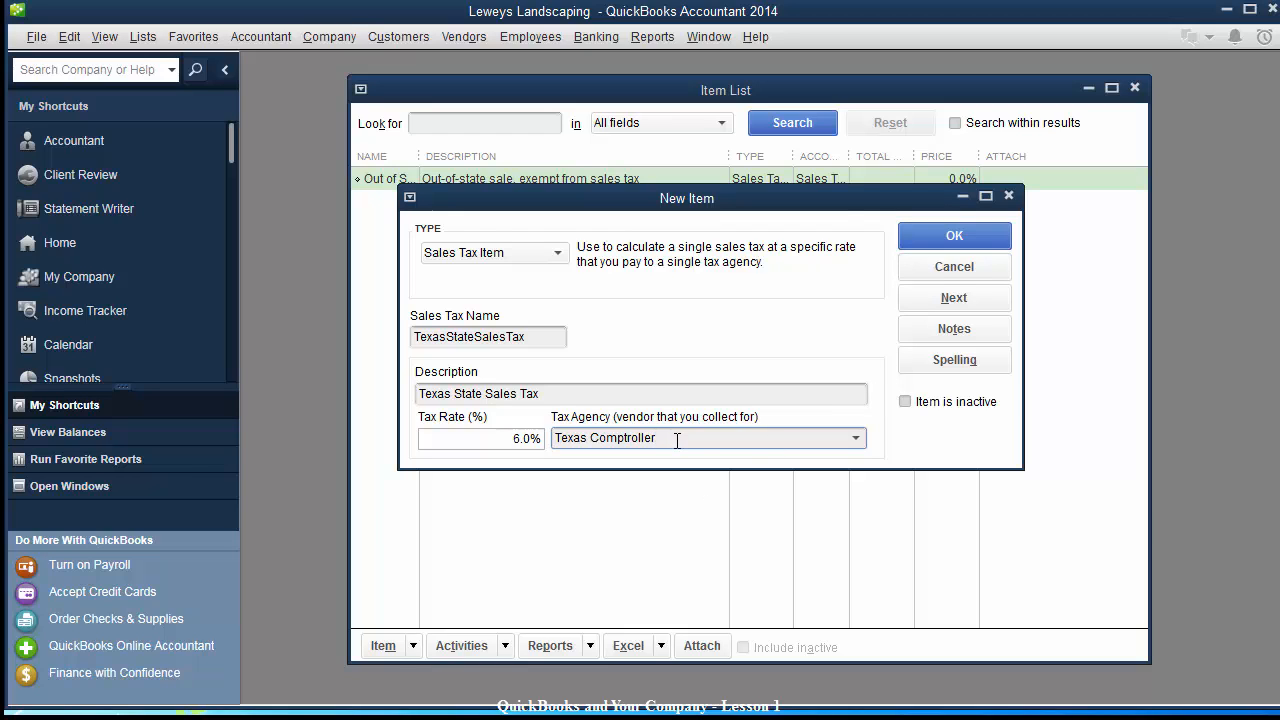
key(Tab)
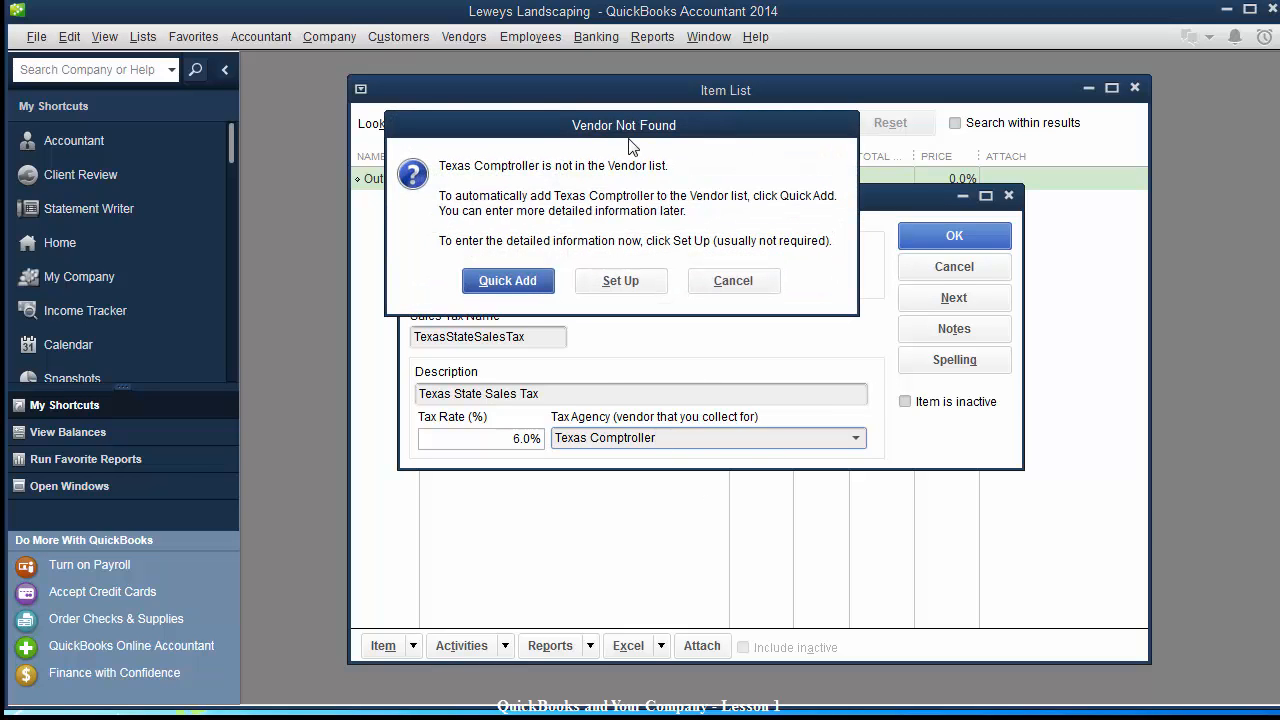
drag(632, 129, 712, 205)
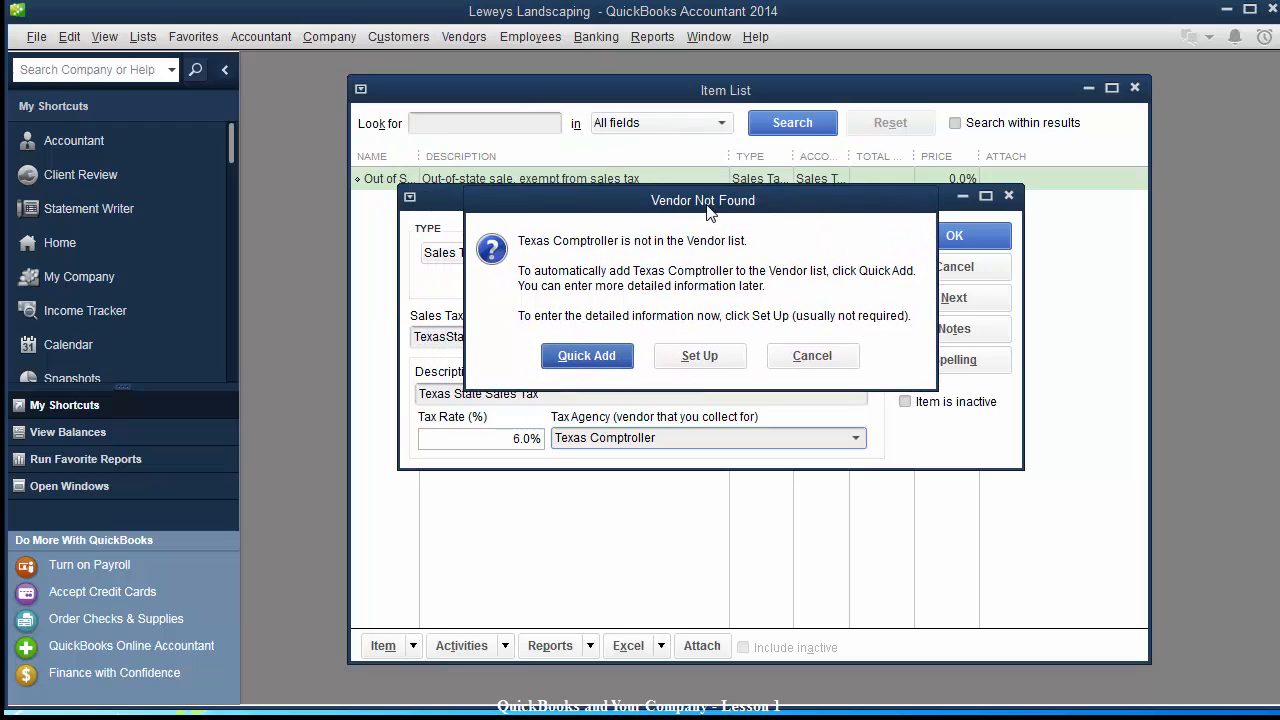
click(586, 357)
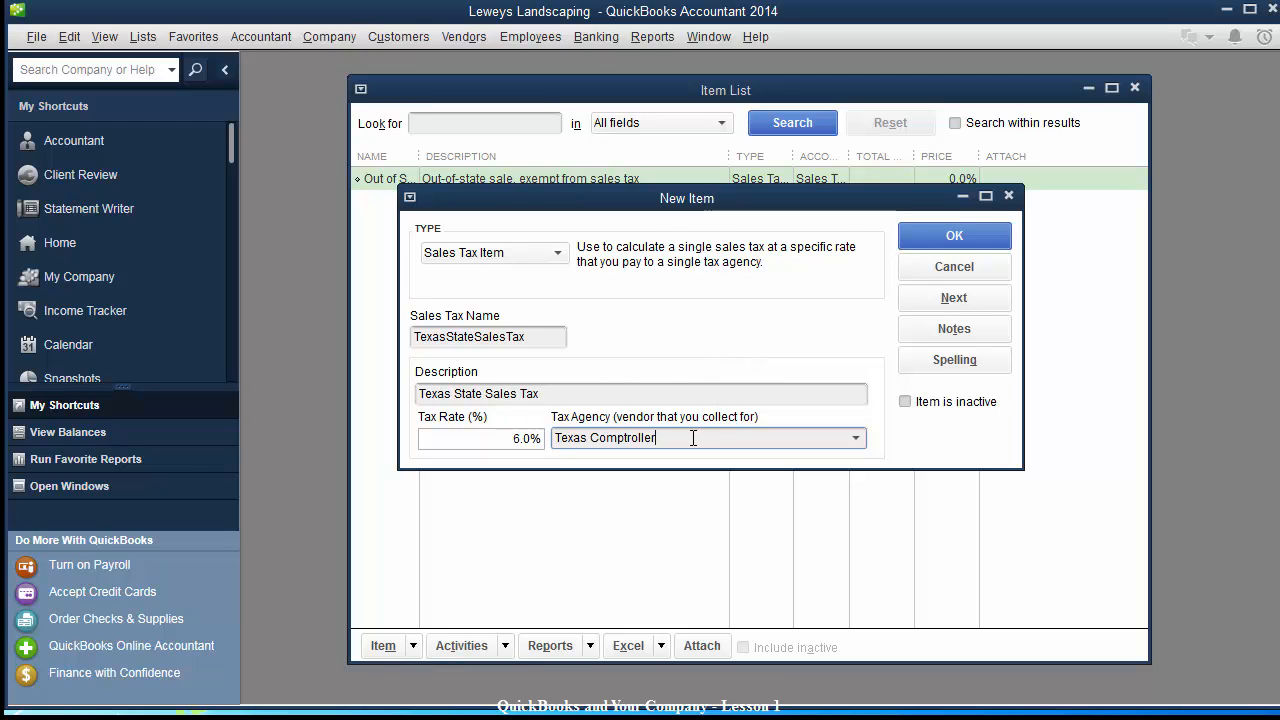
click(955, 234)
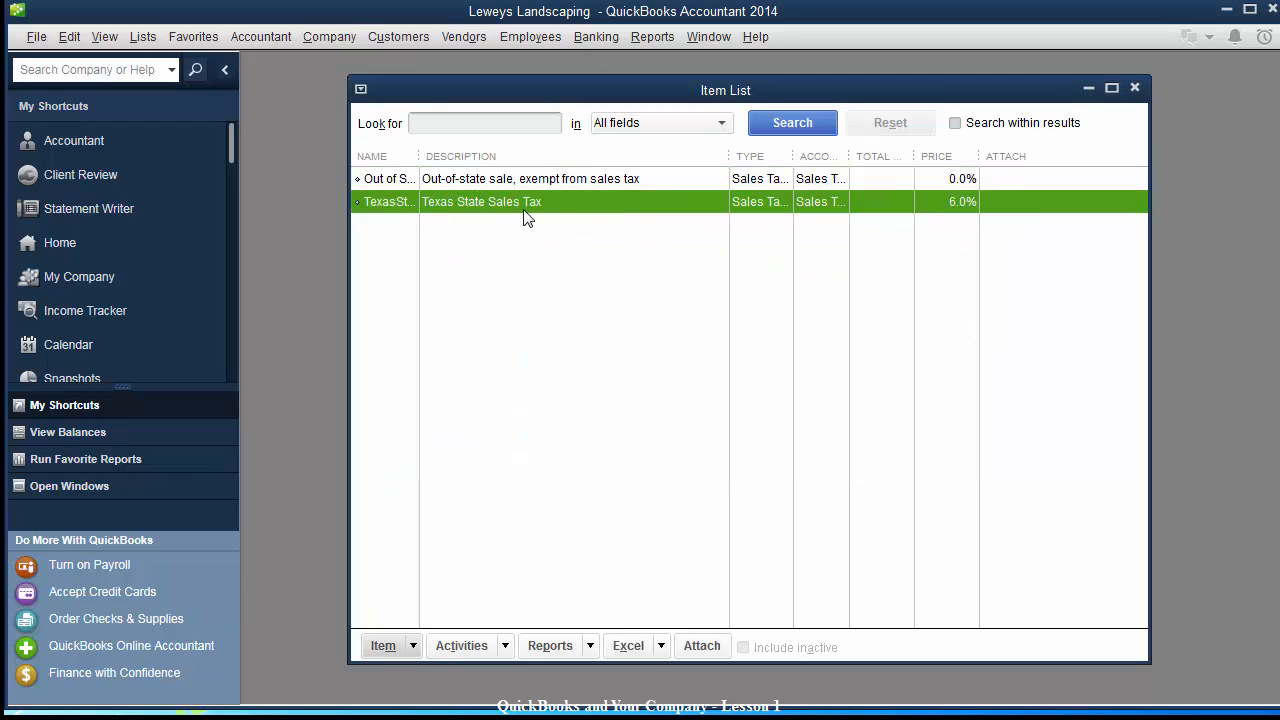
Start a new Sales Tax Item from the Item List.
click(383, 648)
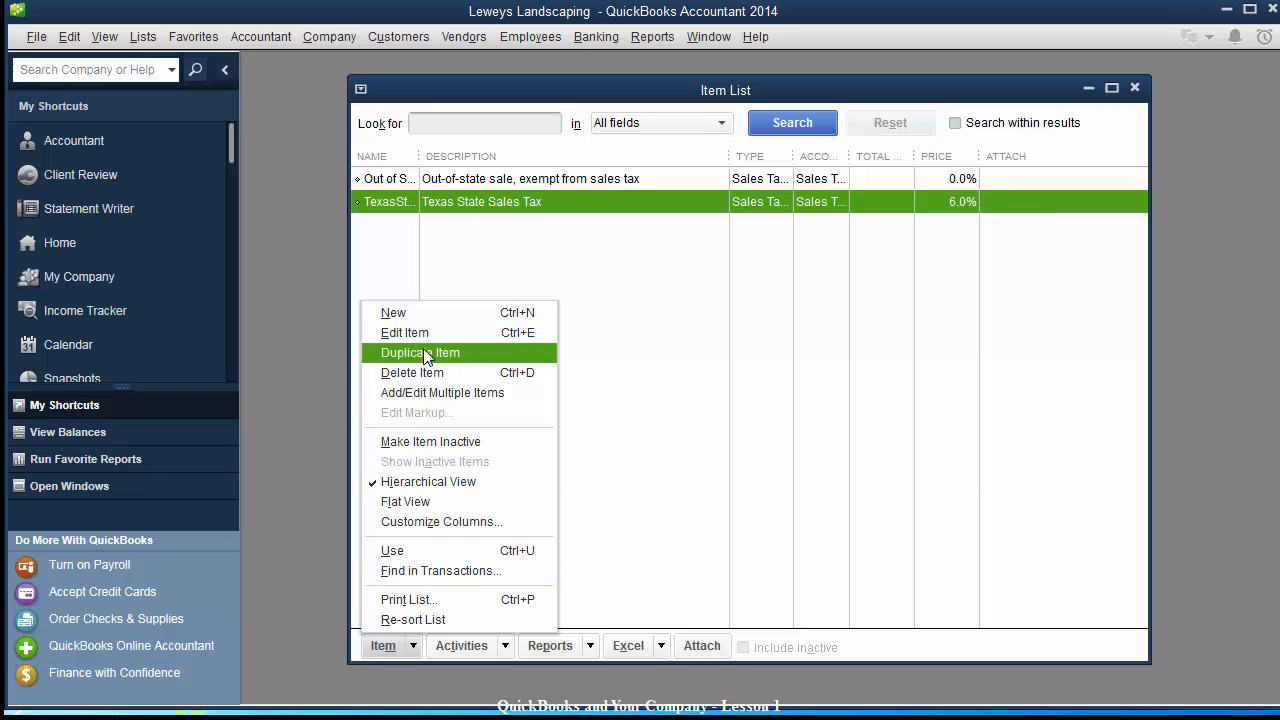
click(422, 314)
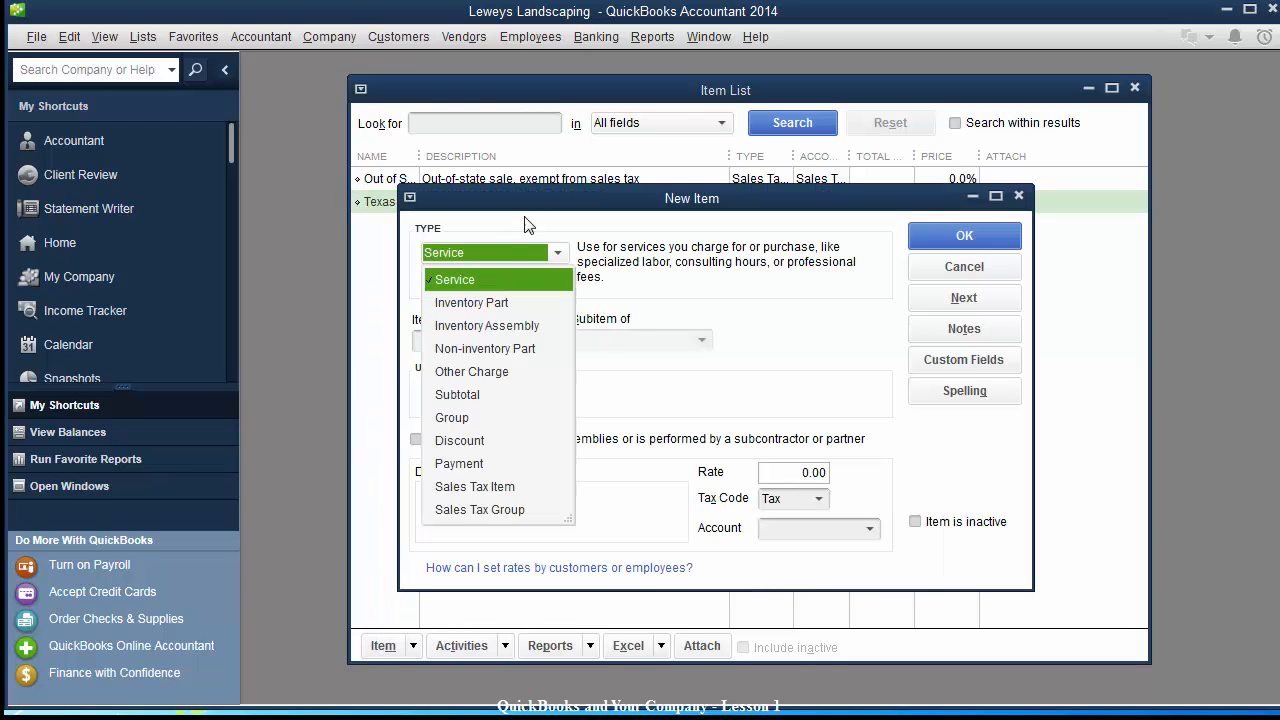
click(476, 487)
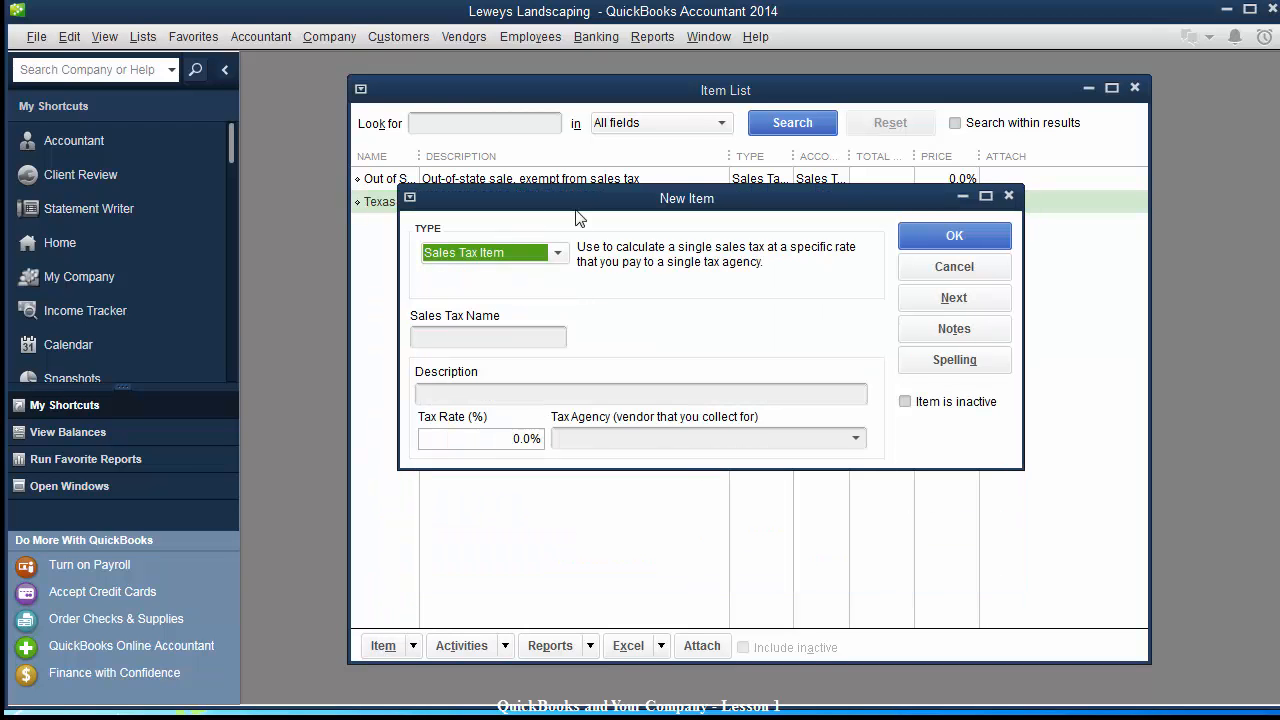
drag(580, 200, 639, 330)
Save SanAntonioCityTAX, 'San Antonio City Tax', at 2.0% paid to Texas Comptroller.
click(569, 464)
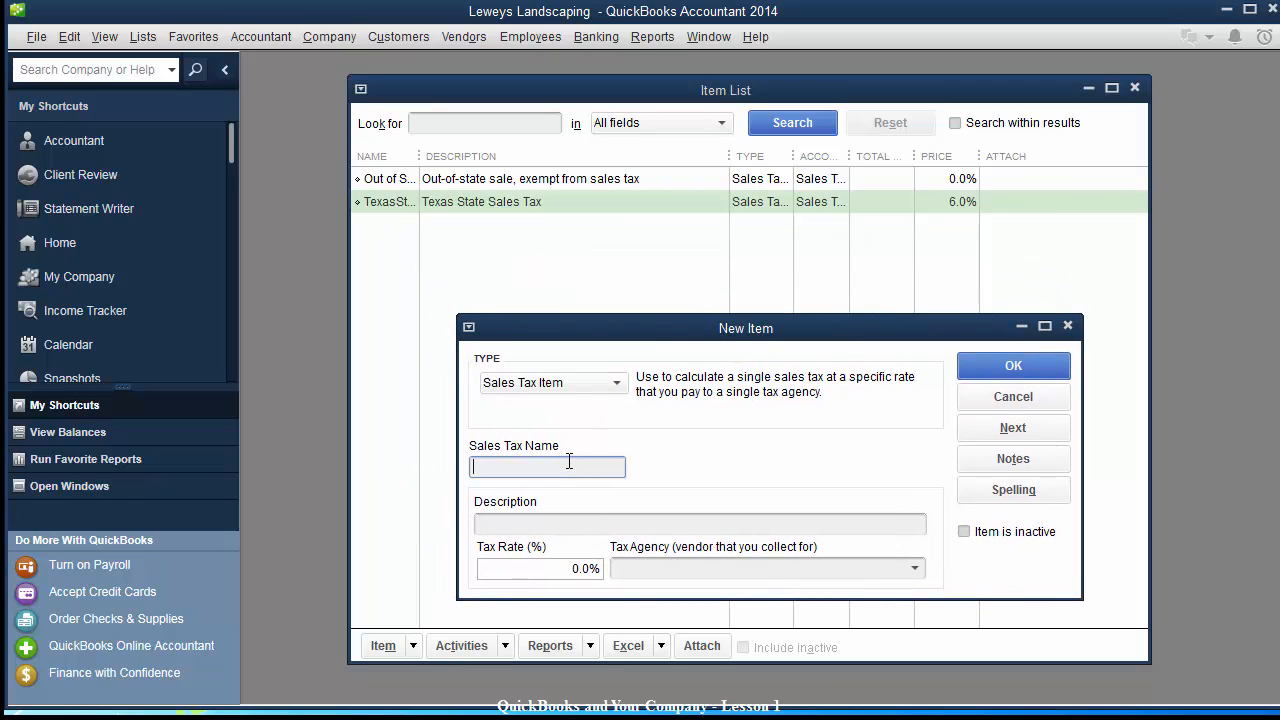
text(SanAntonioCityTAX)
key(Tab)
text(San A)
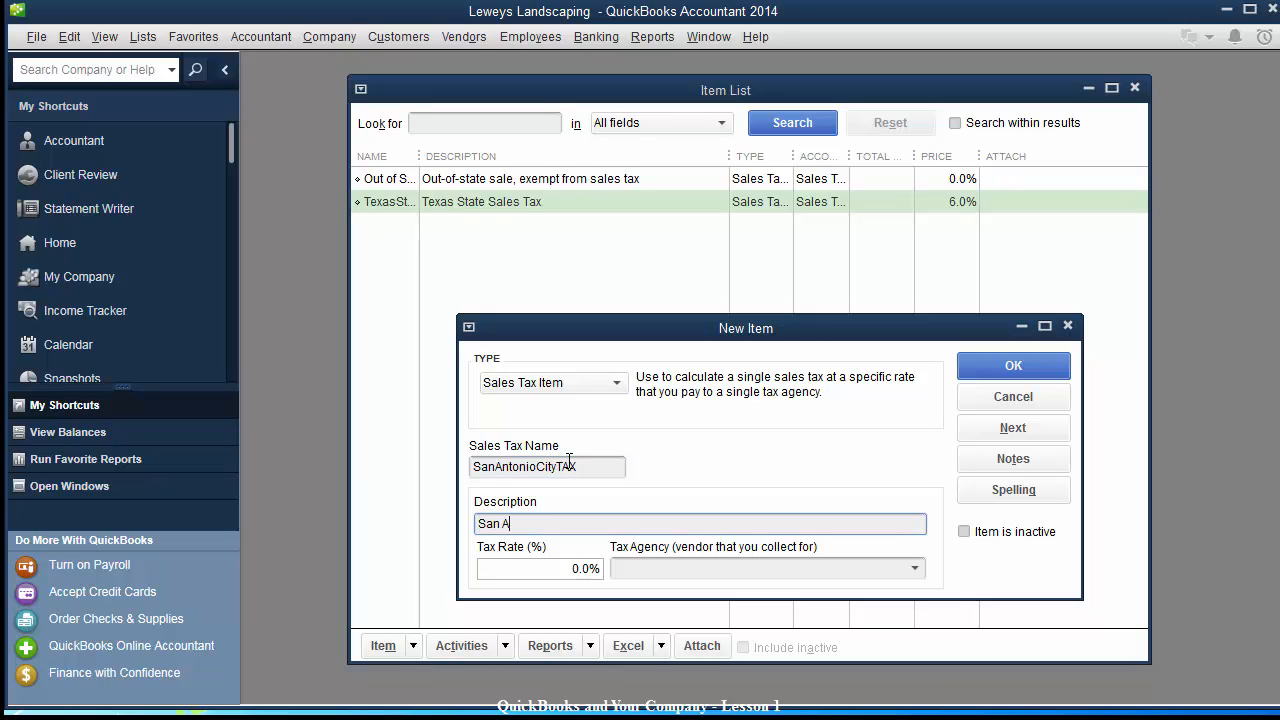
text(ntonio City Tax)
key(Tab)
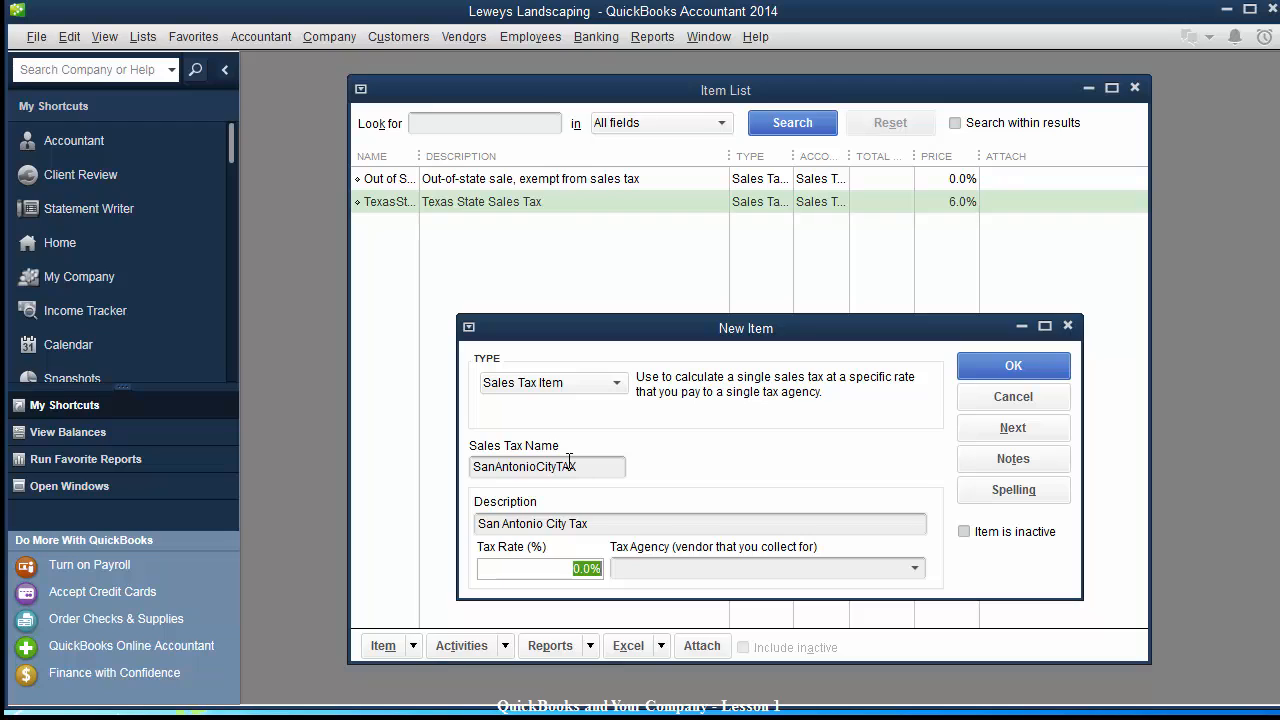
text(2.0)
key(Tab)
text(Texa)
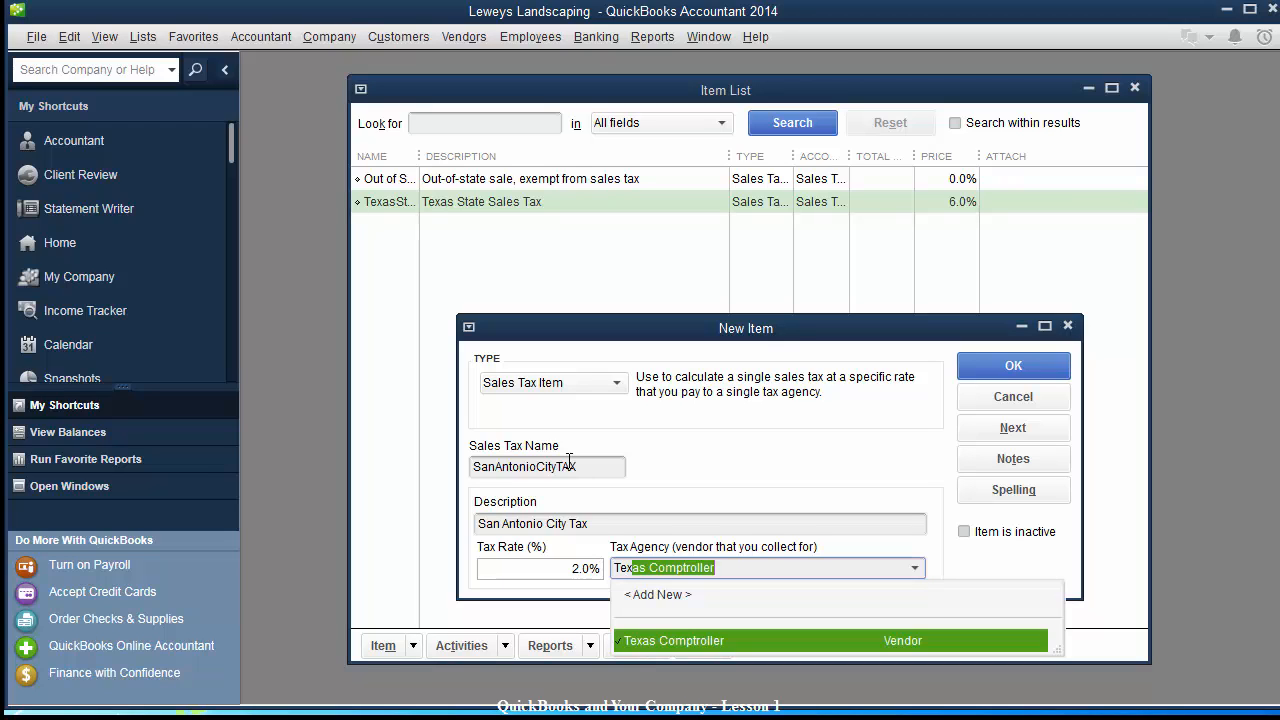
key(Tab)
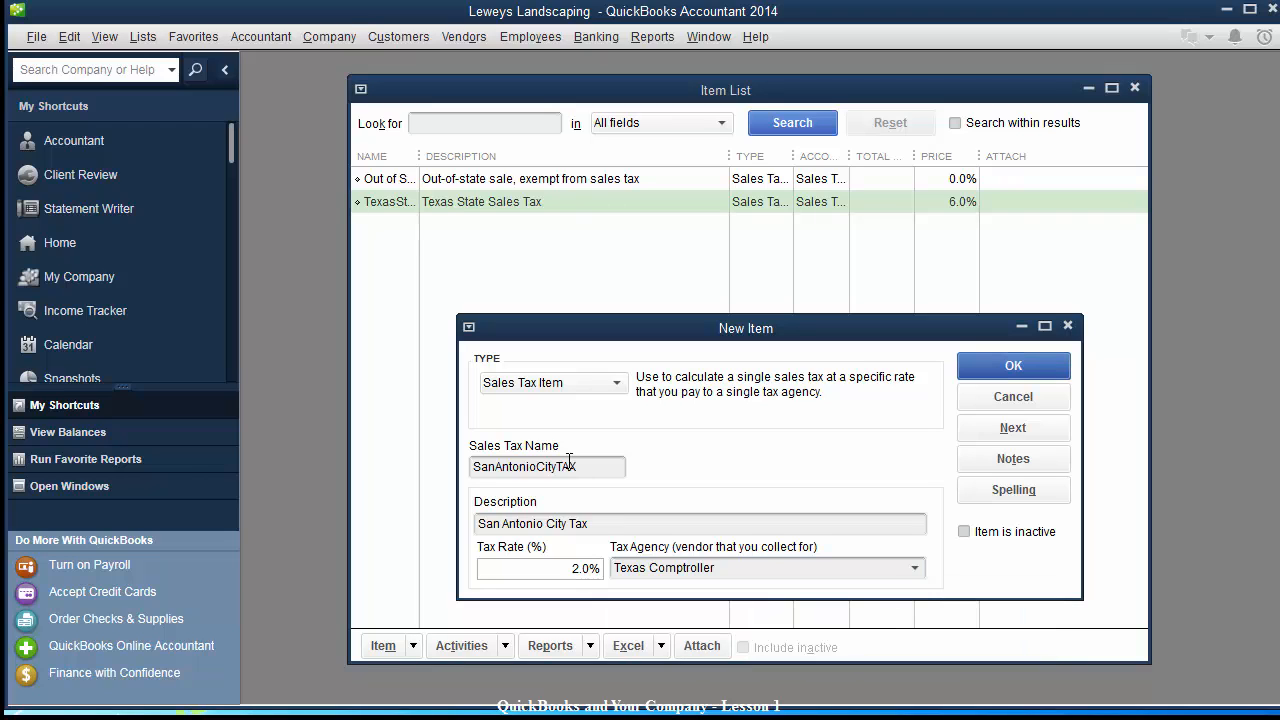
click(1013, 366)
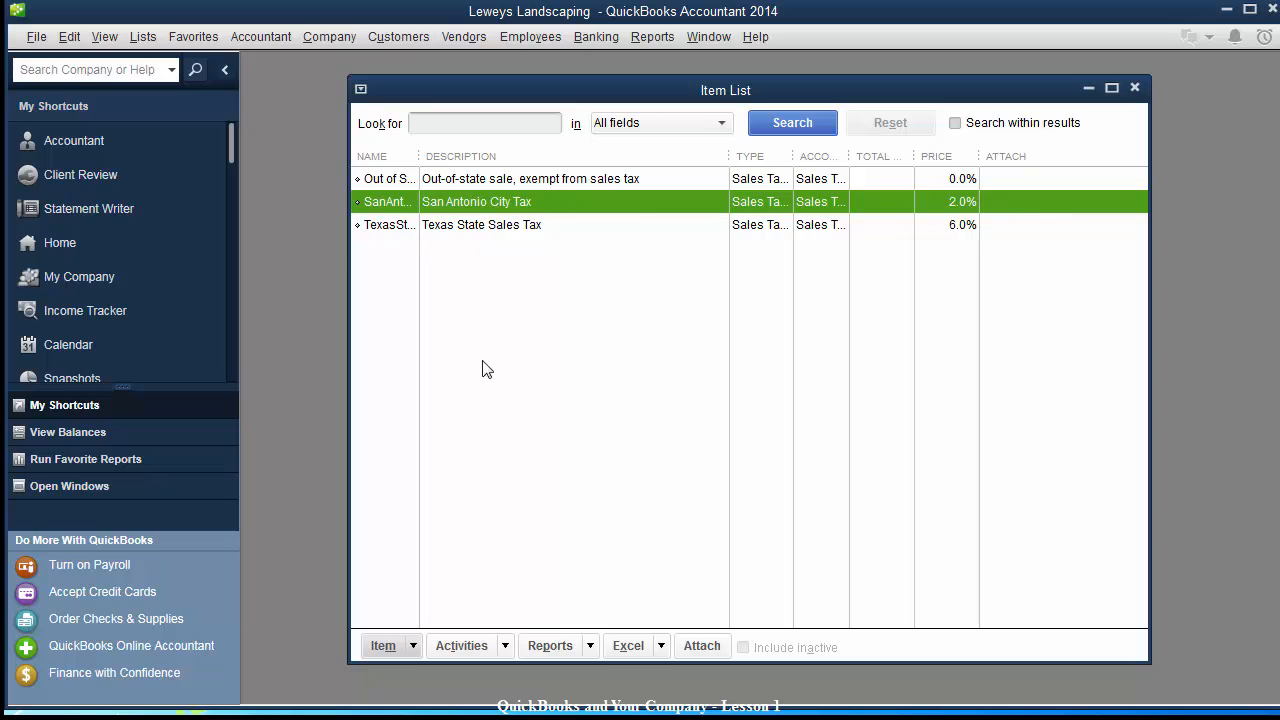
Start another new Sales Tax Item from the Item List.
click(383, 647)
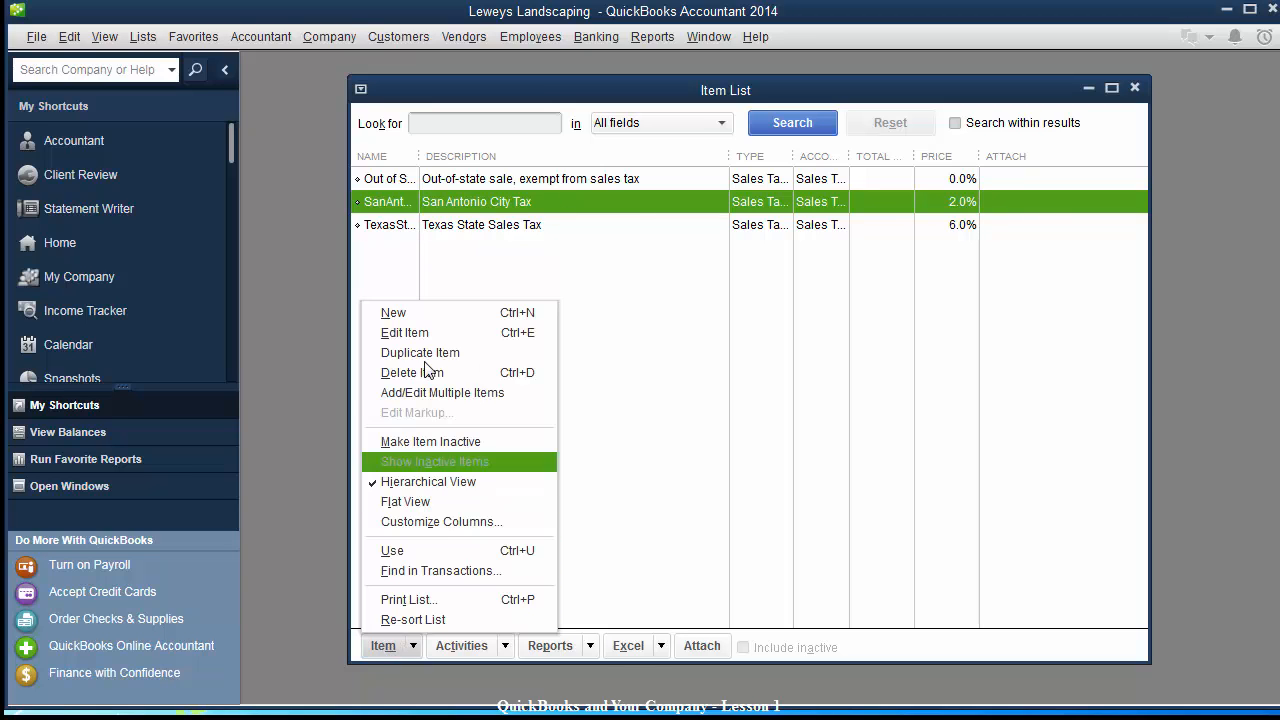
click(400, 312)
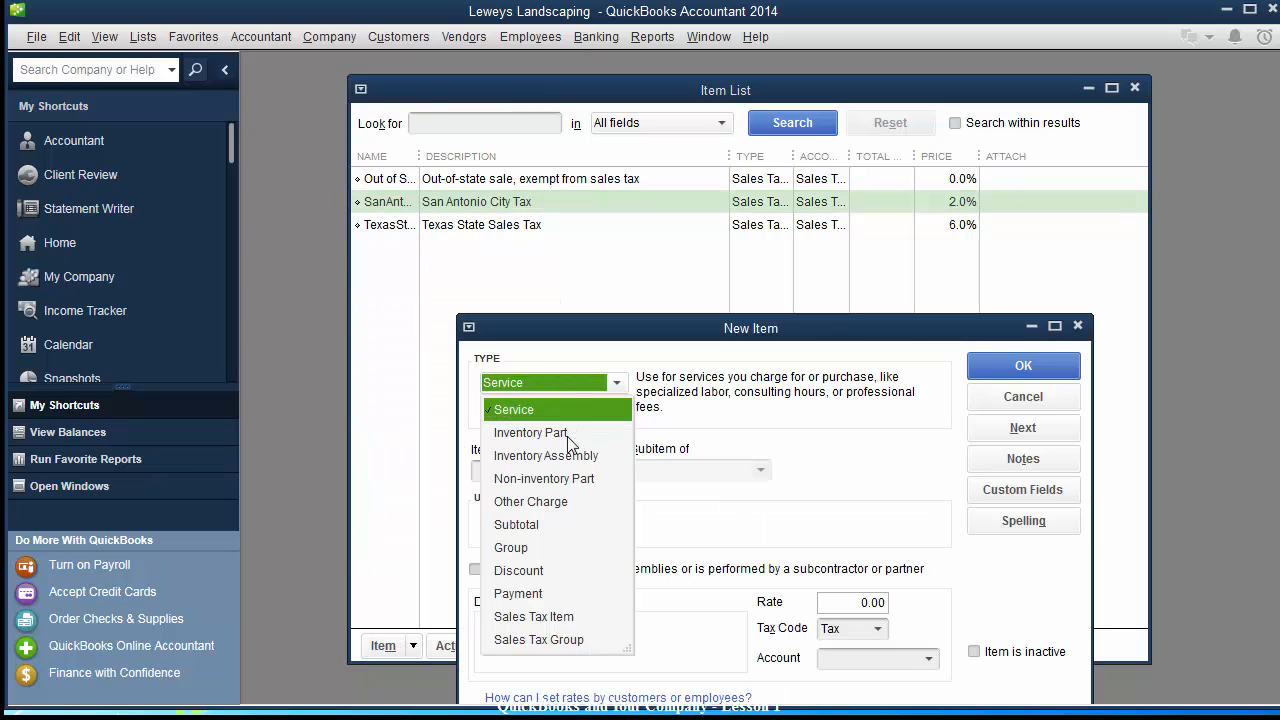
click(535, 616)
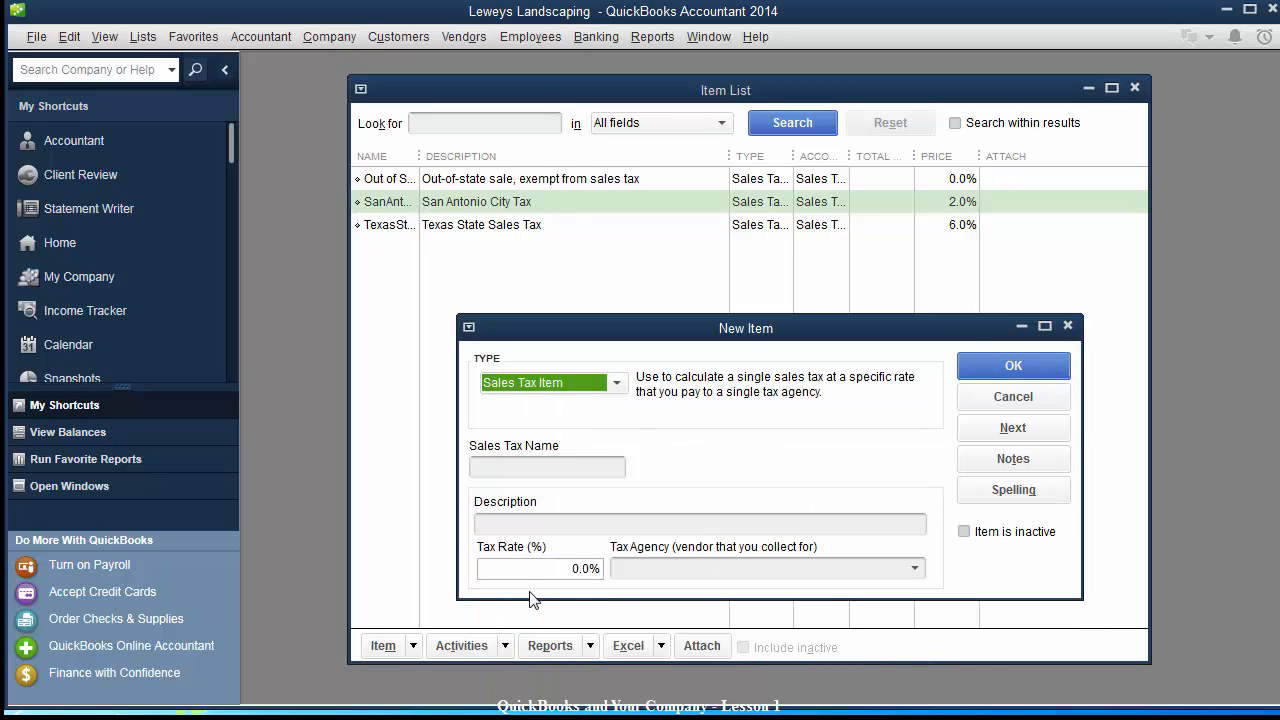
Save BexarCounty, 'Bexar County Sales Tax', at 1.0% for Texas Comptroller, keeping 'Bexar' past spell check.
click(548, 466)
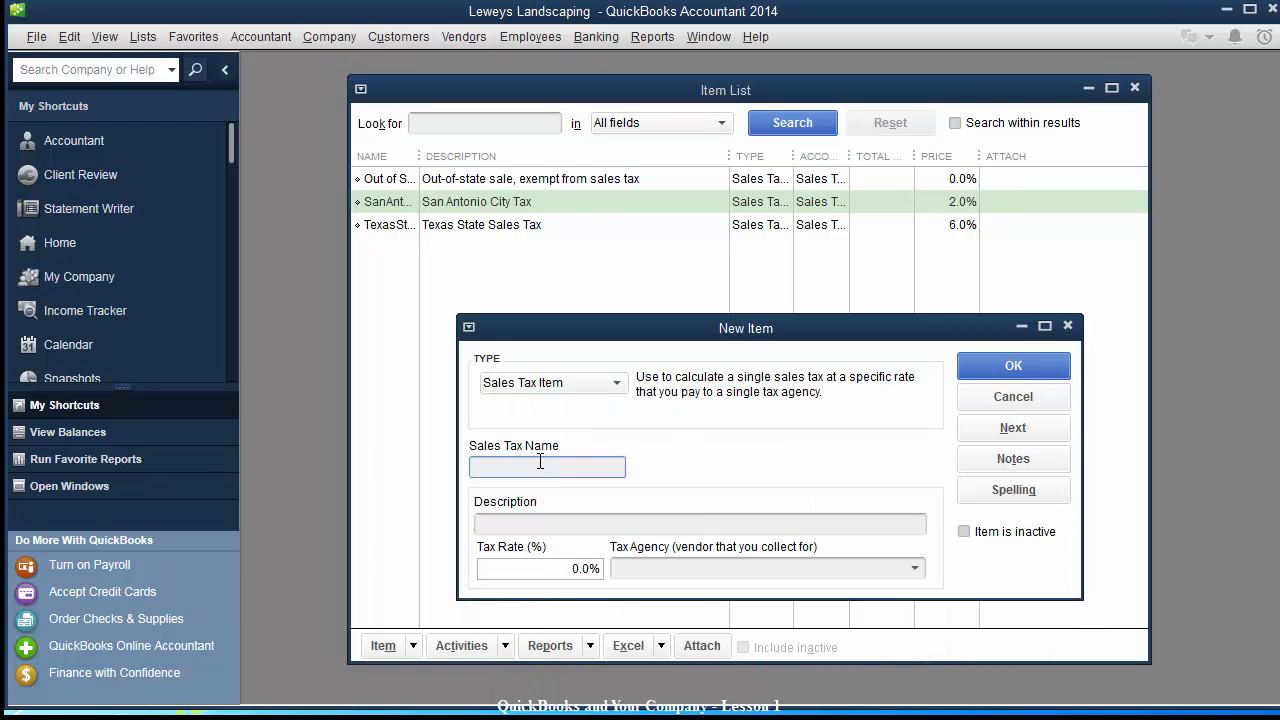
text(BexarCount)
key(Tab)
text(Bexar)
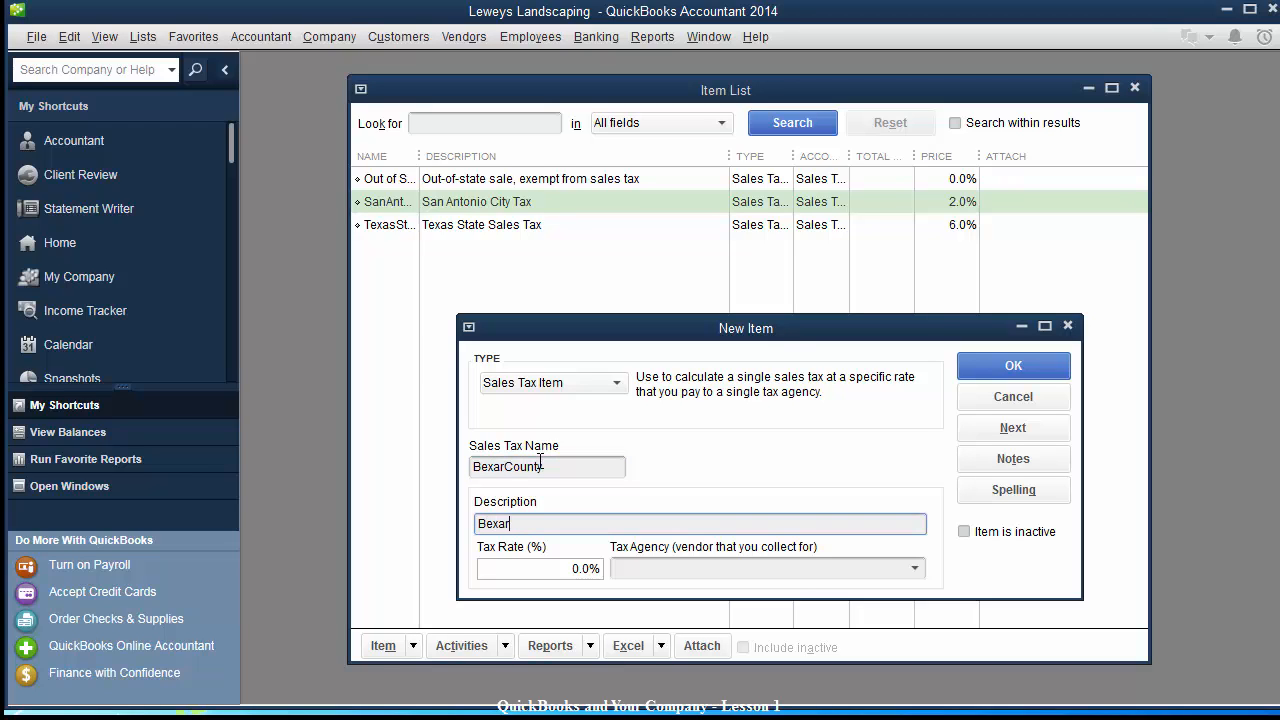
text( County SaleesTax)
key(Tab)
text(1)
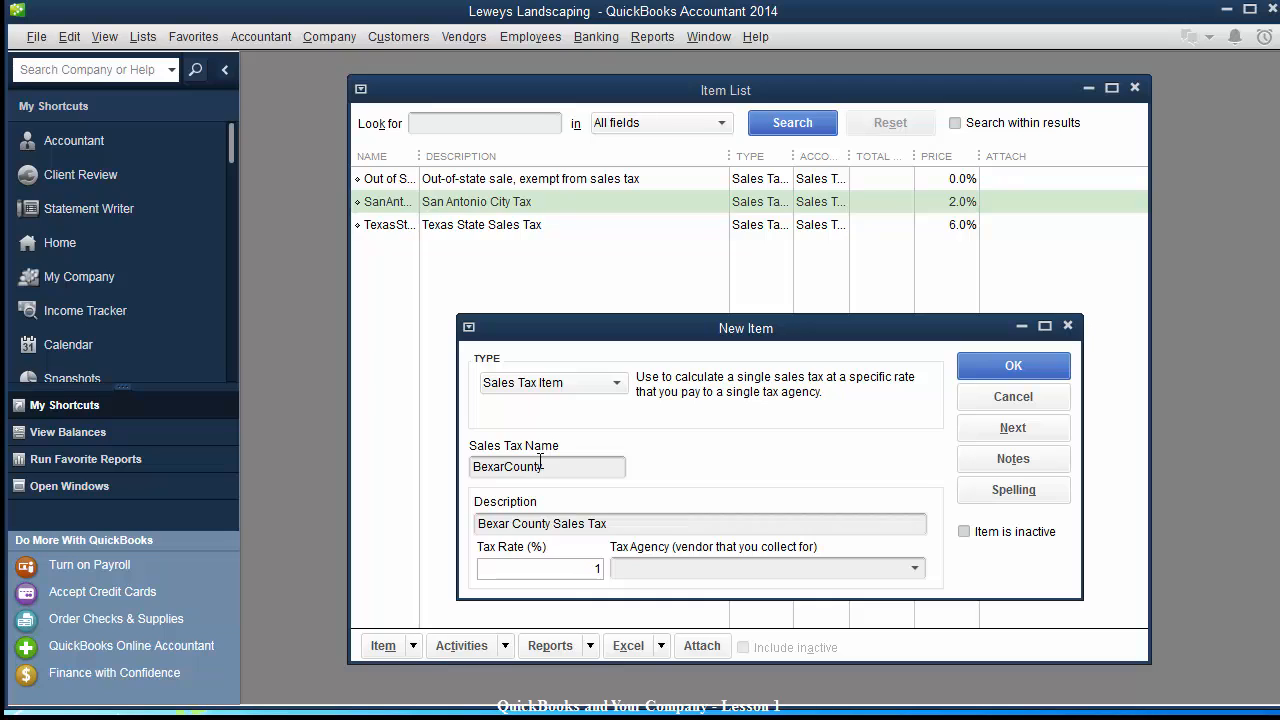
text(.0%)
key(Tab)
text(Tex)
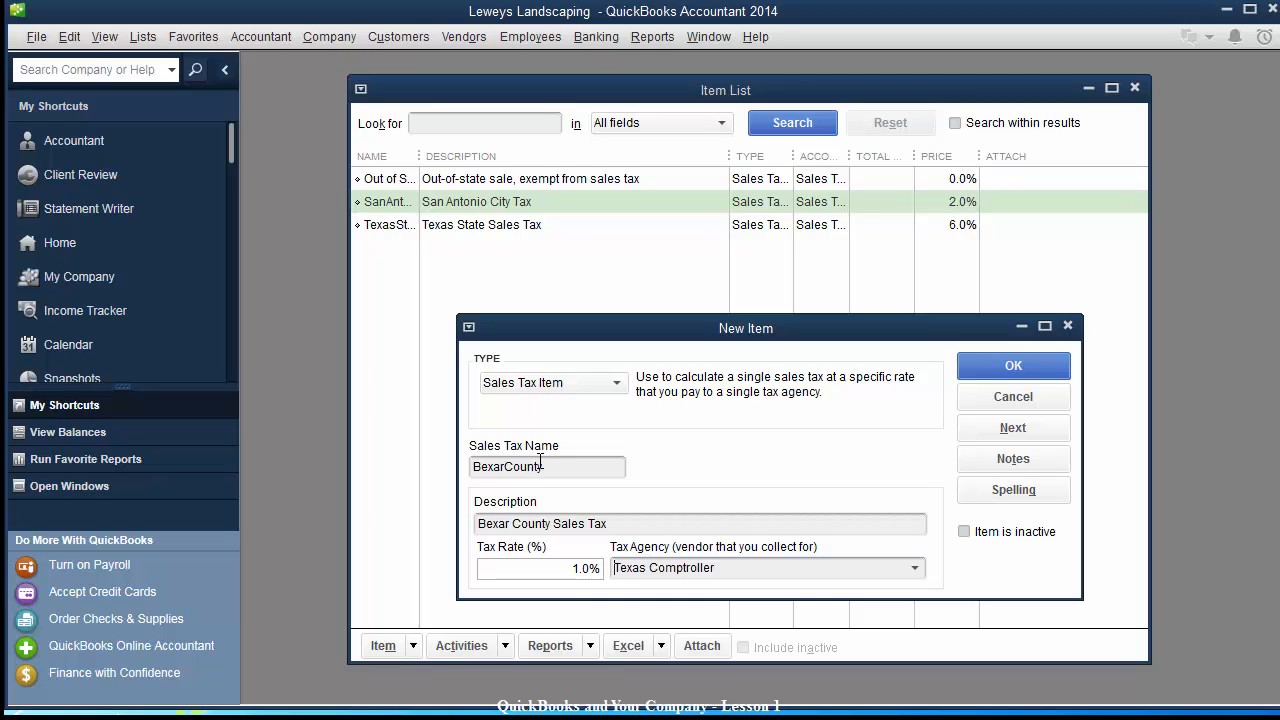
key(Tab)
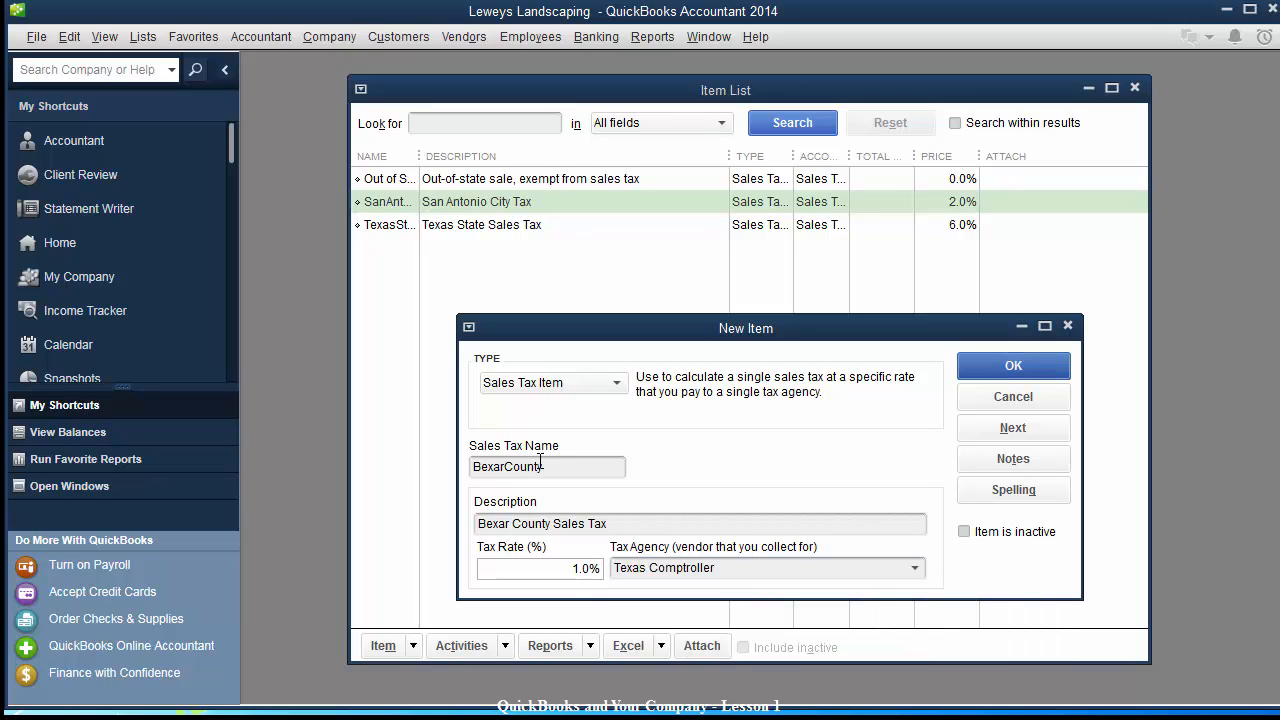
click(984, 370)
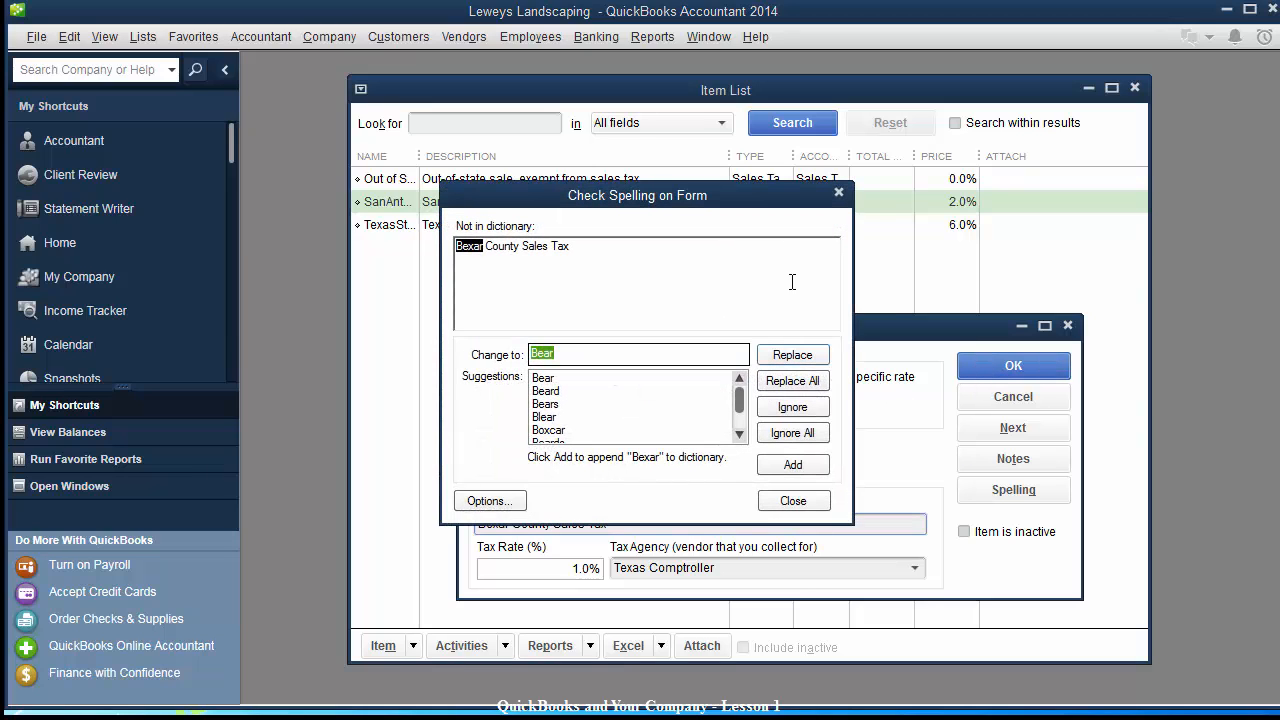
click(782, 503)
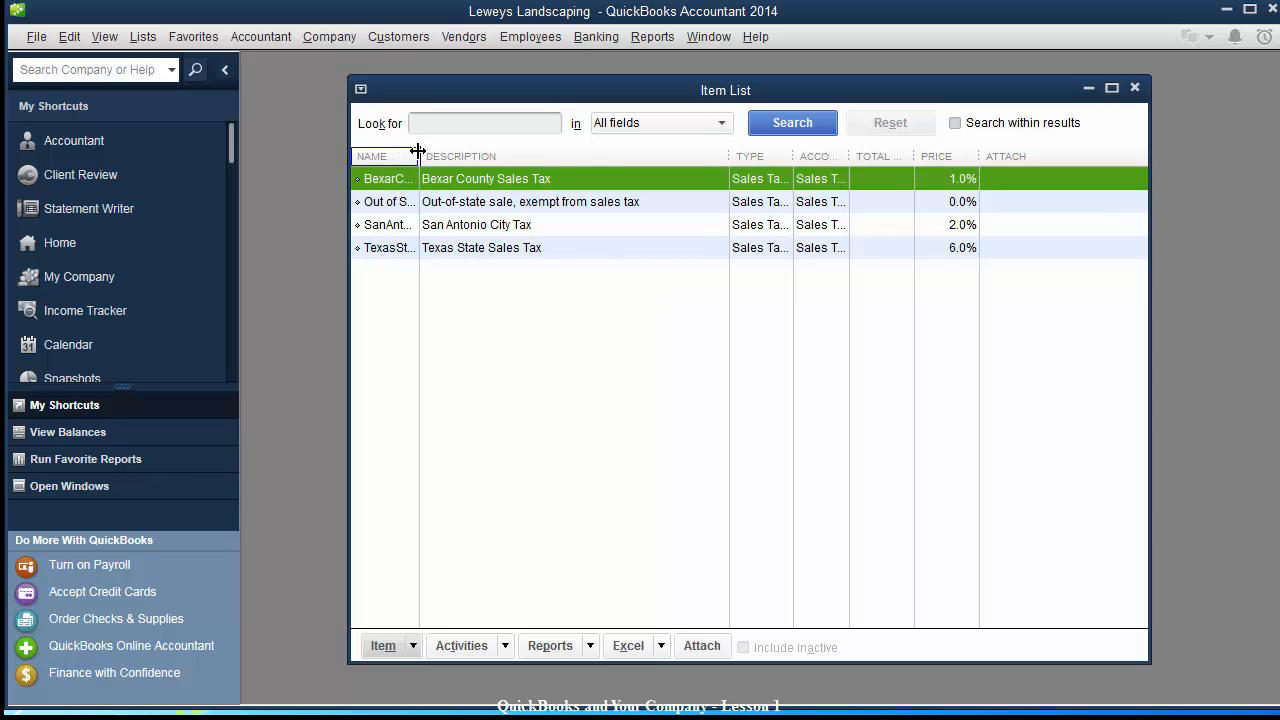
Widen the NAME, ACCOUNT and TYPE columns so full names and 'Sales Tax Item' show.
drag(418, 150, 491, 146)
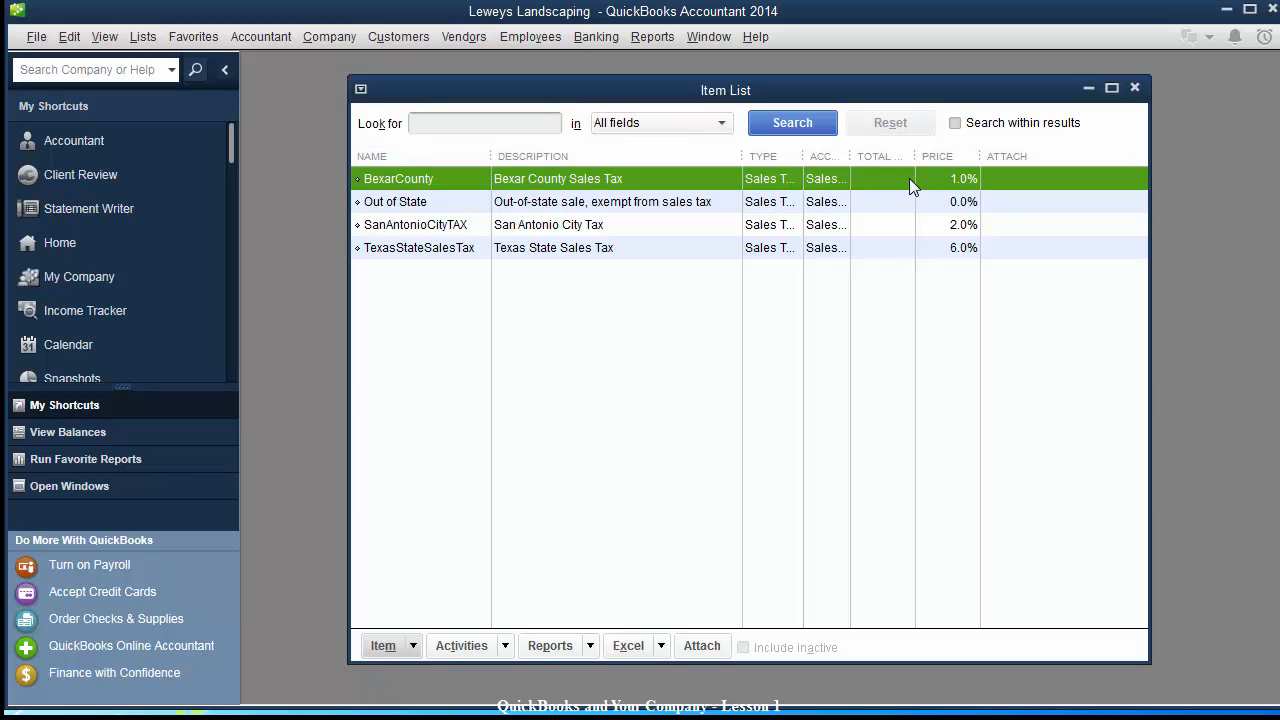
drag(847, 158, 903, 150)
drag(809, 161, 835, 154)
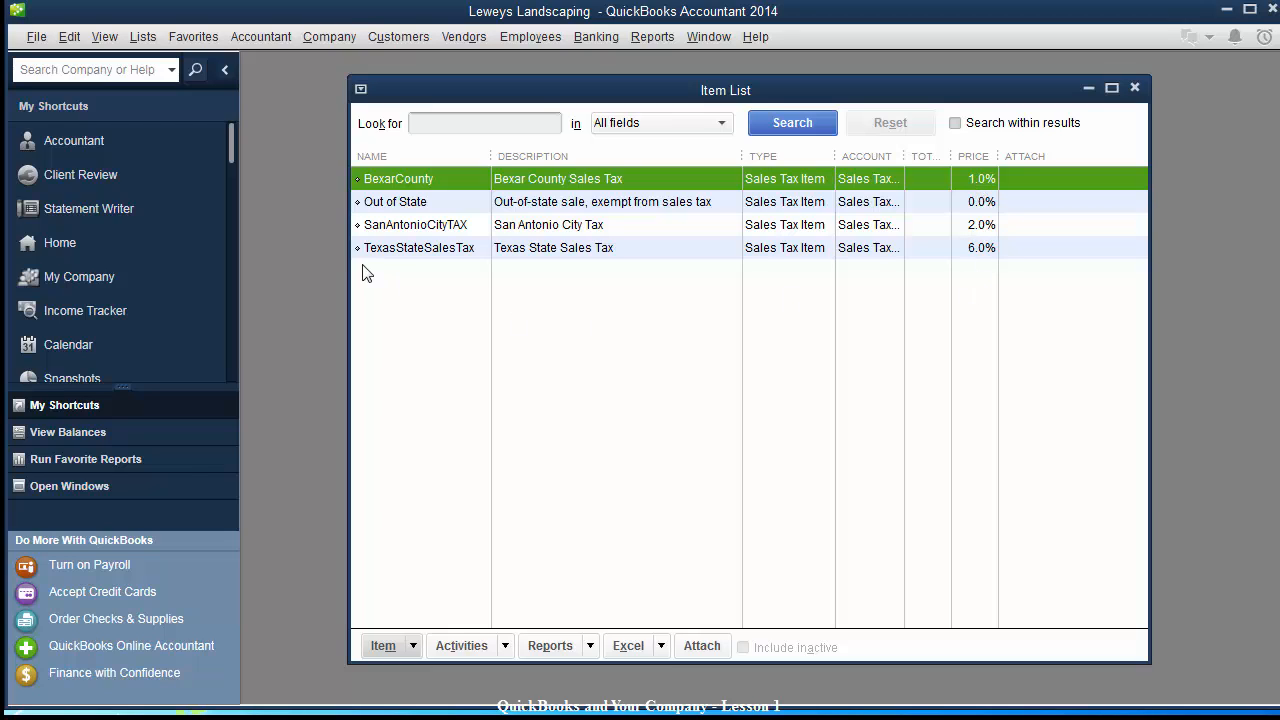
click(390, 288)
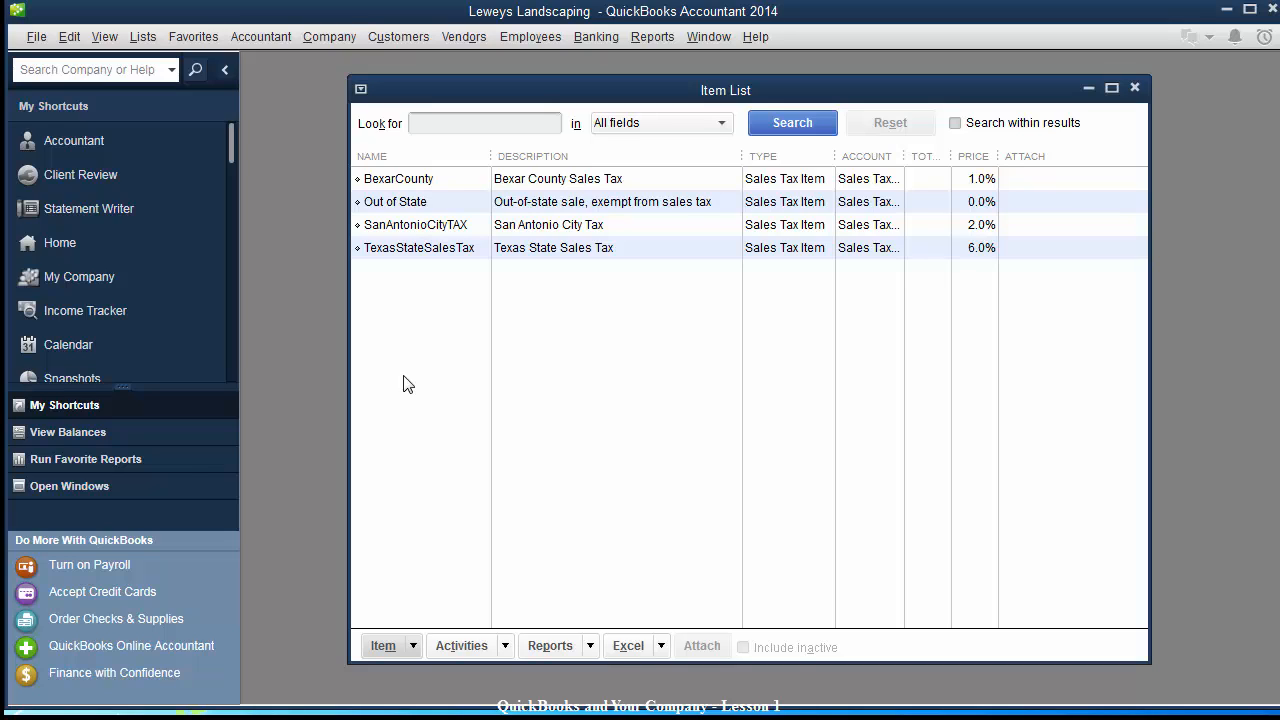
Review the TexasStateSalesTax, SanAntonioCityTAX, Out of State and BexarCounty tax items in the Item List.
drag(546, 91, 538, 92)
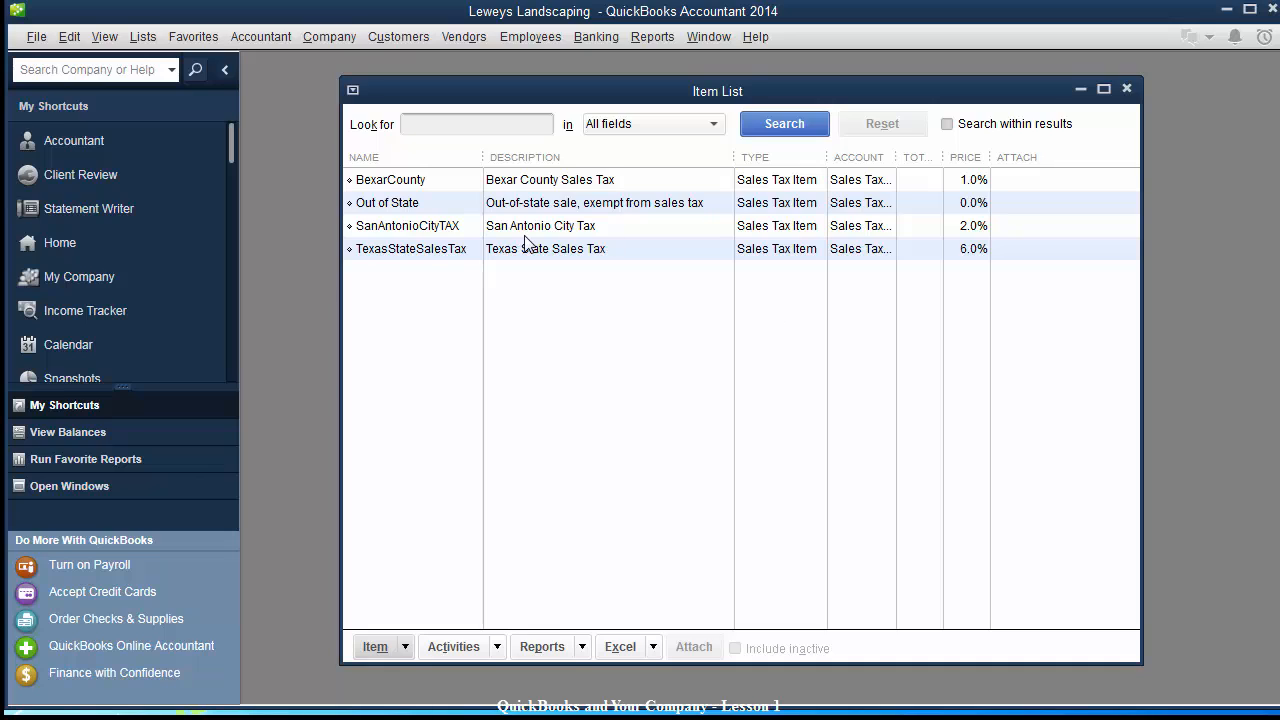
click(424, 258)
click(424, 228)
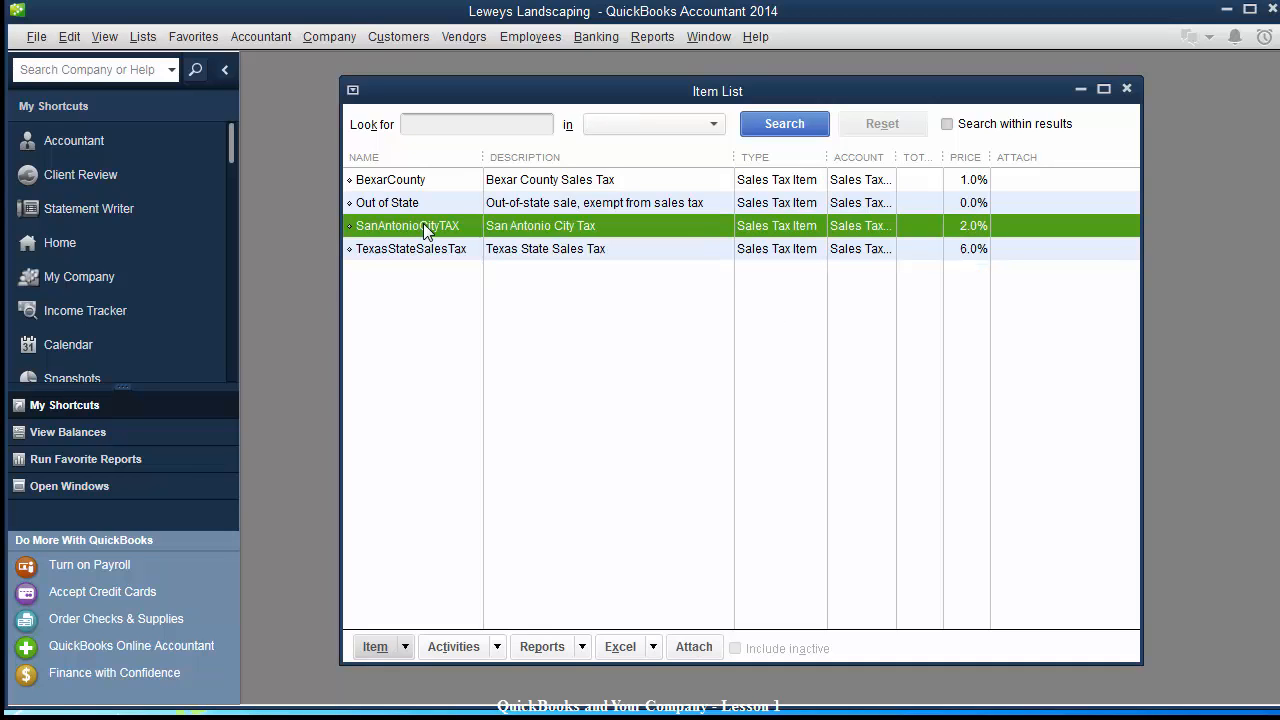
click(424, 203)
click(436, 182)
click(432, 204)
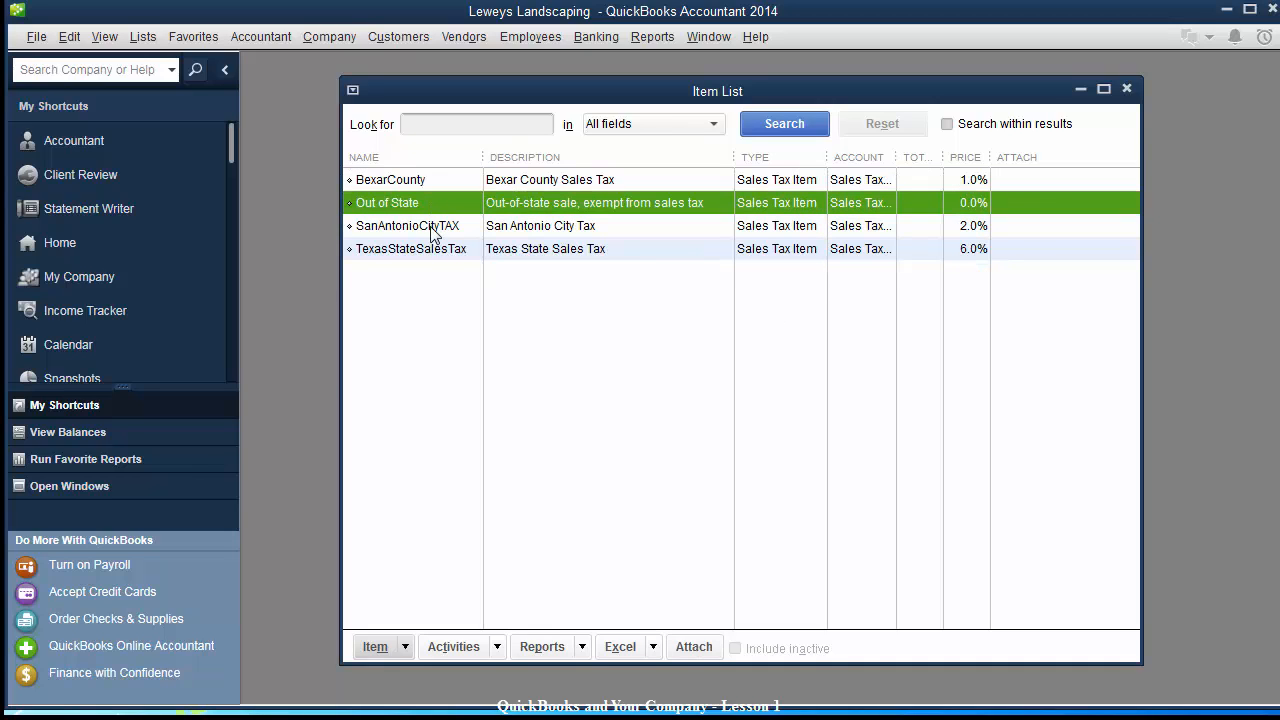
click(432, 227)
click(425, 249)
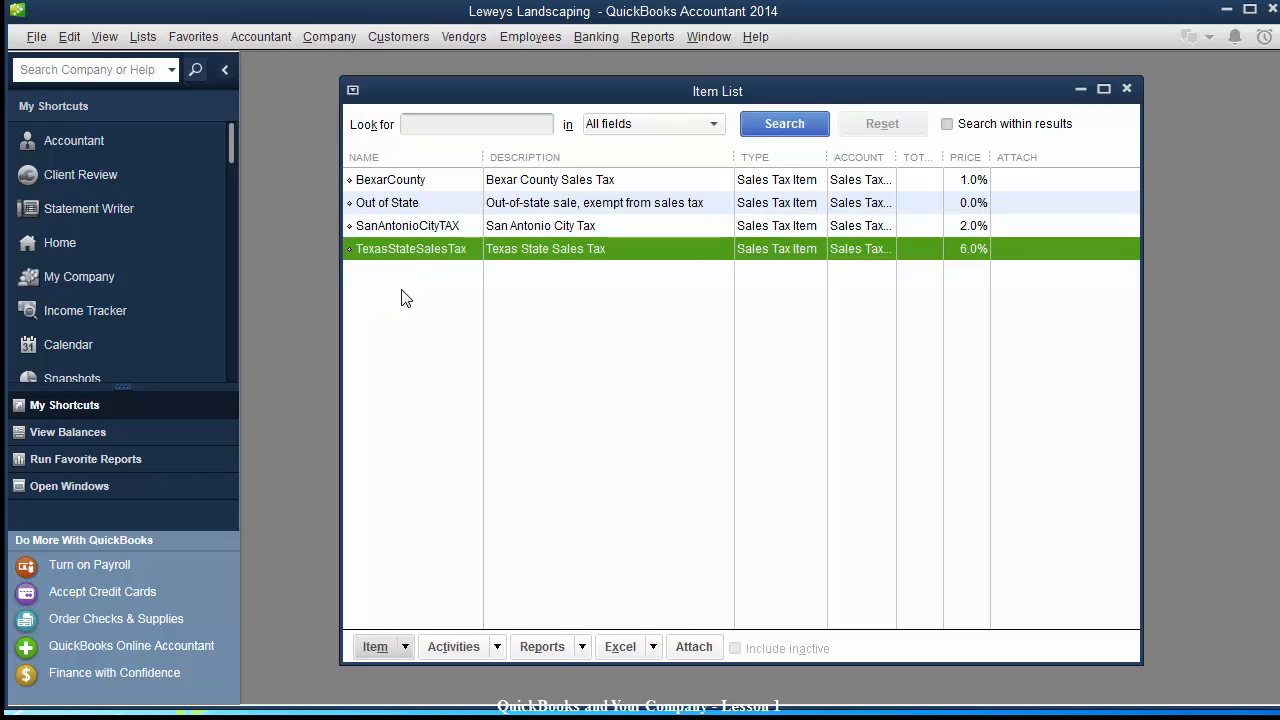
Start a new Sales Tax Group item named TexasSanAntonioBexasSalesTax.
click(372, 648)
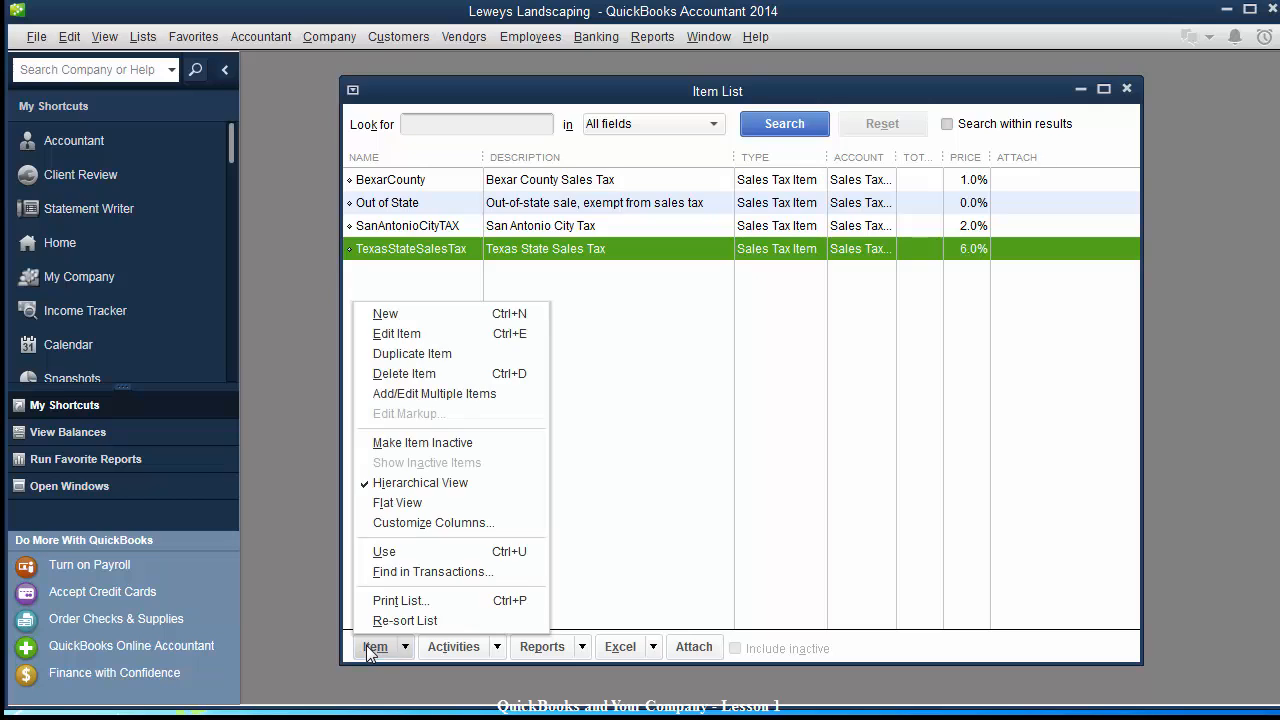
click(414, 316)
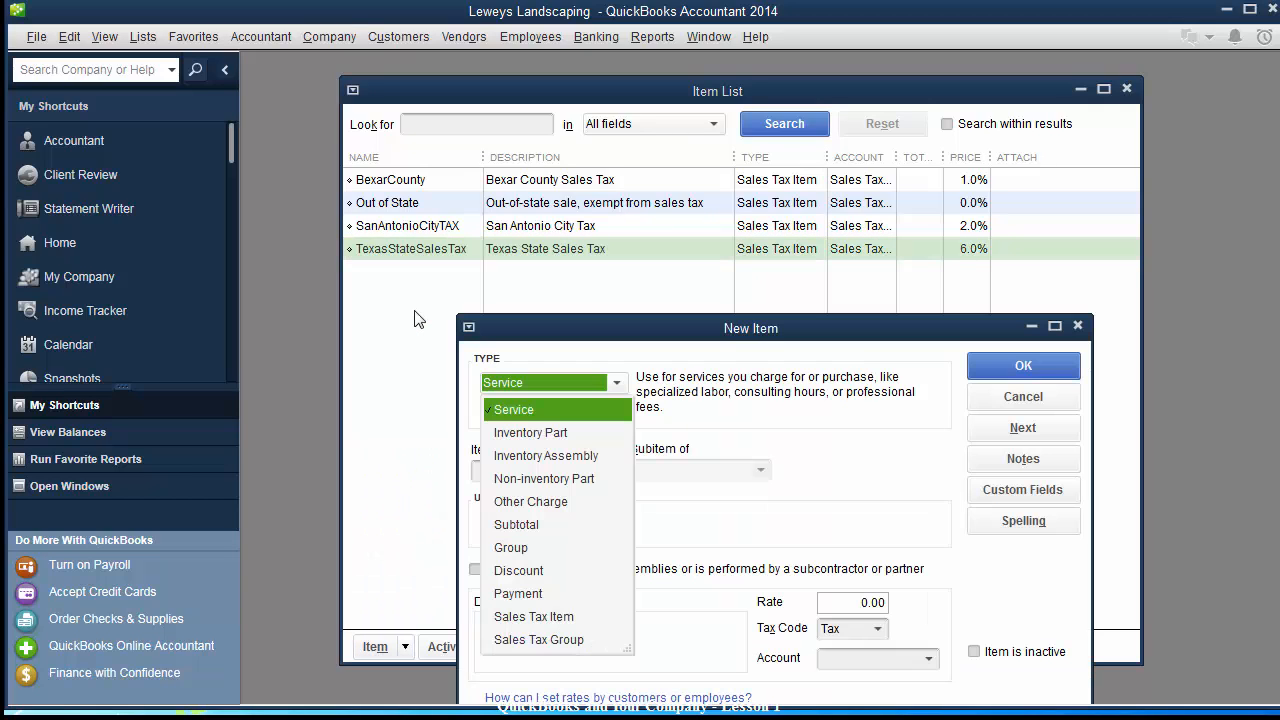
click(517, 640)
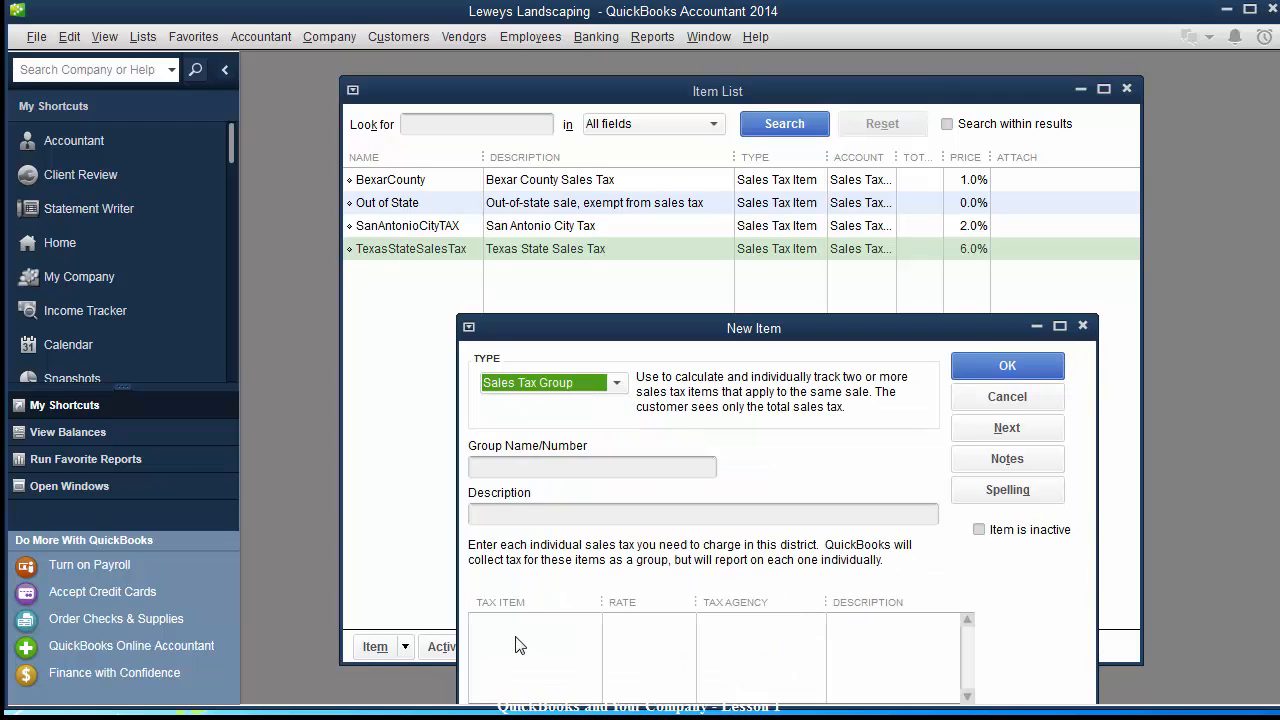
click(545, 465)
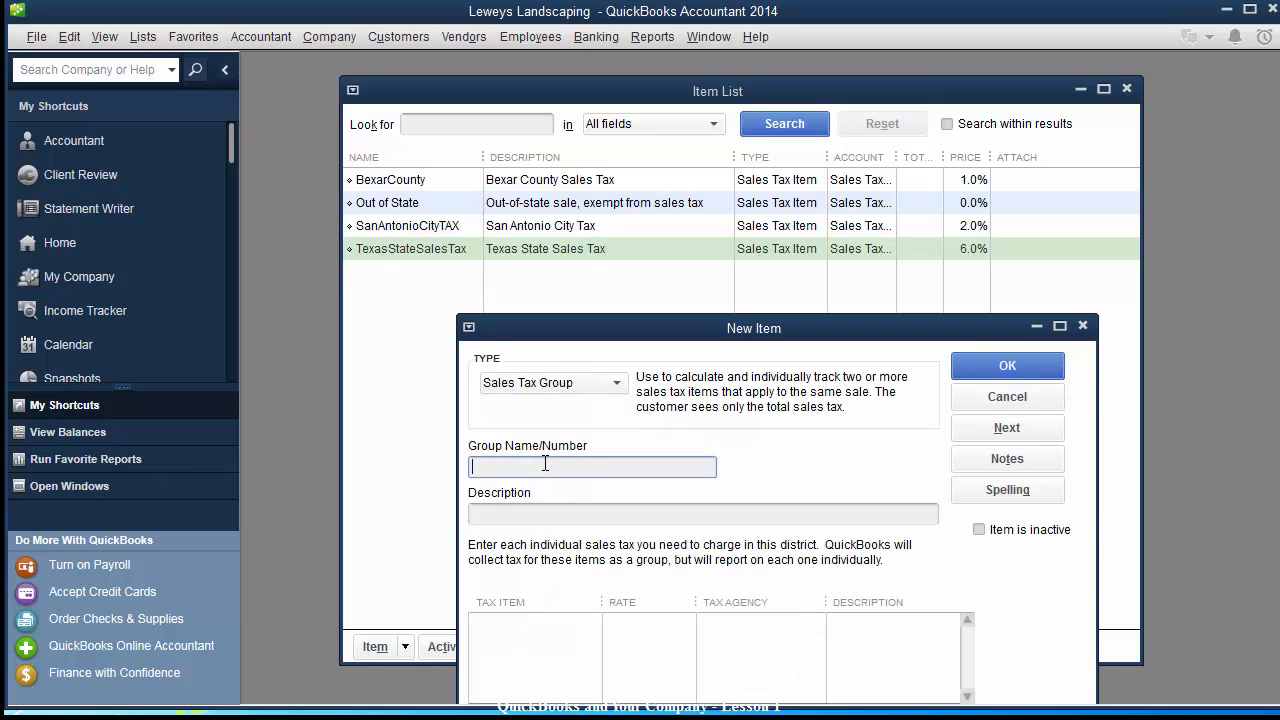
text(TexasSanAntonio)
text(Bexas)
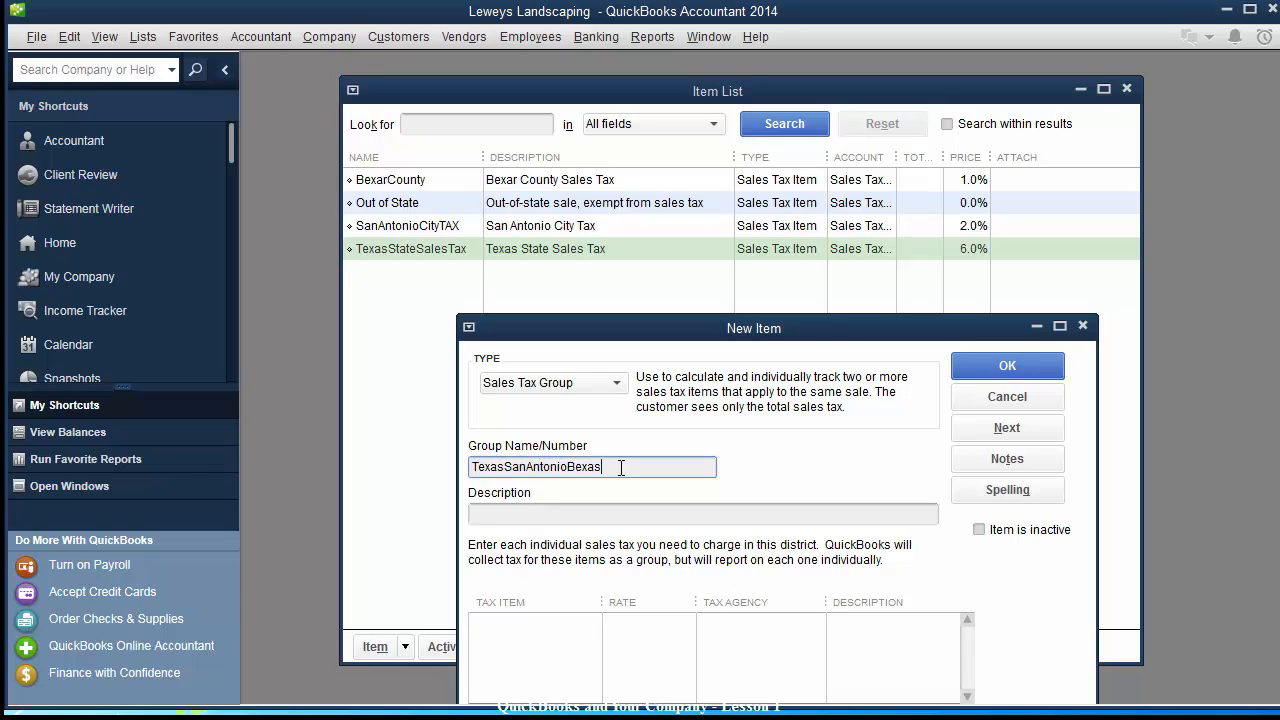
text(SalesTax)
Give the group the description 'Texas, San Antonio, Bexas Cnty'.
drag(625, 328, 625, 252)
key(Tab)
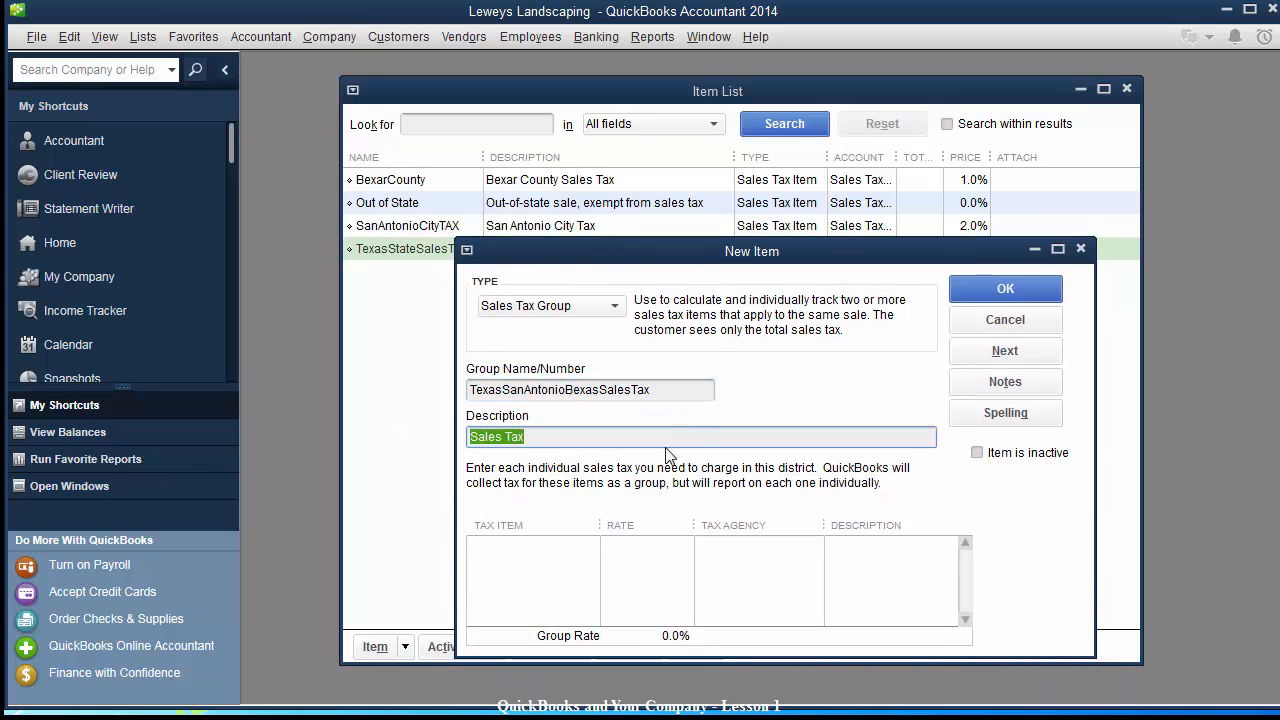
text(Texas, Santon)
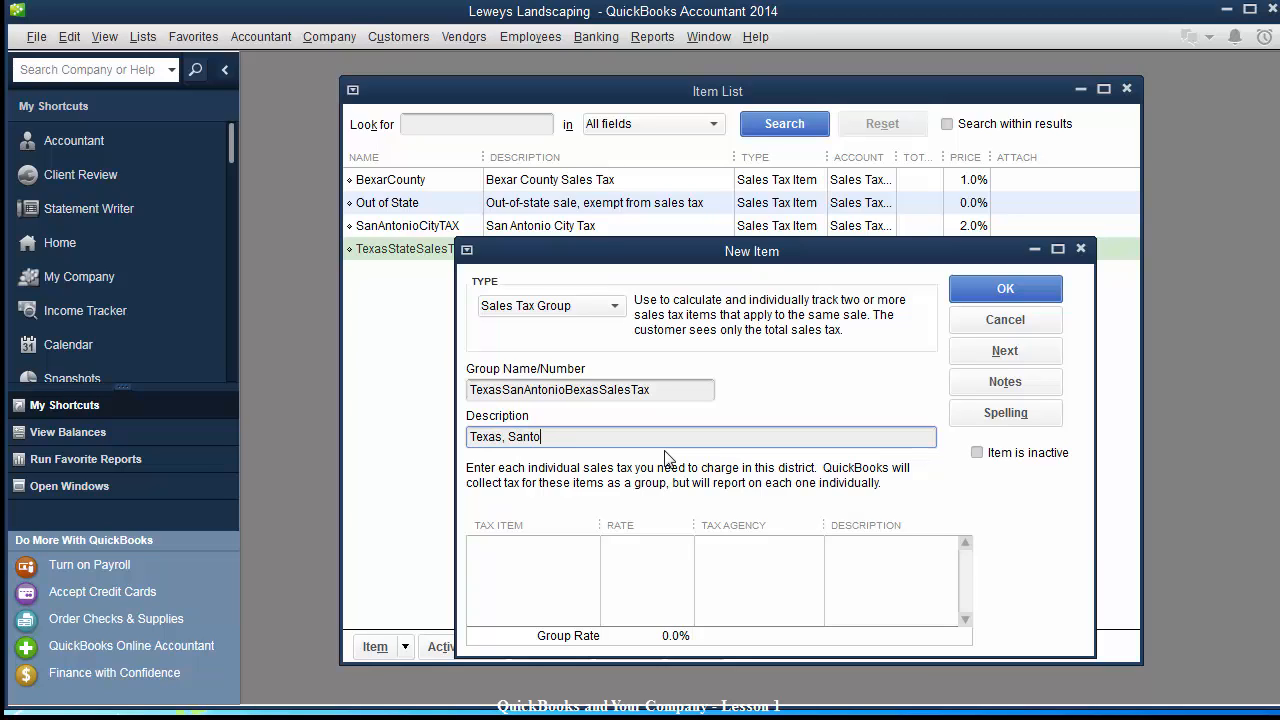
key(BackSpace)
key(BackSpace)
text(n Antonio, Bexas Cn)
key(Tab)
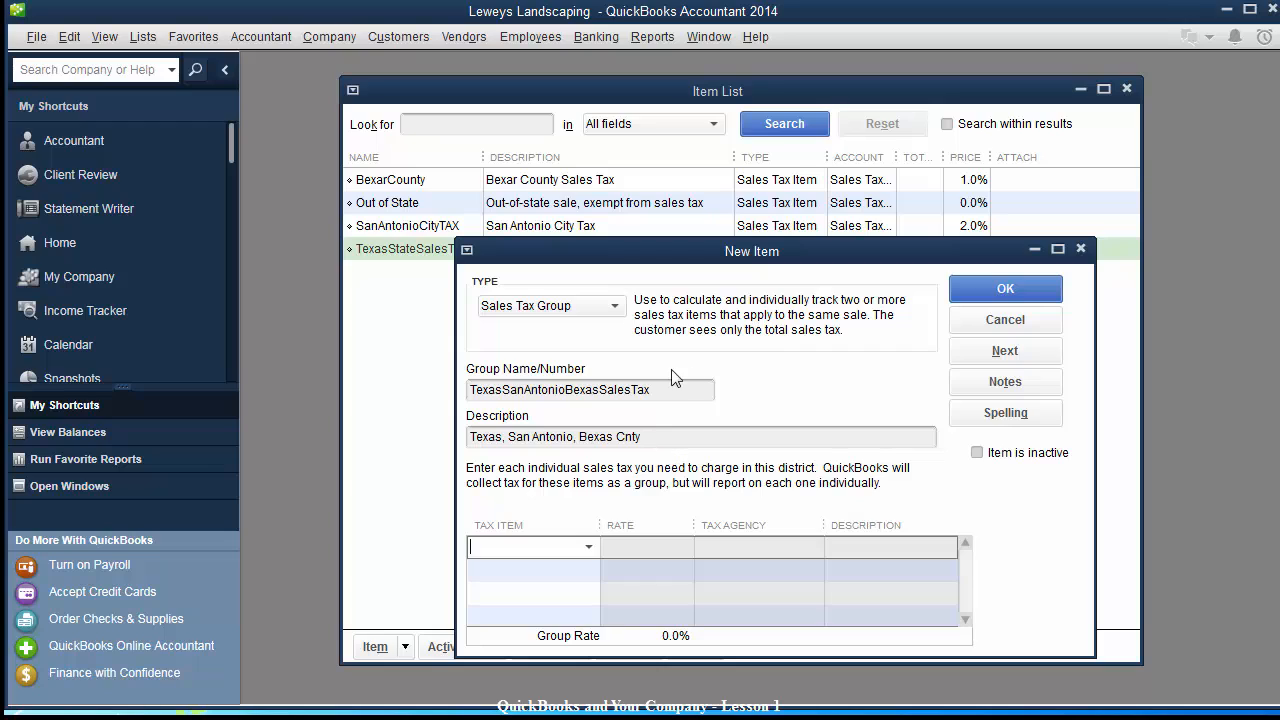
Add TexasStateSalesTax, SanAntonioCityTAX and BexarCounty to the group, save it and skip spell check.
click(590, 549)
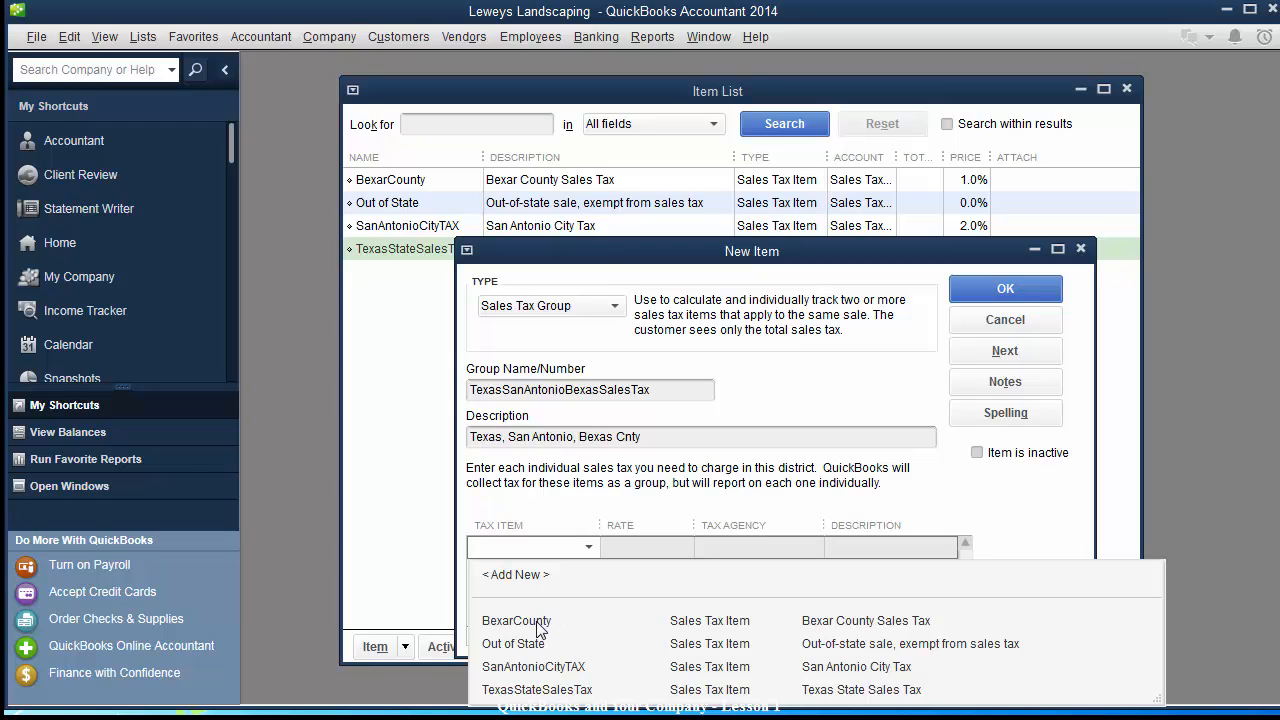
click(521, 694)
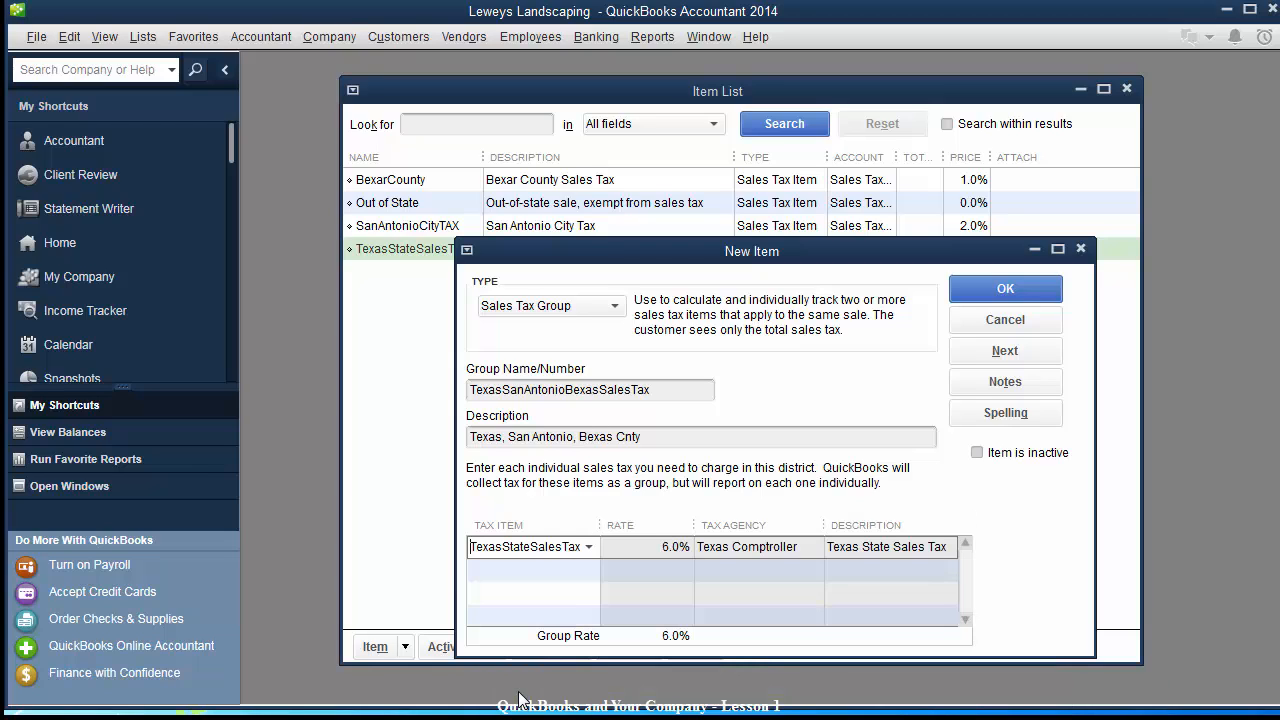
click(584, 572)
click(590, 572)
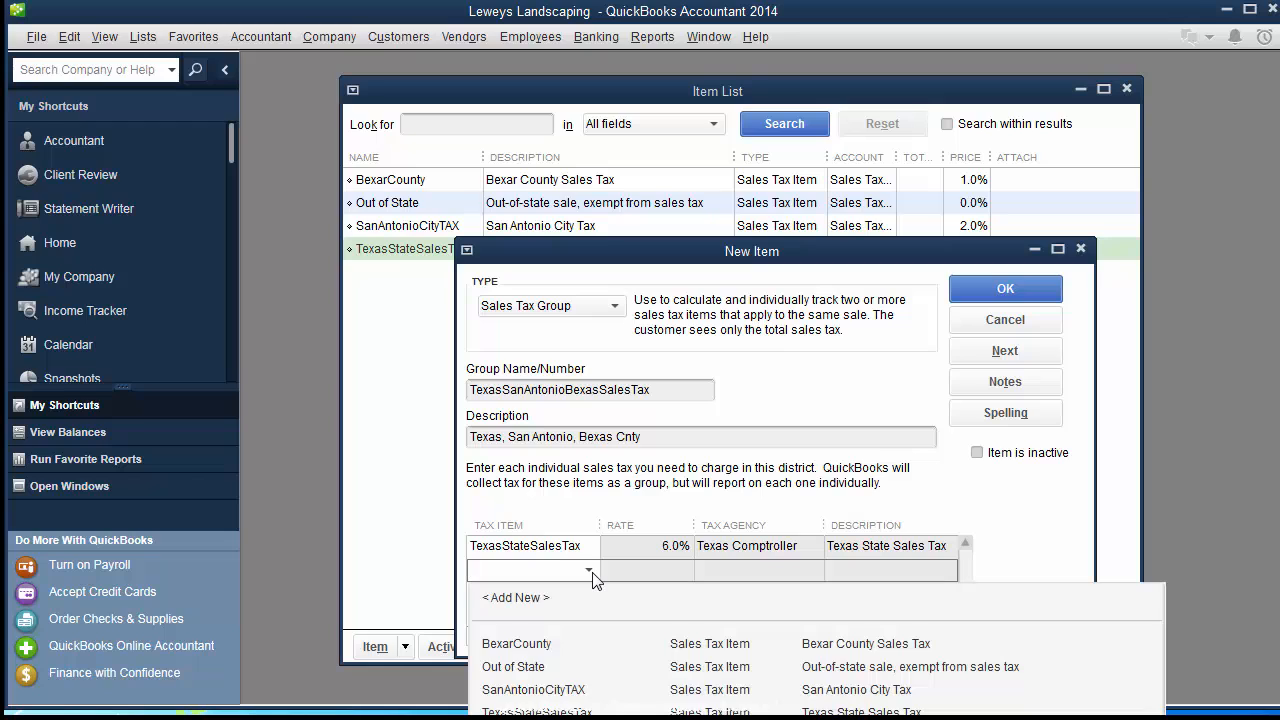
click(543, 689)
click(578, 594)
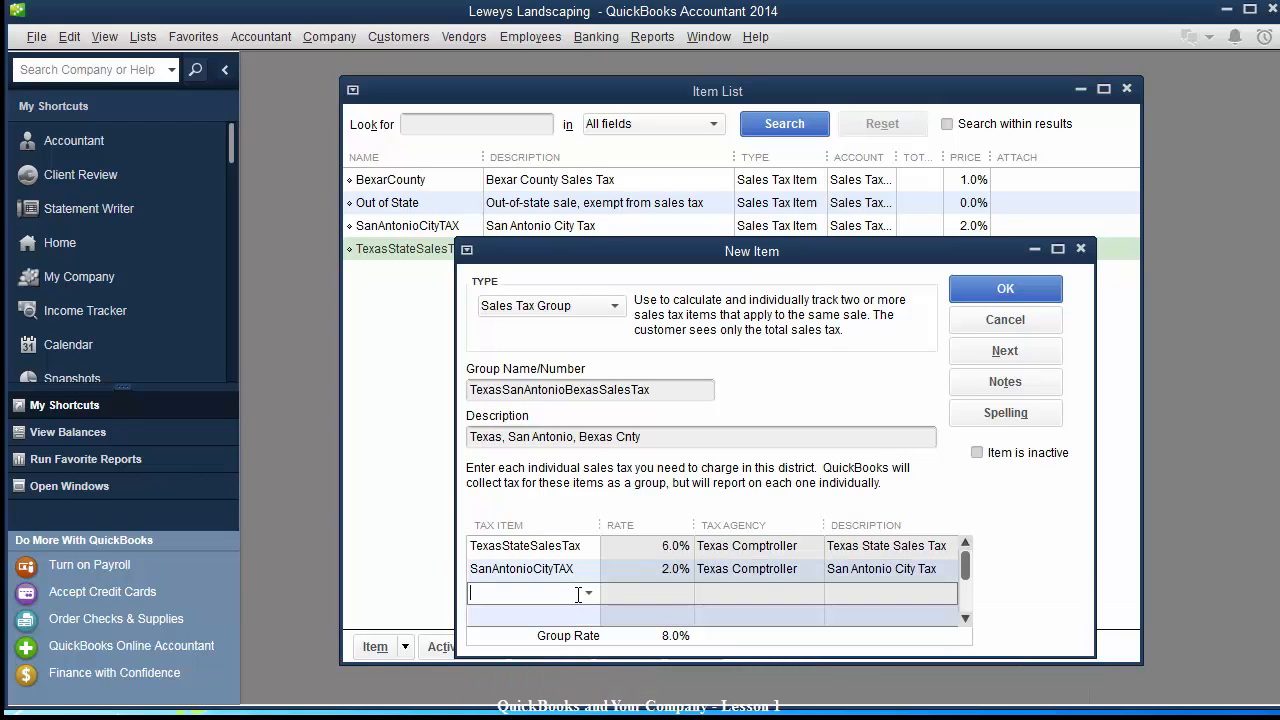
click(589, 593)
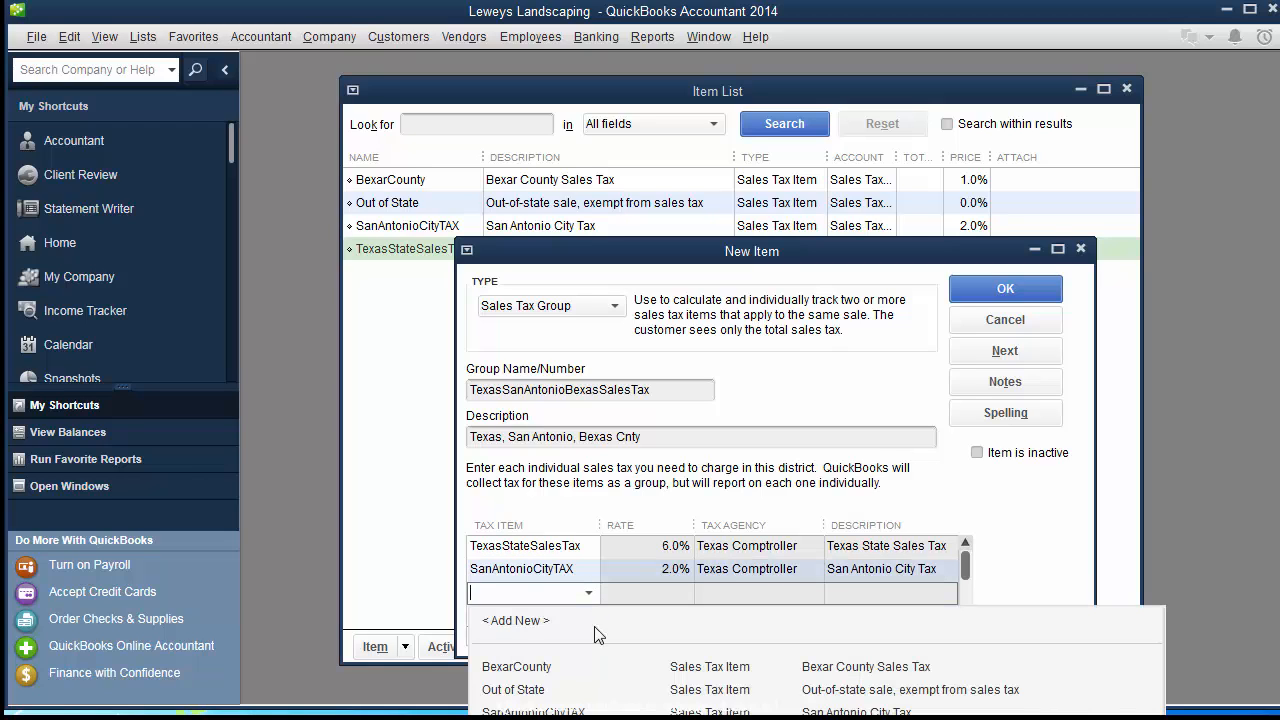
click(541, 667)
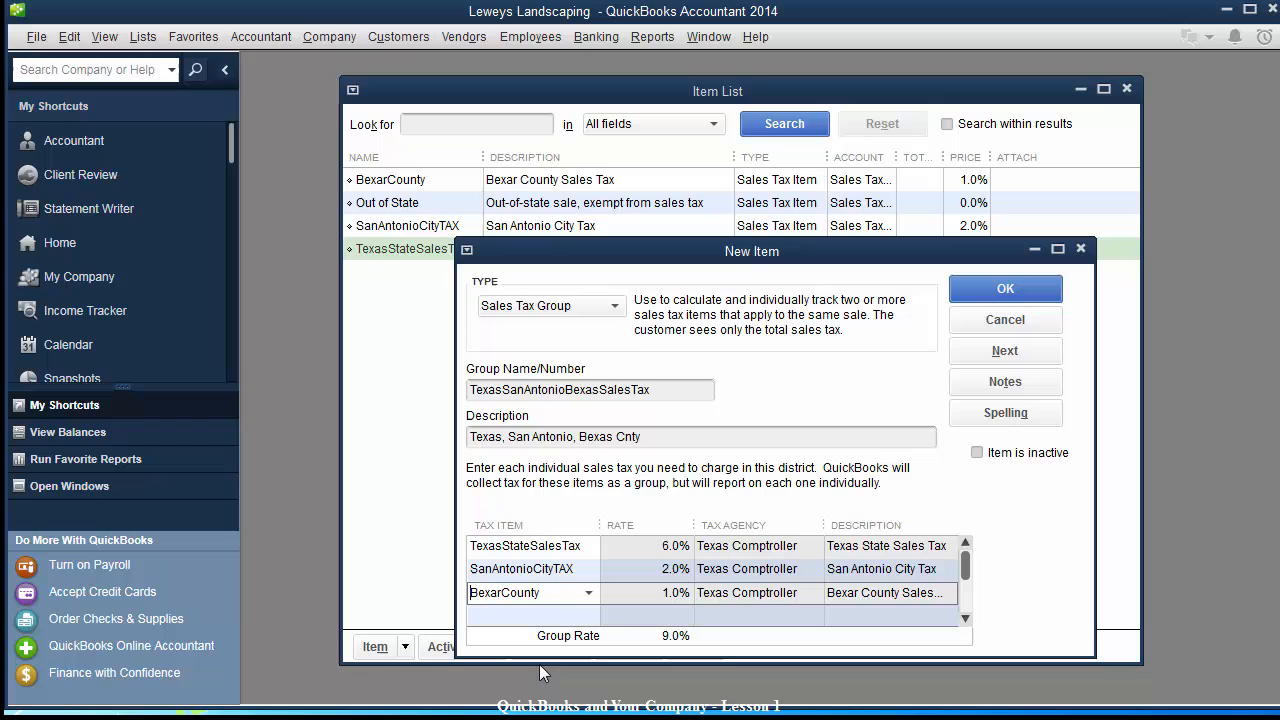
click(1005, 289)
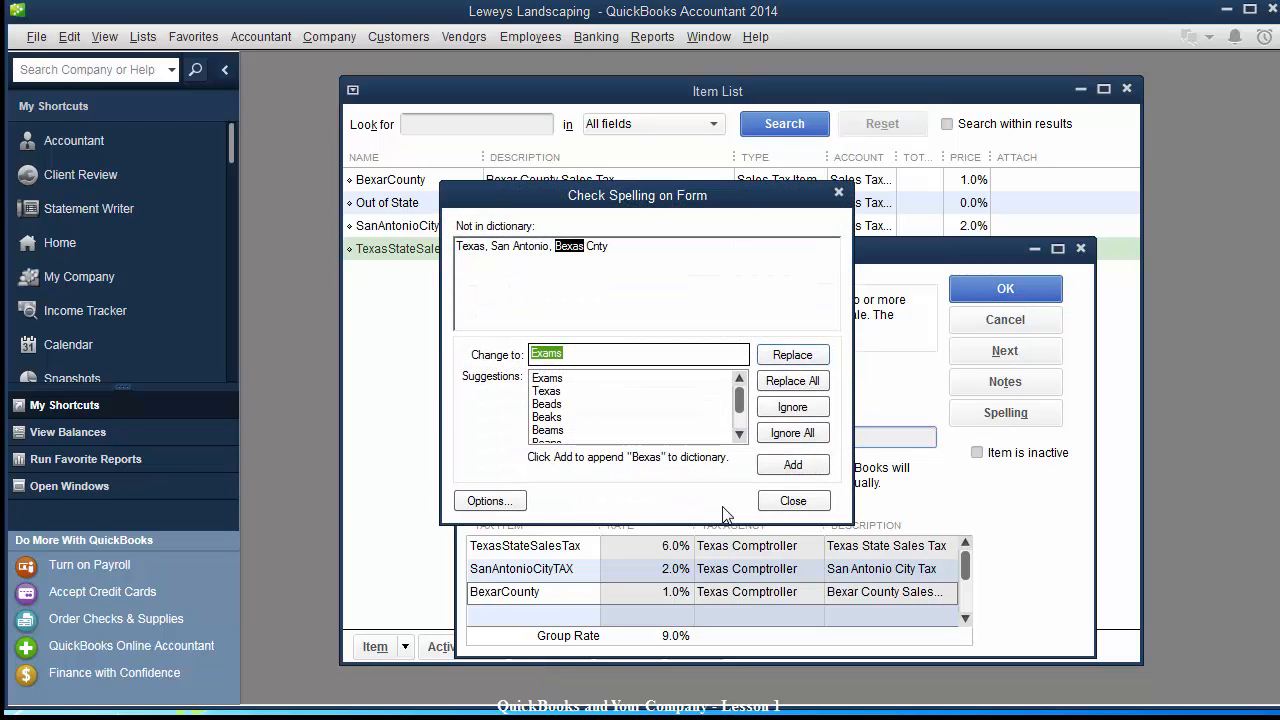
click(792, 501)
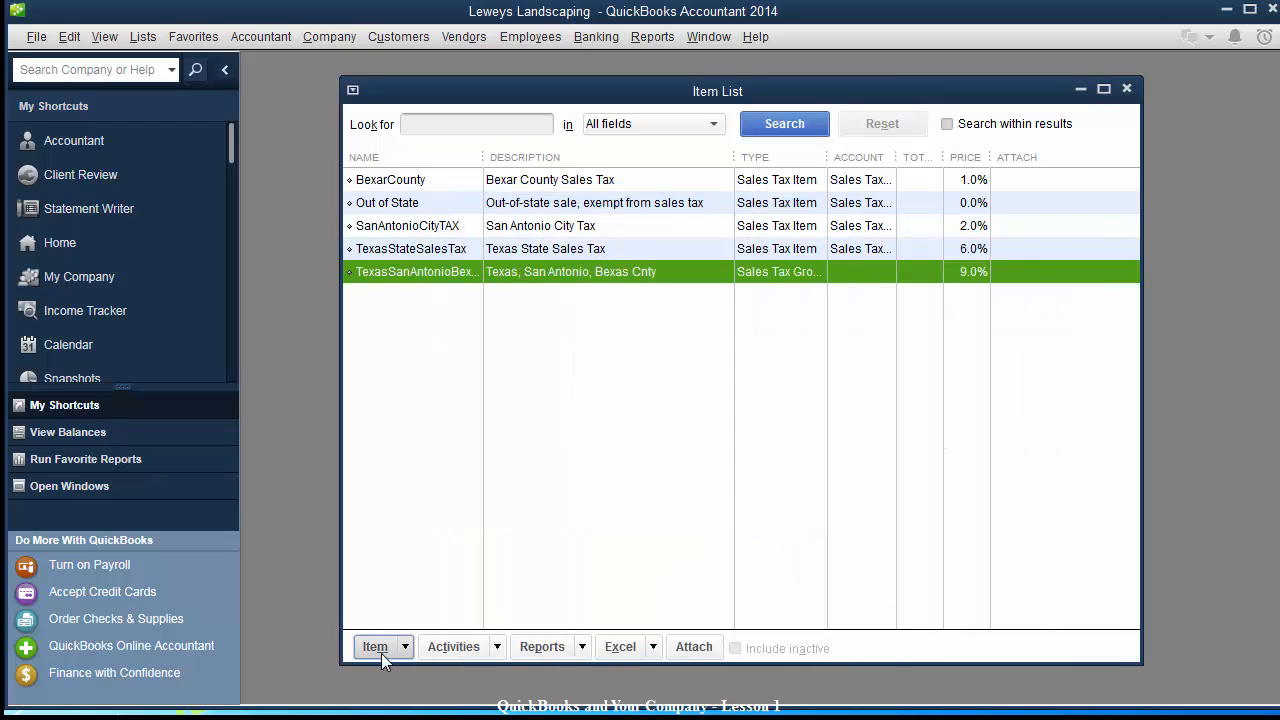
Start a new Sales Tax Group named TexasBexarCnty, described 'Texas, Bexar County'.
click(375, 648)
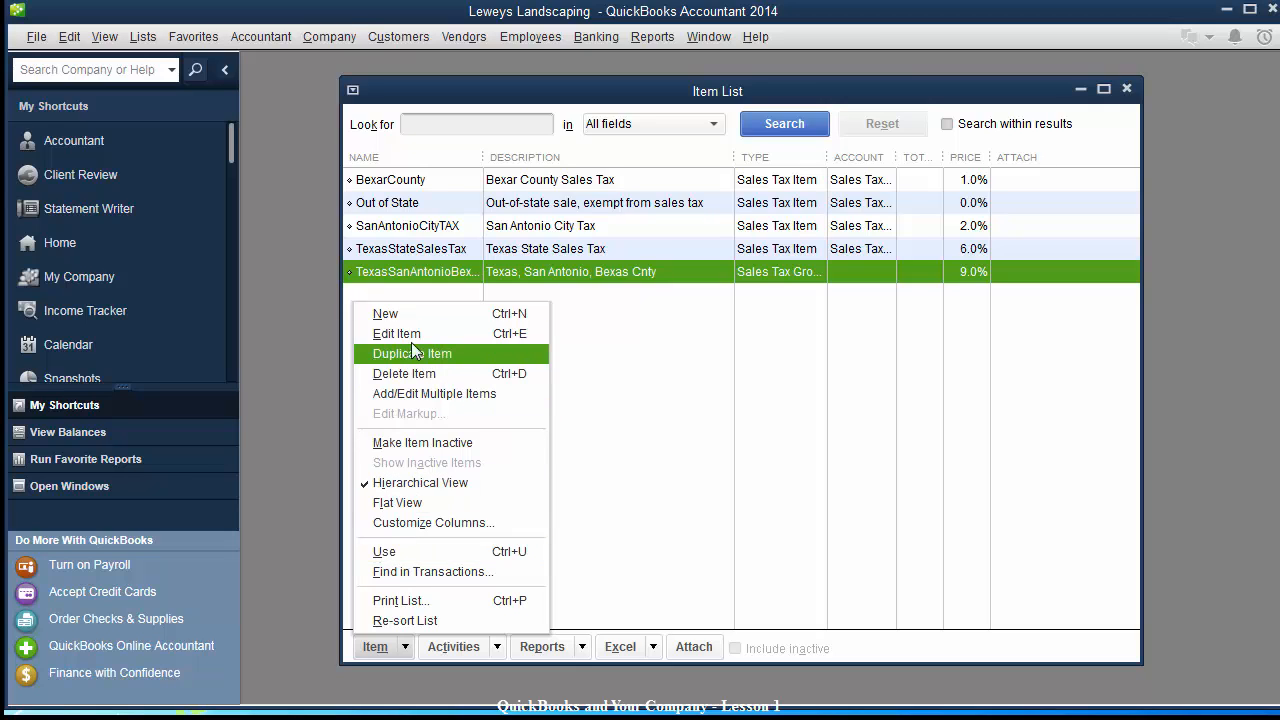
click(407, 314)
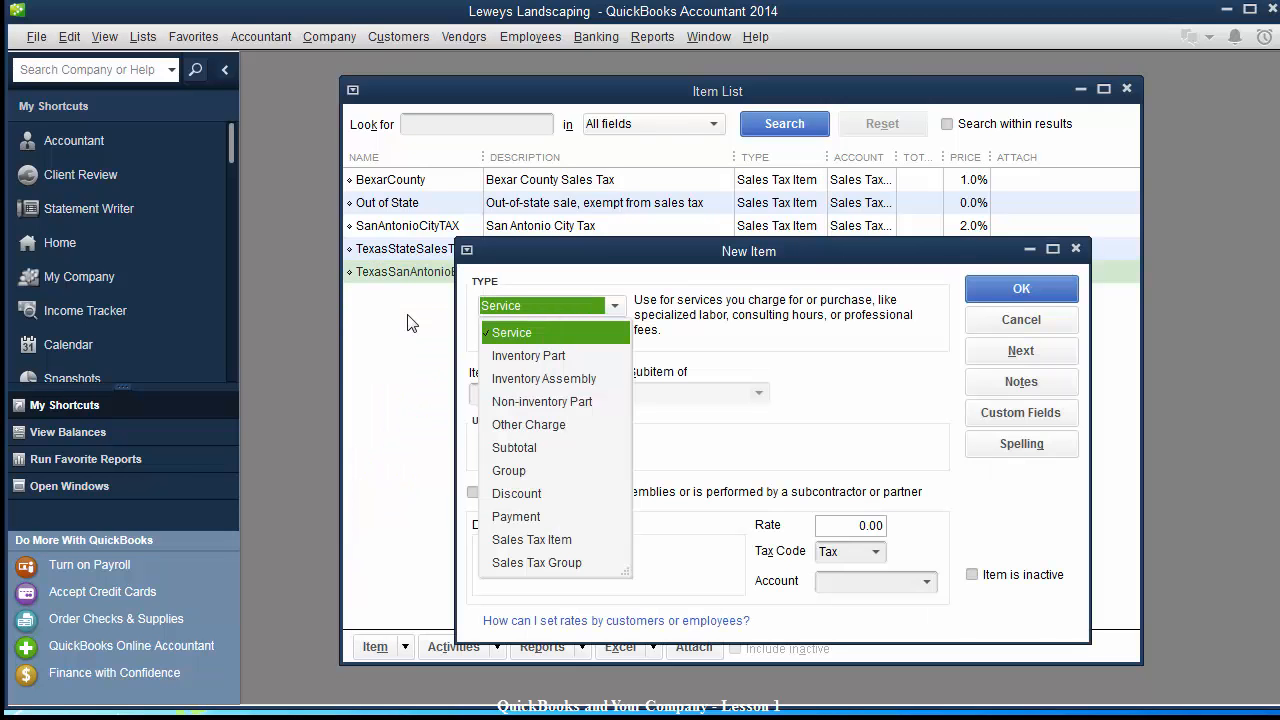
click(519, 566)
click(607, 391)
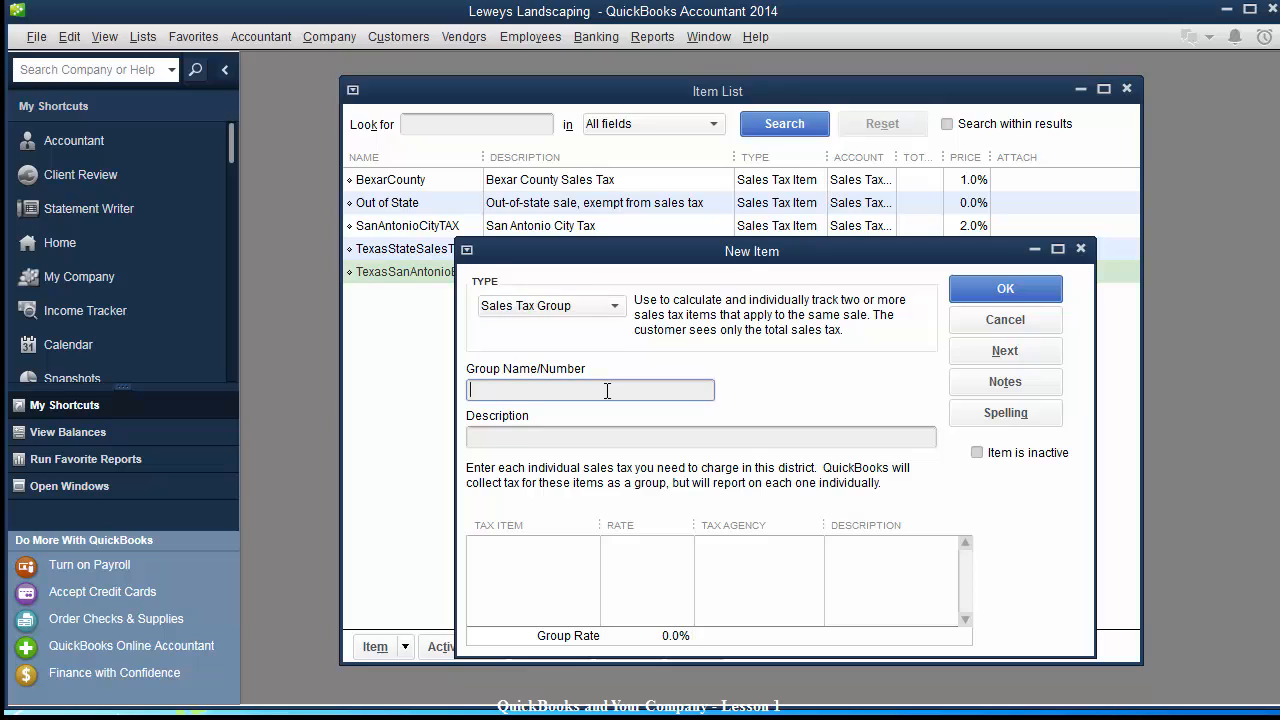
text(TexasBexarCnty)
key(Tab)
text(Texas)
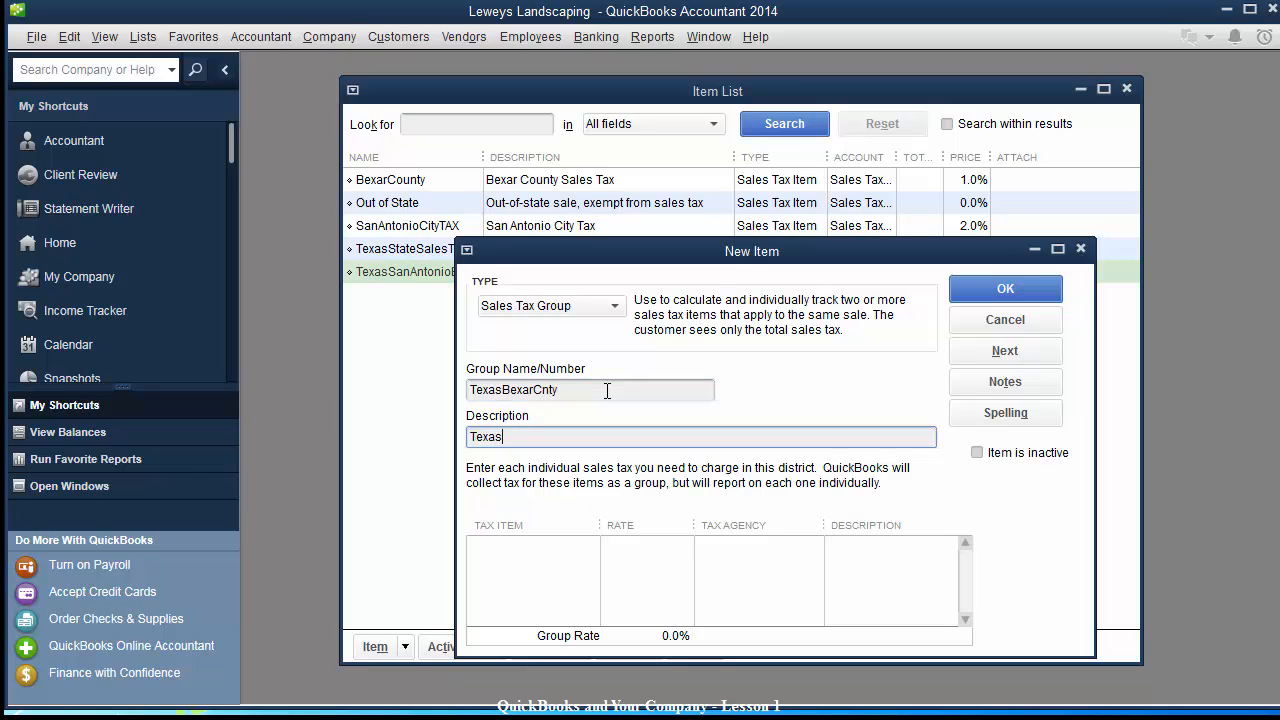
text(, Bexar County)
key(Tab)
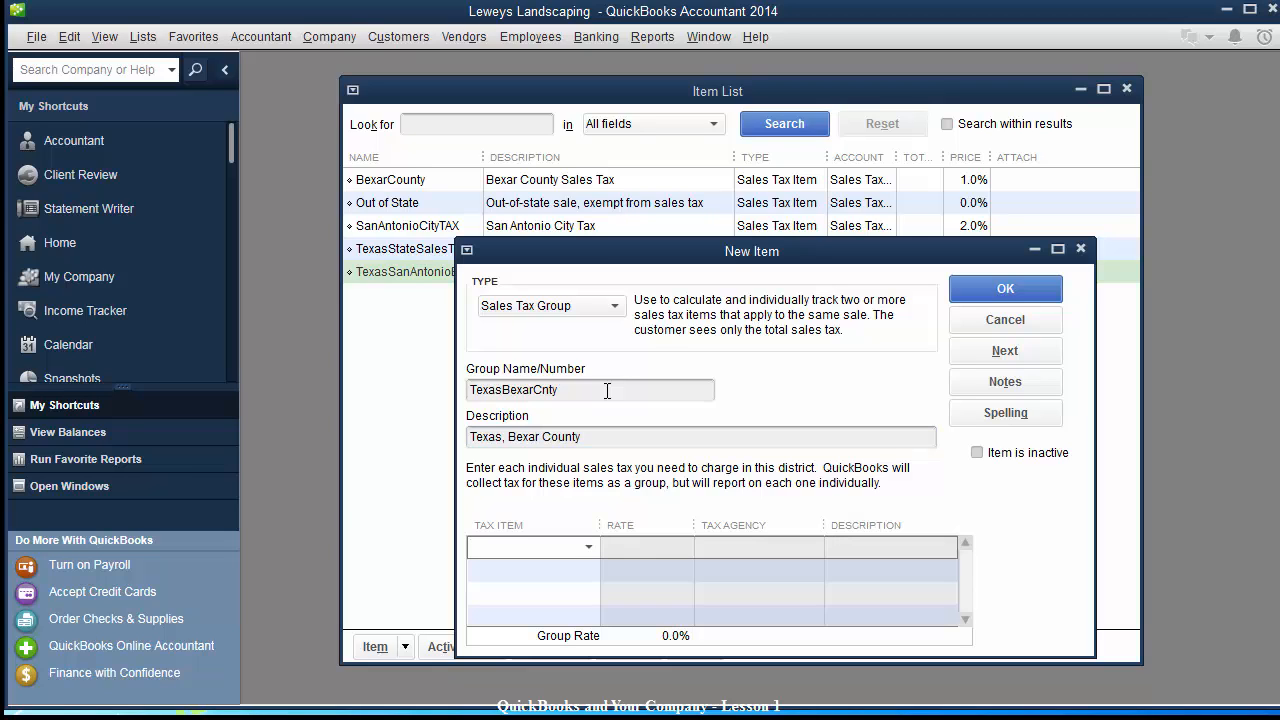
Fix the comma after 'Texas' in the group description.
drag(670, 260, 687, 230)
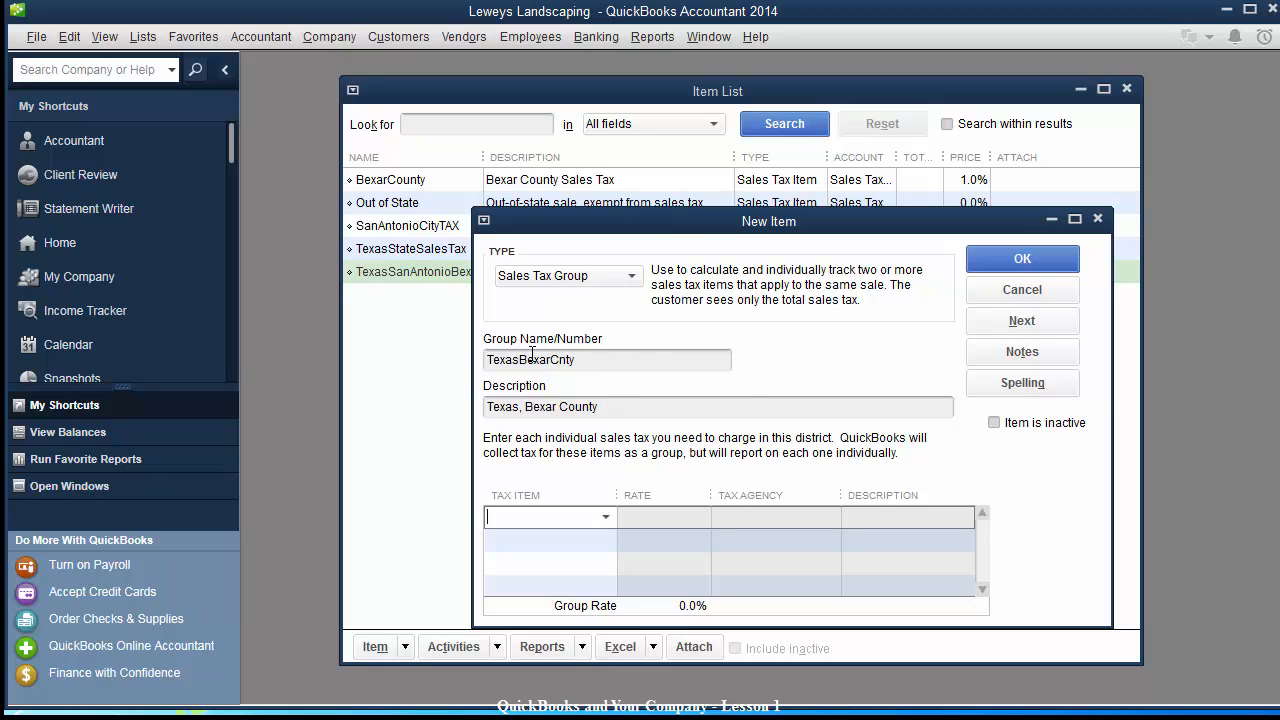
click(620, 409)
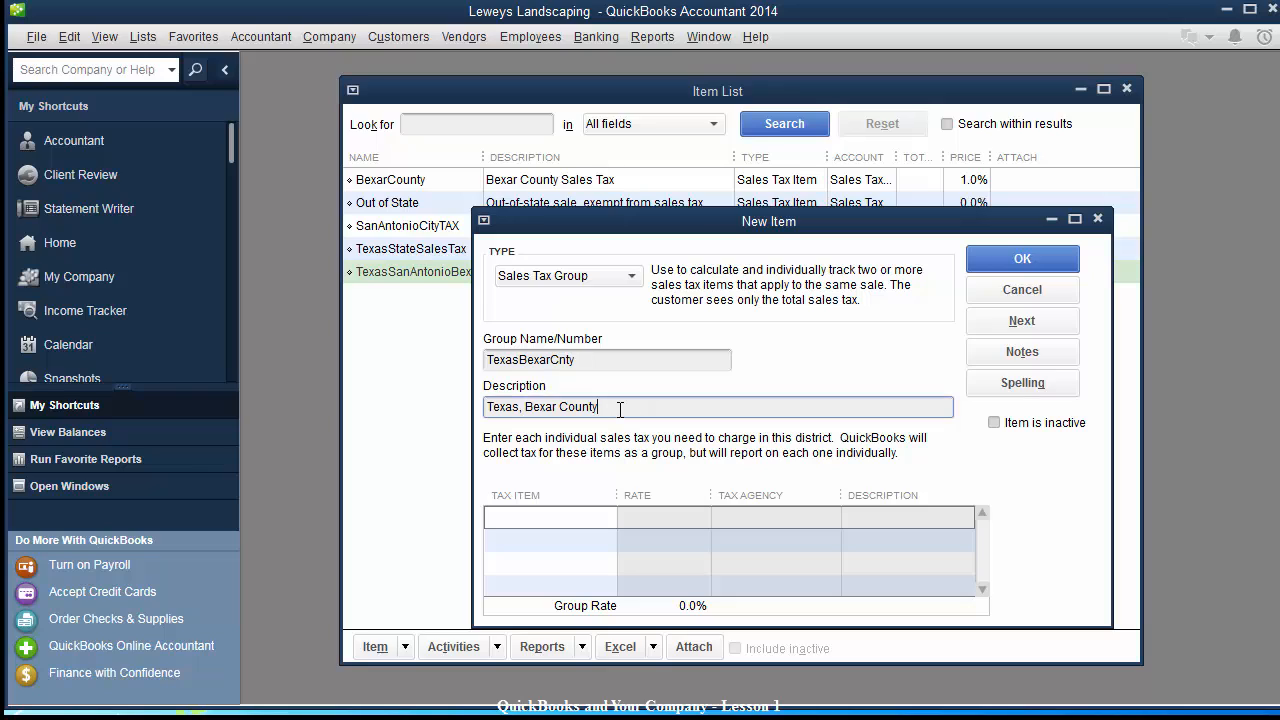
click(521, 407)
text(,)
Add TexasStateSalesTax and BexarCounty as the group's tax items, save it and skip spell check.
click(577, 518)
click(609, 518)
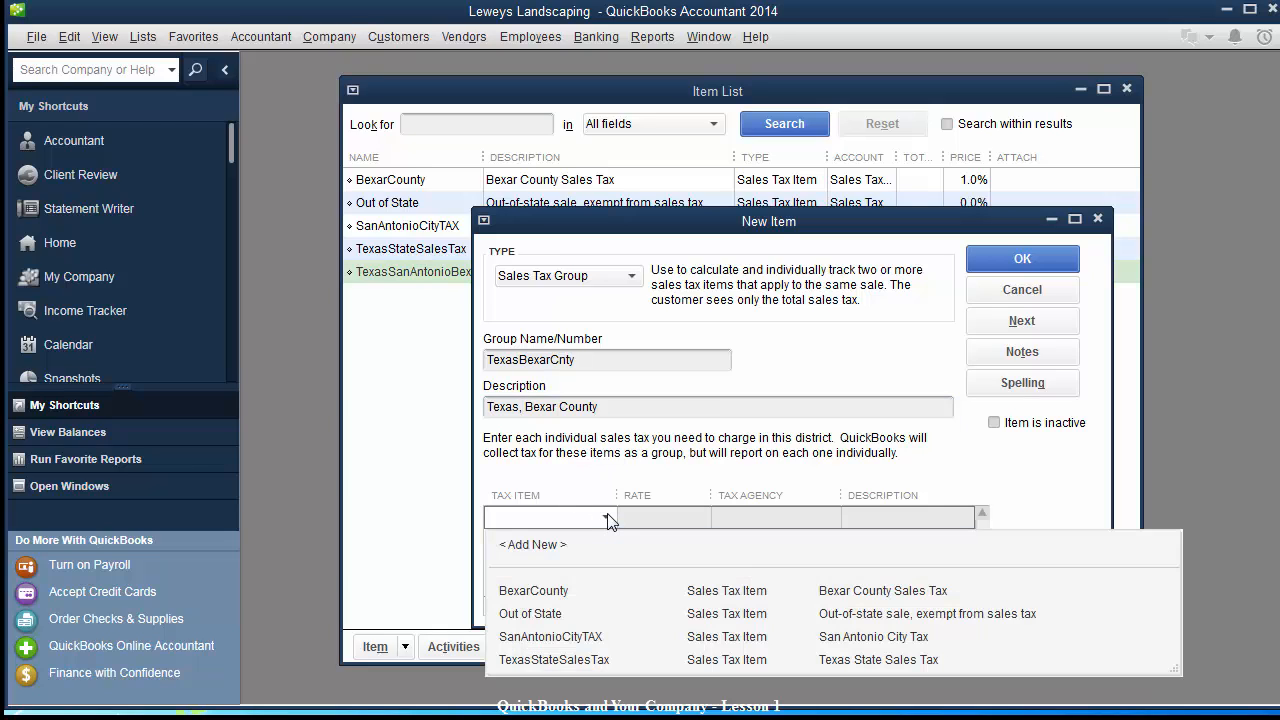
click(527, 660)
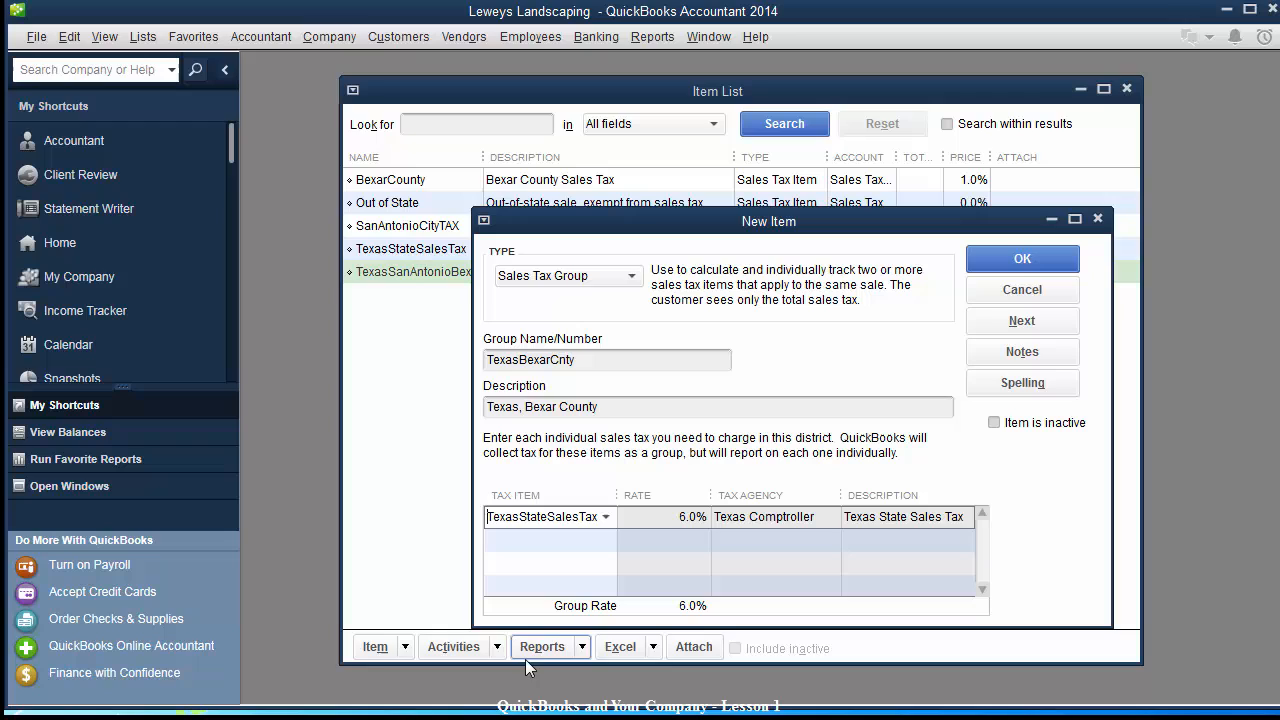
click(598, 541)
click(607, 540)
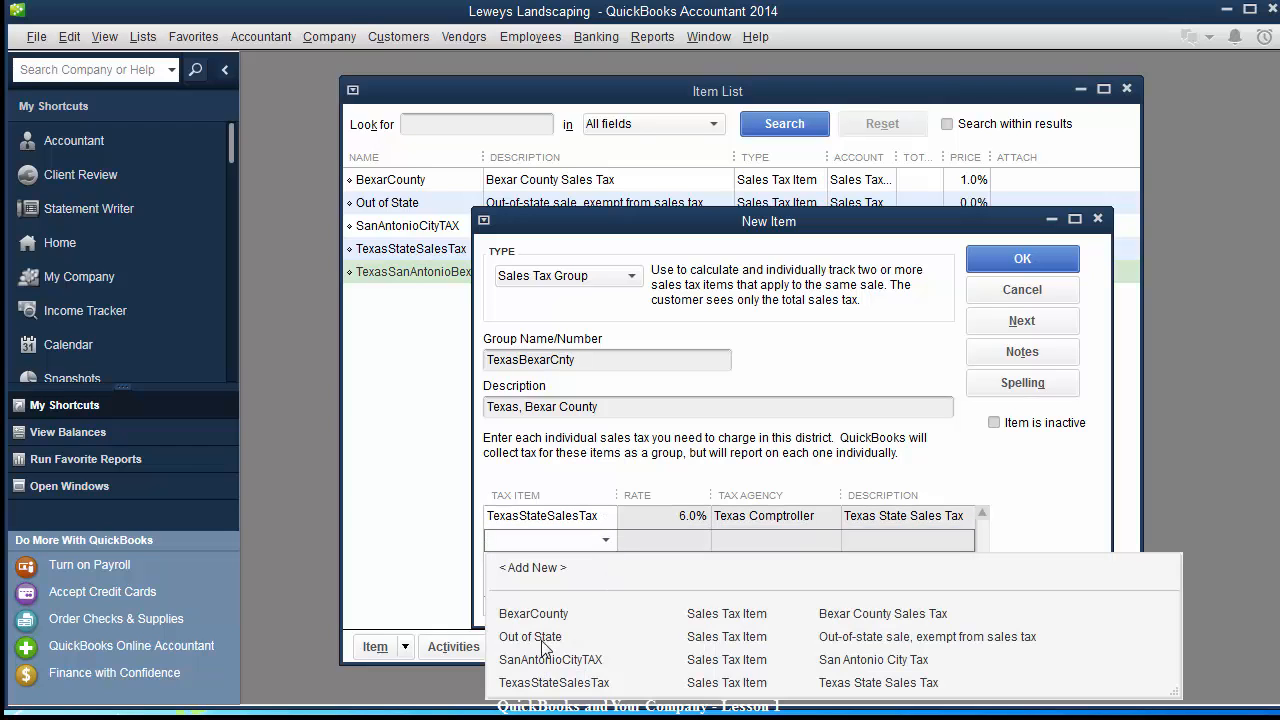
click(556, 615)
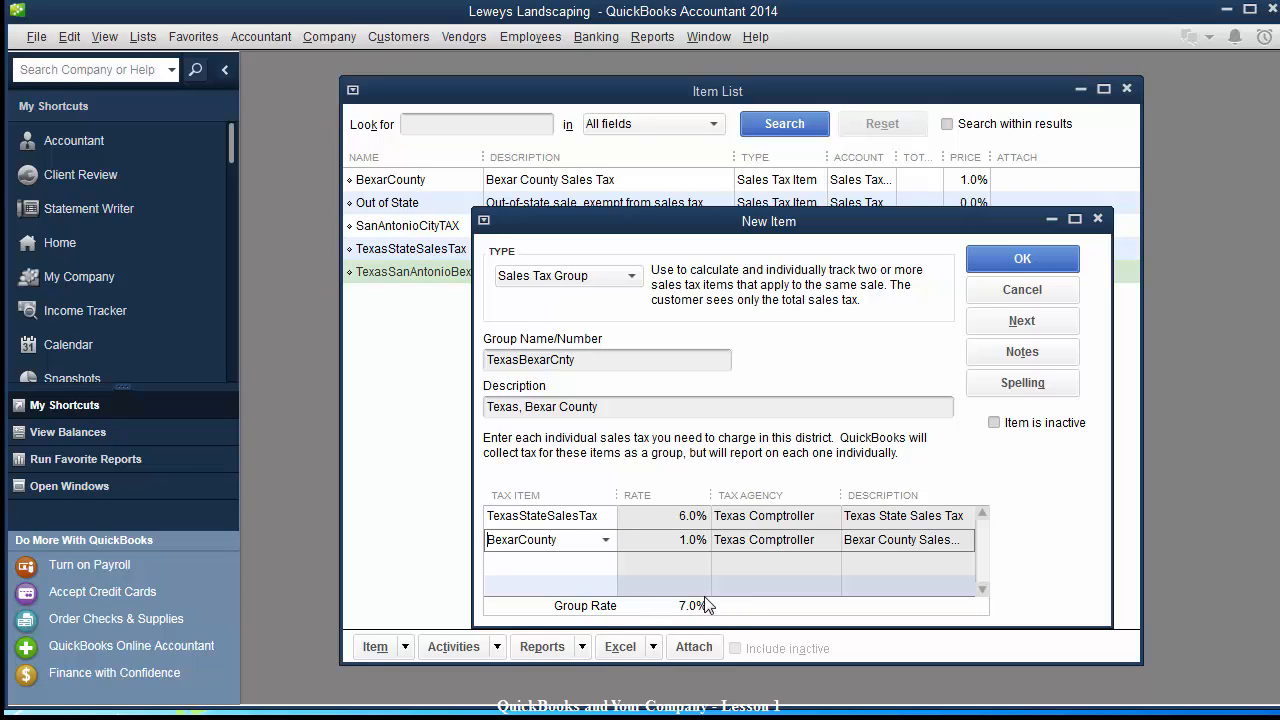
click(1022, 259)
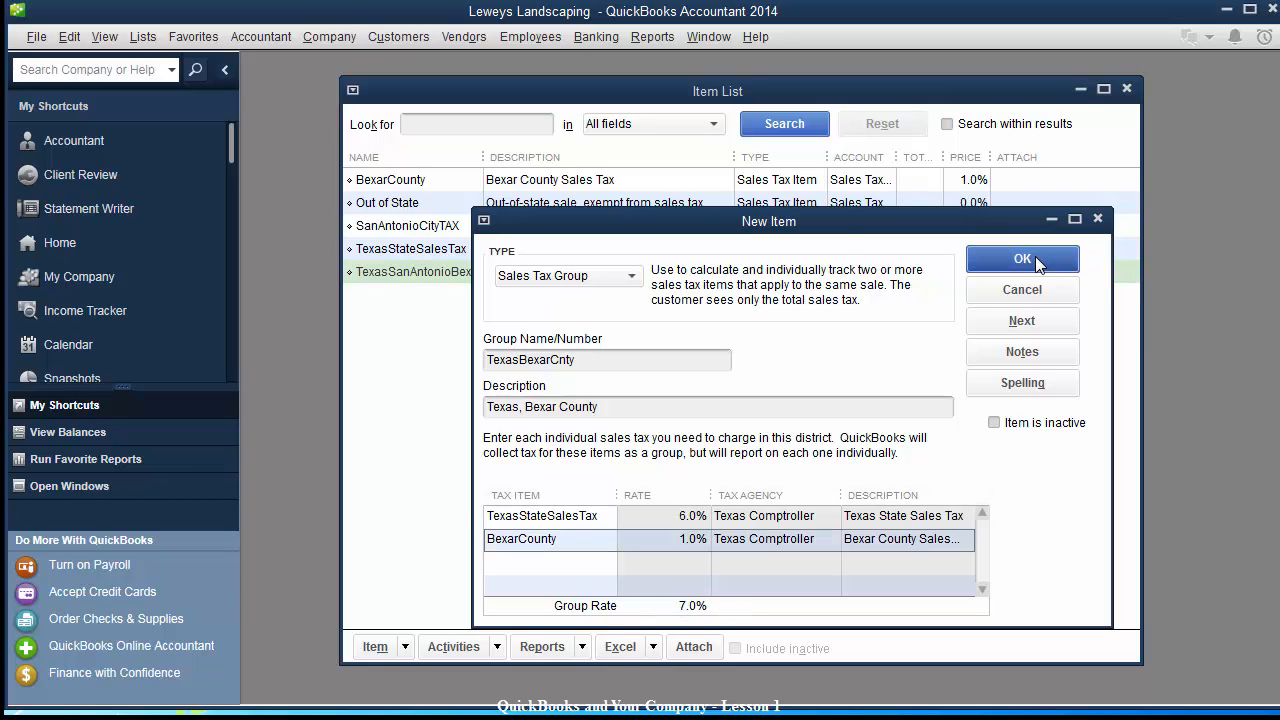
click(793, 501)
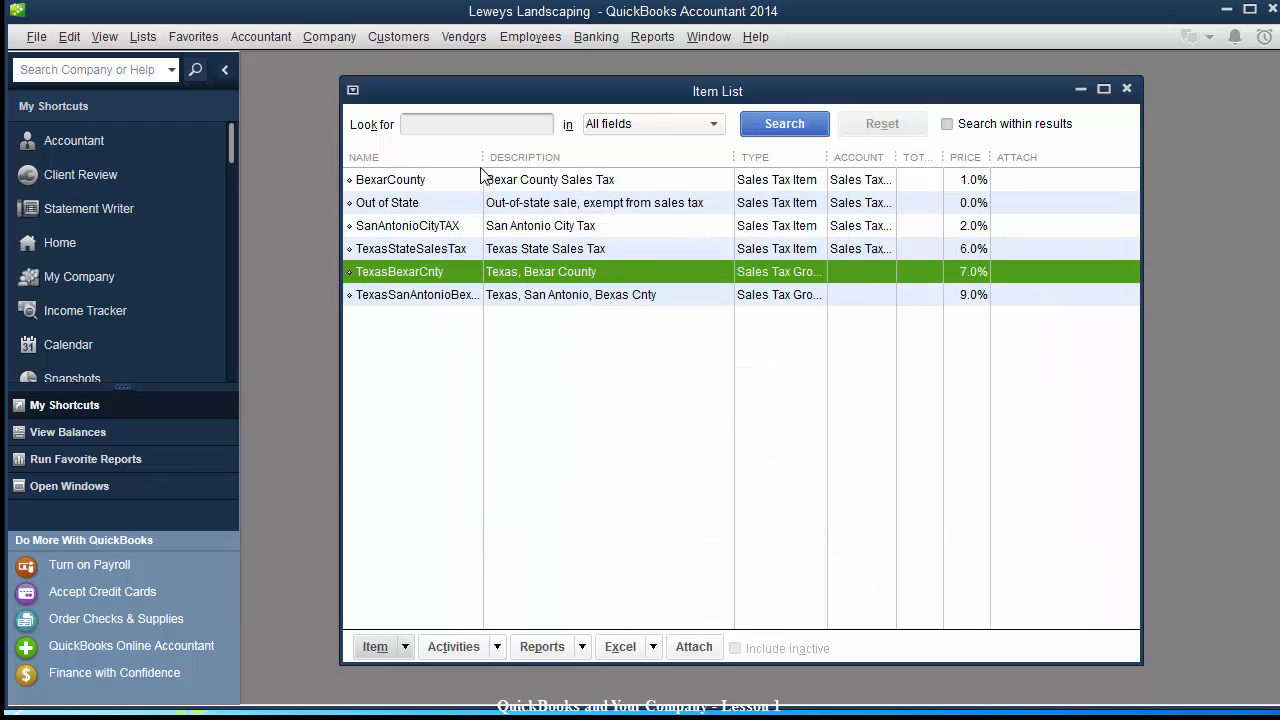
Open the Customer Center and start a new customer.
drag(466, 101, 444, 108)
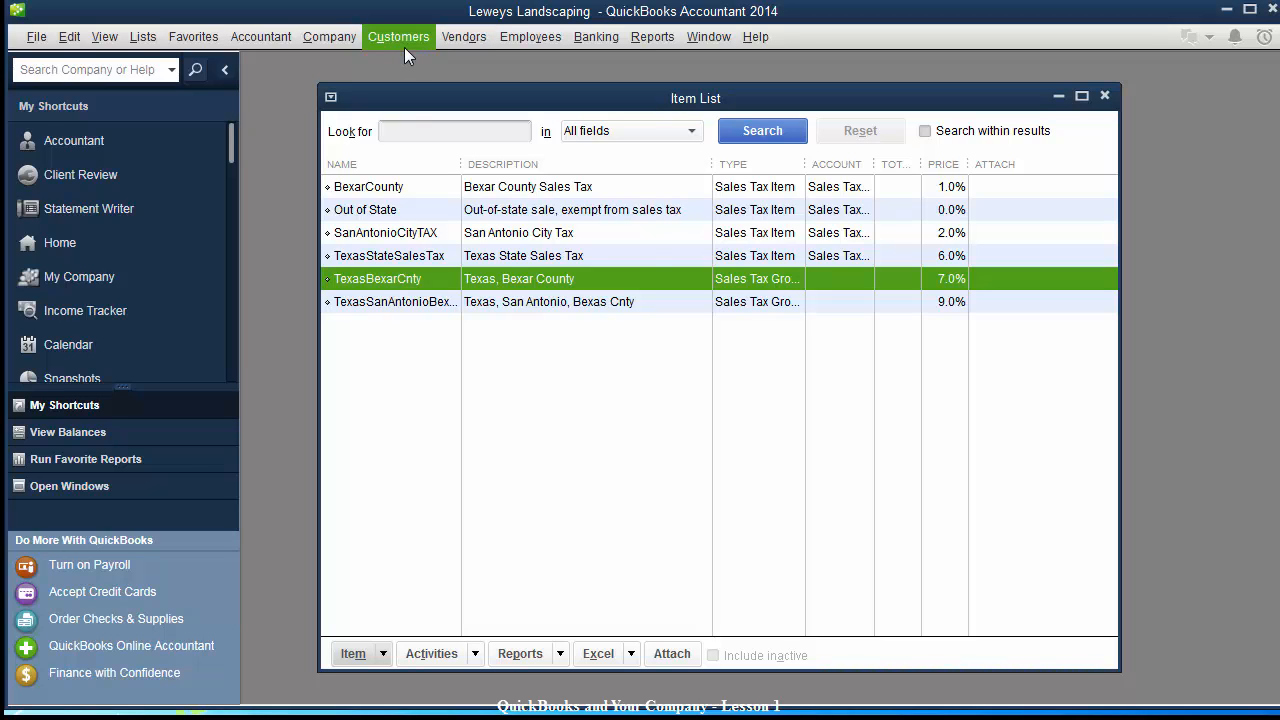
click(407, 40)
click(412, 62)
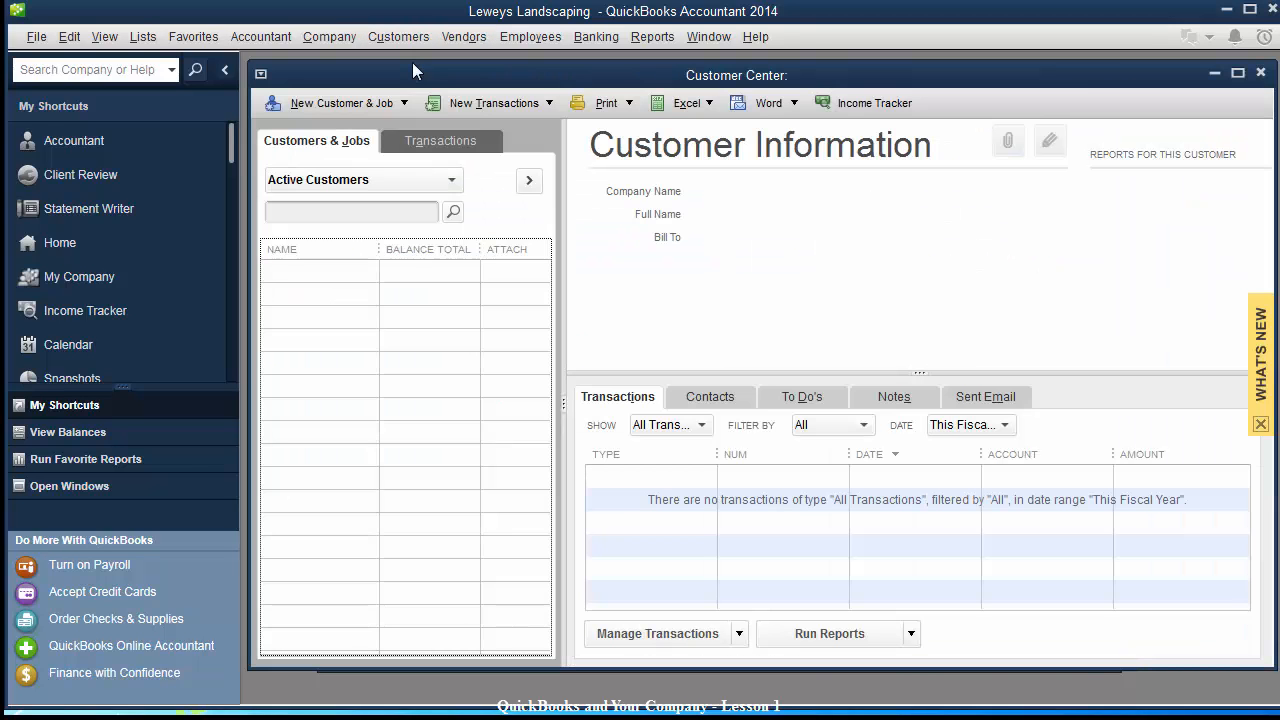
drag(445, 78, 463, 103)
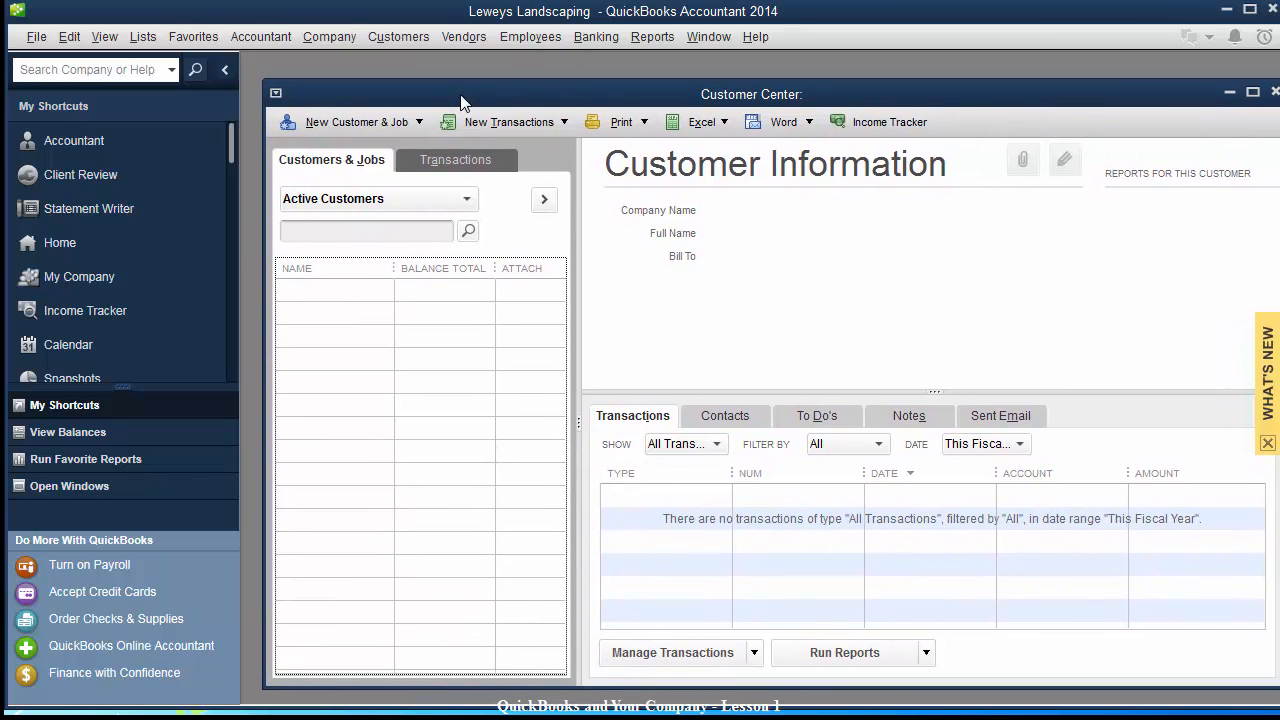
click(340, 125)
click(341, 145)
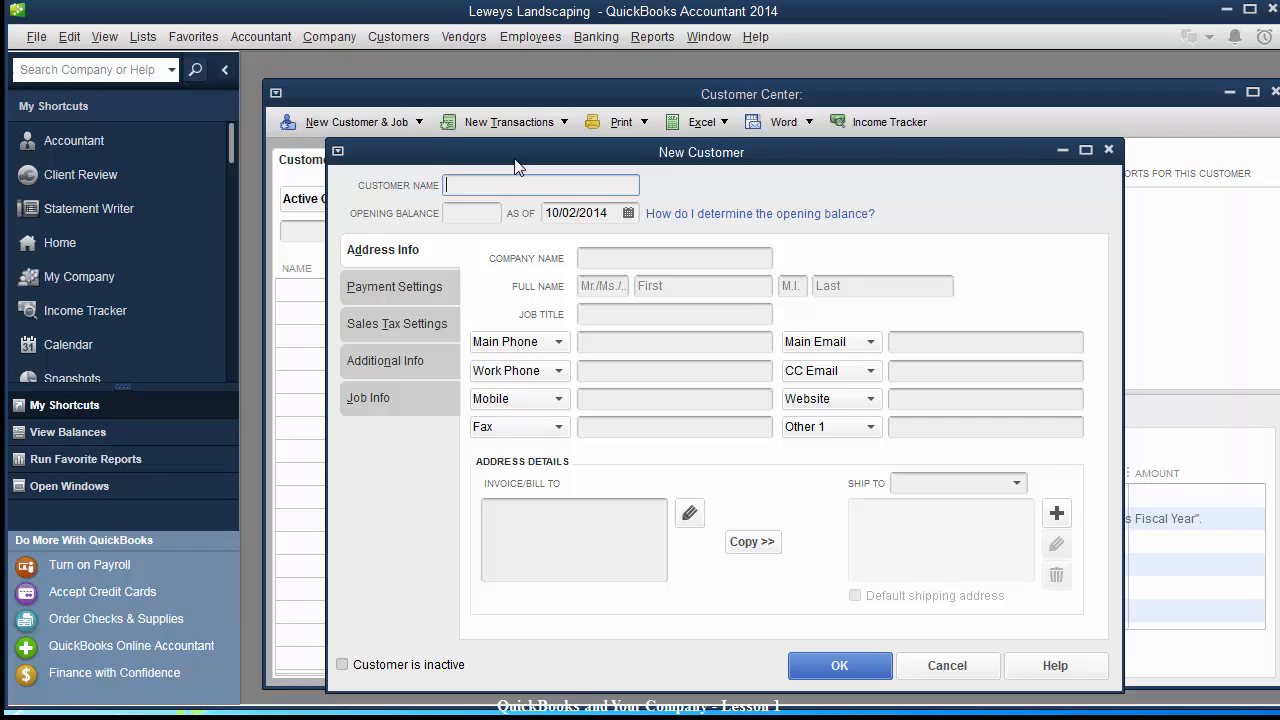
Enter the company's name as both the customer name and the company name.
text(John Do)
key(Tab)
key(Tab)
key(Tab)
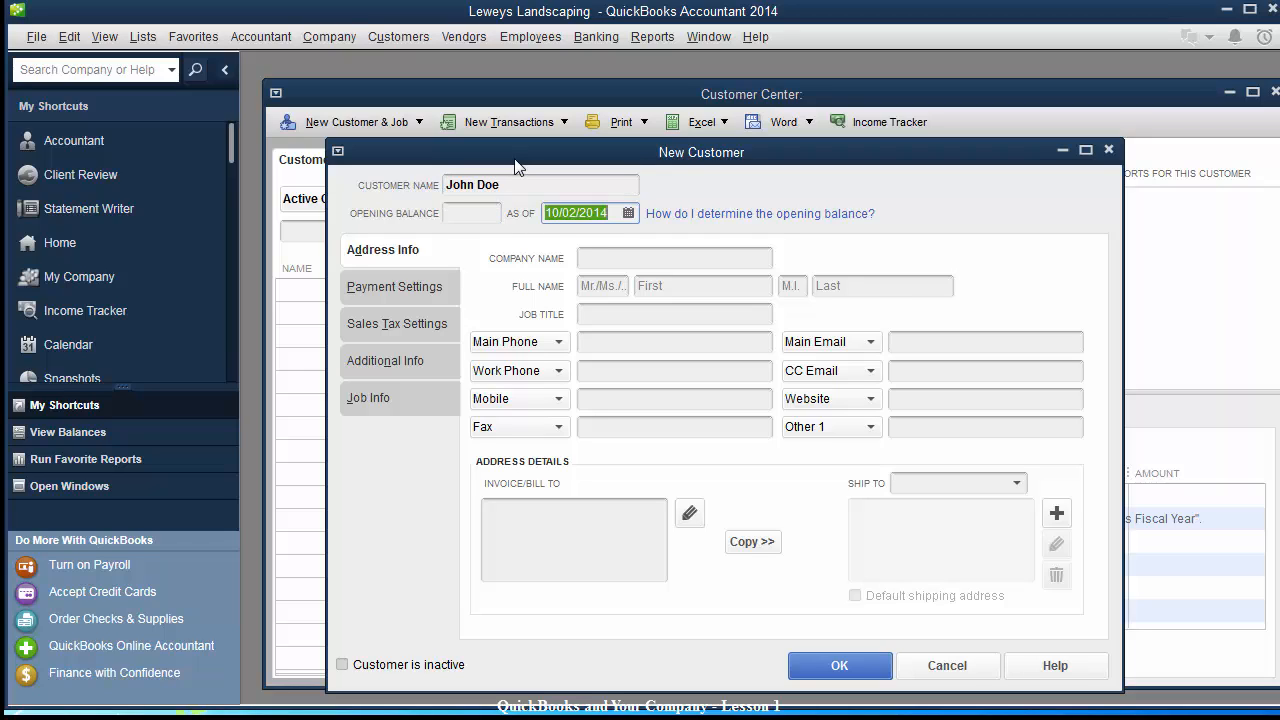
text(John )
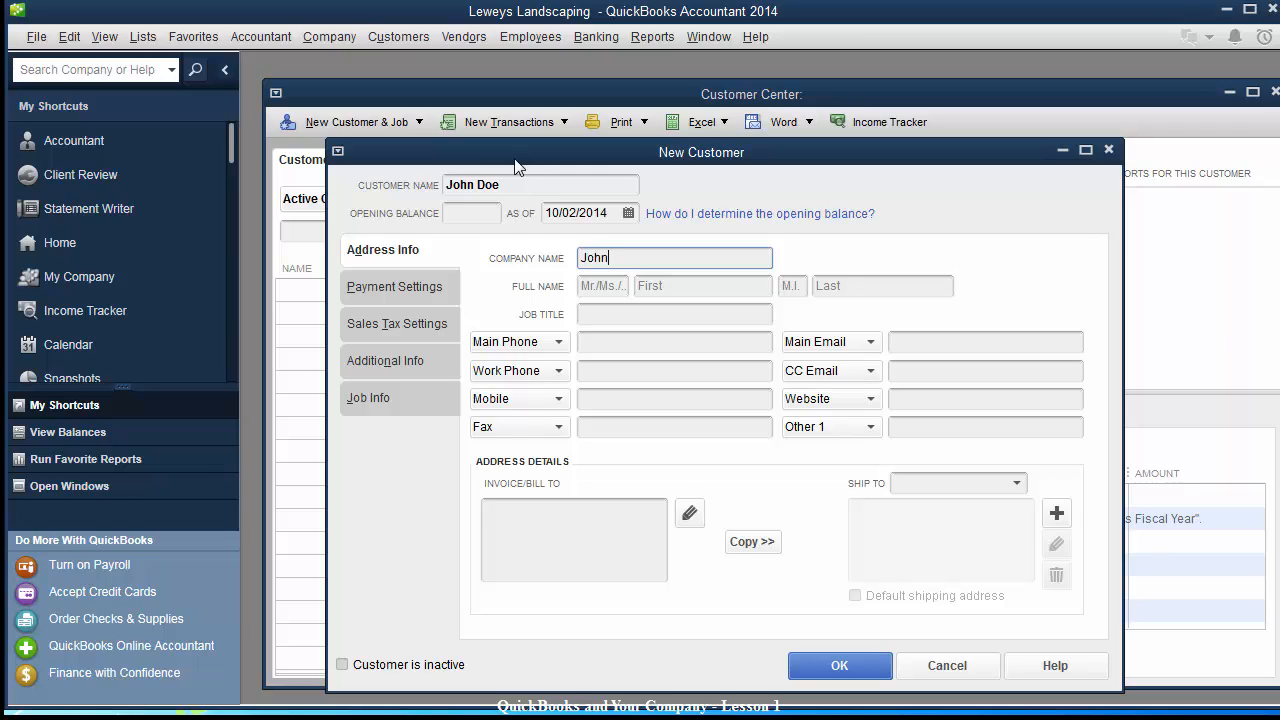
text(Doe Company)
click(584, 187)
text(Company)
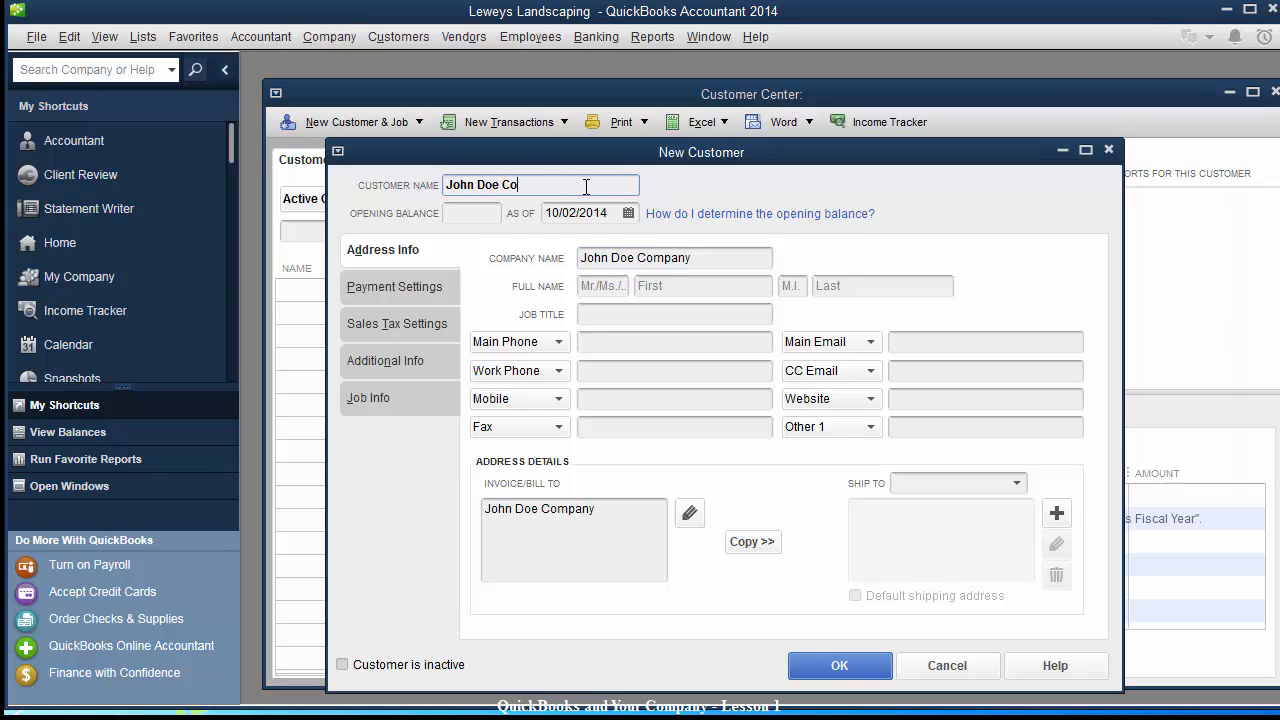
Add the street line and the San Antonio, TX city, state and ZIP line to the bill-to address.
key(Tab)
key(Tab)
key(Tab)
key(Tab)
key(Tab)
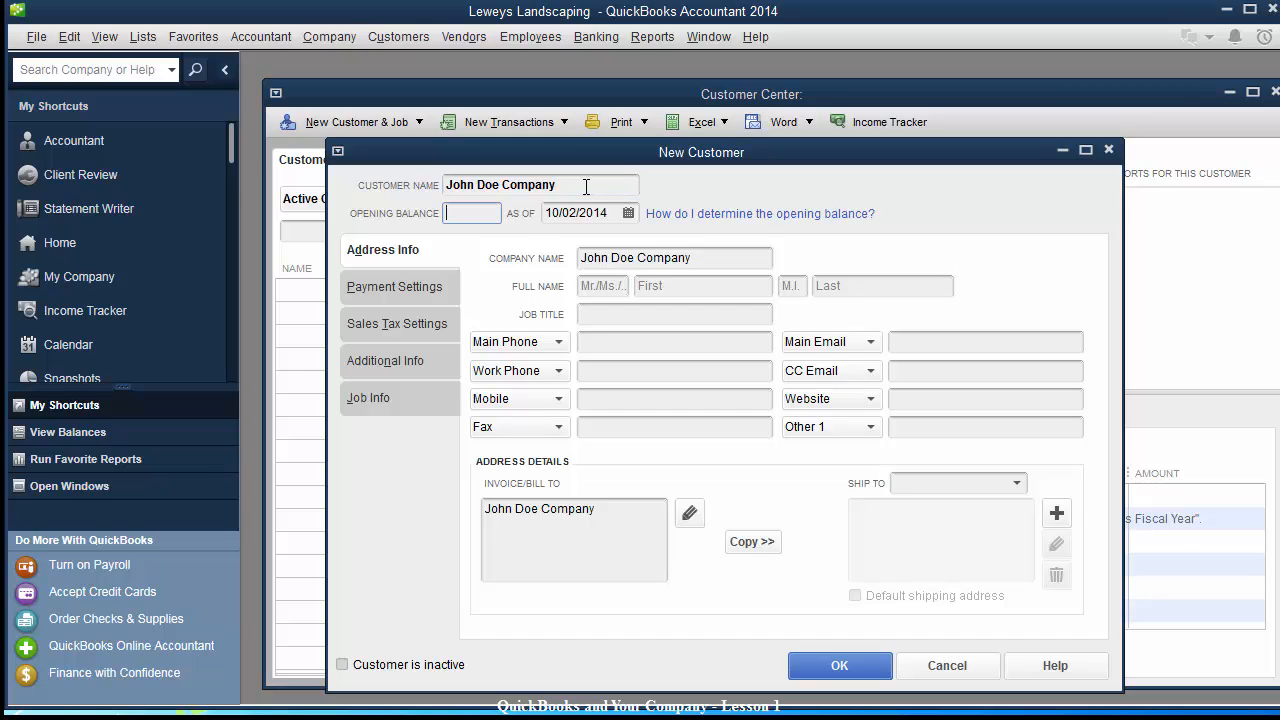
click(616, 515)
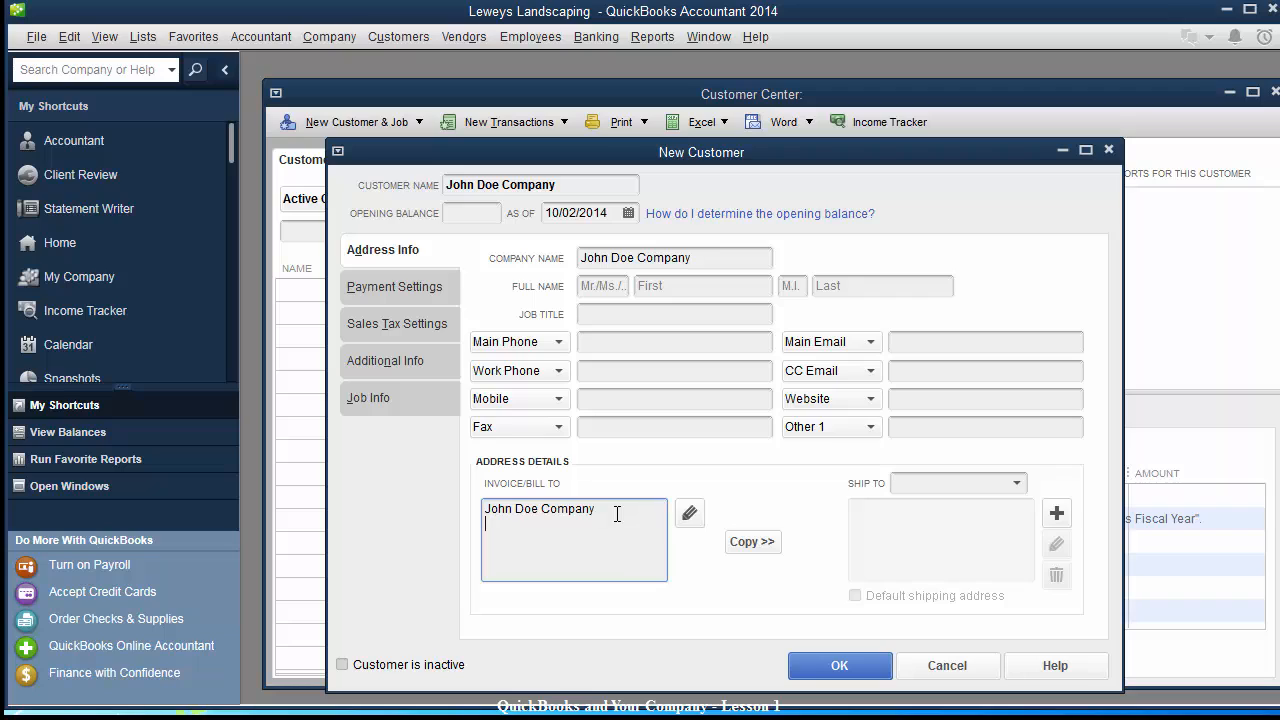
text(1297 Someplace, TX)
key(BackSpace)
key(BackSpace)
text(St)
key(BackSpace)
text(San Antonio)
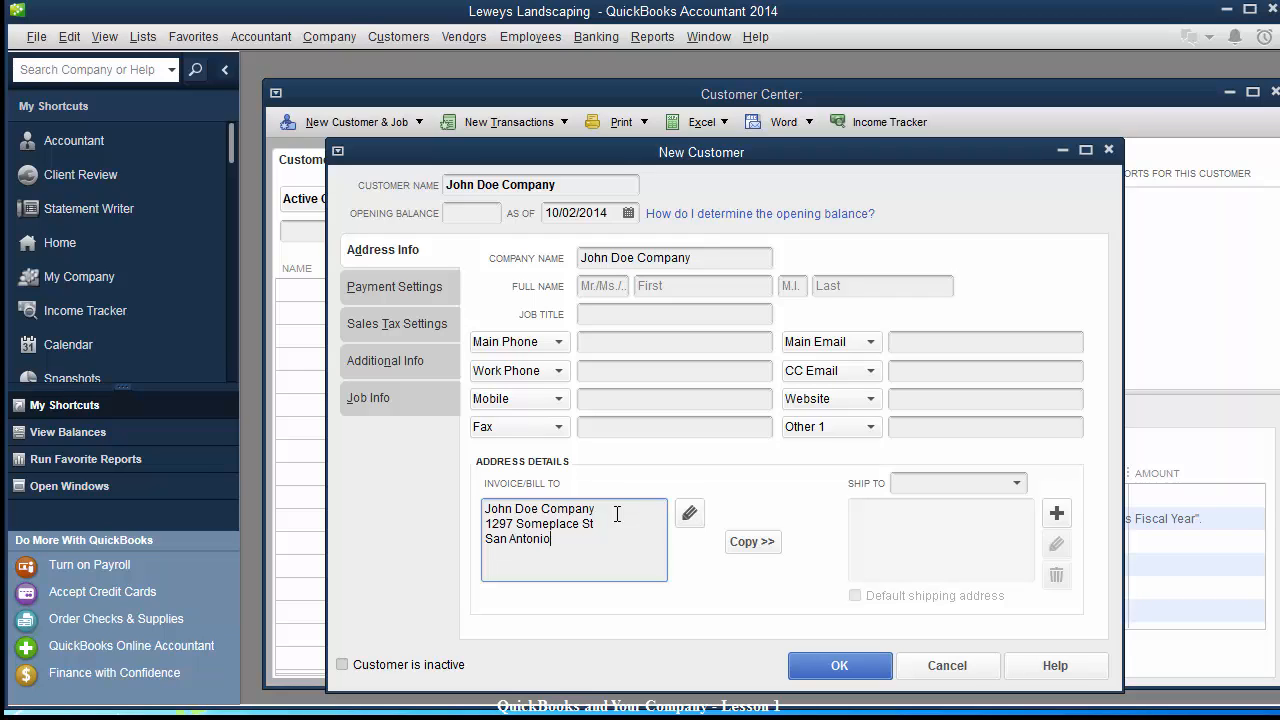
text(, TX 78129)
key(Tab)
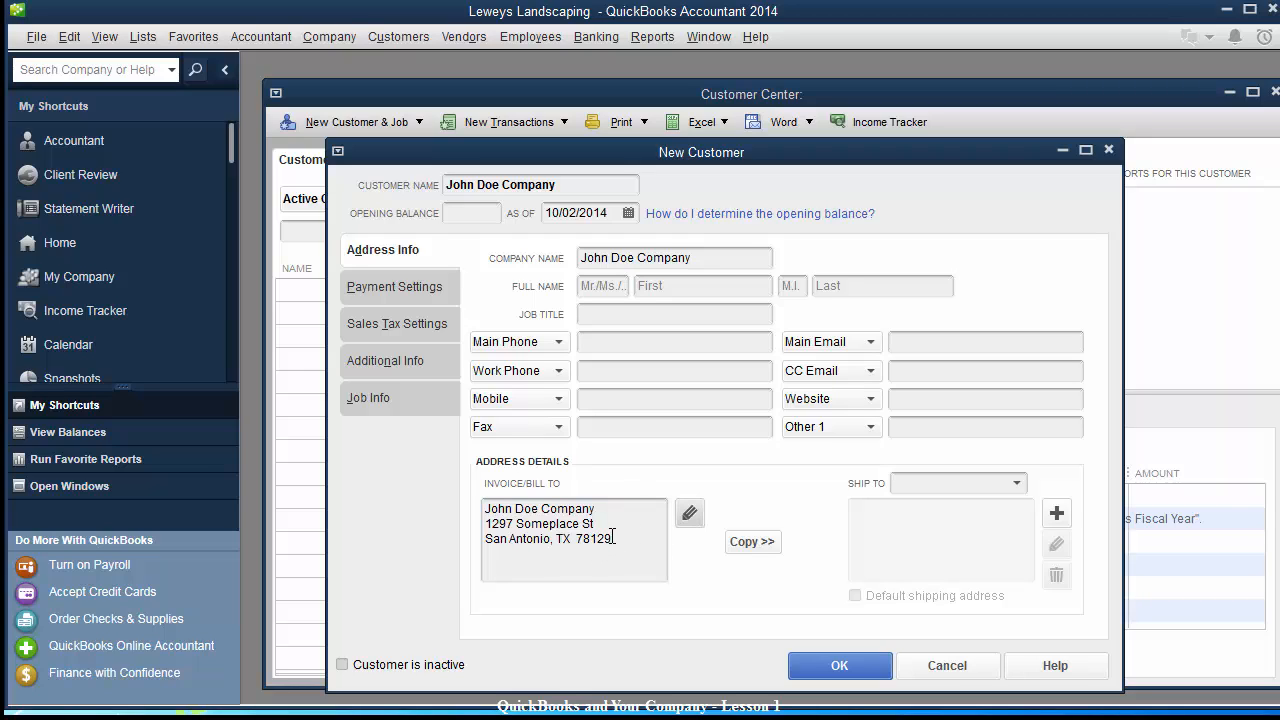
click(612, 537)
double_click(620, 538)
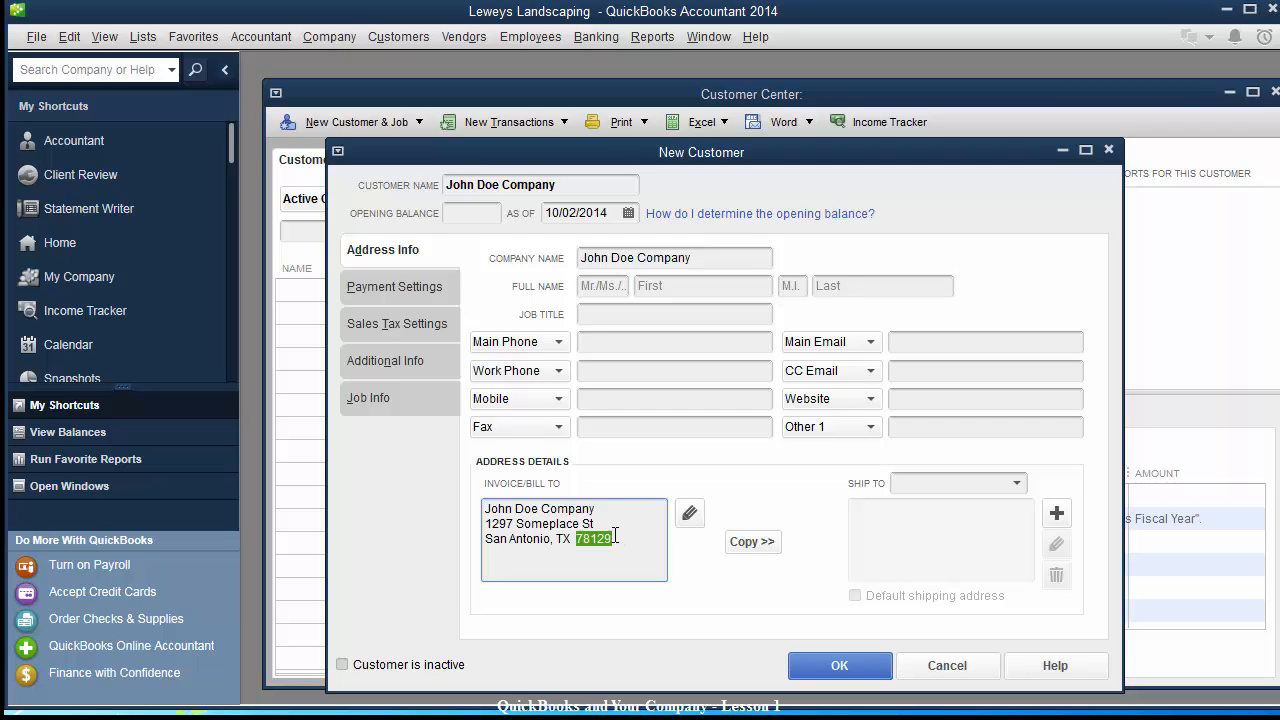
click(625, 539)
Fill in the customer's main e-mail address, then bring up Payment Settings.
click(625, 343)
click(614, 375)
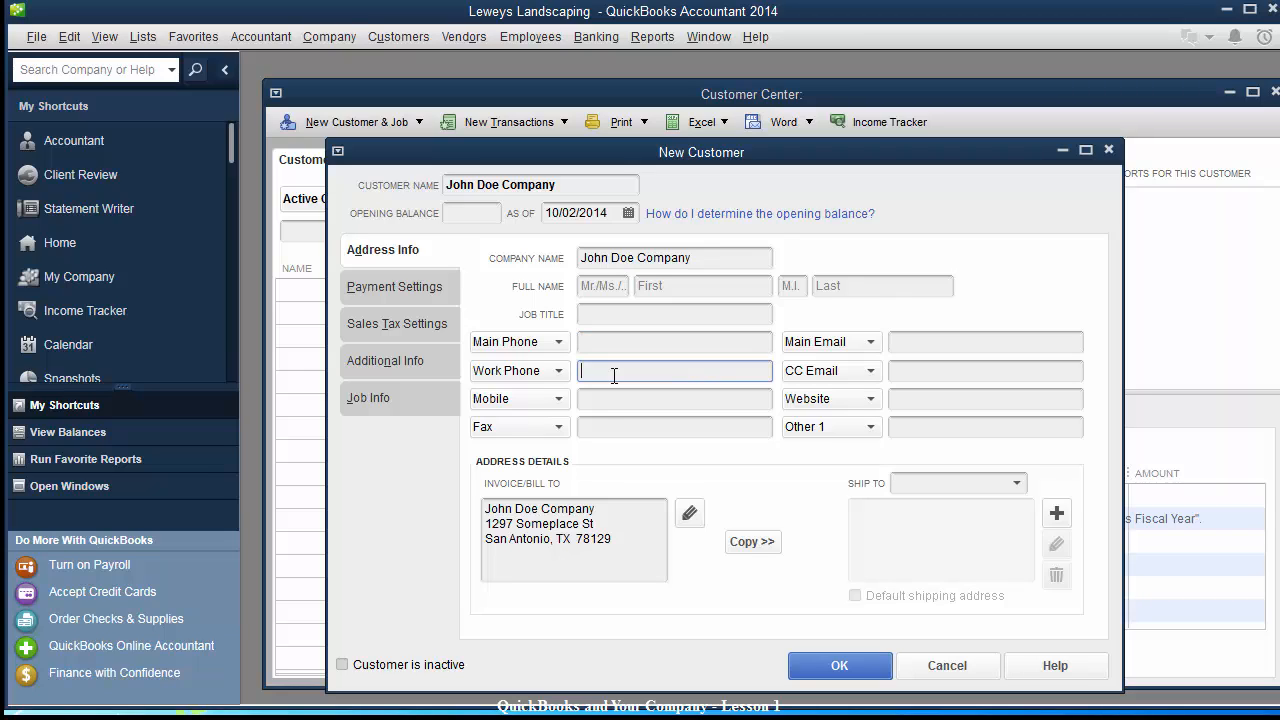
click(938, 344)
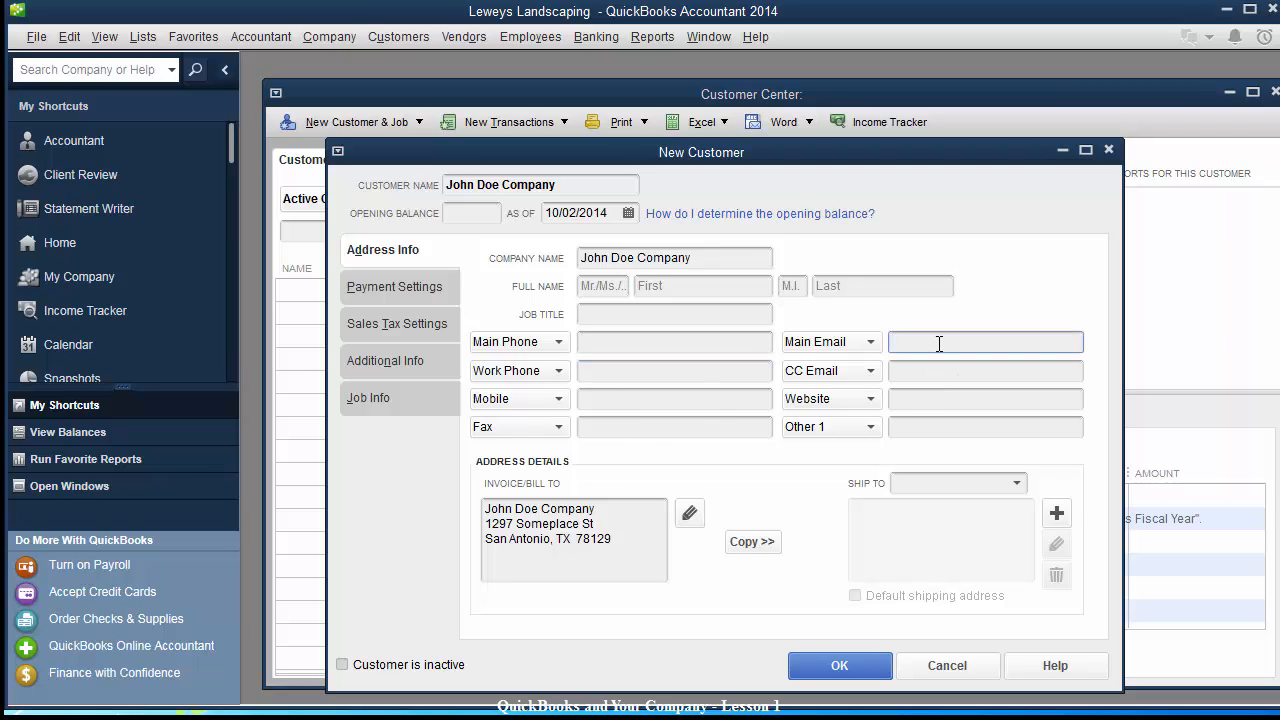
key(Tab)
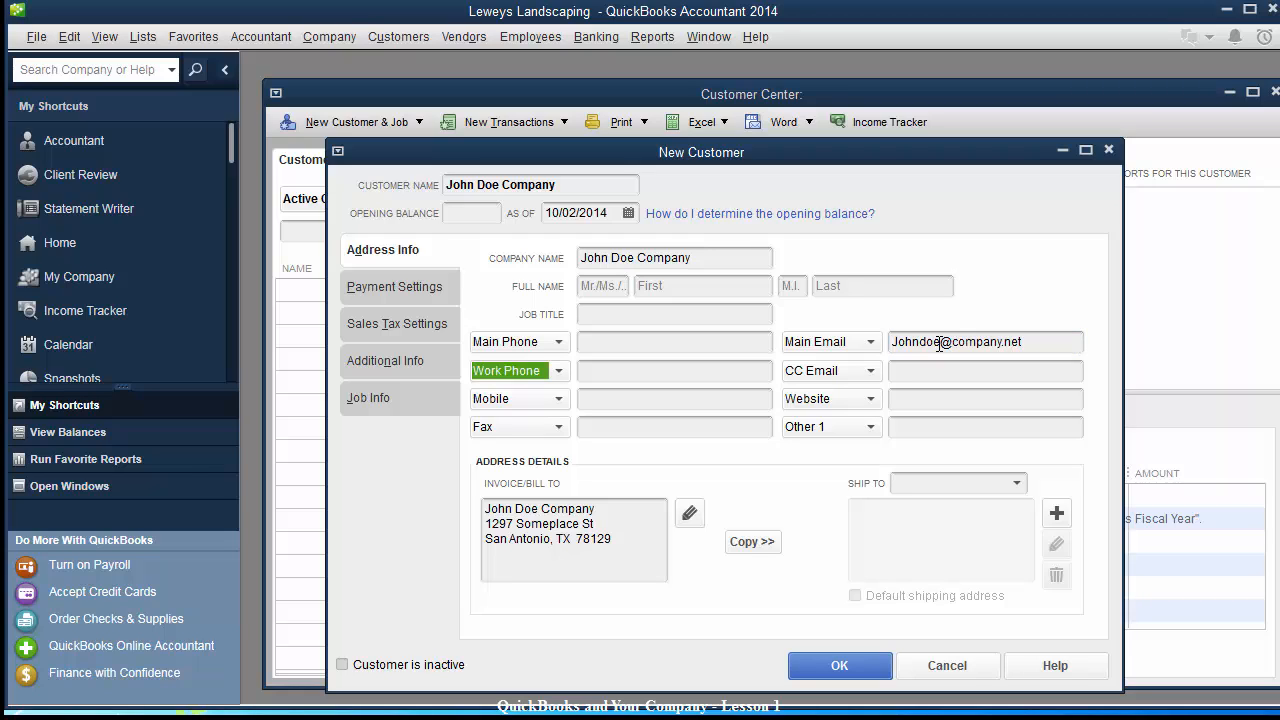
key(Tab)
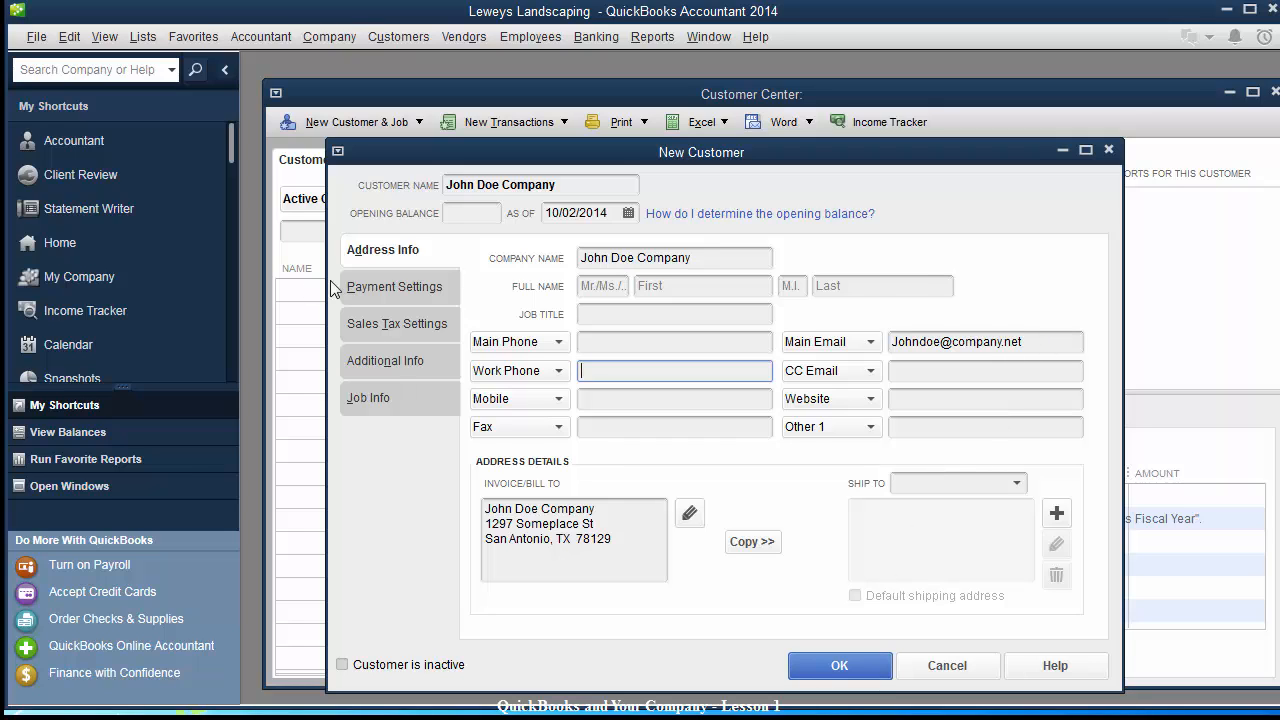
click(378, 298)
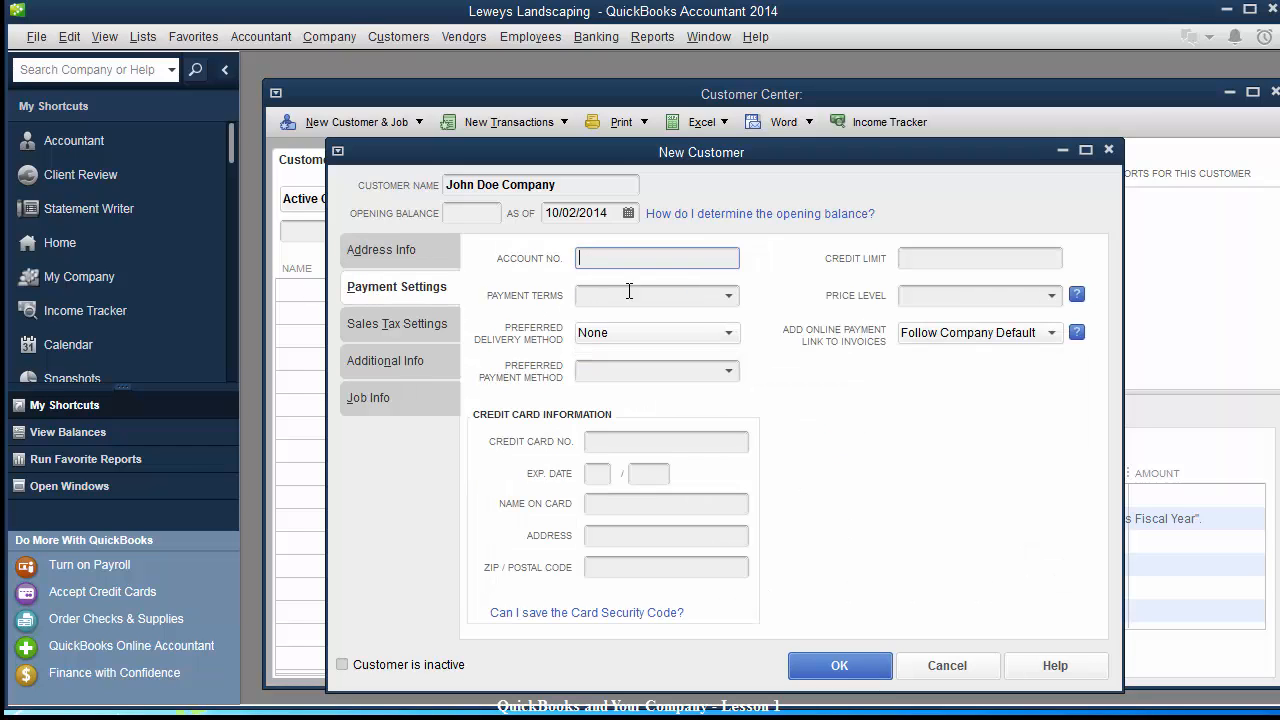
Set payment terms to Net 15 and preferred delivery method to E-mail, leaving payment method blank.
click(729, 297)
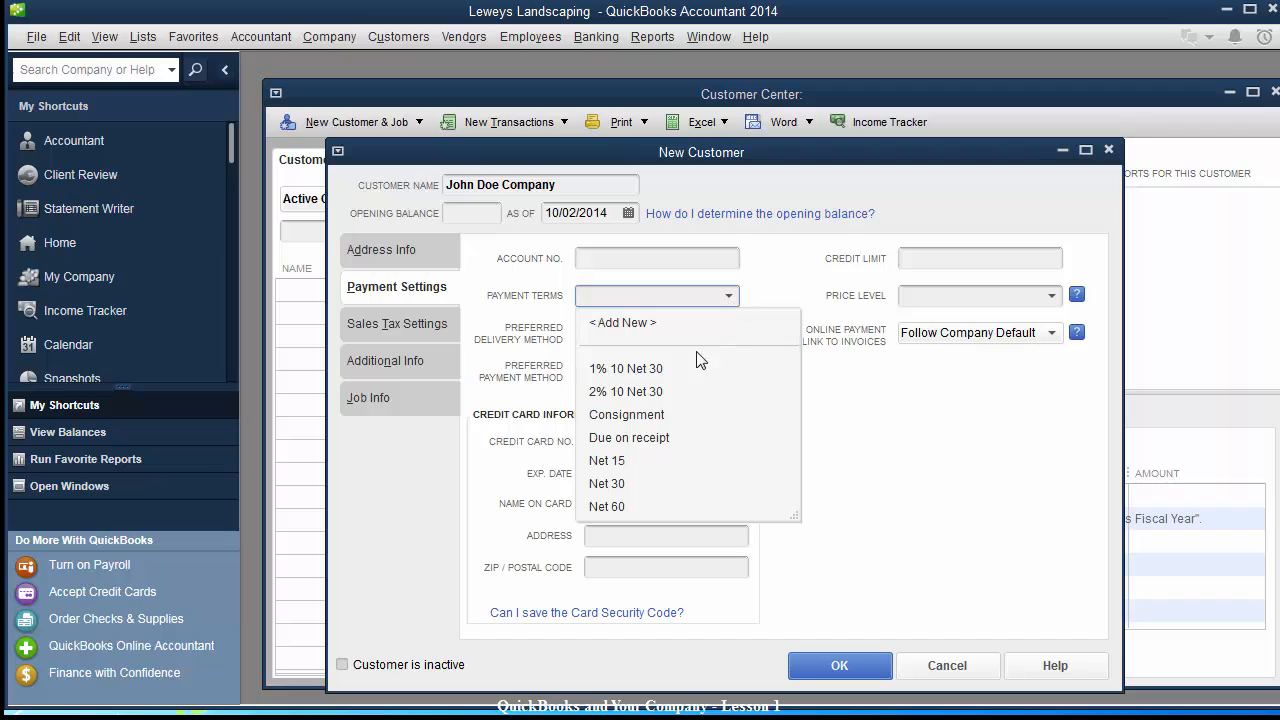
click(607, 462)
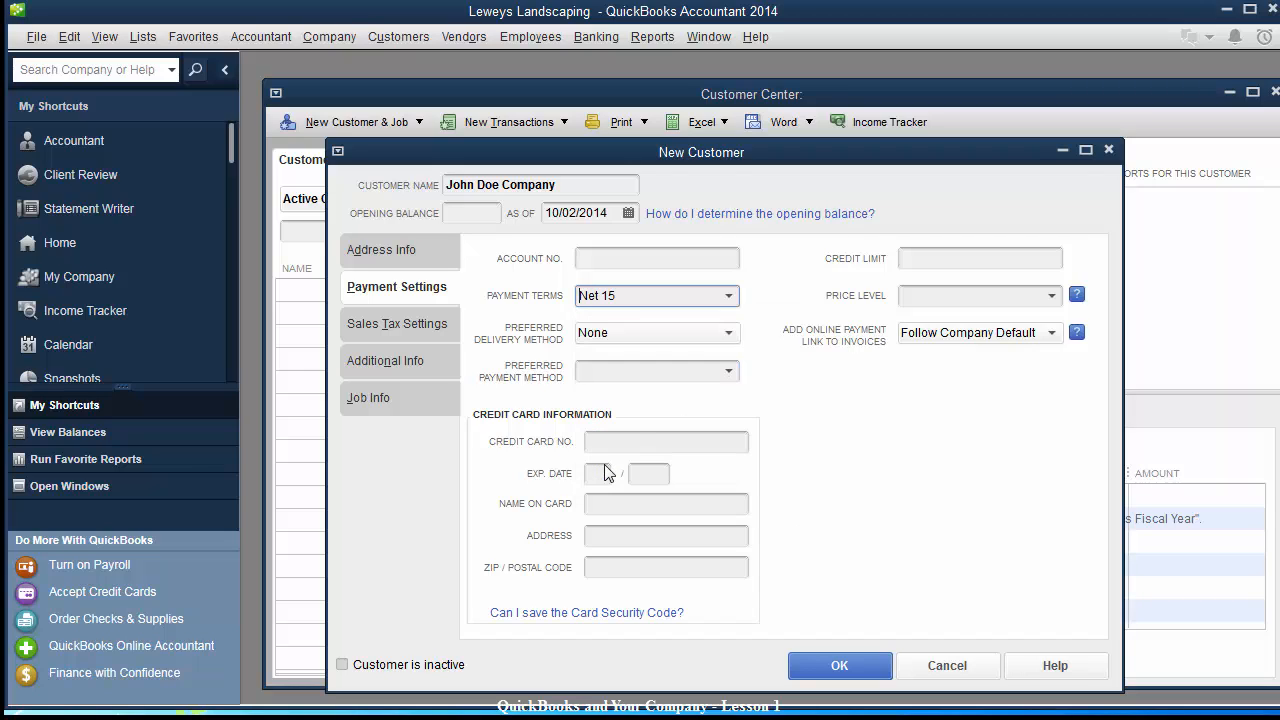
click(731, 334)
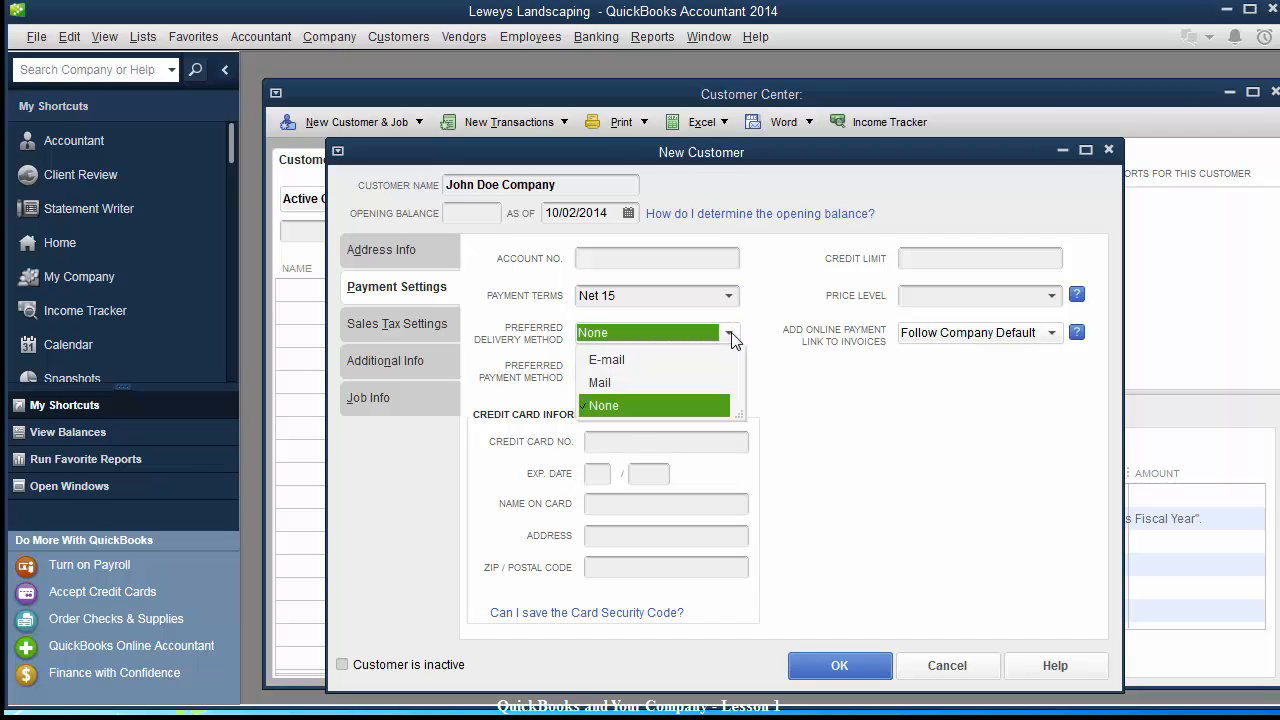
click(618, 357)
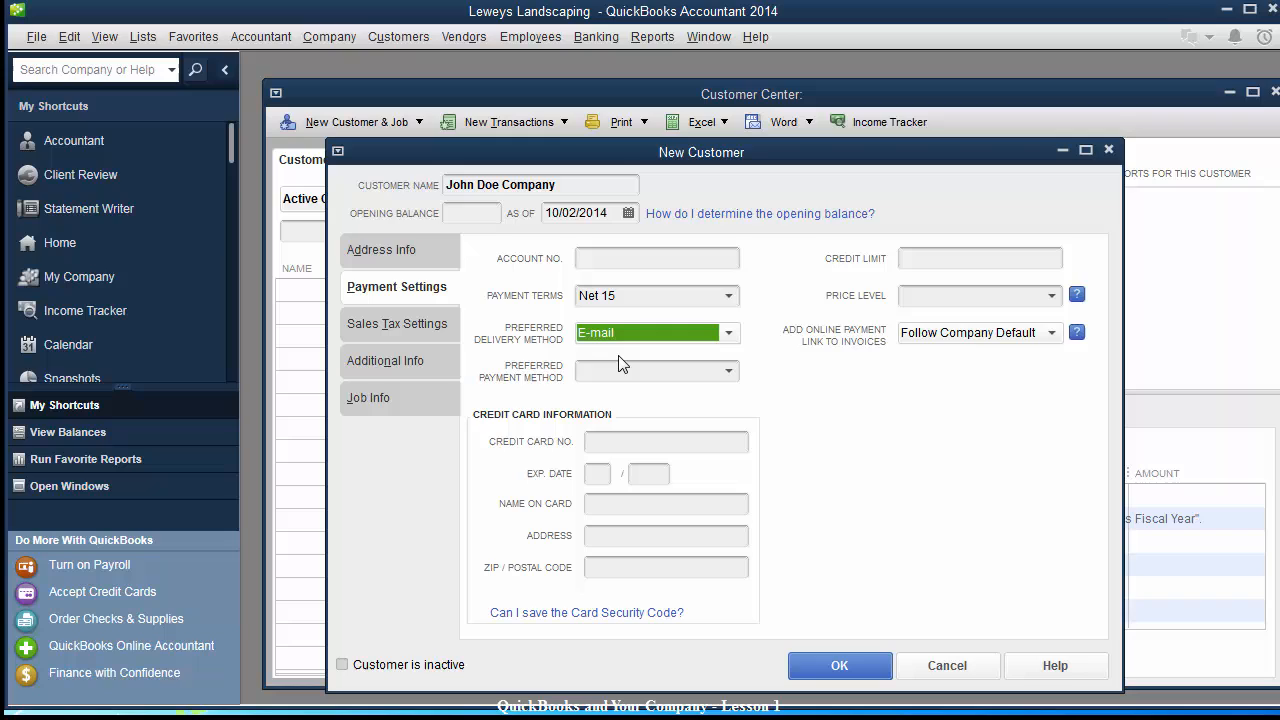
click(730, 372)
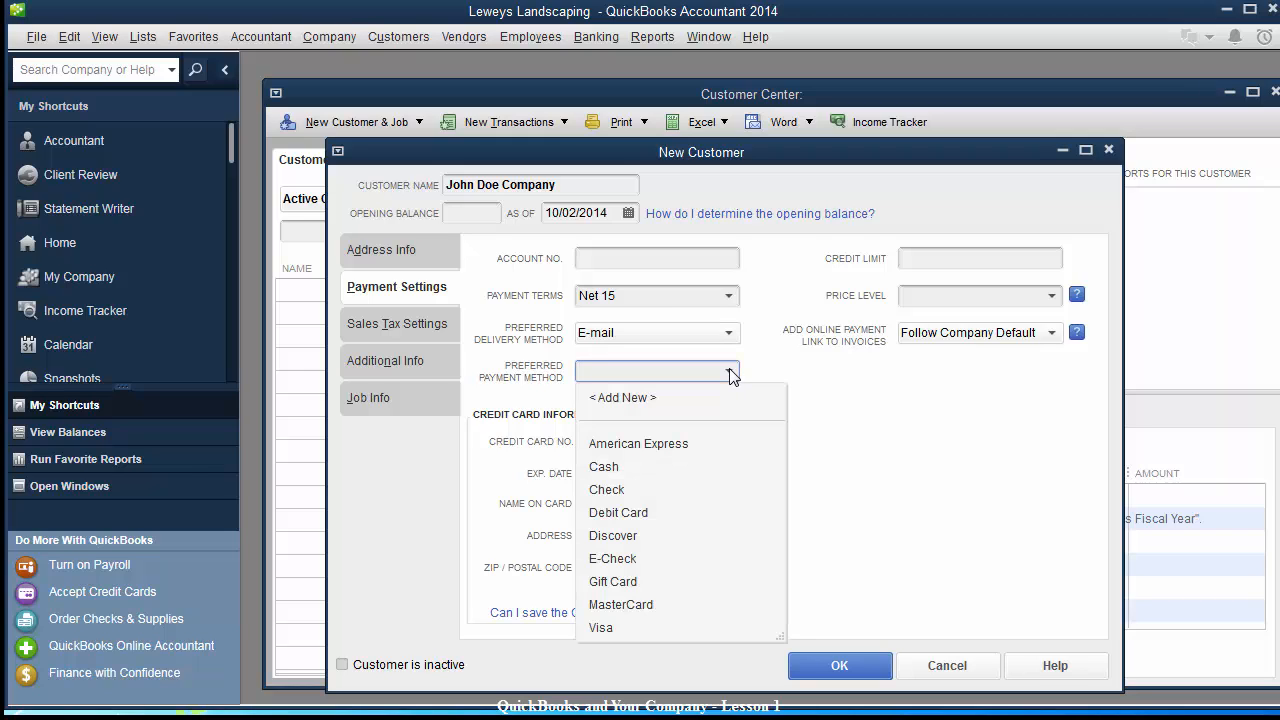
click(782, 371)
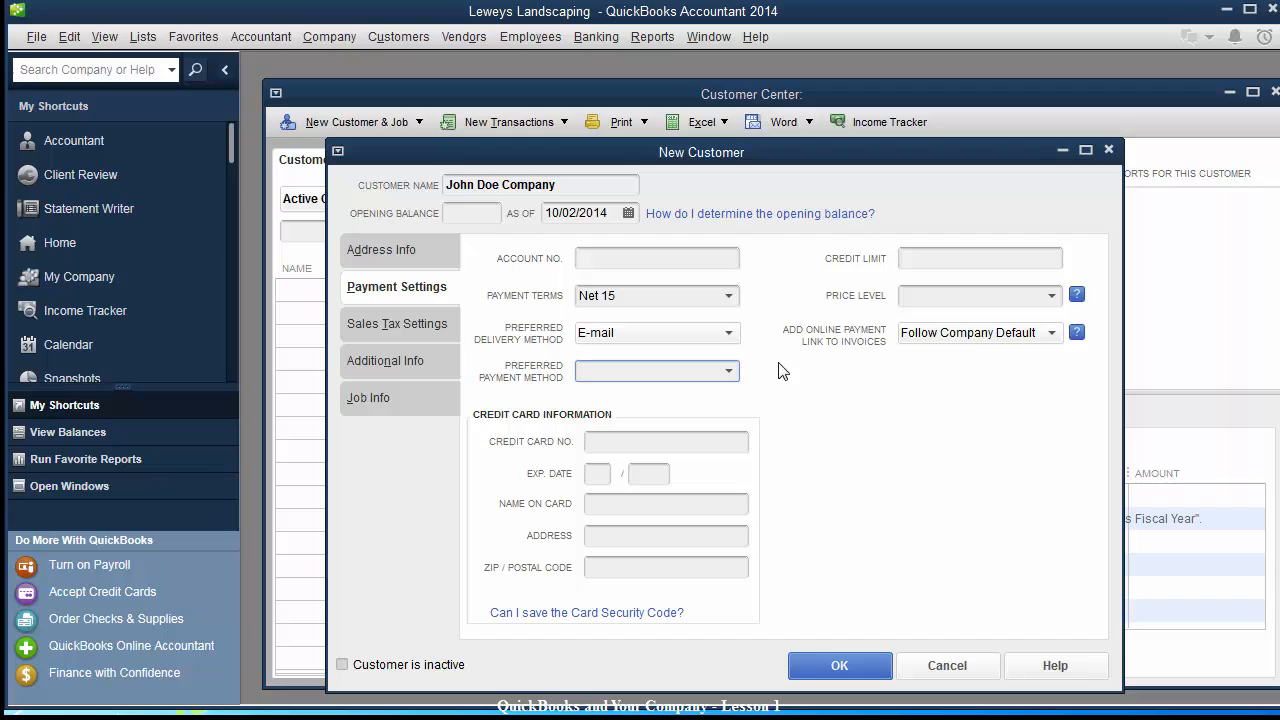
click(966, 260)
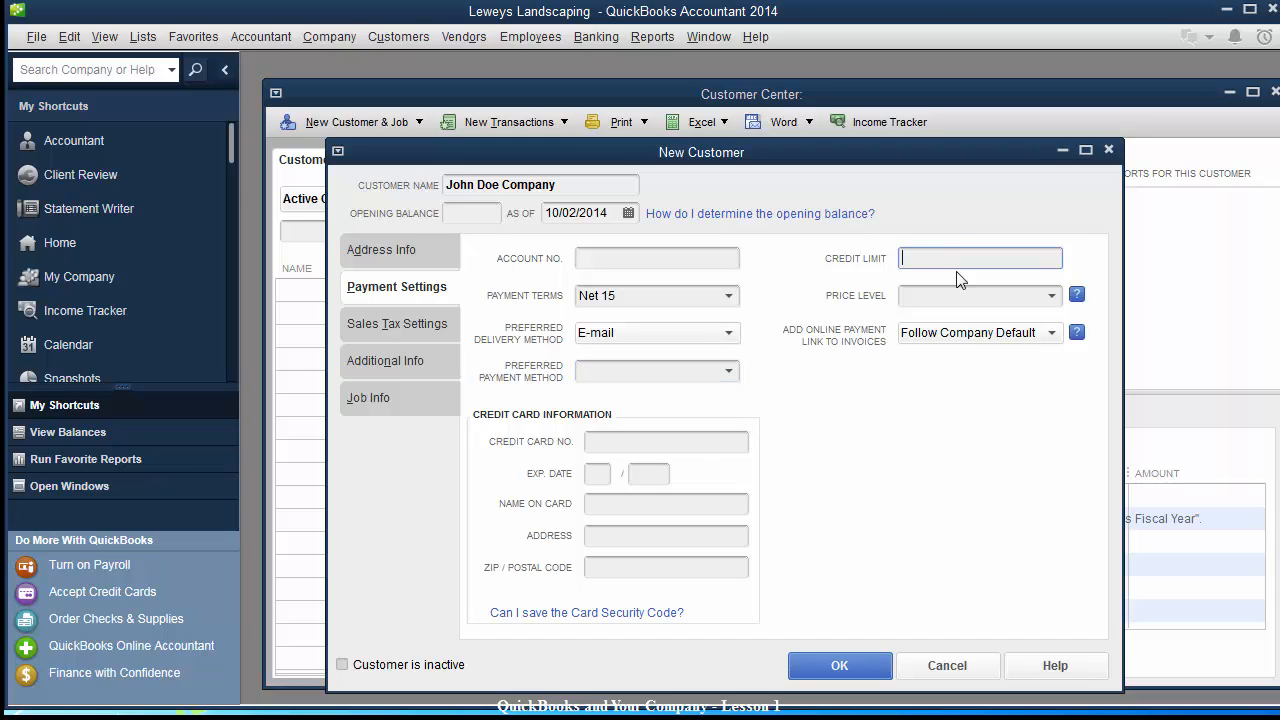
click(955, 294)
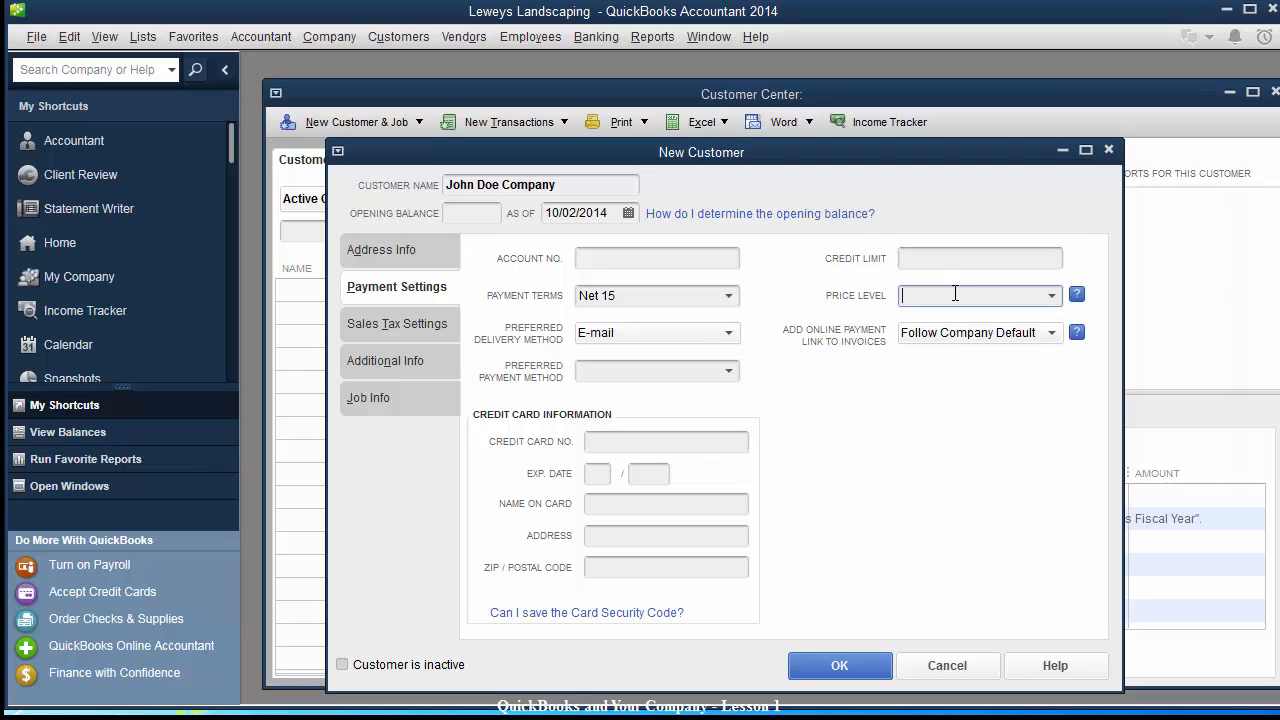
click(359, 330)
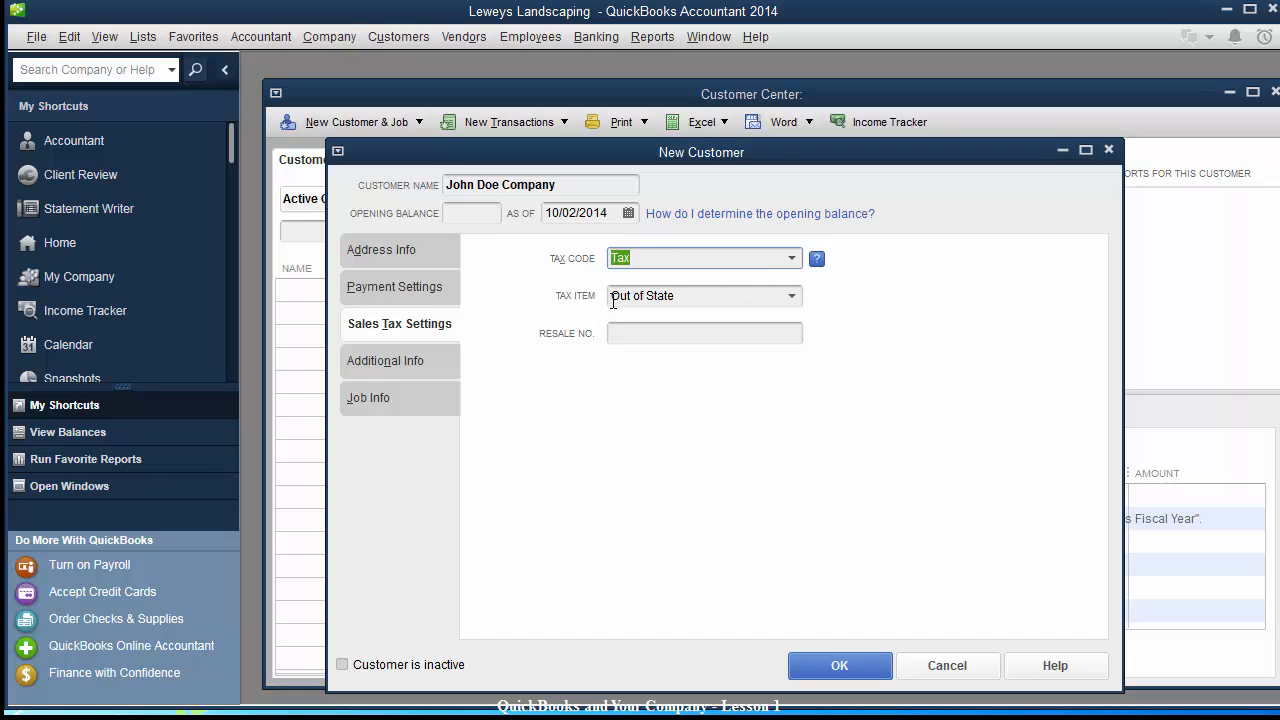
click(690, 297)
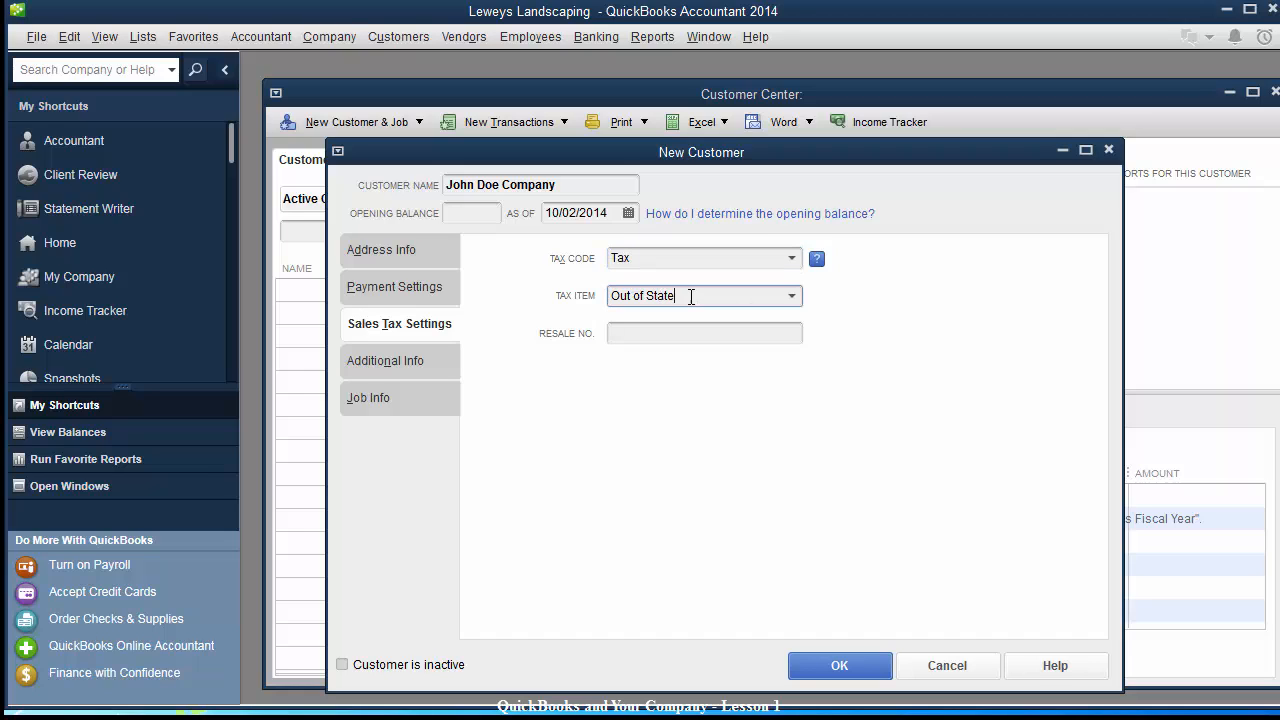
click(792, 297)
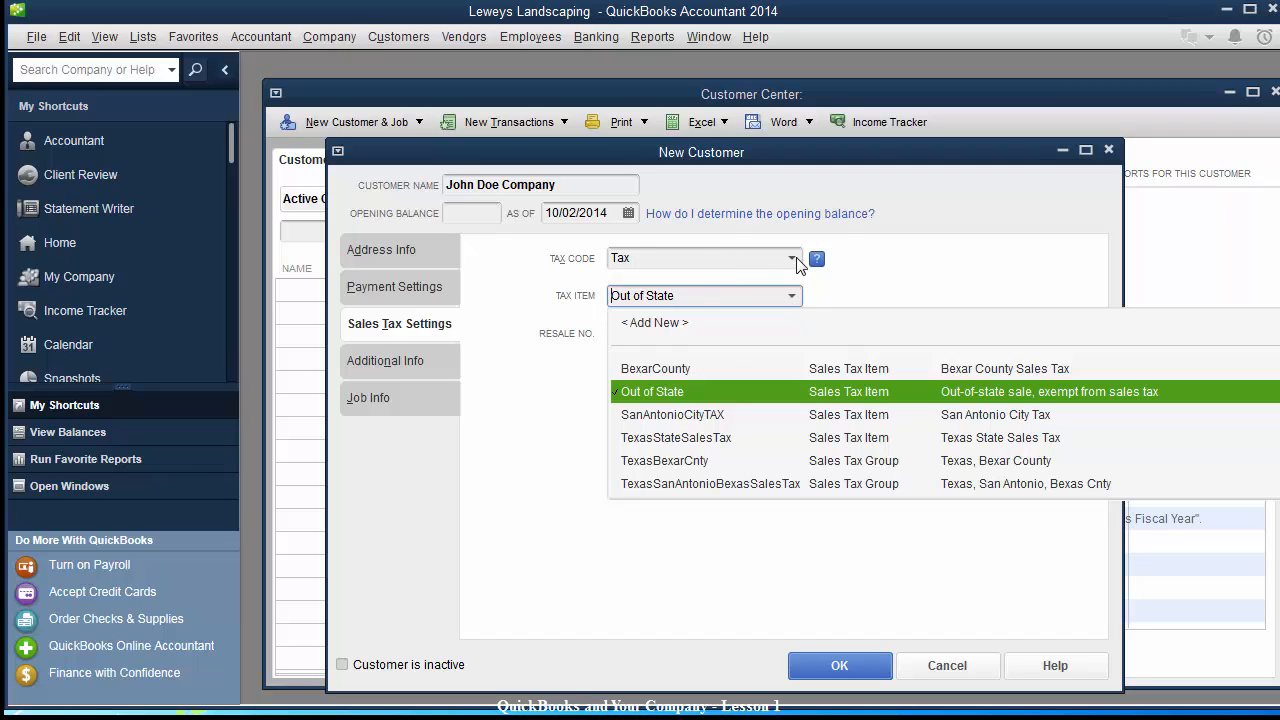
click(792, 258)
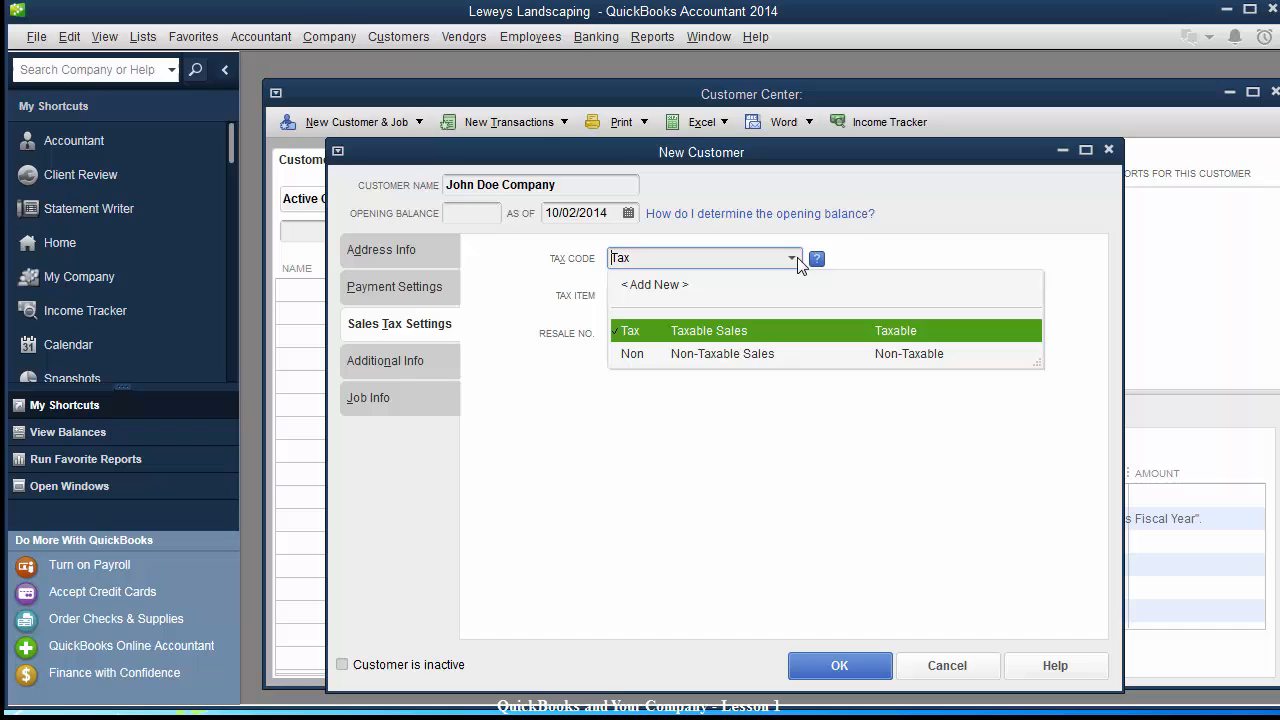
click(645, 285)
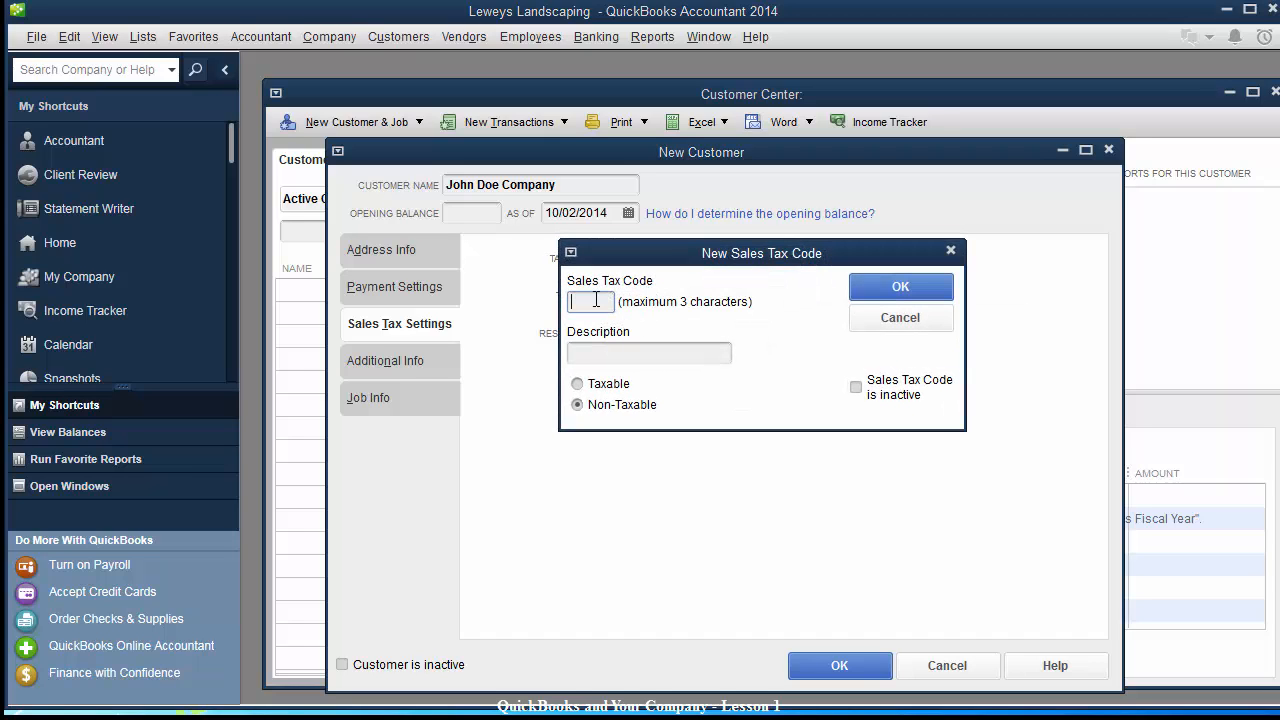
text(Non)
key(Tab)
text(Non Taxable)
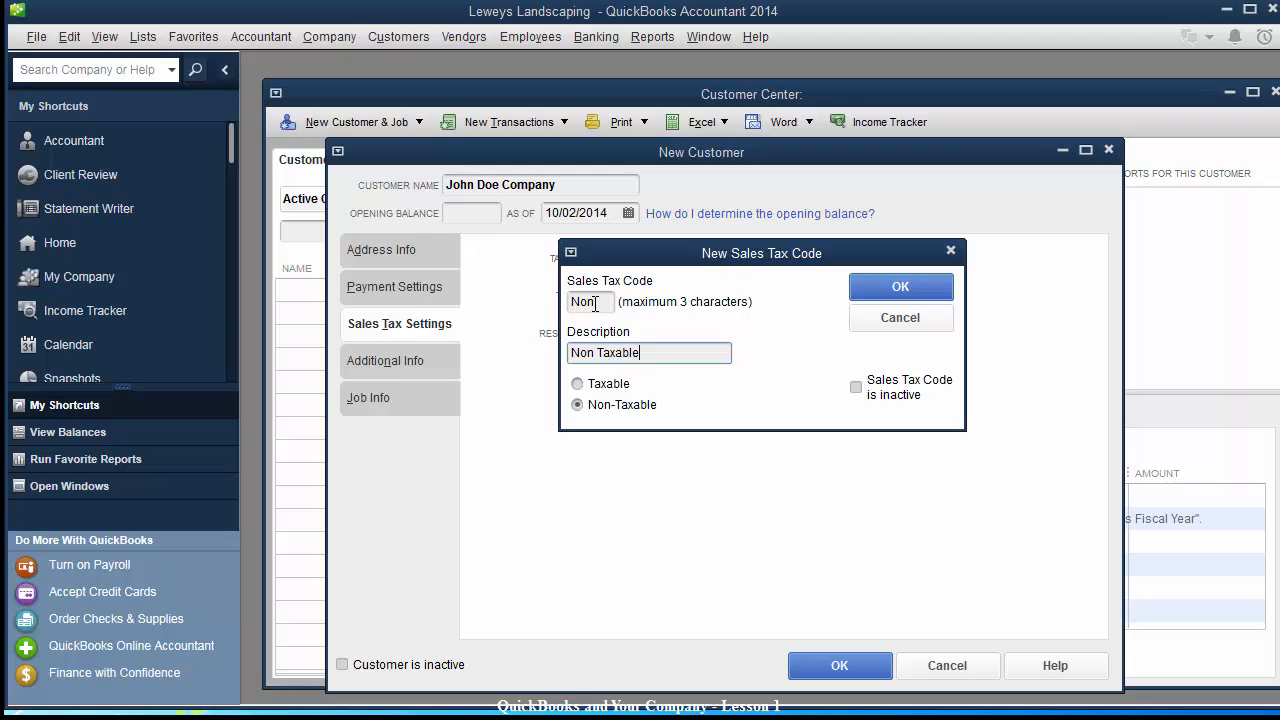
key(Tab)
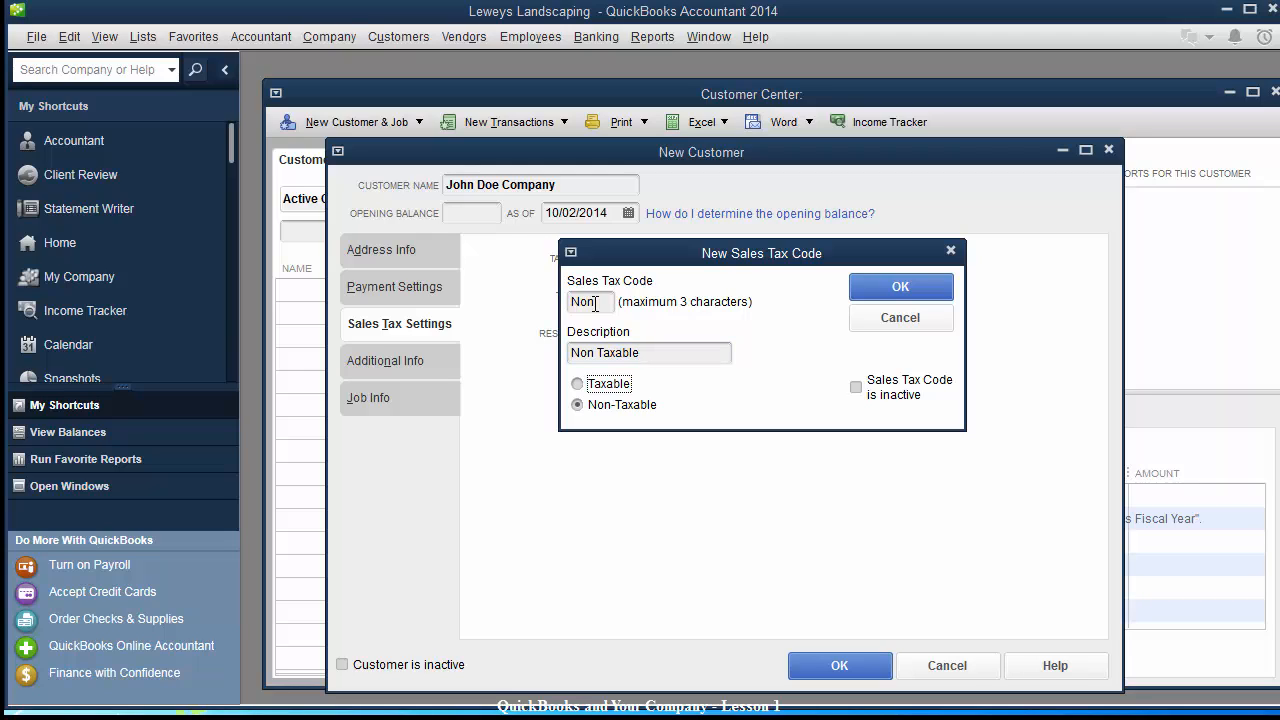
click(871, 291)
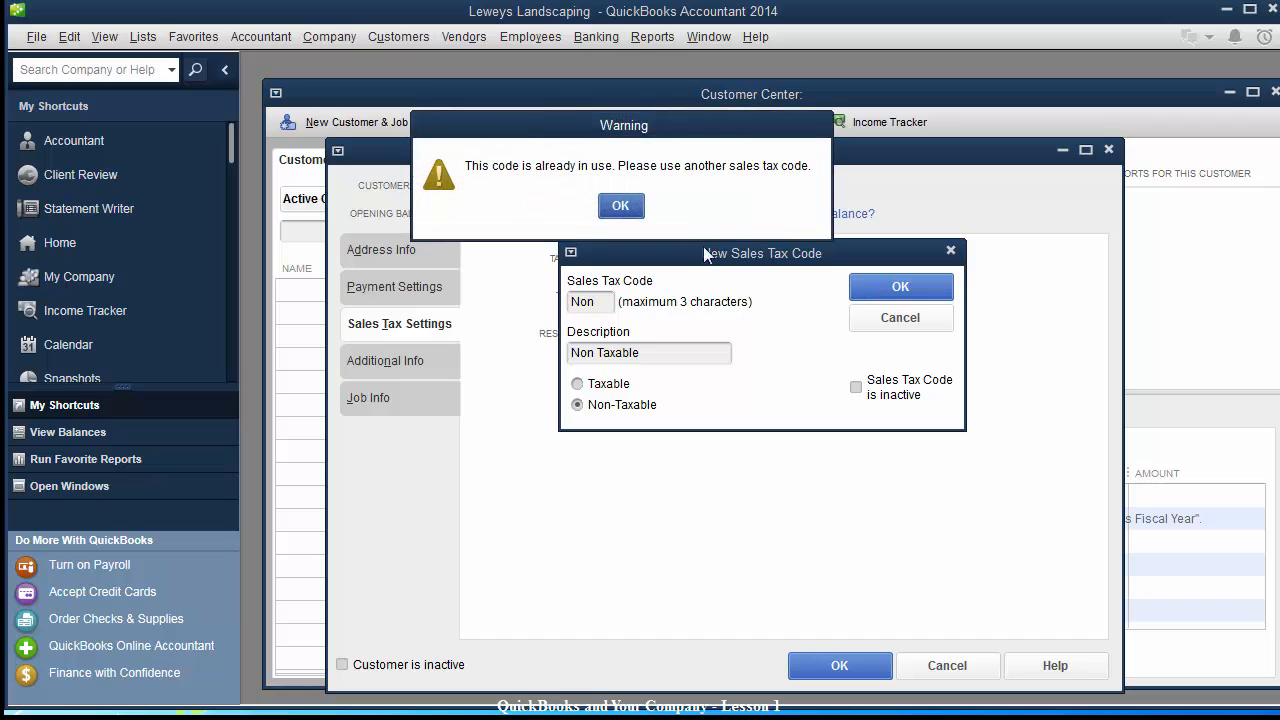
click(621, 206)
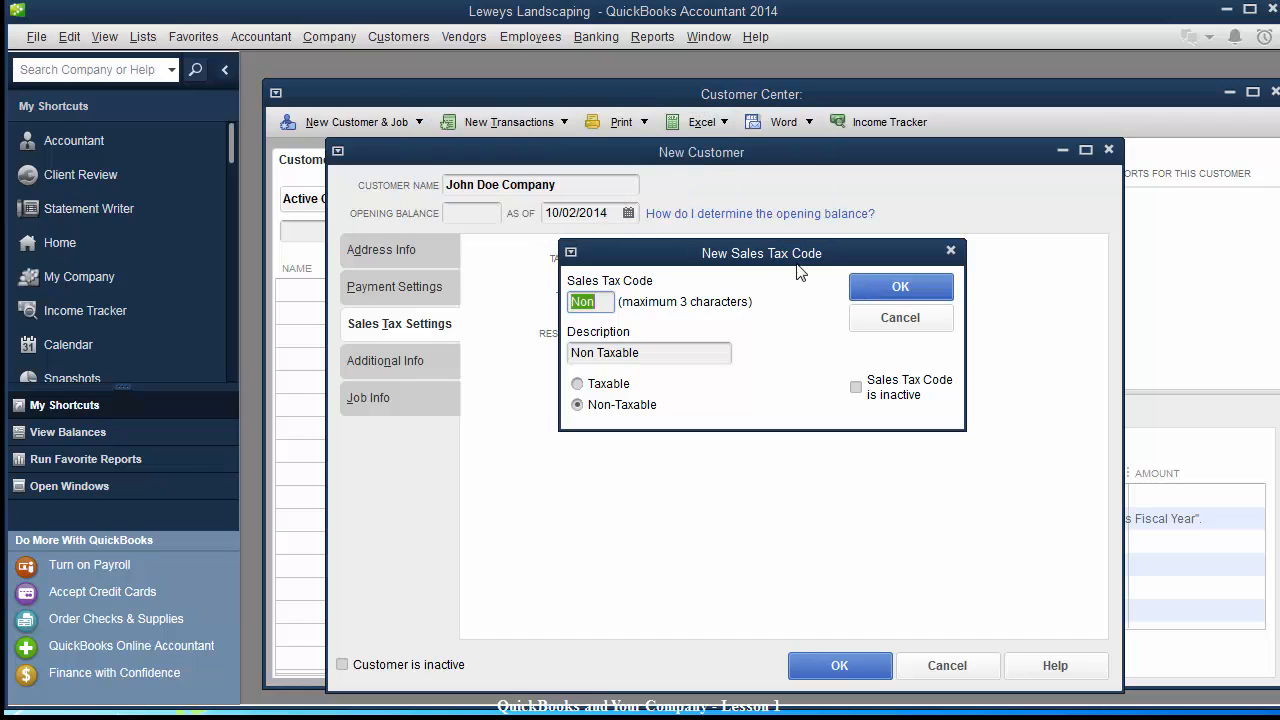
click(910, 320)
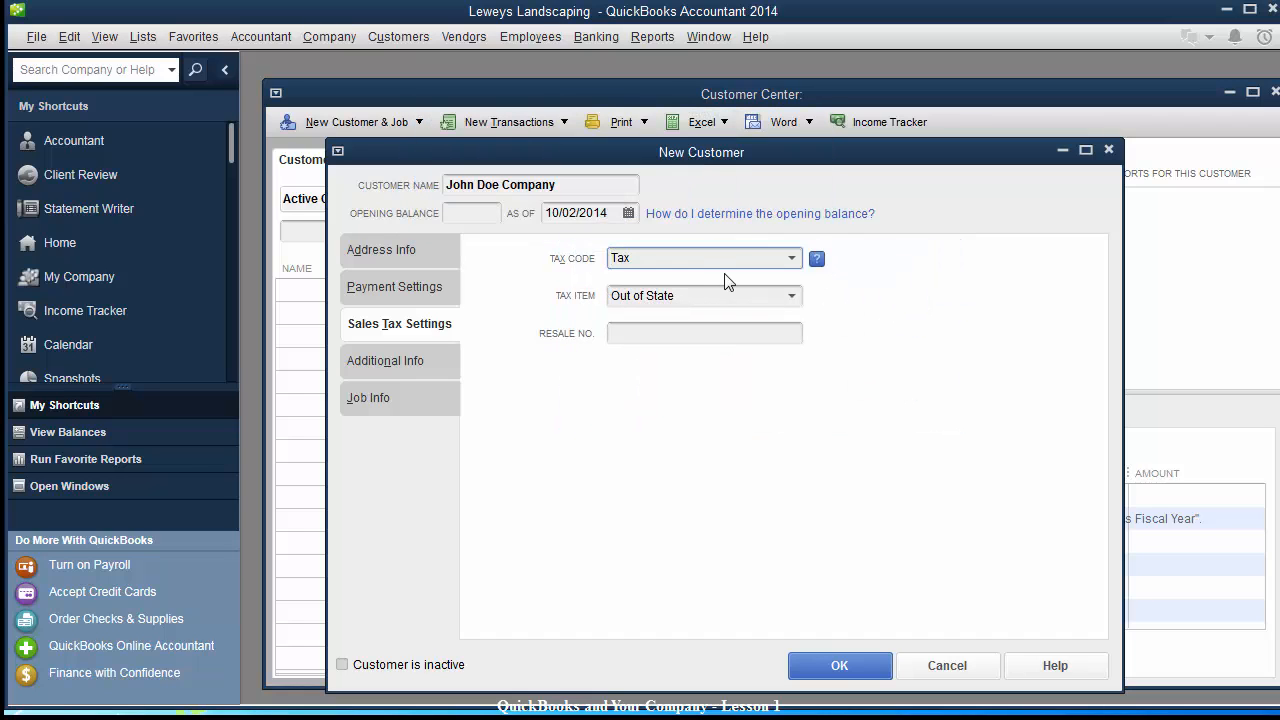
Choose TexasBexarCnty as the customer's sales tax item.
click(791, 296)
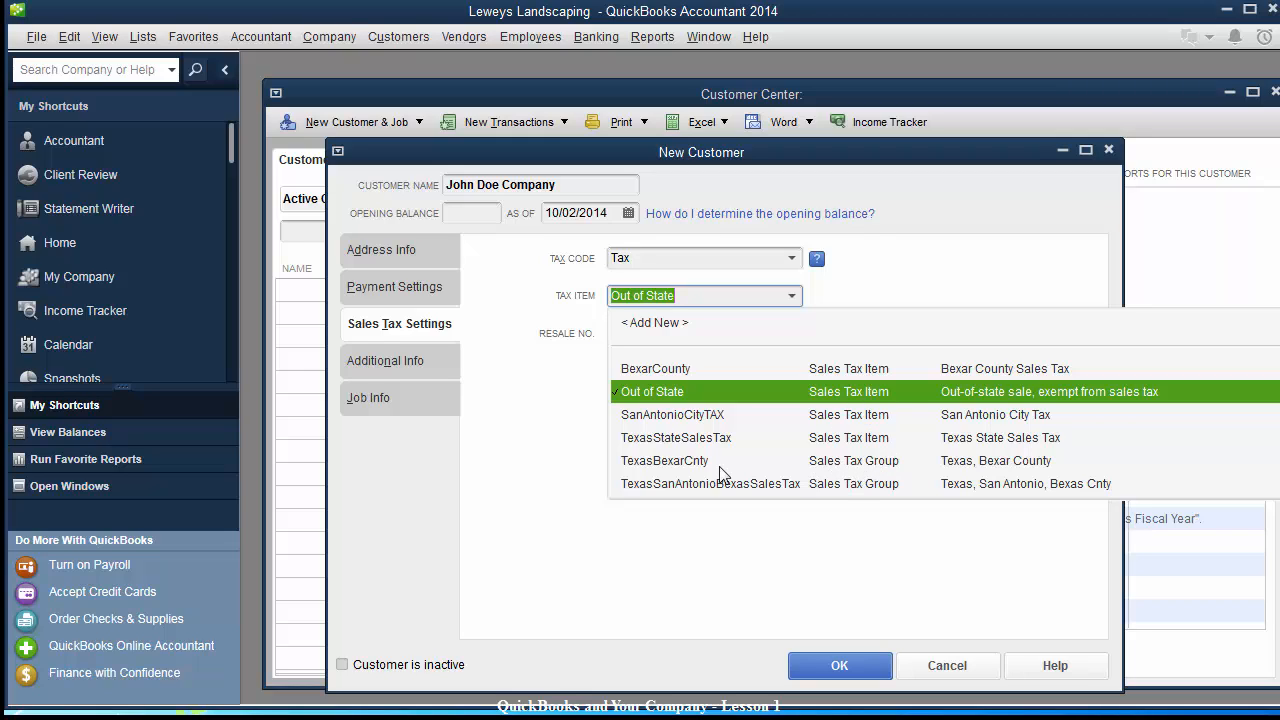
click(652, 462)
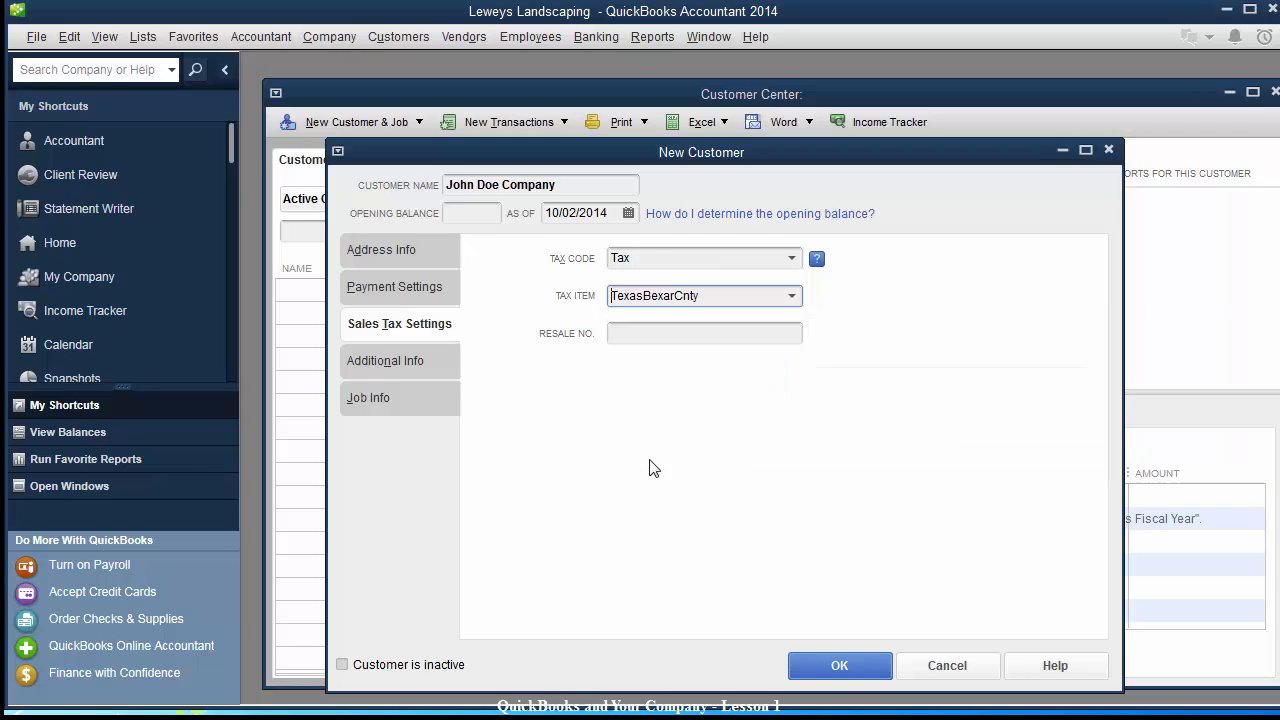
click(690, 330)
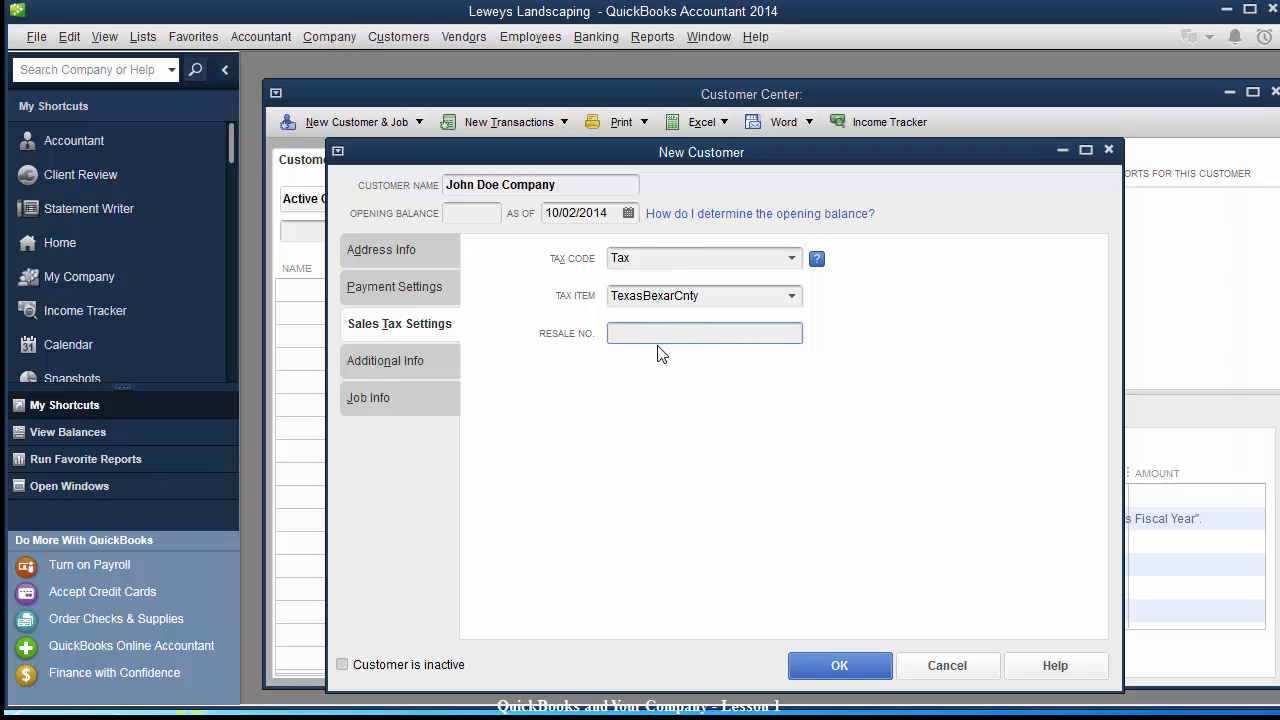
click(412, 361)
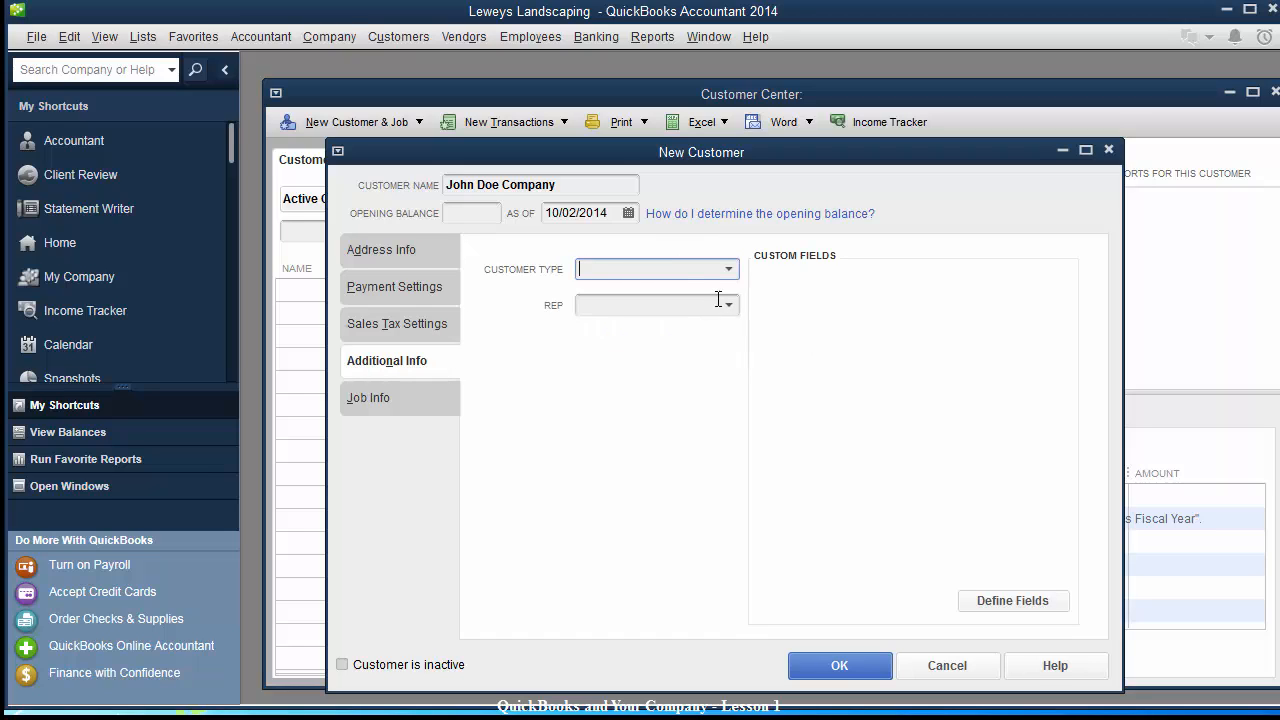
Quick-add customer type Commercial, assign it, and save the new customer.
click(728, 270)
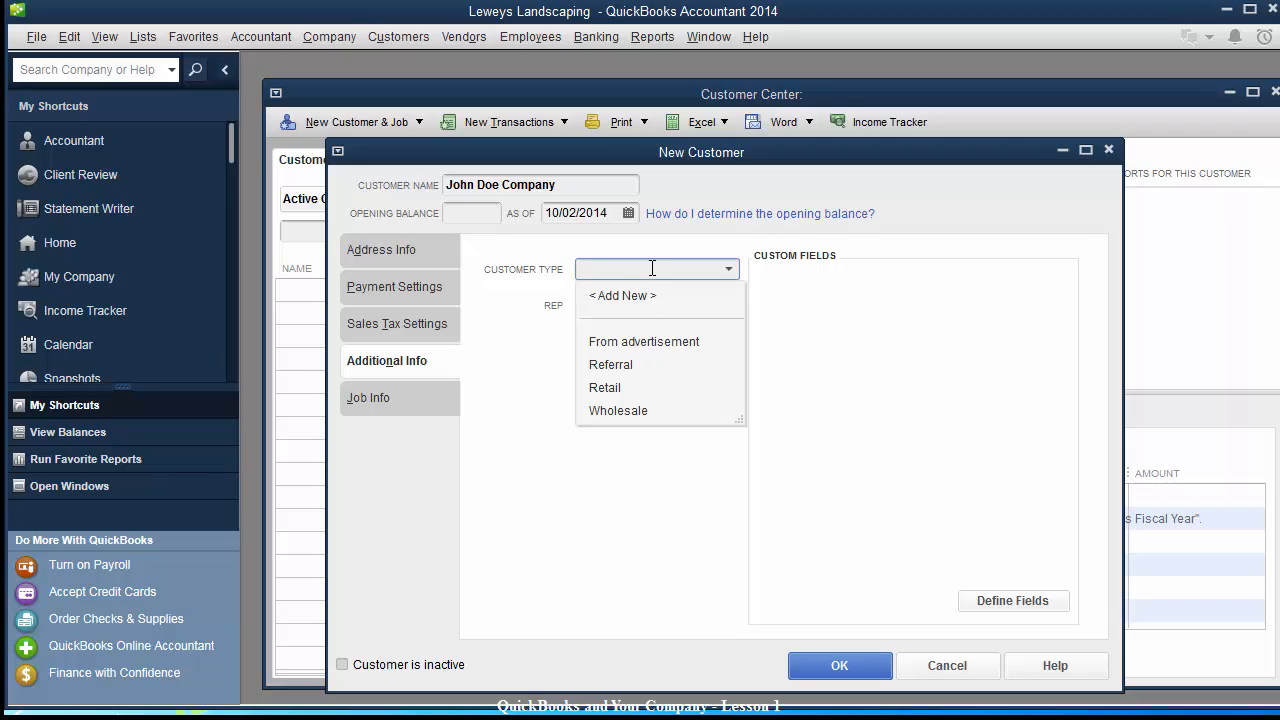
text(Commercial)
key(Tab)
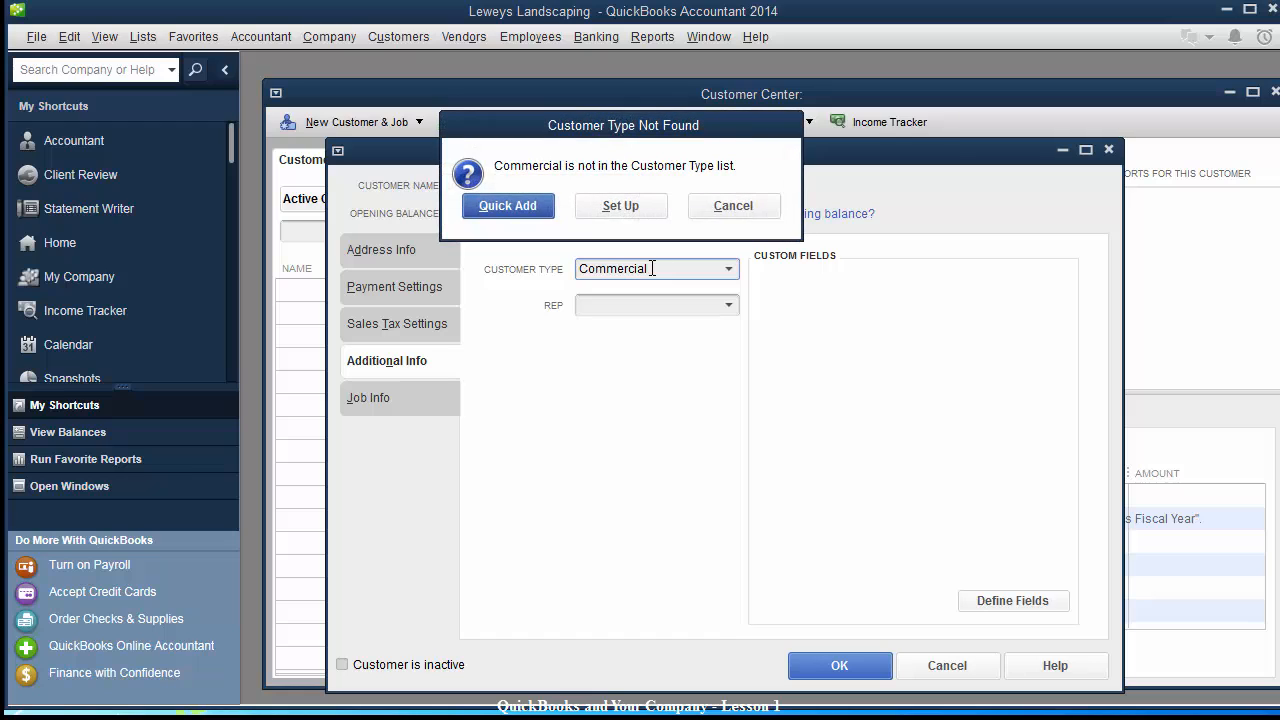
click(525, 204)
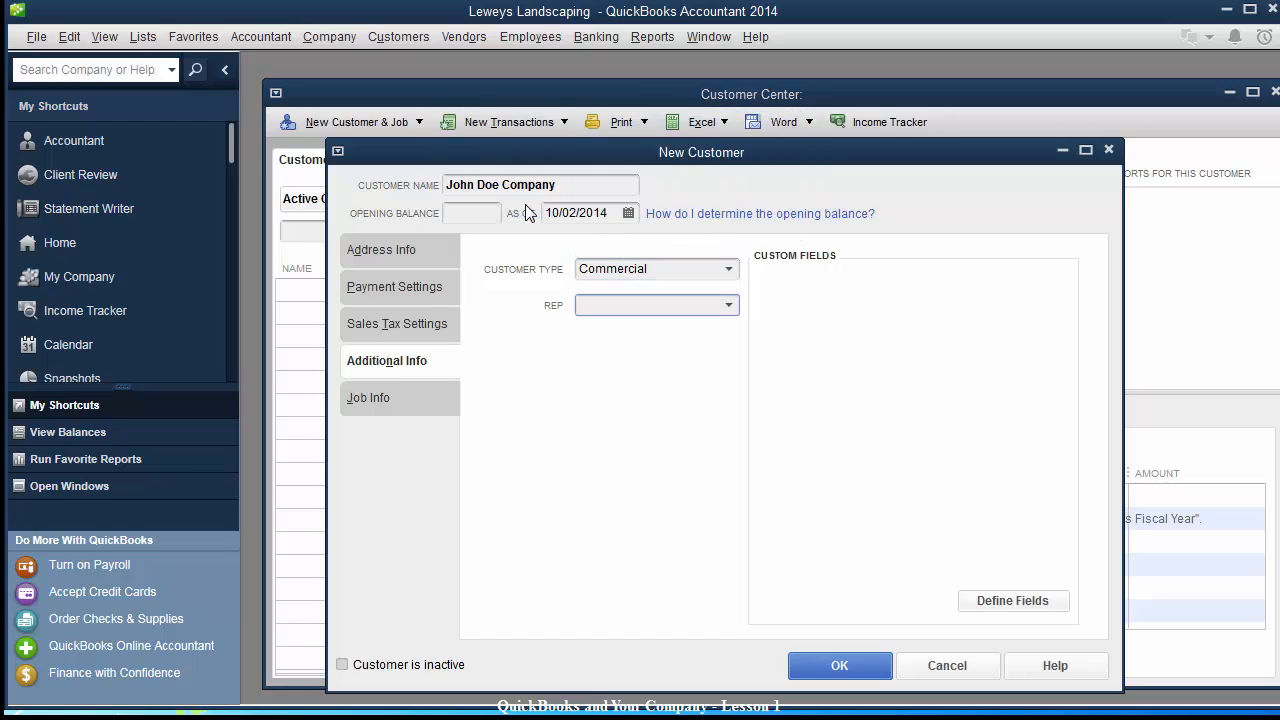
click(730, 306)
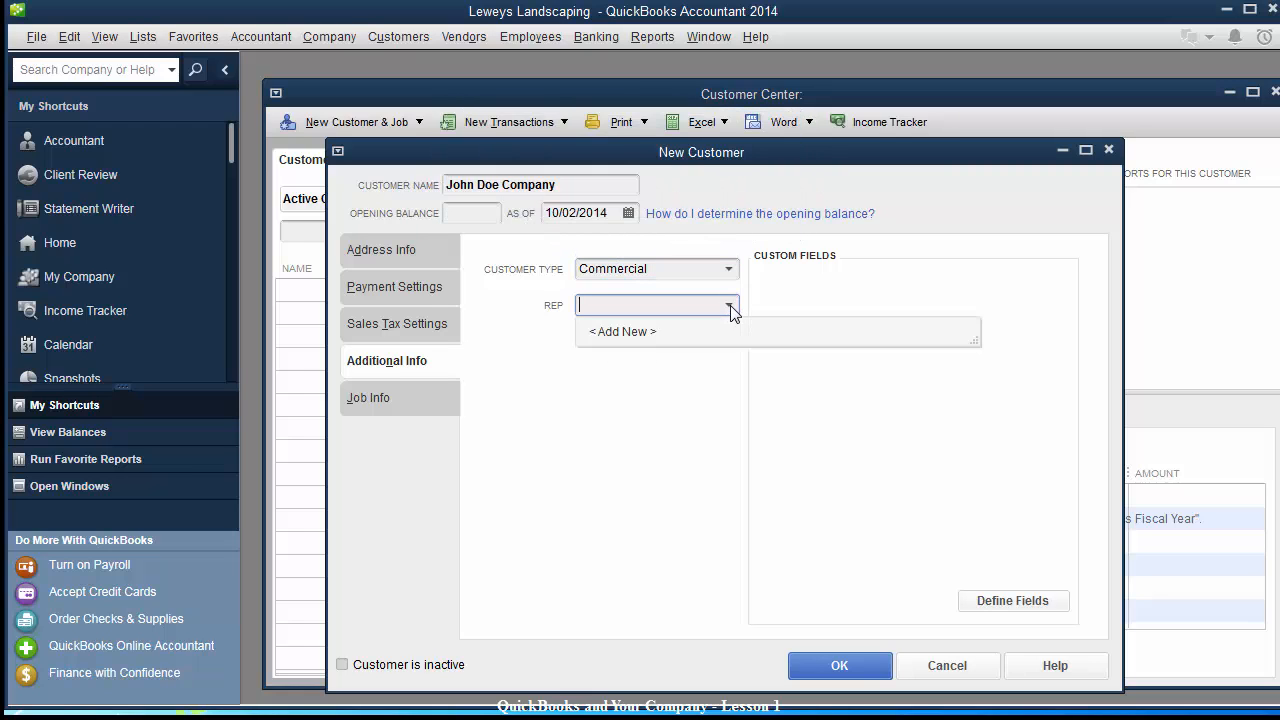
click(639, 367)
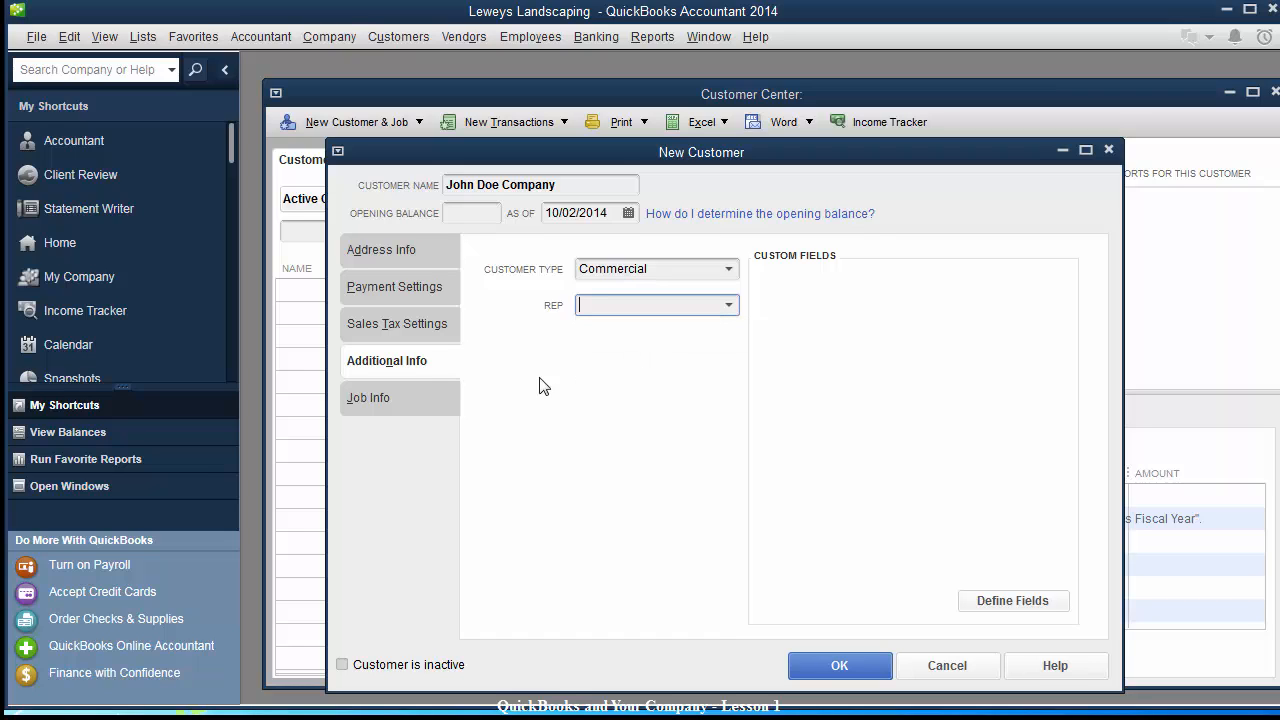
click(360, 405)
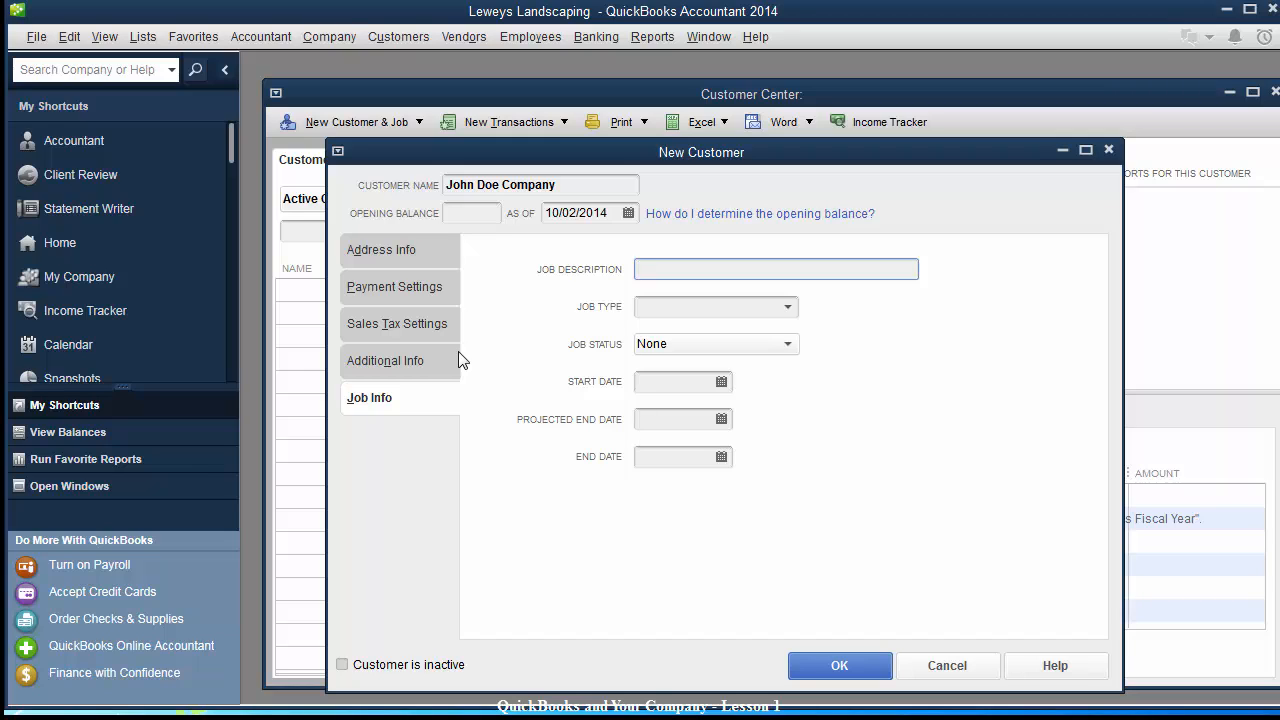
click(836, 666)
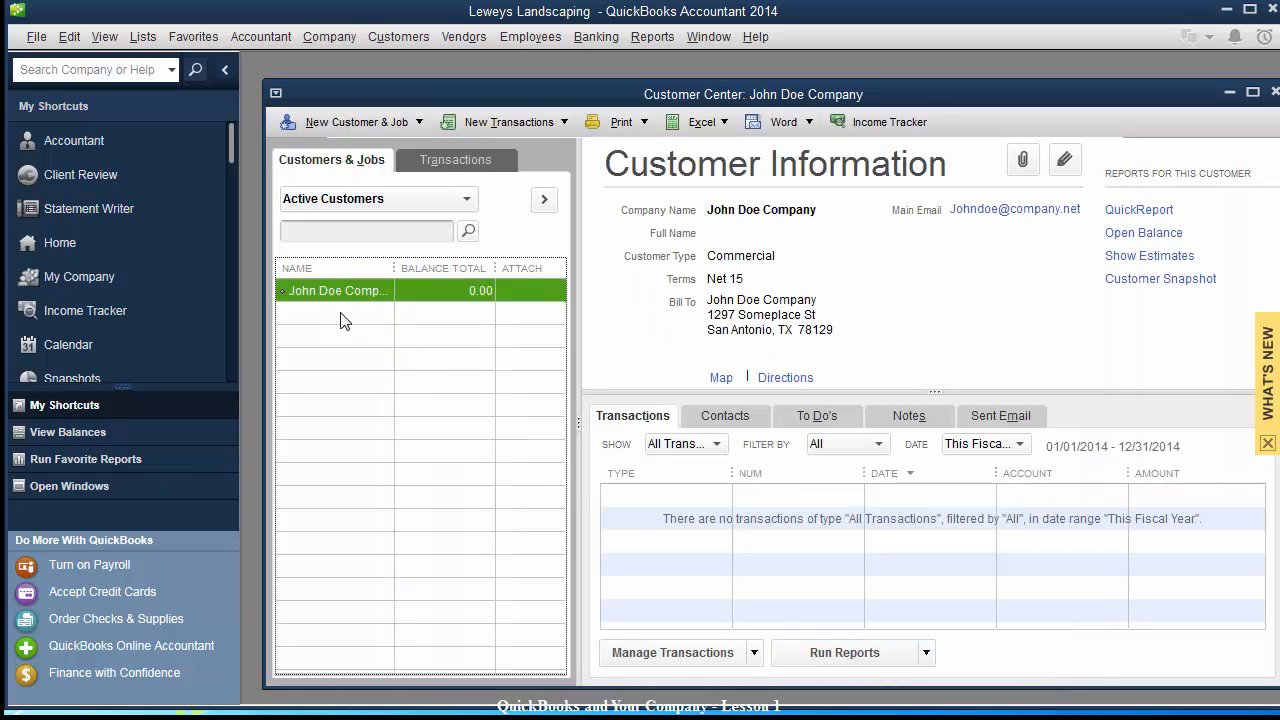
Start another new customer with customer and company name 'Acme Company'.
click(341, 126)
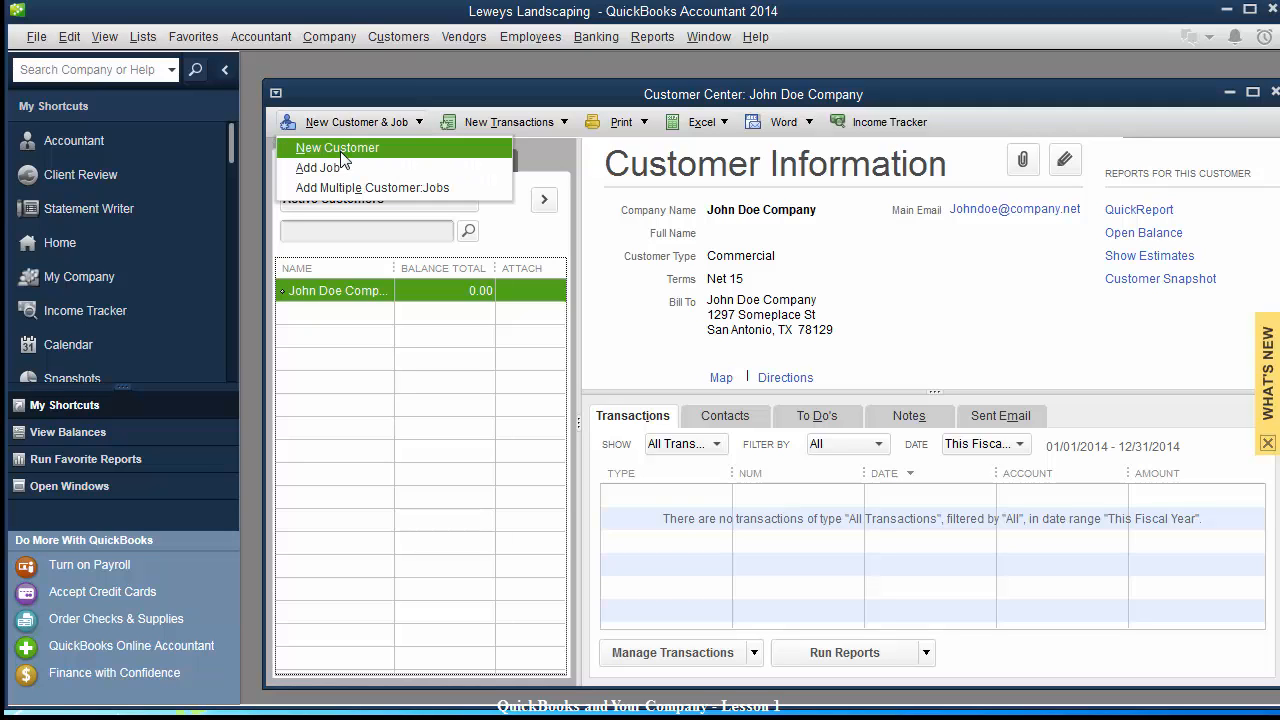
click(341, 160)
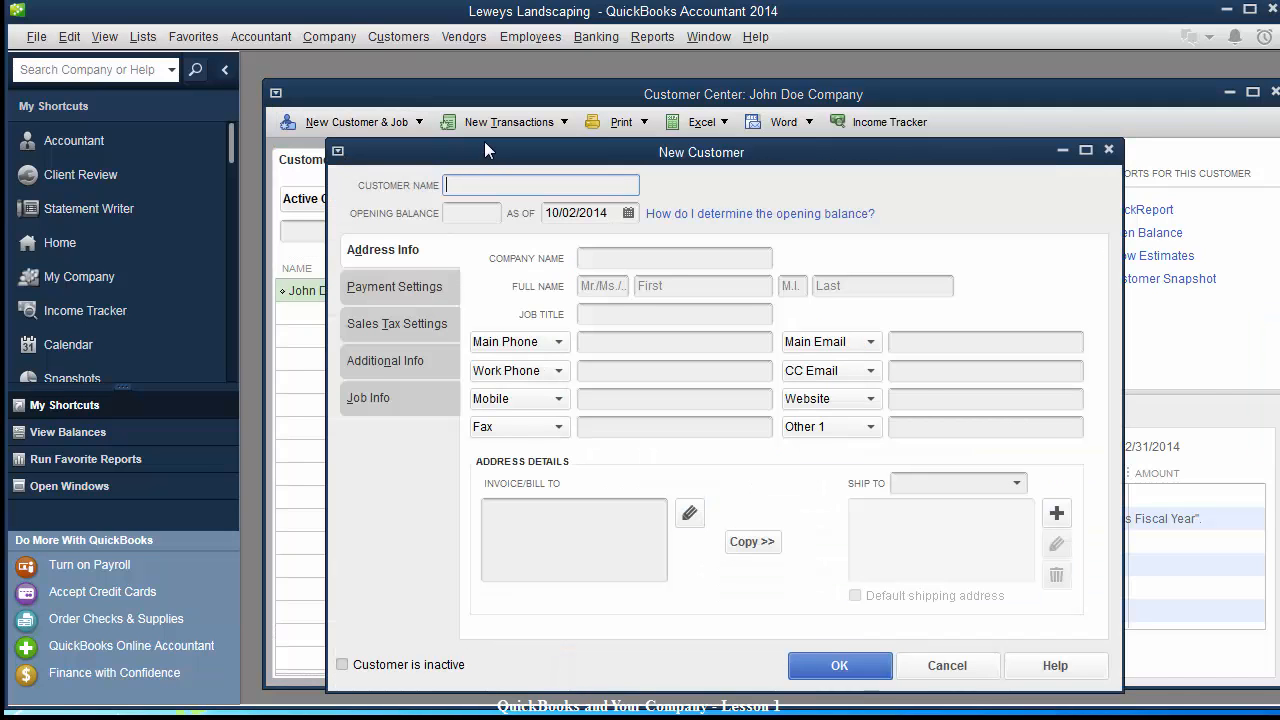
drag(436, 148, 611, 219)
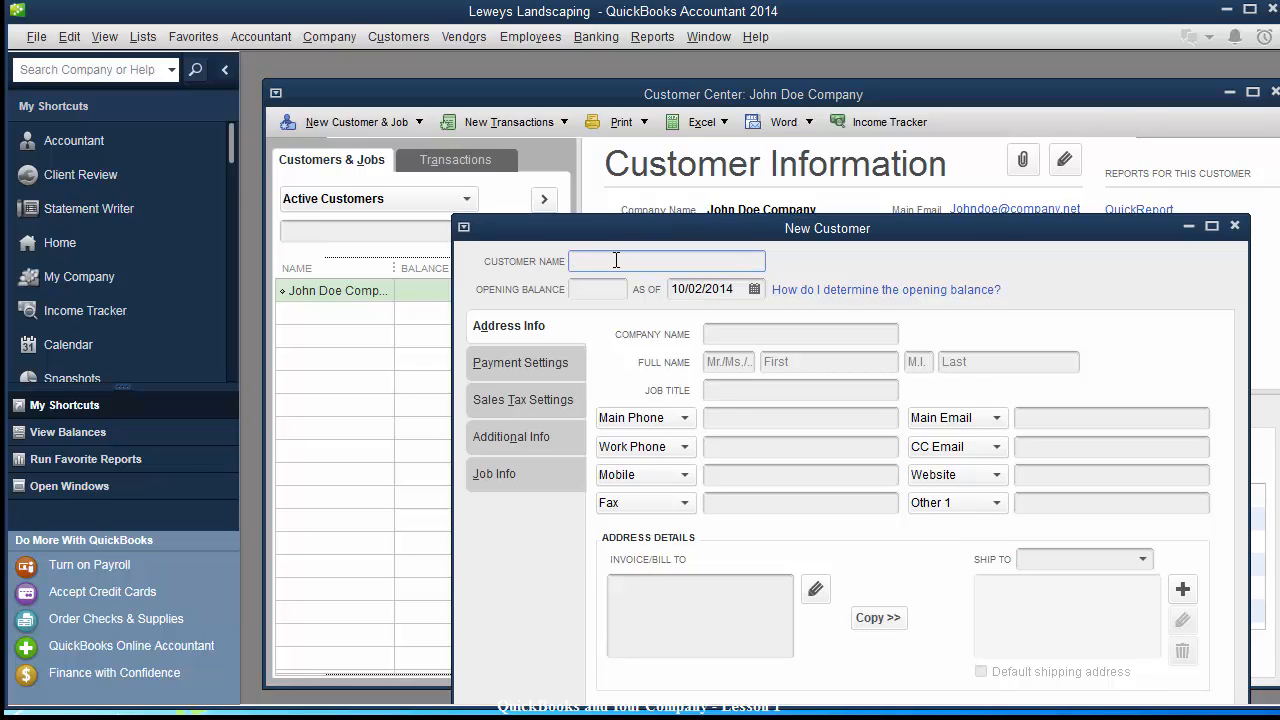
text(Acme Company)
key(Tab)
key(Tab)
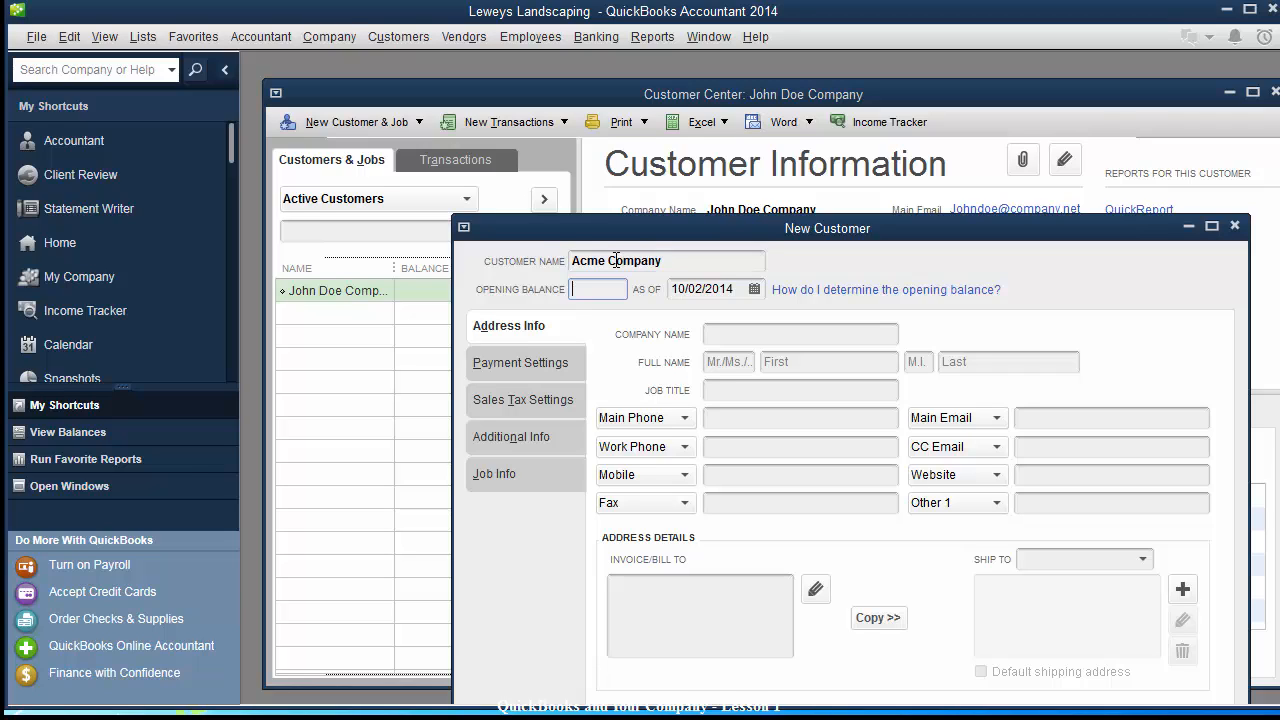
key(Tab)
text(Ac)
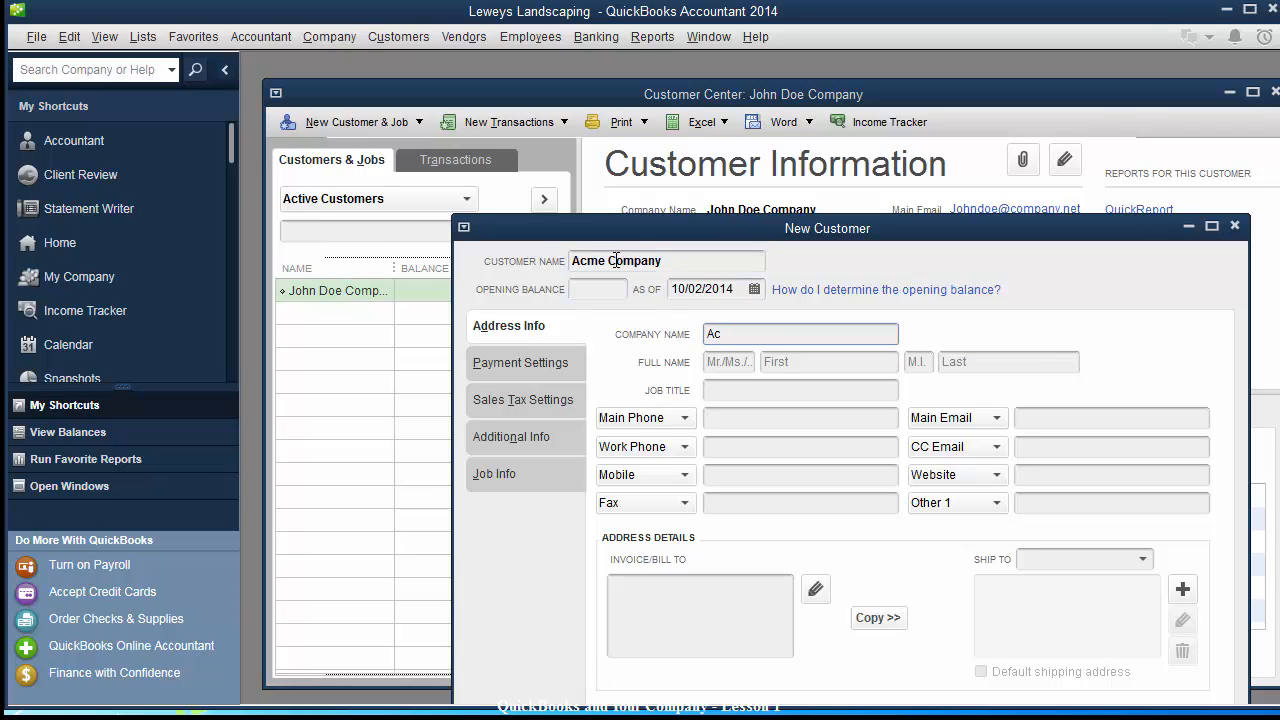
text(me Company)
key(Tab)
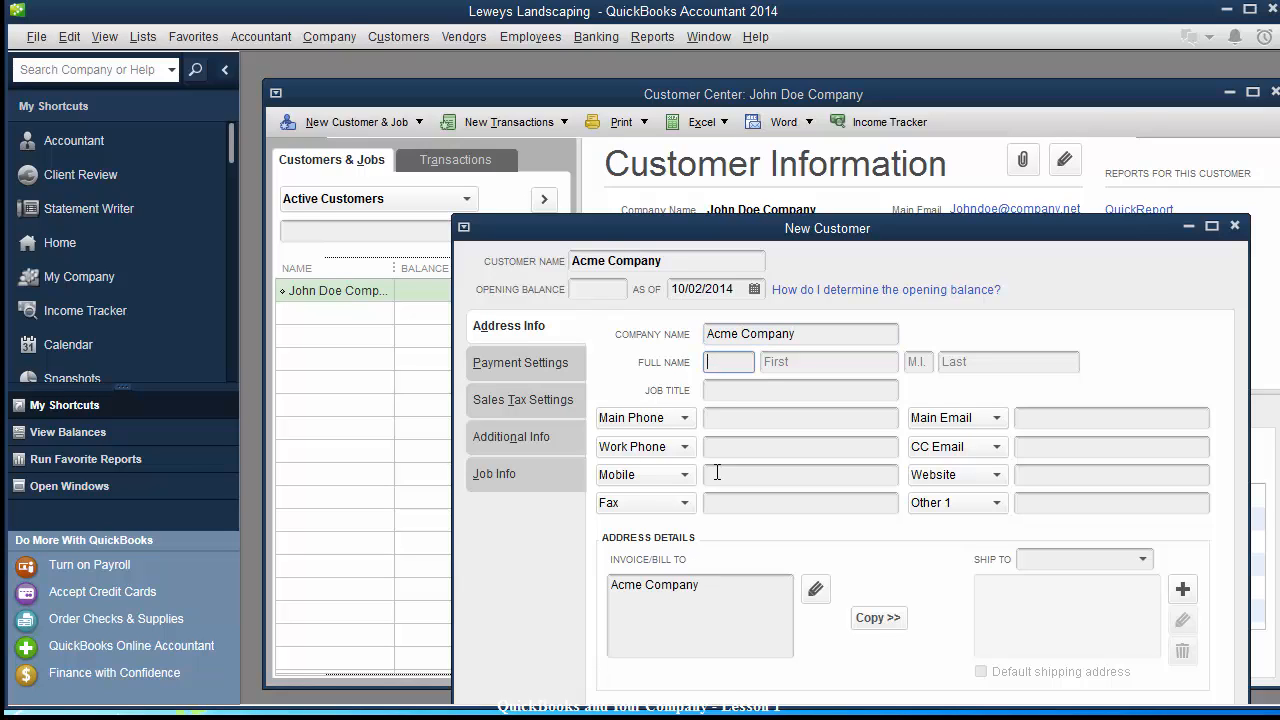
Enter Acme Company's main e-mail address.
click(716, 417)
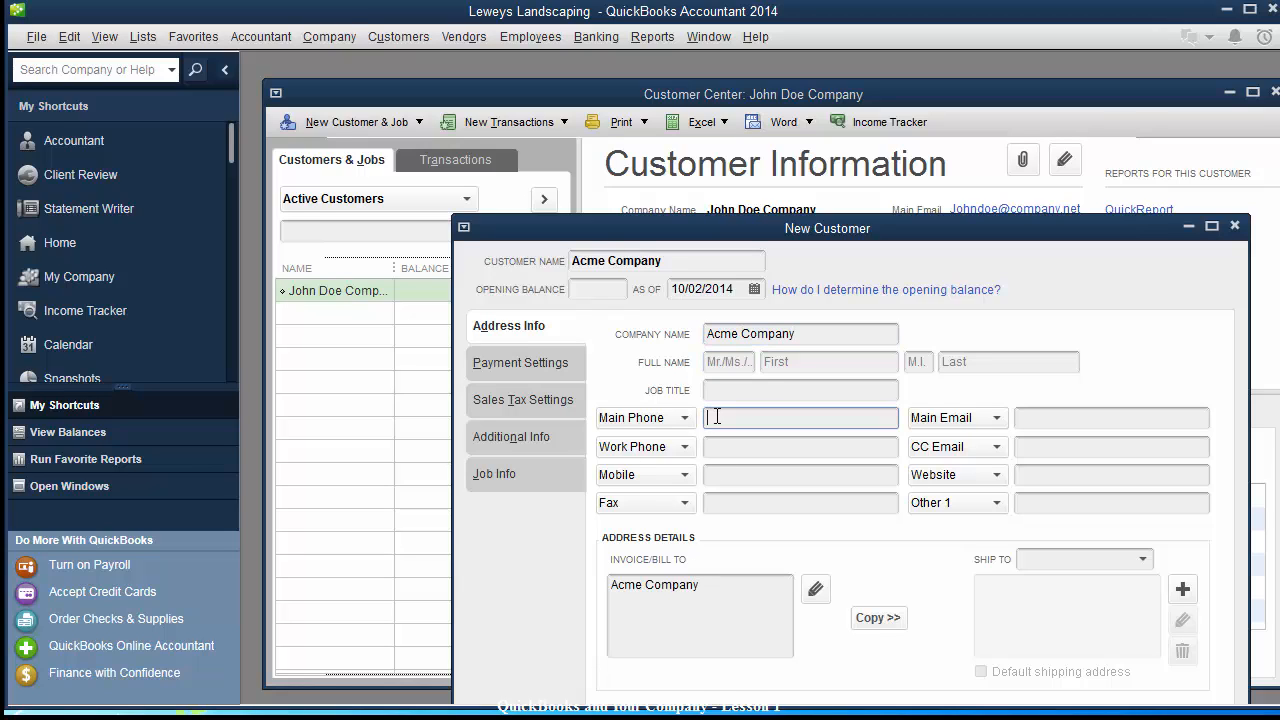
click(1047, 418)
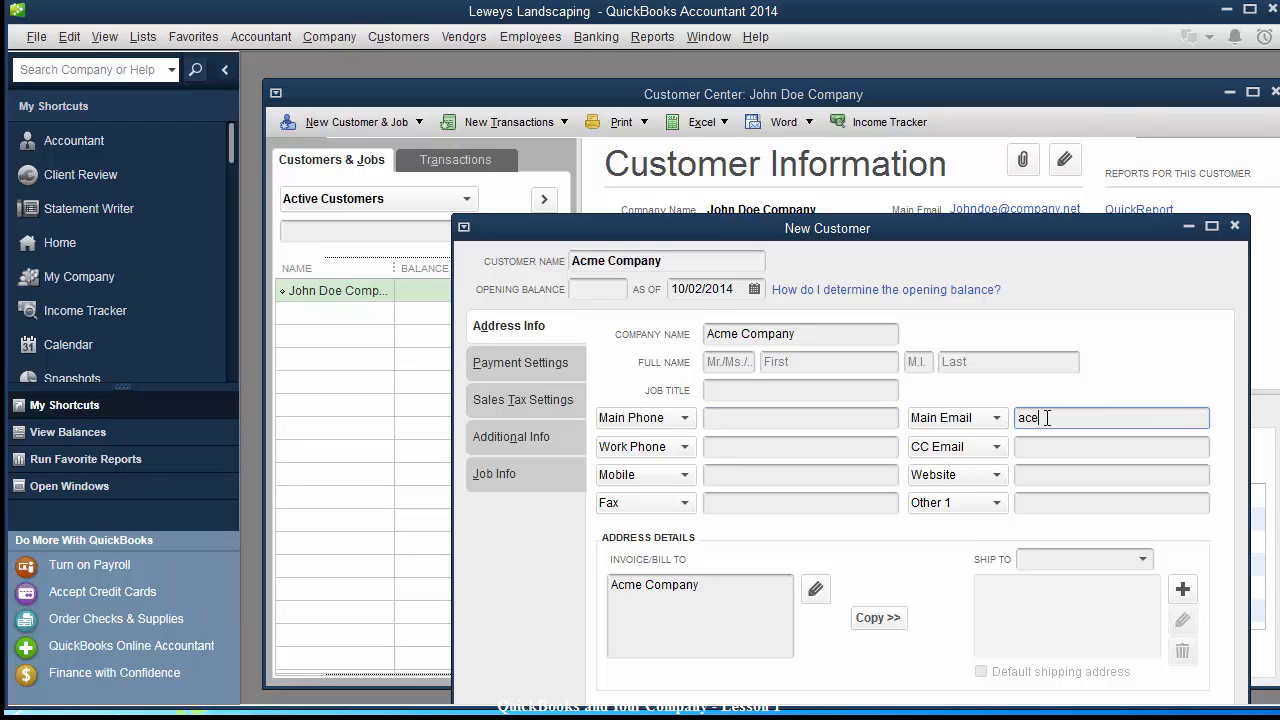
key(BackSpace)
key(BackSpace)
key(BackSpace)
key(Tab)
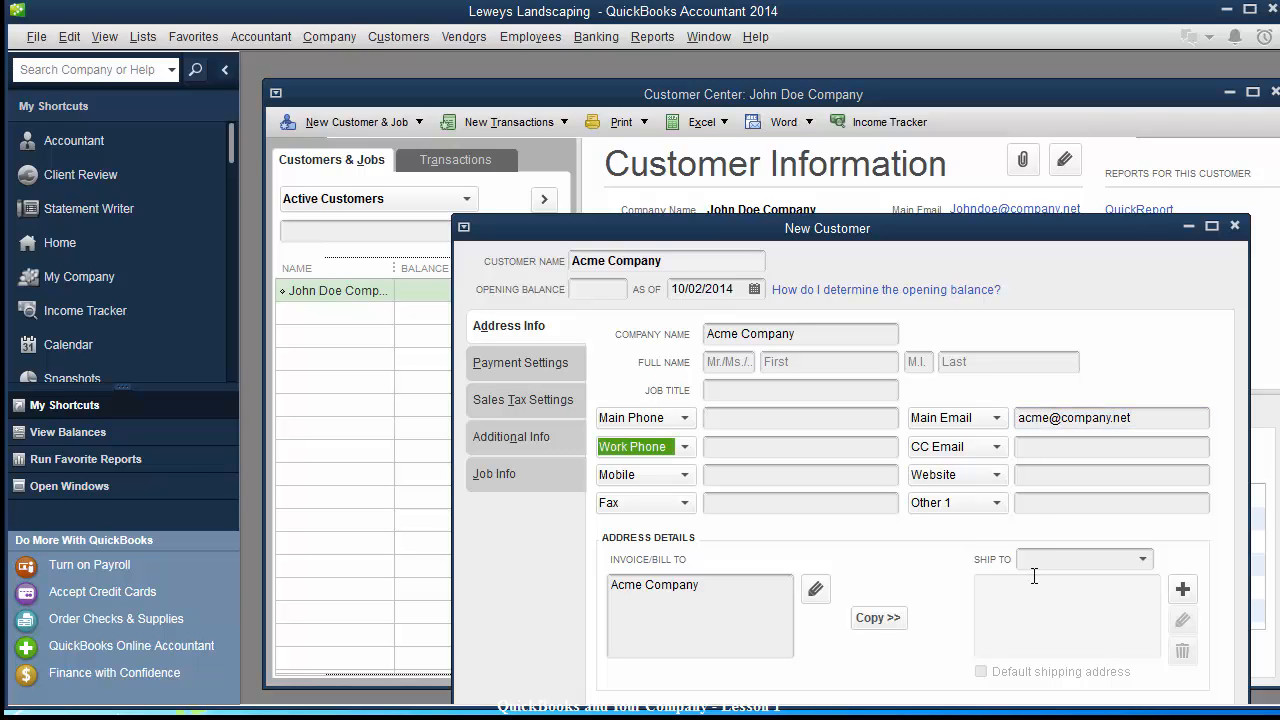
Fill in the billing street, city and ZIP in Edit Address Information and accept it.
click(711, 589)
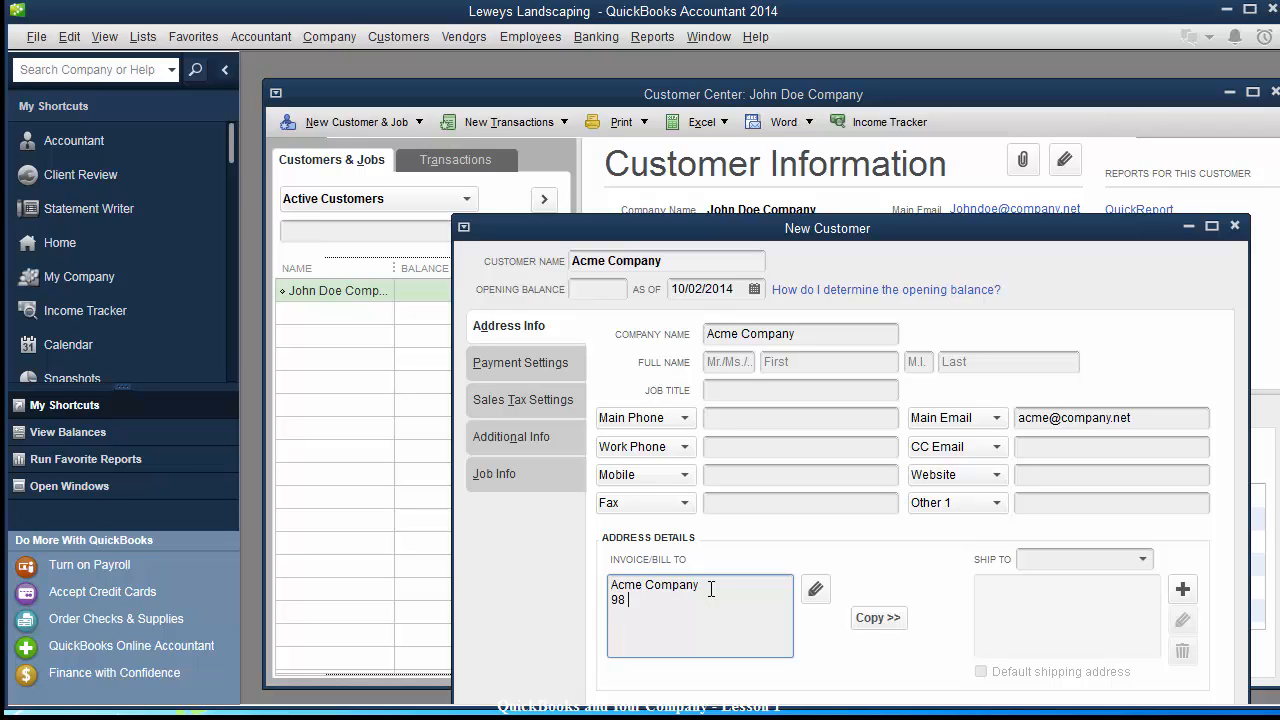
text(Someplace Ave An)
text(ywhere, TX)
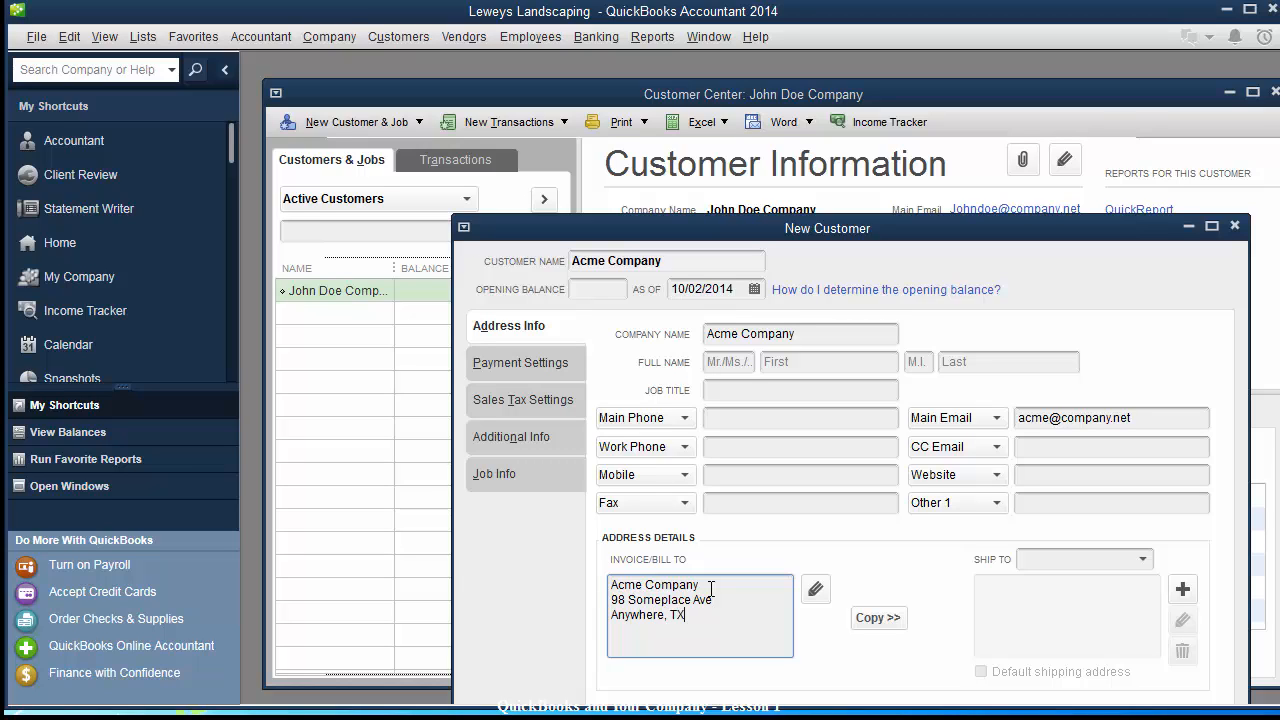
key(Tab)
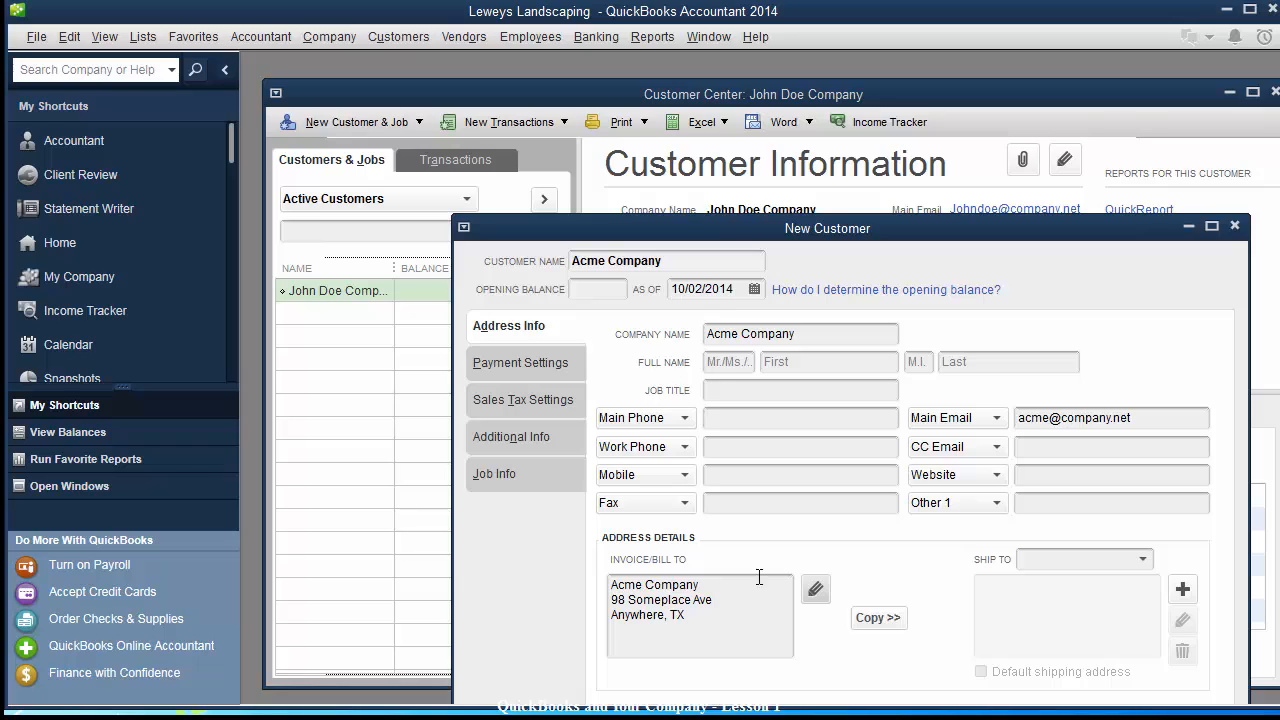
click(533, 366)
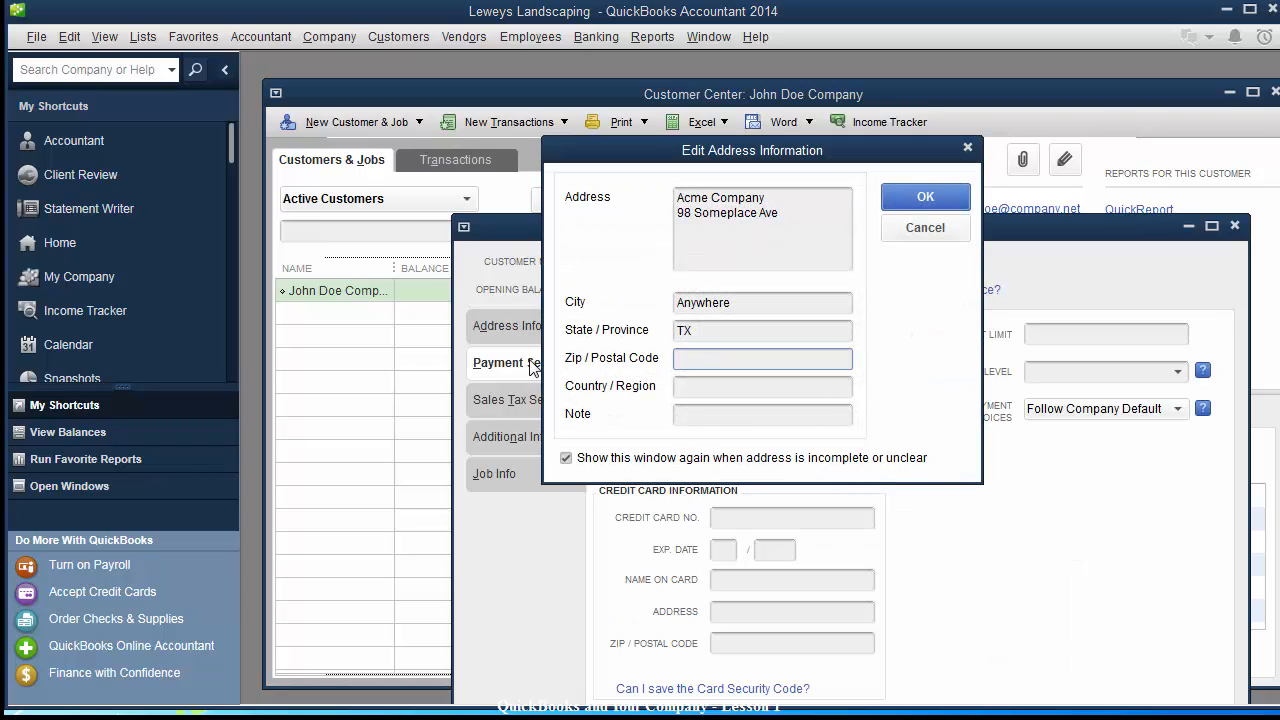
click(787, 358)
text(78215)
click(739, 390)
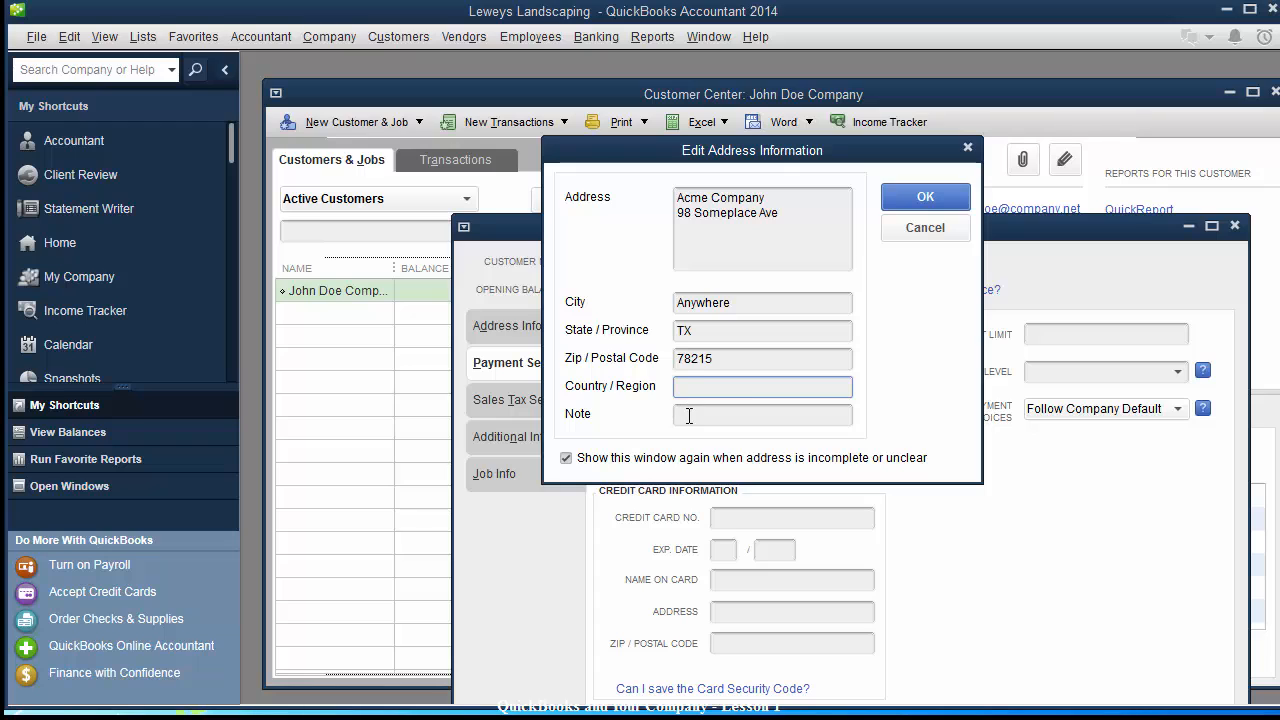
click(693, 416)
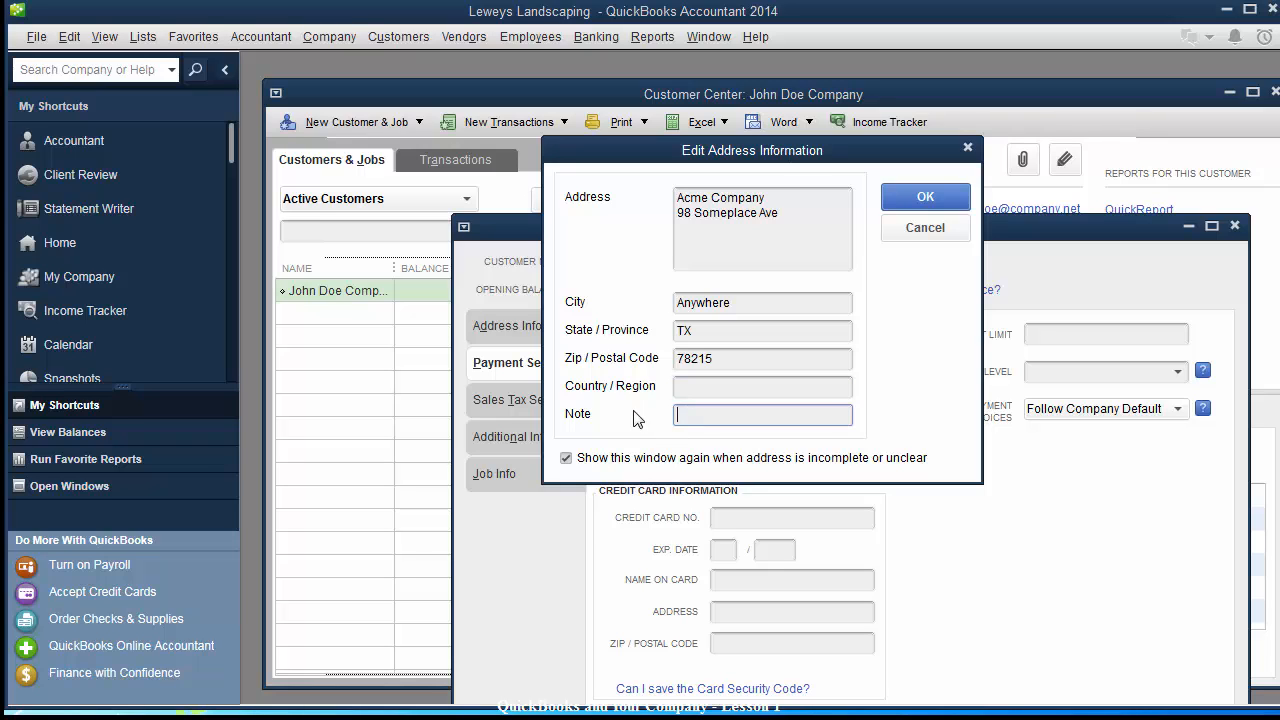
click(912, 197)
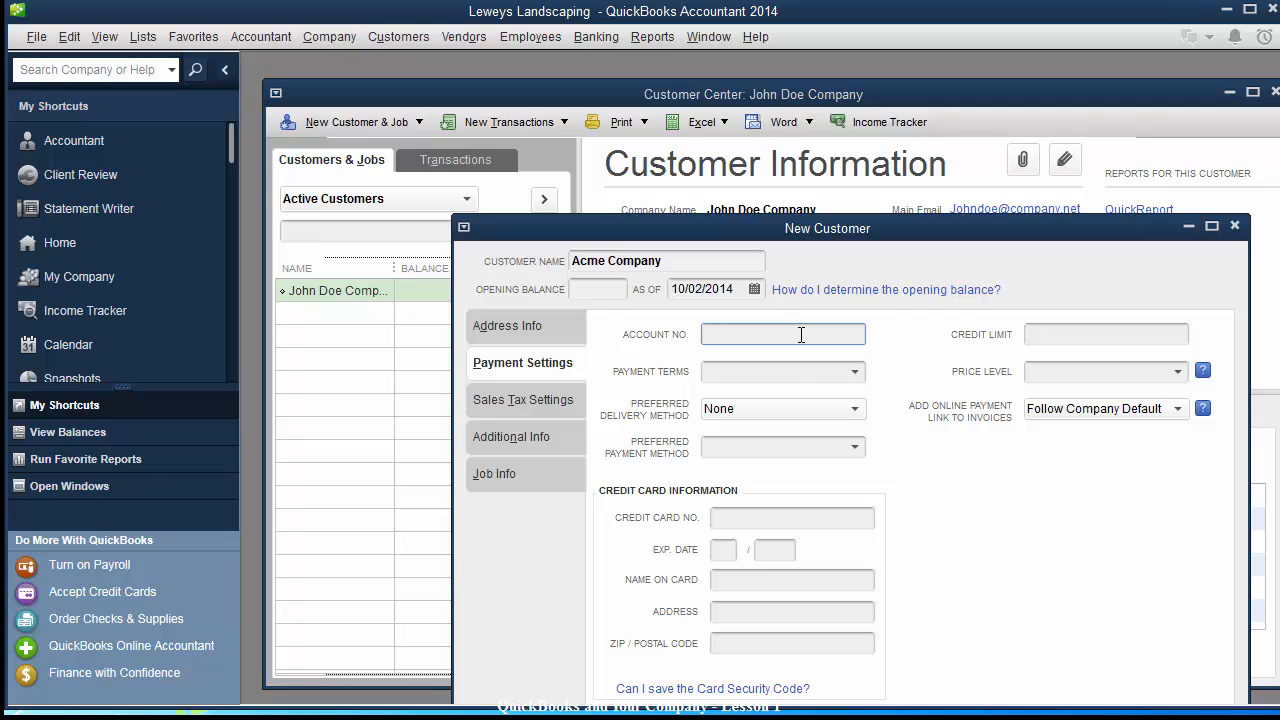
Set Acme Company's payment terms to Due on receipt and preferred delivery to E-mail.
click(858, 374)
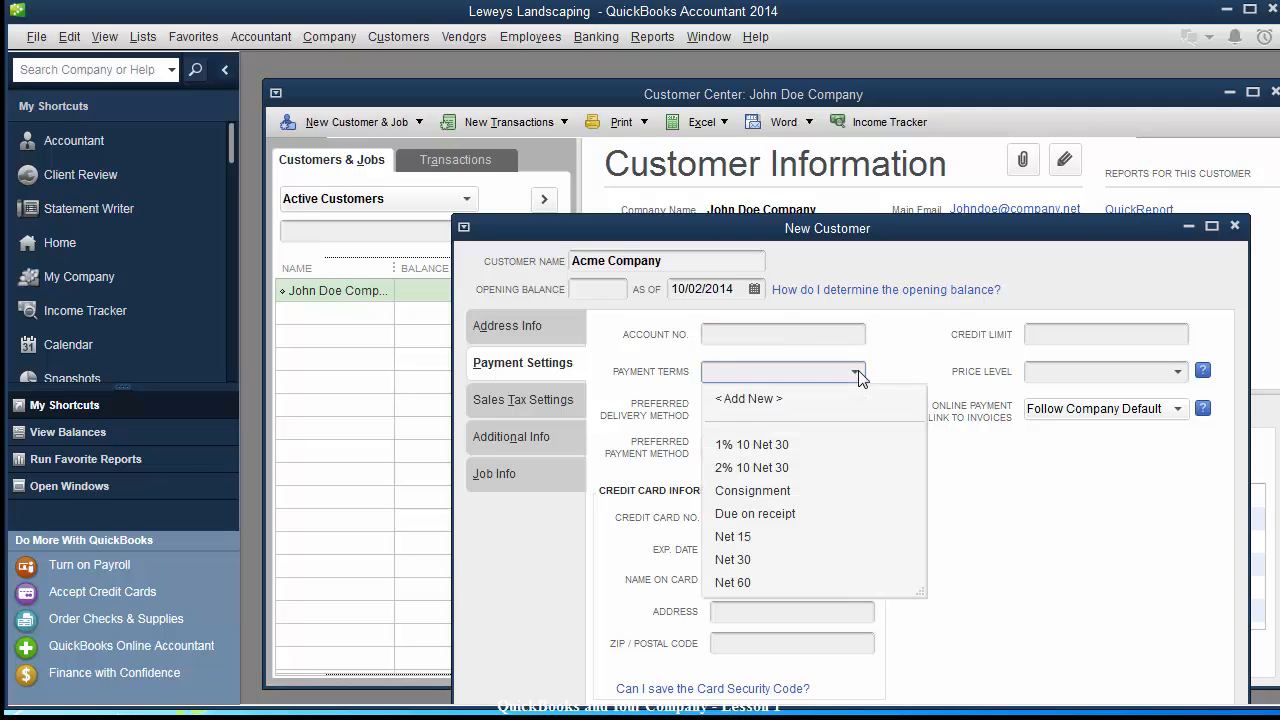
click(778, 513)
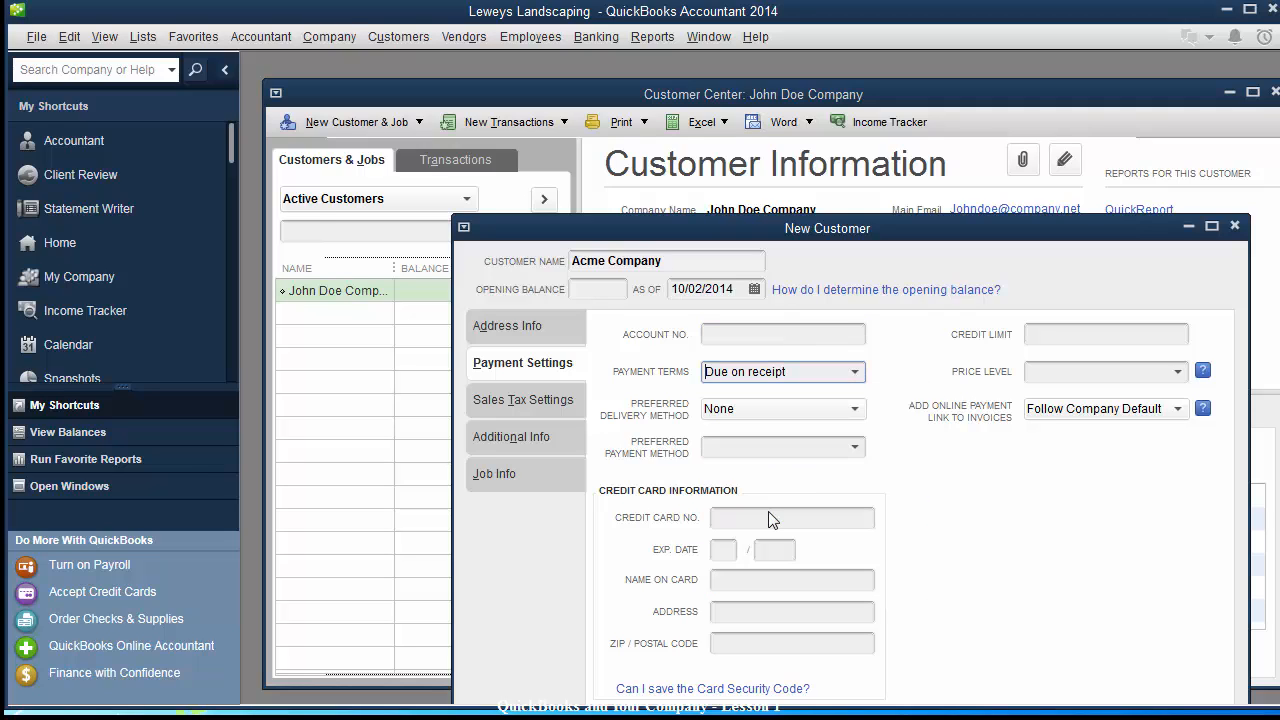
click(856, 414)
click(745, 434)
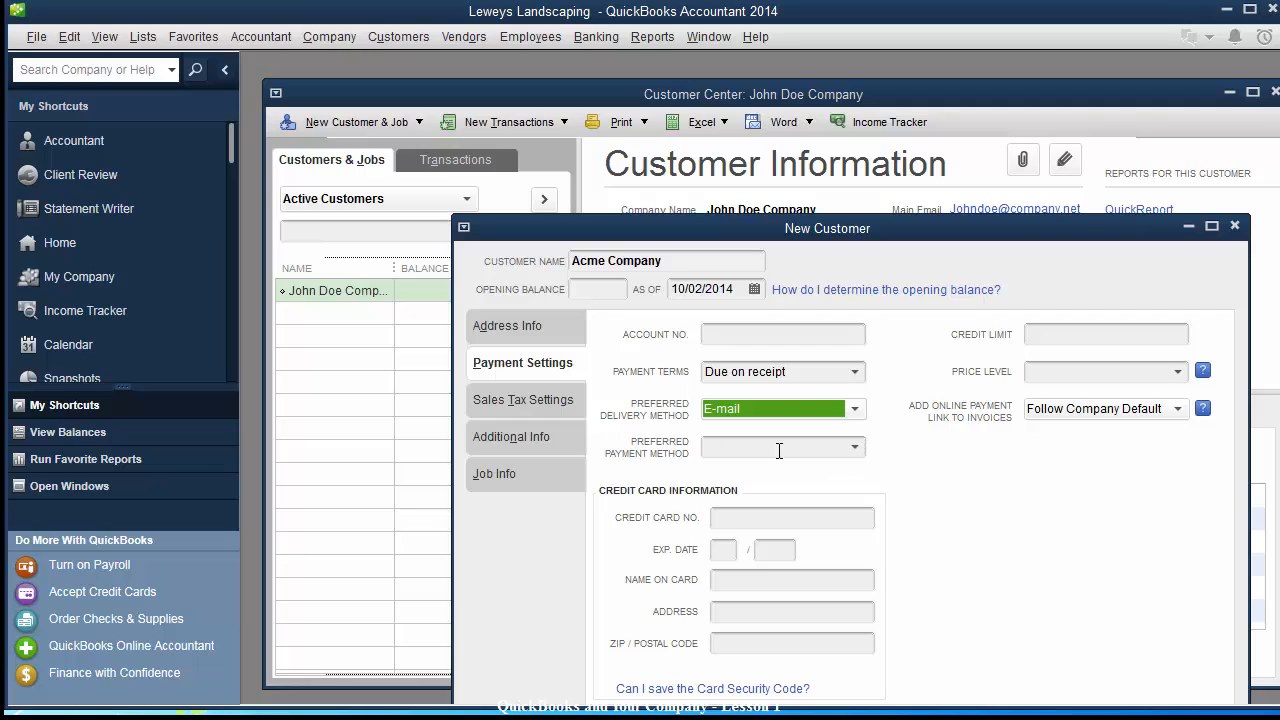
Assign TexasSanAntonioBexasSalesTax as the customer's sales tax item.
click(531, 399)
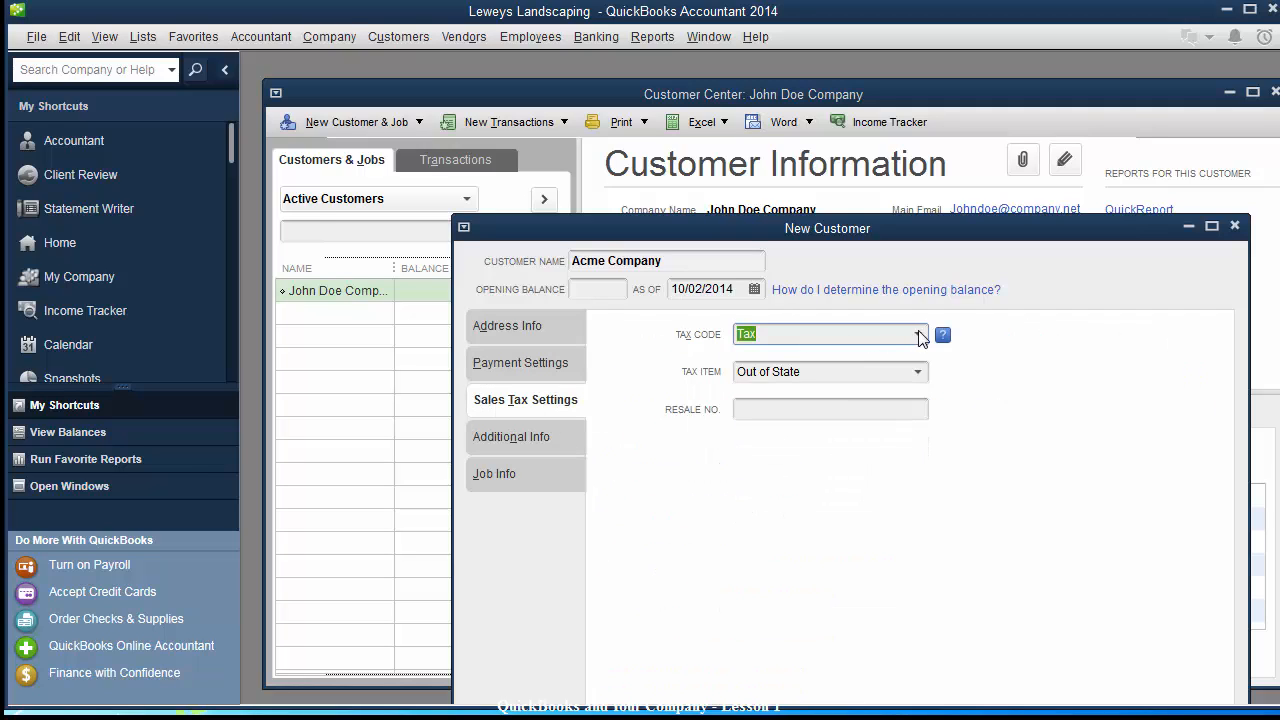
click(918, 375)
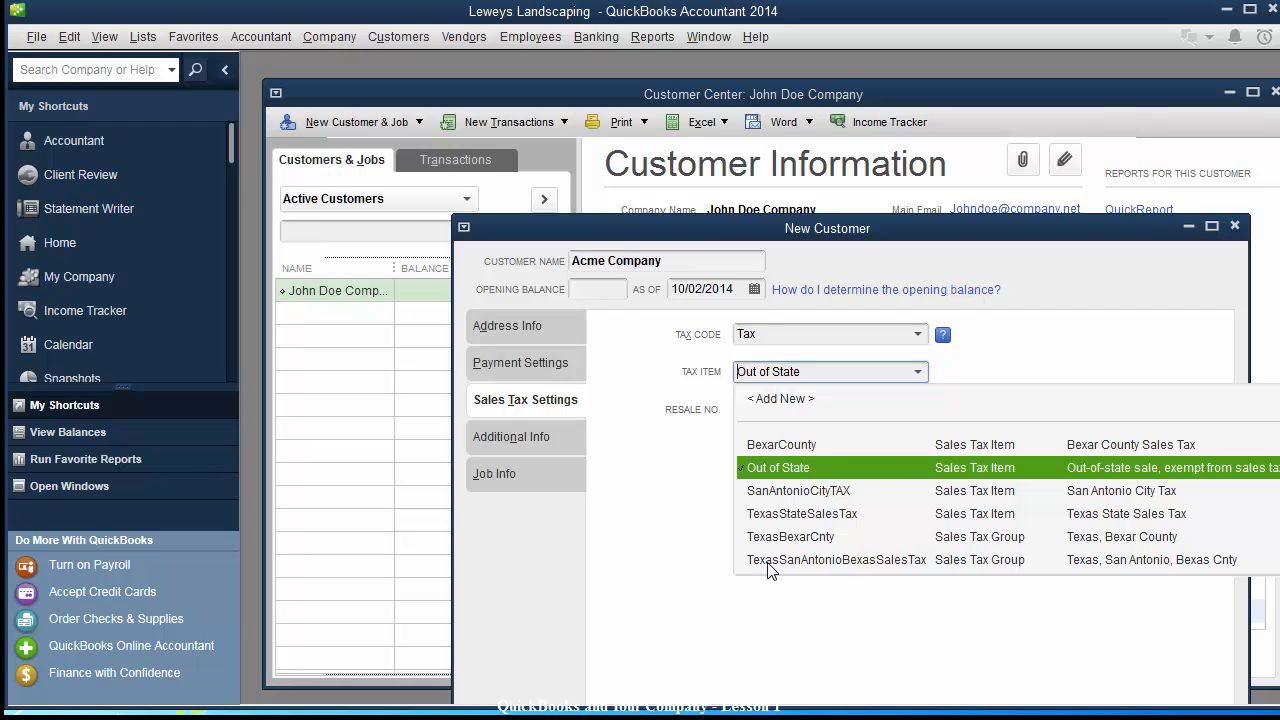
click(836, 560)
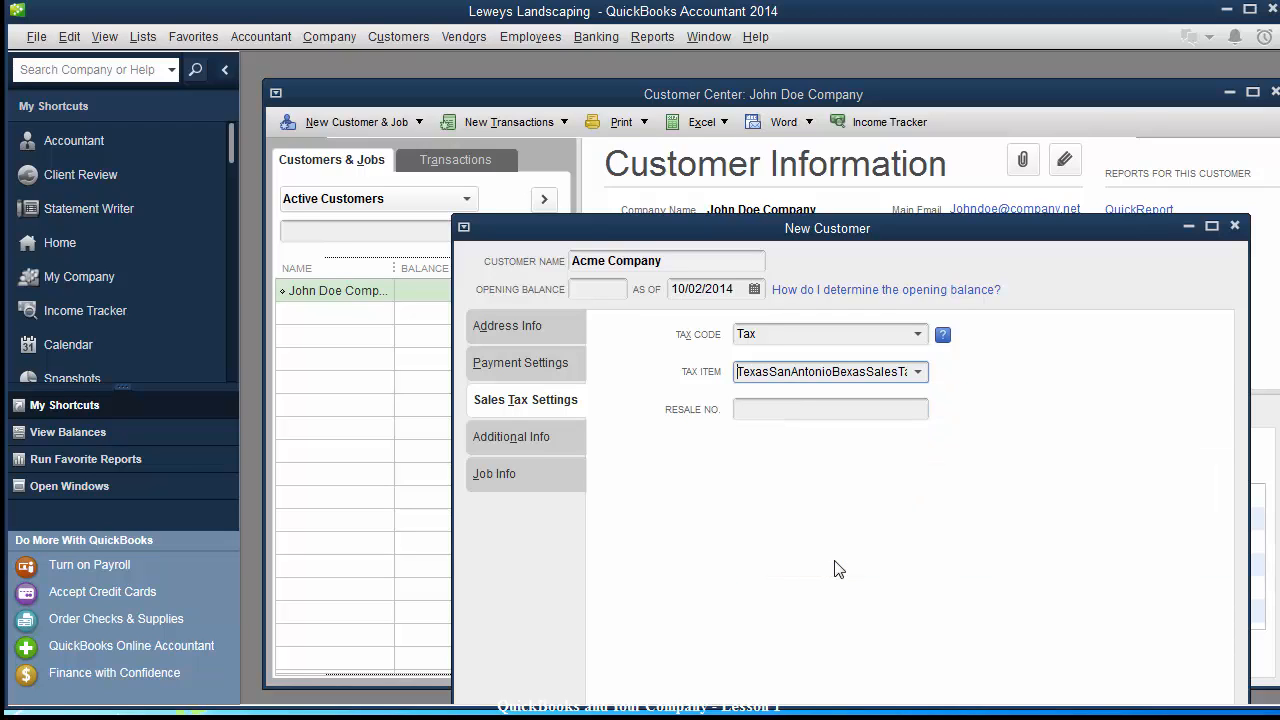
Set the customer type to Commercial and save Acme Company.
click(537, 441)
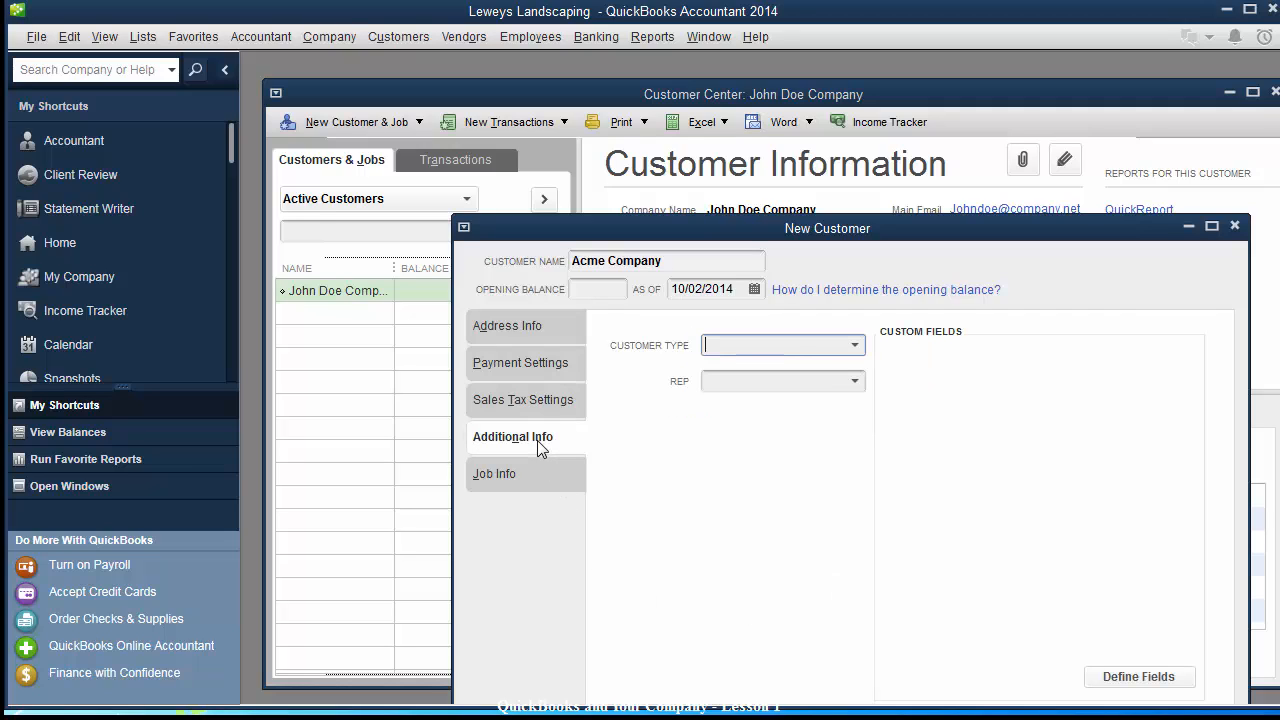
click(856, 345)
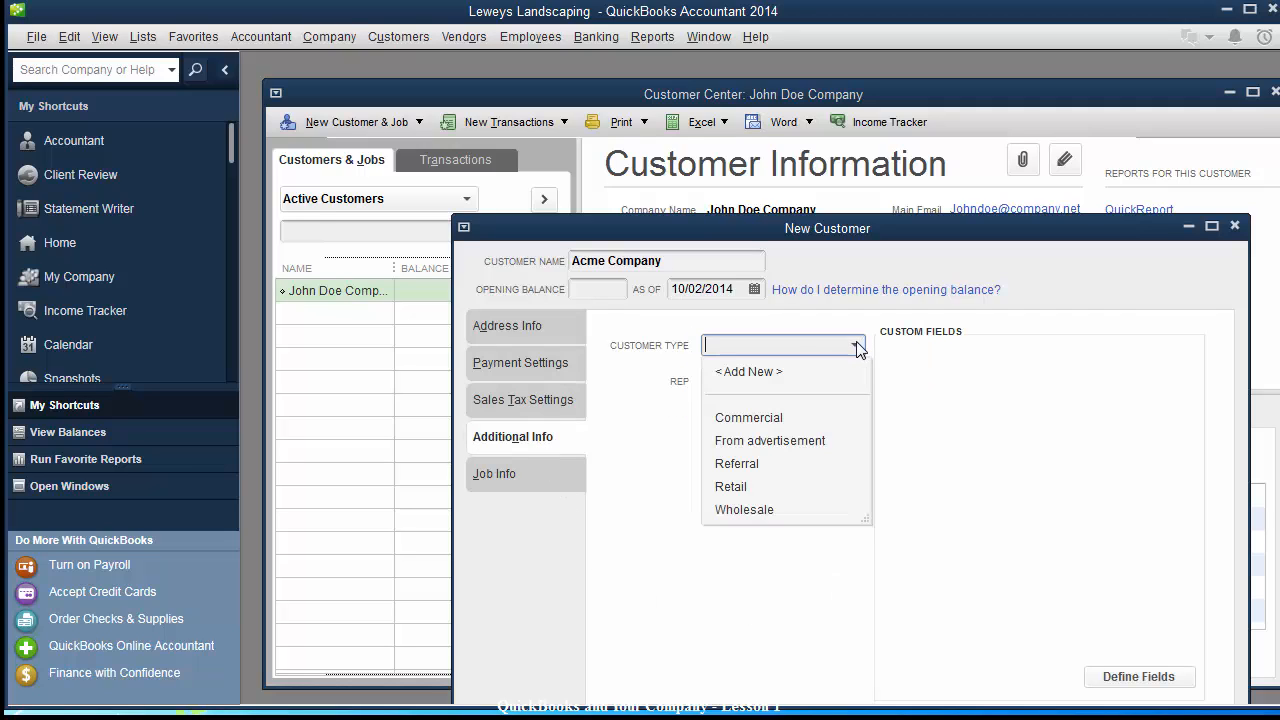
click(777, 420)
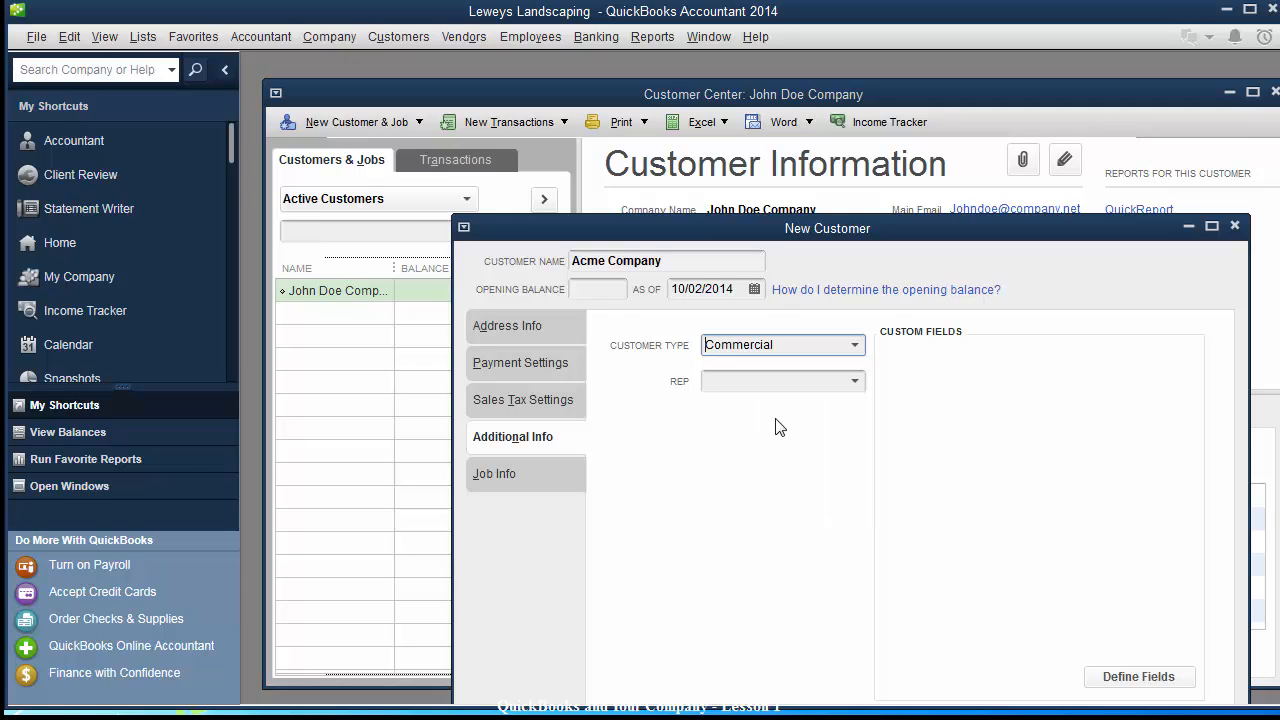
click(514, 470)
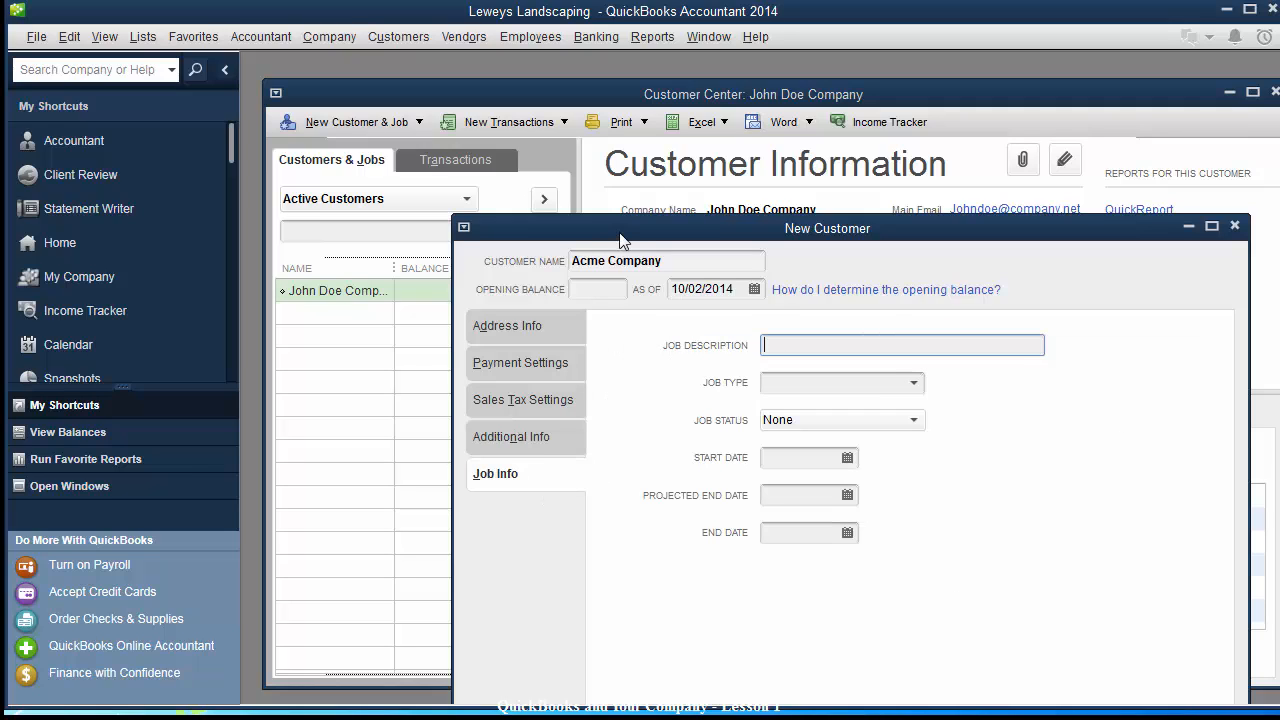
drag(621, 233, 568, 114)
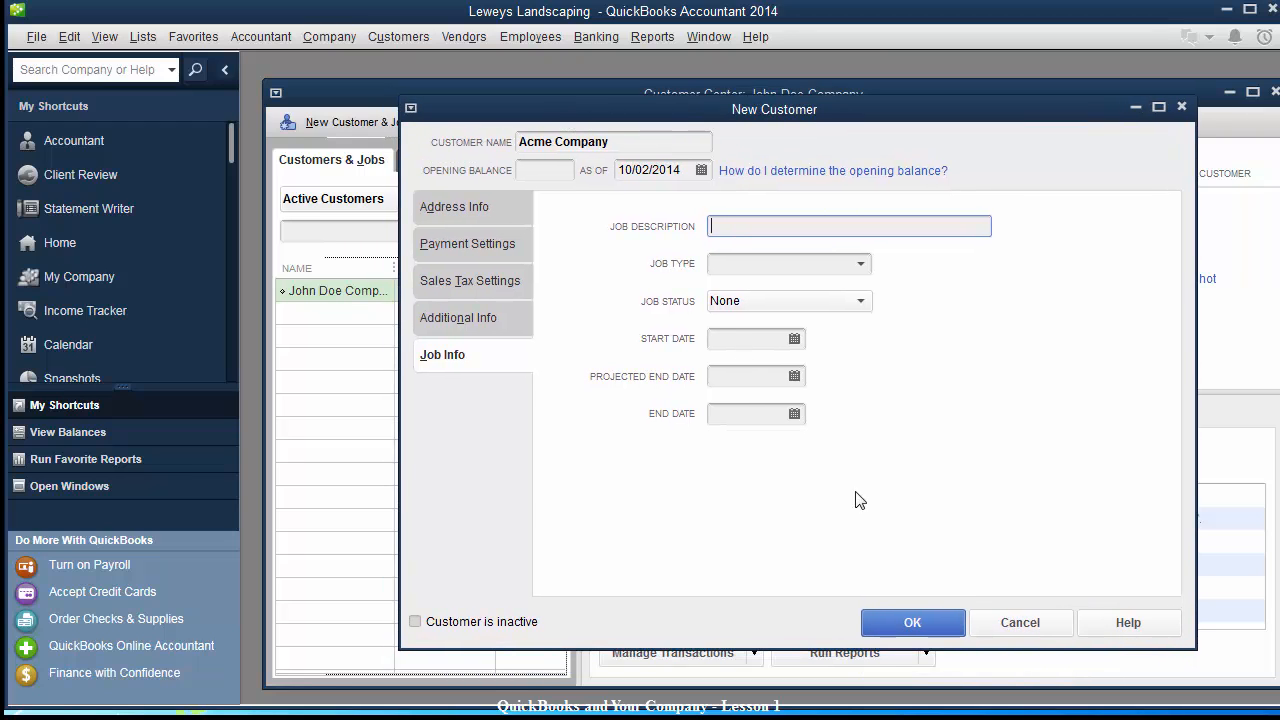
click(891, 621)
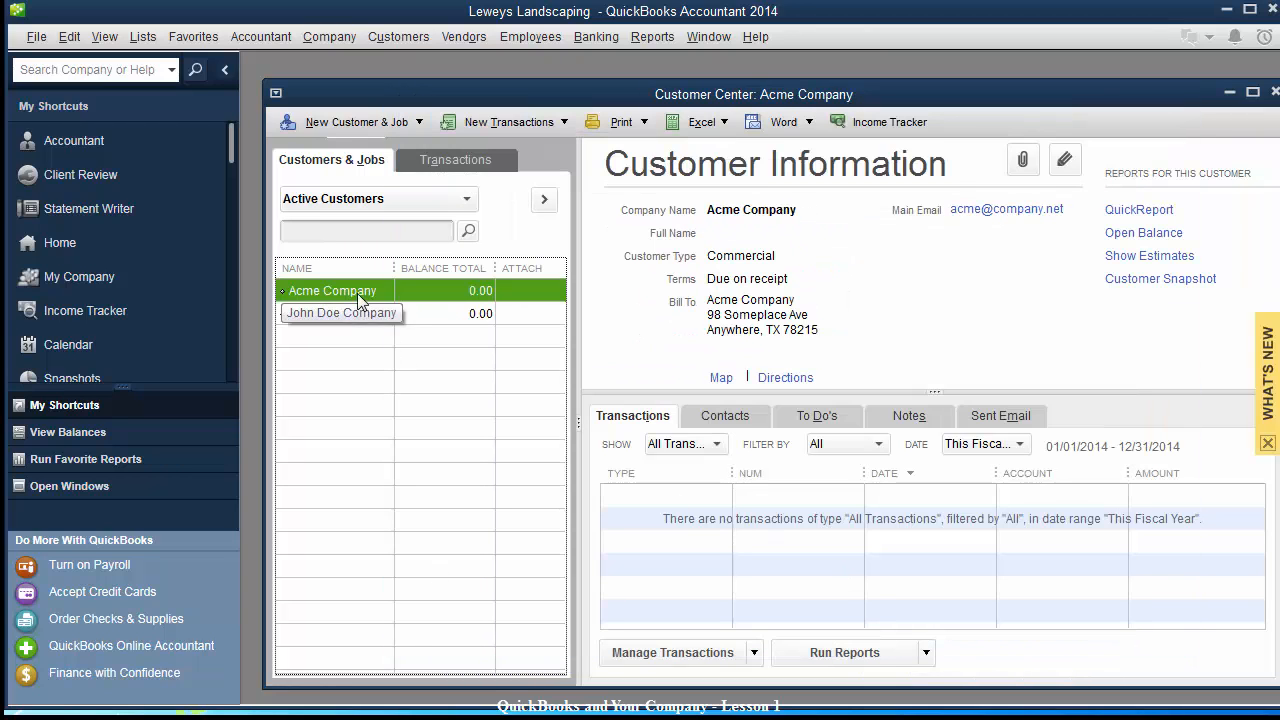
Close the Customer Center and reposition the Item List showing the sales tax items.
drag(741, 97, 631, 125)
click(1173, 125)
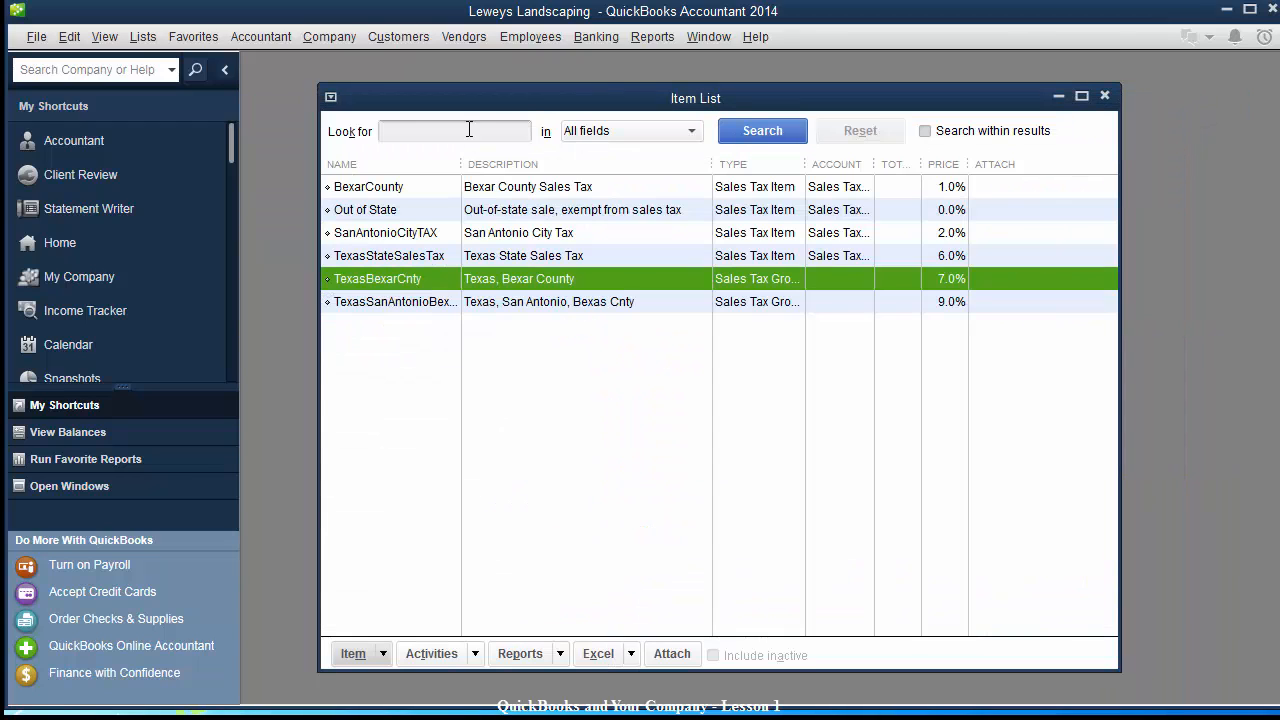
drag(510, 104, 517, 120)
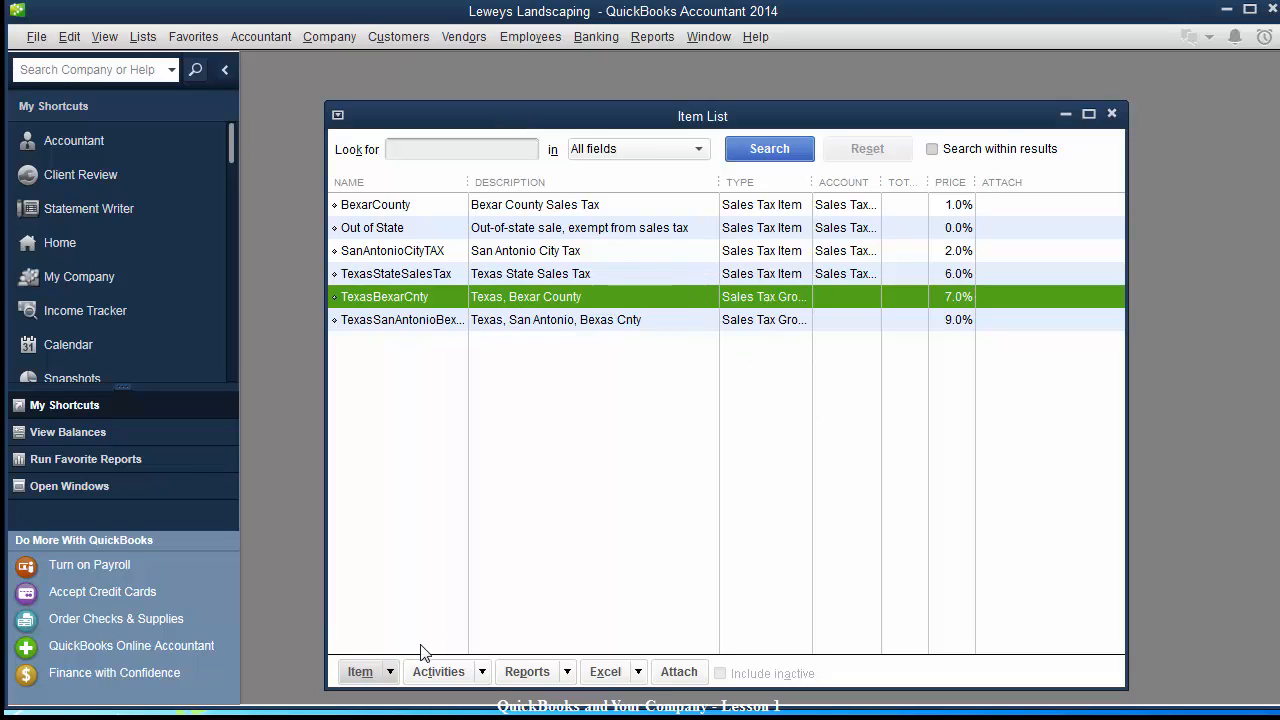
drag(587, 118, 624, 102)
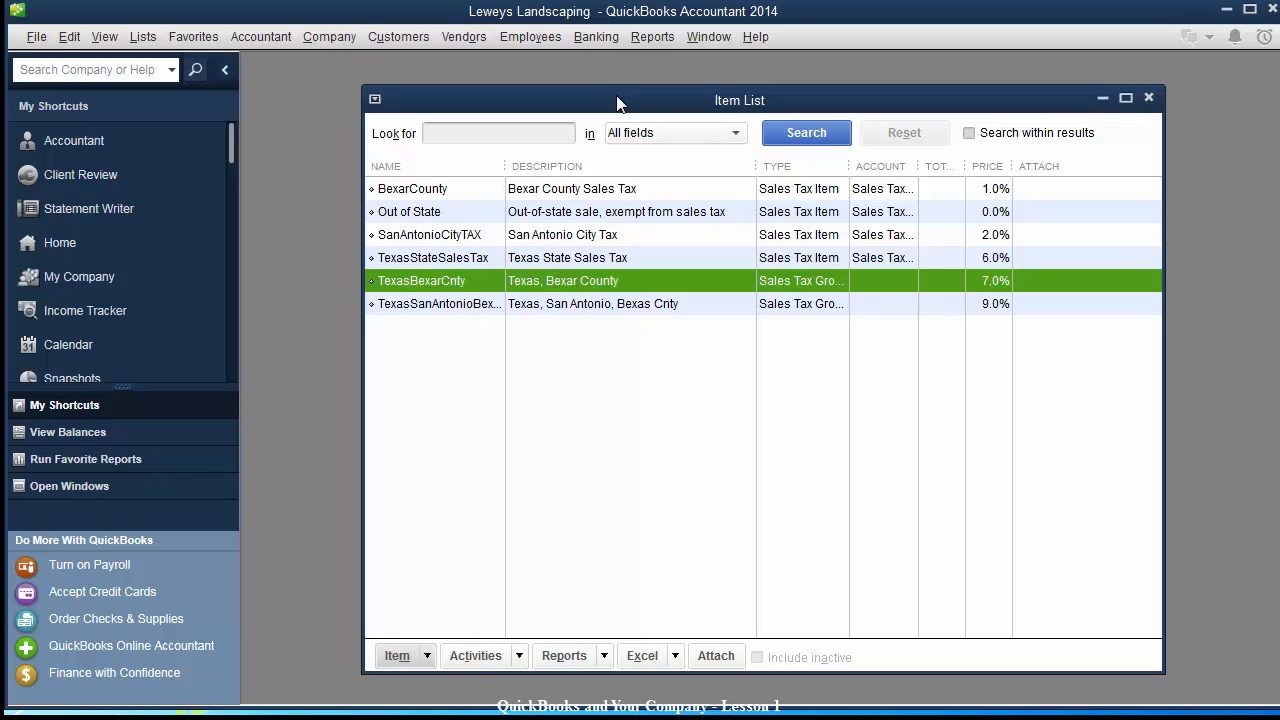
drag(574, 106, 555, 112)
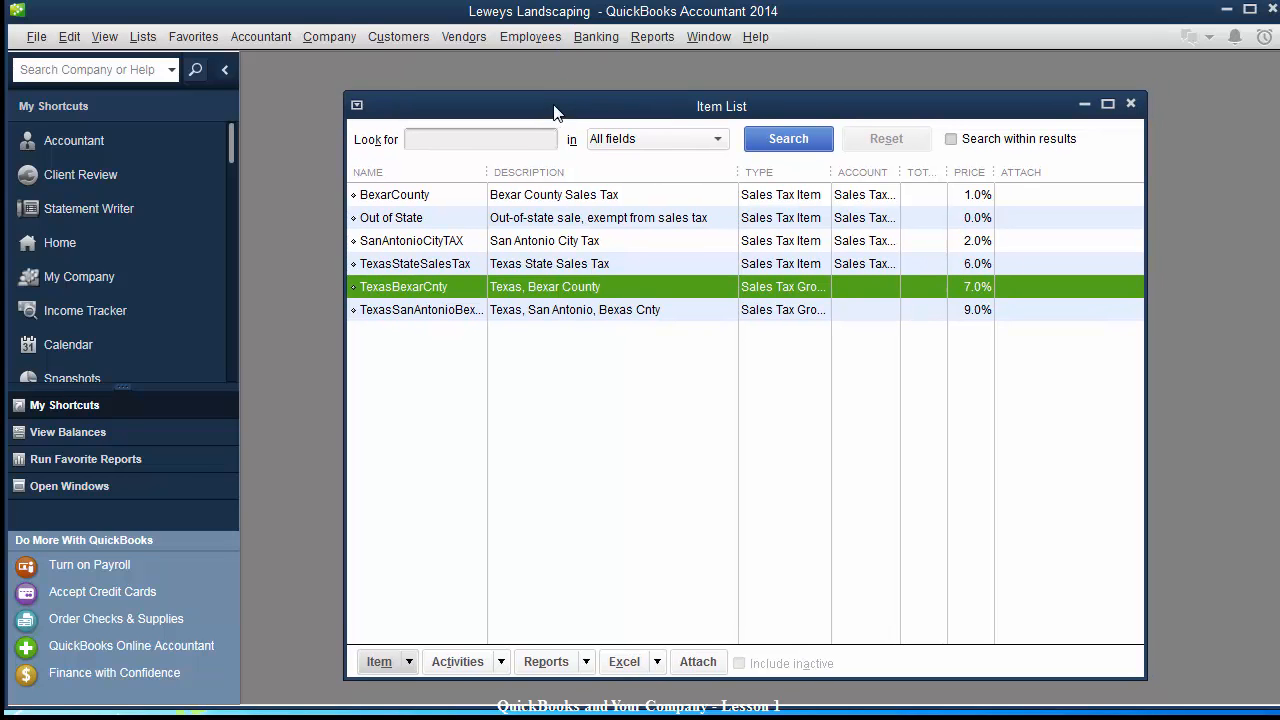
click(379, 667)
Start a new Service item named Design as a subitem of 'Service Item'.
click(408, 328)
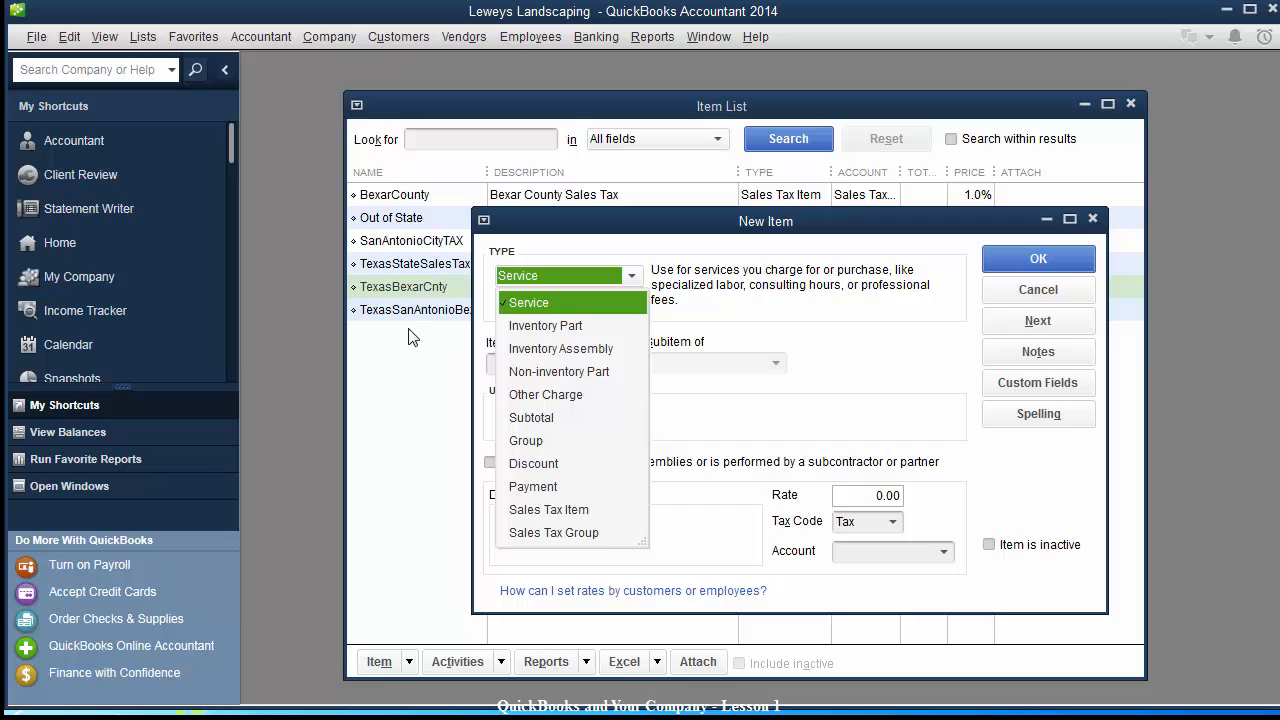
click(548, 302)
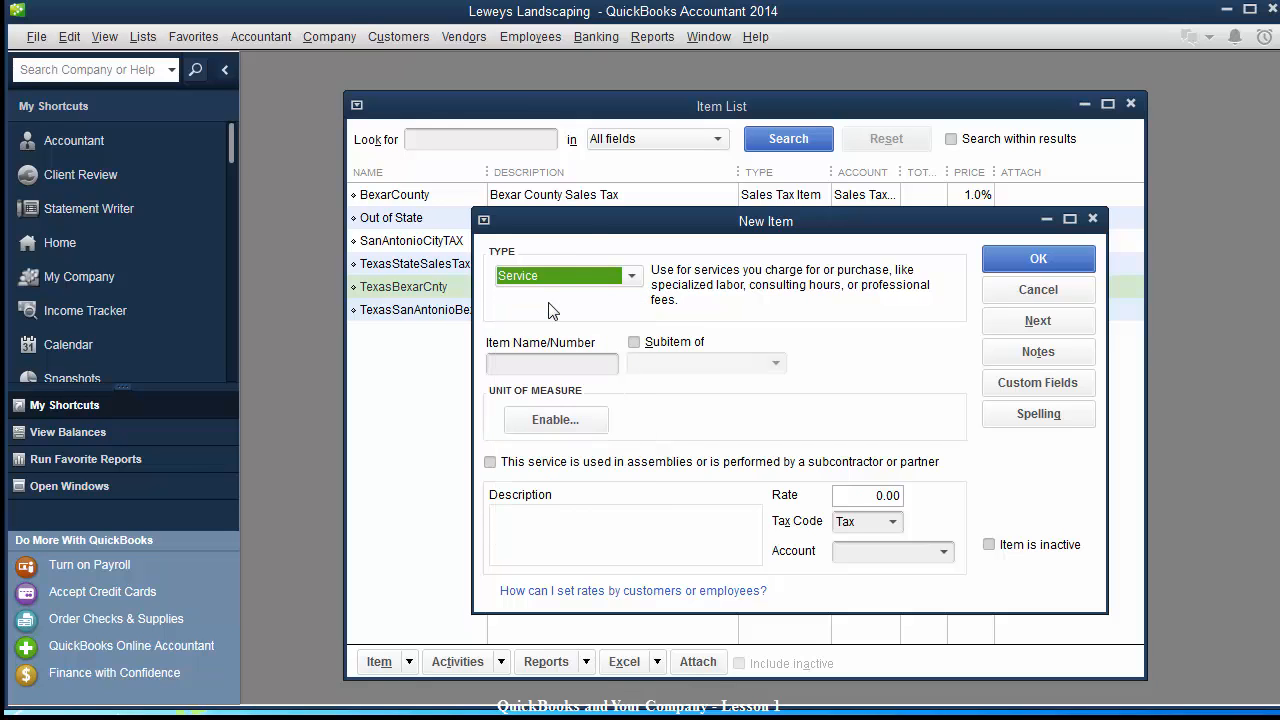
click(498, 368)
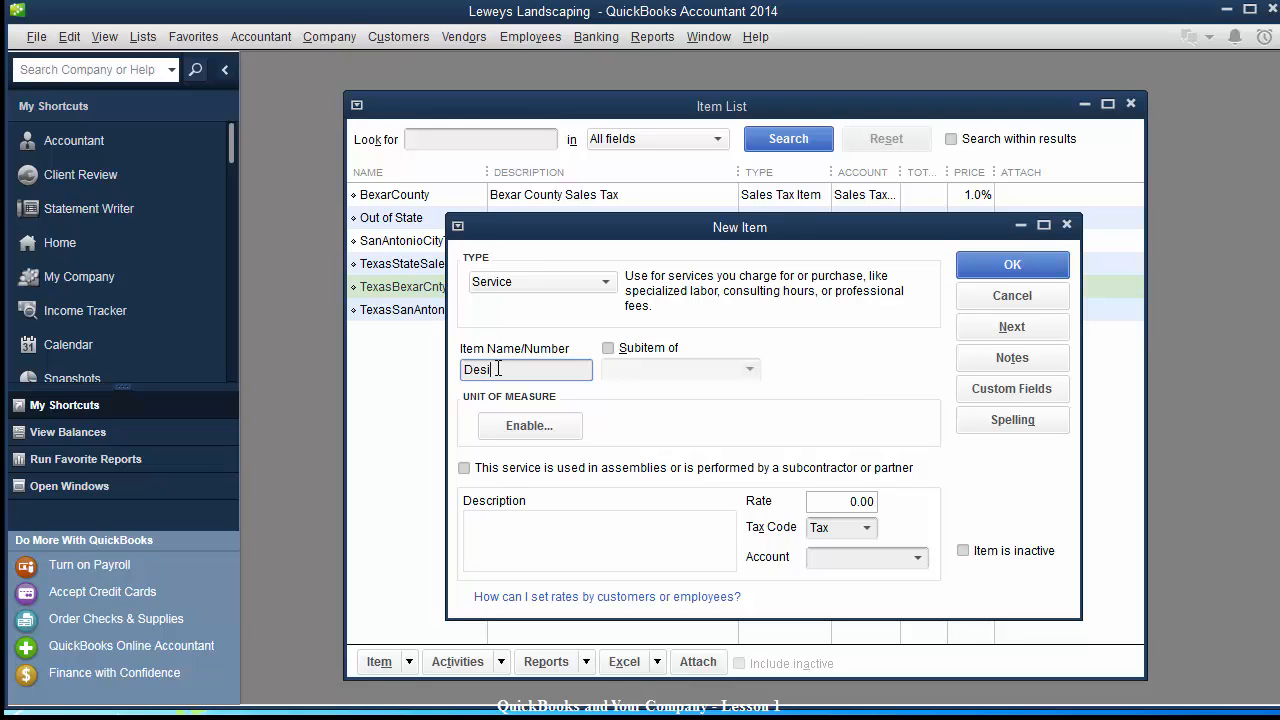
key(Tab)
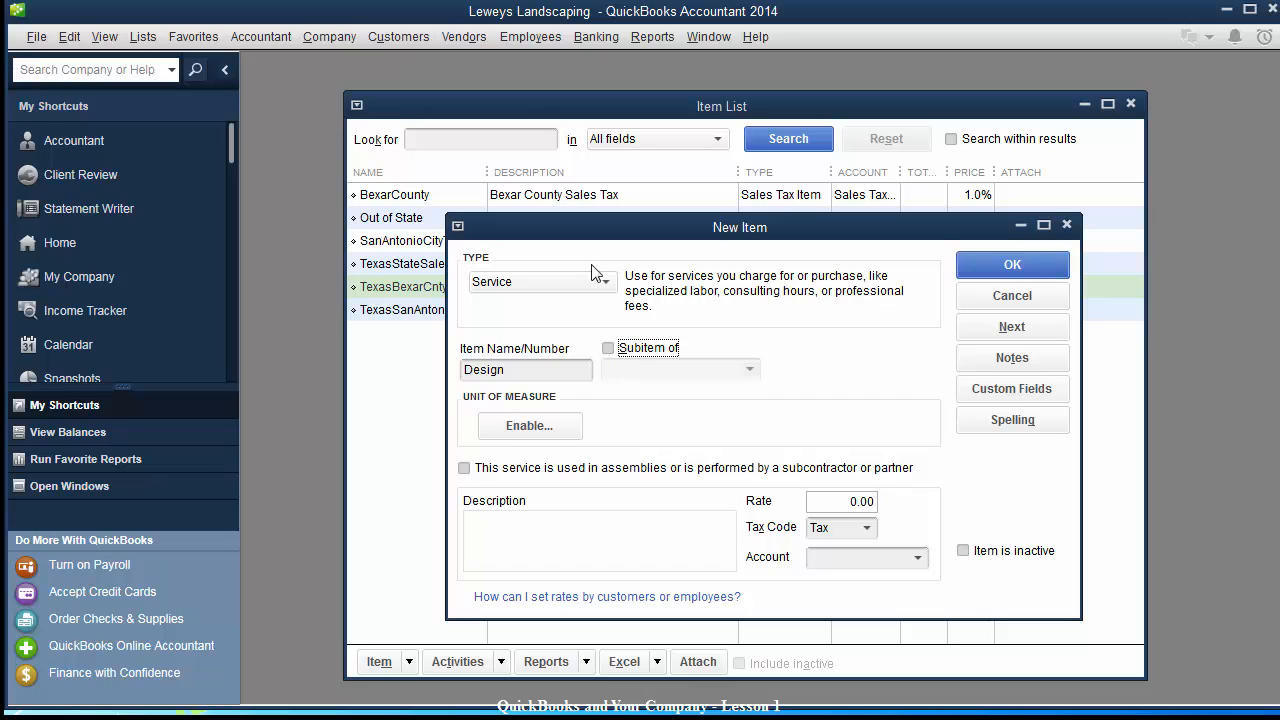
drag(593, 232, 600, 269)
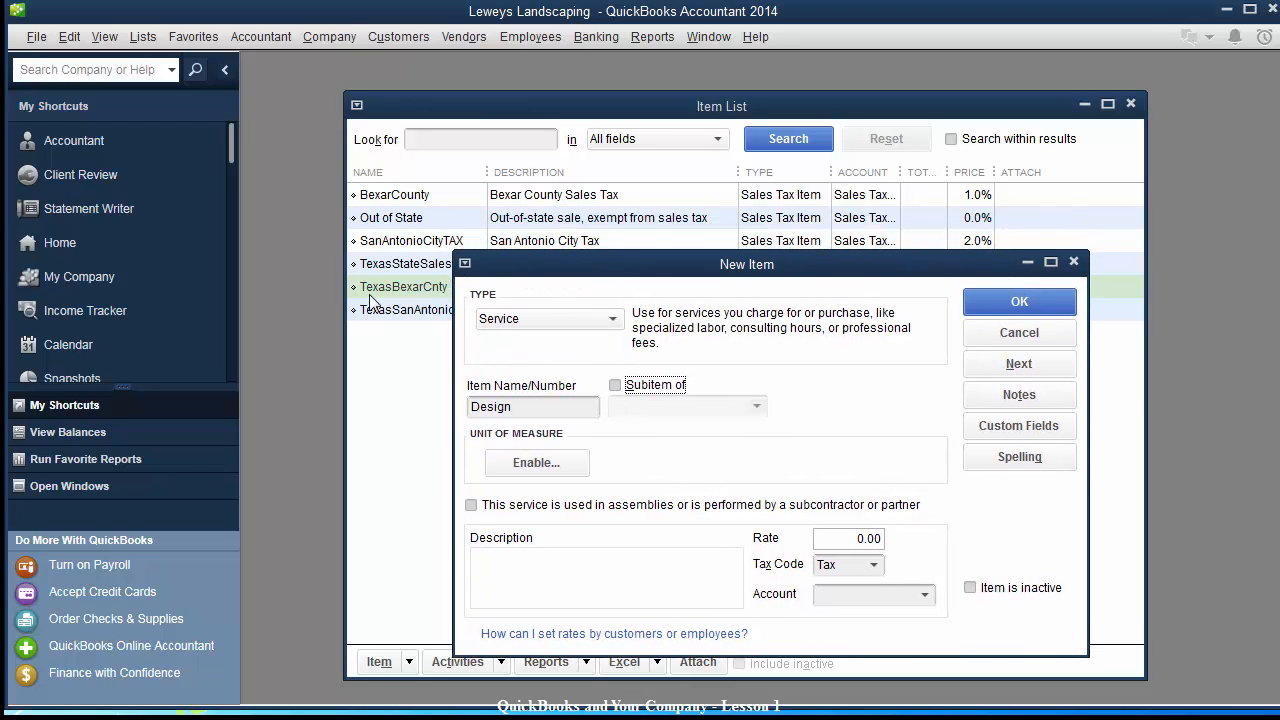
click(615, 386)
click(630, 405)
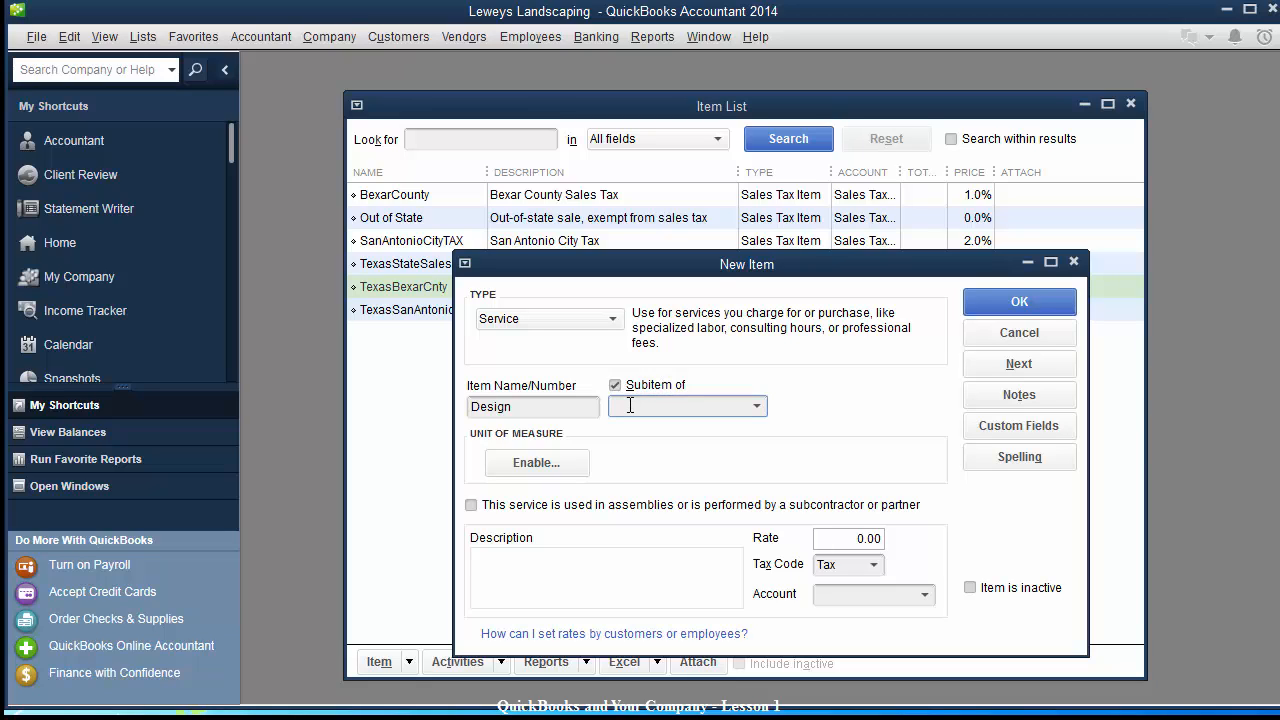
text(Service Items)
Agree to create the missing parent as a Service item named Service Items Master.
key(Tab)
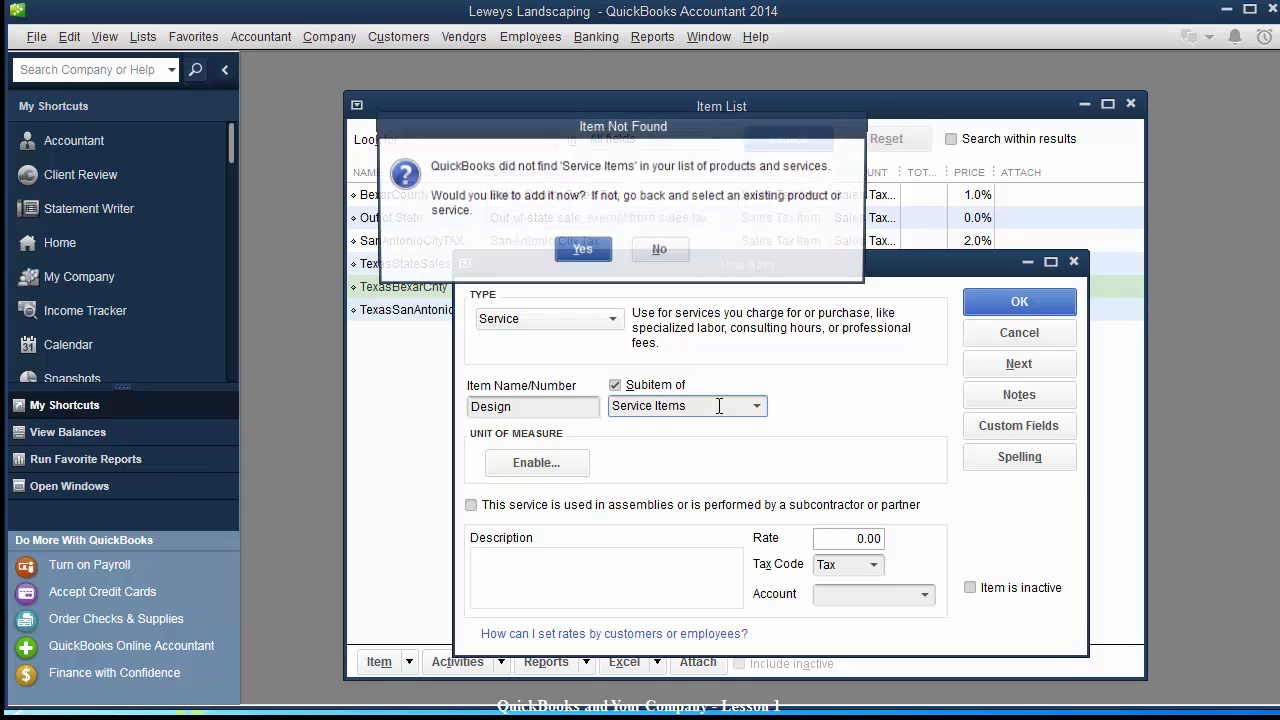
drag(596, 128, 640, 169)
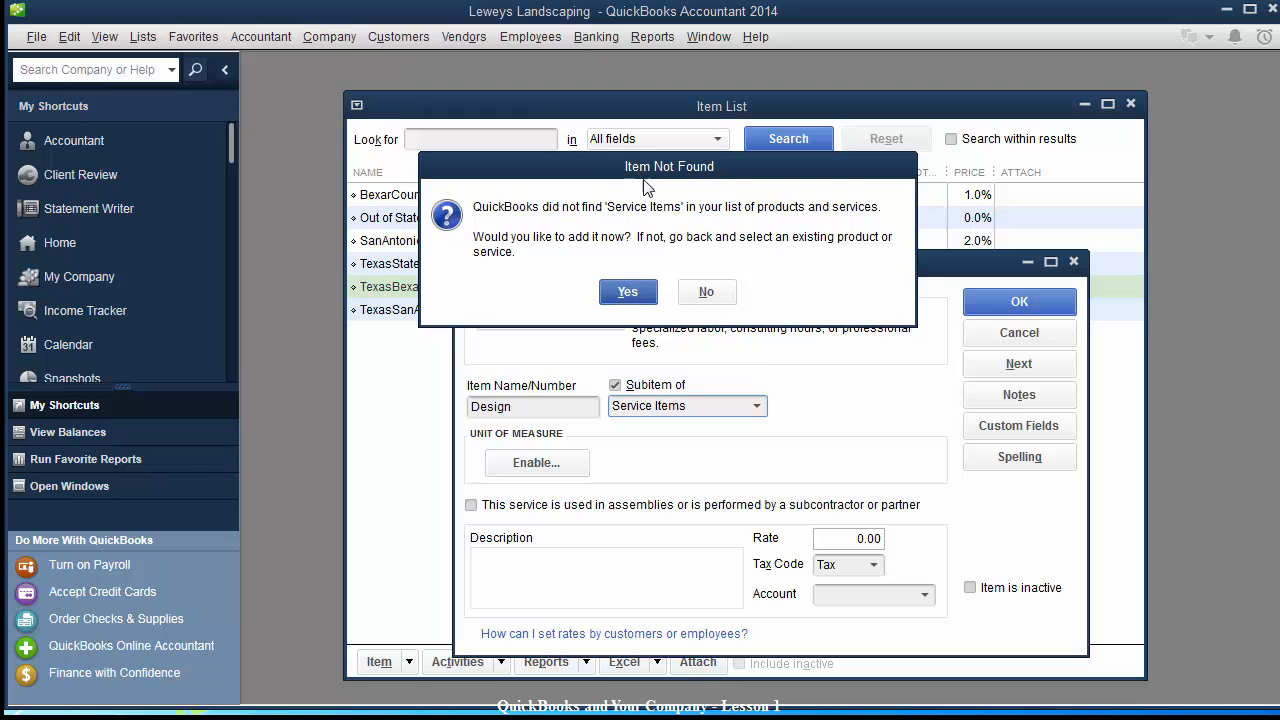
click(636, 294)
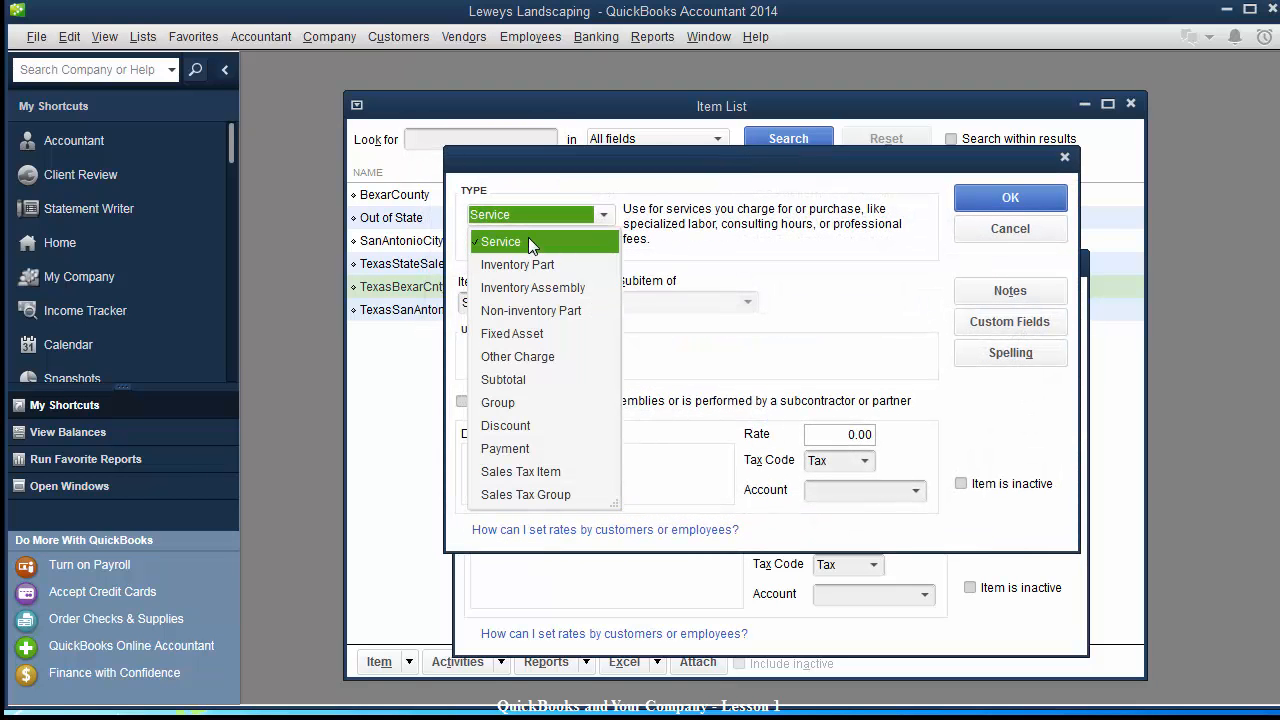
click(528, 240)
click(578, 308)
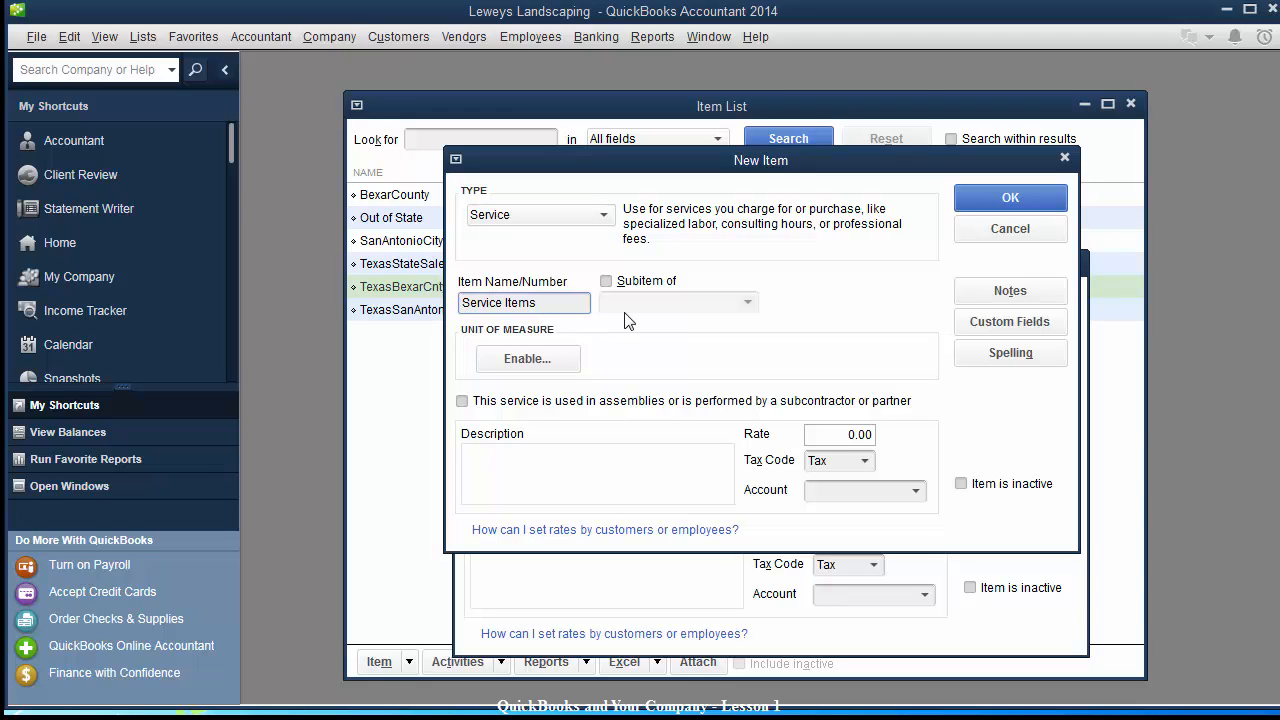
text(Master)
key(Tab)
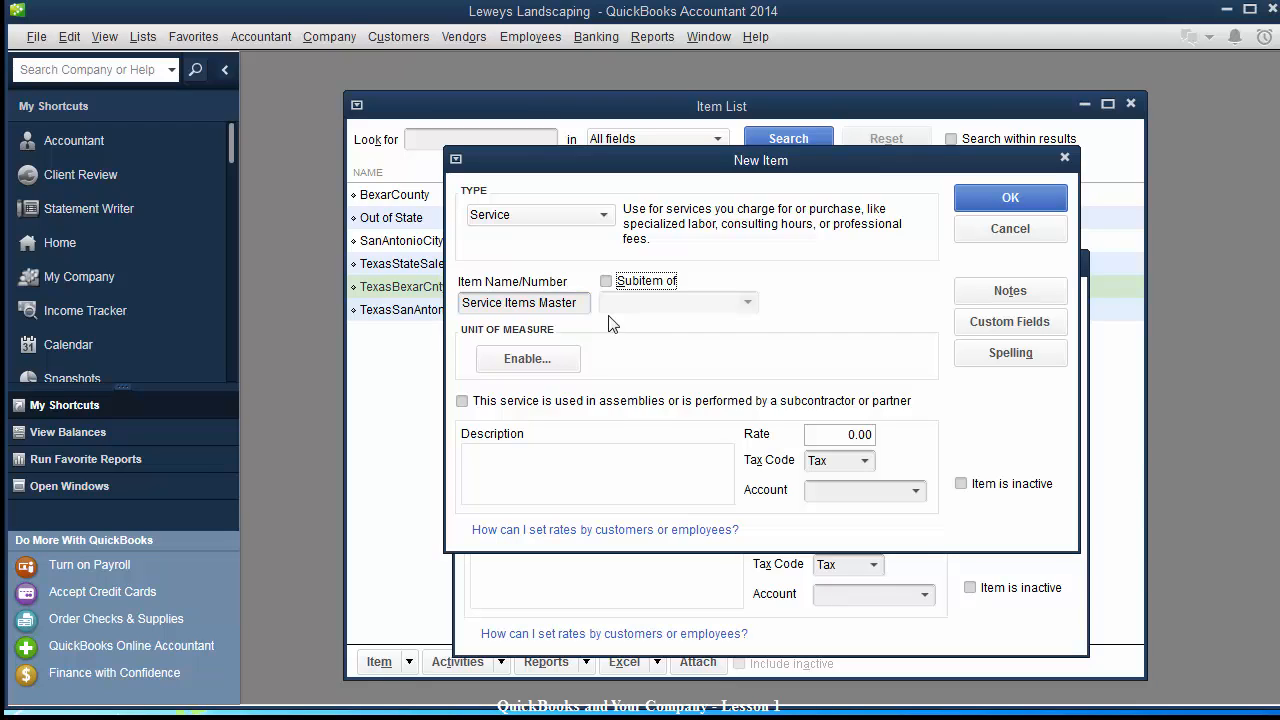
Set up a new Income account Design Income for it and save Service Items Master.
click(918, 492)
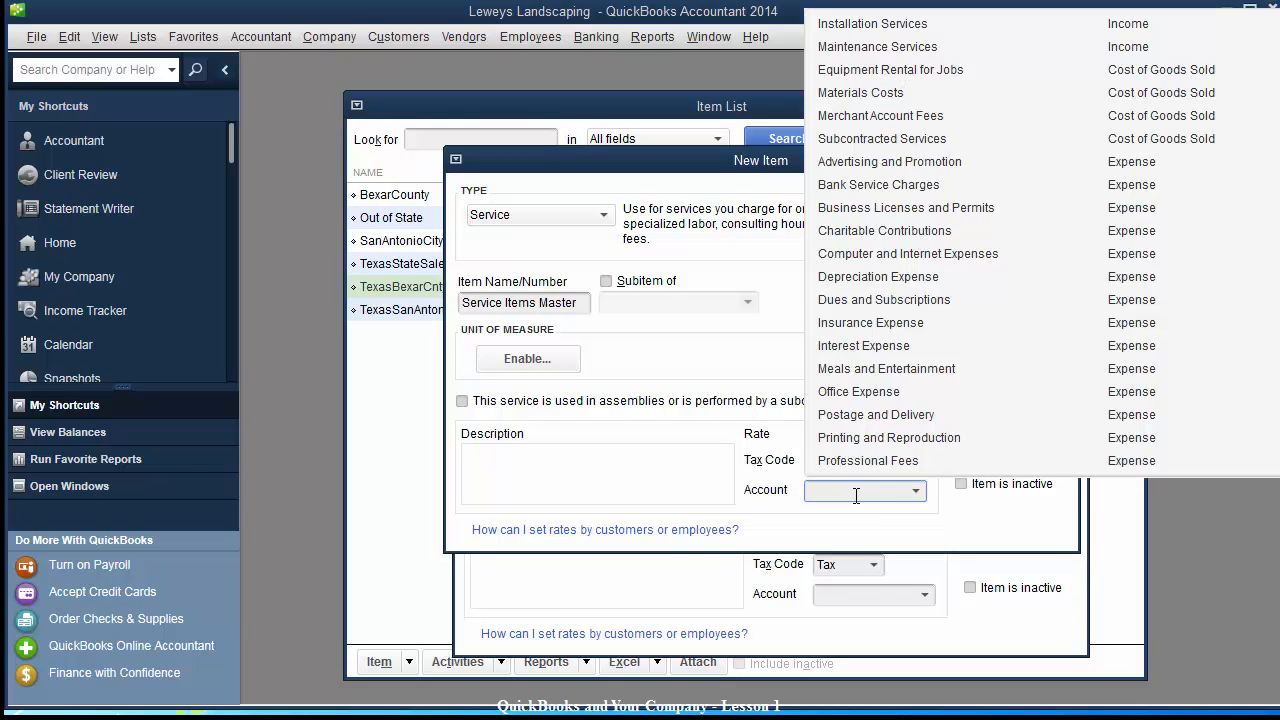
text(Design Income)
key(Tab)
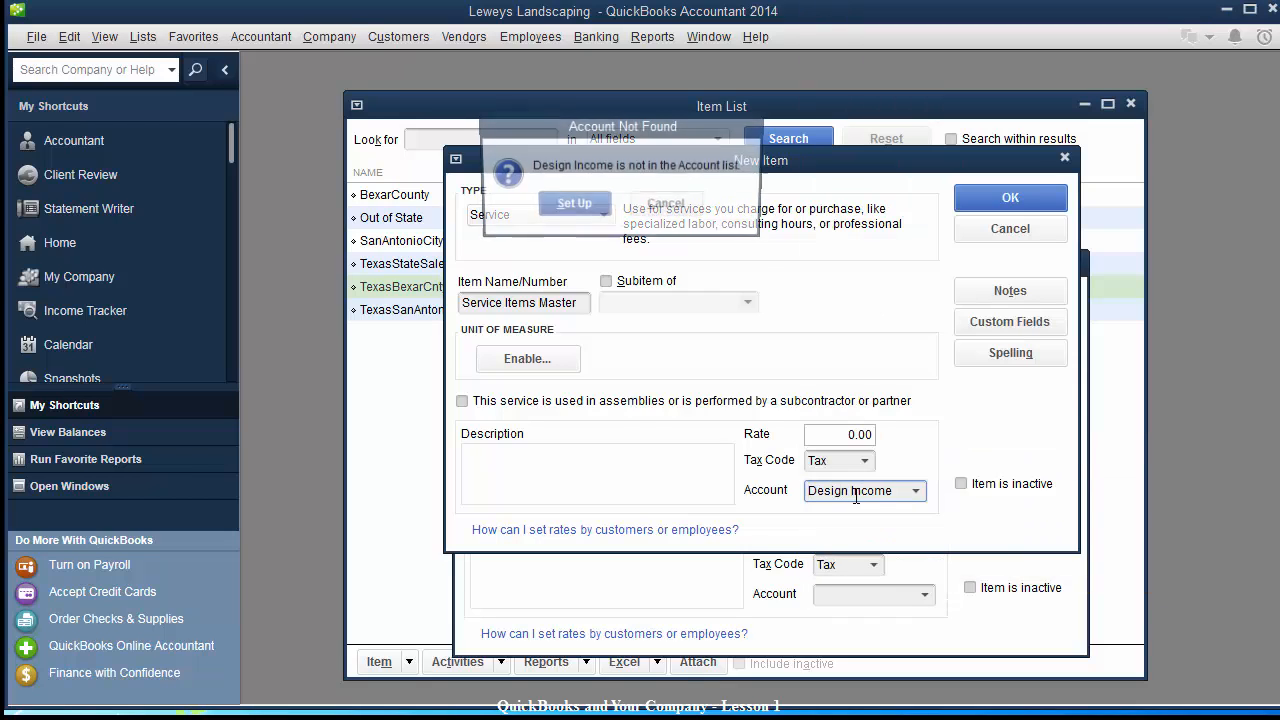
drag(598, 136, 762, 238)
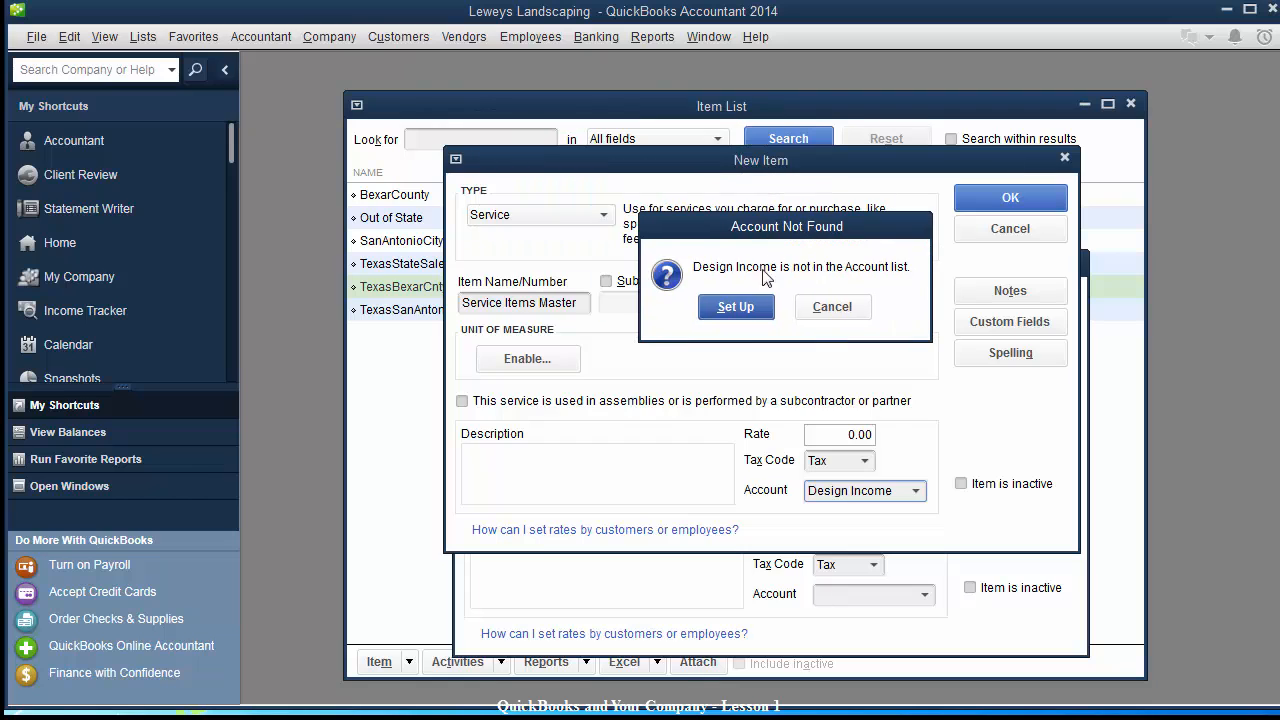
click(745, 307)
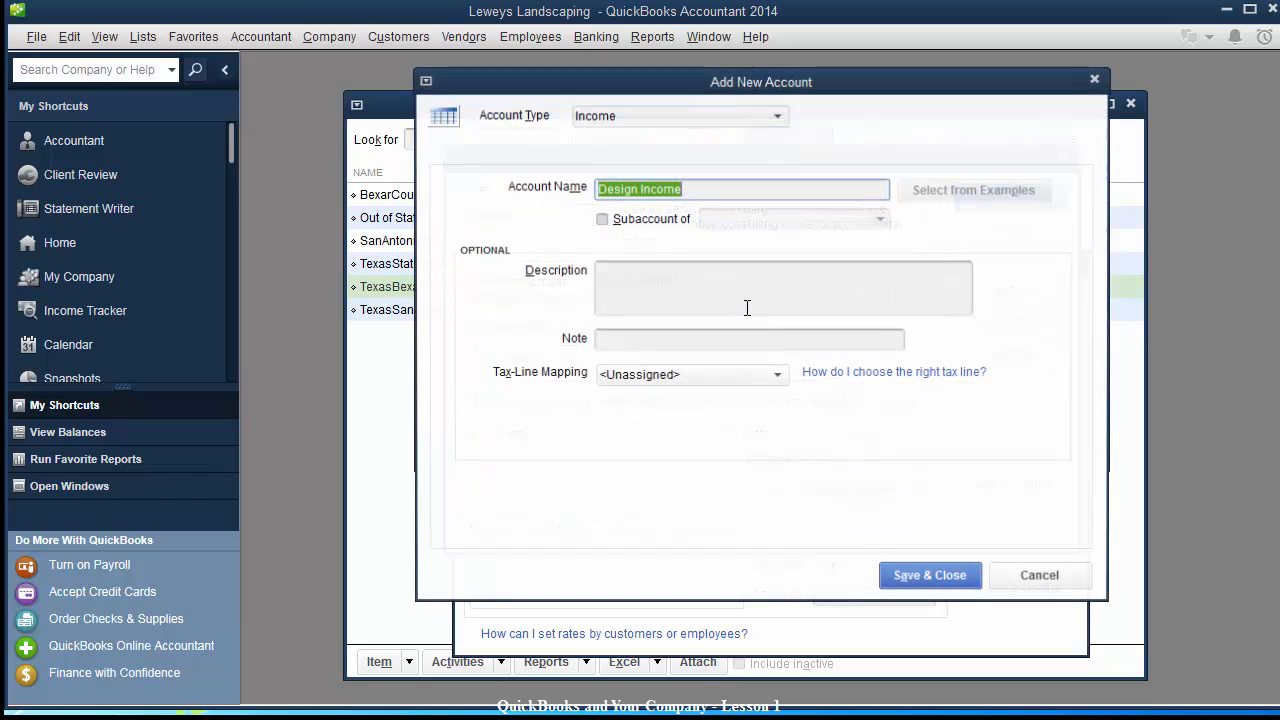
click(722, 115)
click(643, 376)
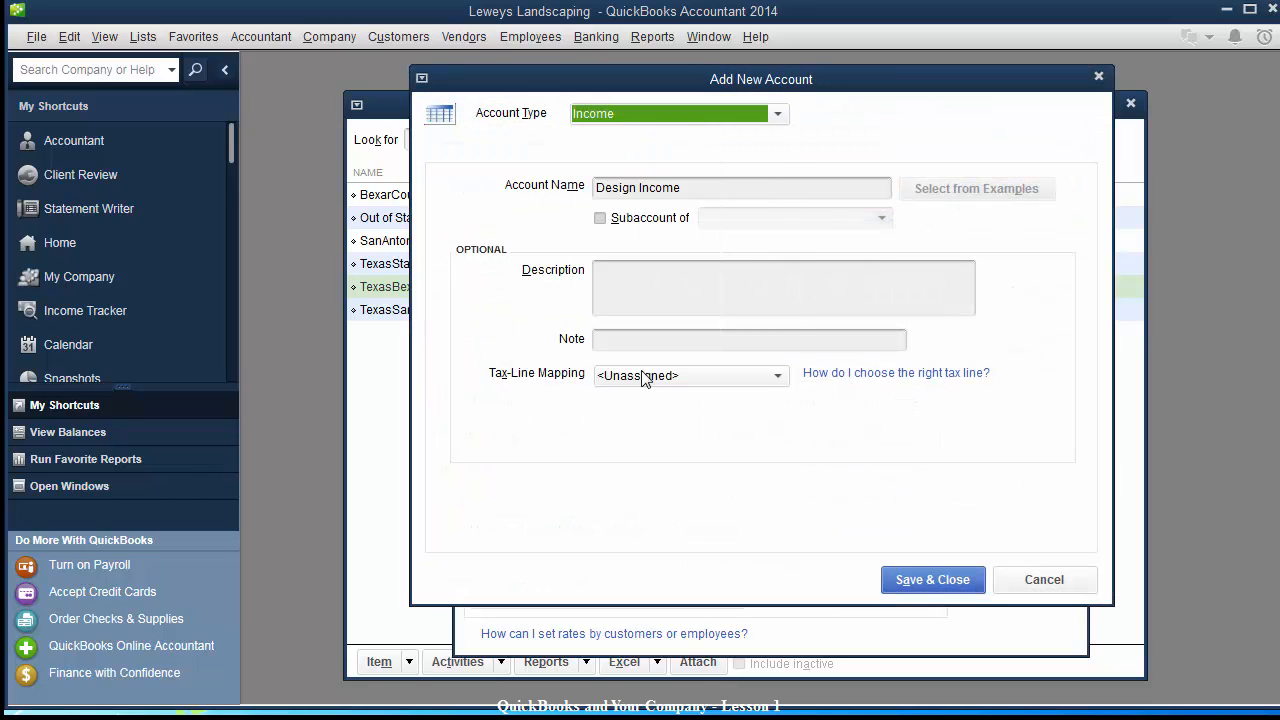
click(930, 577)
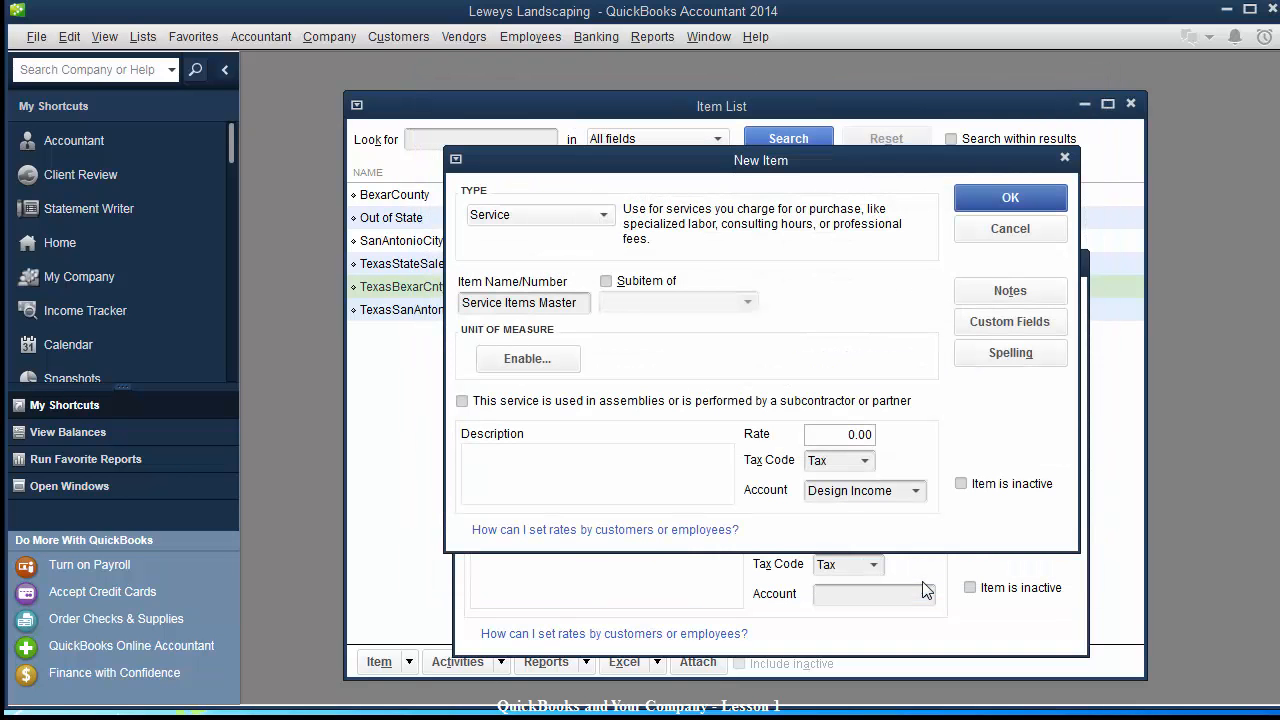
click(463, 305)
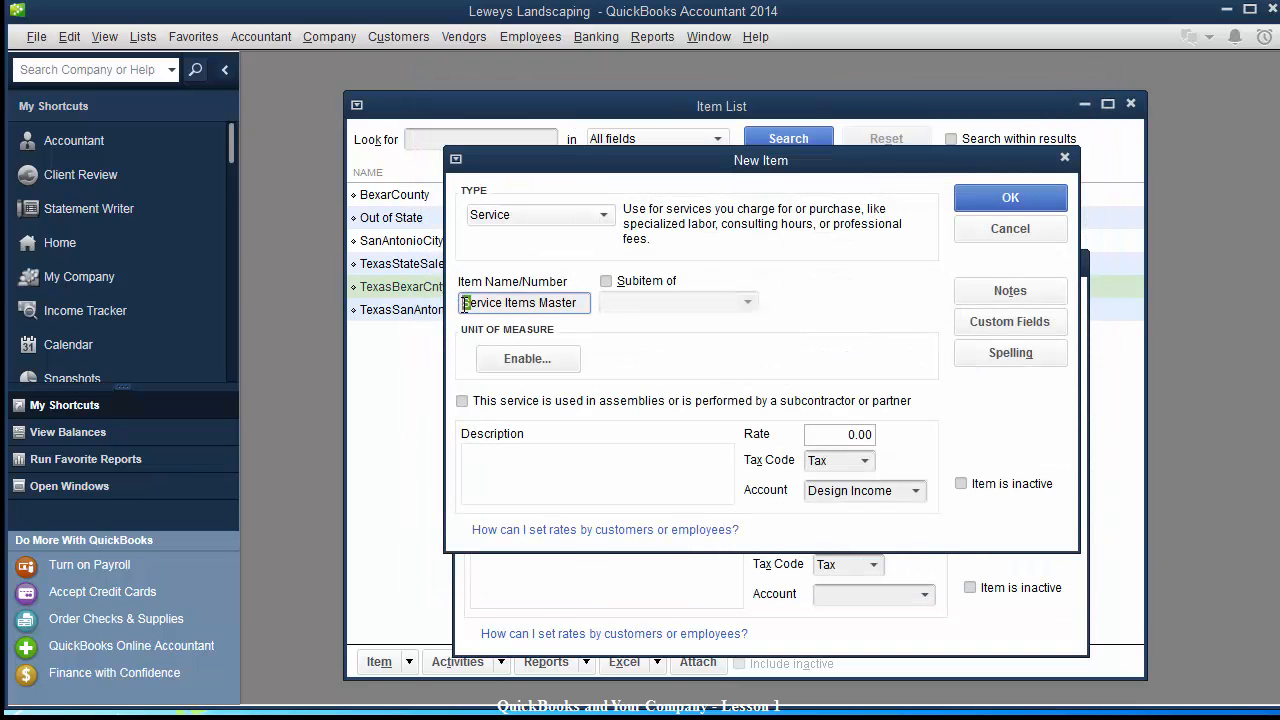
drag(466, 305, 593, 300)
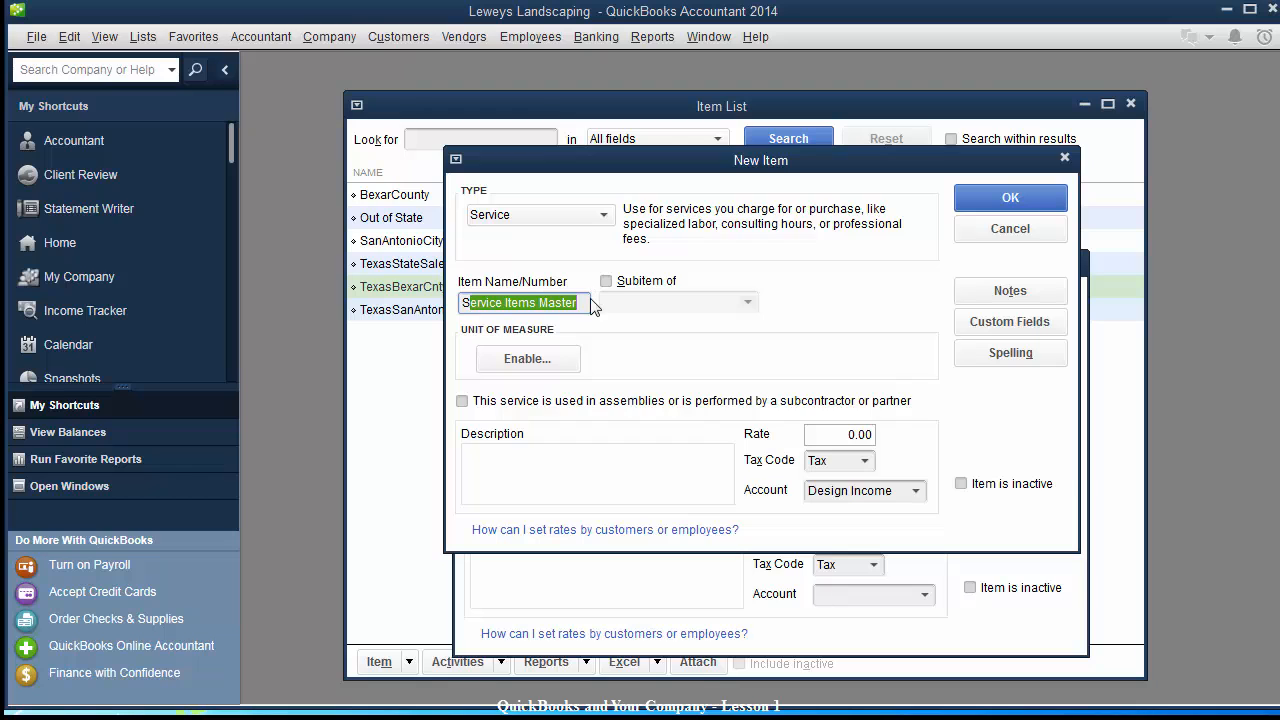
click(585, 302)
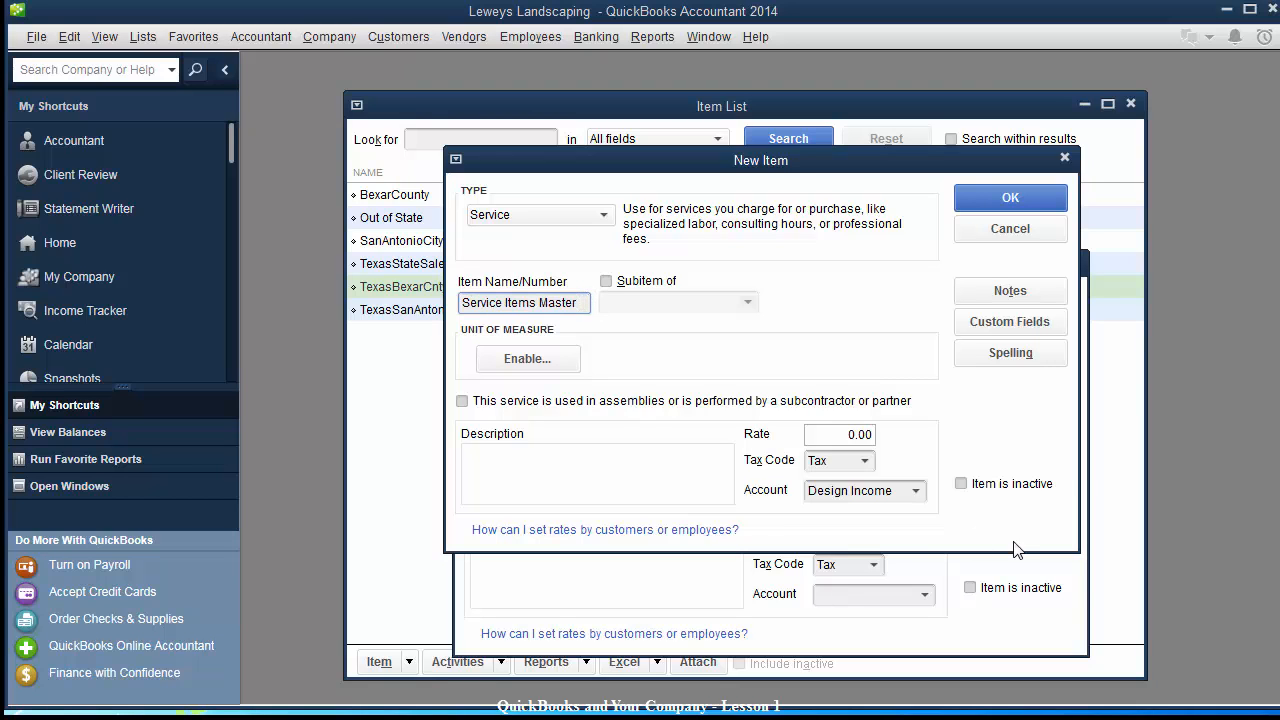
click(1022, 197)
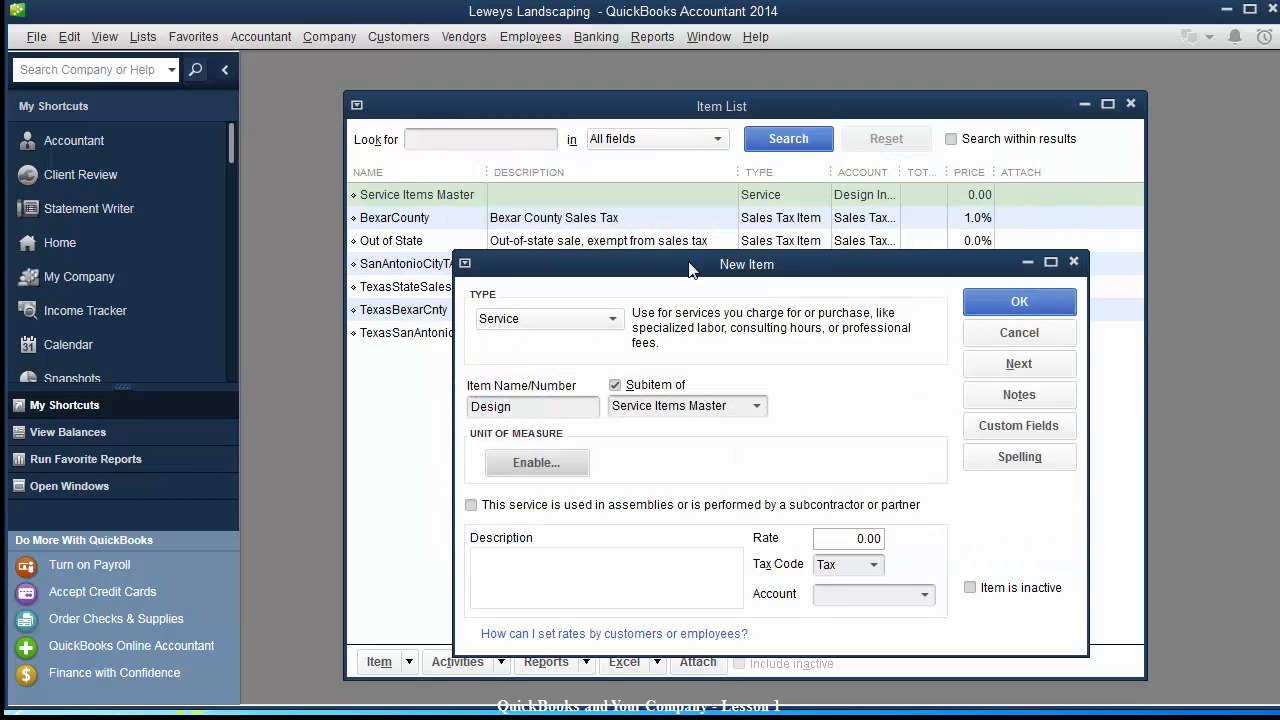
Give the Design subitem rate 75.00, tax code Non, and the Design Income account.
drag(695, 264, 693, 192)
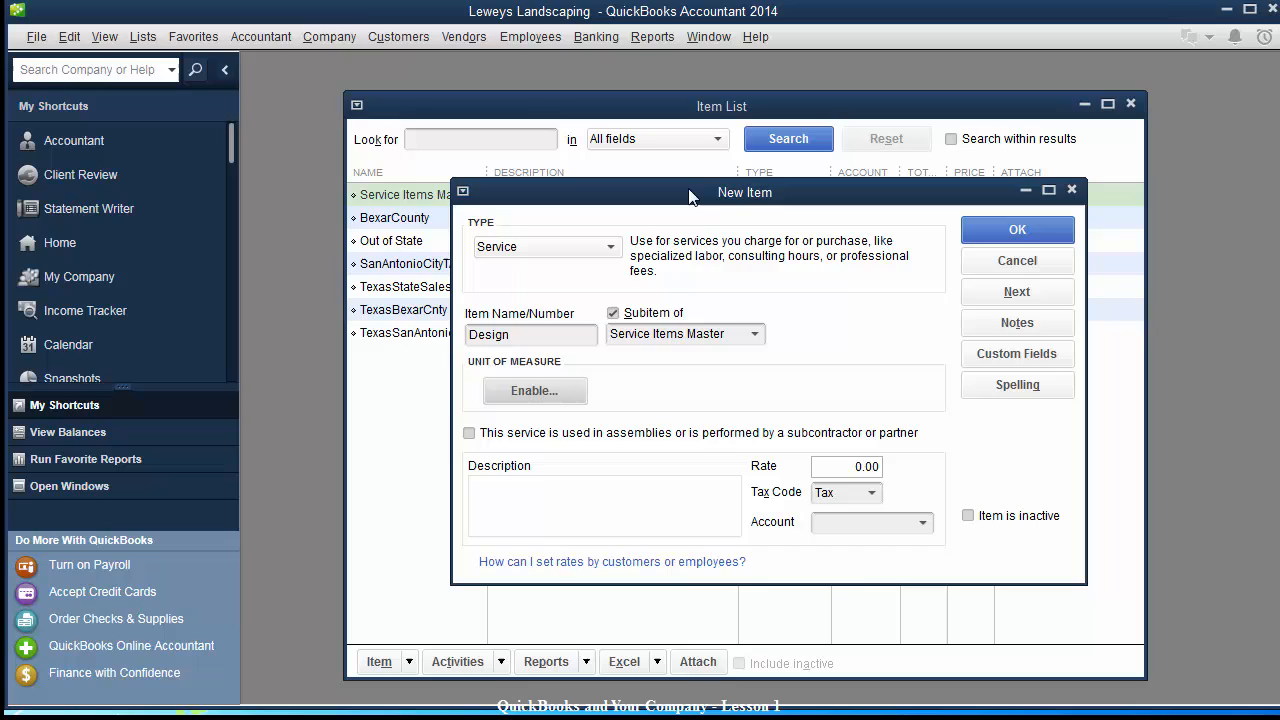
click(562, 337)
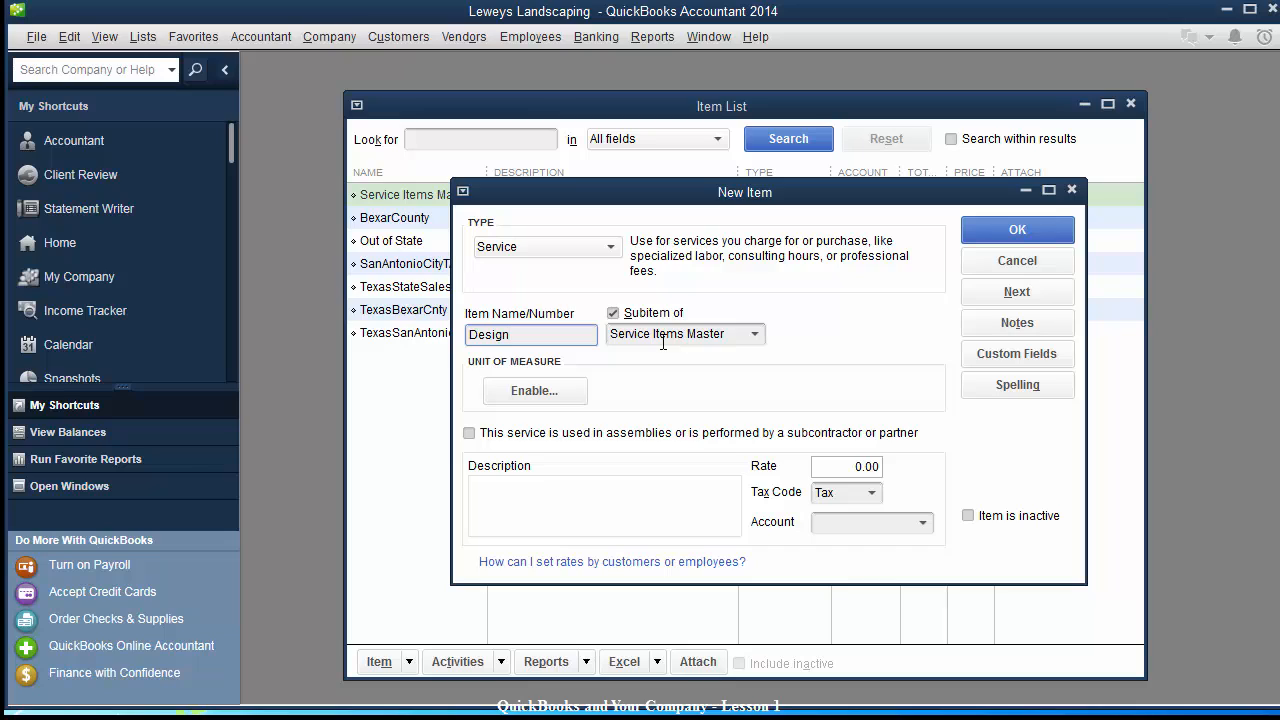
click(845, 468)
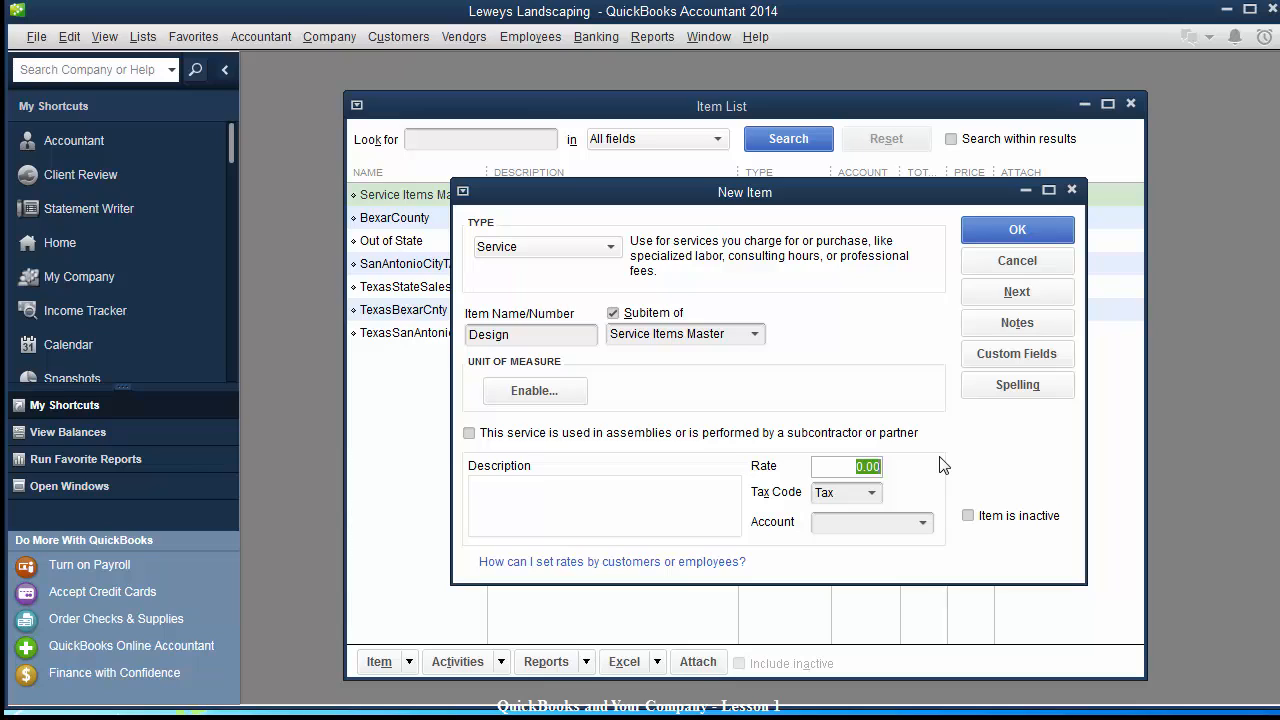
text(75.00)
key(Tab)
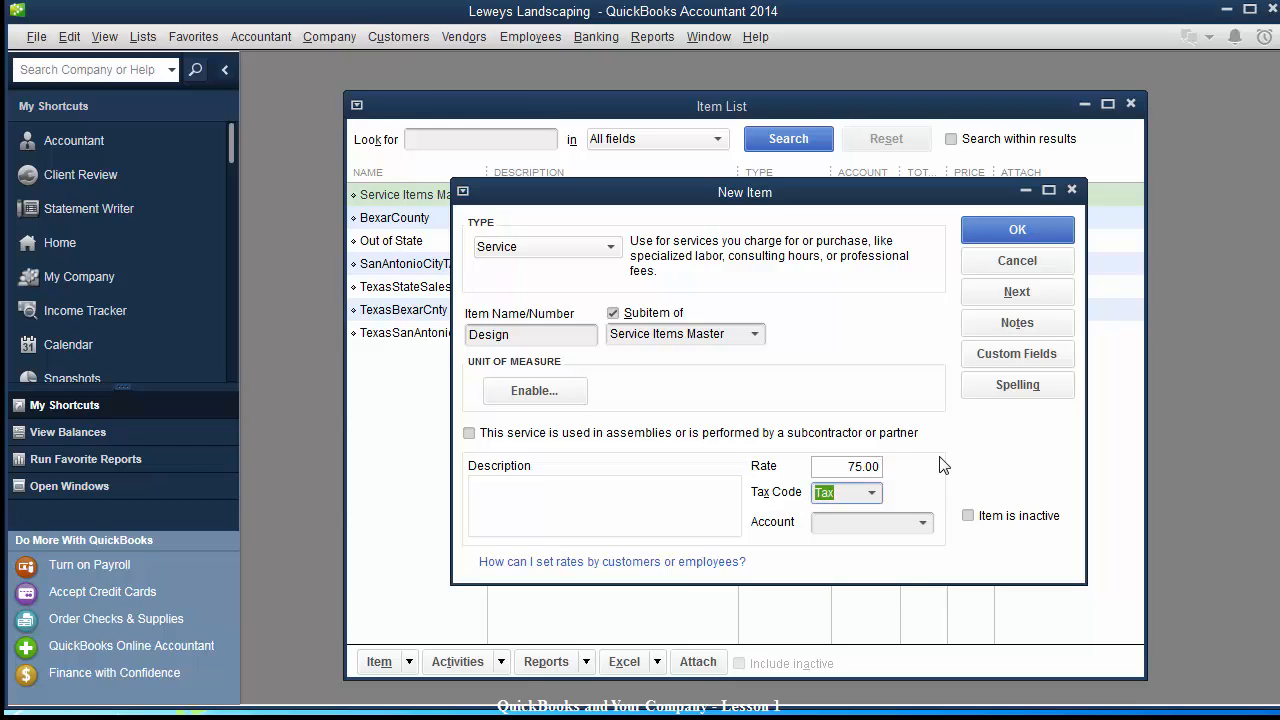
click(872, 492)
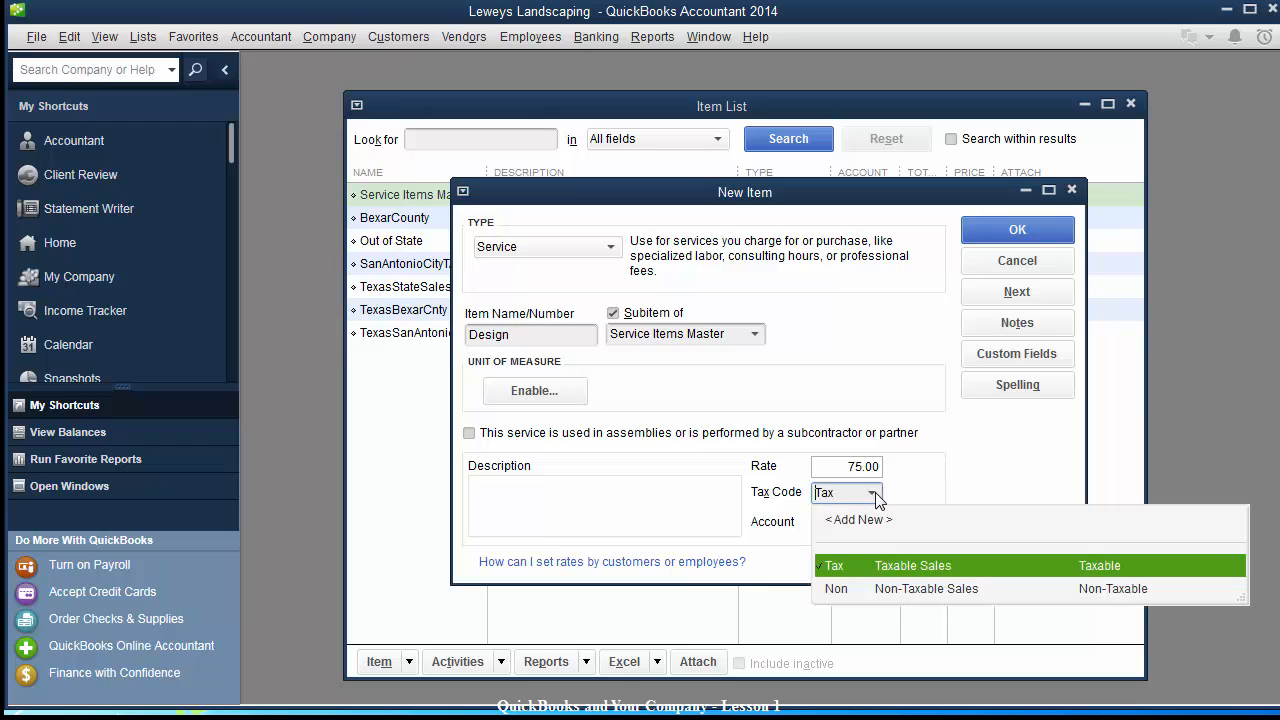
click(897, 589)
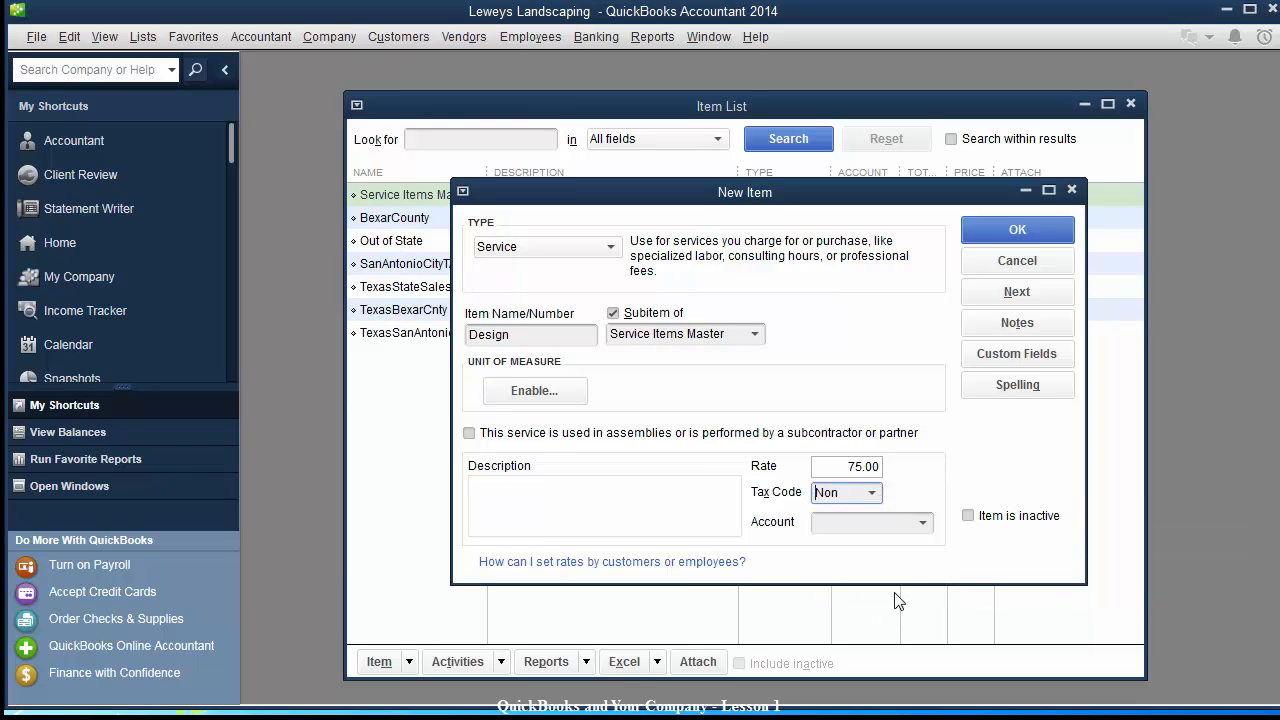
click(924, 523)
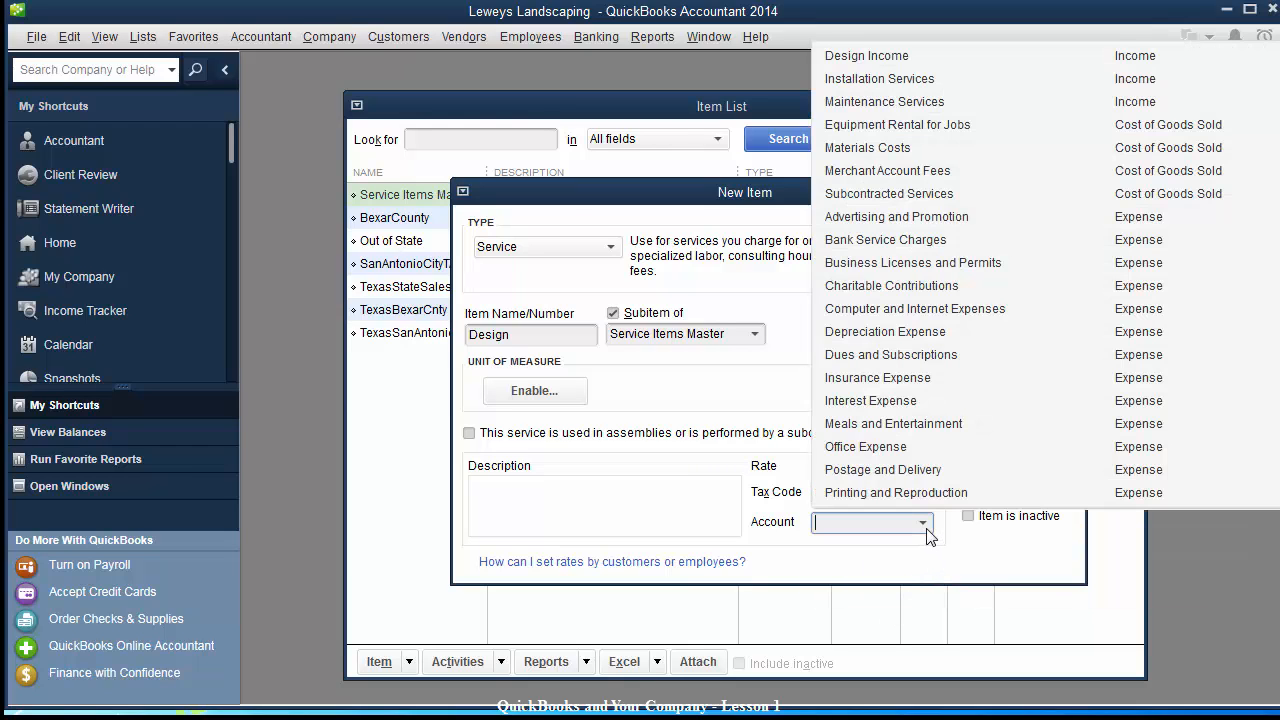
click(904, 55)
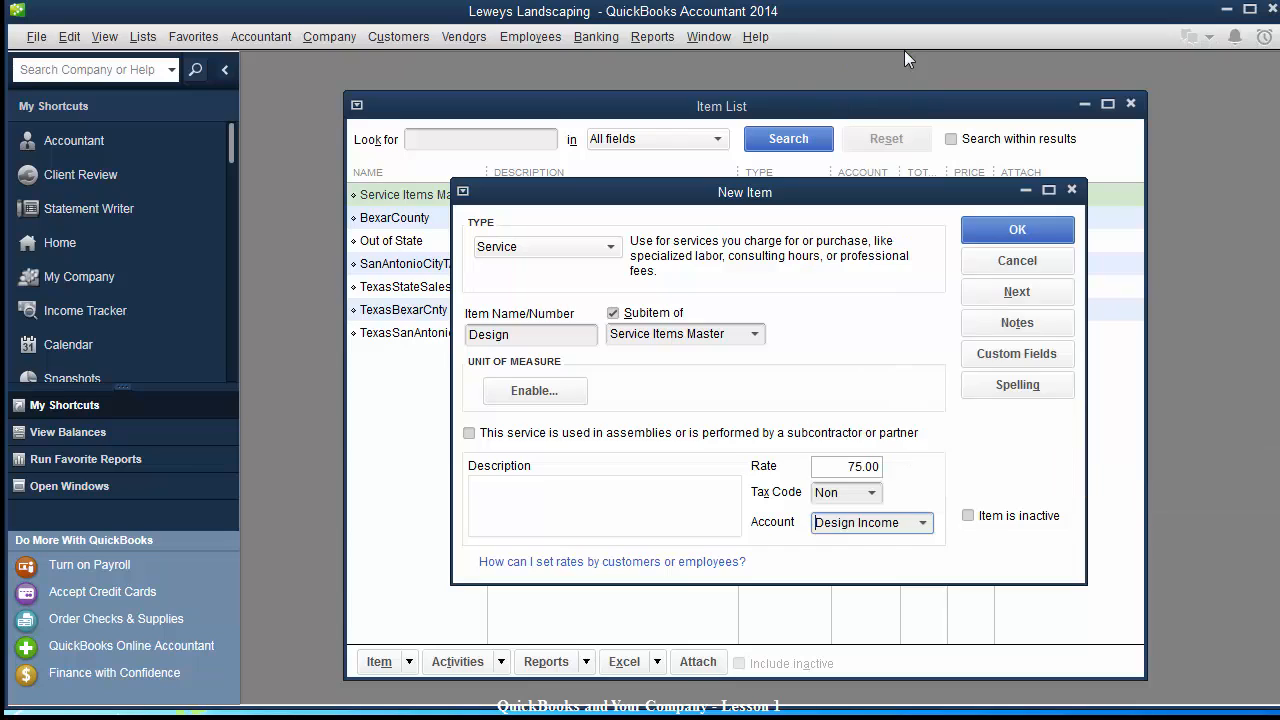
click(830, 467)
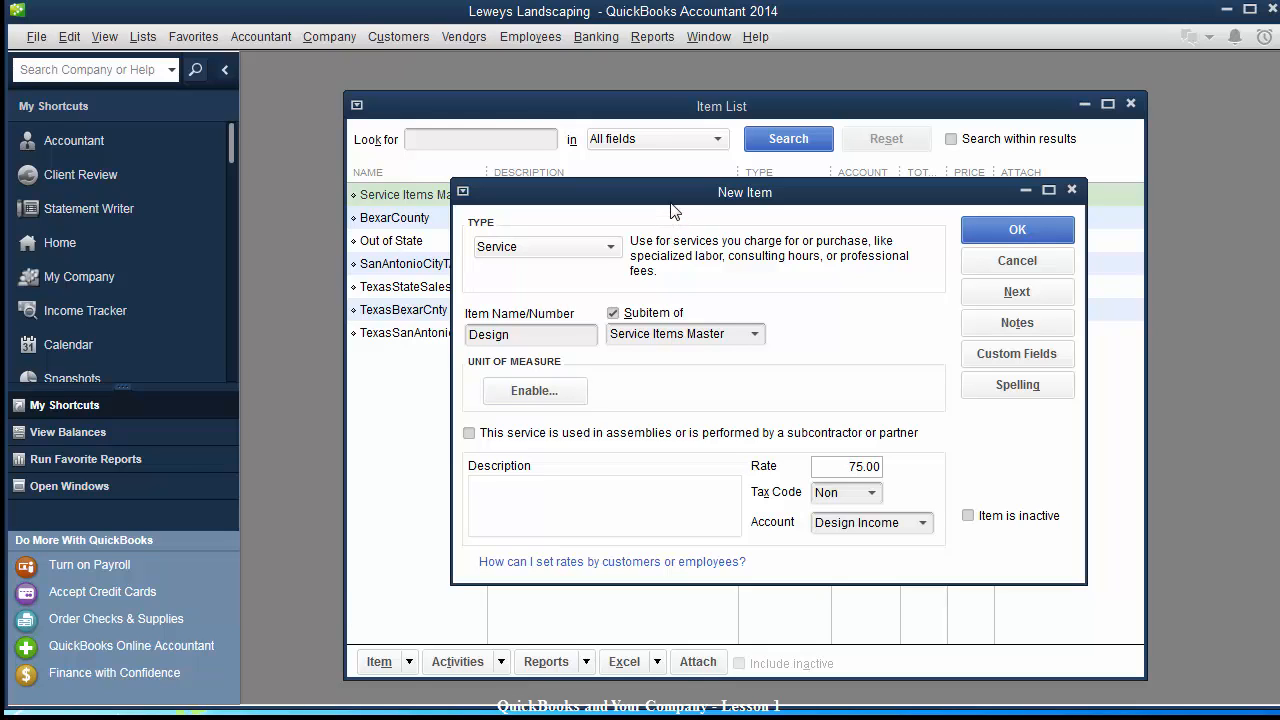
drag(671, 203, 656, 209)
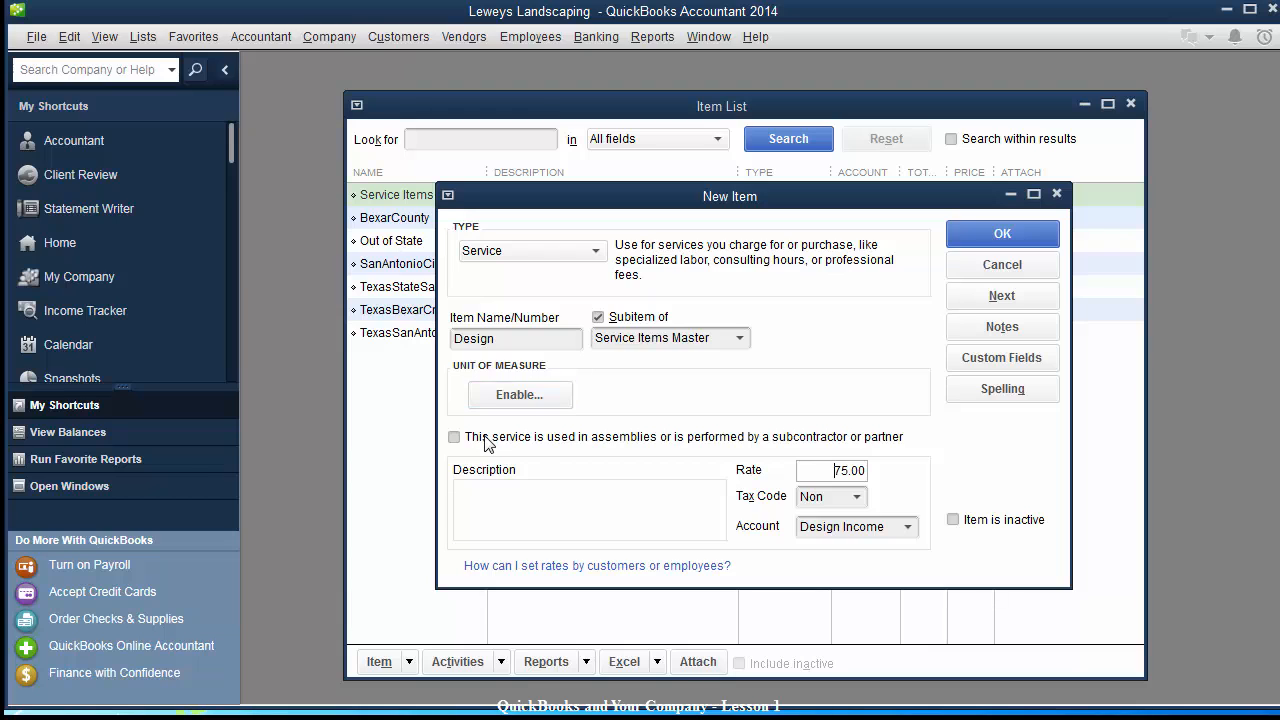
Enable single U/M per item with Time type and assign hour (hr) to Design.
click(510, 396)
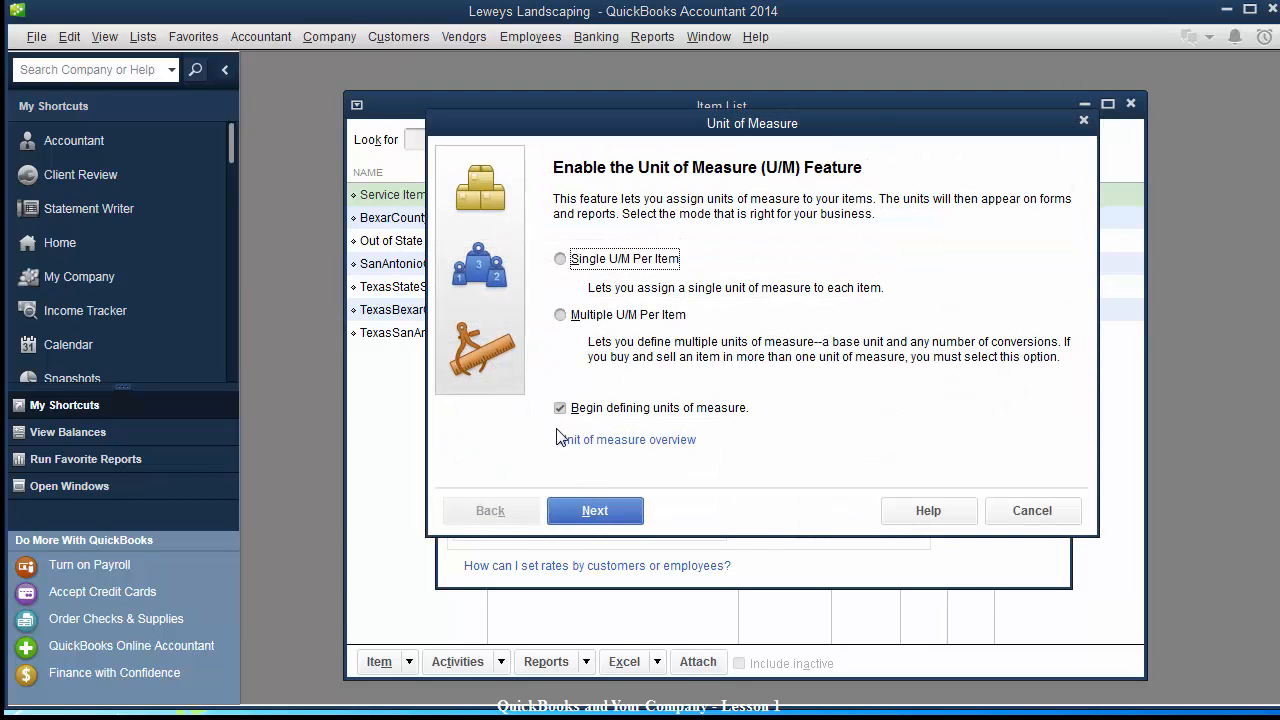
click(580, 516)
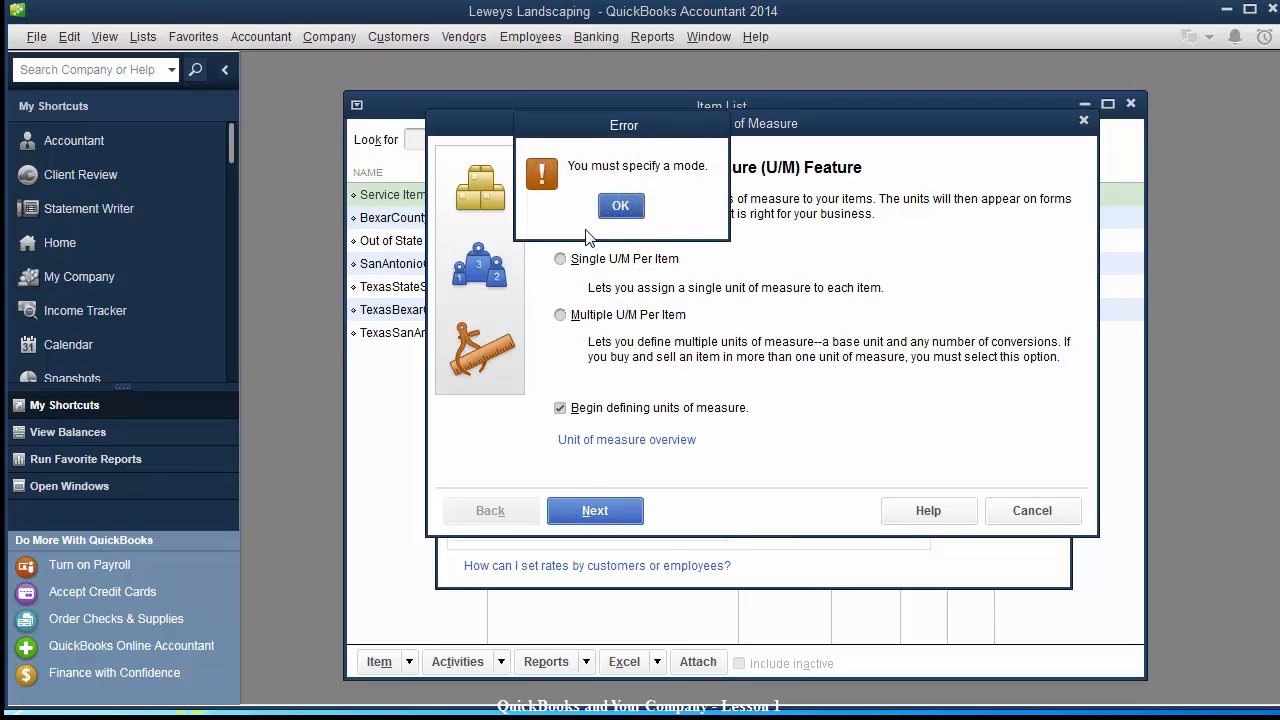
click(619, 211)
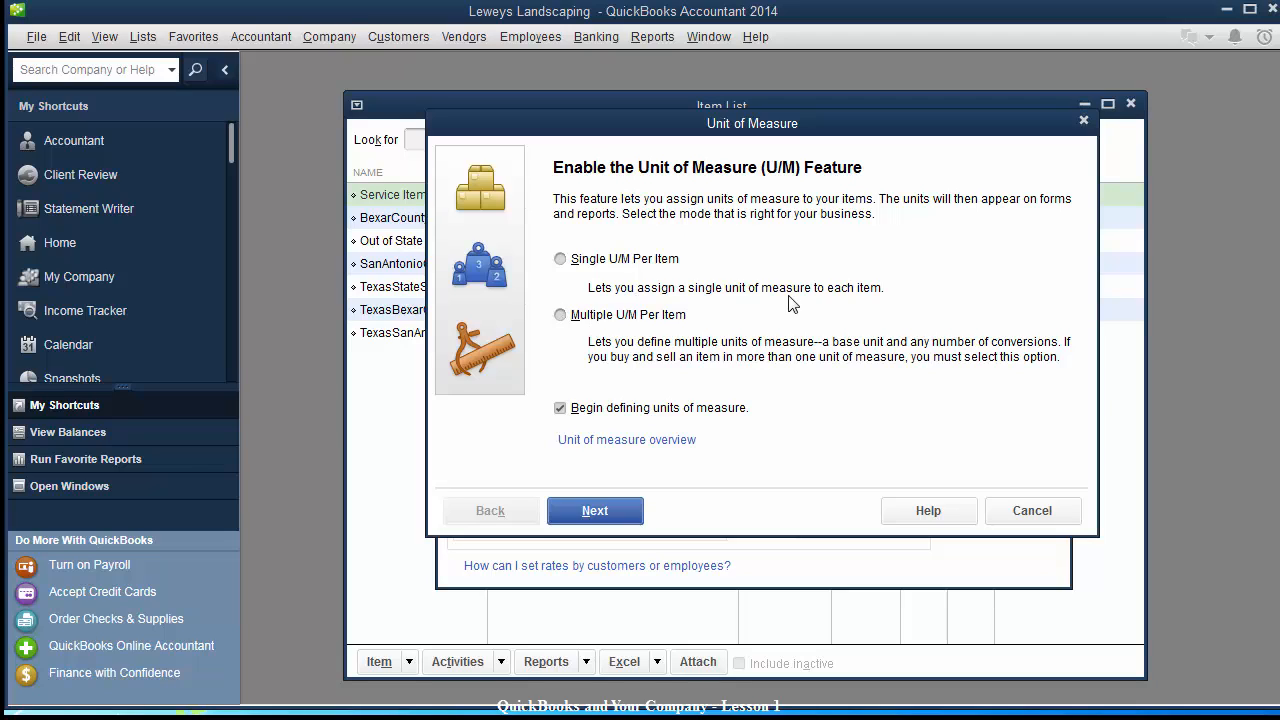
click(561, 259)
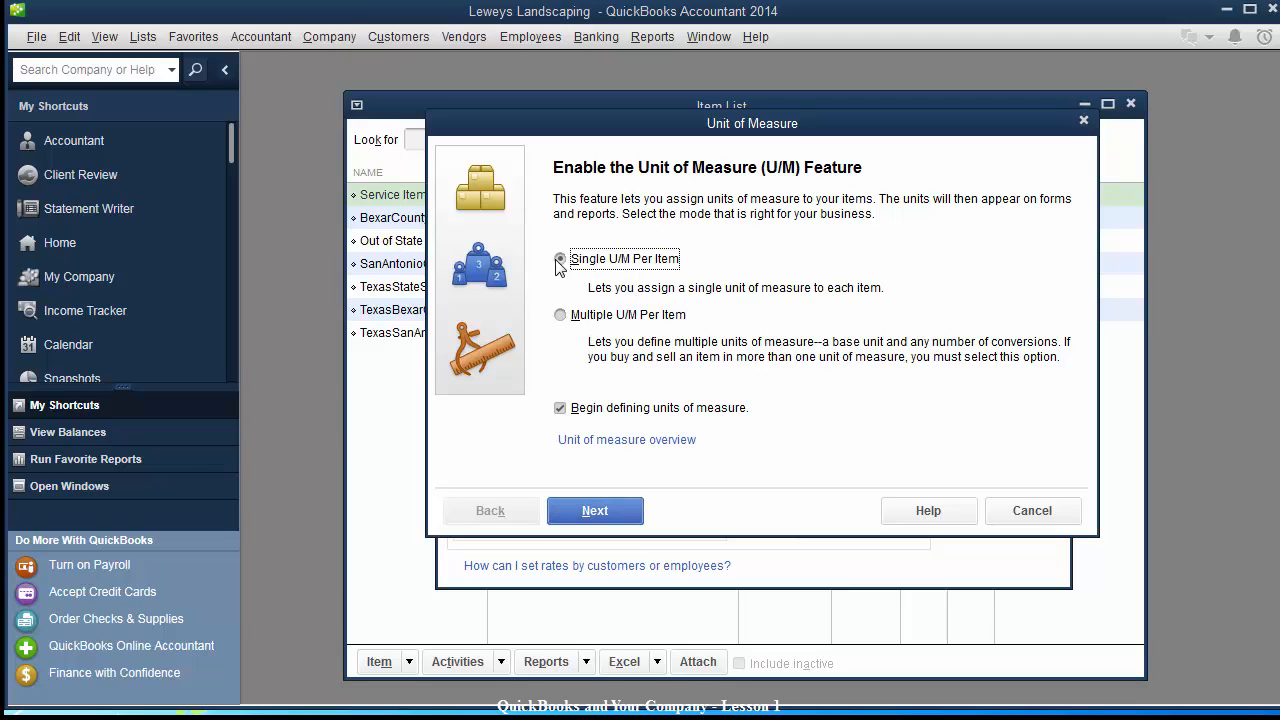
click(591, 511)
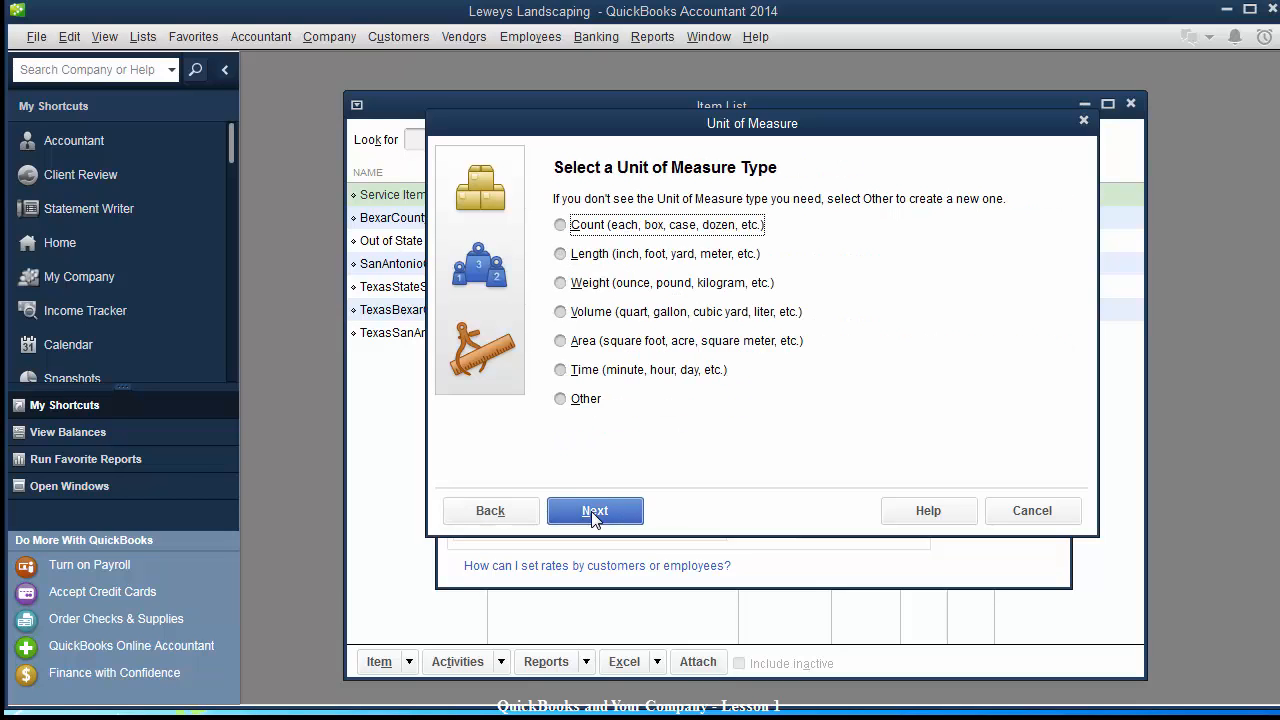
click(561, 370)
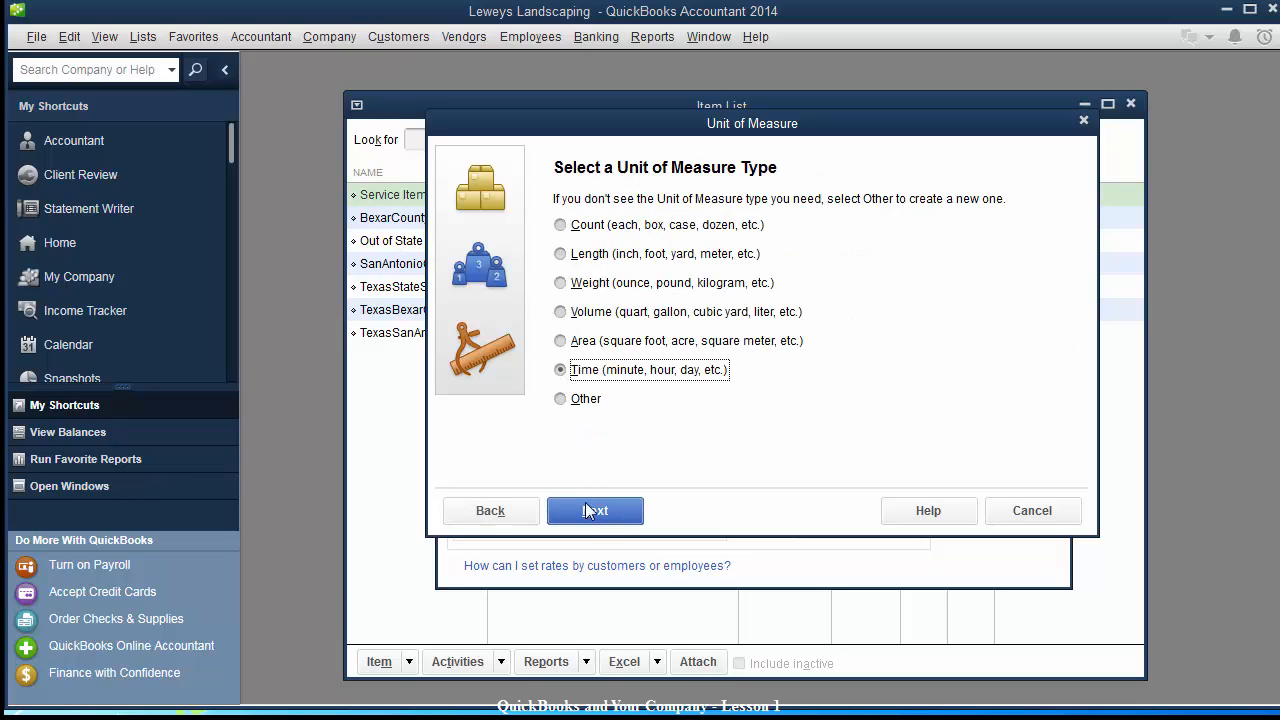
click(592, 512)
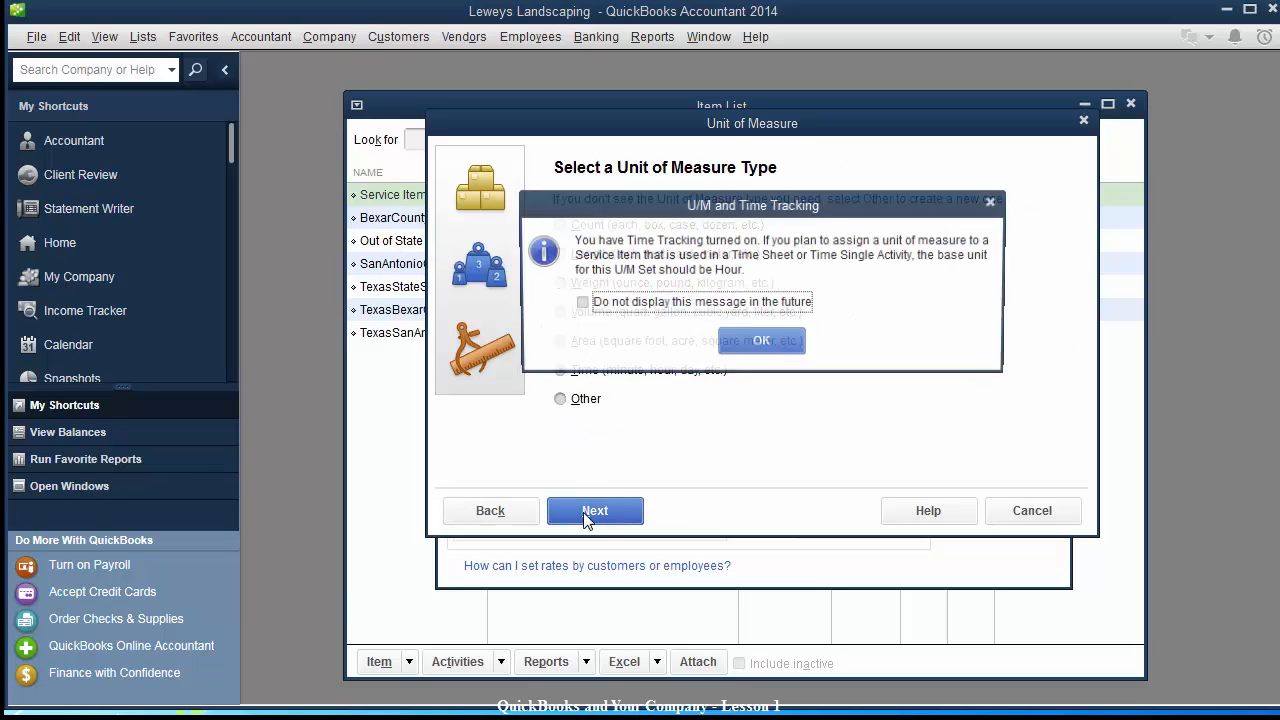
click(755, 346)
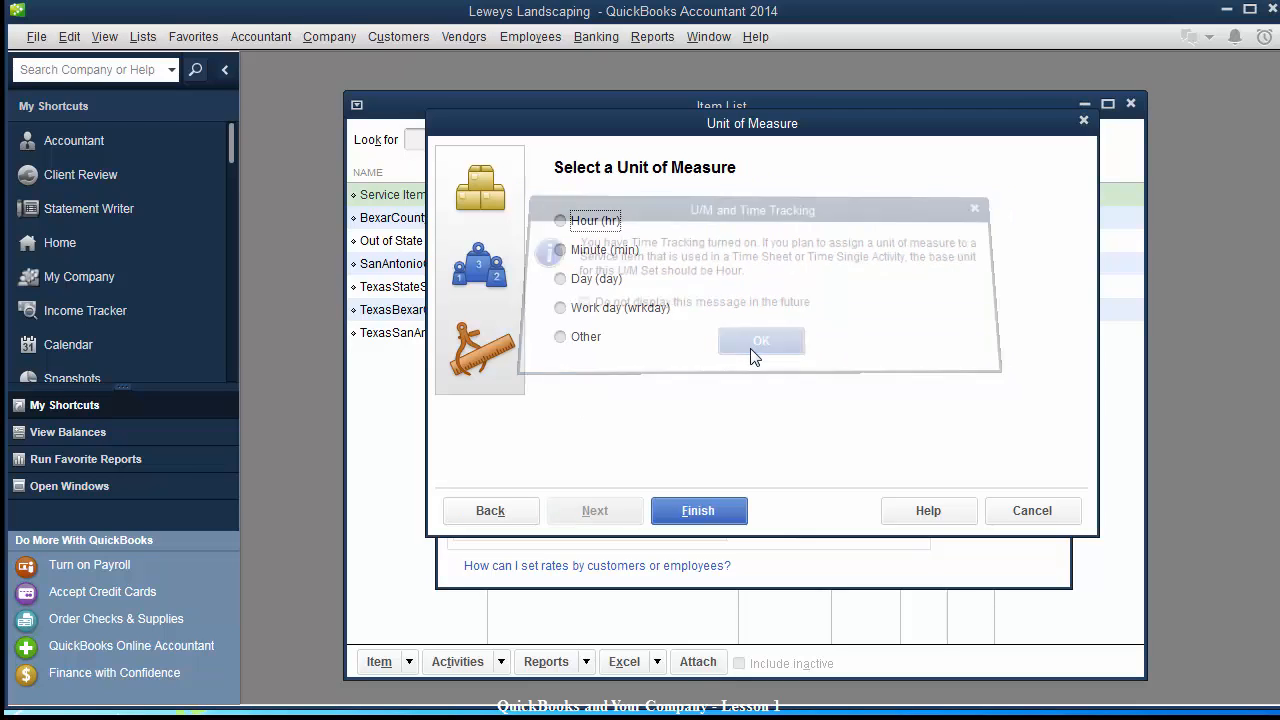
click(558, 222)
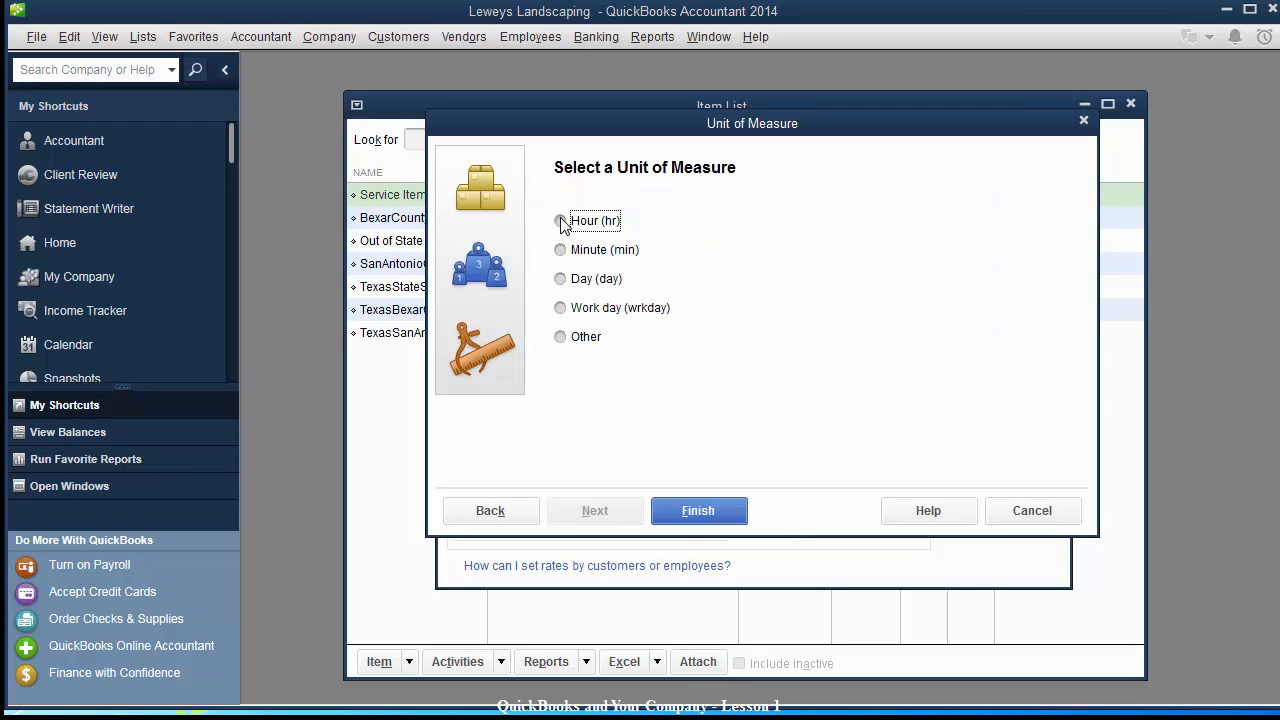
click(692, 511)
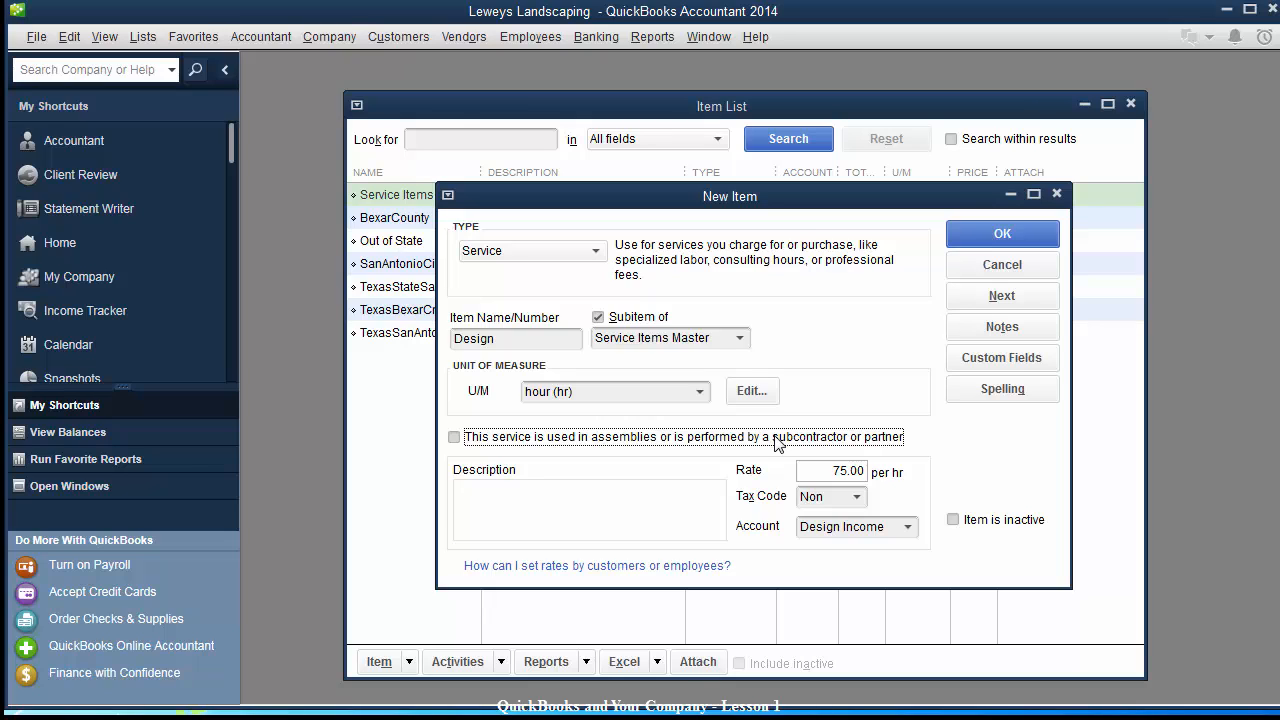
Mark Design as performed by a subcontractor and begin entering its expense account.
click(455, 438)
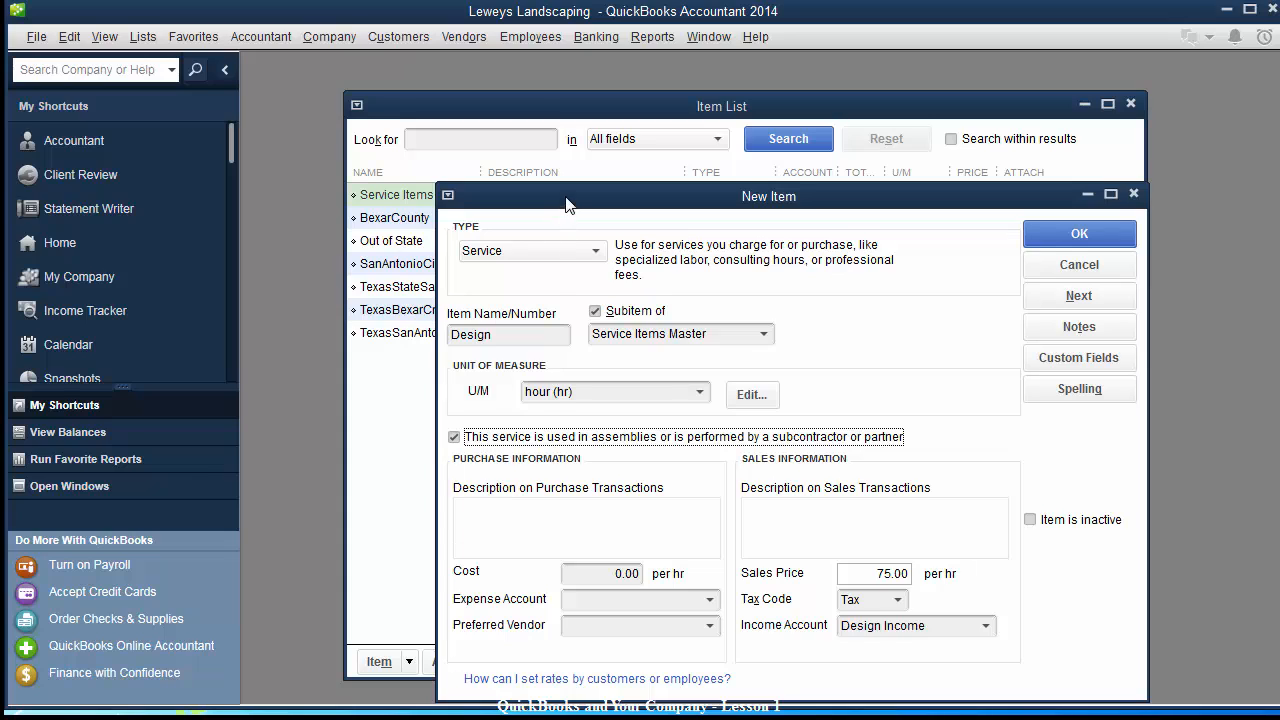
drag(569, 199, 513, 127)
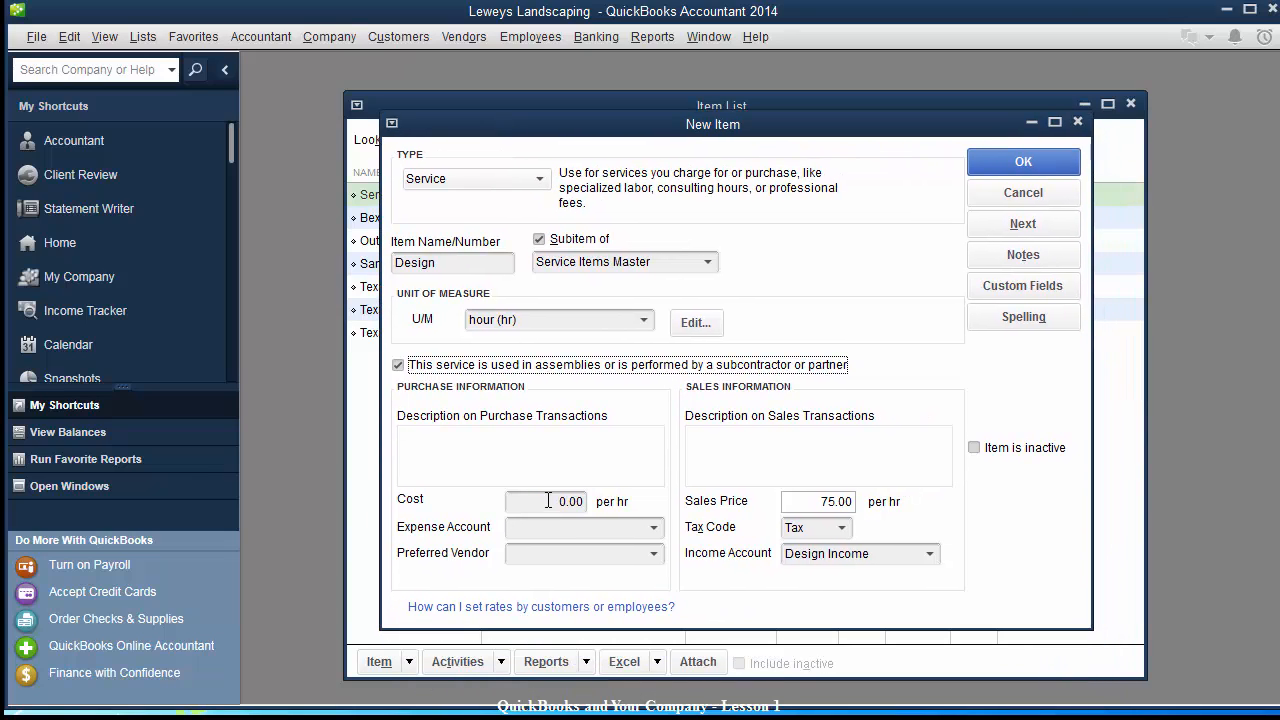
click(548, 500)
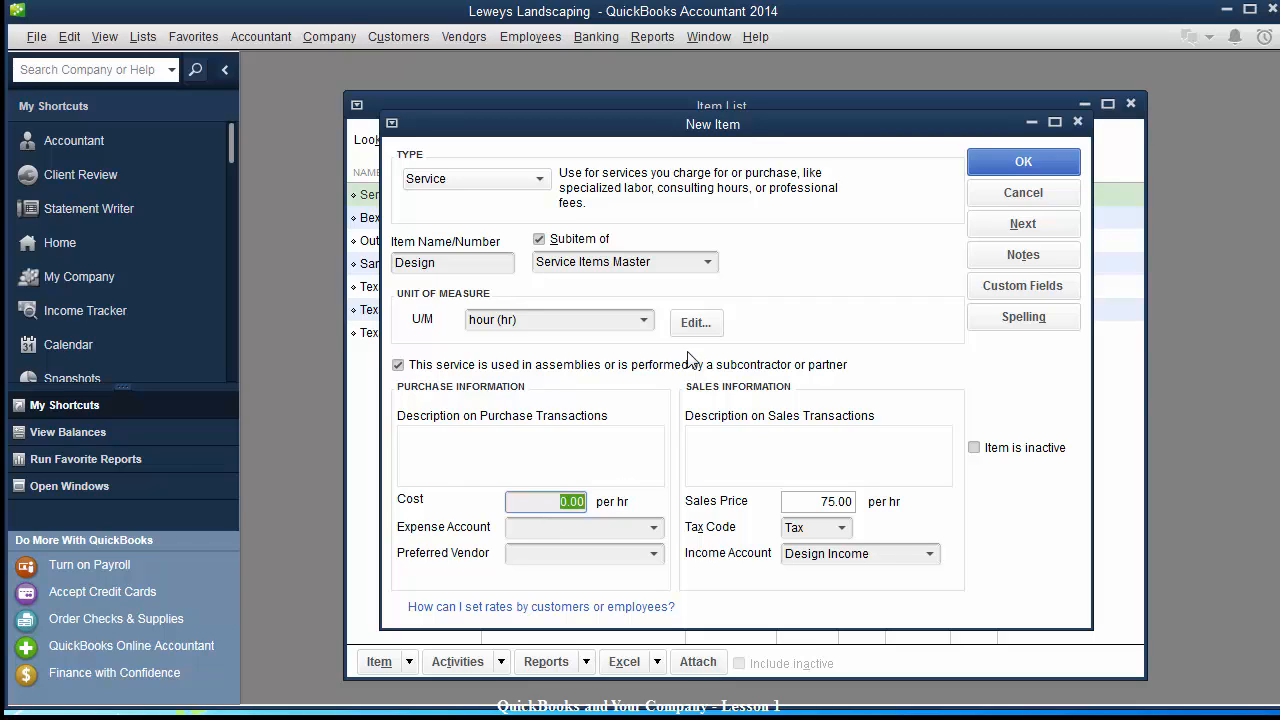
click(536, 527)
text(De)
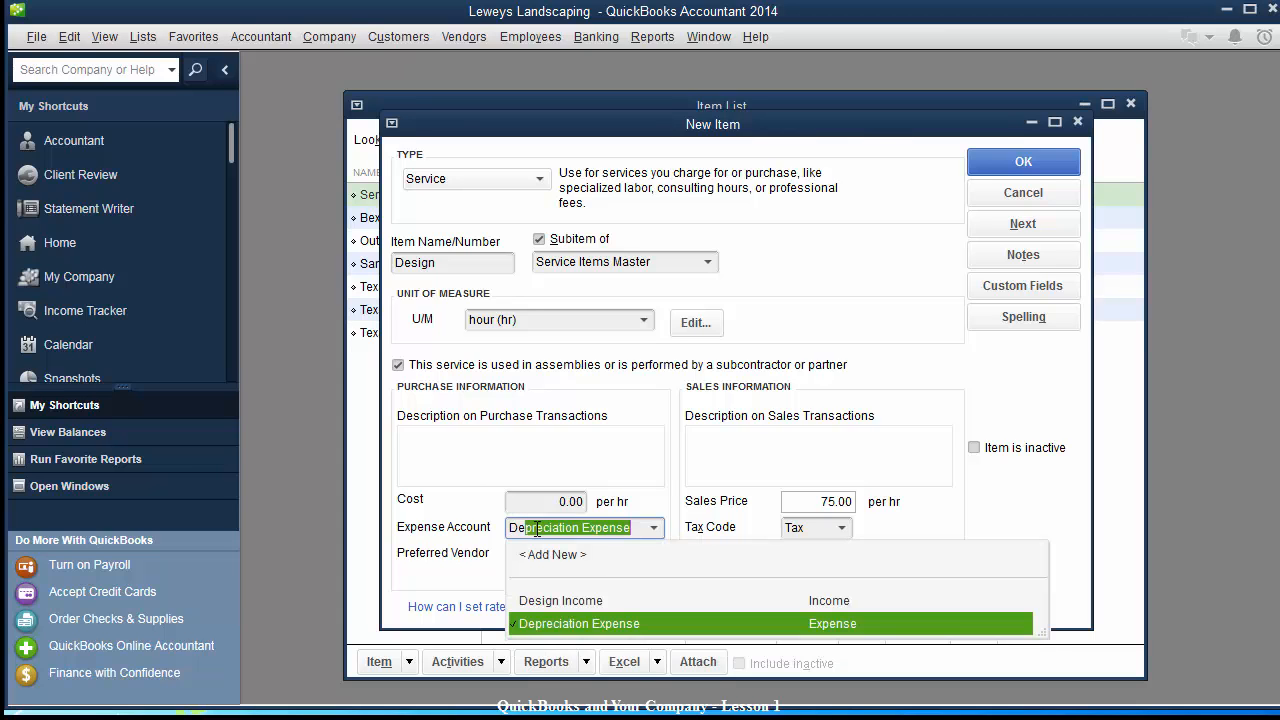
key(BackSpace)
text(cos)
key(BackSpace)
key(BackSpace)
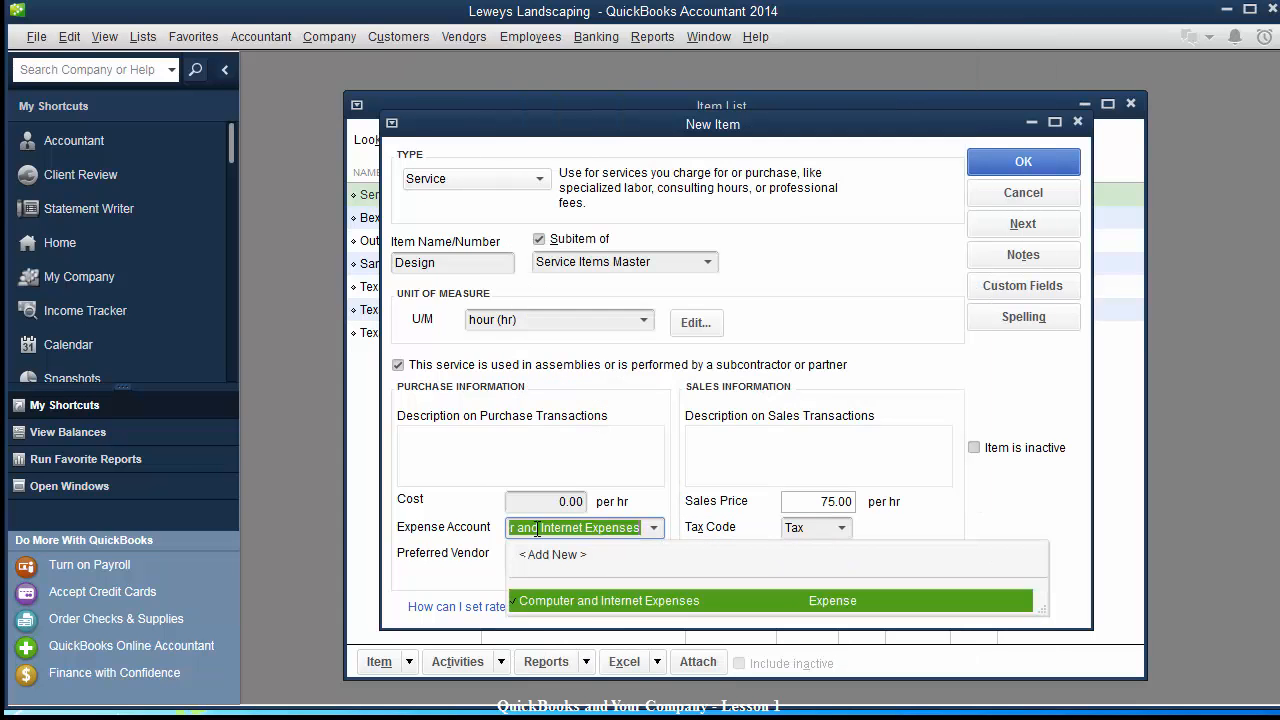
Choose Subcontracted Services as the expense account and save the Design subitem.
click(656, 531)
drag(1040, 415, 1041, 258)
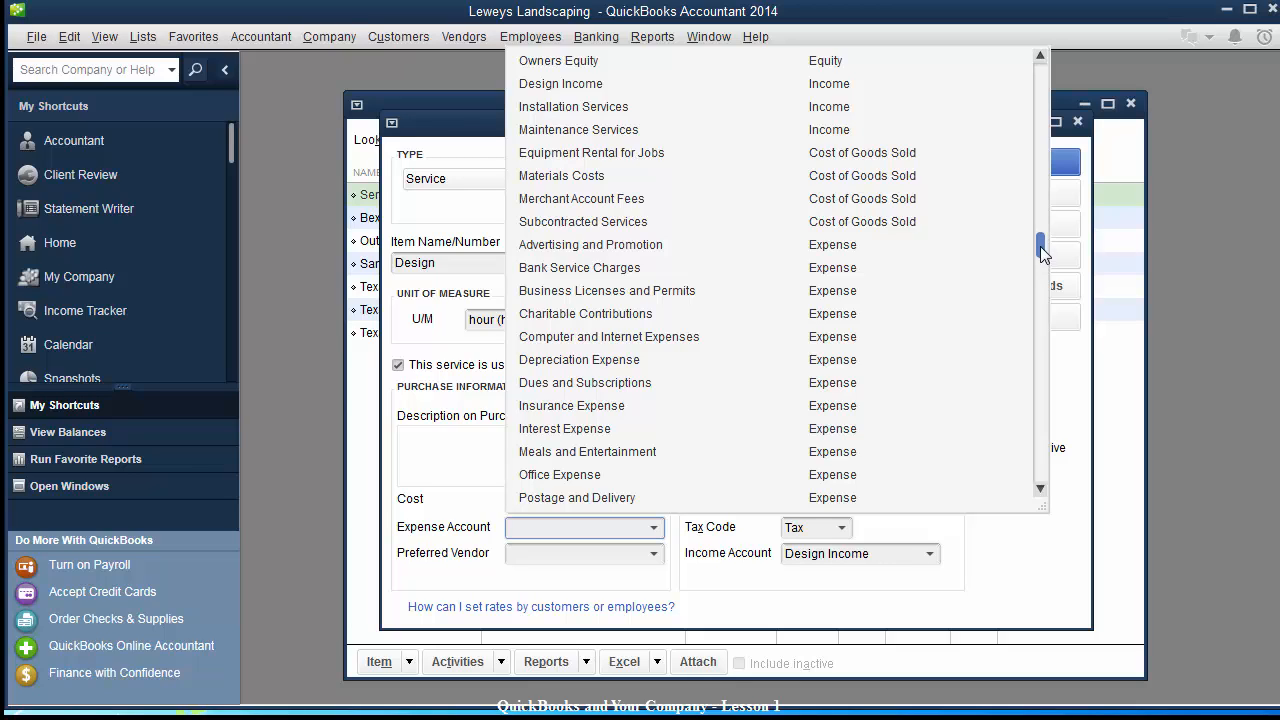
click(551, 223)
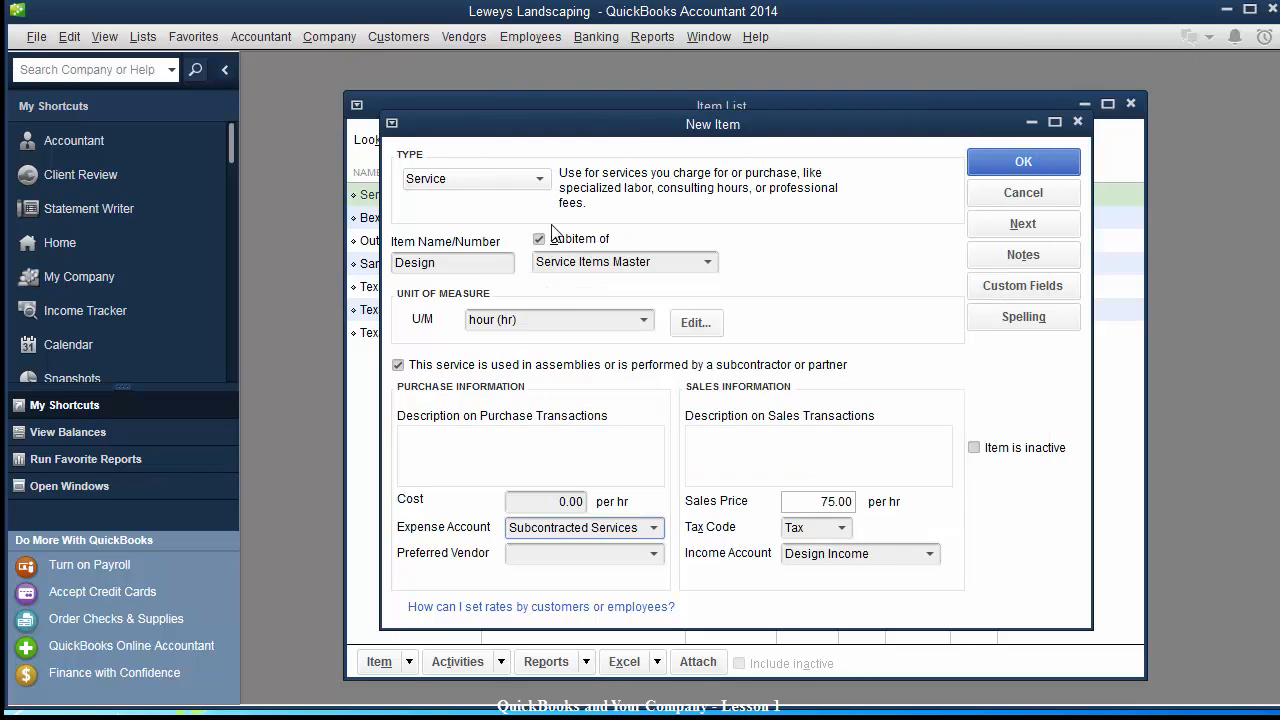
click(616, 552)
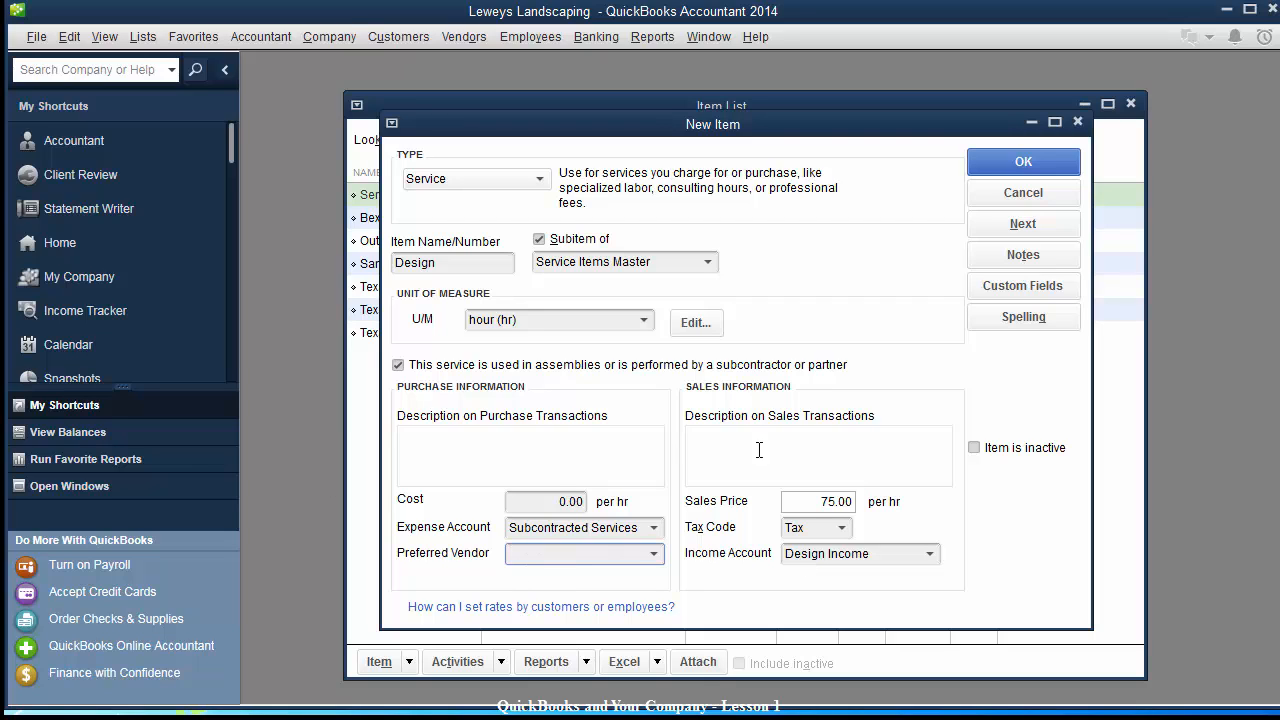
click(1022, 165)
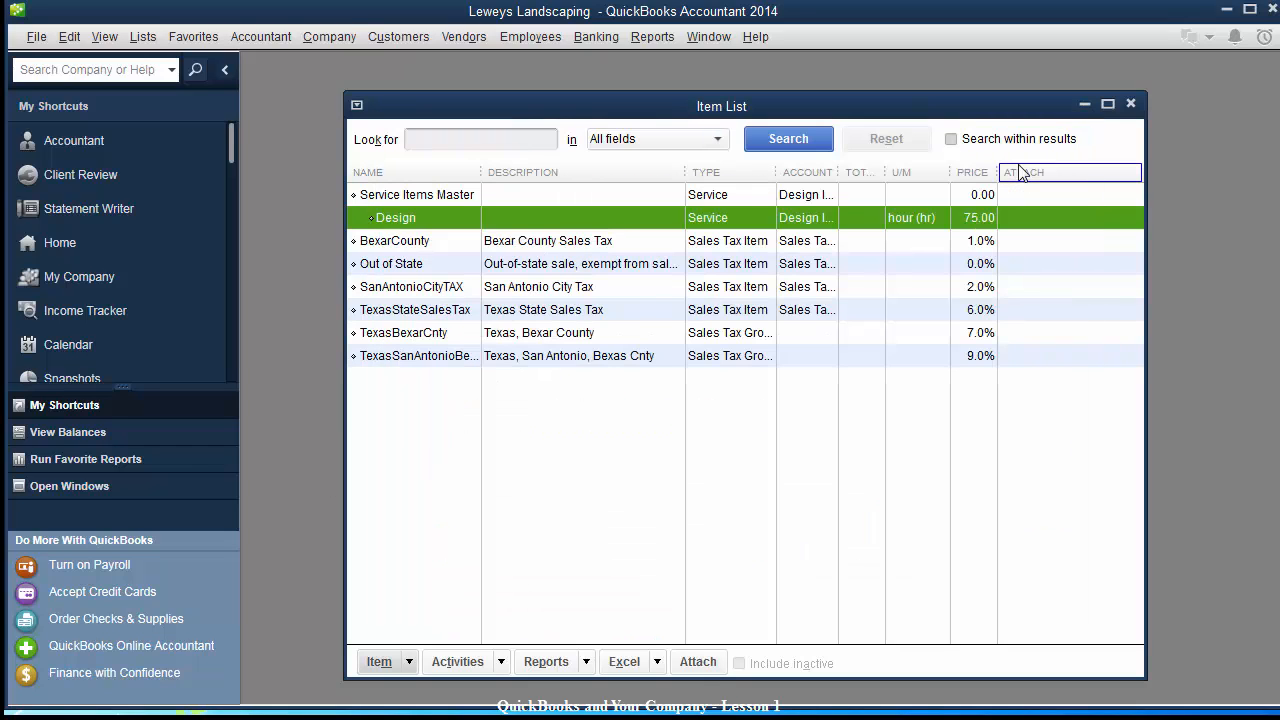
Edit the Design subitem and rename it DesignSubContract.
right_click(422, 219)
click(459, 300)
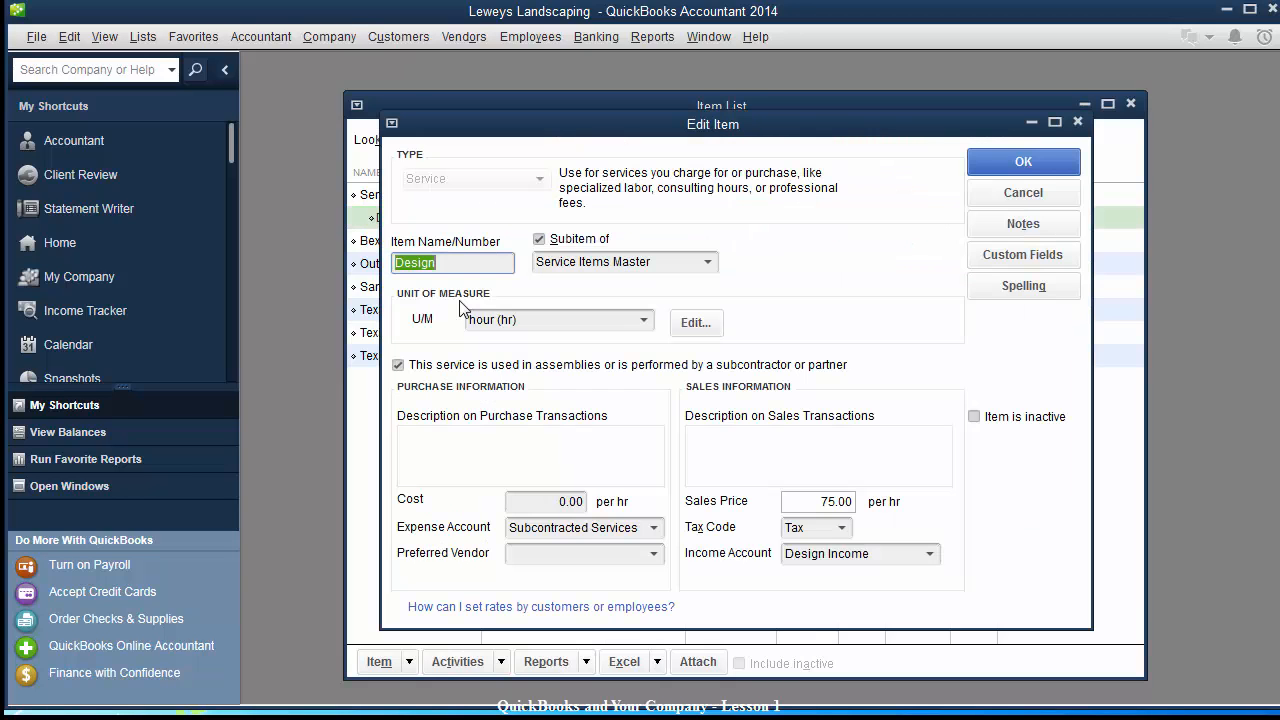
click(483, 263)
text(SubContract)
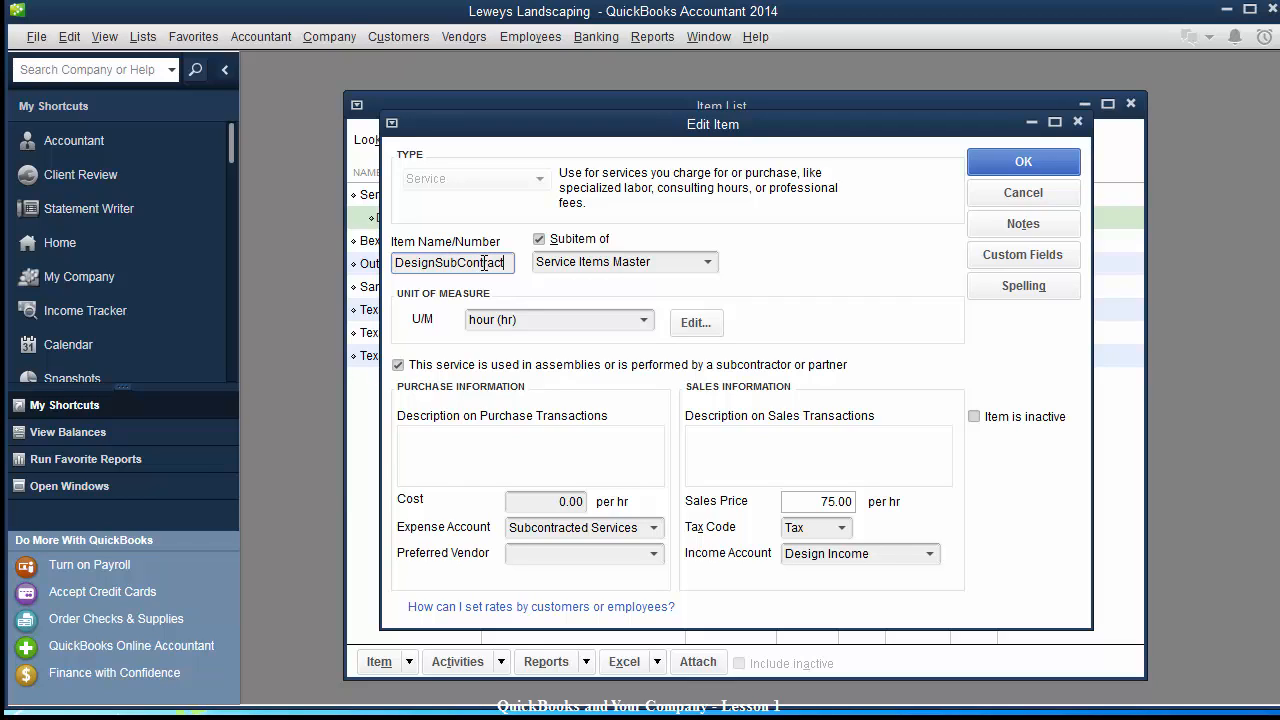
click(1007, 162)
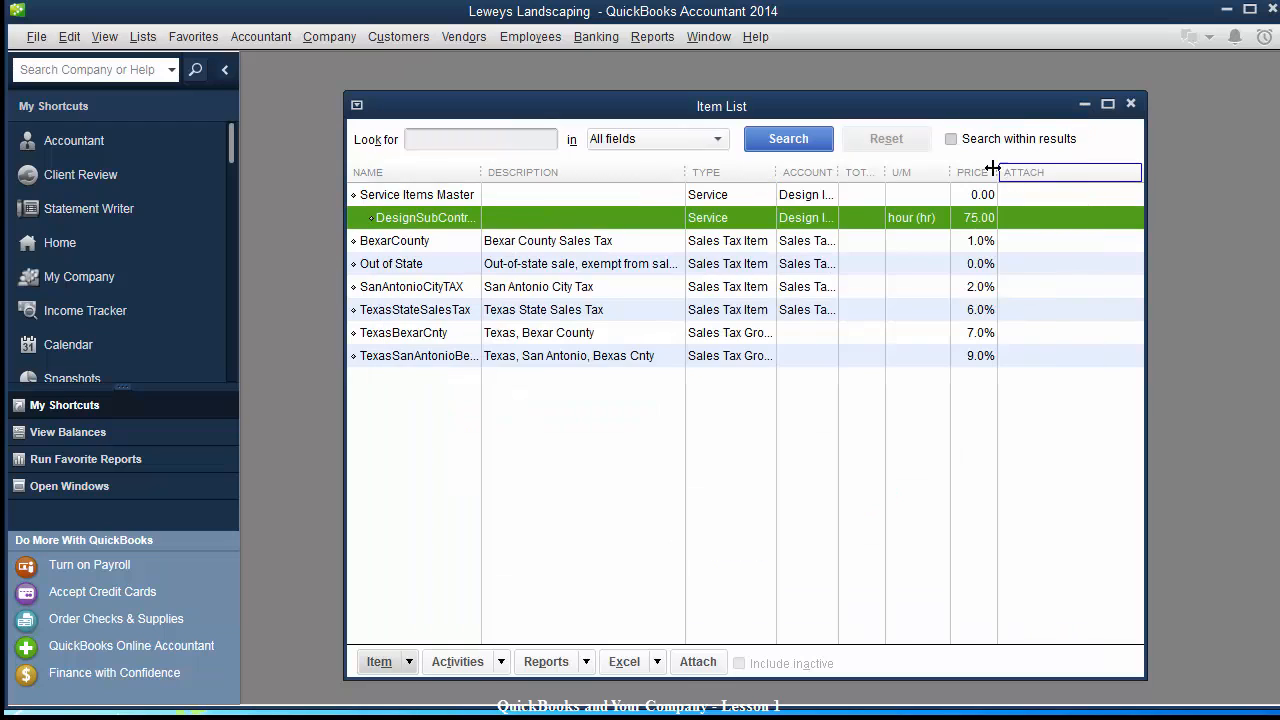
click(379, 662)
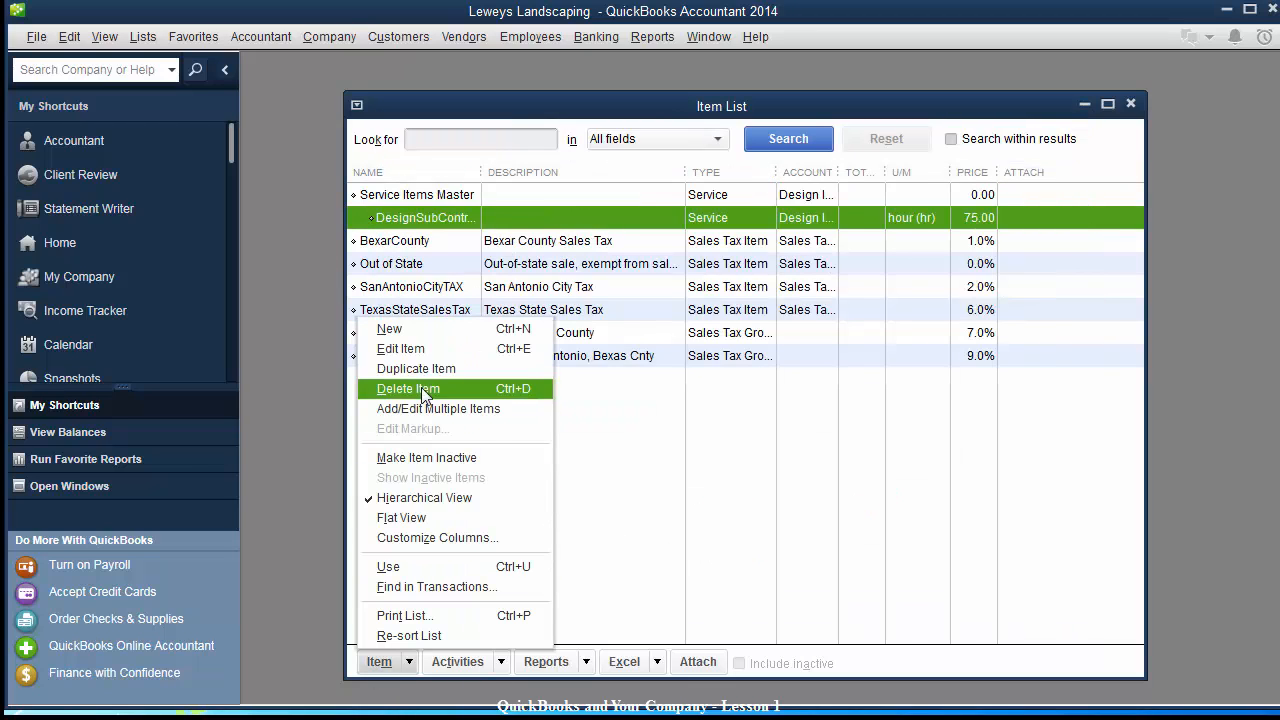
Create a new Service item DesignOwner as a subitem of Service Items Master.
click(414, 332)
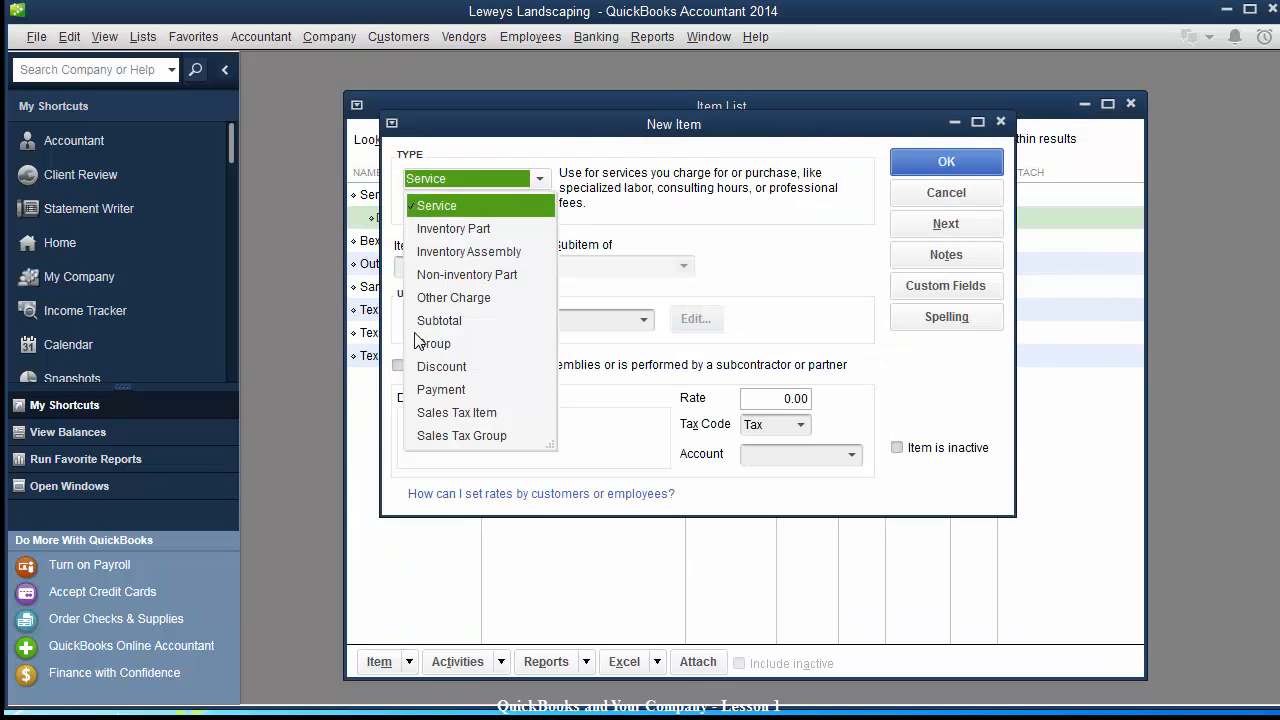
click(454, 208)
click(445, 267)
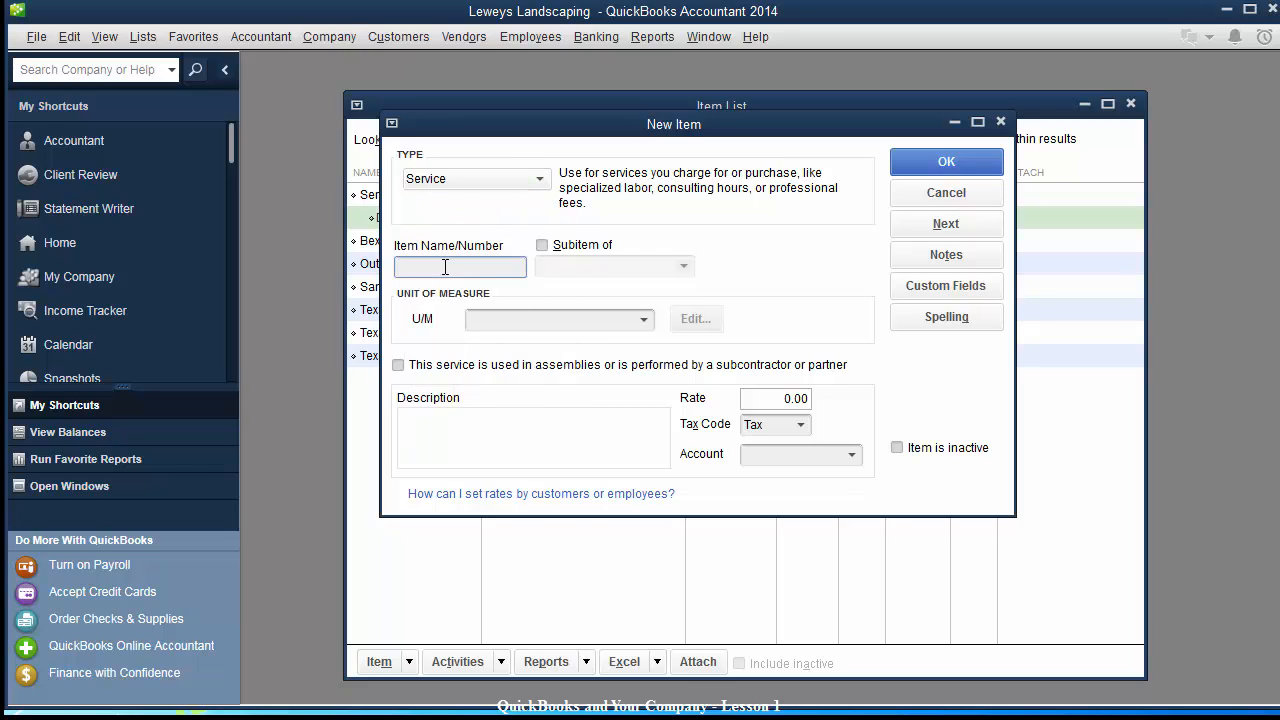
text(DesignOwner)
key(Tab)
click(541, 245)
click(552, 266)
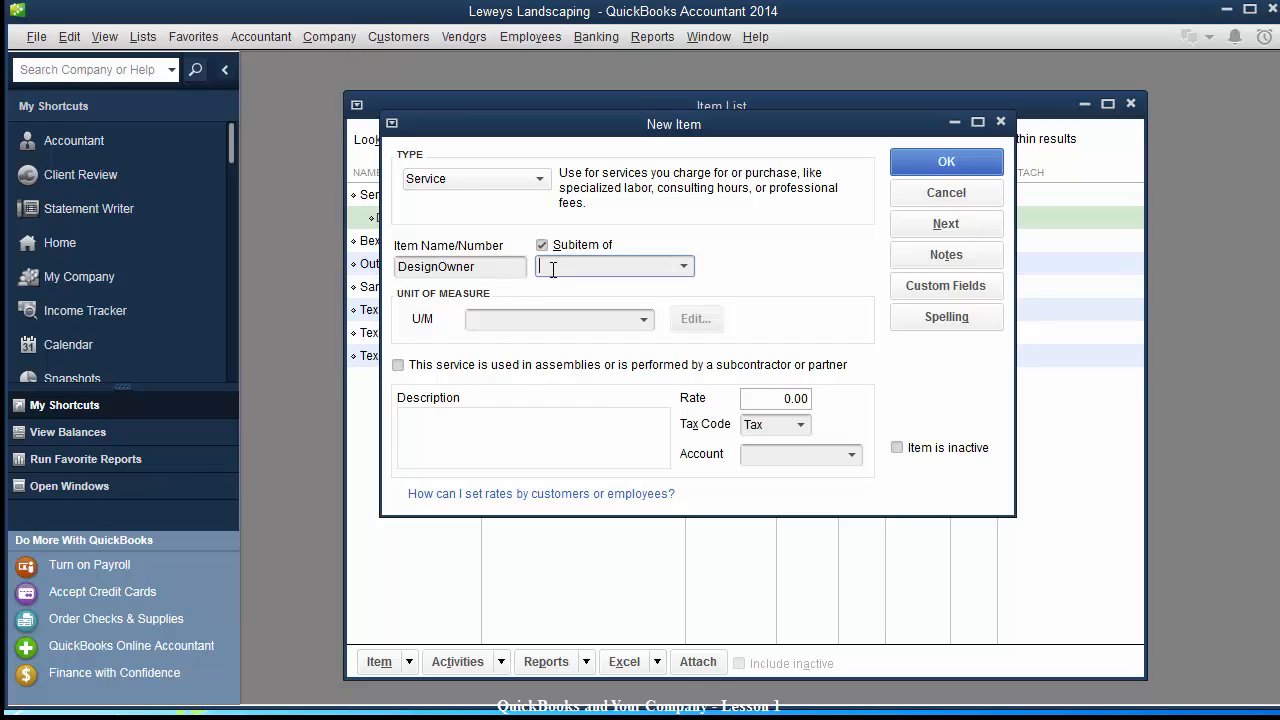
click(636, 272)
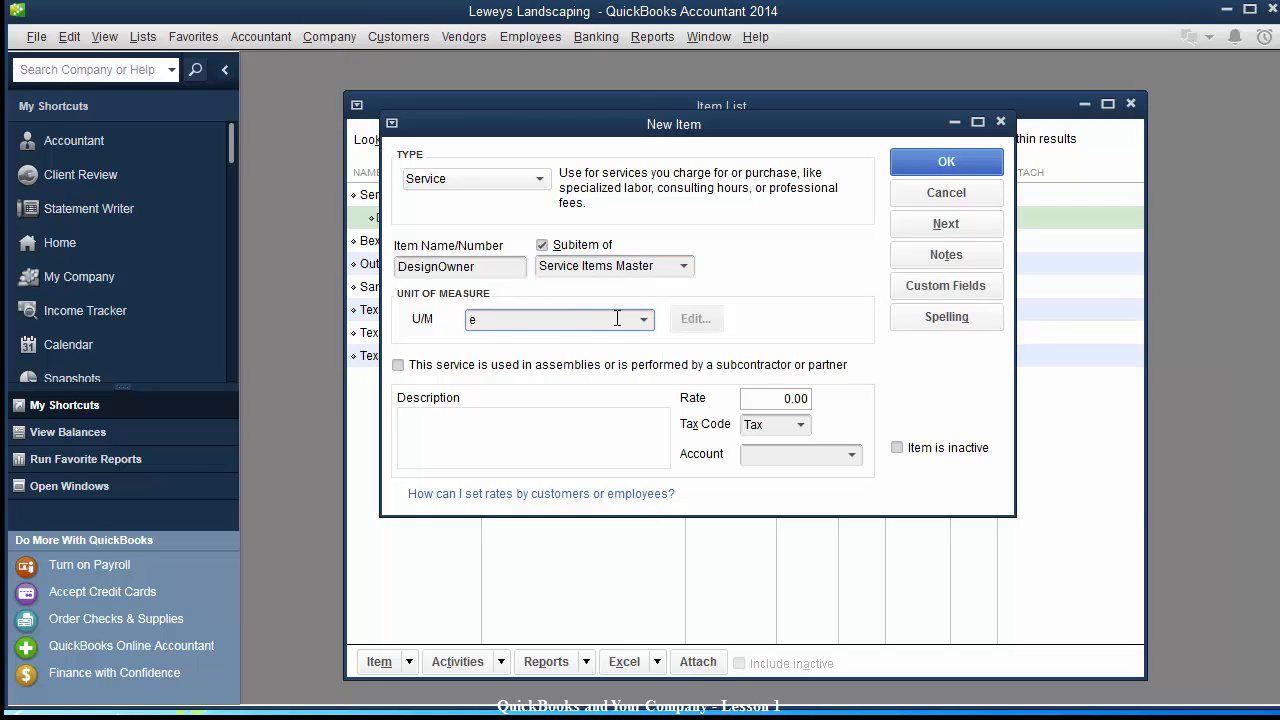
Give DesignOwner hour U/M, description Design Services, rate 75.00, and Design Income account.
text(hour (hr)
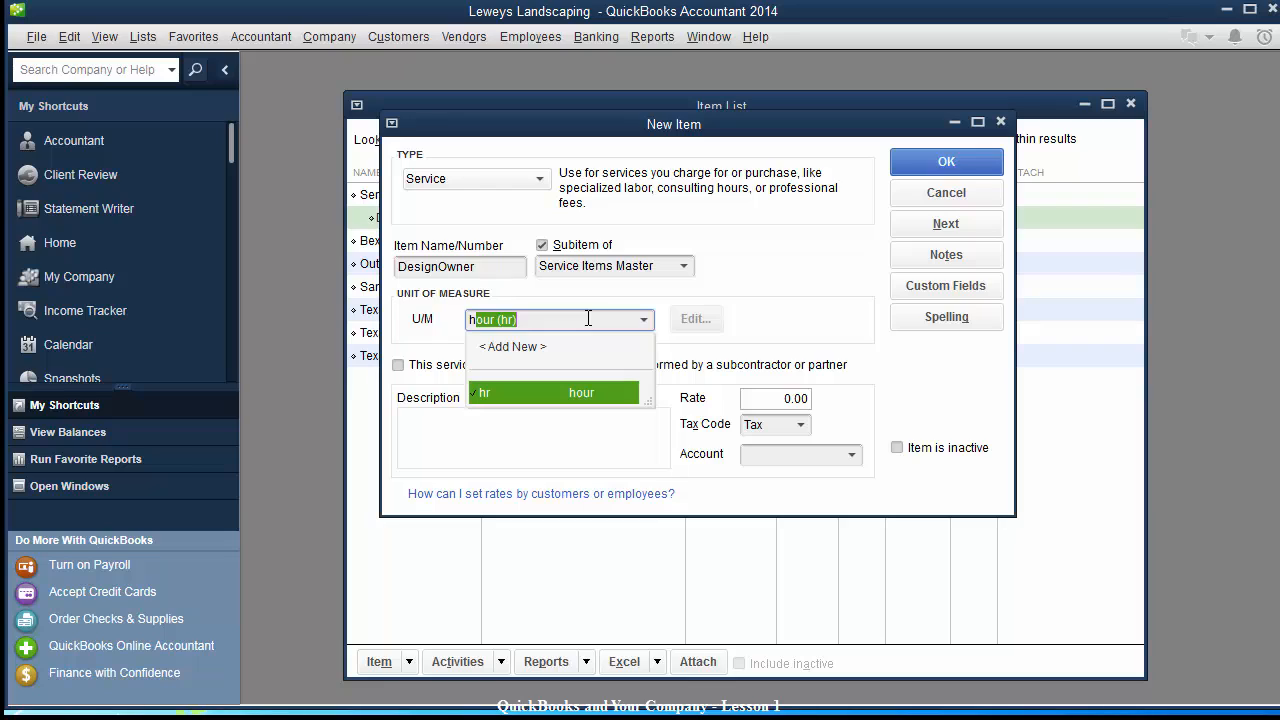
key(Tab)
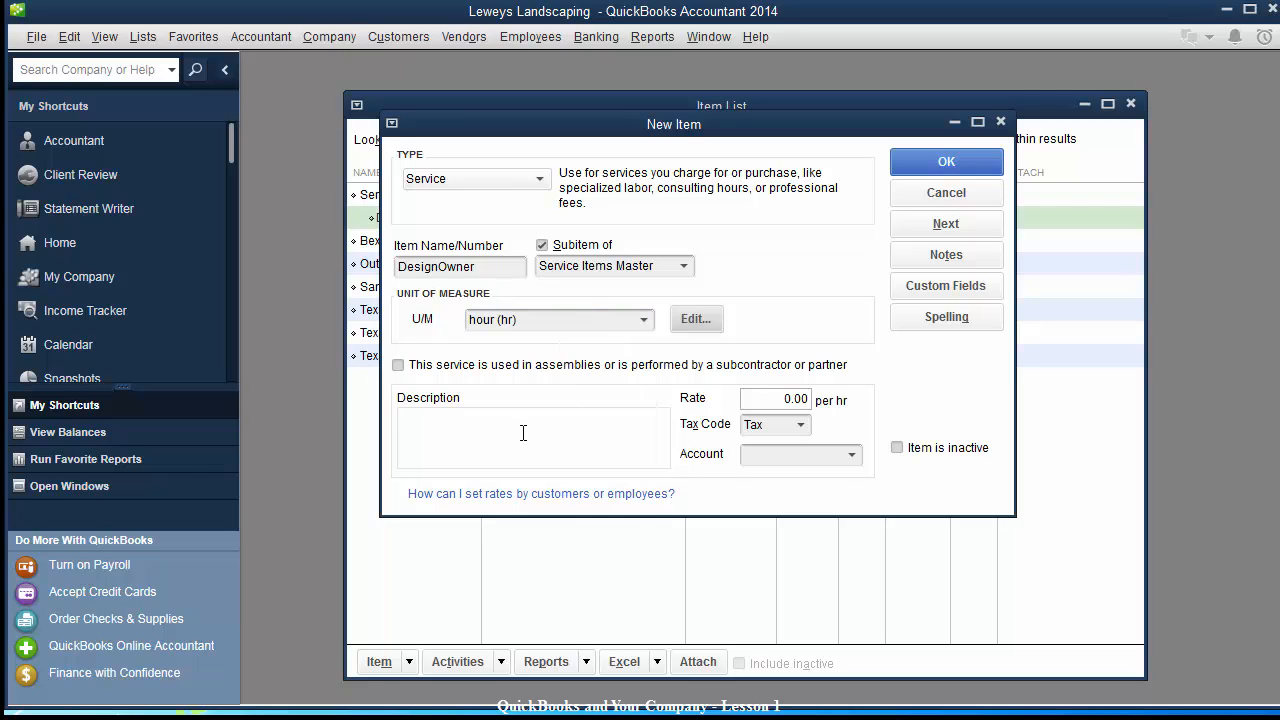
click(520, 431)
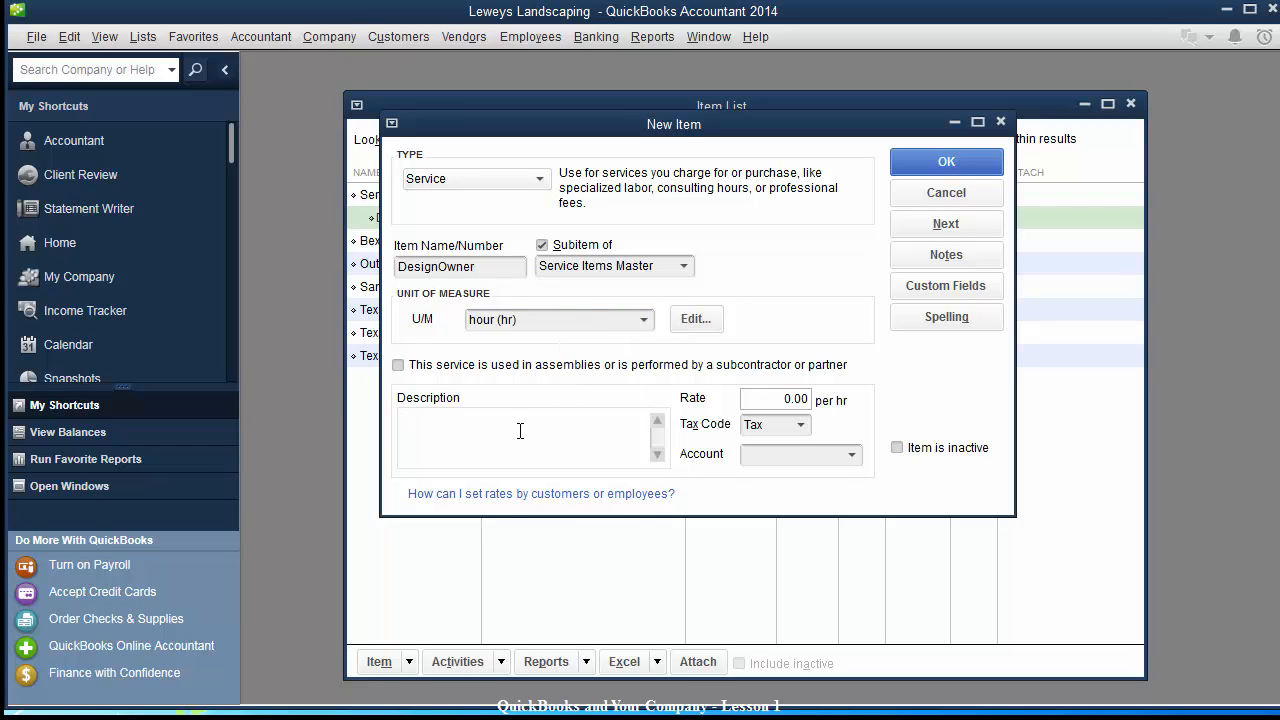
text(D)
key(BackSpace)
text(Design Services)
key(Tab)
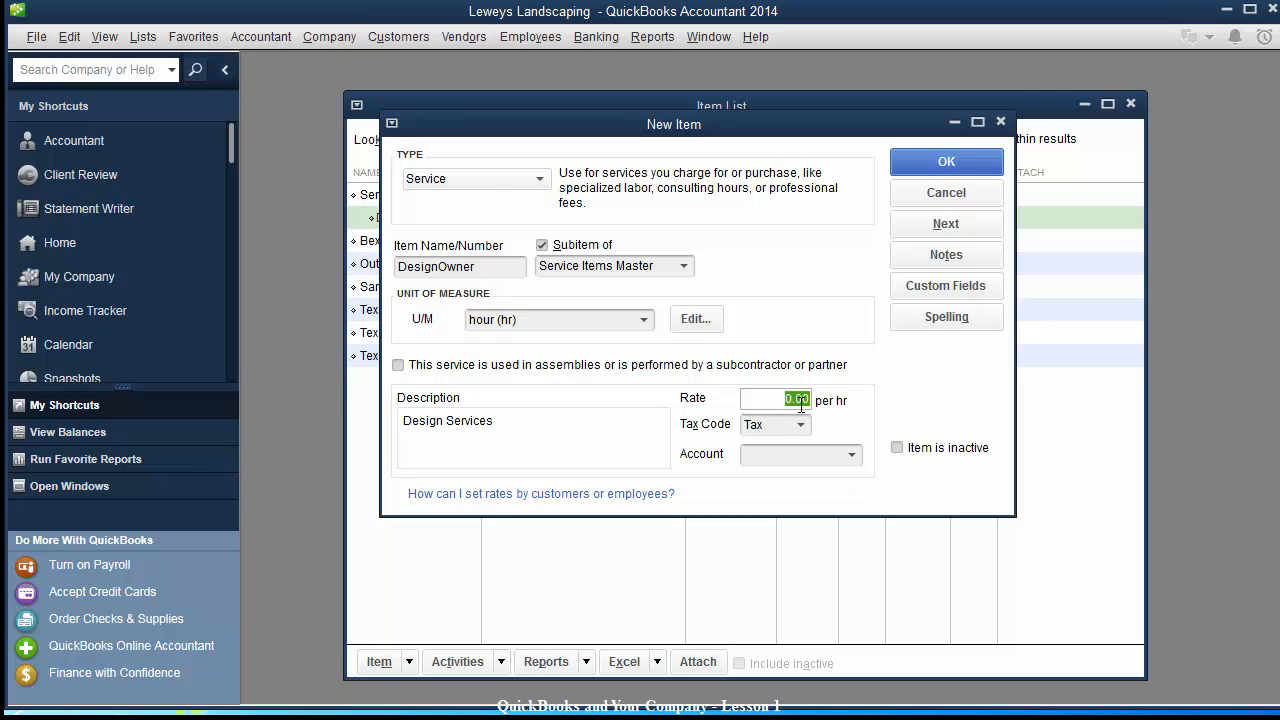
text(75.00)
key(Tab)
key(Tab)
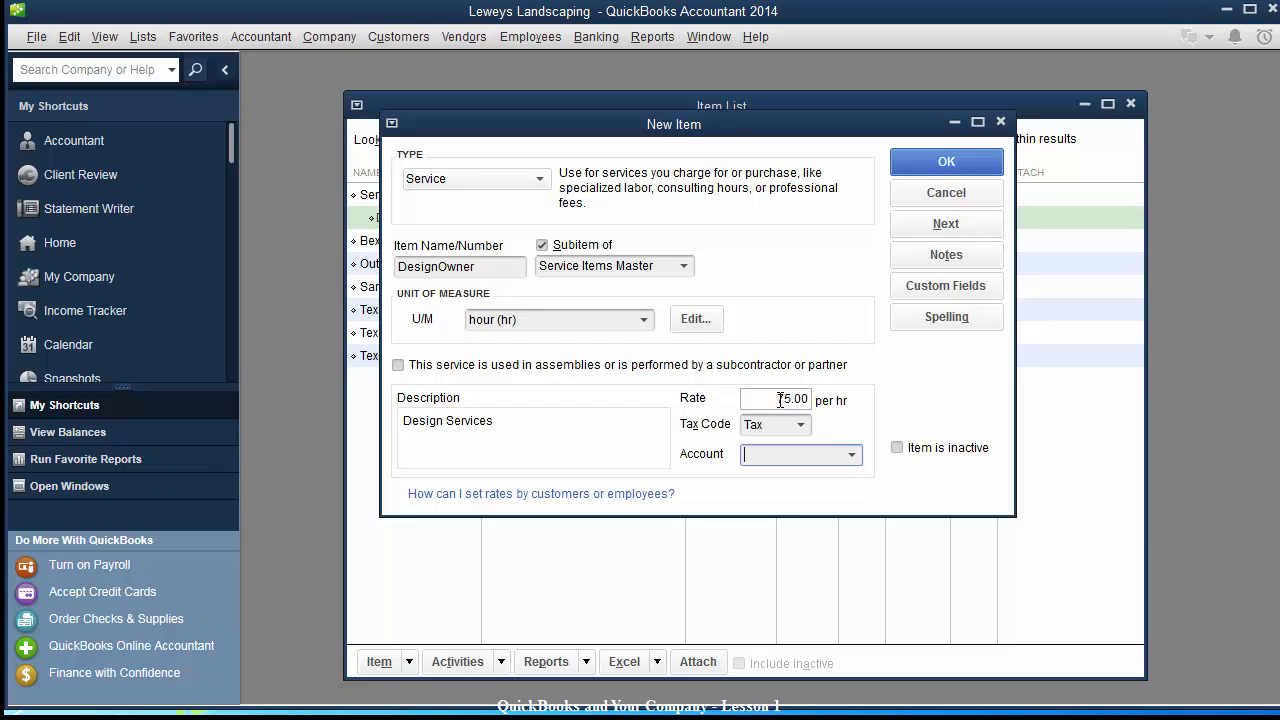
text(Design Income)
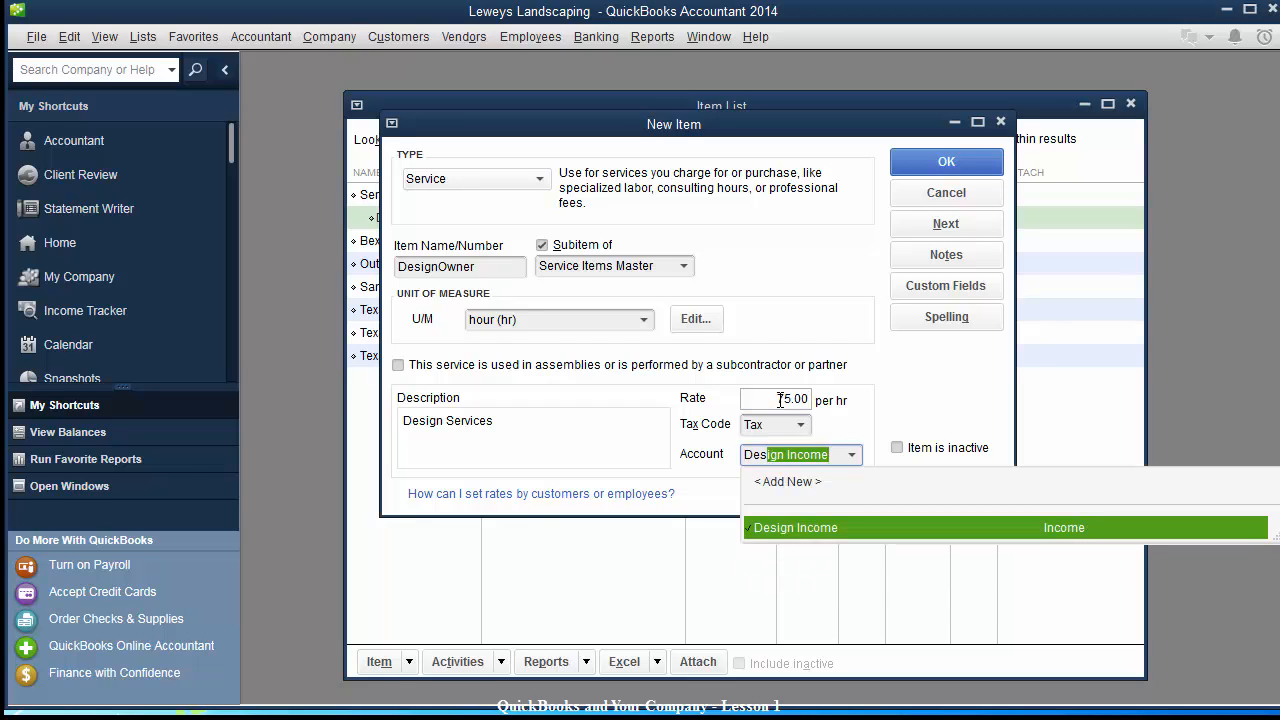
key(Tab)
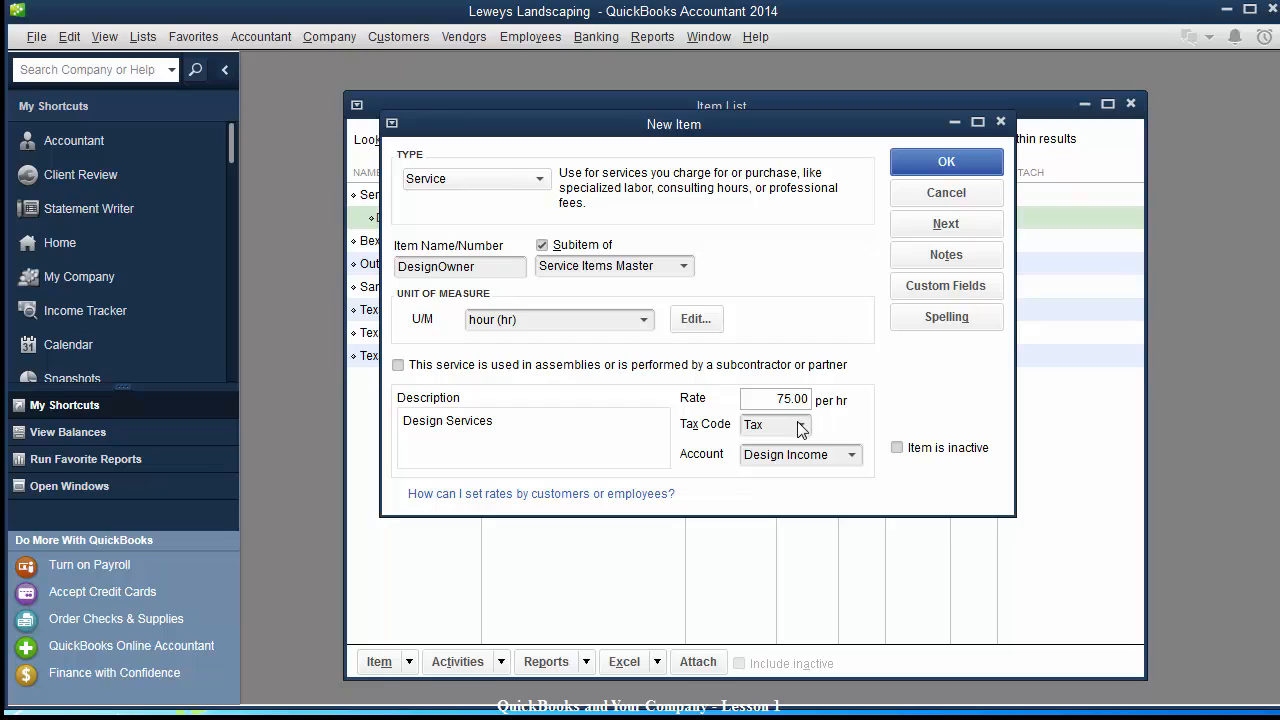
Keep the tax code taxable and mark DesignOwner as performed by a subcontractor.
click(801, 425)
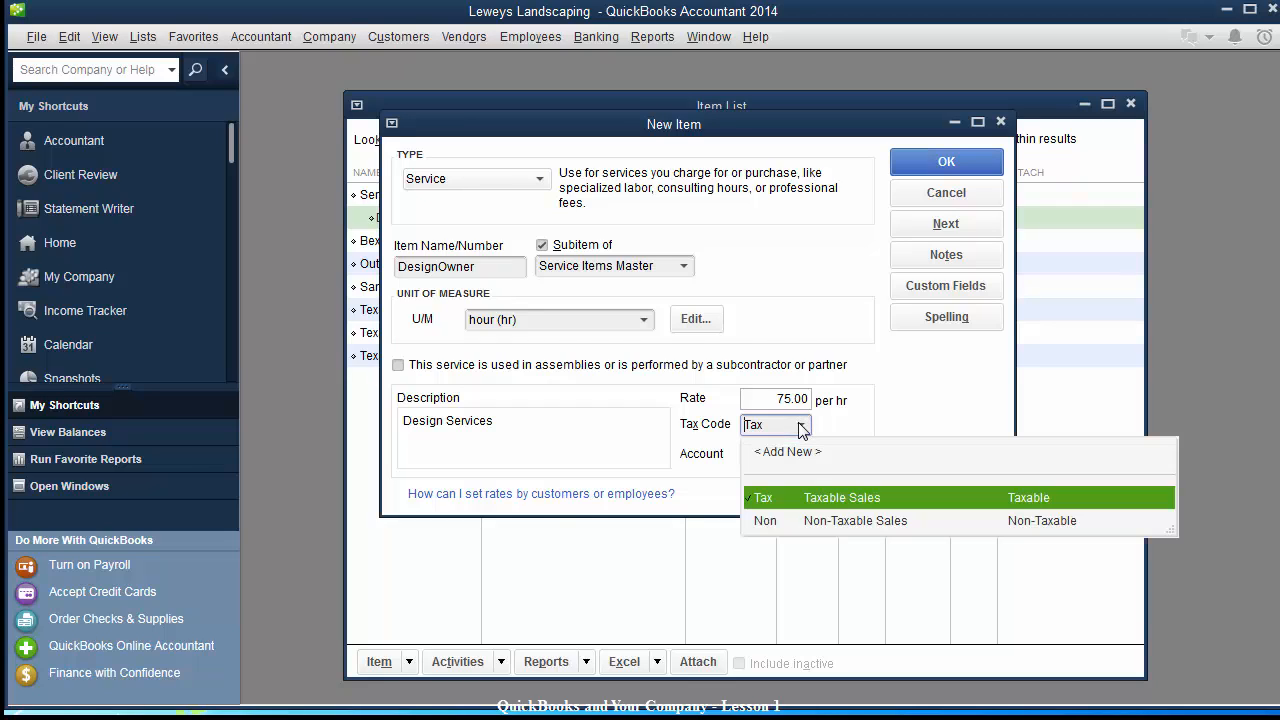
click(817, 521)
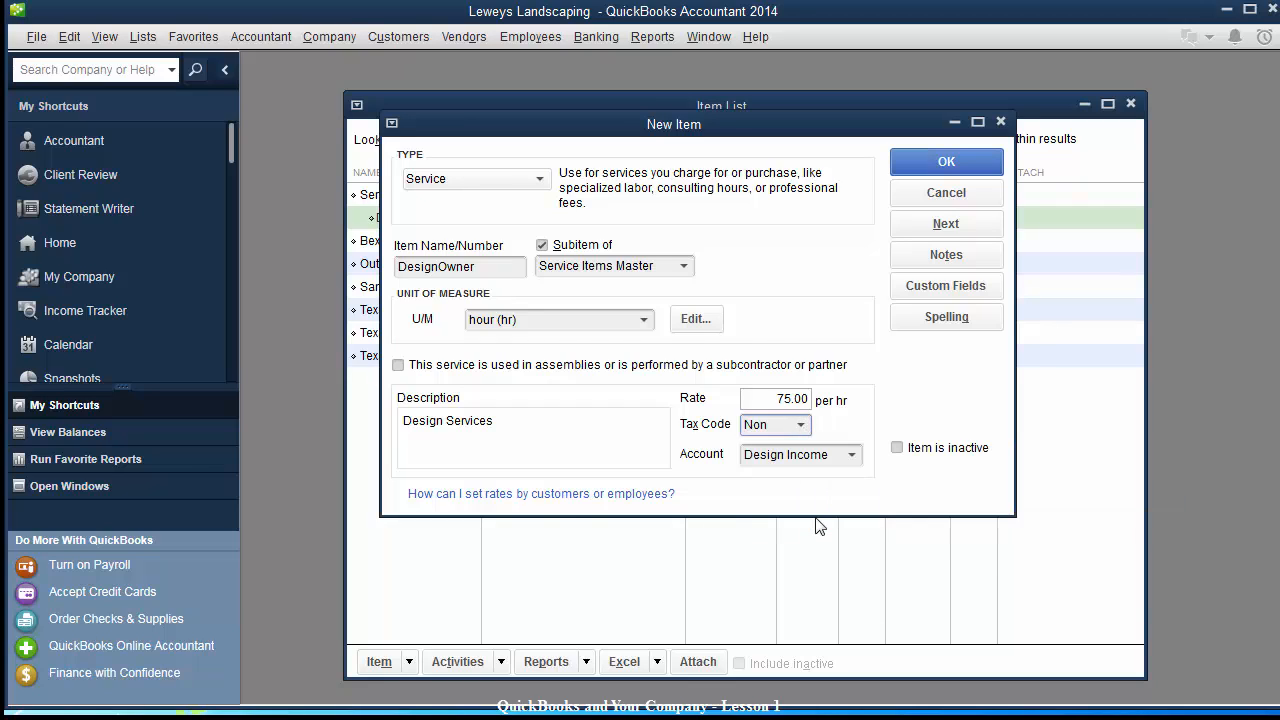
click(806, 427)
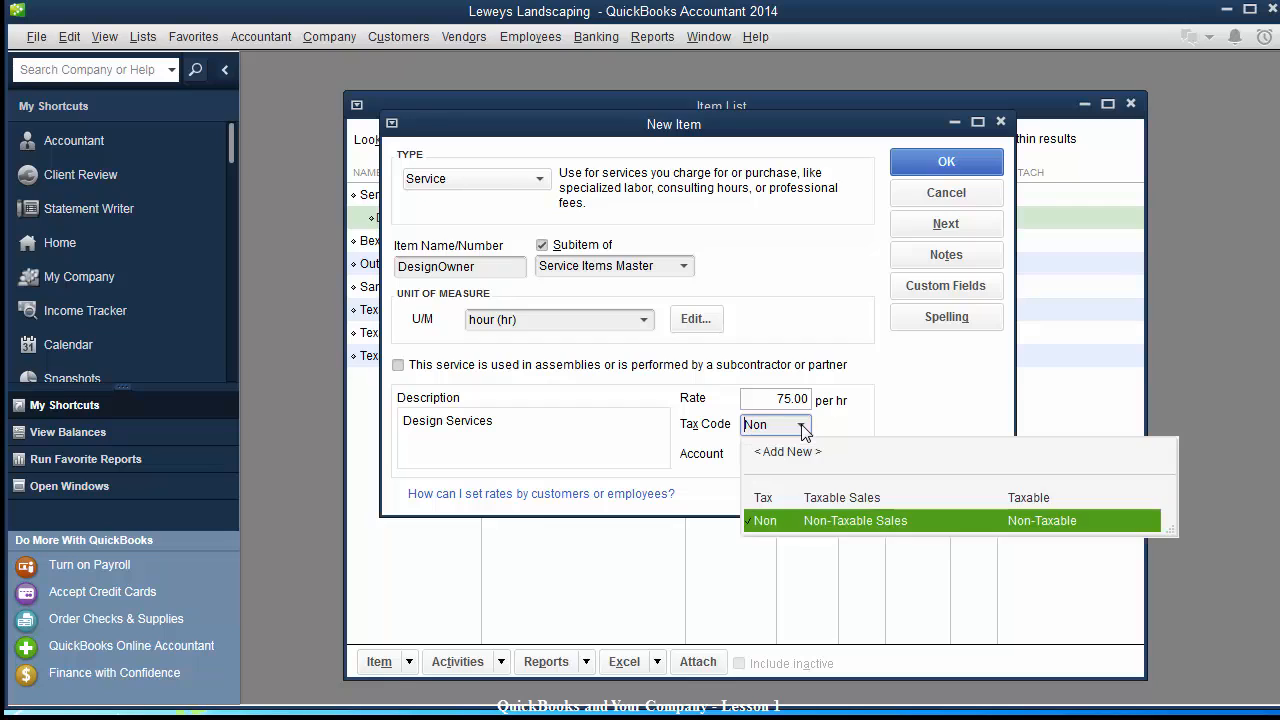
click(803, 500)
click(570, 437)
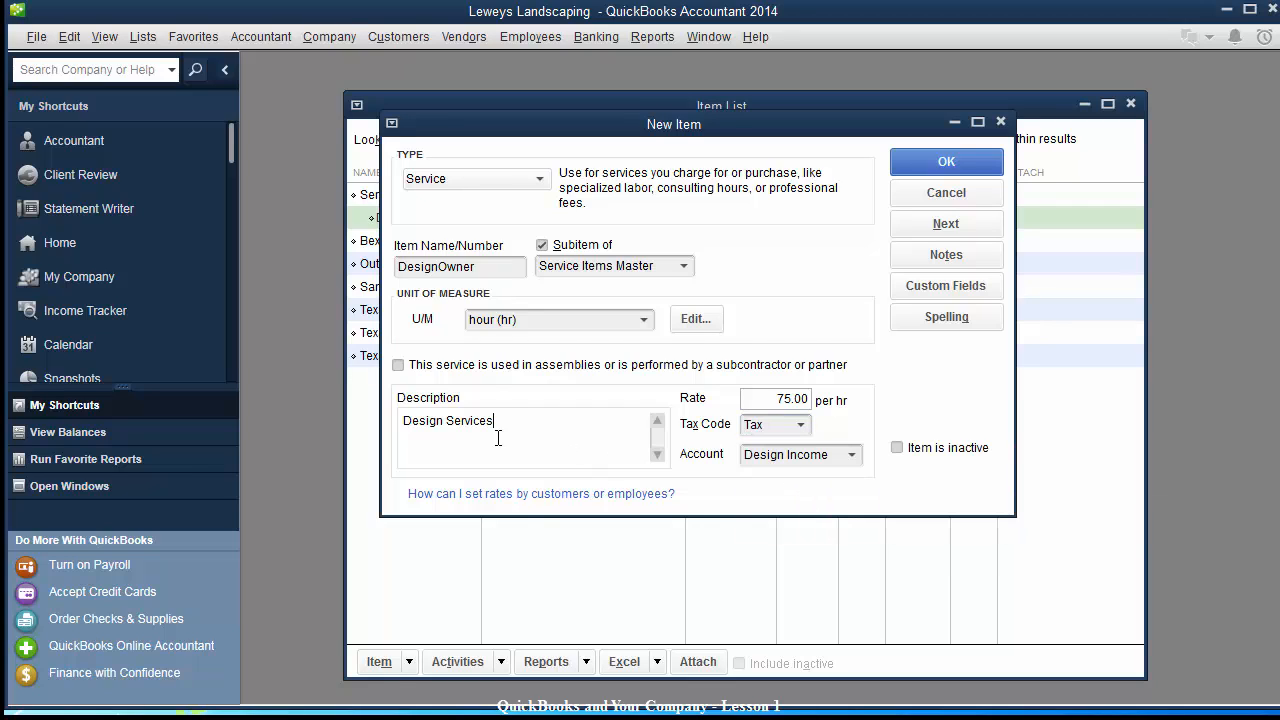
click(397, 366)
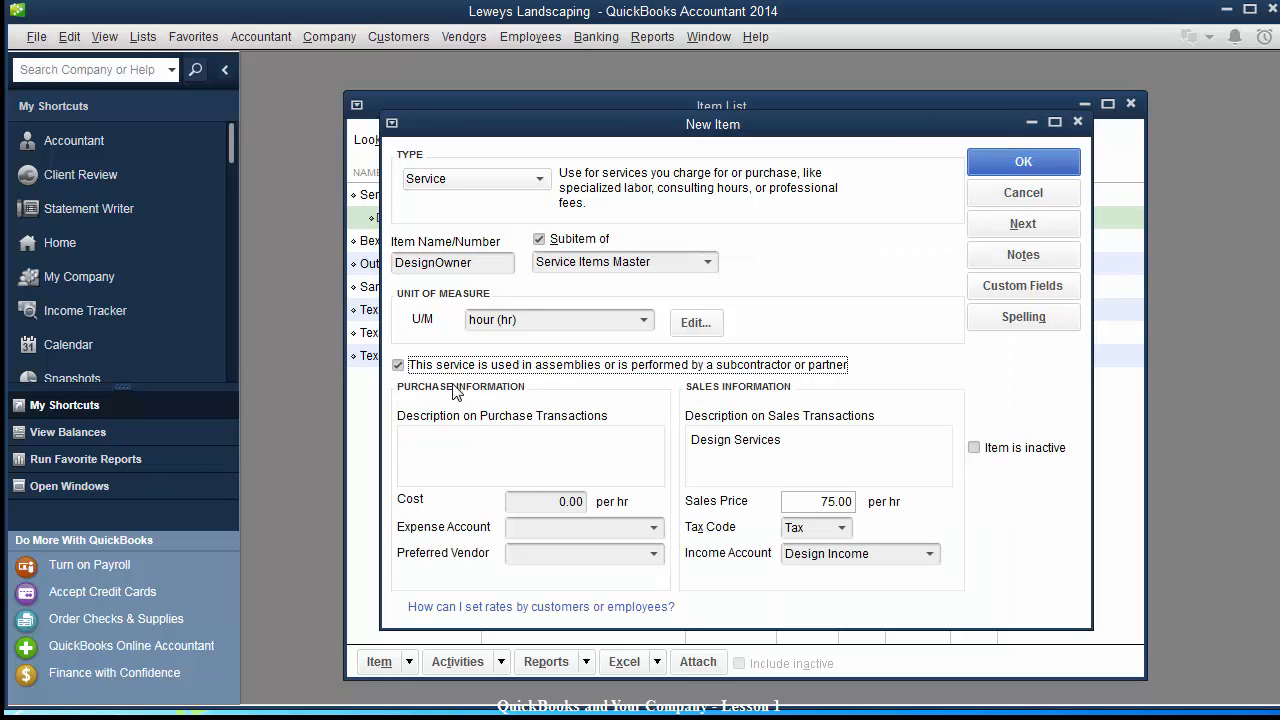
click(612, 527)
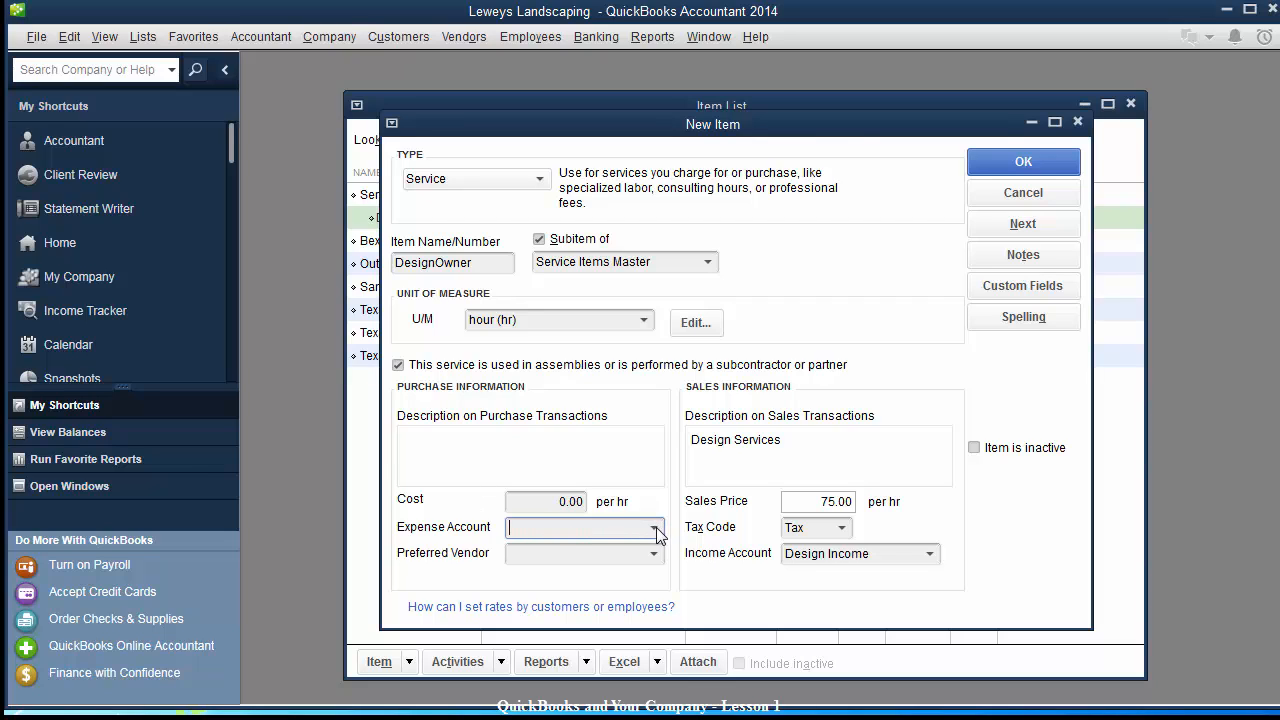
Leave DesignOwner's expense account blank, turn off the subcontractor option, and save the item.
click(398, 366)
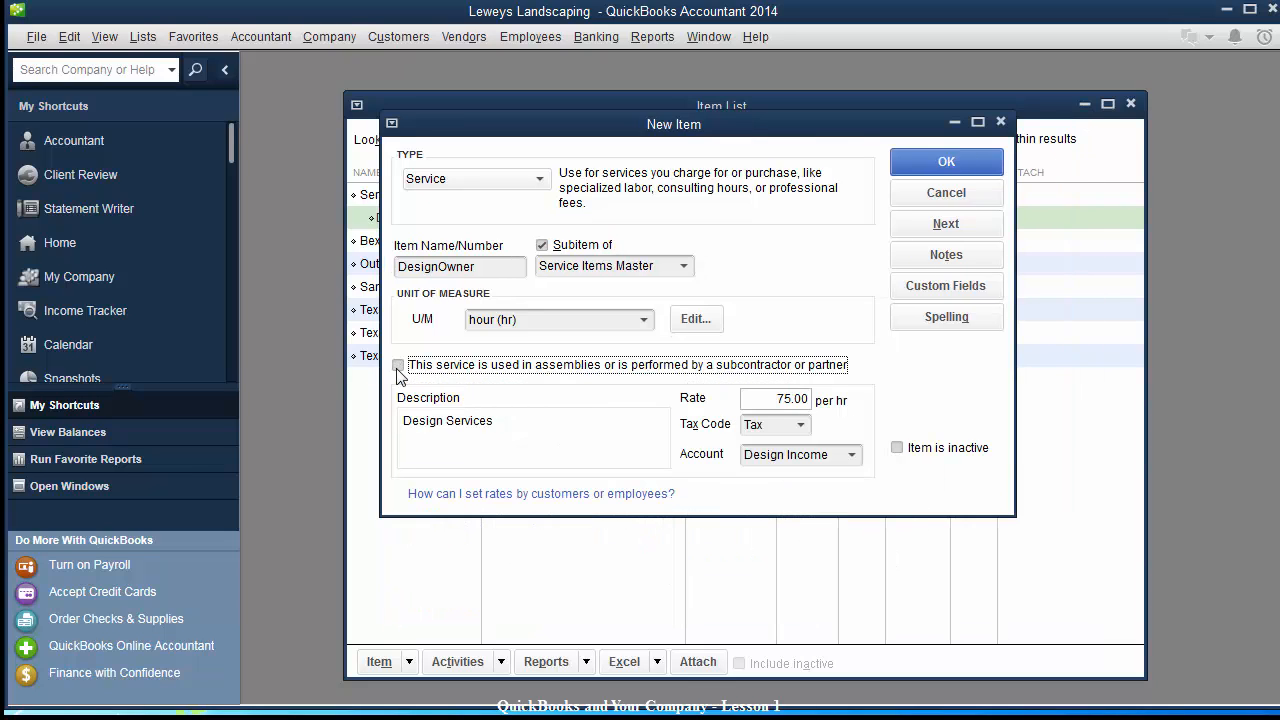
click(399, 366)
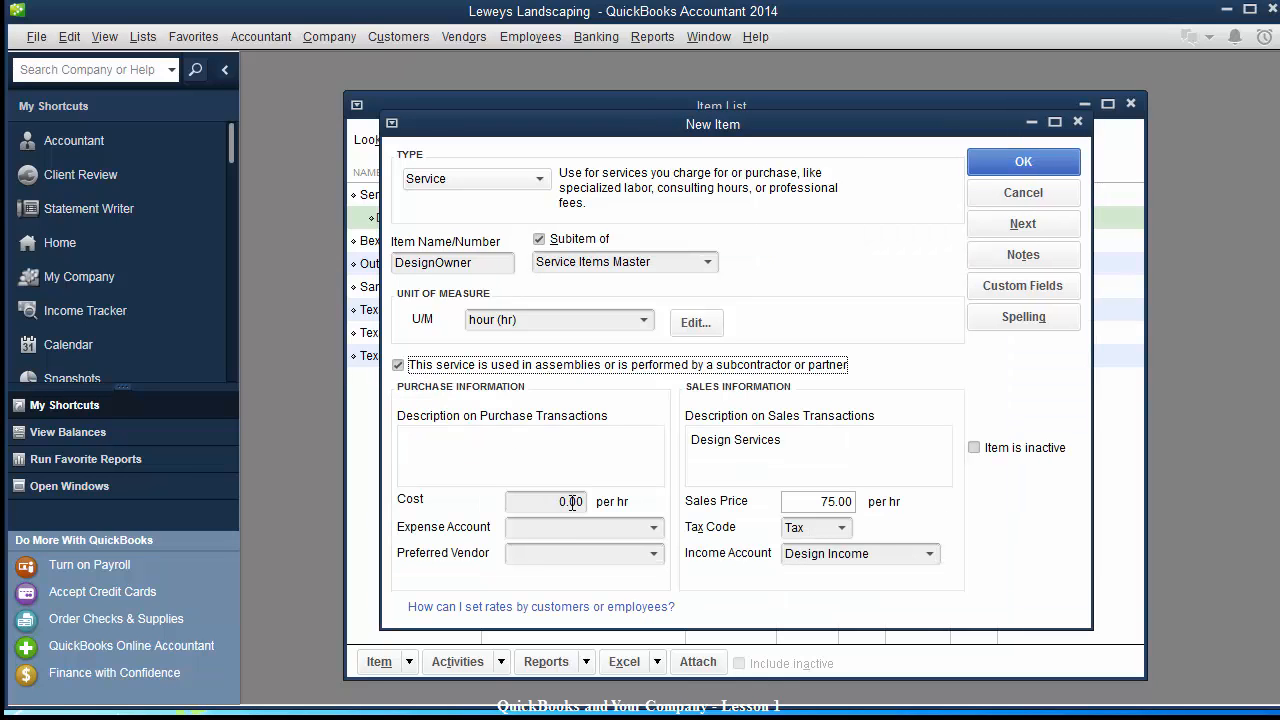
click(655, 530)
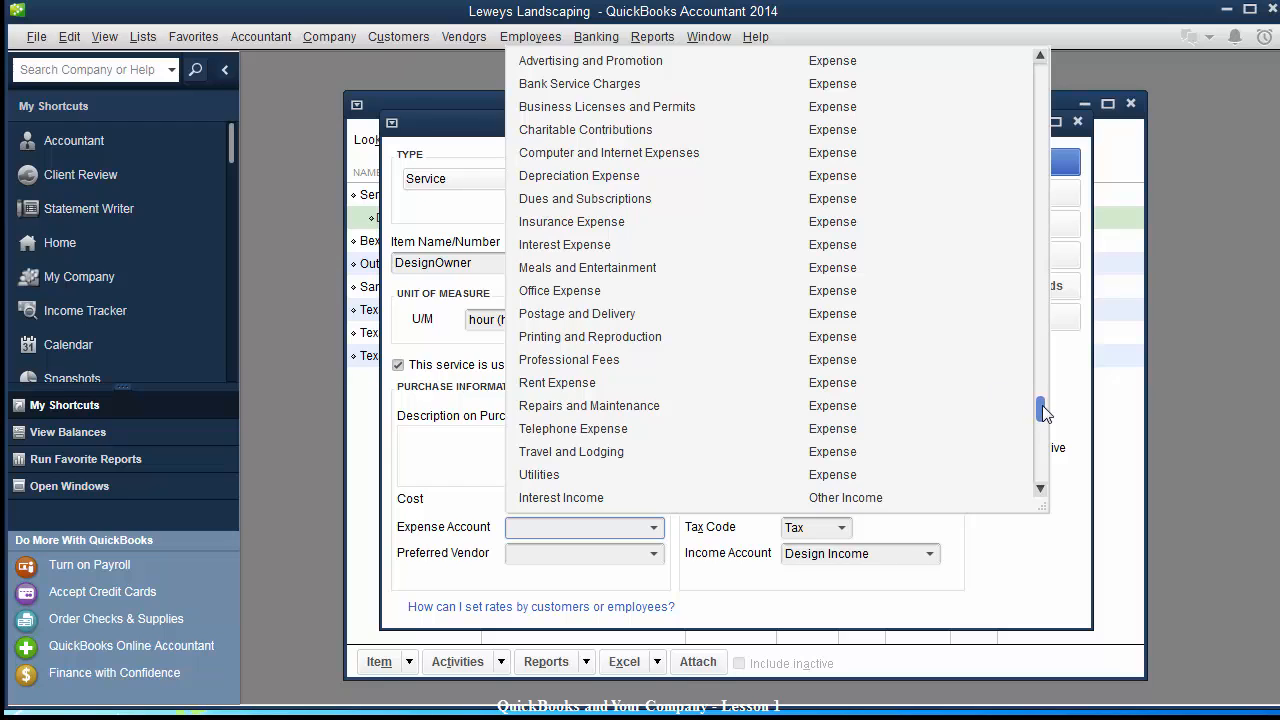
drag(1041, 408, 1037, 247)
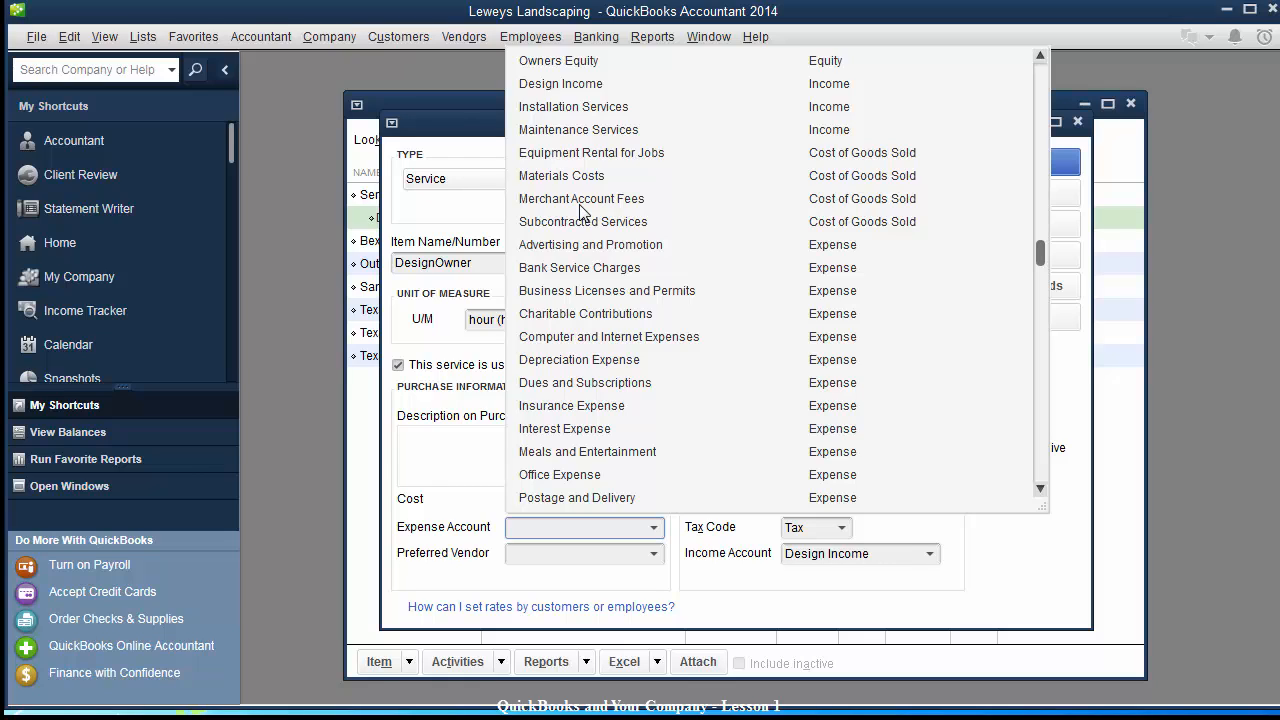
click(479, 118)
click(399, 366)
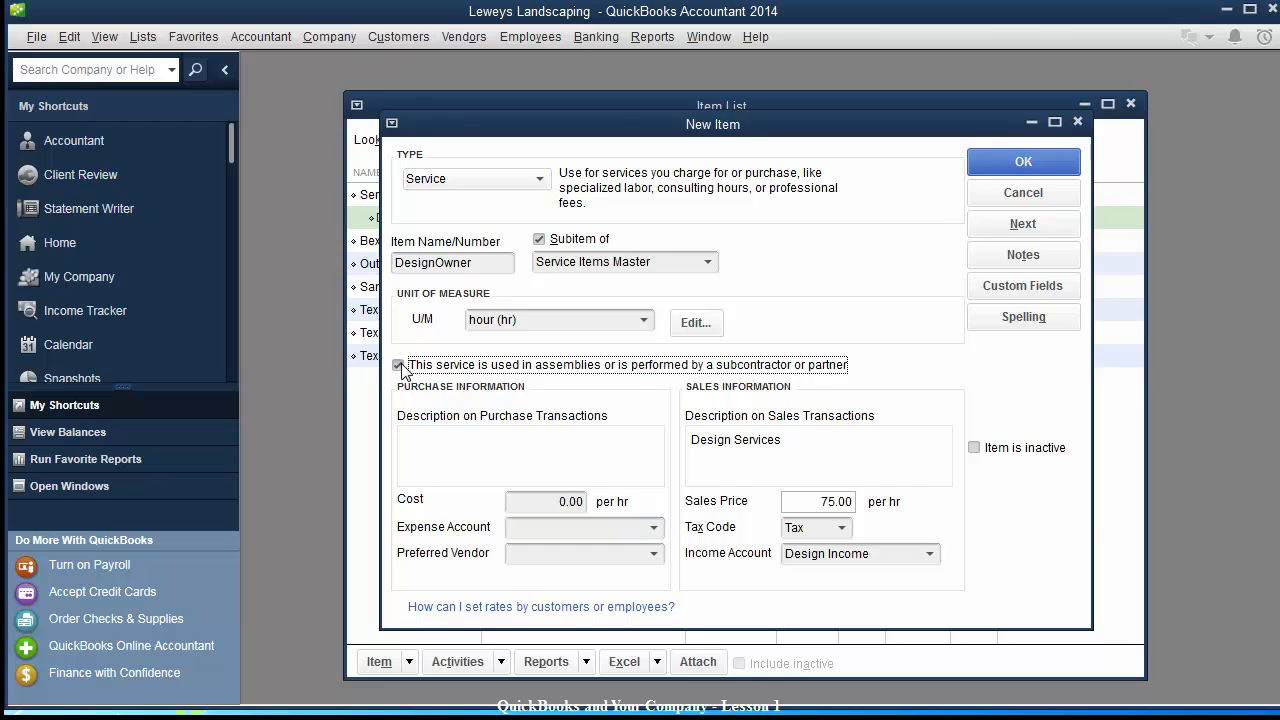
drag(703, 131, 729, 173)
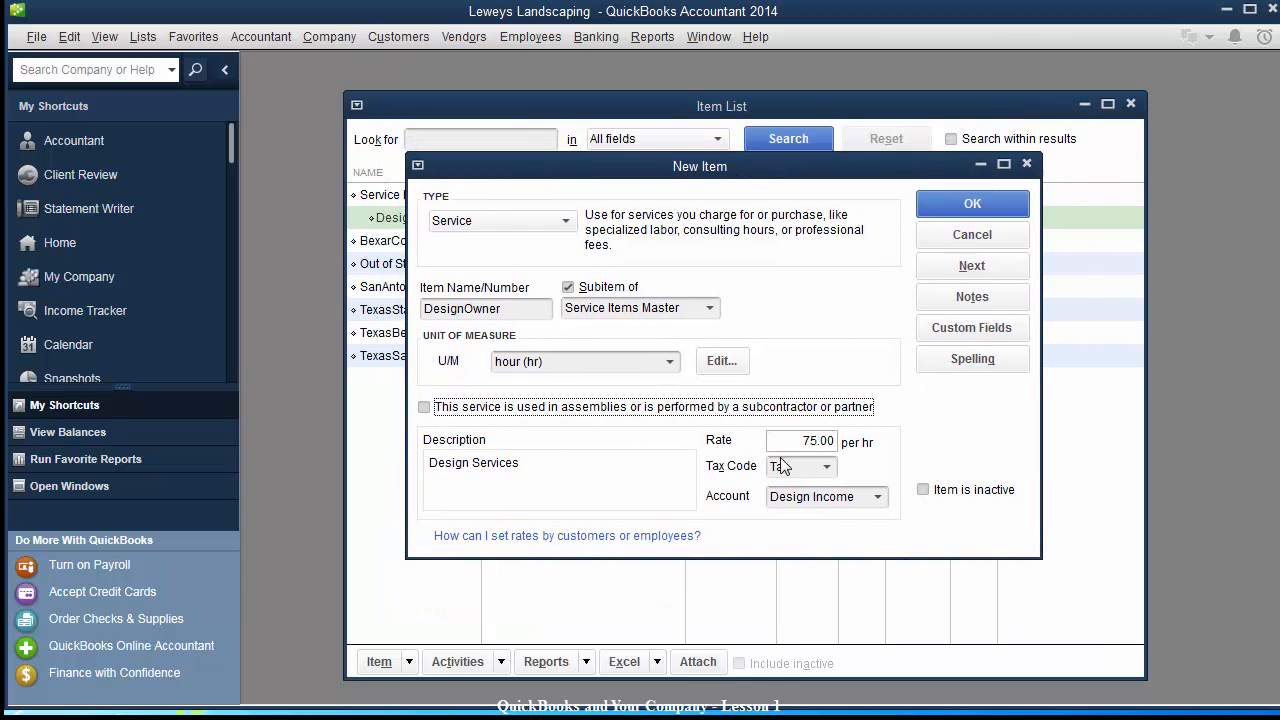
click(949, 205)
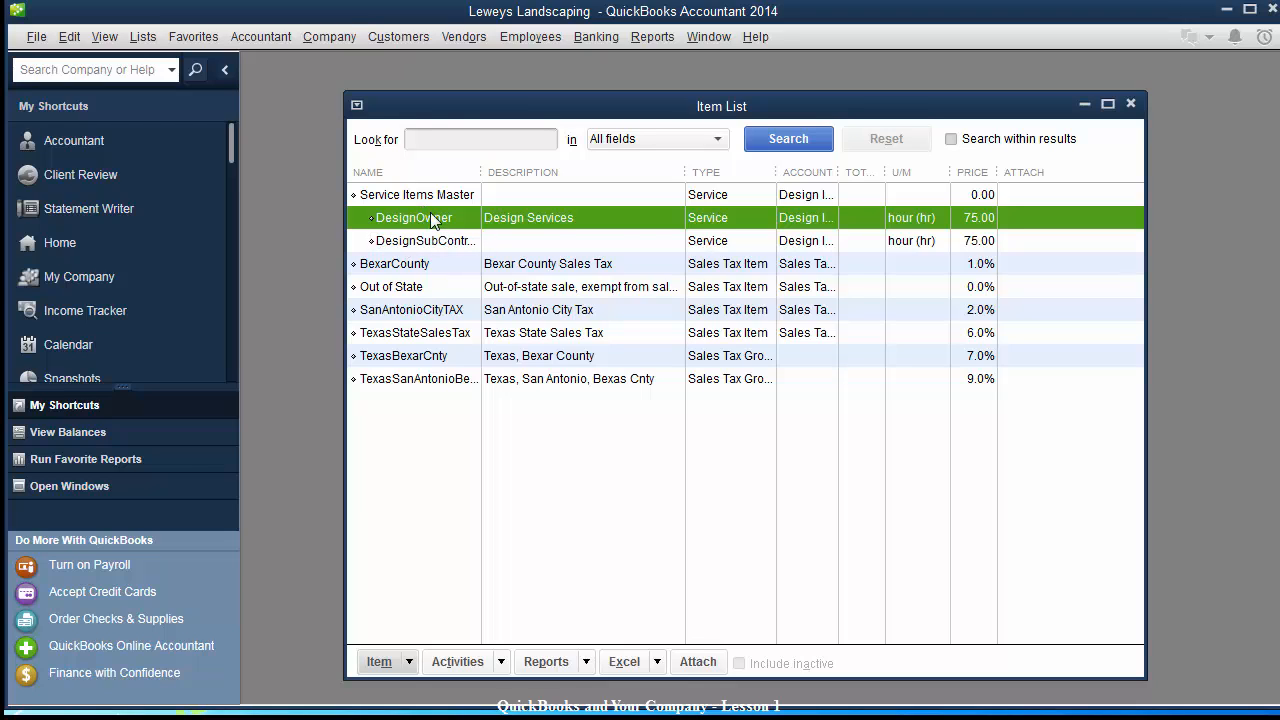
Start a new Service item named InstallationSub.
click(385, 664)
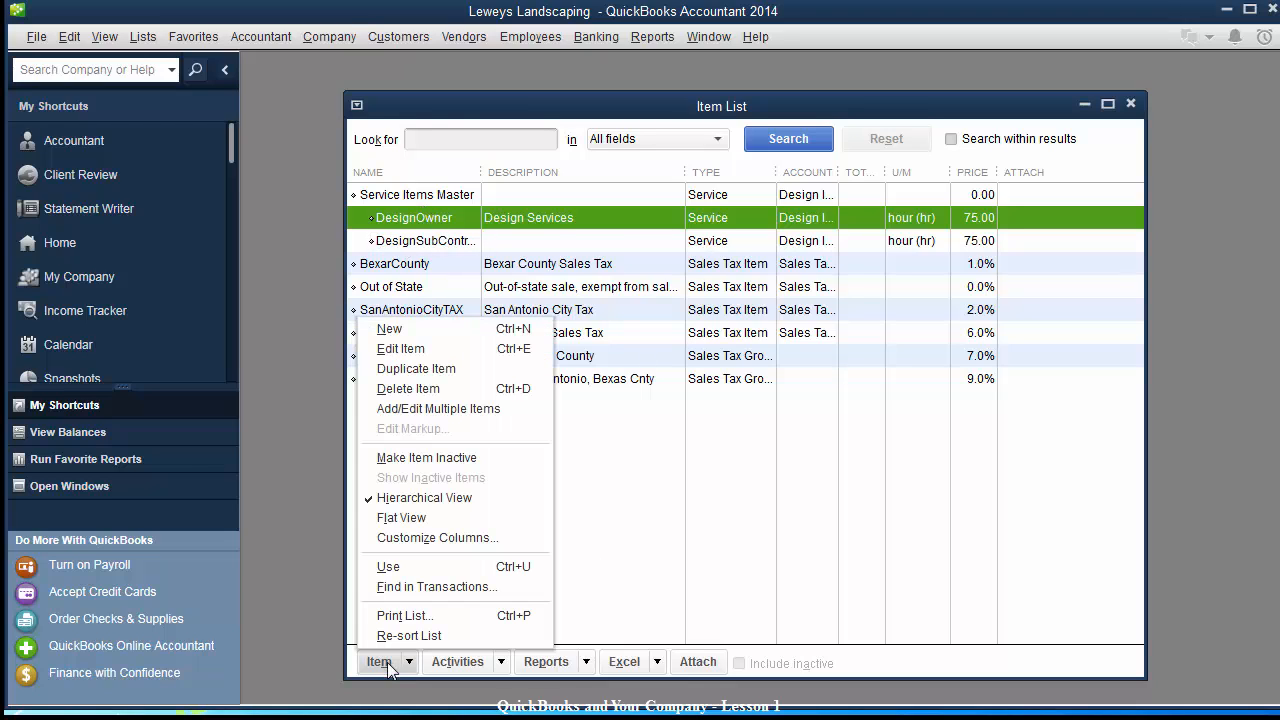
click(428, 338)
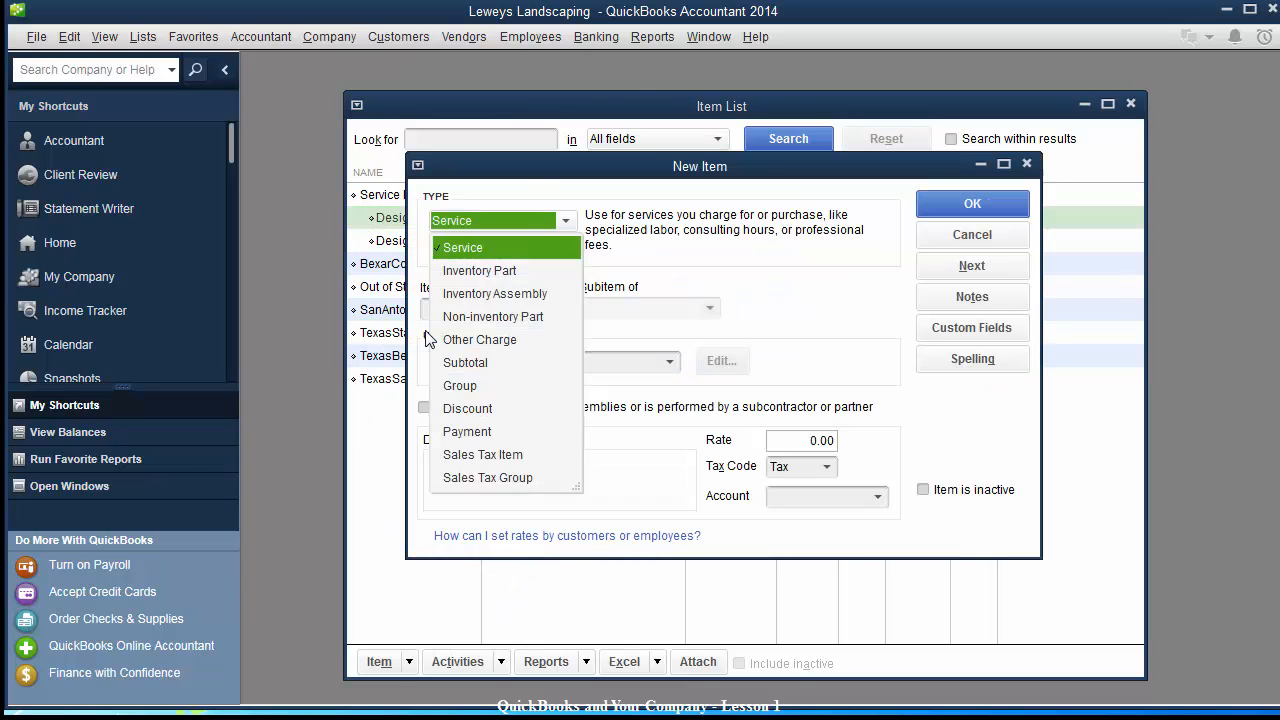
click(529, 156)
drag(546, 162, 637, 207)
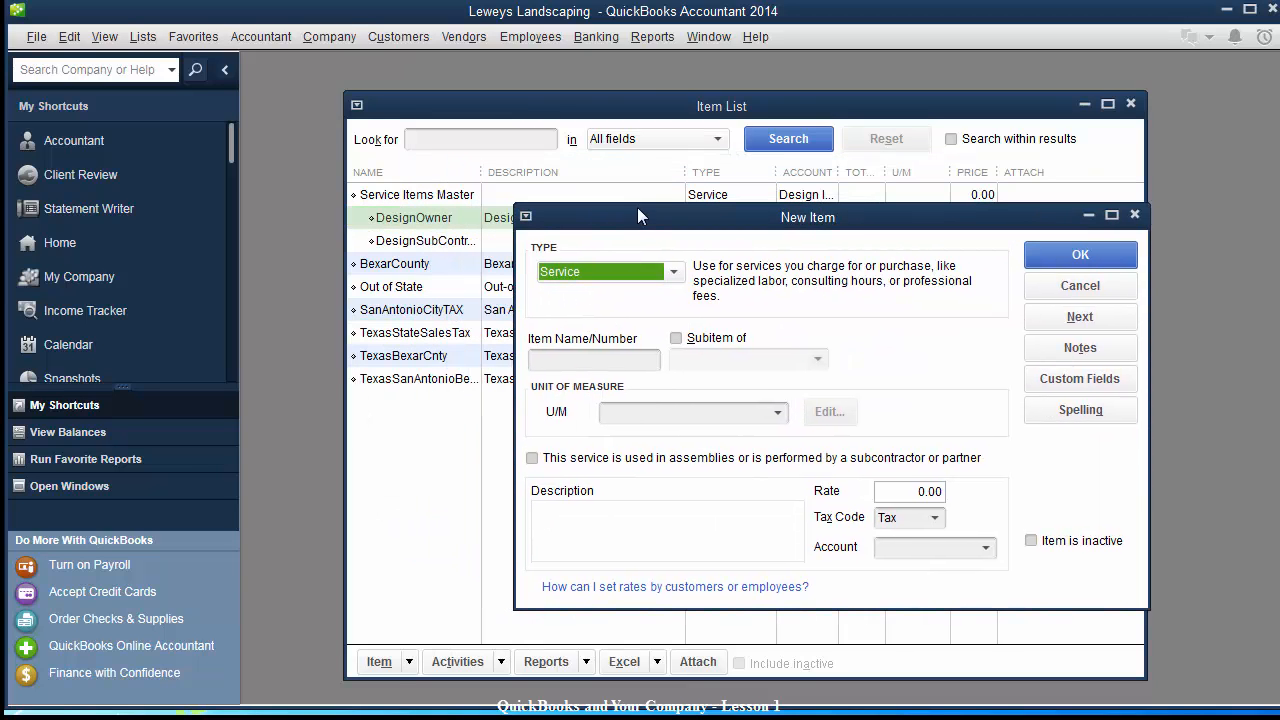
click(673, 272)
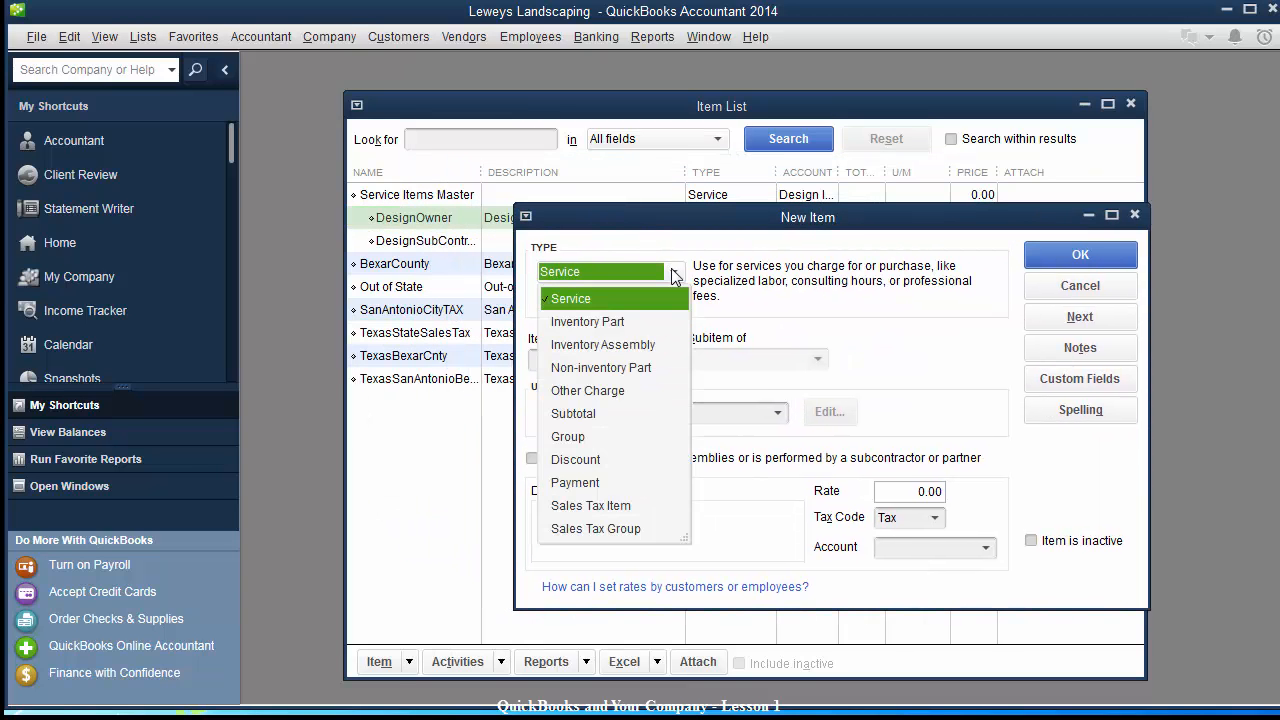
click(612, 298)
click(578, 359)
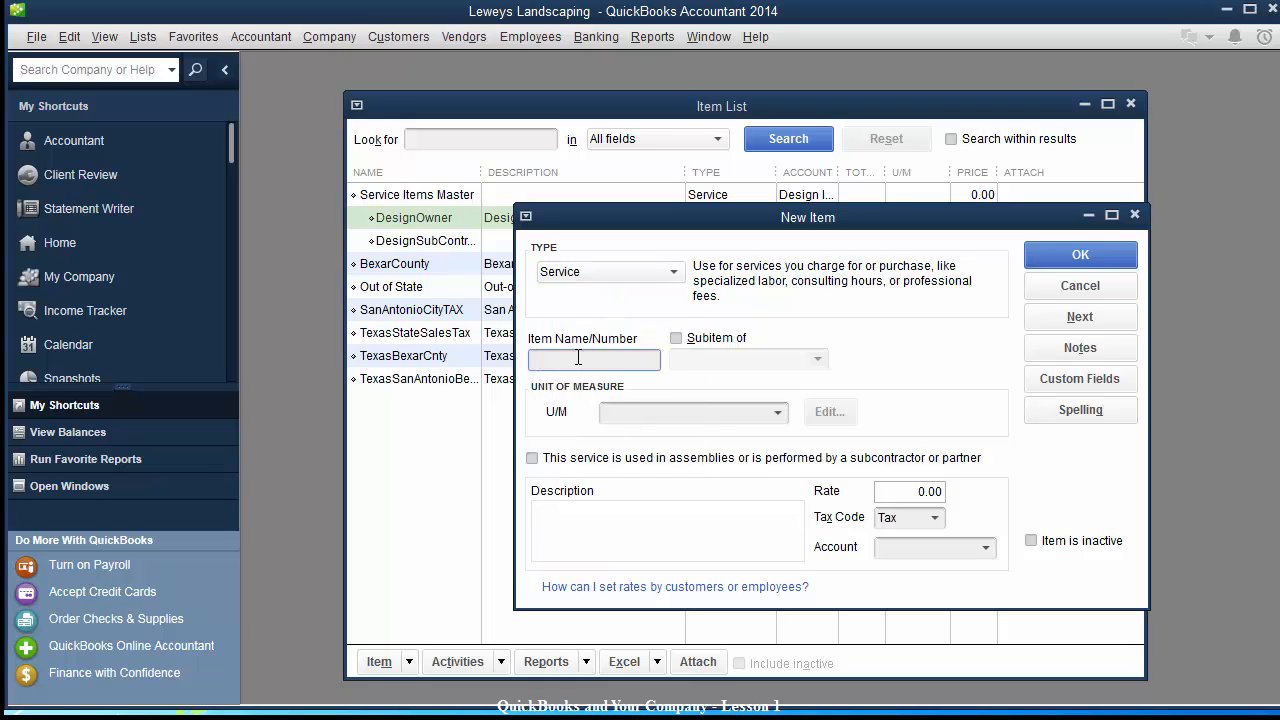
text(InstallationSub)
Make InstallationSub a subitem of Service Items Master with hour as the unit of measure.
key(Tab)
click(675, 340)
click(699, 363)
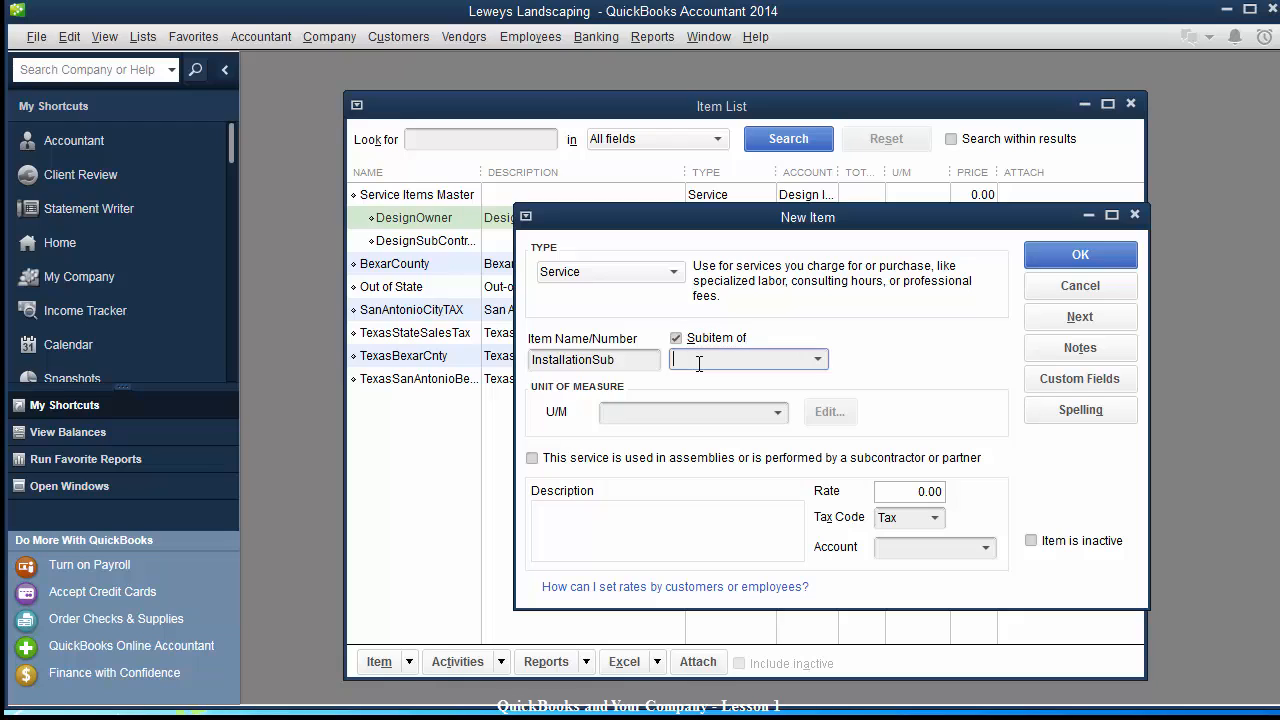
click(646, 364)
click(712, 358)
text(Service Items Master)
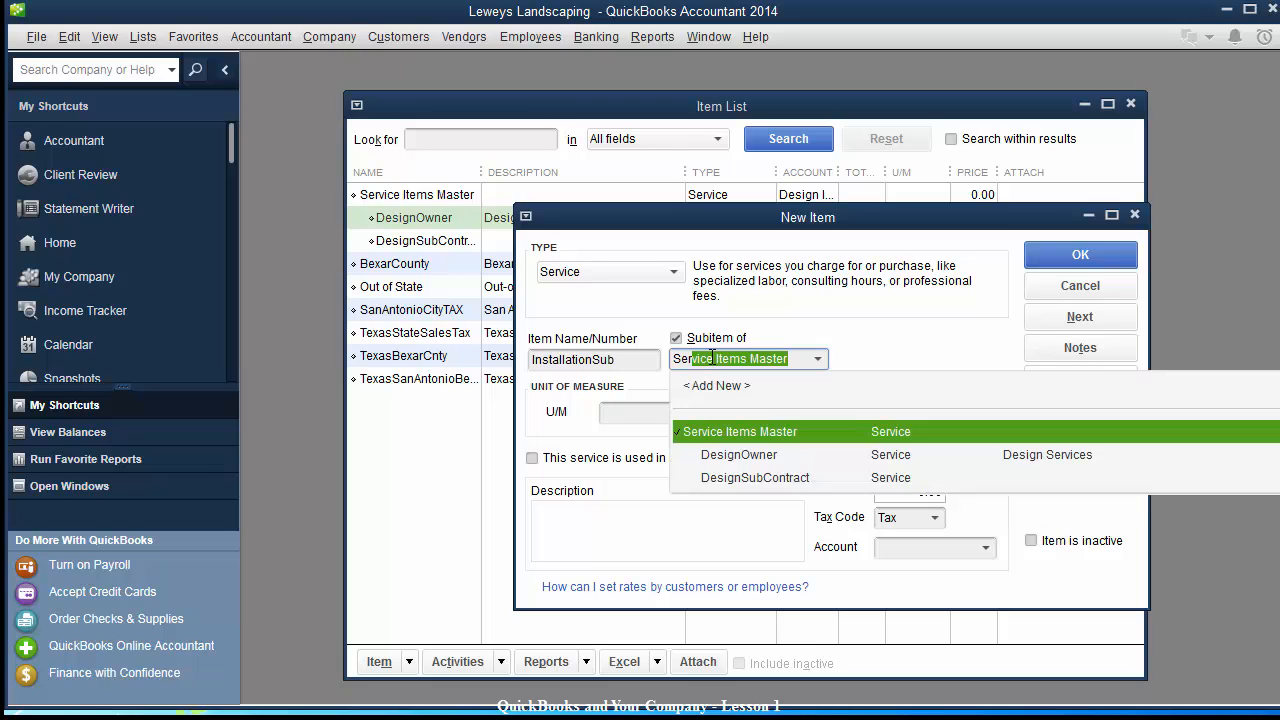
key(Tab)
text(h)
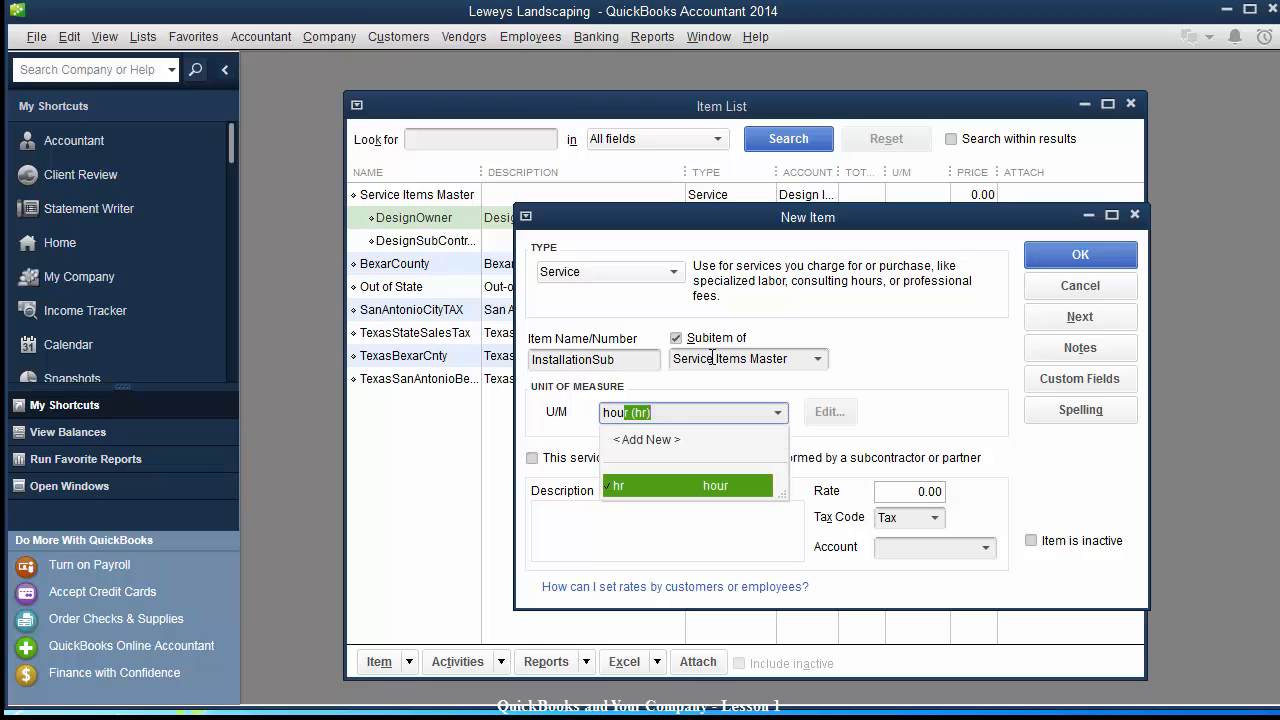
key(Tab)
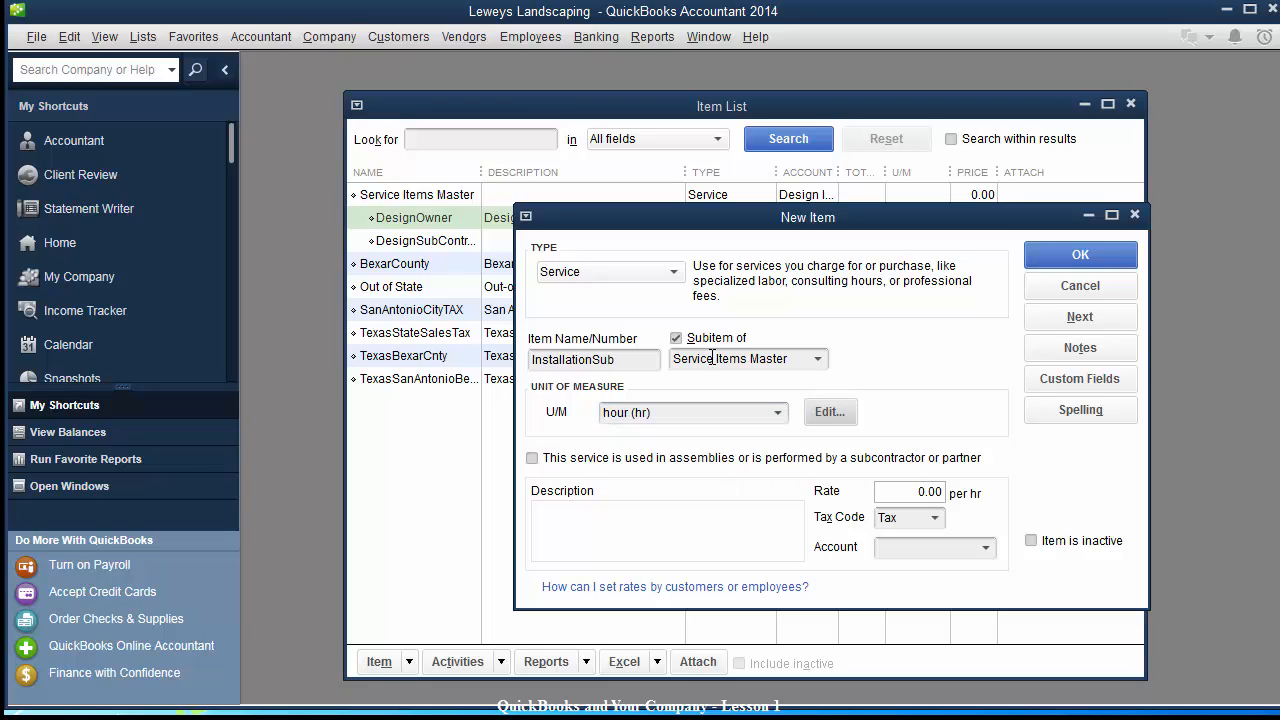
Set the rate to 100.00 and the income account to Installation Services.
click(918, 492)
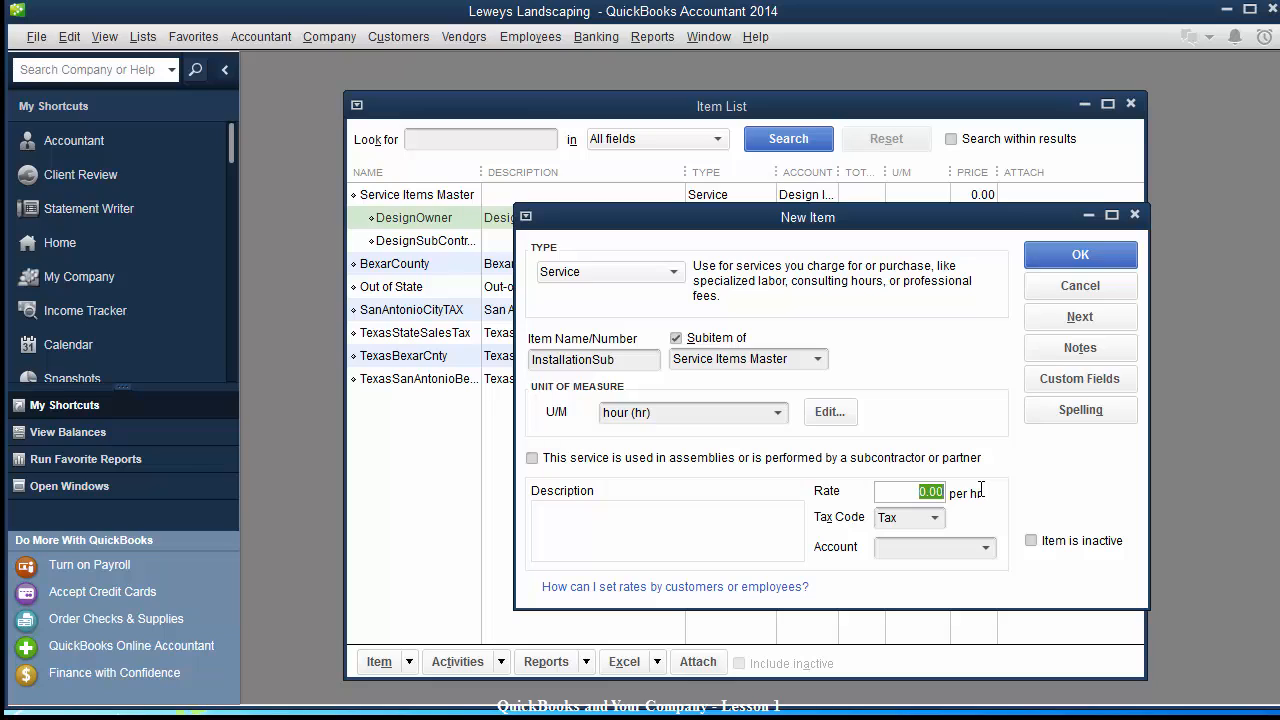
text(50.00)
key(BackSpace)
key(BackSpace)
key(BackSpace)
key(BackSpace)
key(BackSpace)
text(100.00)
key(Tab)
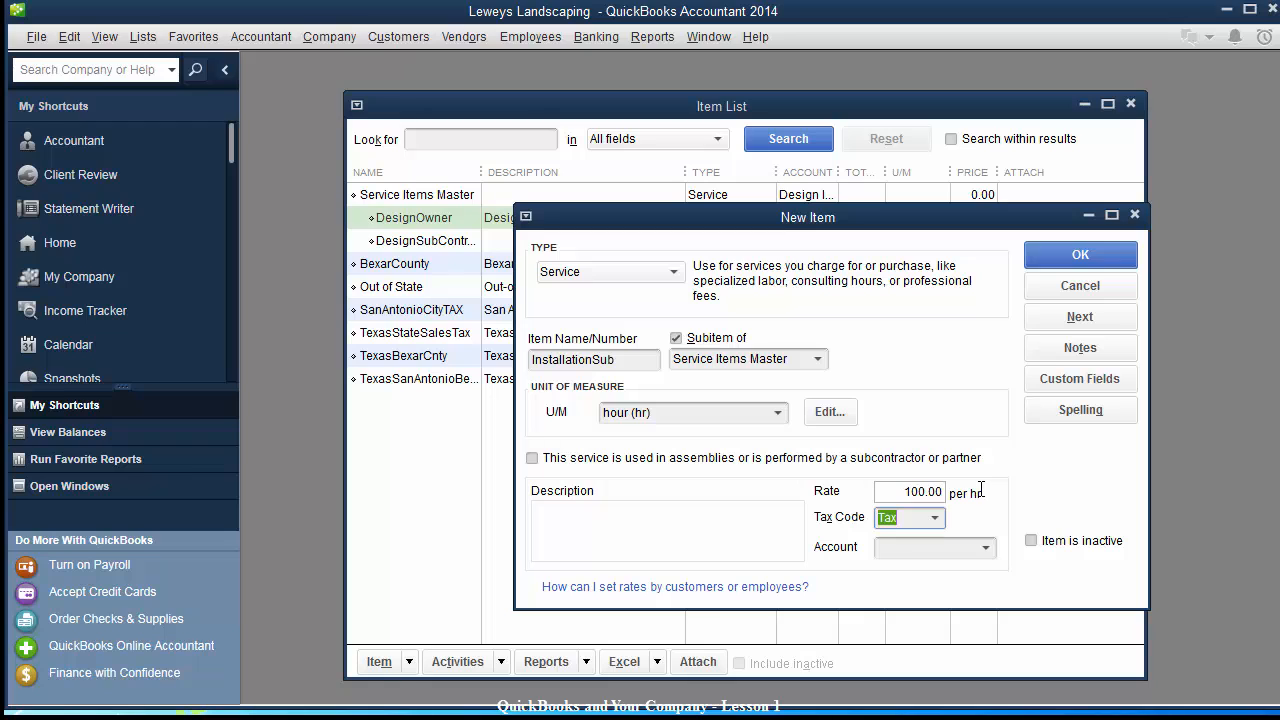
click(986, 552)
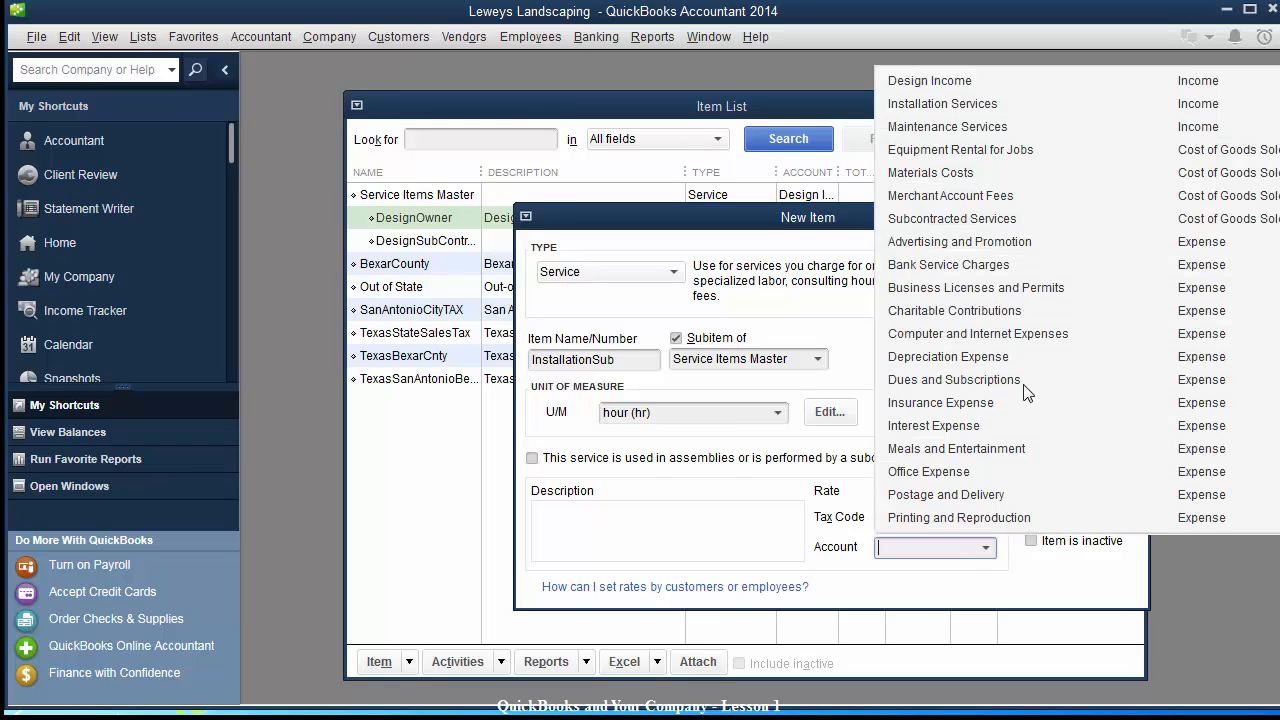
click(953, 109)
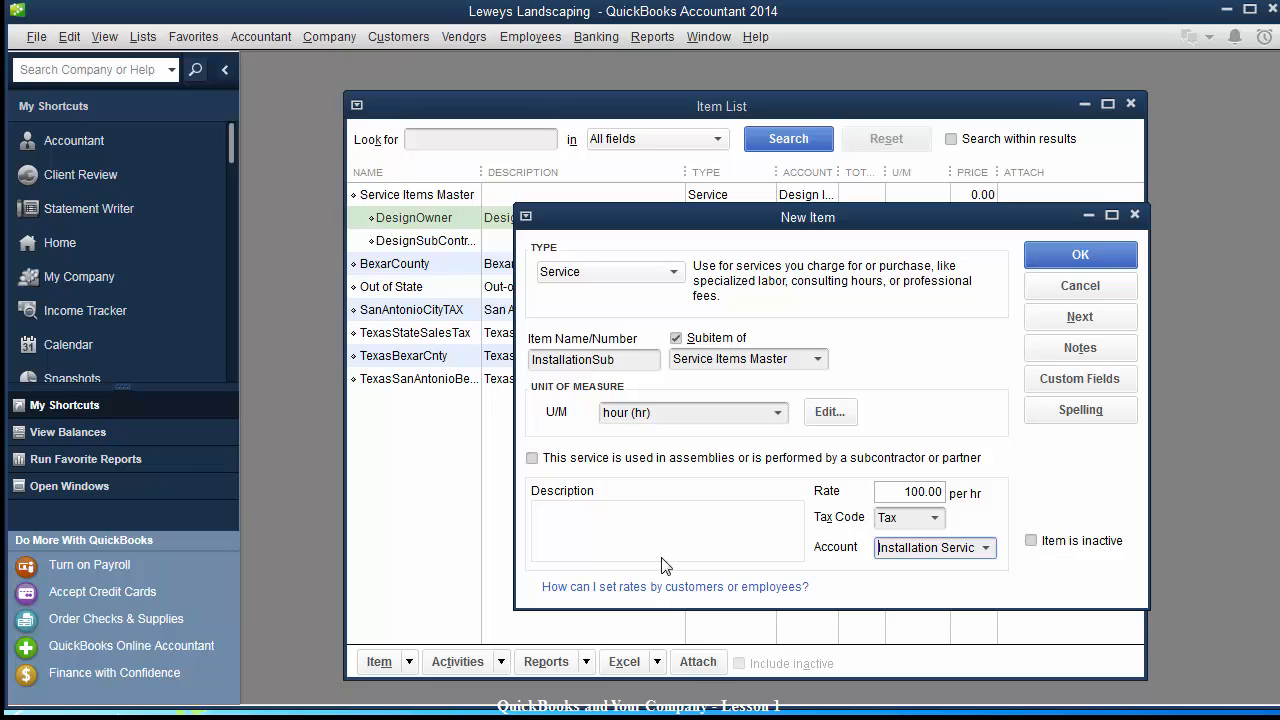
Add description Installation, mark it subcontracted with expense account Subcontracted Services, and save.
click(612, 521)
text(In)
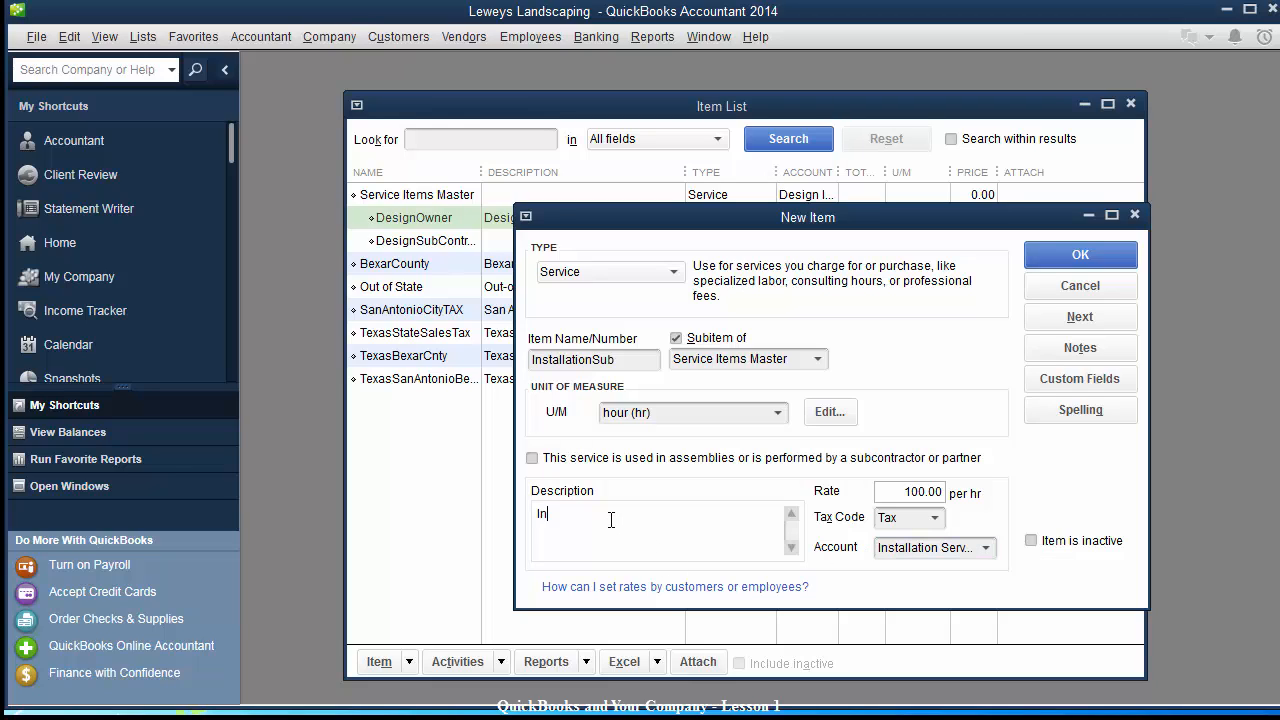
text(stallation)
key(Tab)
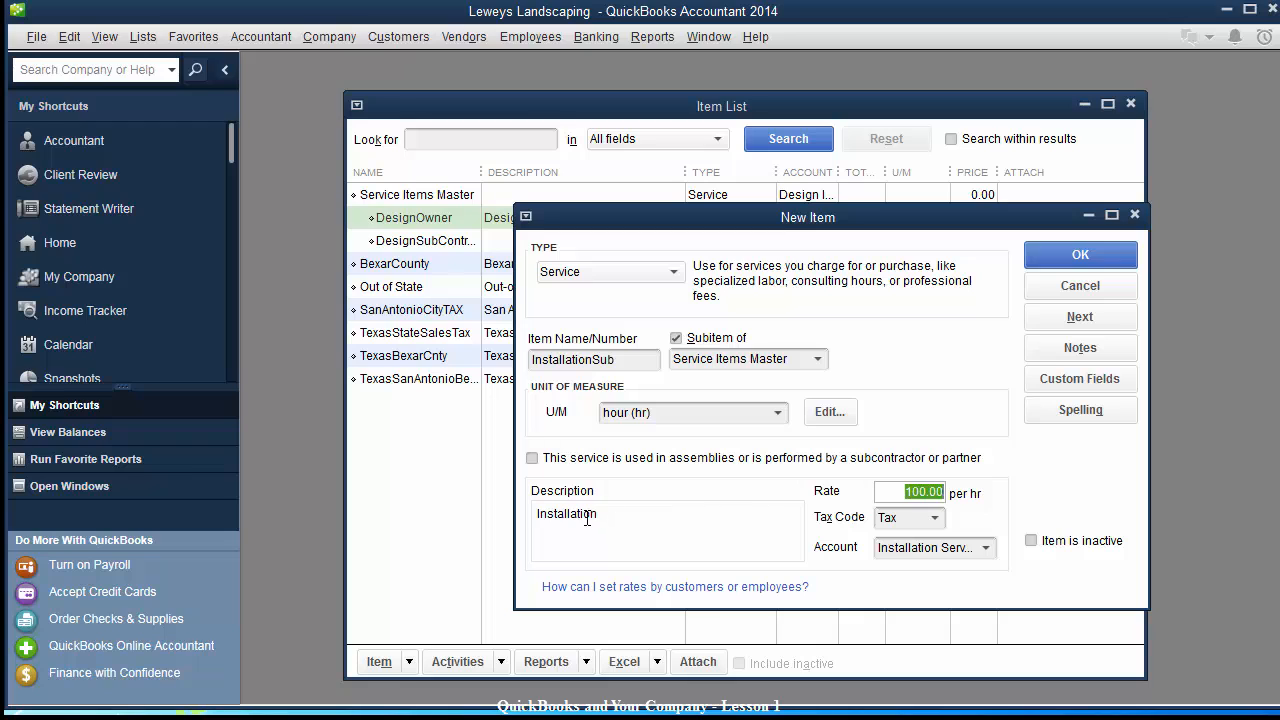
click(532, 458)
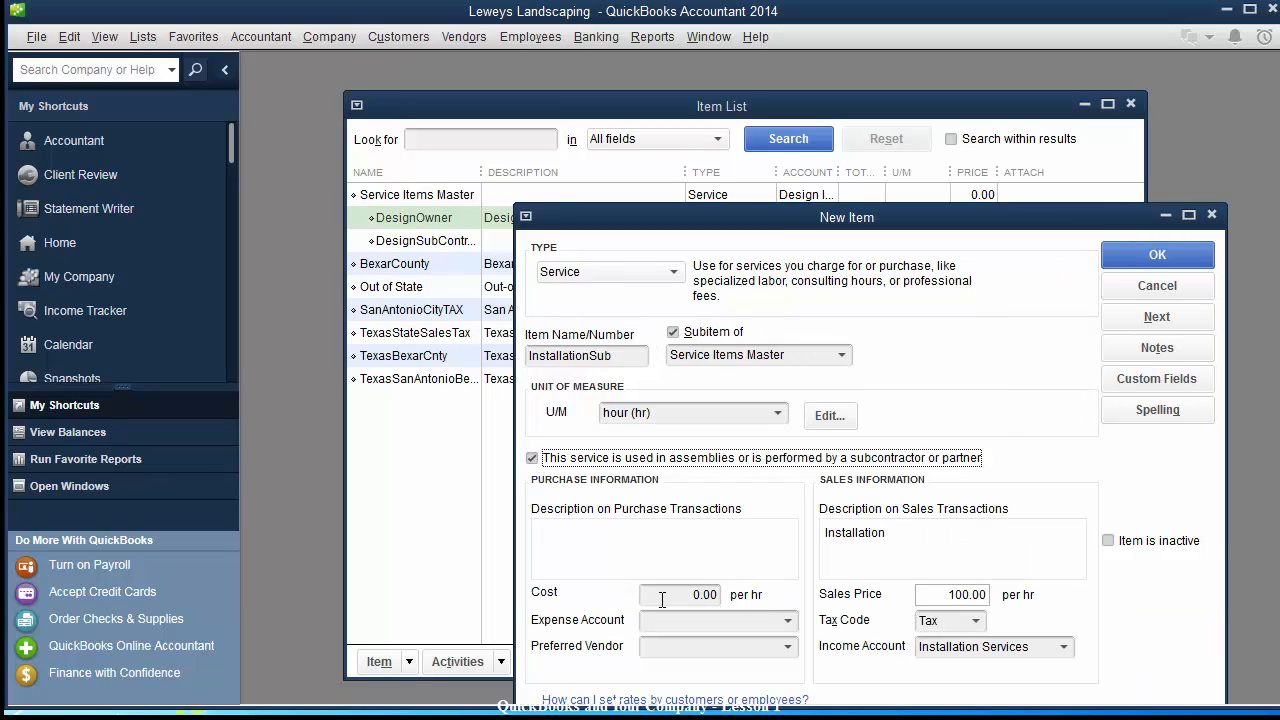
click(788, 621)
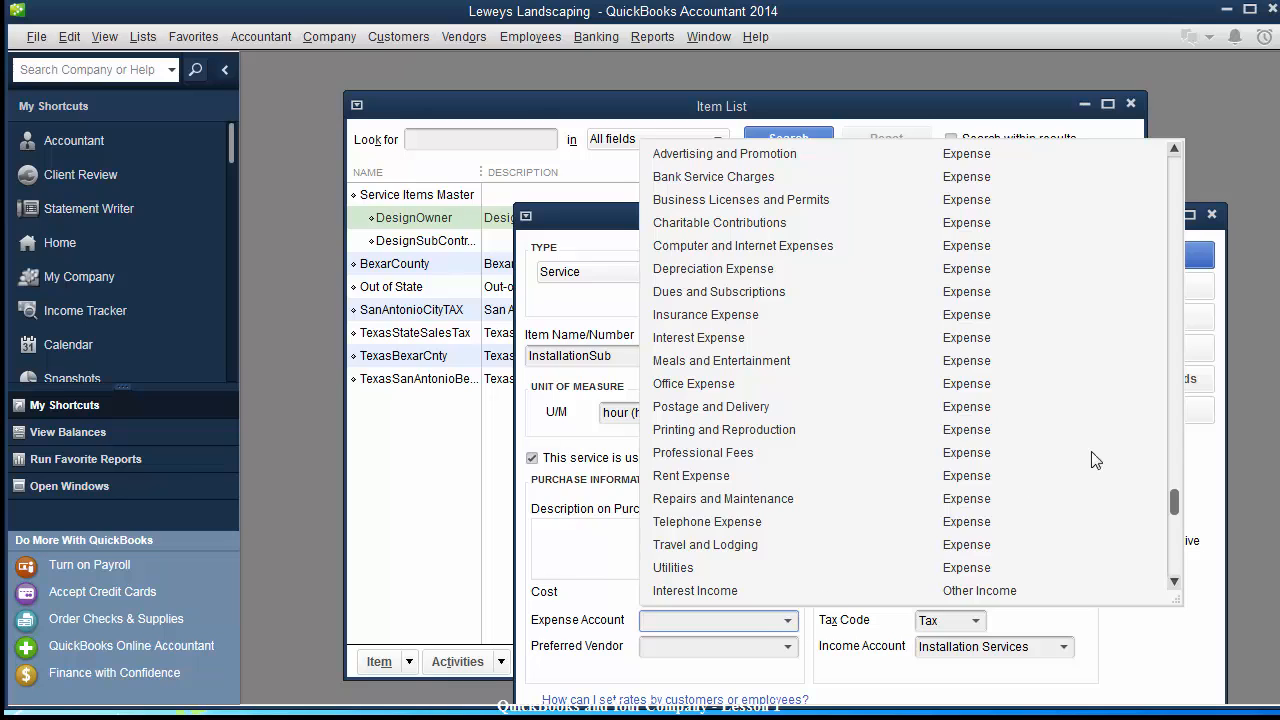
drag(1175, 497, 1175, 345)
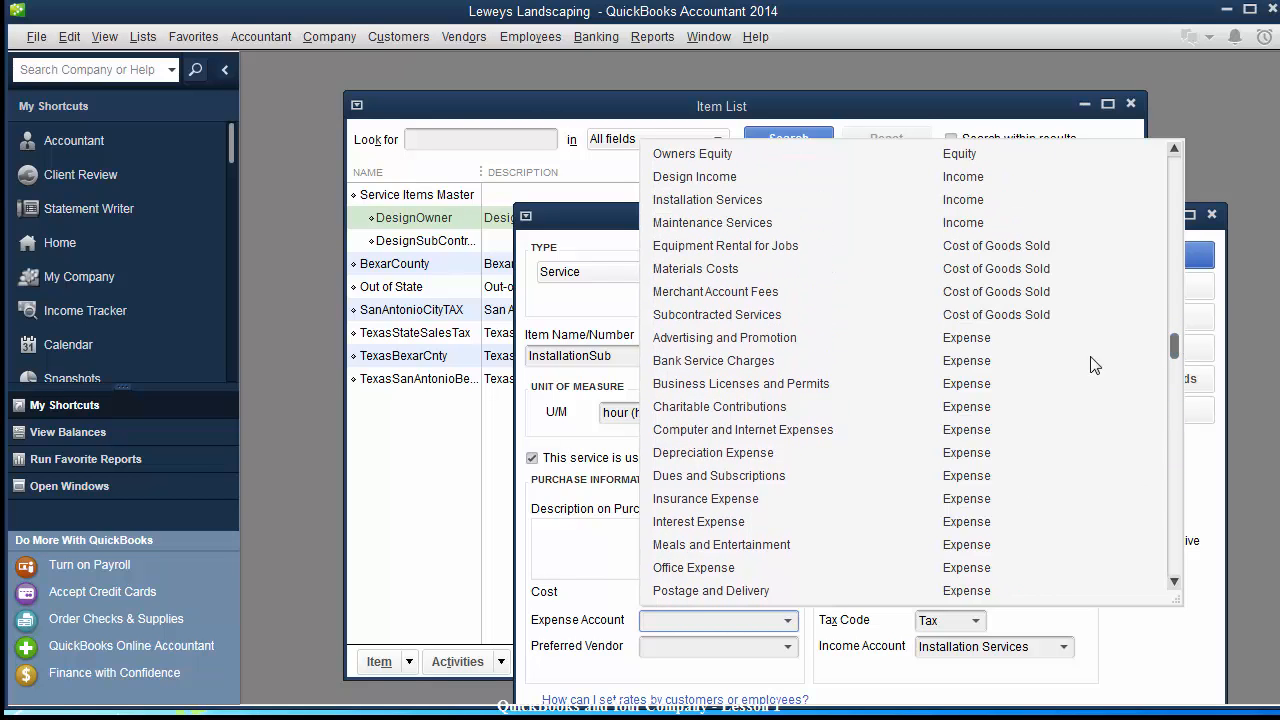
click(677, 316)
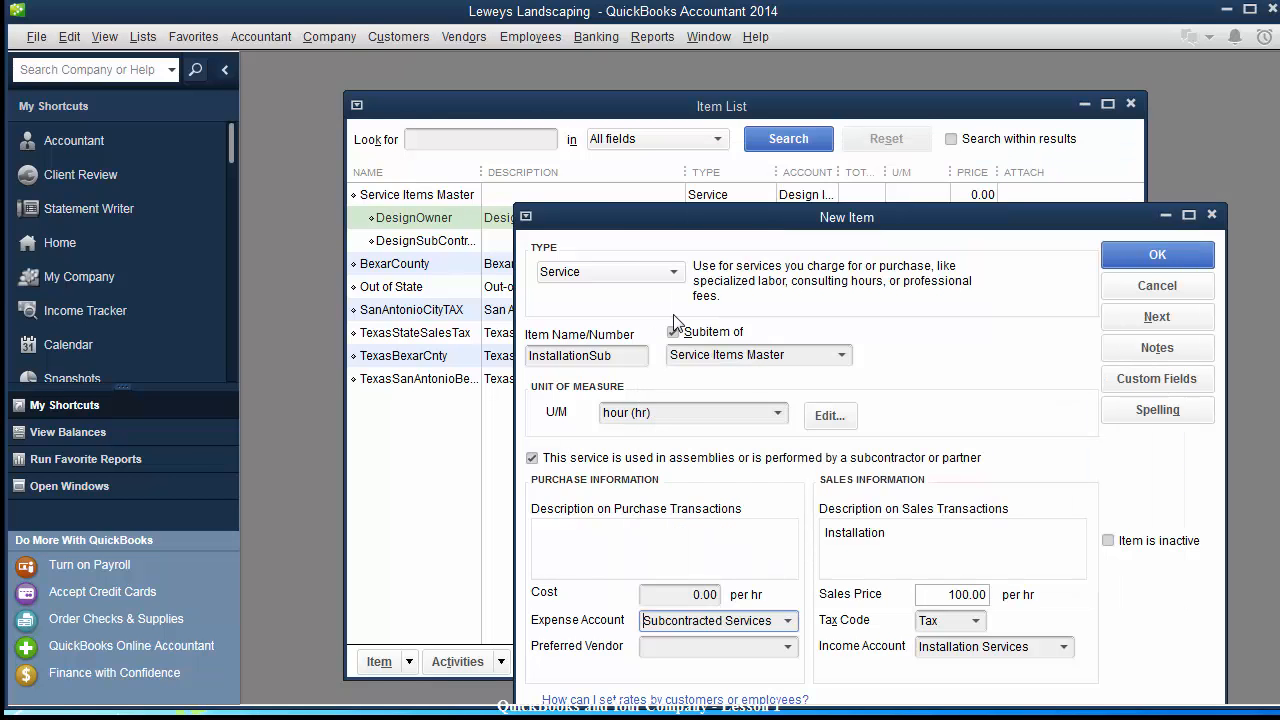
click(1155, 257)
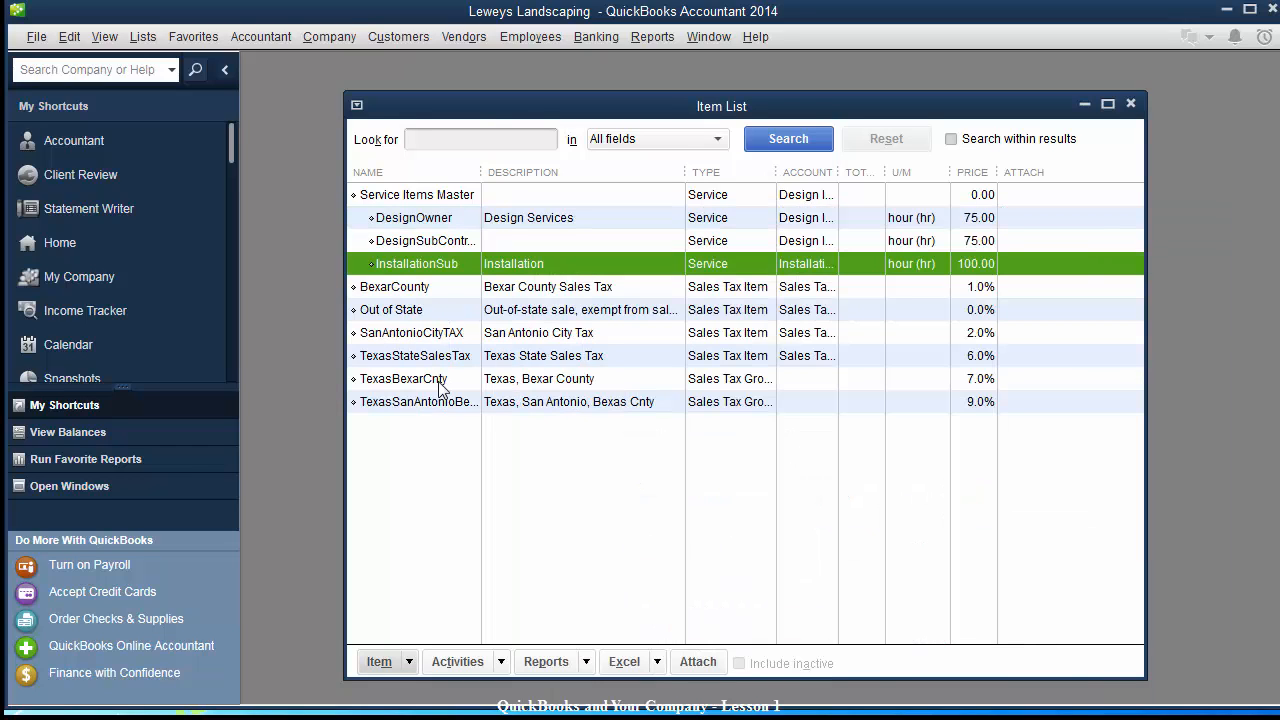
Give DesignSubContract the purchase description 'Design' and save the item.
click(443, 243)
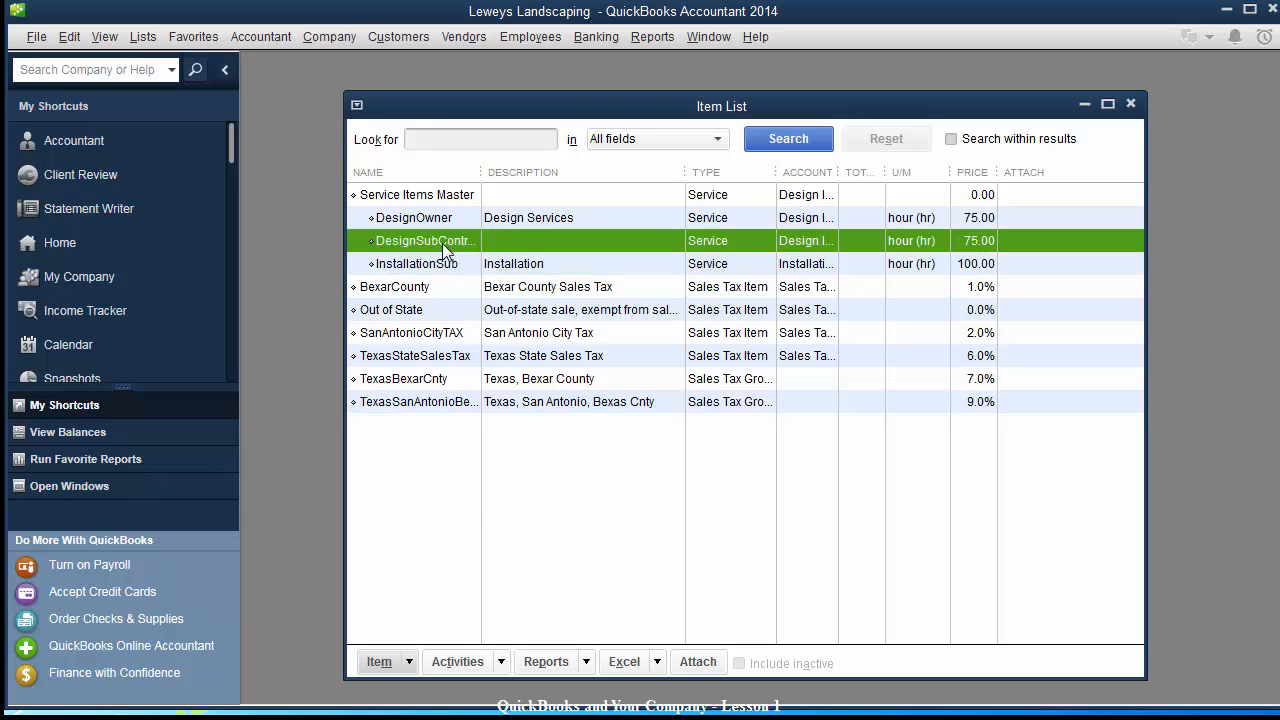
right_click(443, 243)
click(496, 327)
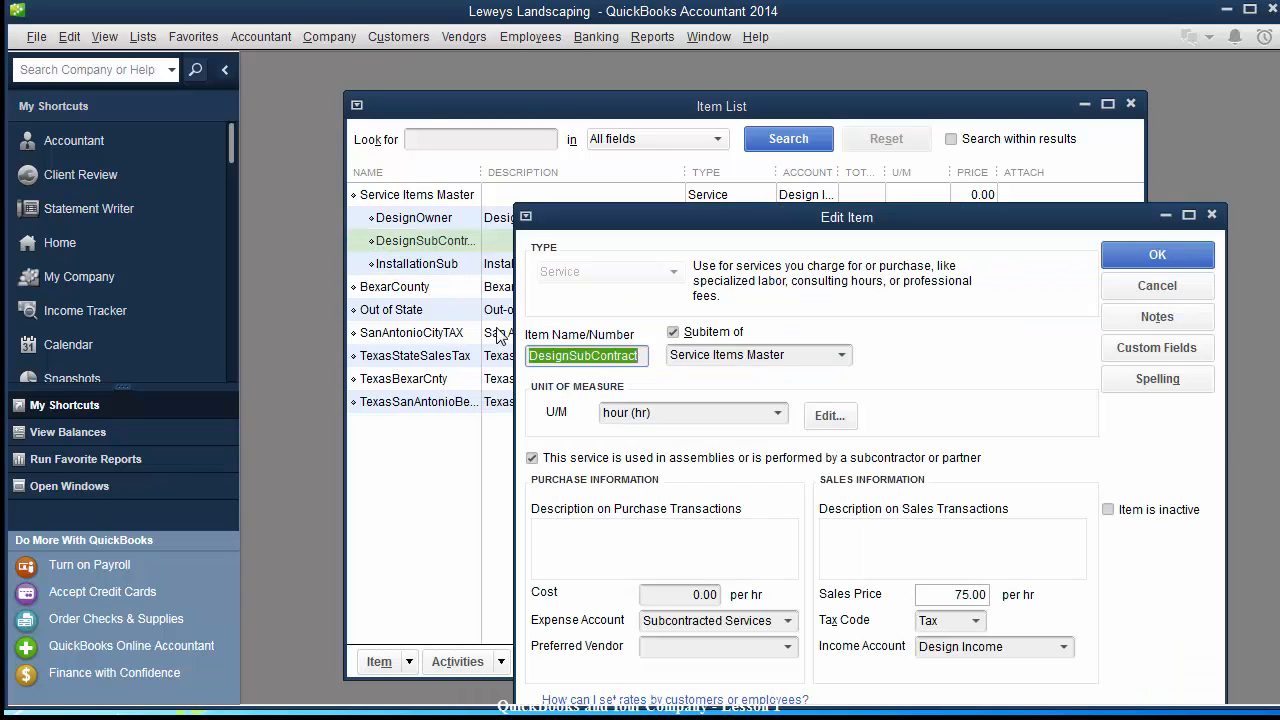
drag(734, 209, 642, 109)
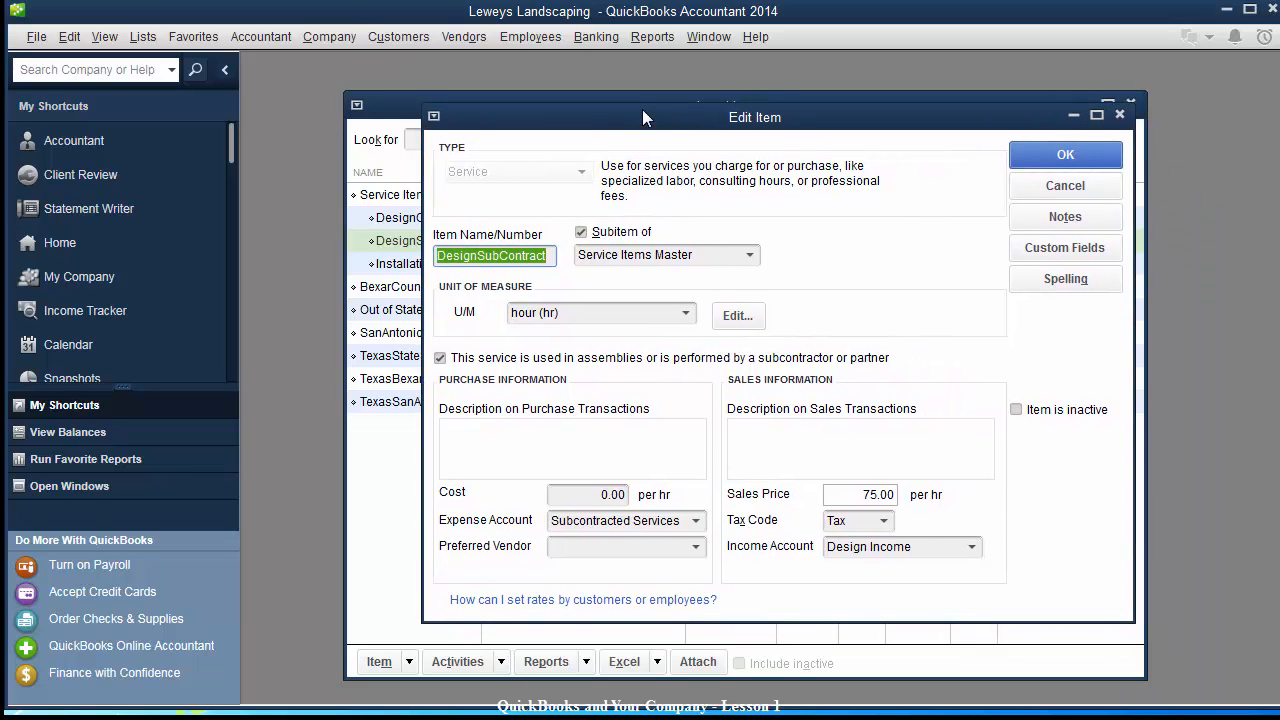
click(505, 428)
text(Design)
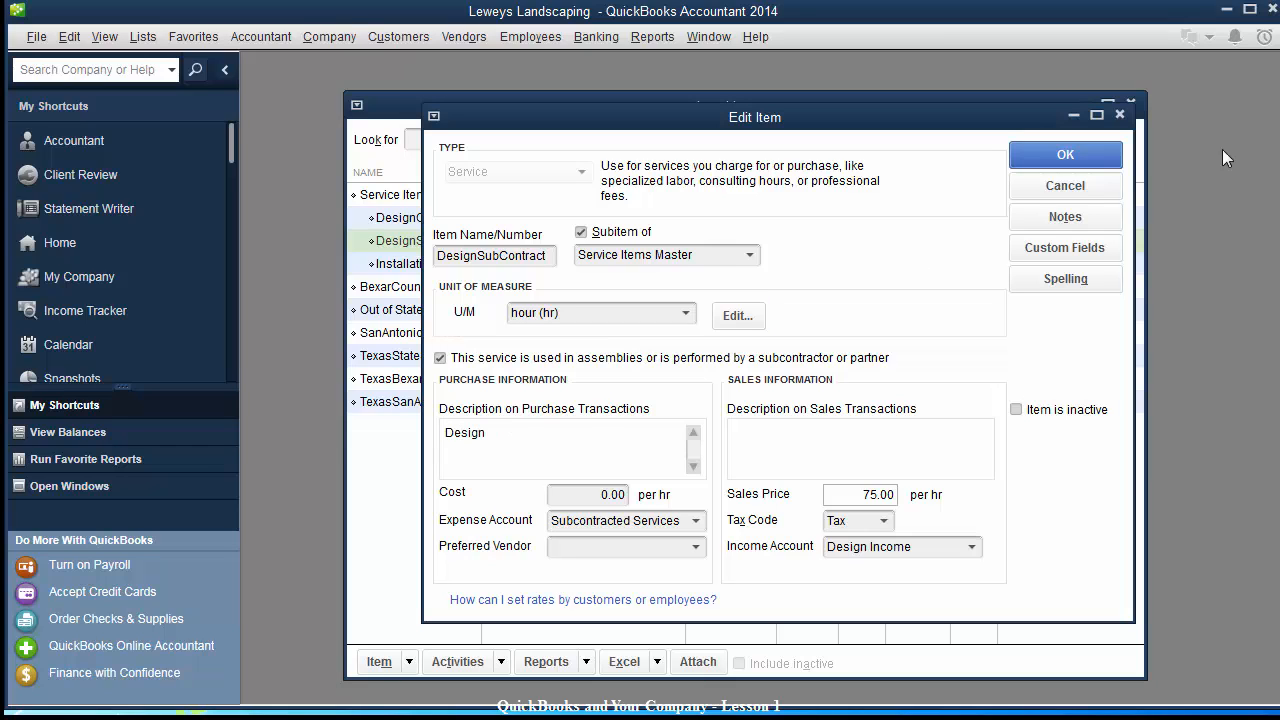
click(1078, 154)
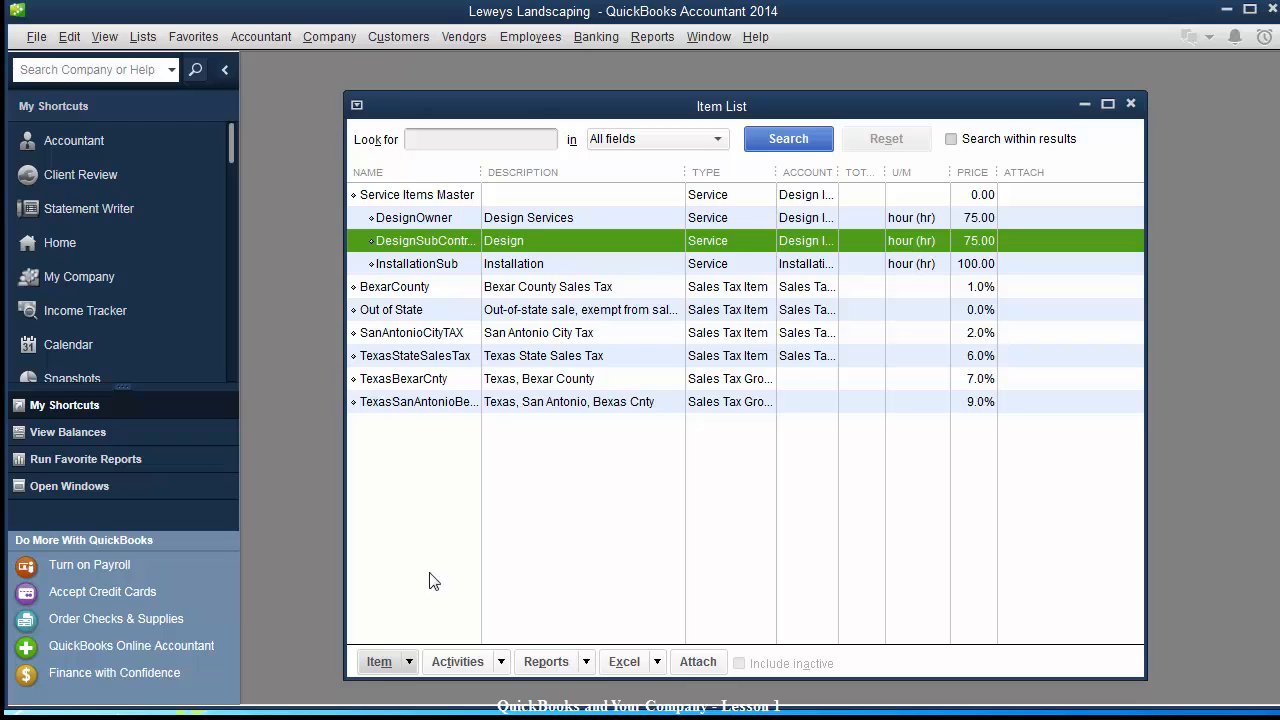
Start a new Other Charge item named Shipping & Handling.
click(380, 662)
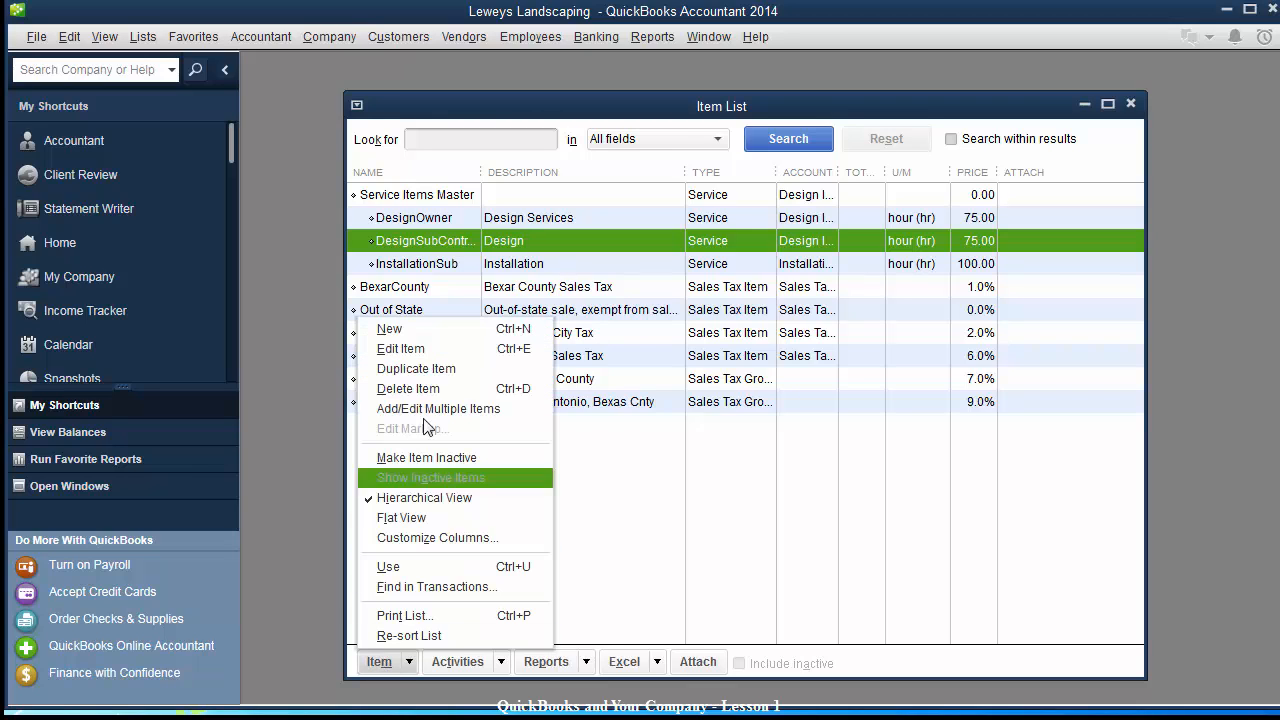
click(416, 329)
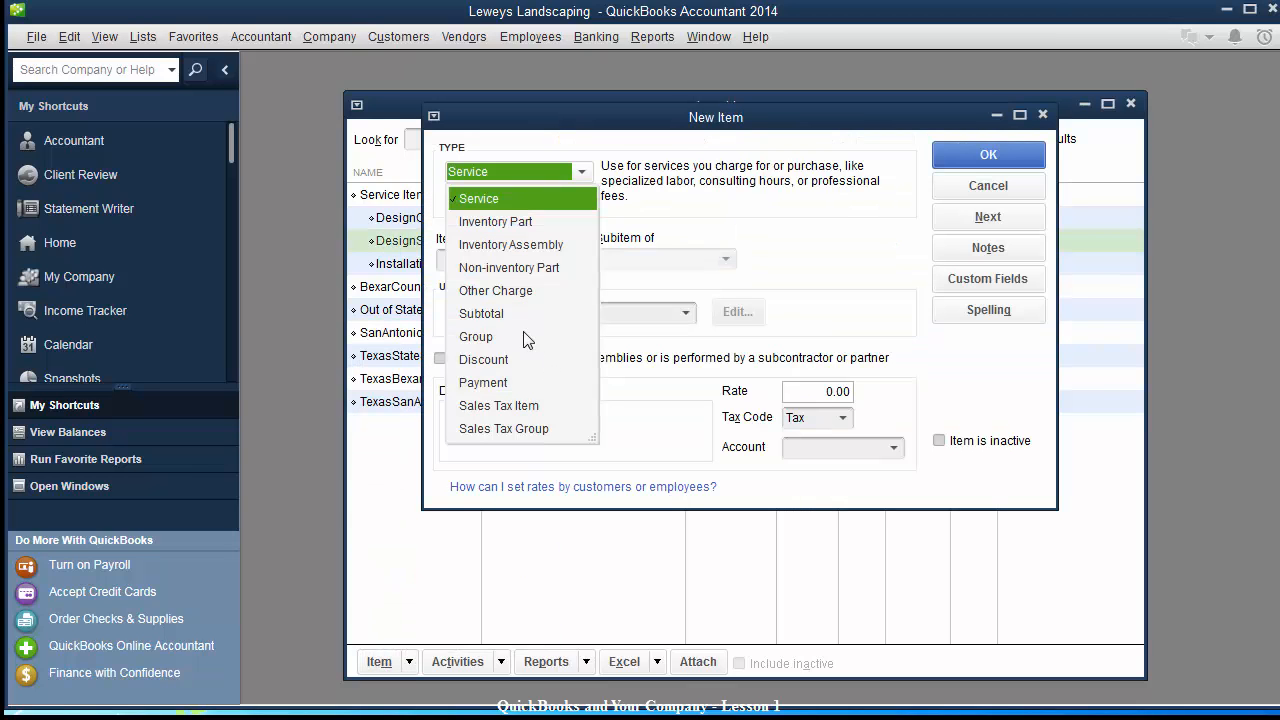
click(508, 292)
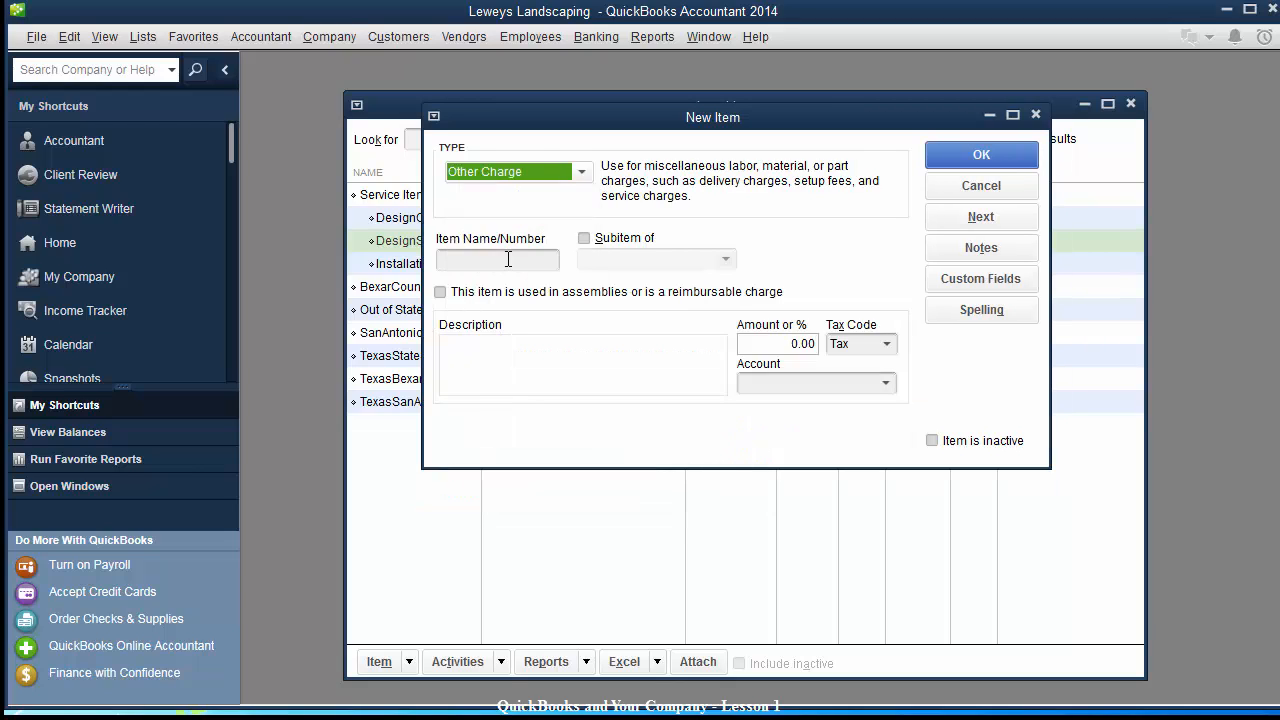
click(508, 259)
text(S)
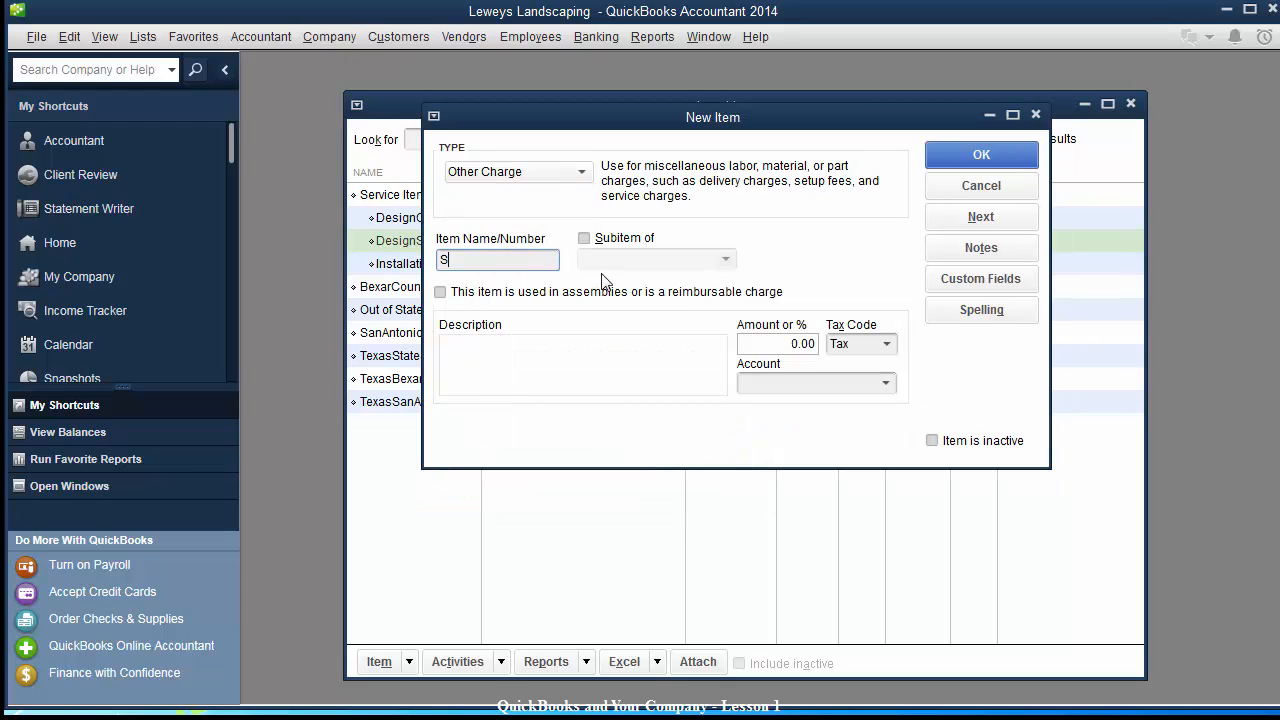
text(hipping &)
key(BackSpace)
text(a)
text(& Handlin)
key(Tab)
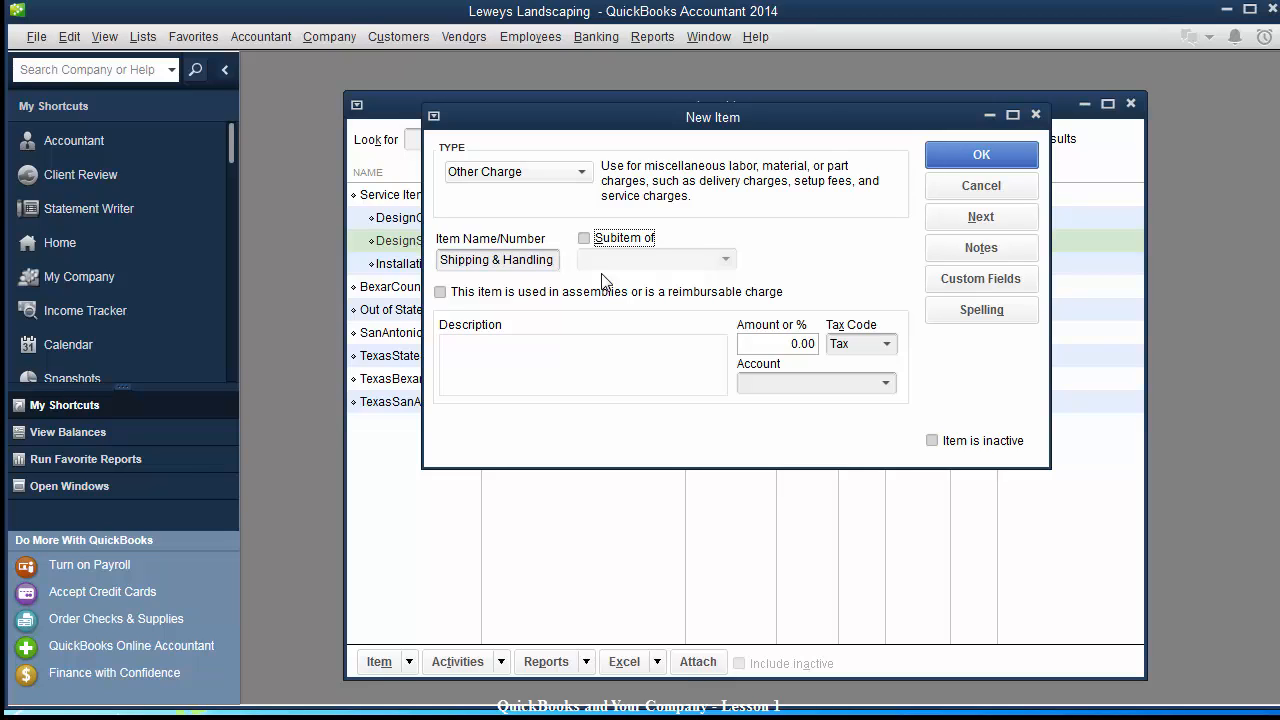
Mark Shipping & Handling reimbursable with Postage and Delivery as the expense account.
click(441, 293)
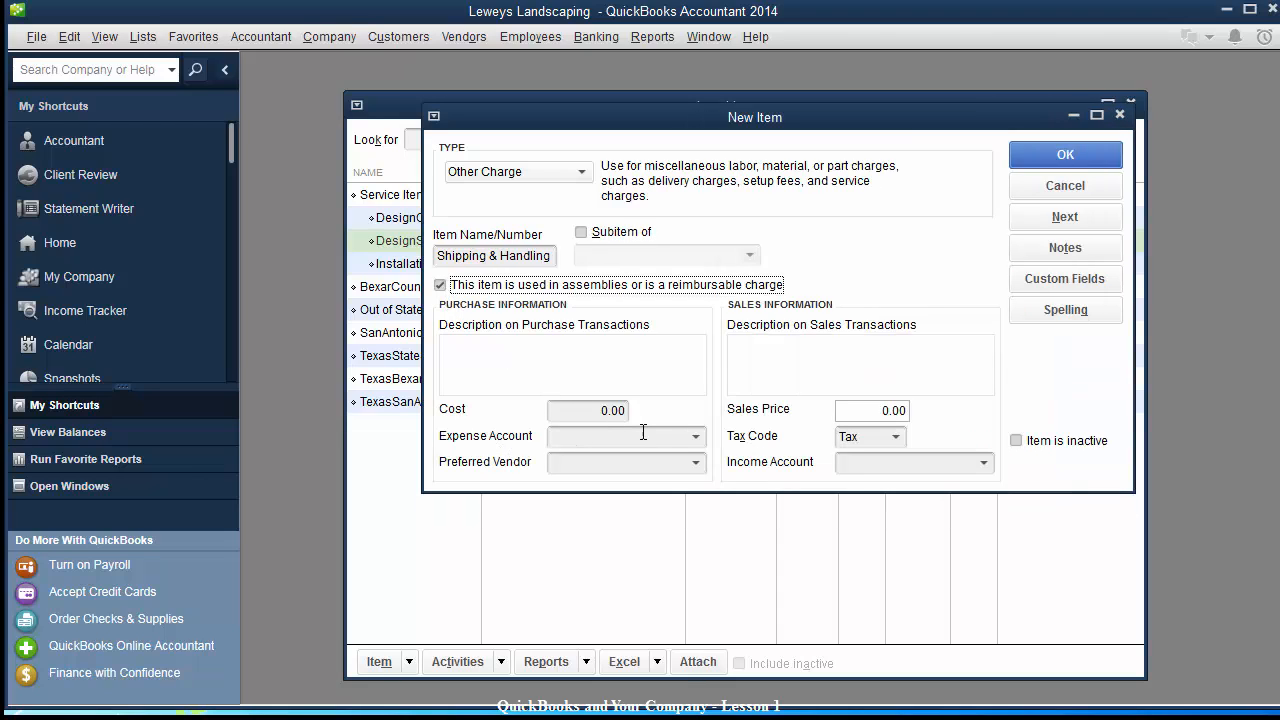
click(663, 437)
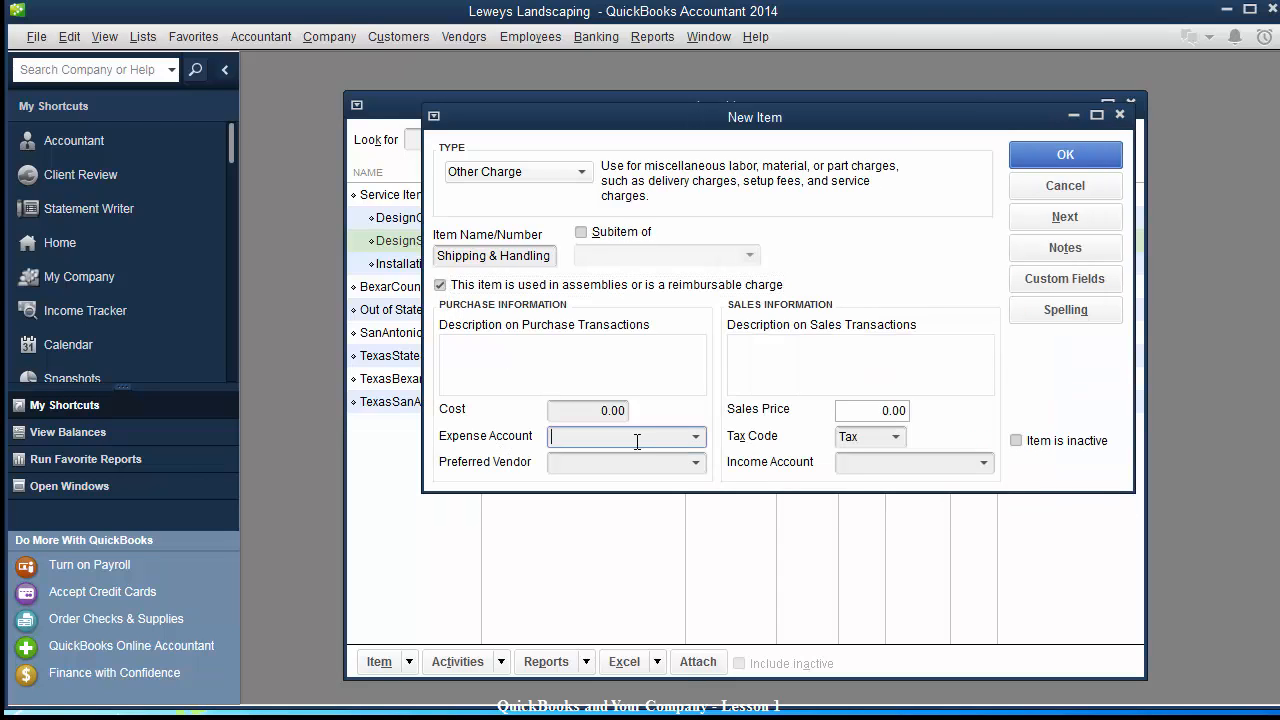
text(Postage and Delivery)
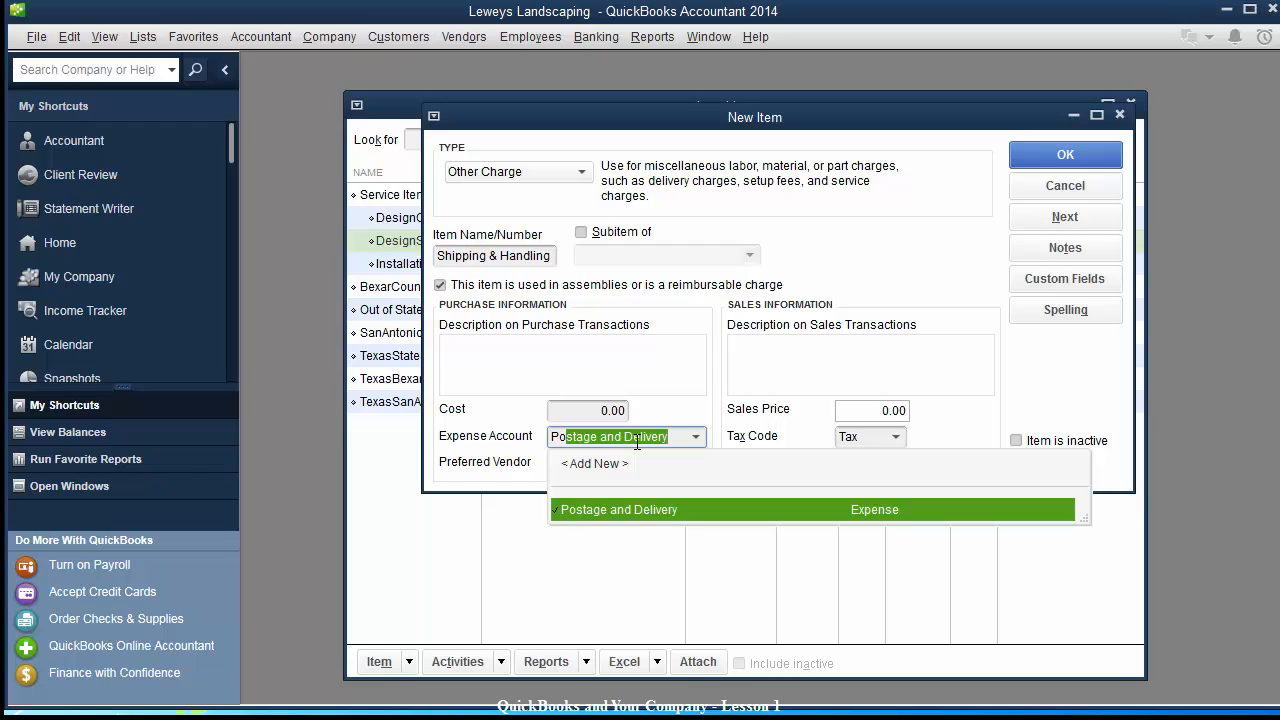
key(Tab)
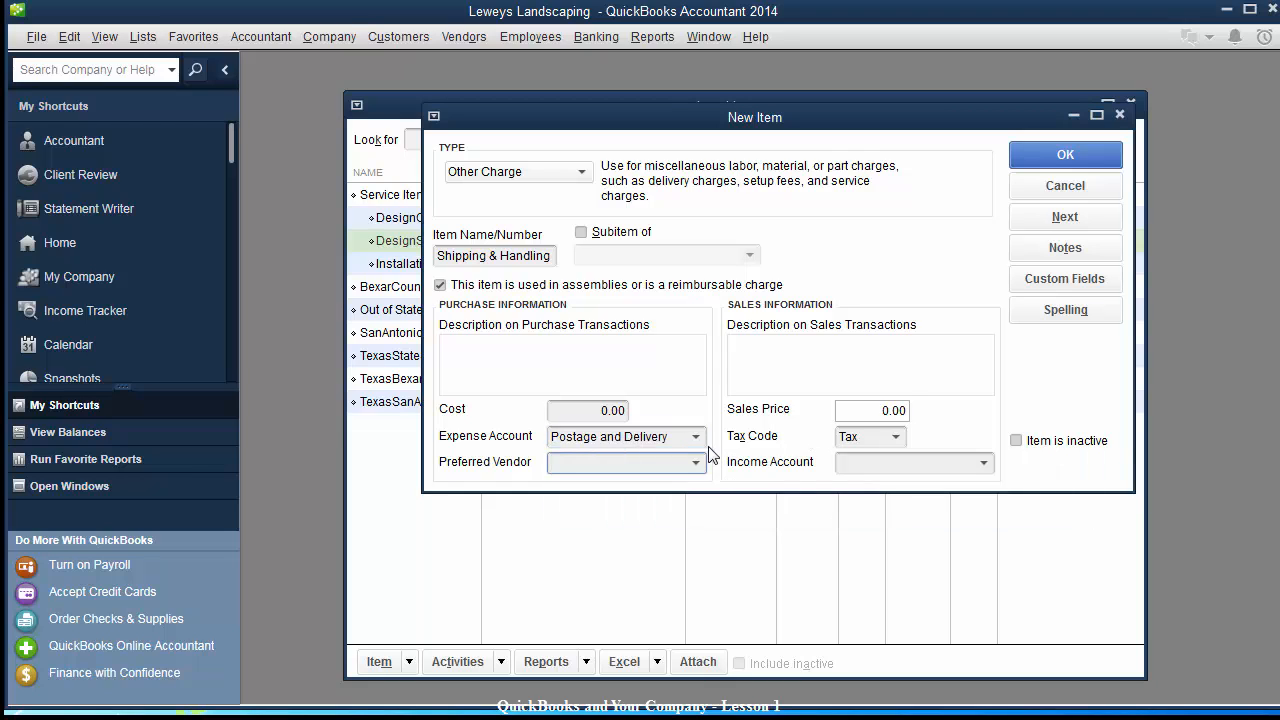
click(664, 436)
text(shi)
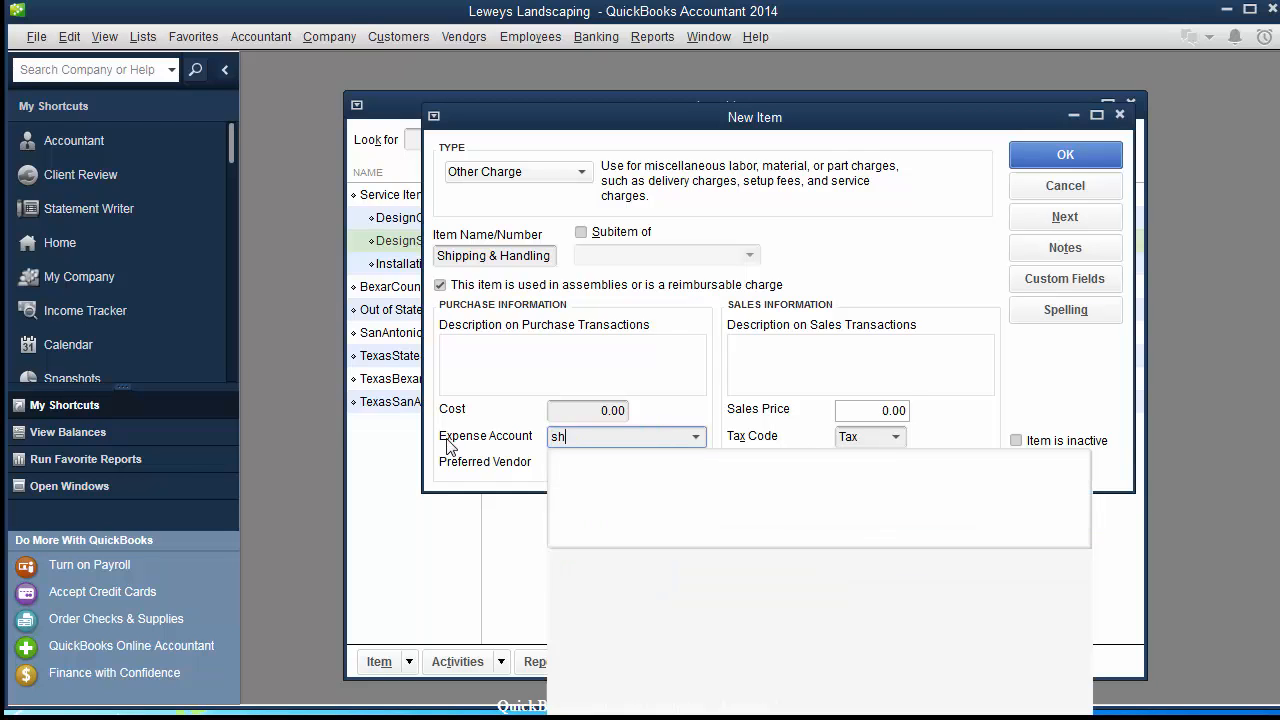
key(BackSpace)
key(BackSpace)
key(BackSpace)
text(Postage and Delivery)
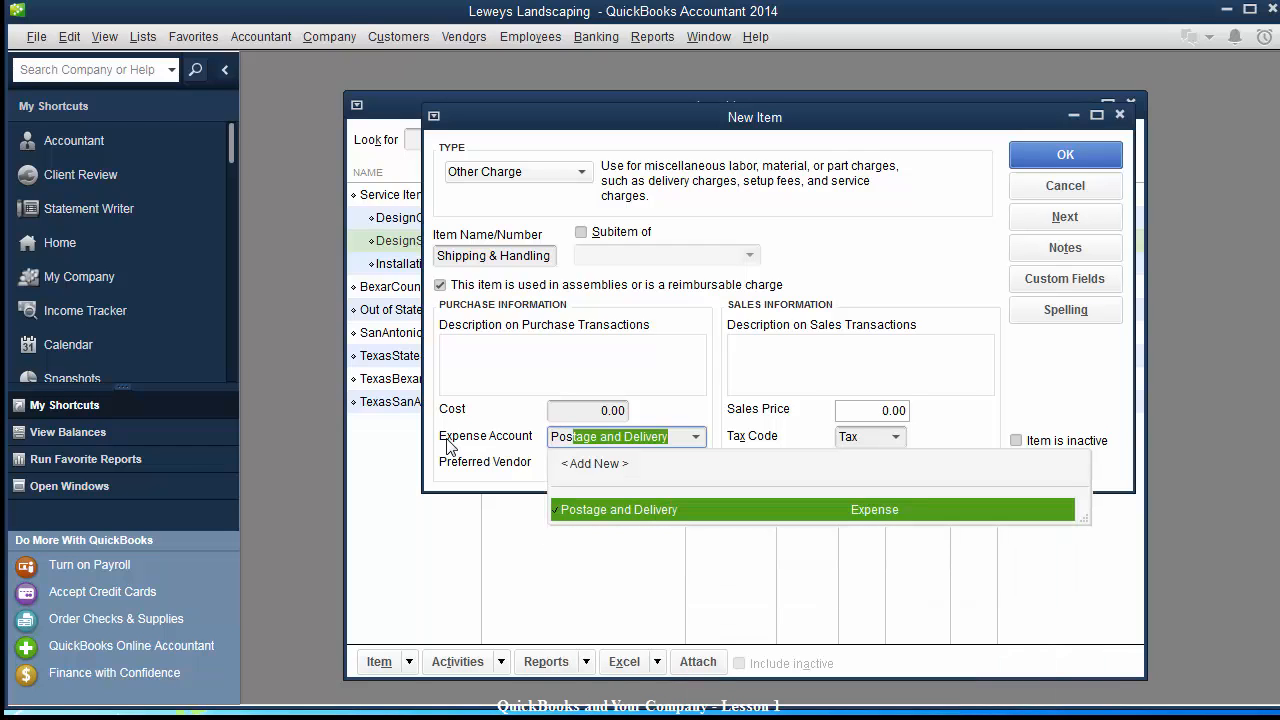
key(Tab)
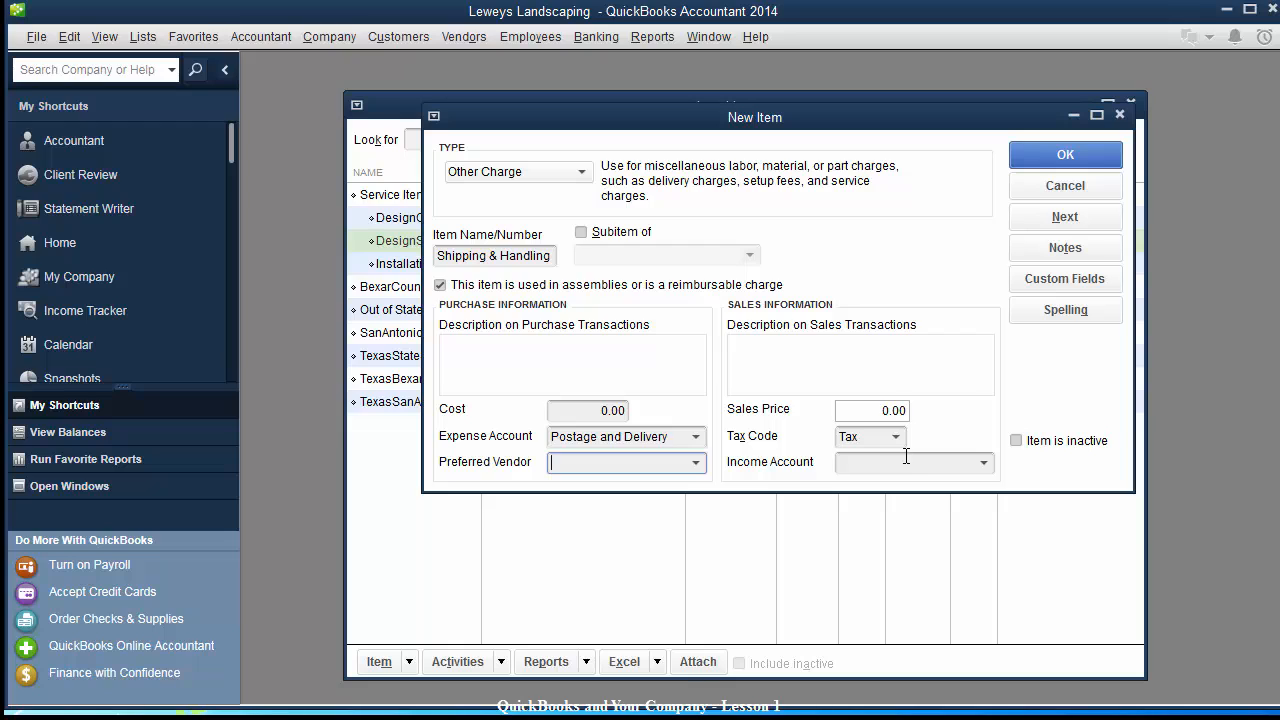
Create a new Reimbursement Income account as the income account and save the item.
click(890, 462)
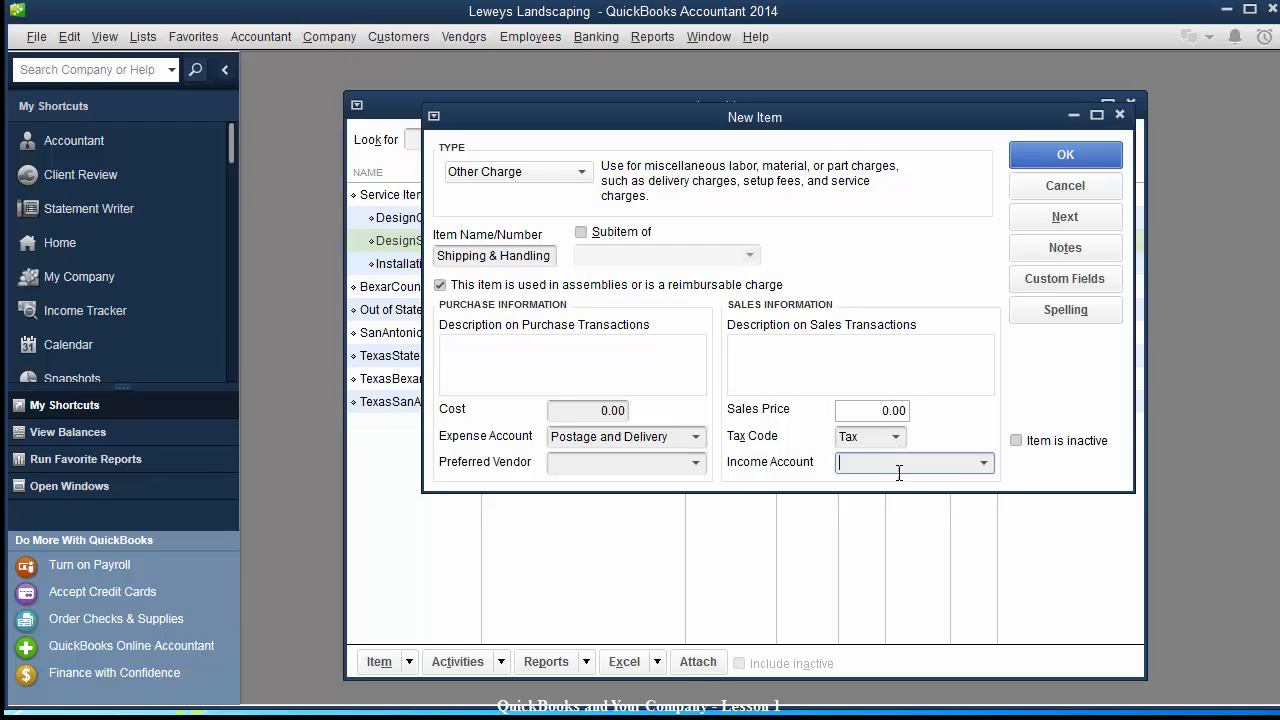
click(985, 464)
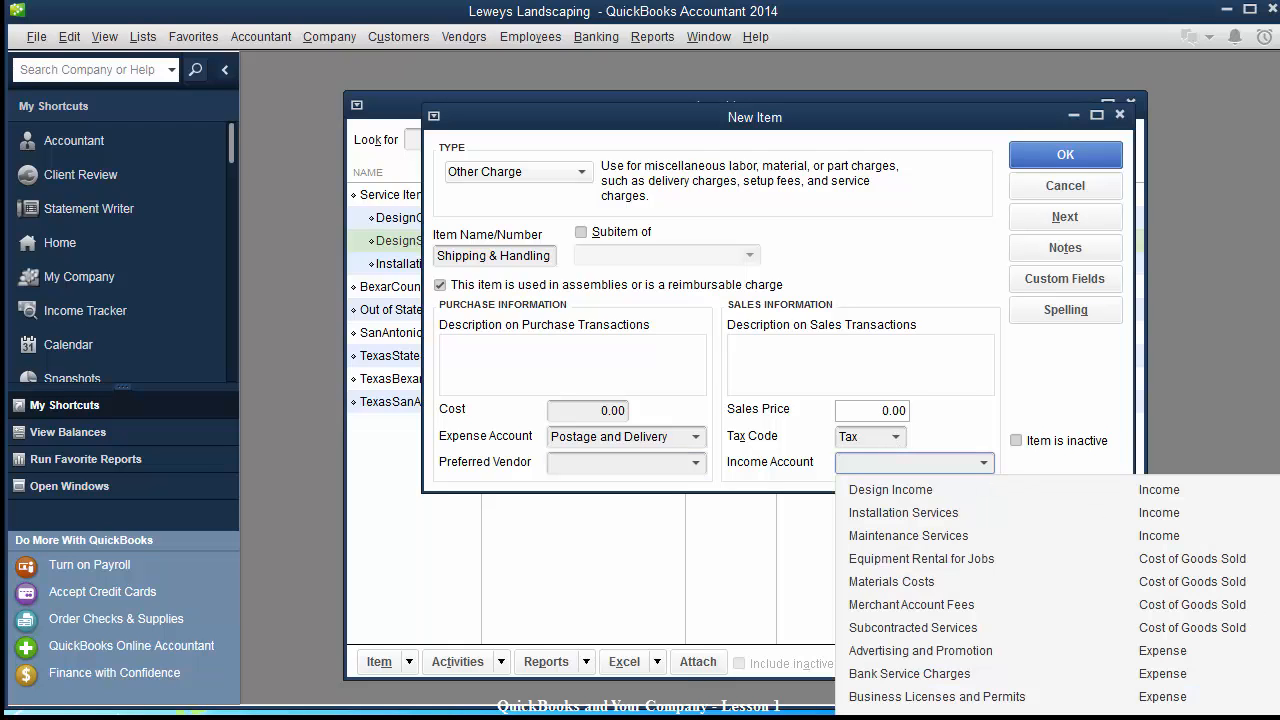
click(985, 464)
scroll(1040, 595, up, 1)
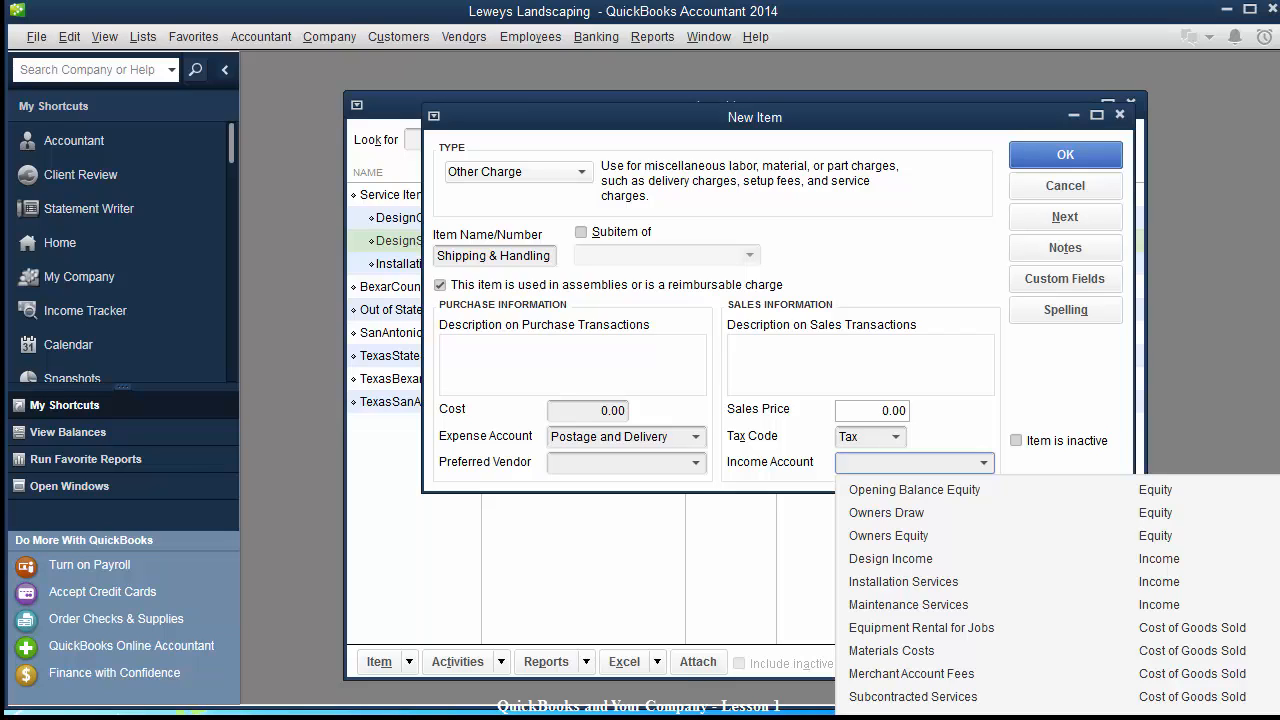
click(884, 464)
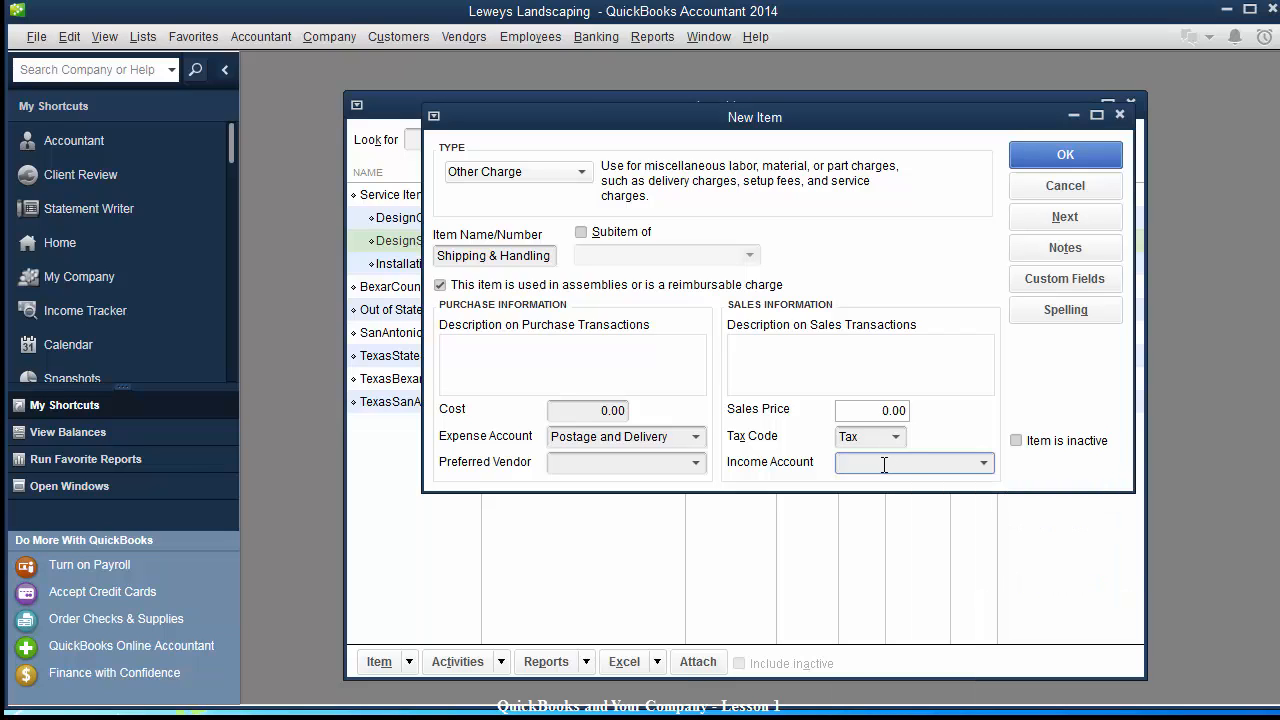
text(Reimbur)
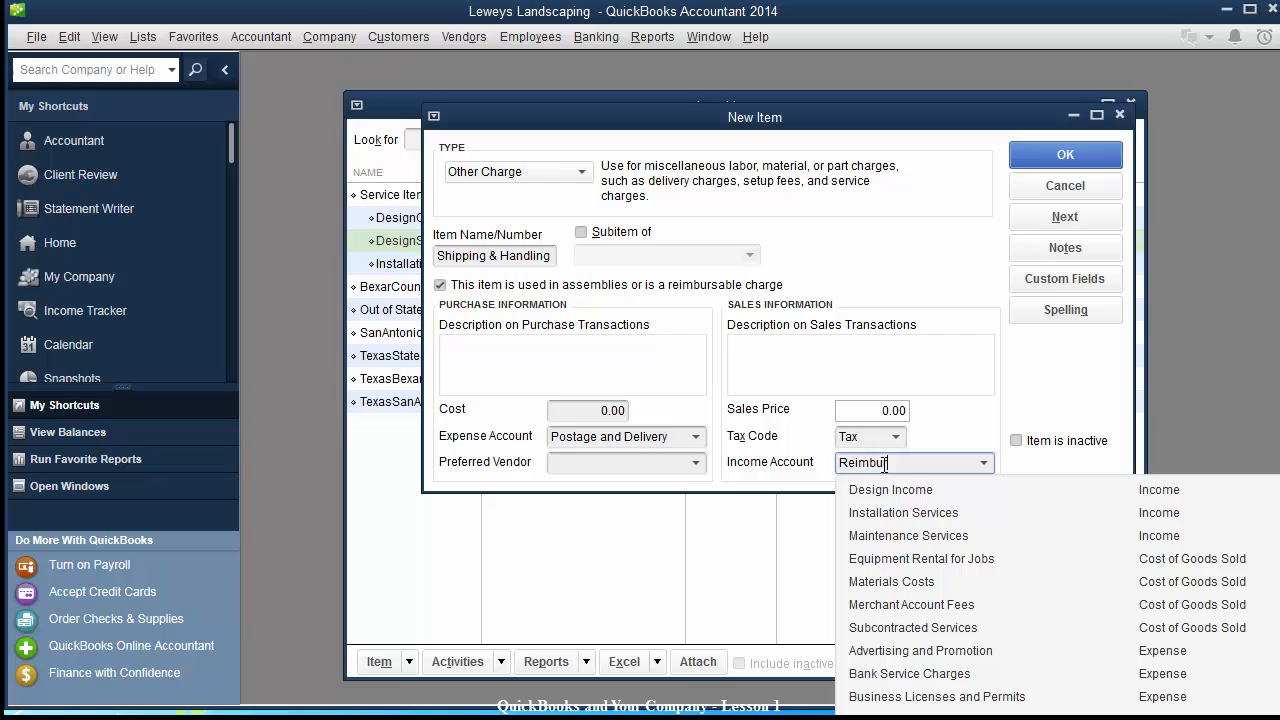
text(sement Income)
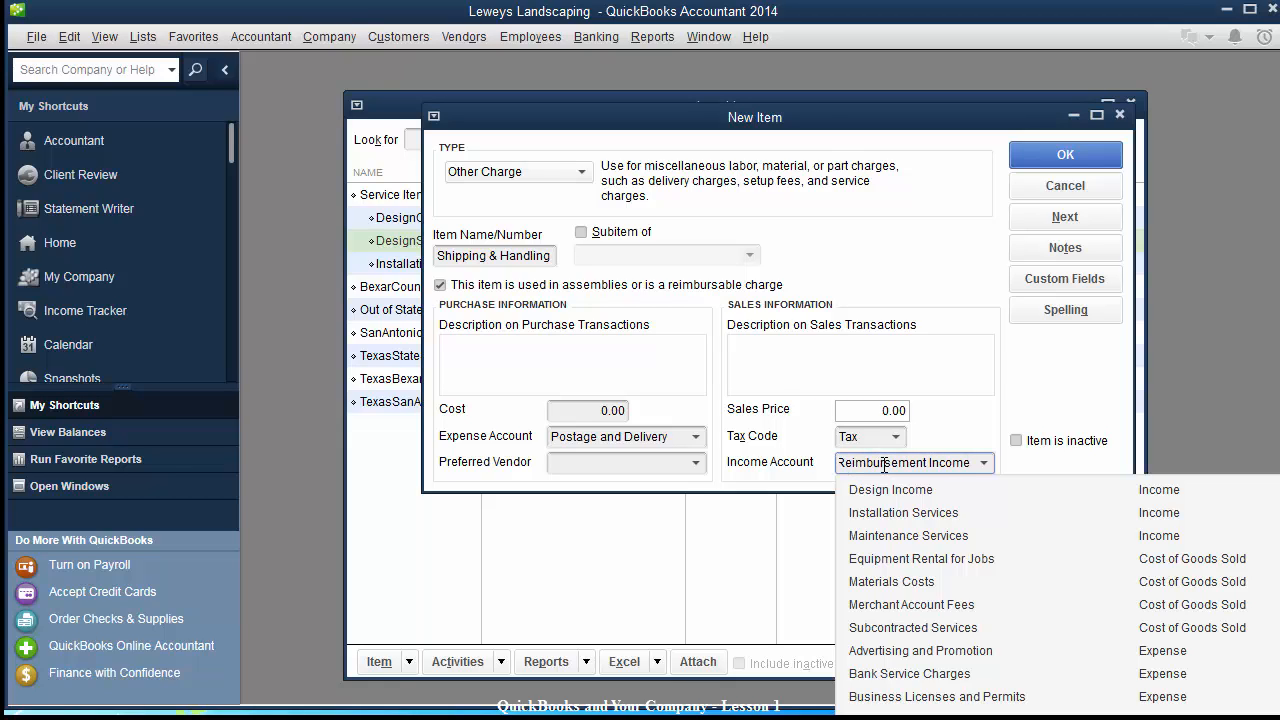
key(Tab)
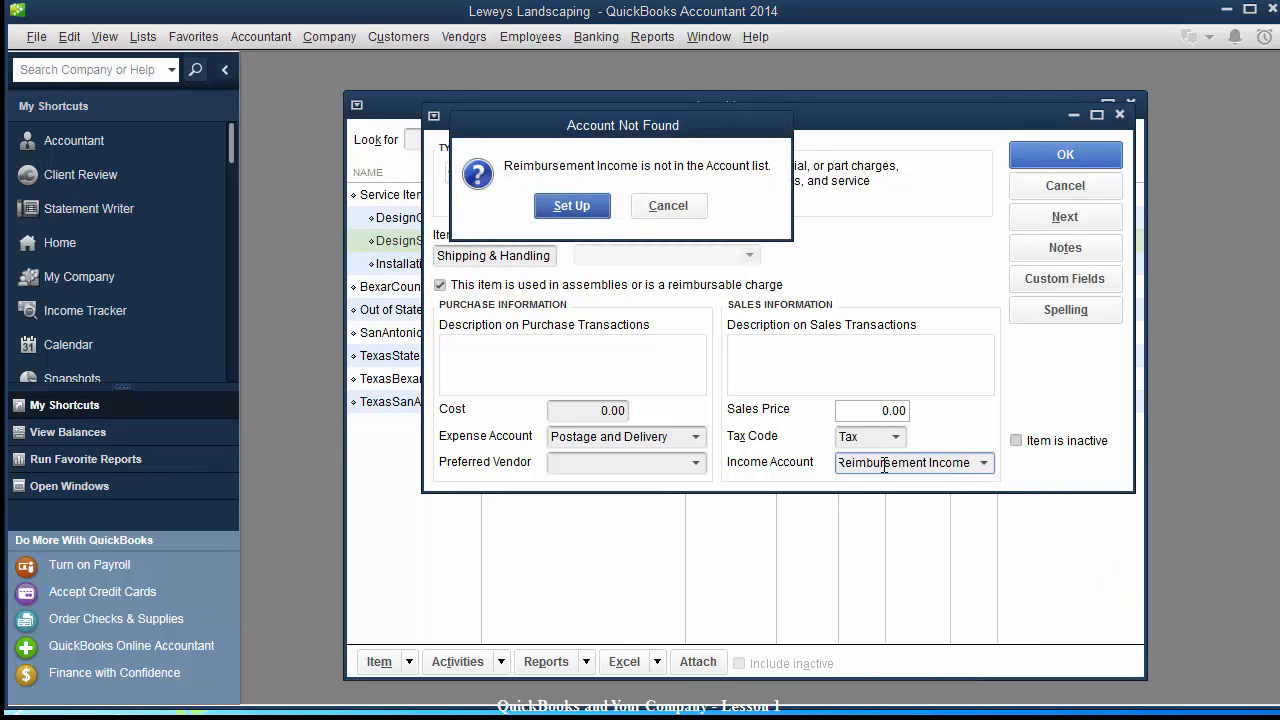
click(565, 212)
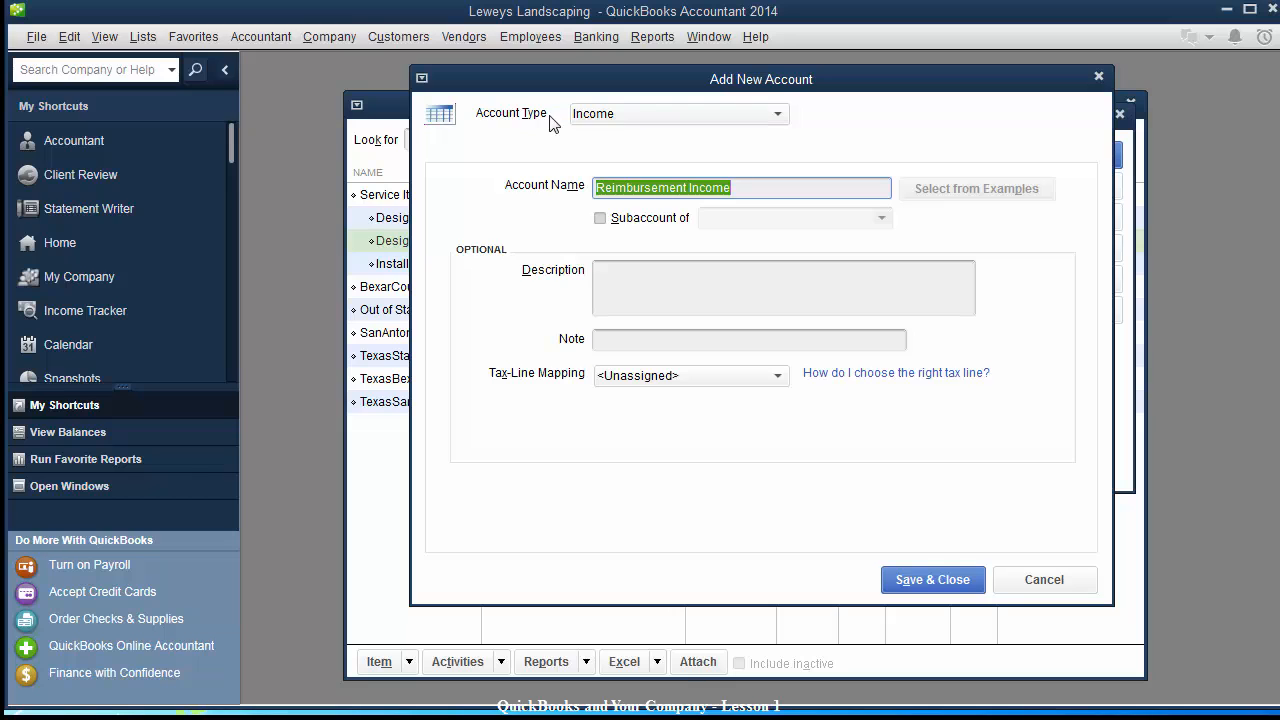
click(905, 580)
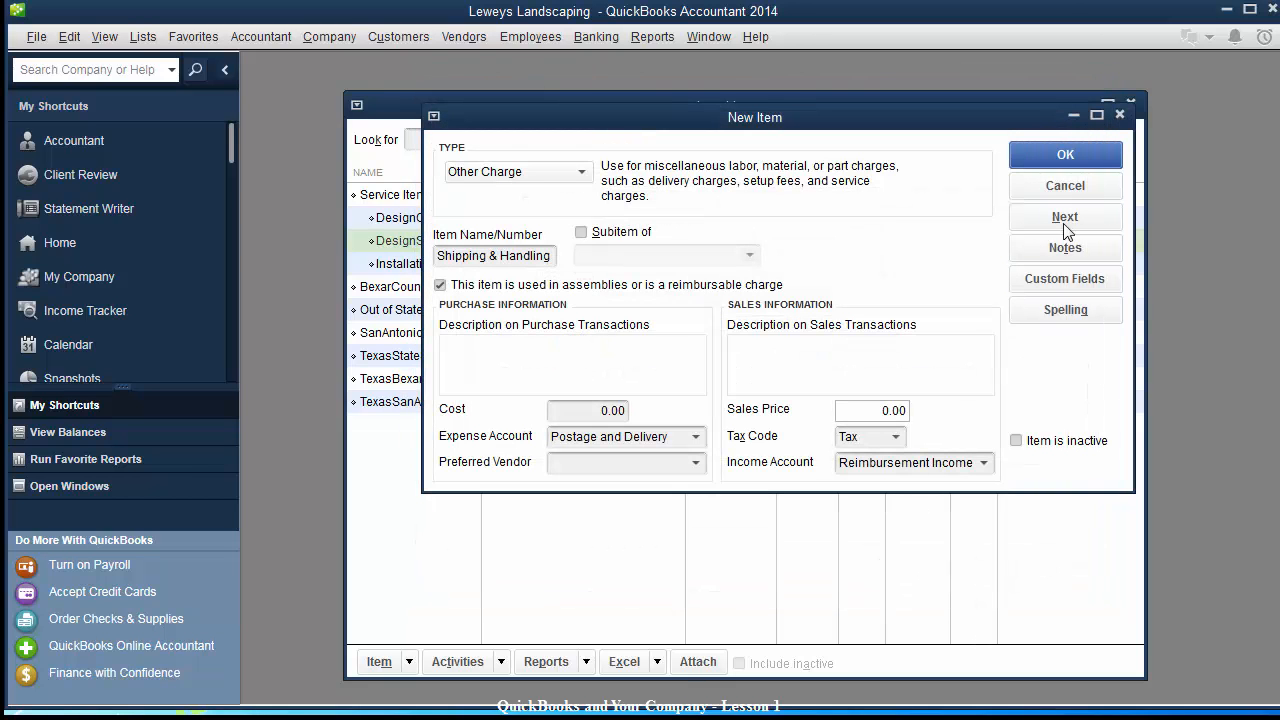
click(1063, 155)
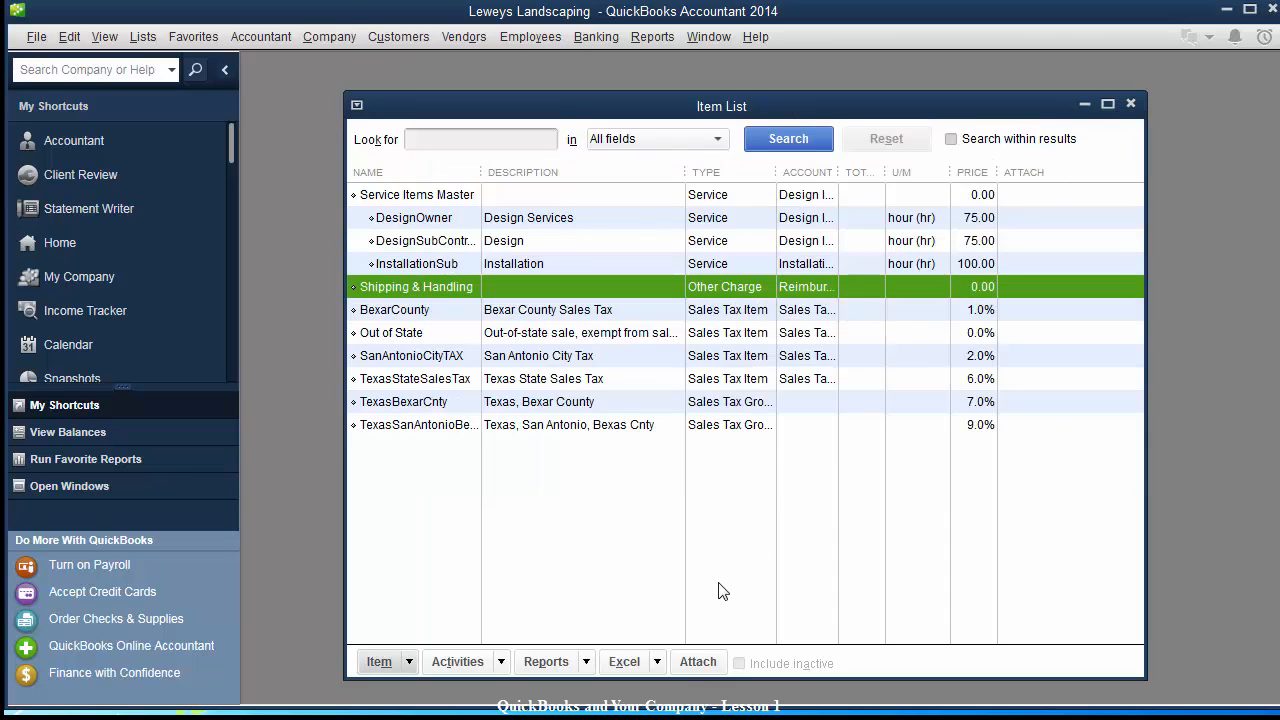
Edit Shipping & Handling to be a subitem of a new Other Charges parent item.
right_click(414, 288)
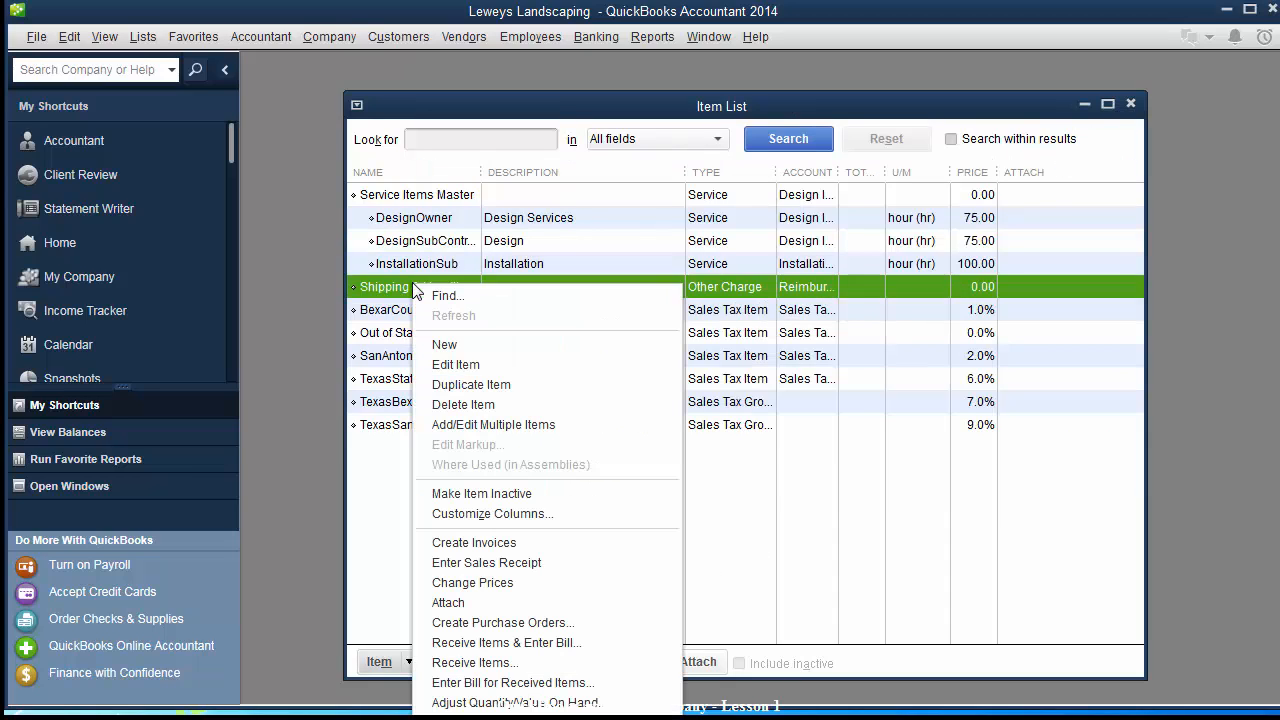
click(464, 365)
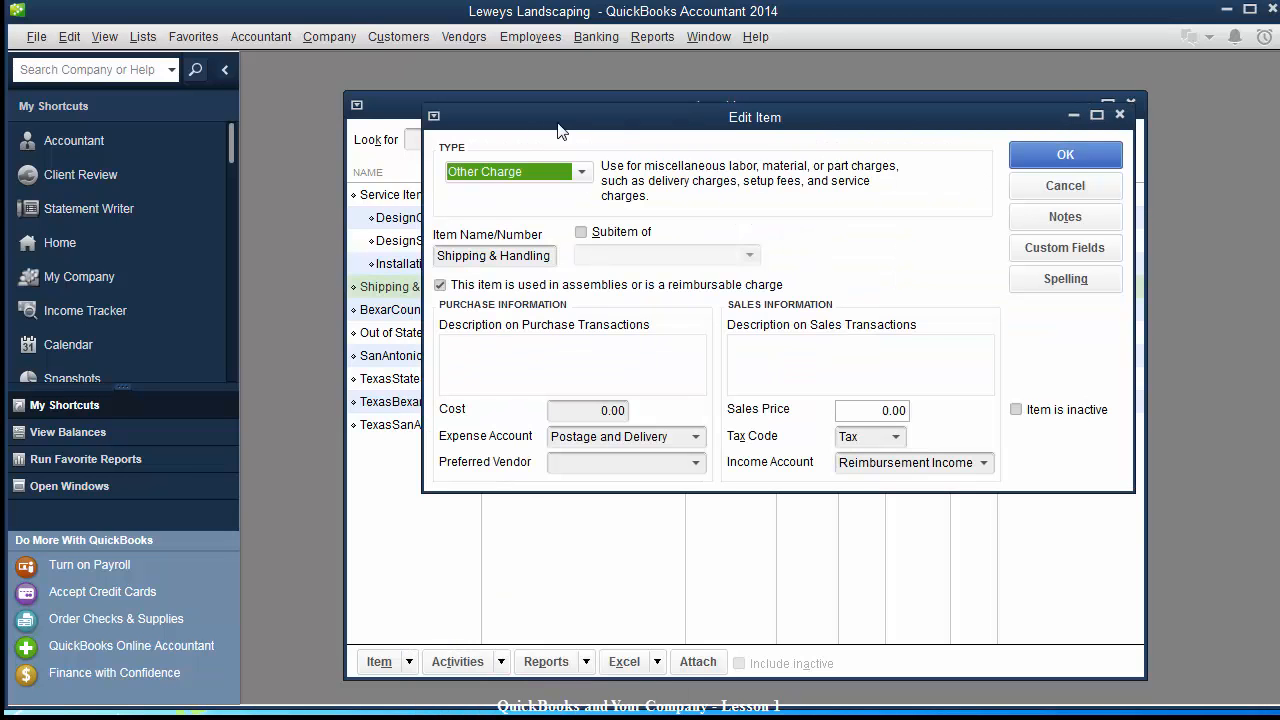
drag(557, 122, 637, 159)
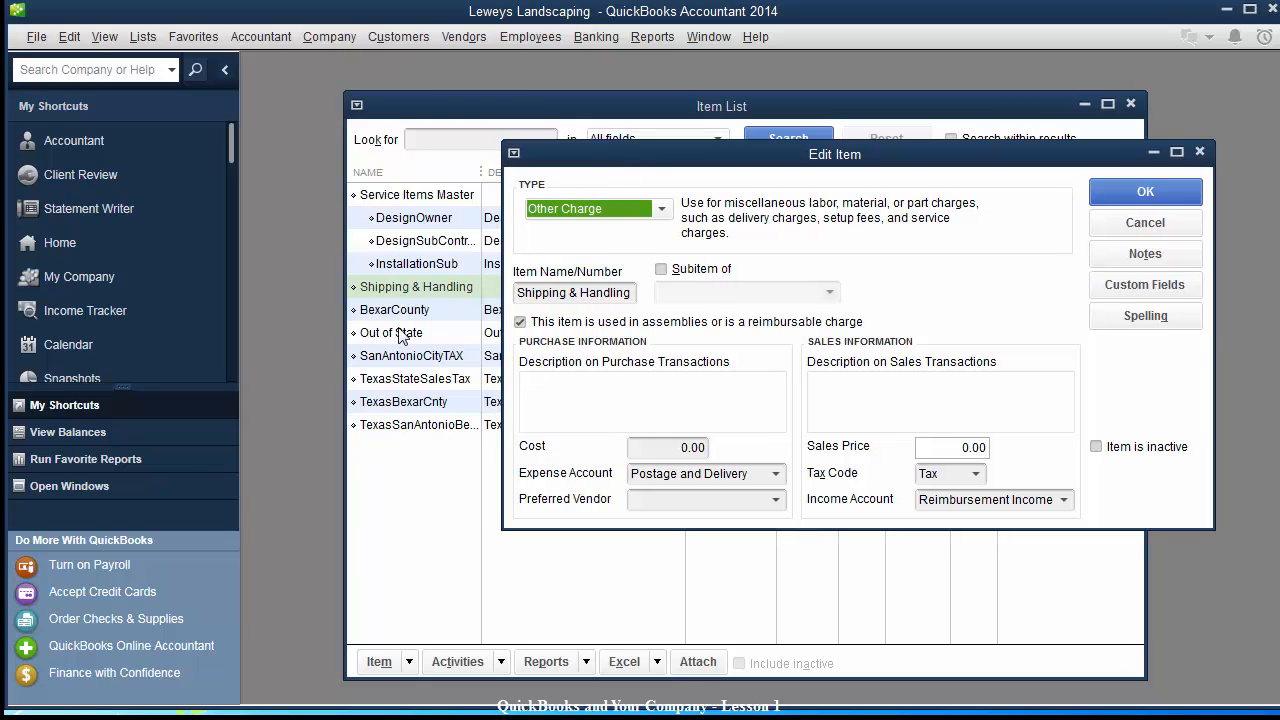
click(661, 269)
click(668, 292)
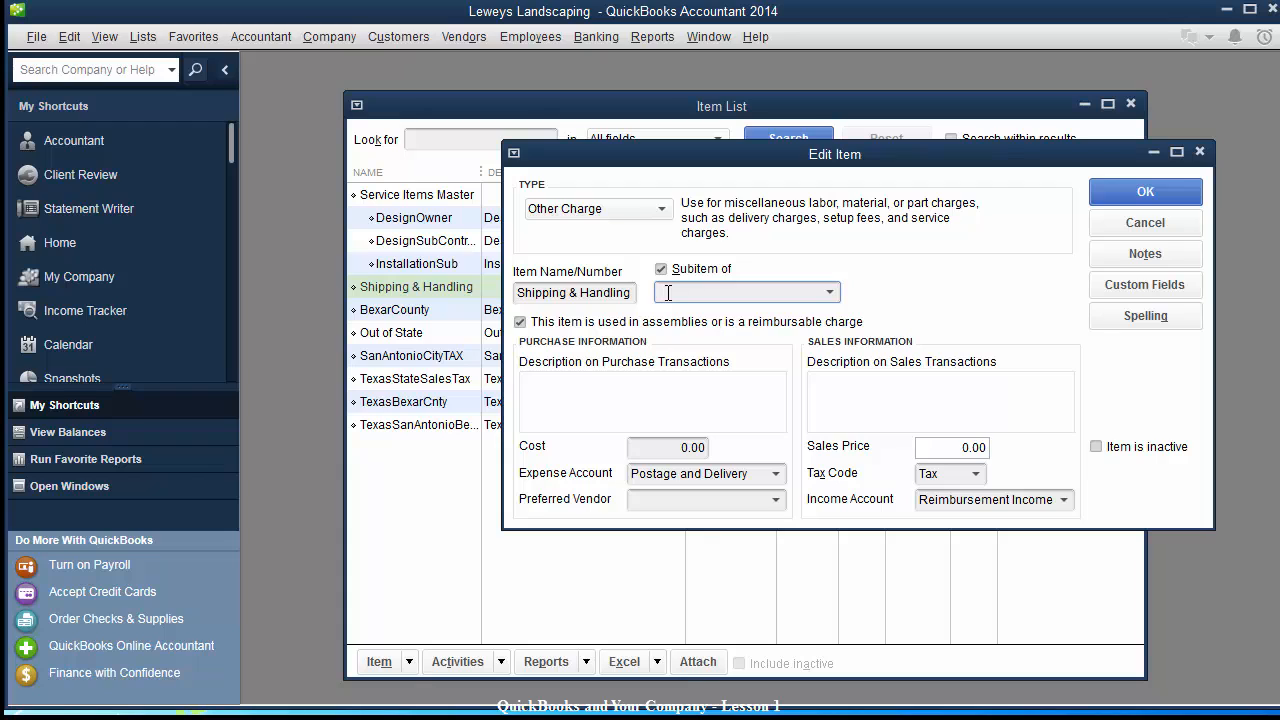
text(Other Charges)
key(Tab)
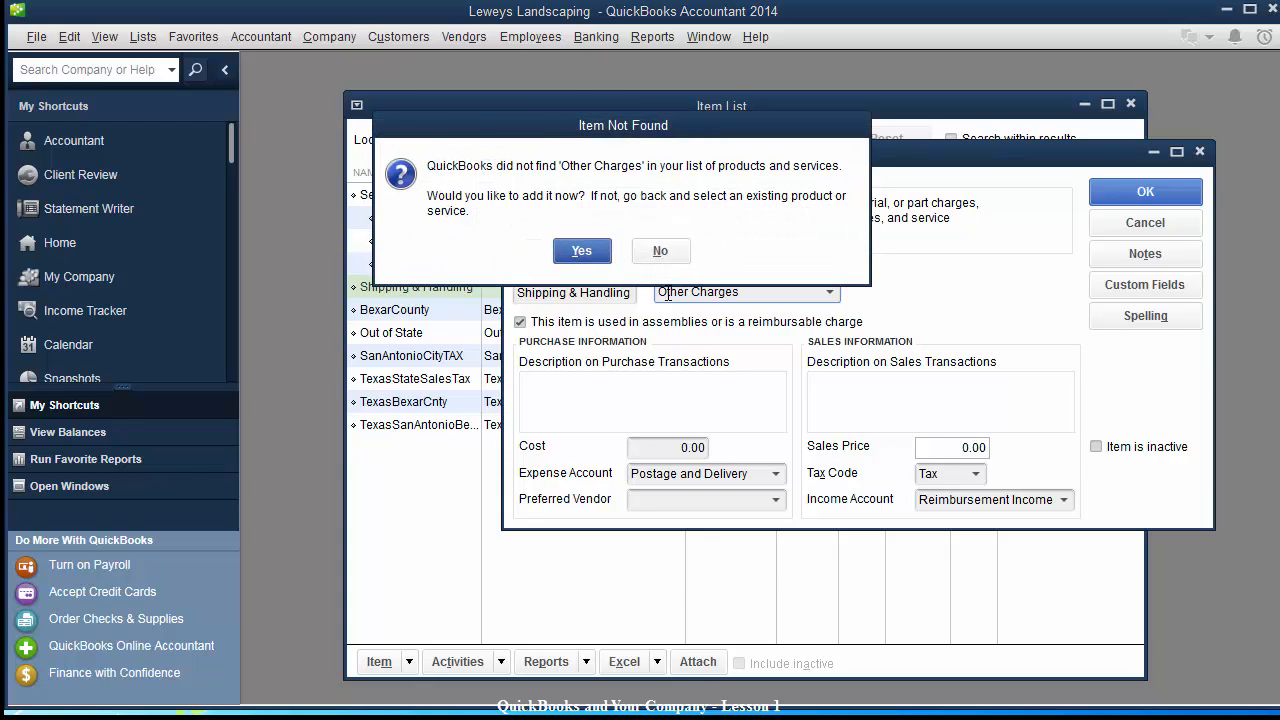
click(582, 252)
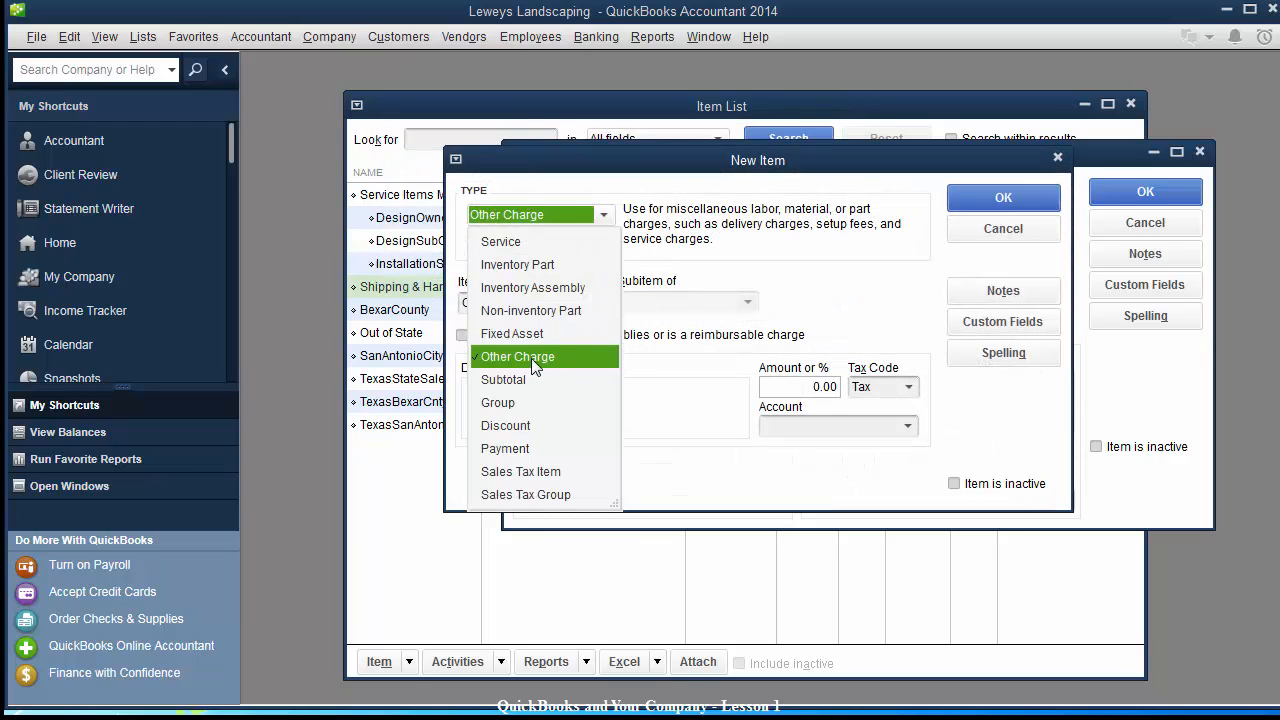
Name the parent Other ChargesMaster with Reimbursement Income account, then save both items.
click(531, 358)
click(565, 305)
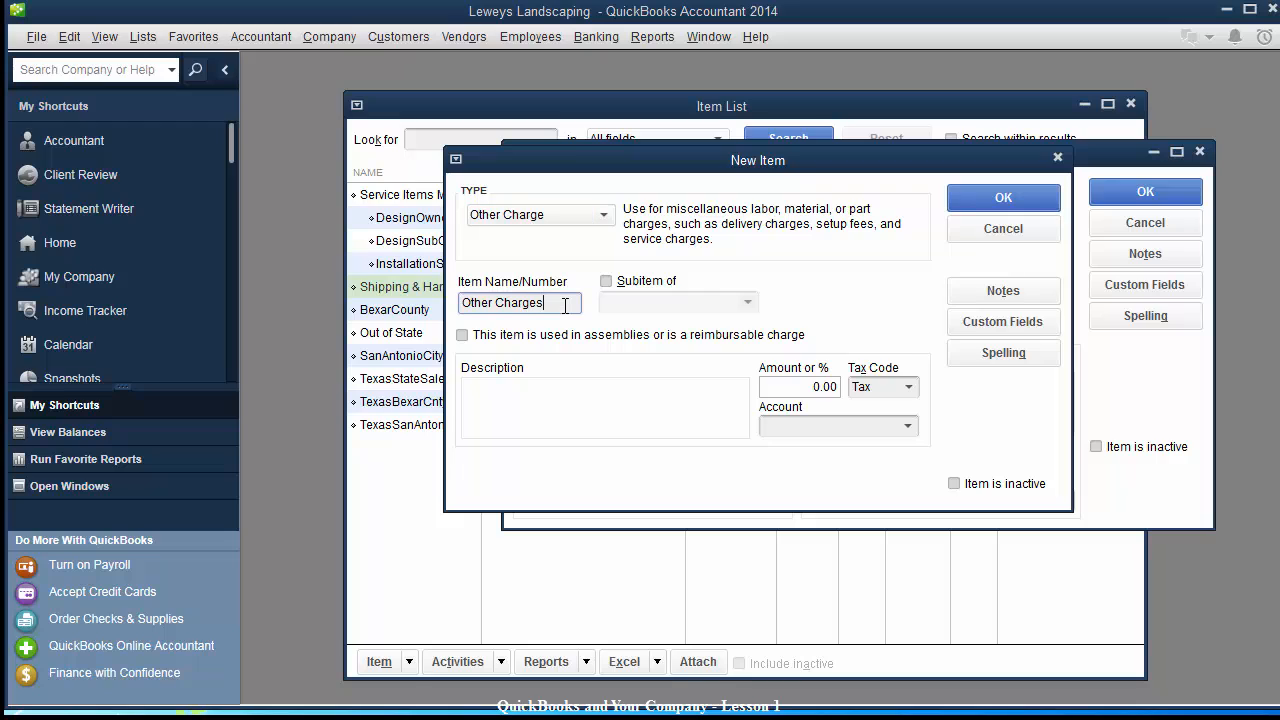
text(Master)
key(Tab)
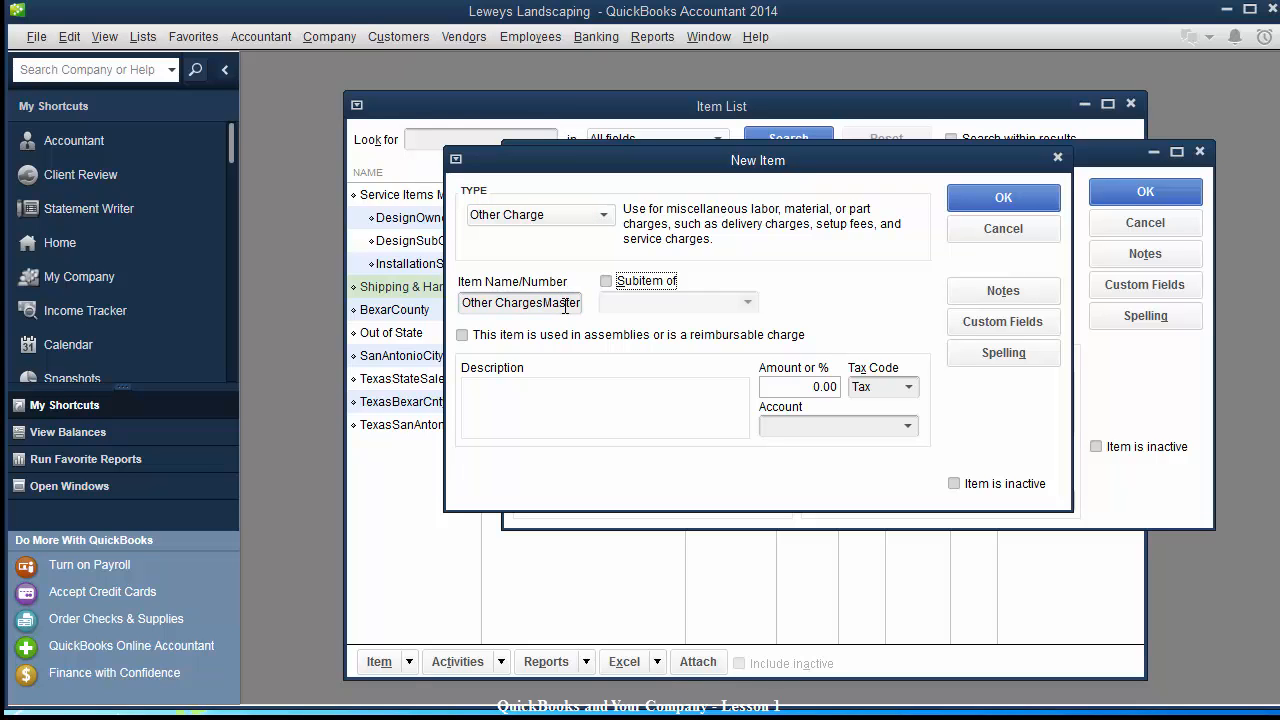
click(910, 428)
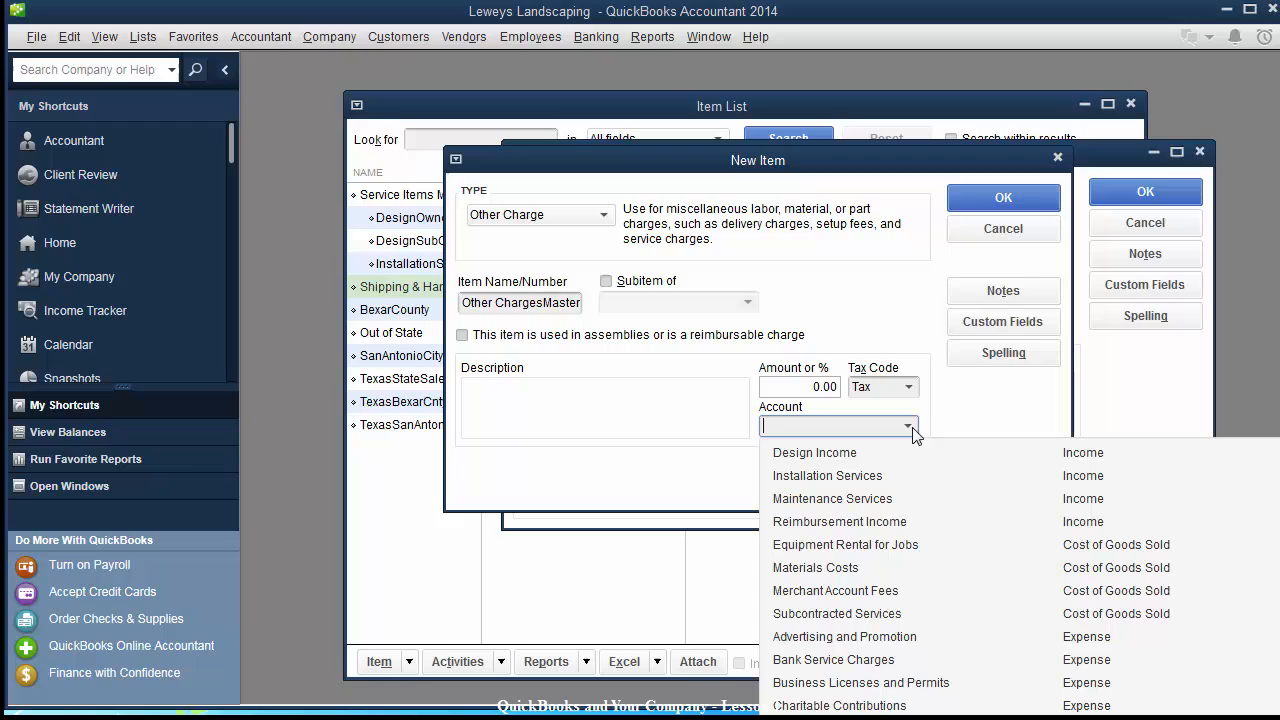
click(857, 527)
click(1019, 200)
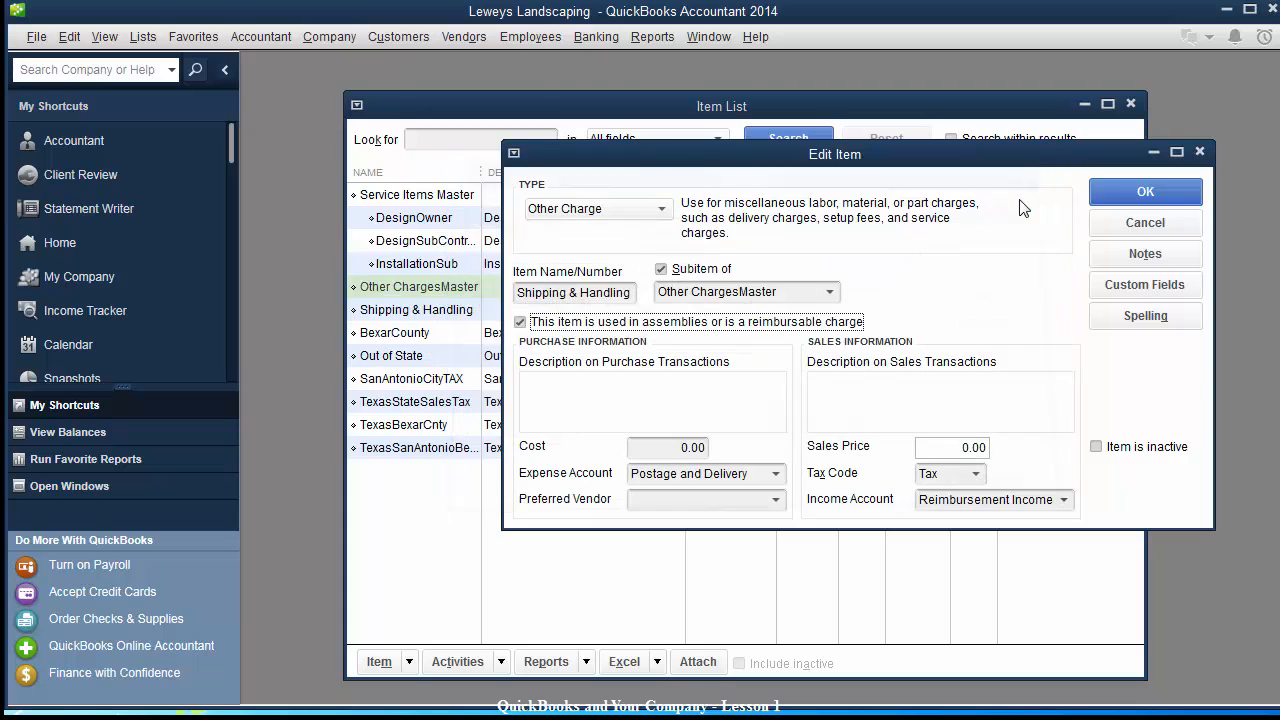
click(1140, 193)
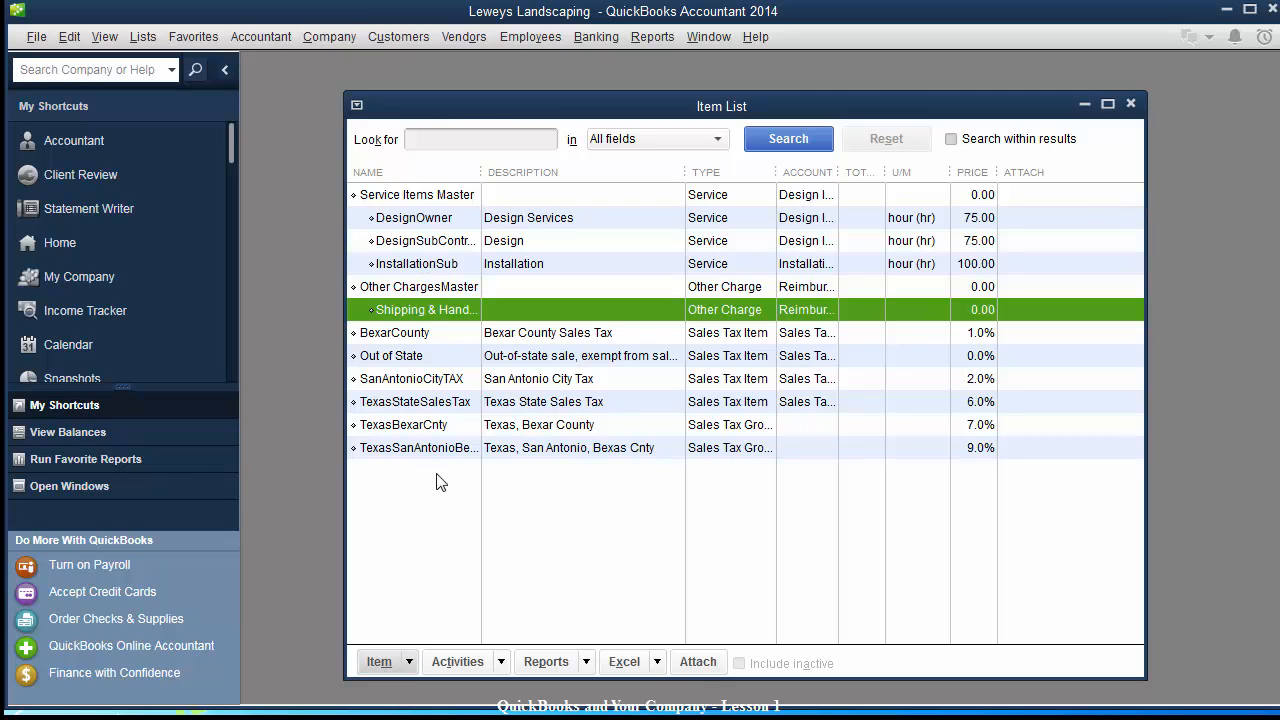
click(377, 661)
click(397, 329)
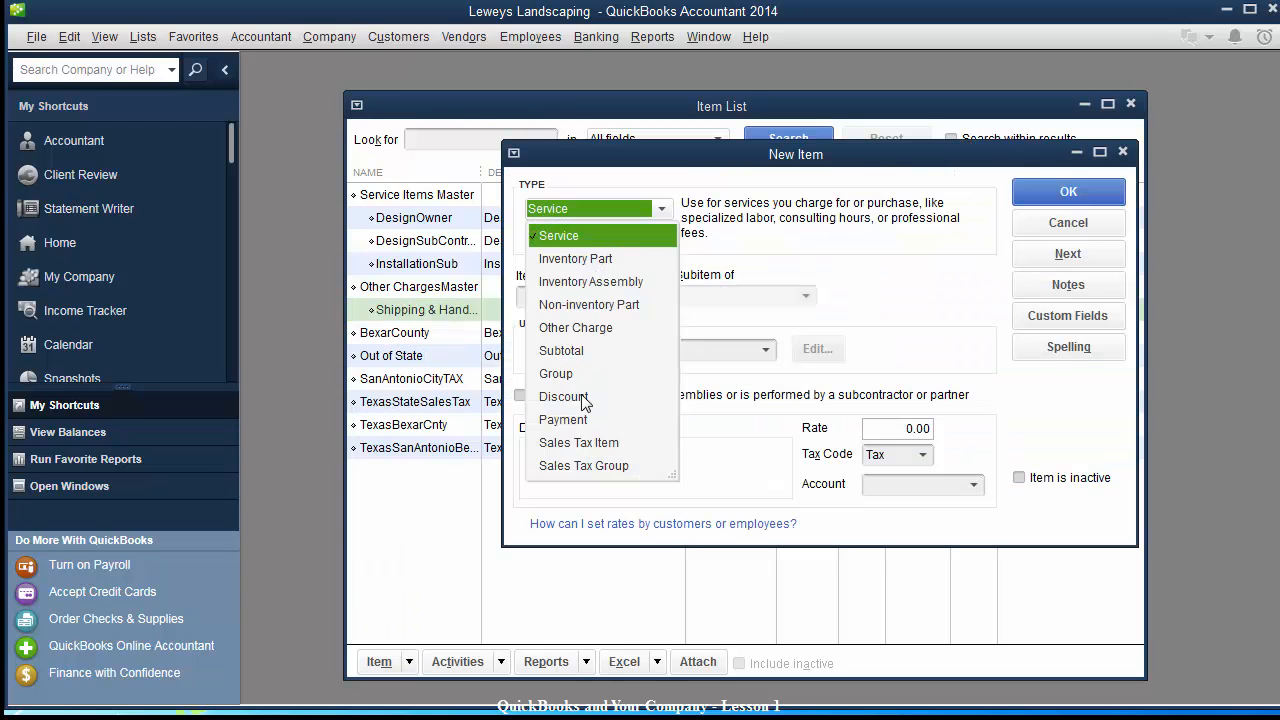
click(557, 468)
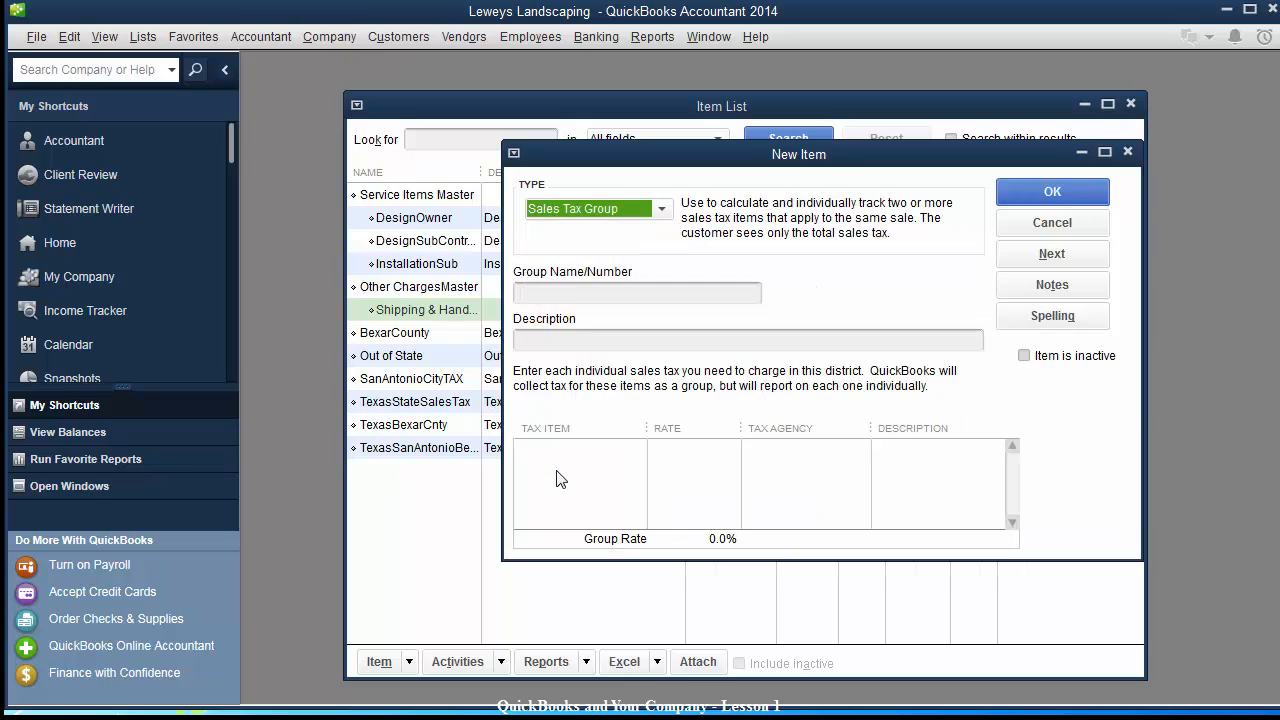
click(589, 292)
text(Sa)
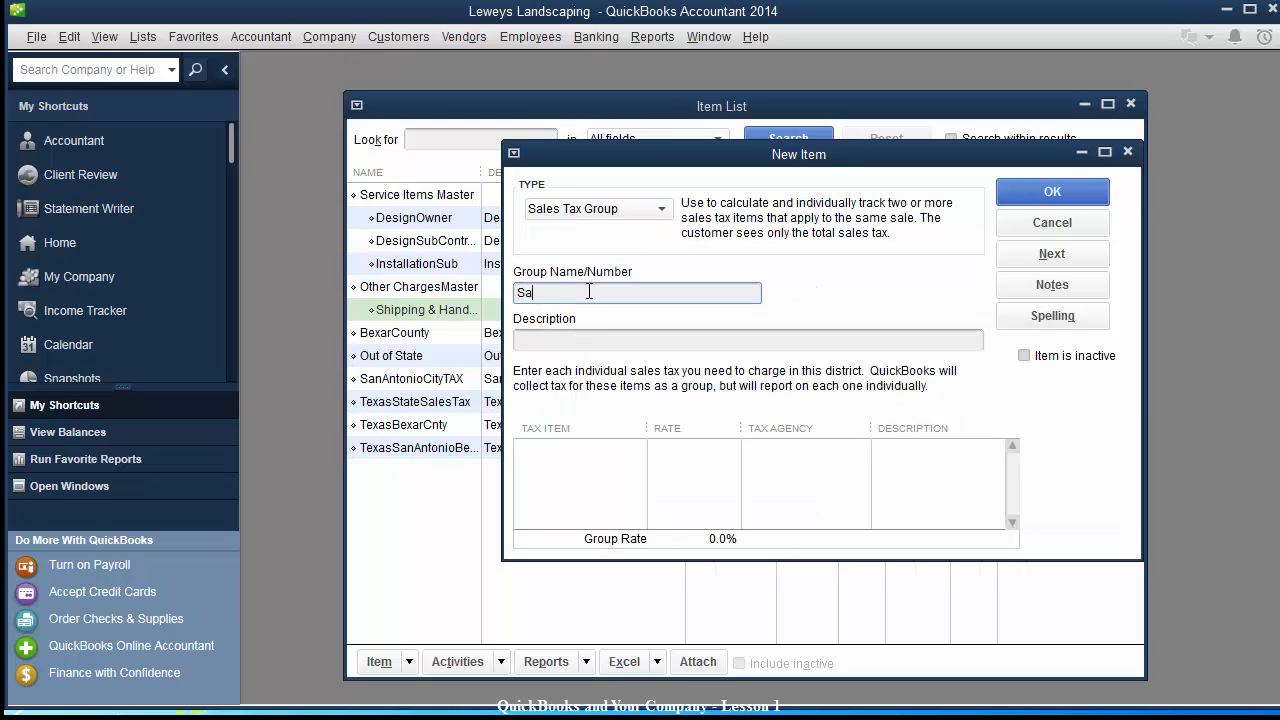
text(les Tax Group)
key(Tab)
text(Sales )
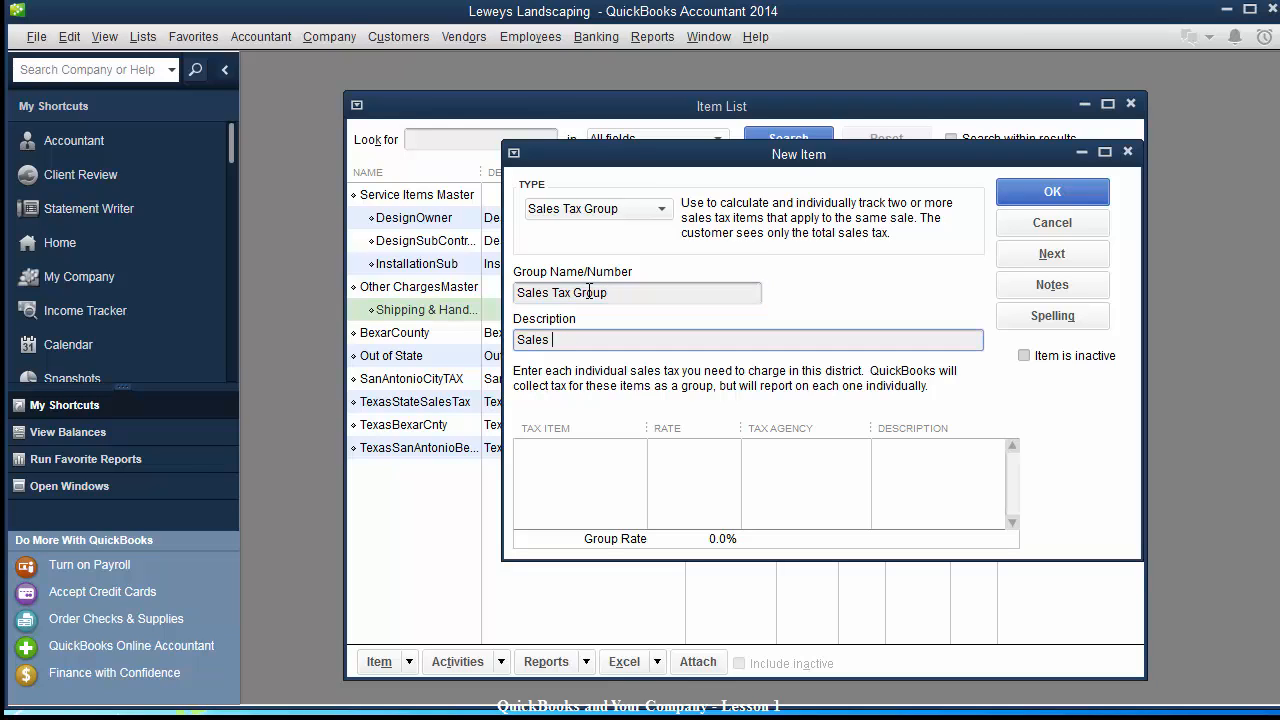
text(Tax Groups)
click(617, 290)
text(s)
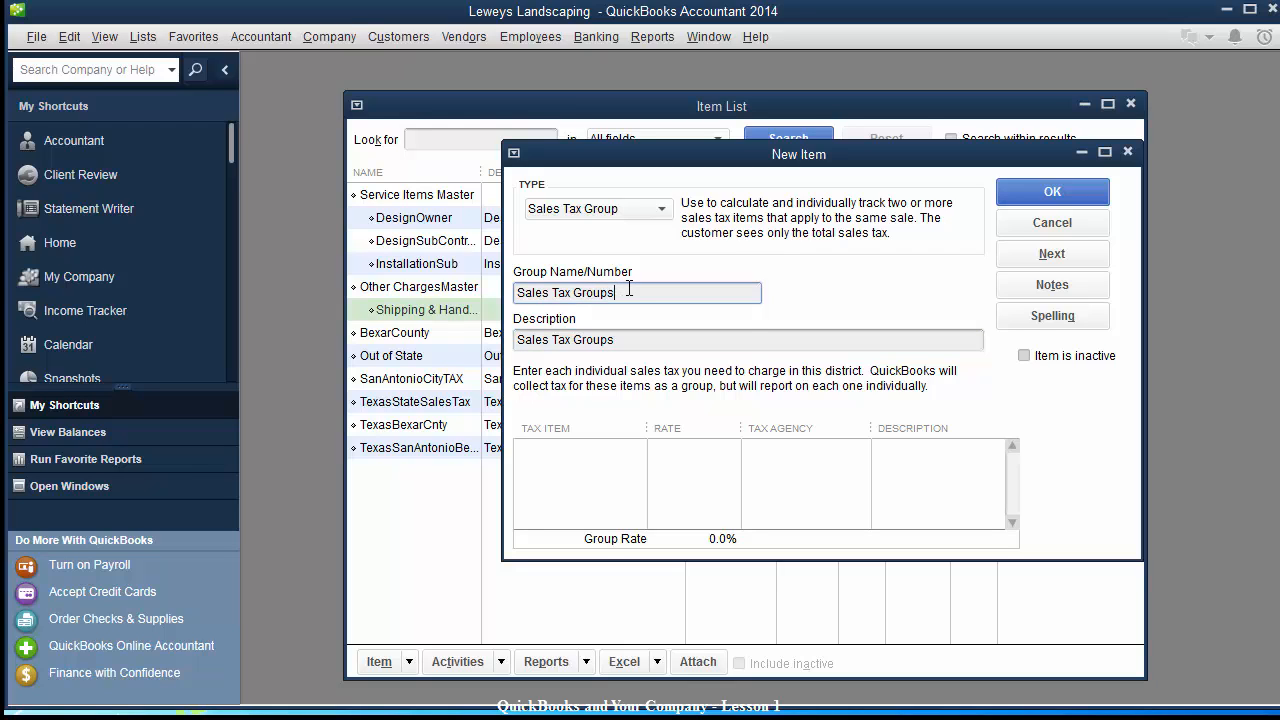
click(1036, 202)
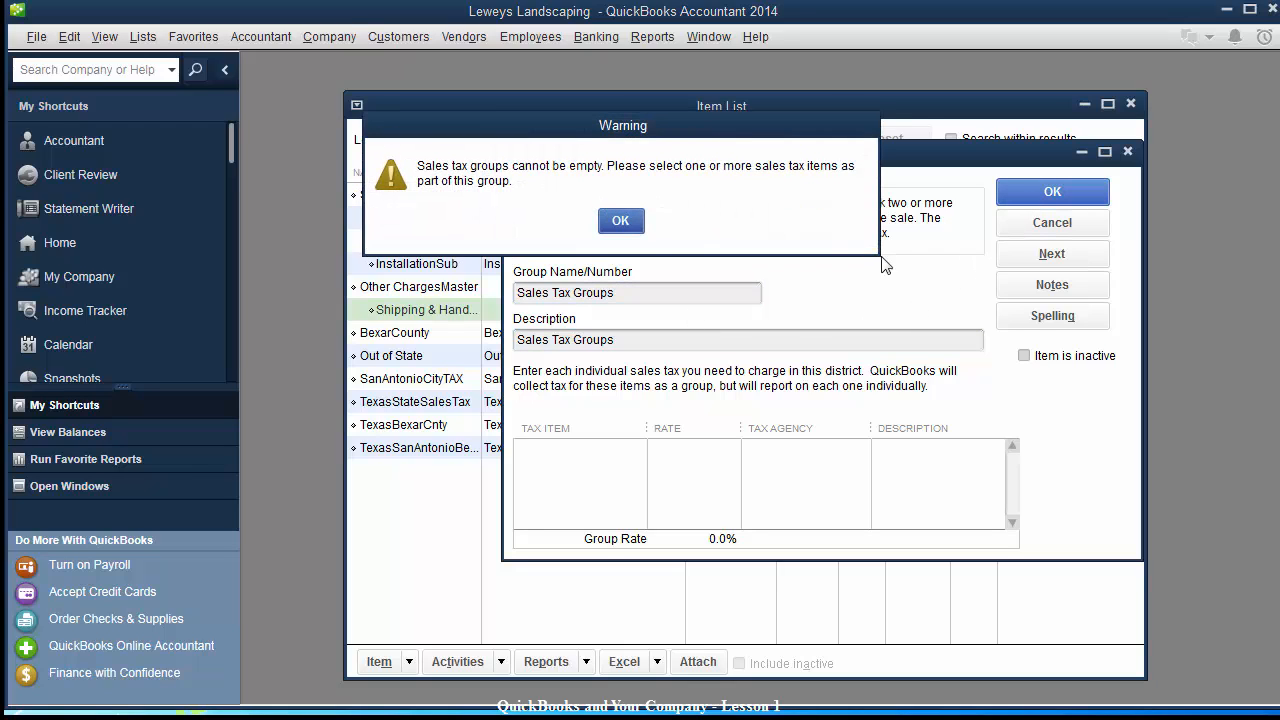
click(620, 221)
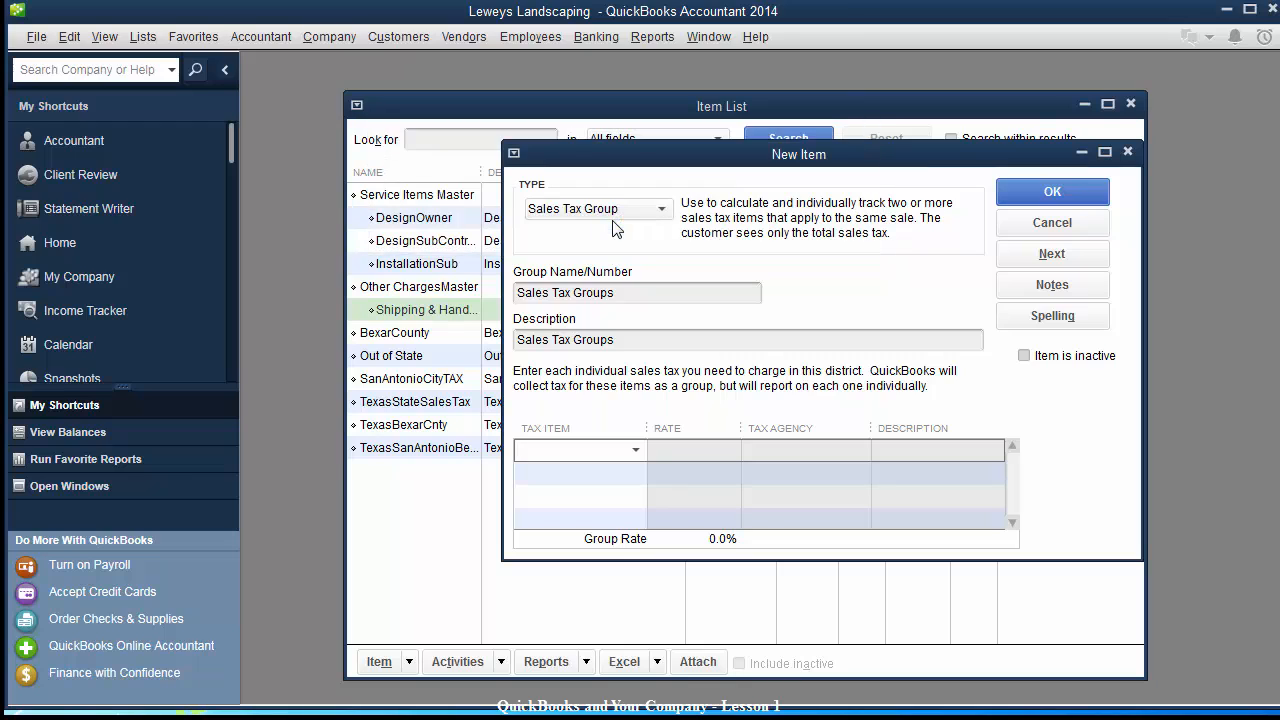
click(636, 451)
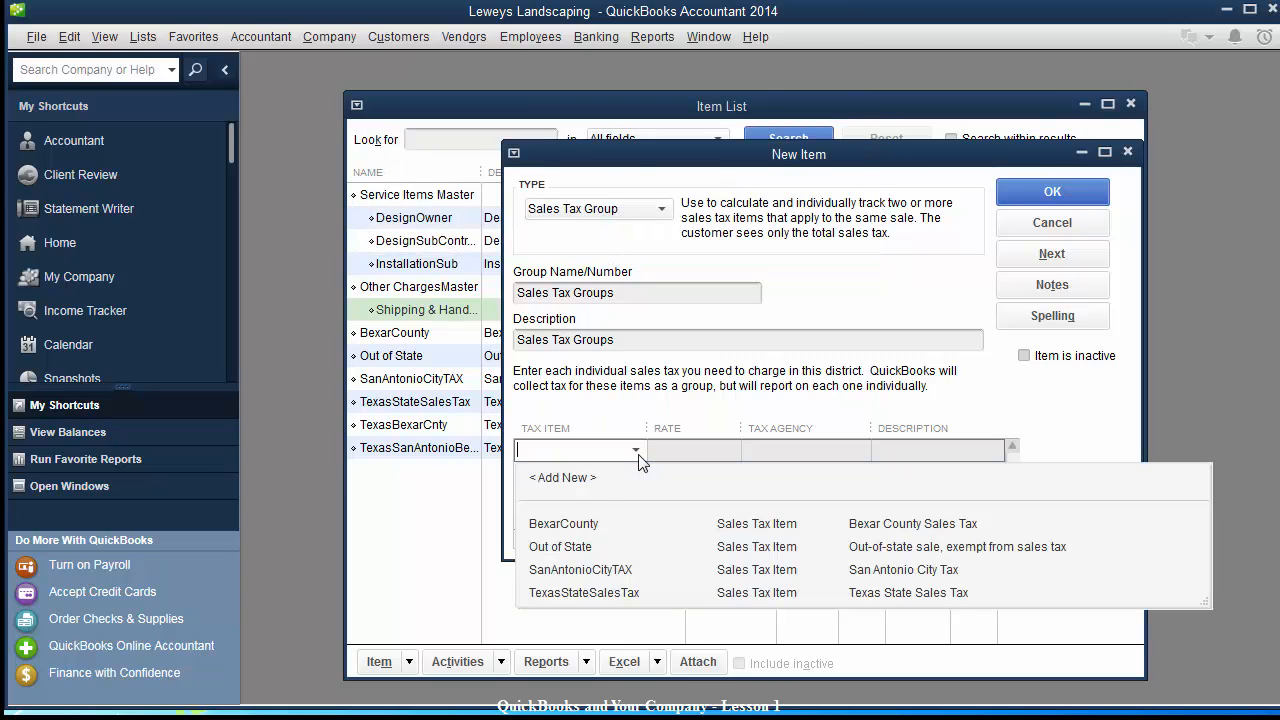
click(1052, 223)
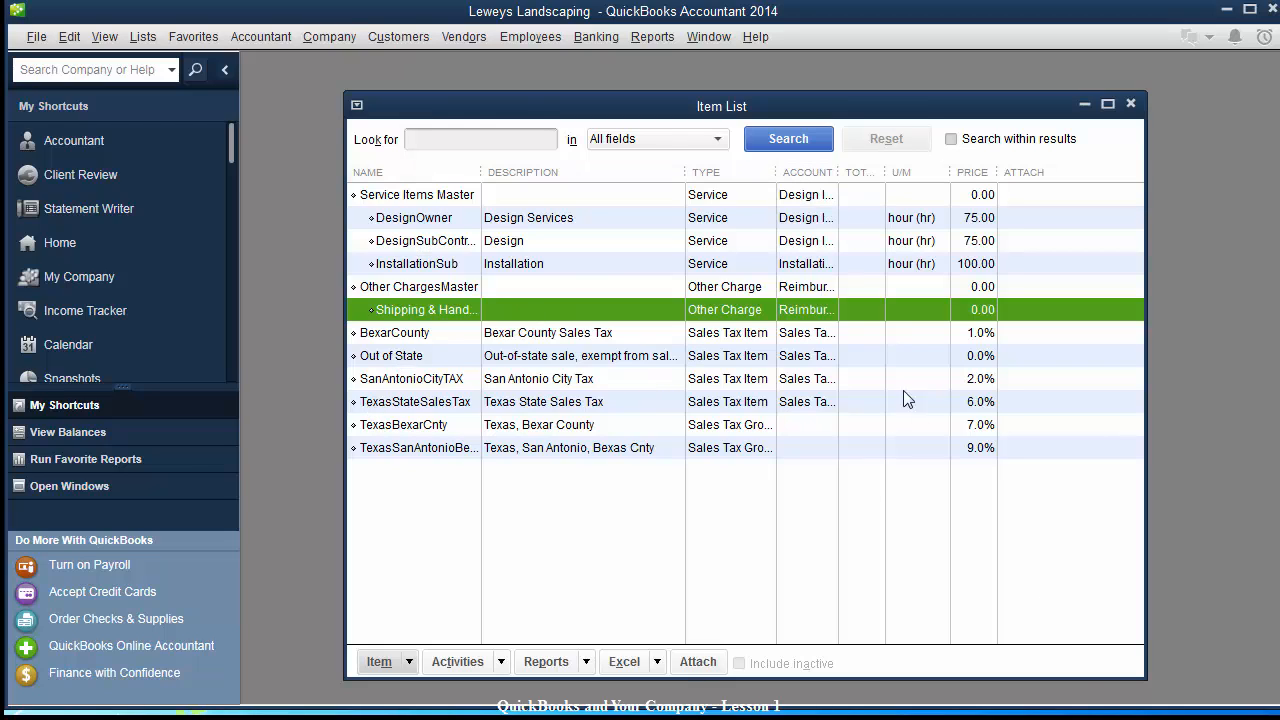
Widen the Item List and try sorting by each column, finishing sorted by Type.
drag(1145, 675, 1228, 677)
click(797, 178)
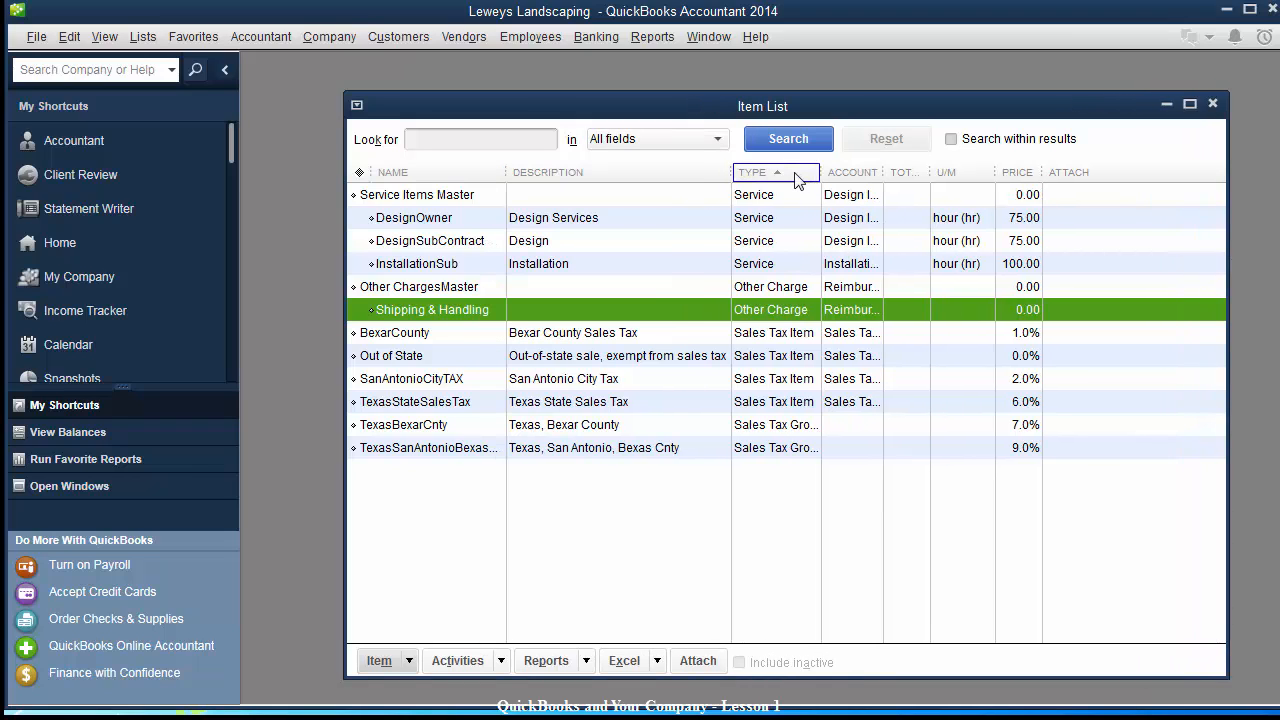
click(610, 175)
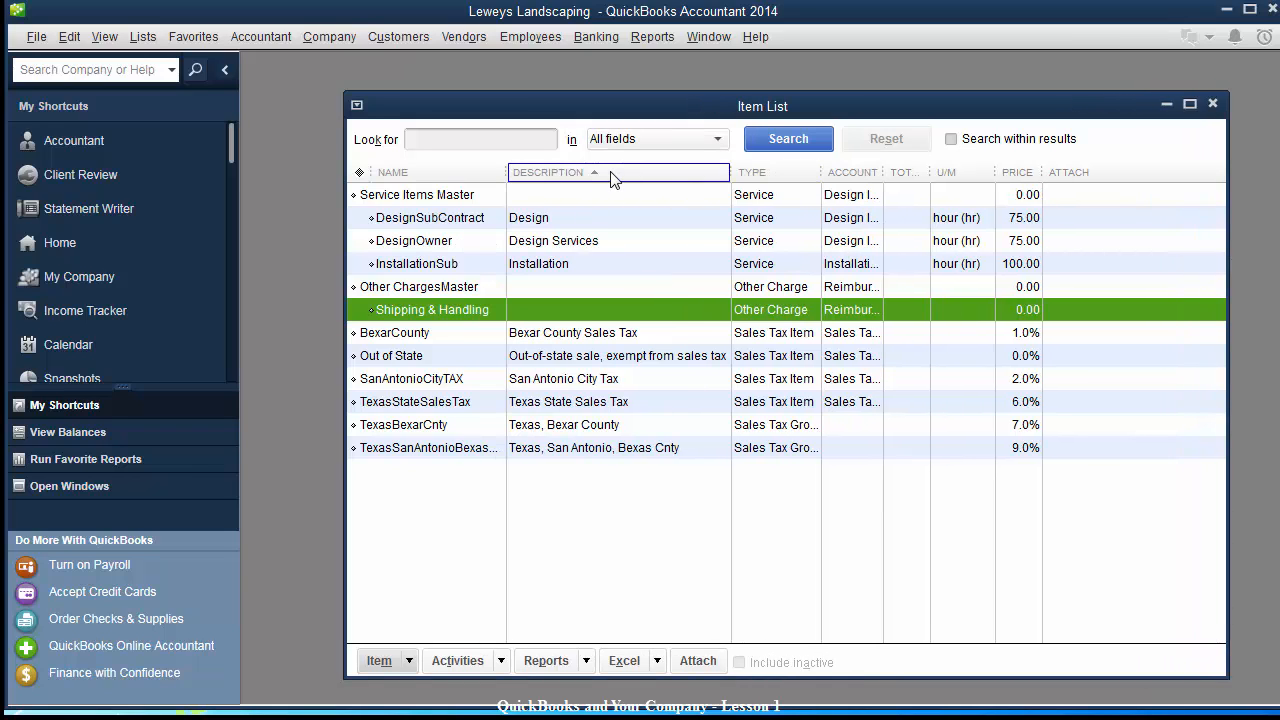
click(452, 179)
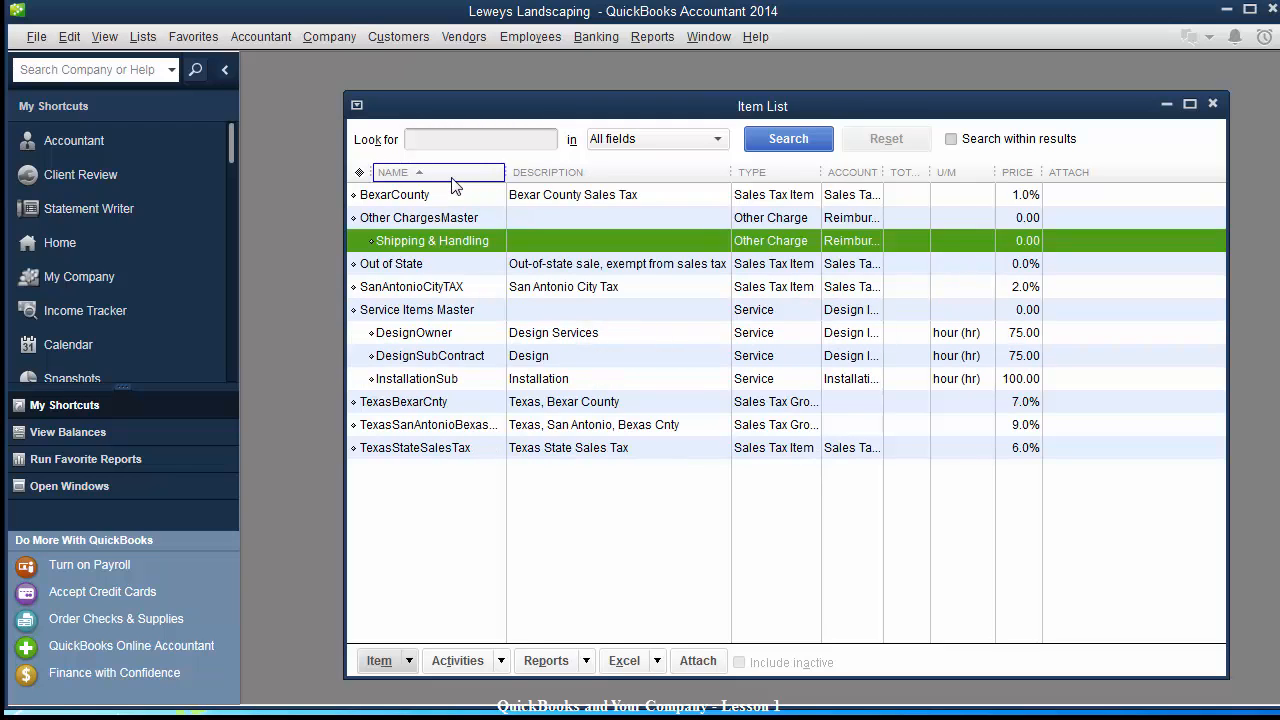
click(862, 177)
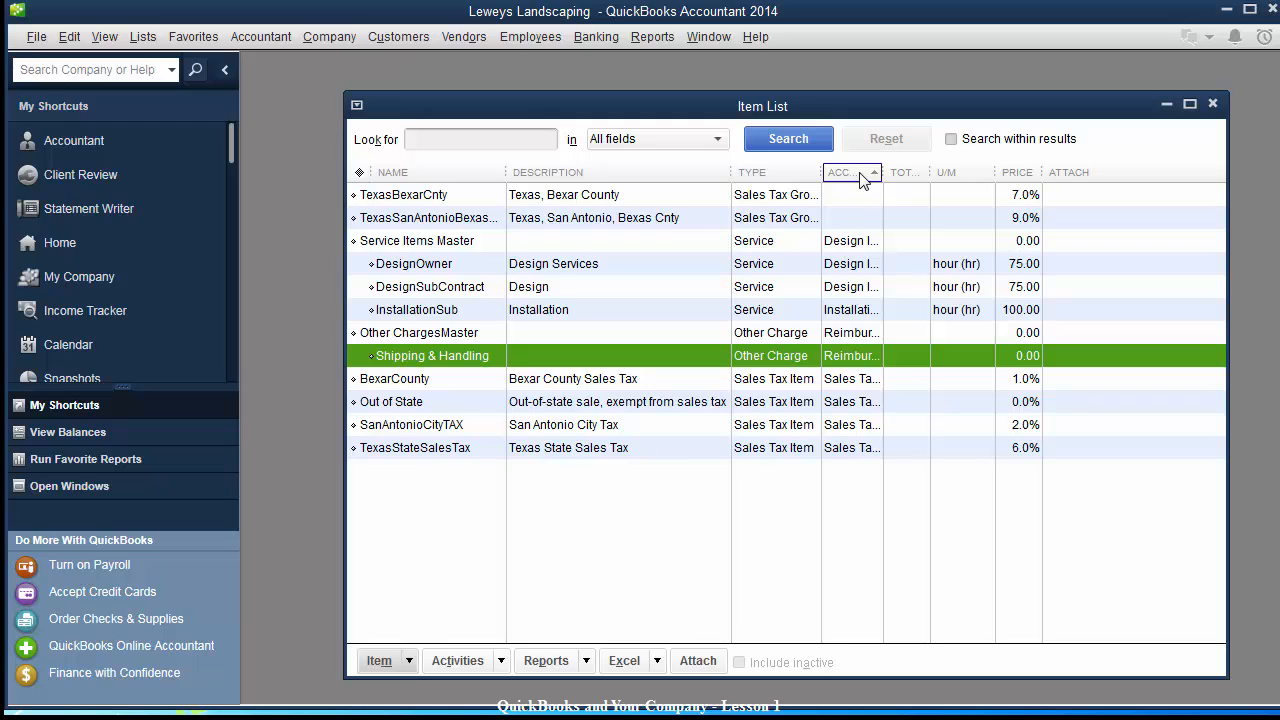
click(1030, 177)
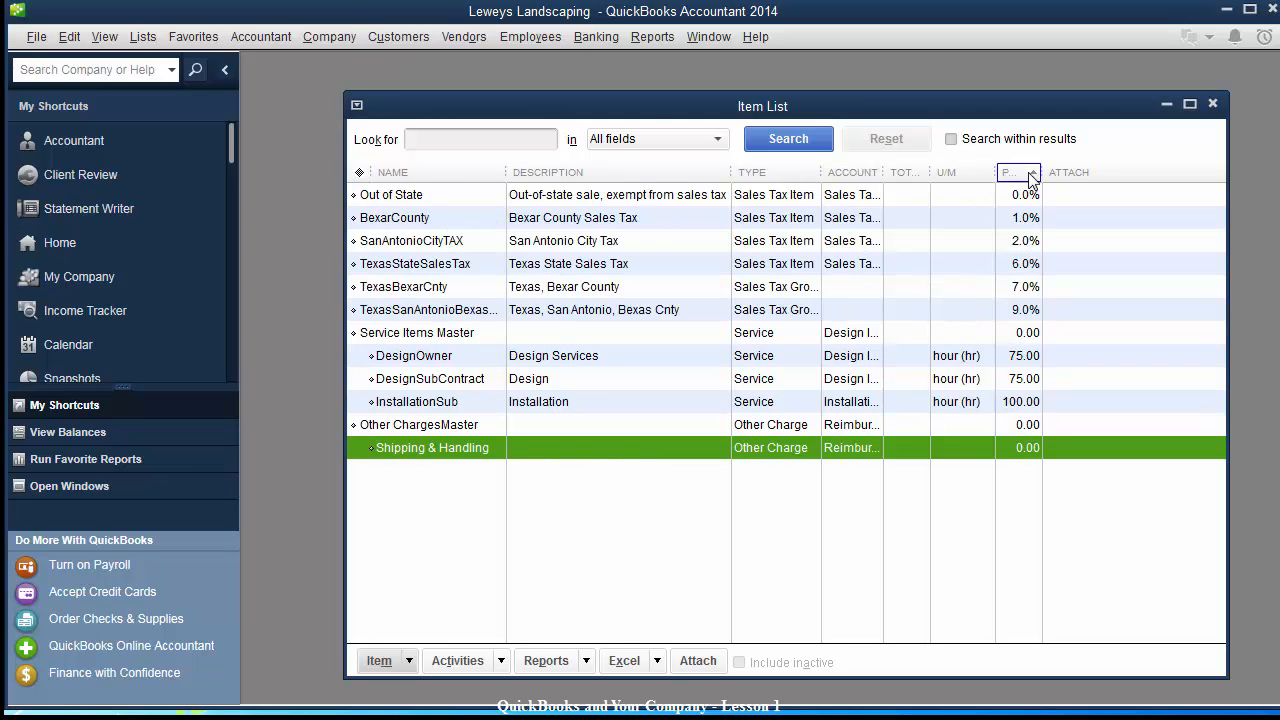
click(777, 175)
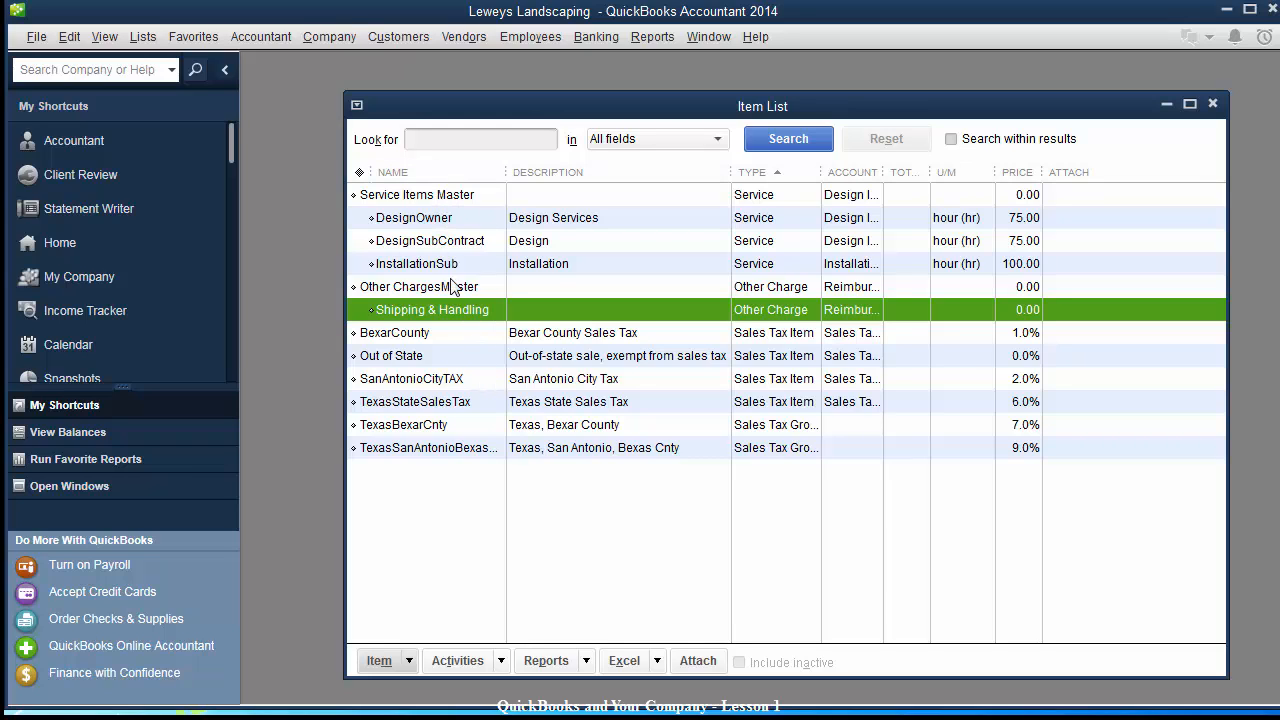
drag(614, 108, 590, 106)
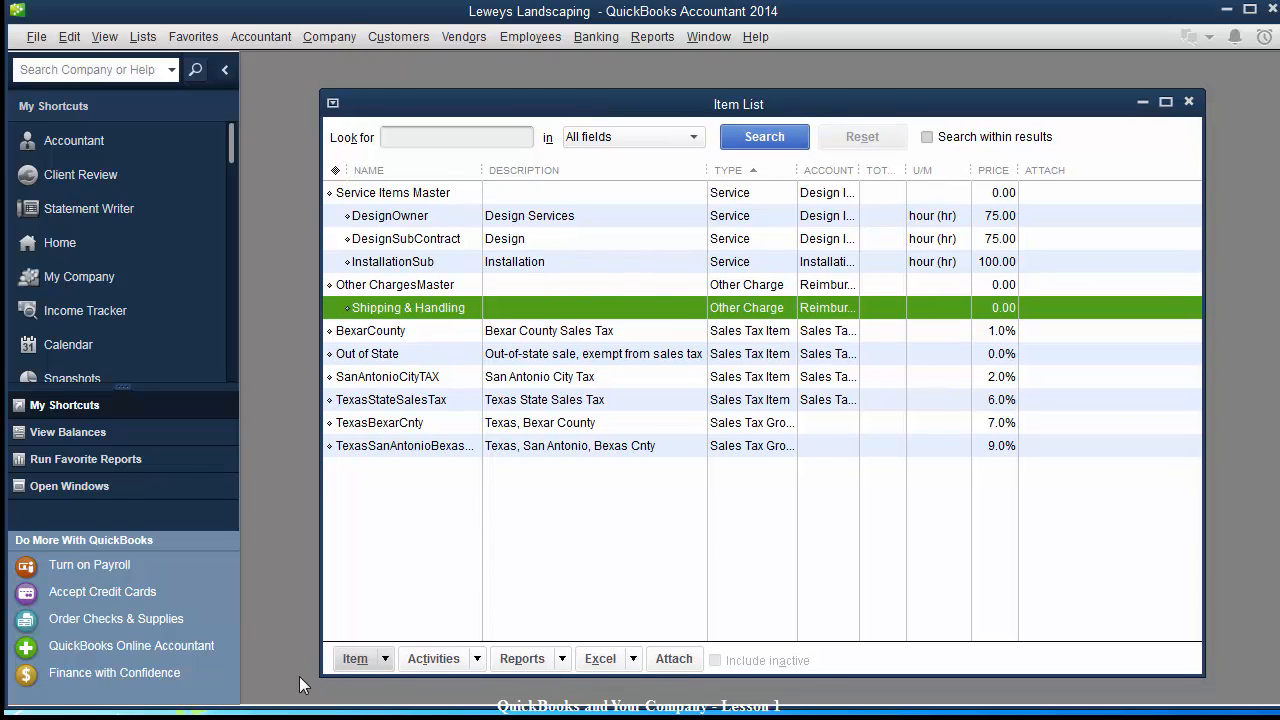
Close the Item List and open a blank Write Checks form for Wells Fargo - Operating.
click(1189, 102)
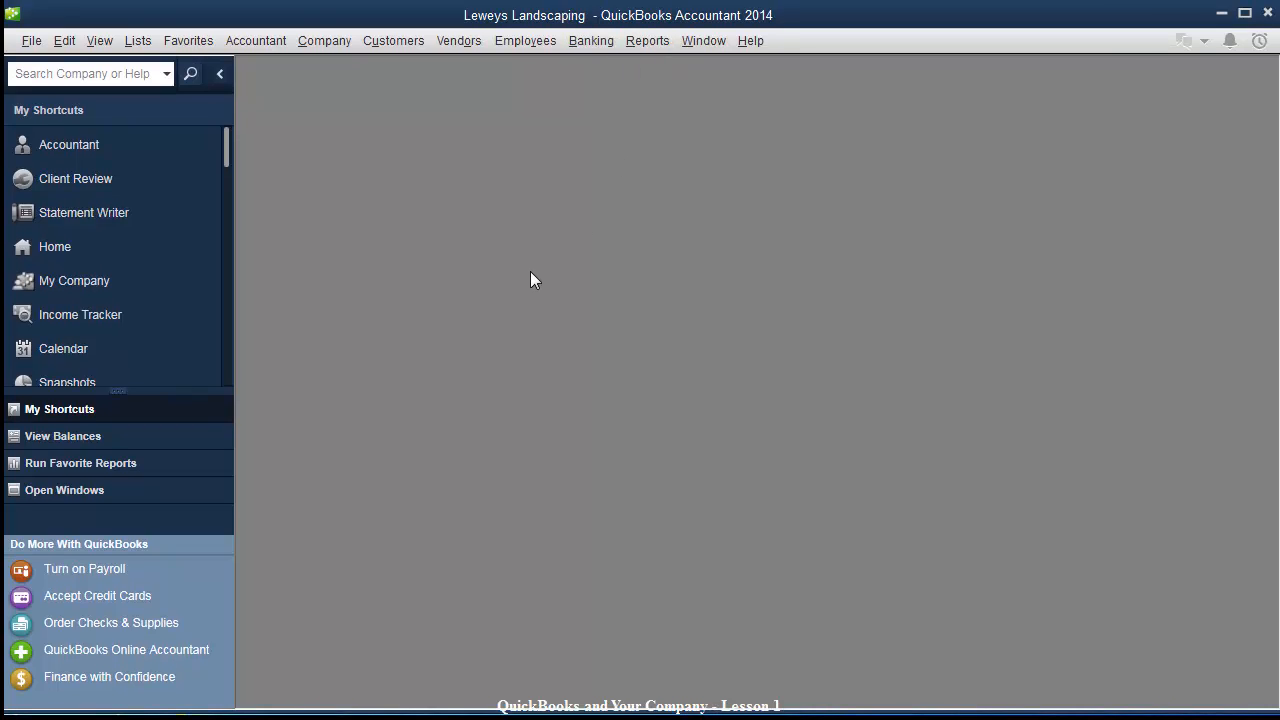
click(599, 41)
click(598, 66)
drag(597, 75, 572, 84)
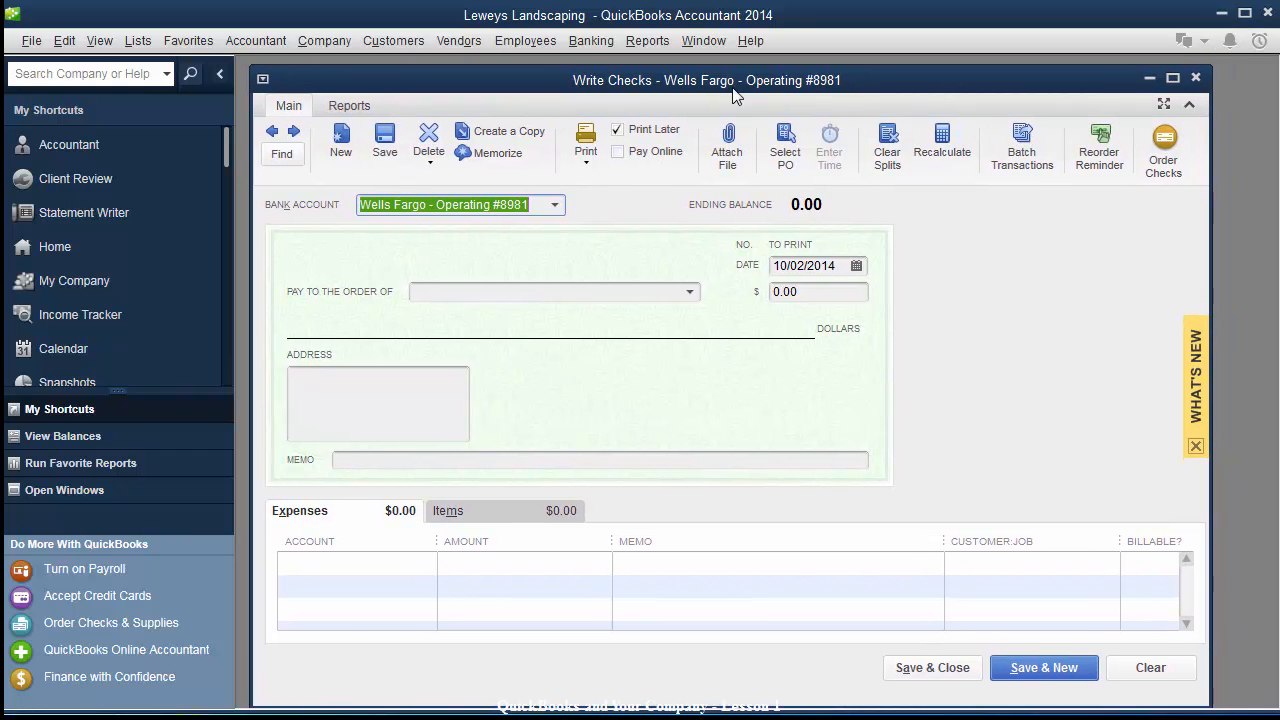
drag(738, 89, 745, 87)
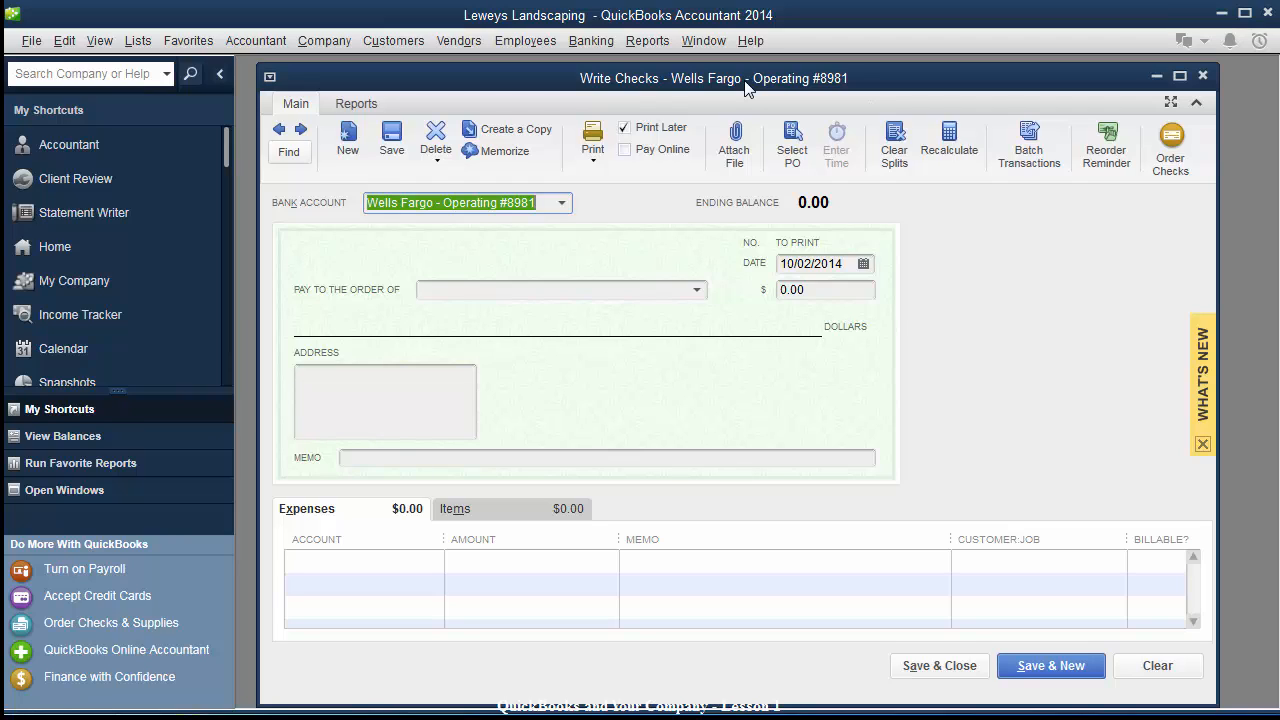
click(591, 40)
Quick Add Home Depot as a vendor and make it the check's payee.
click(542, 81)
click(474, 290)
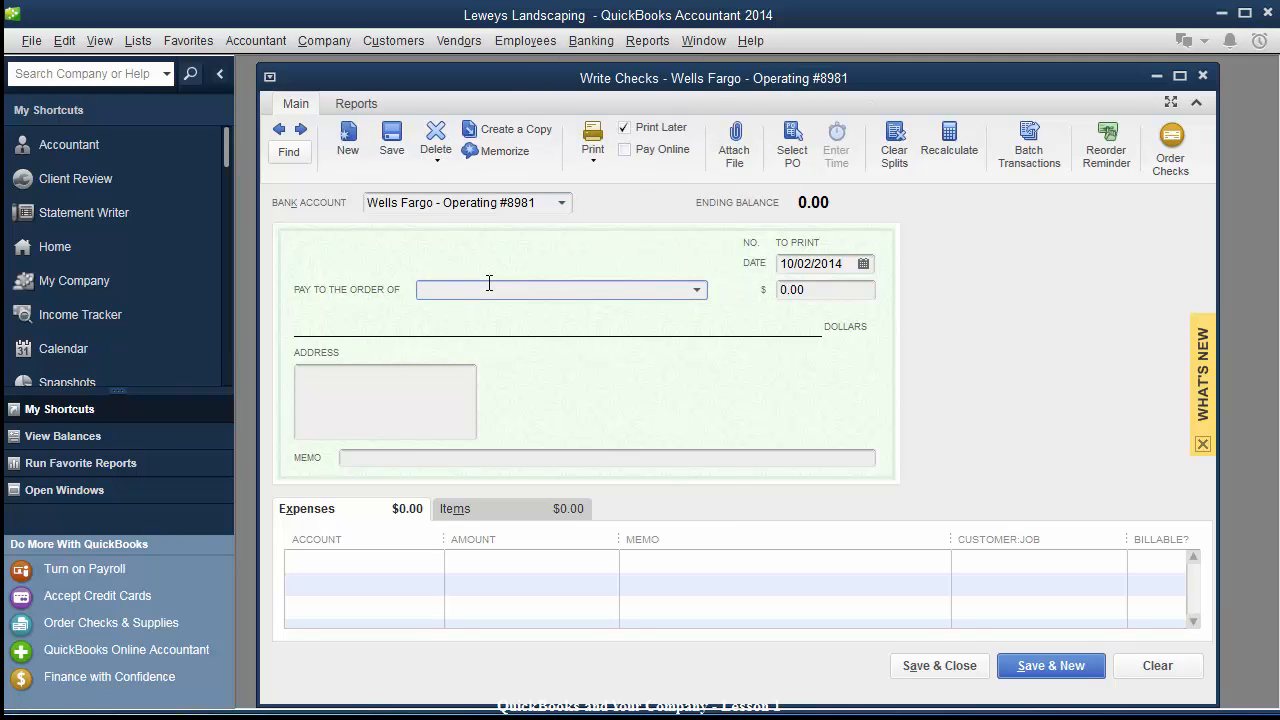
text(Home Depot)
key(Tab)
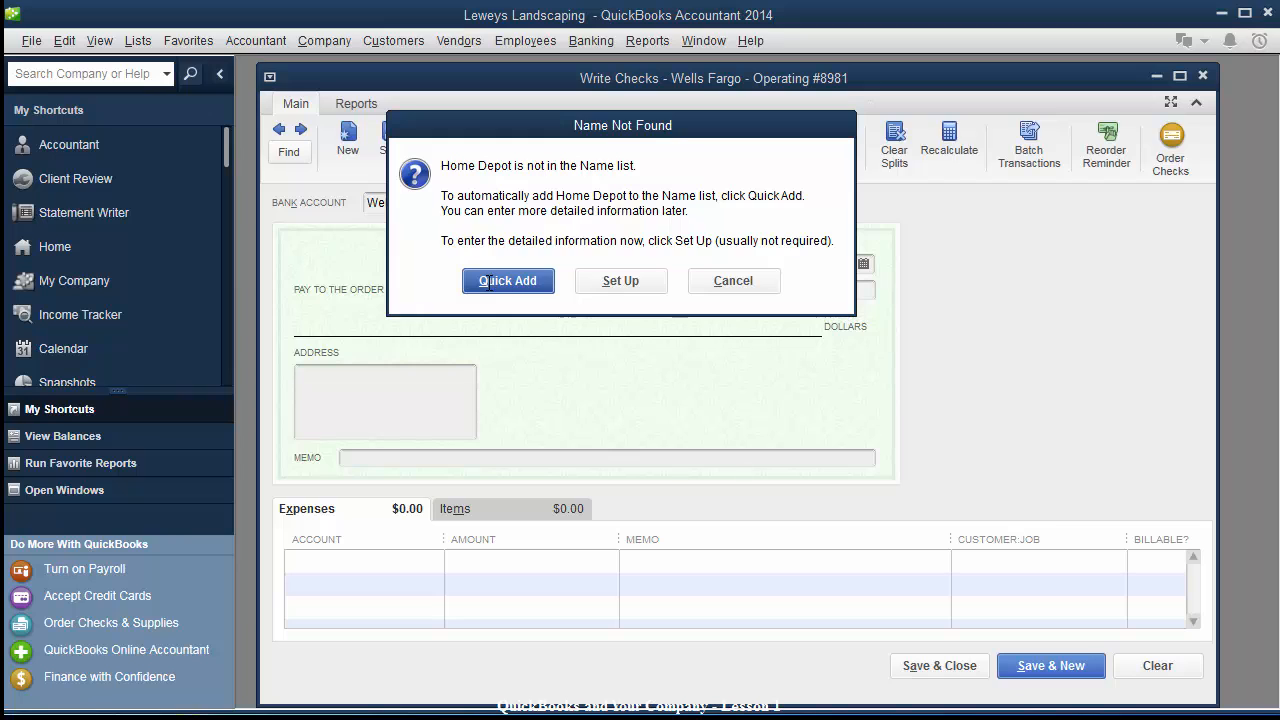
click(489, 282)
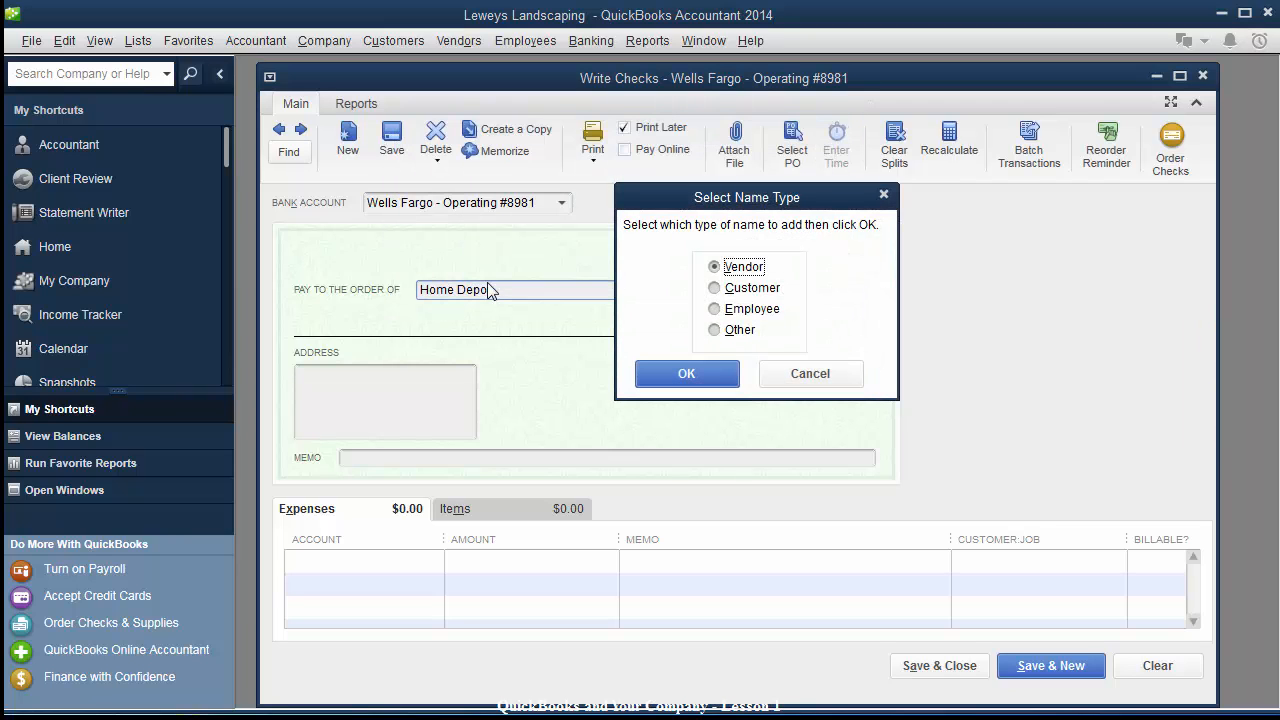
click(686, 374)
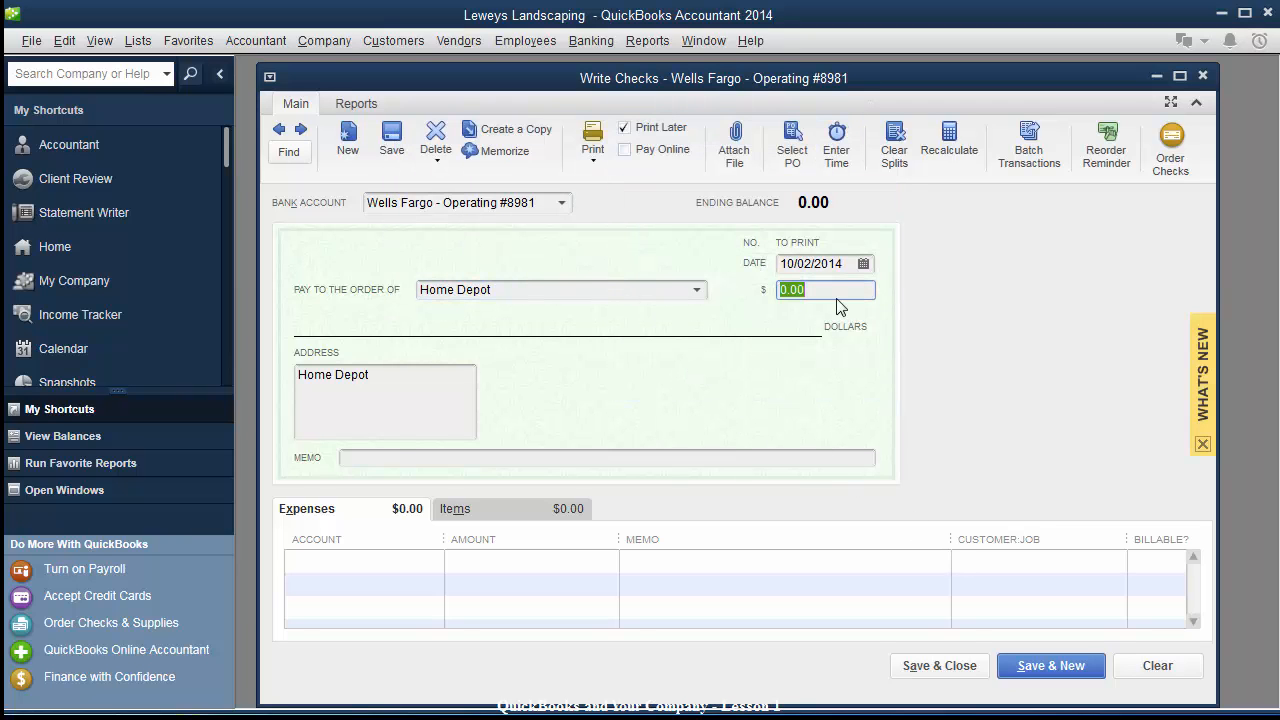
click(391, 376)
click(381, 562)
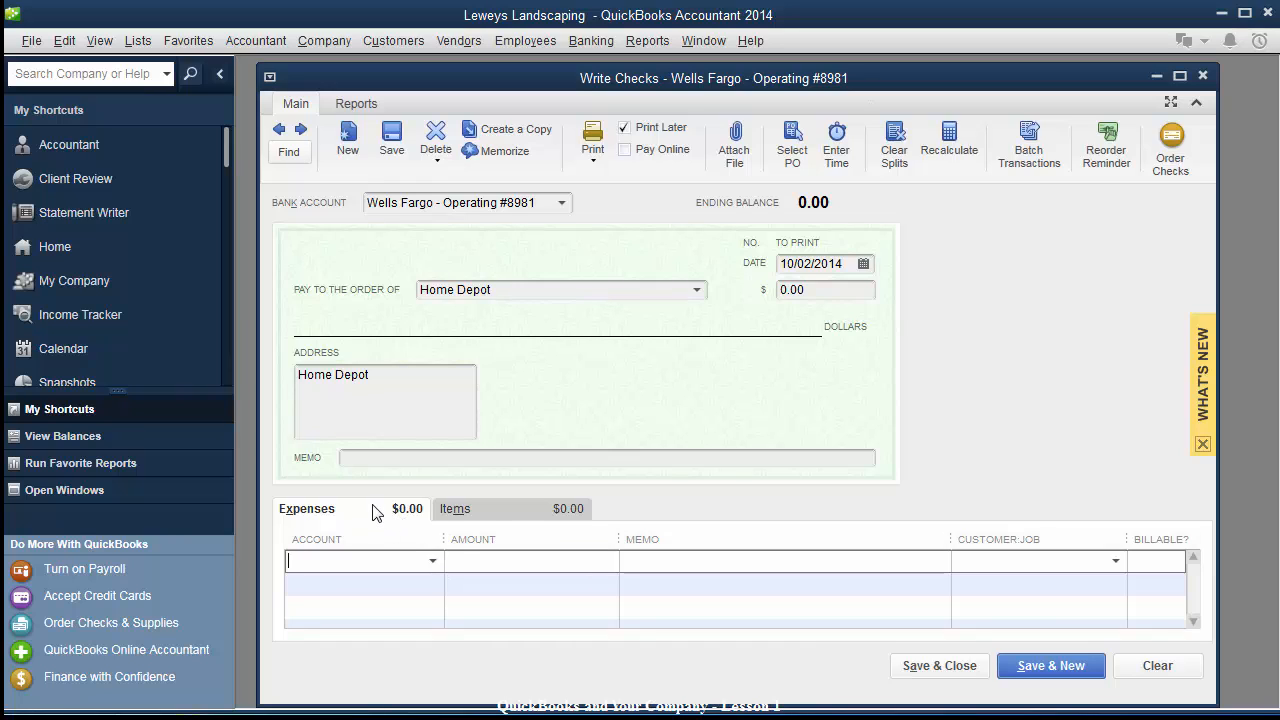
click(491, 508)
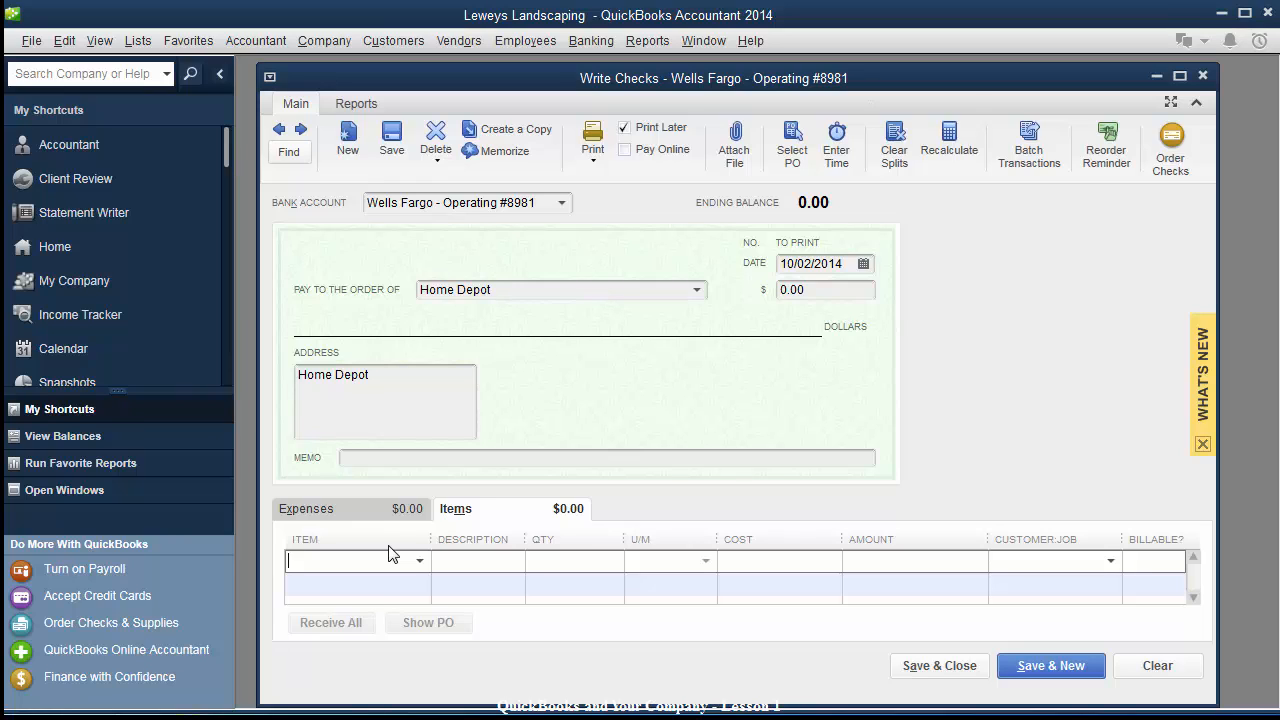
On the Expenses tab, set the first line's account to Materials Costs.
click(374, 509)
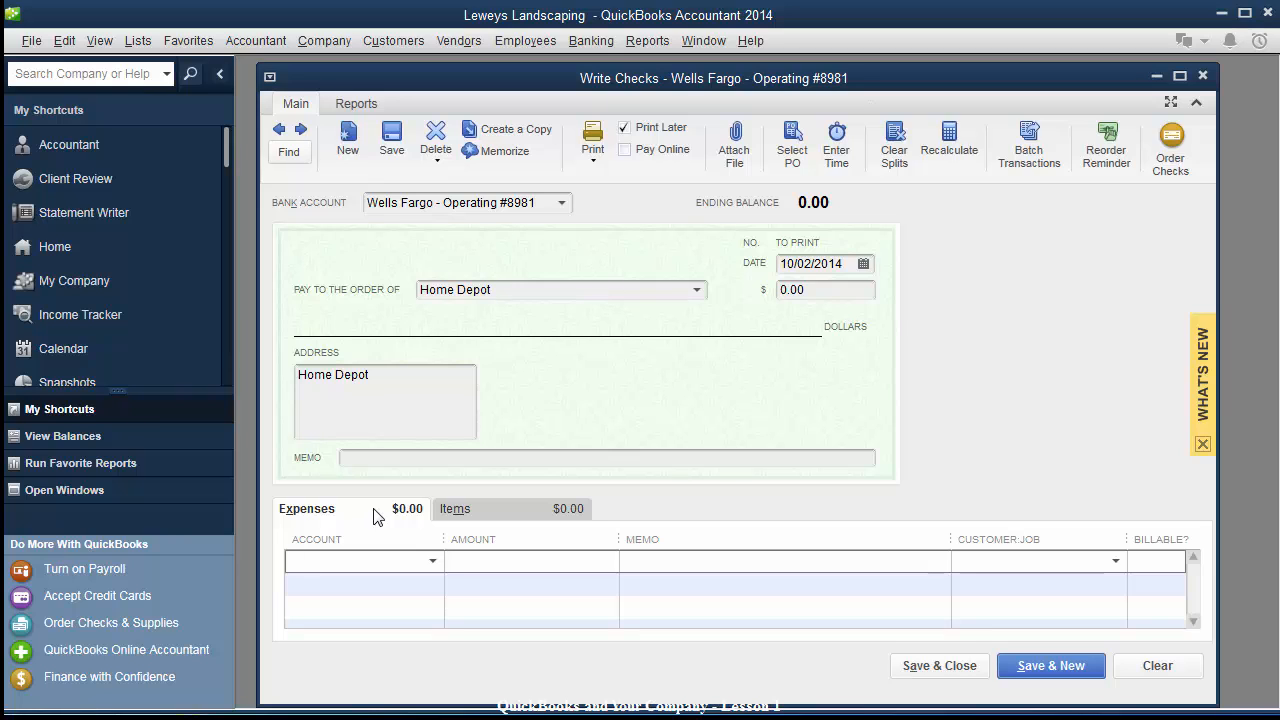
text(Plants)
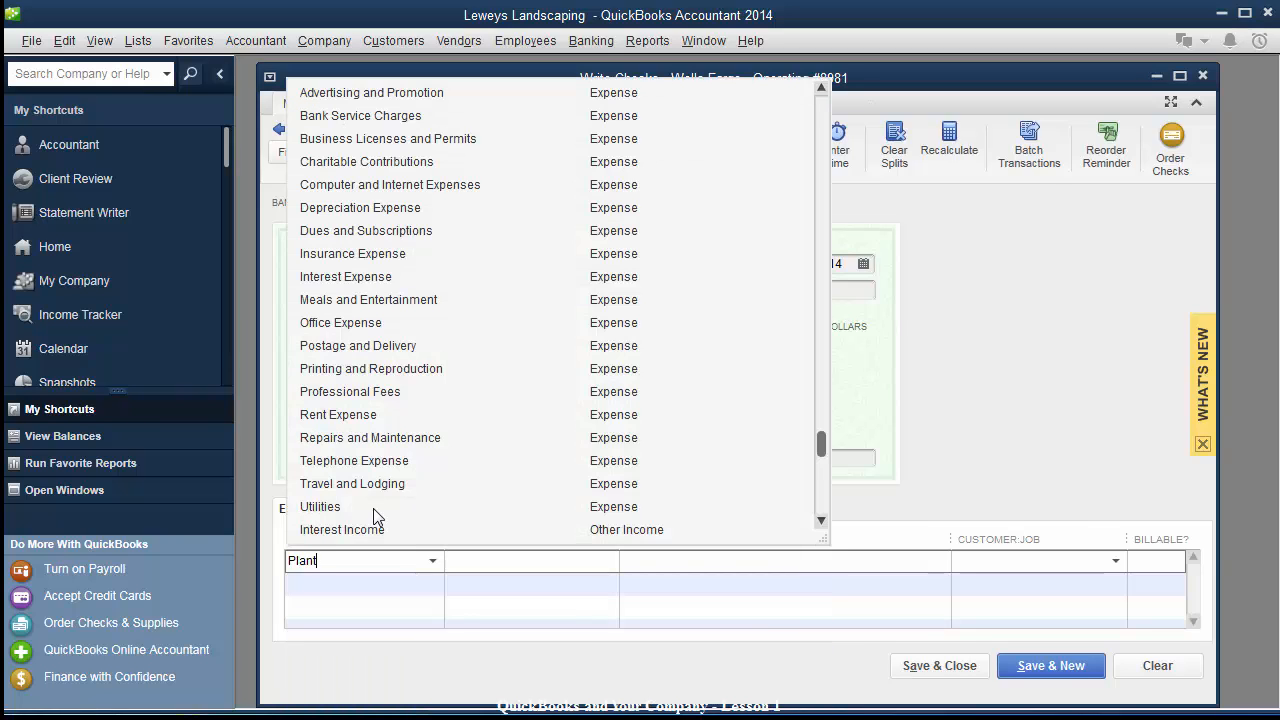
key(BackSpace)
key(BackSpace)
key(BackSpace)
key(BackSpace)
key(BackSpace)
key(BackSpace)
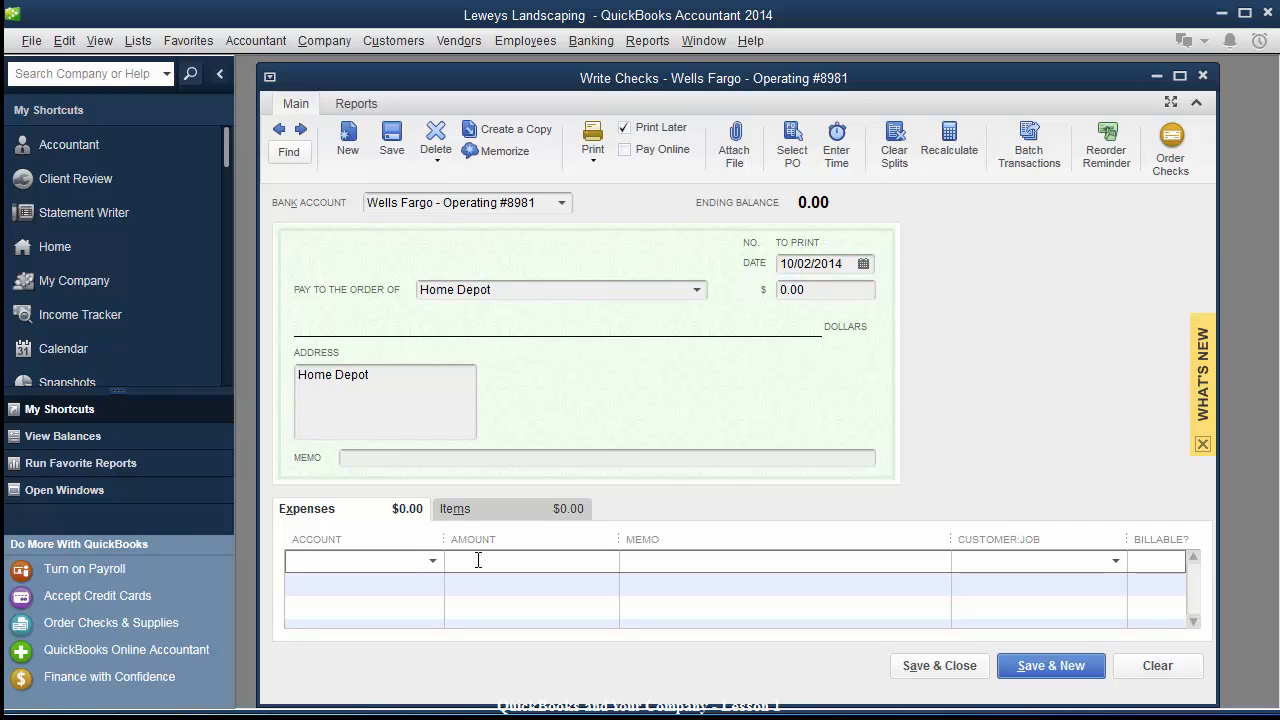
click(431, 562)
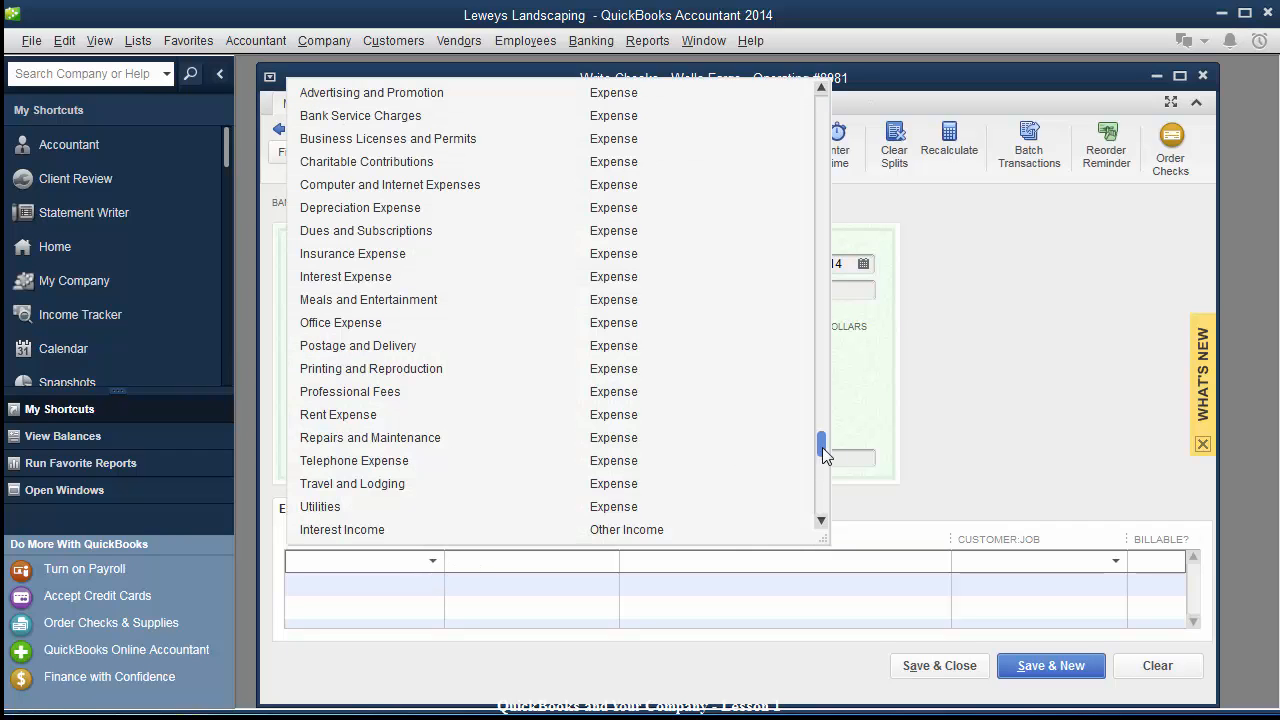
drag(821, 373, 823, 297)
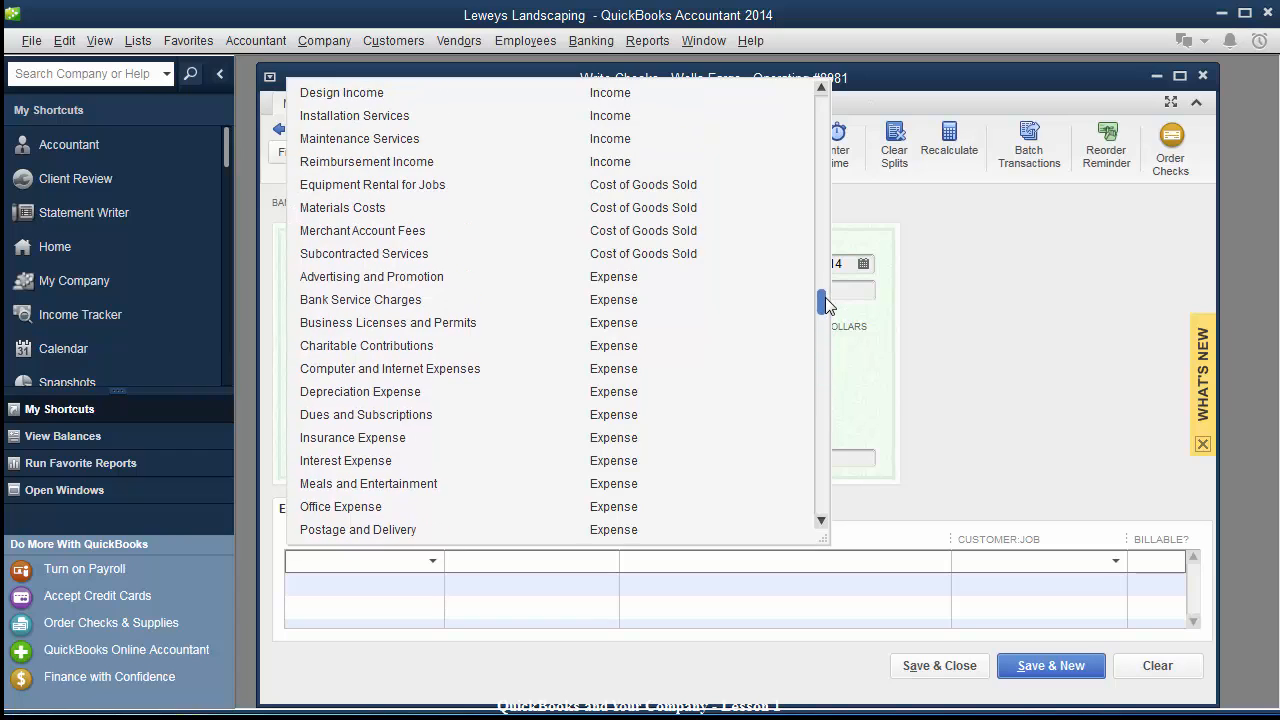
click(312, 209)
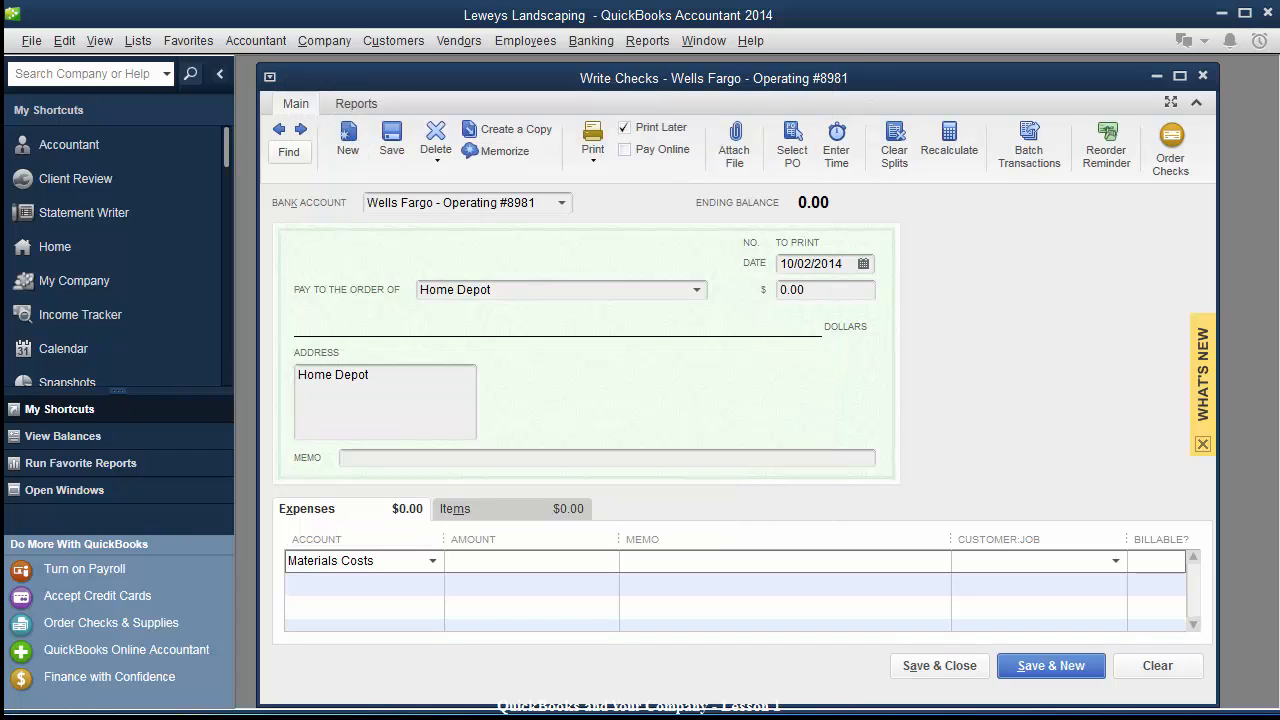
Enter 2000 with memo Materials on the line and assign it to Acme Company.
click(491, 567)
text(2000)
key(Tab)
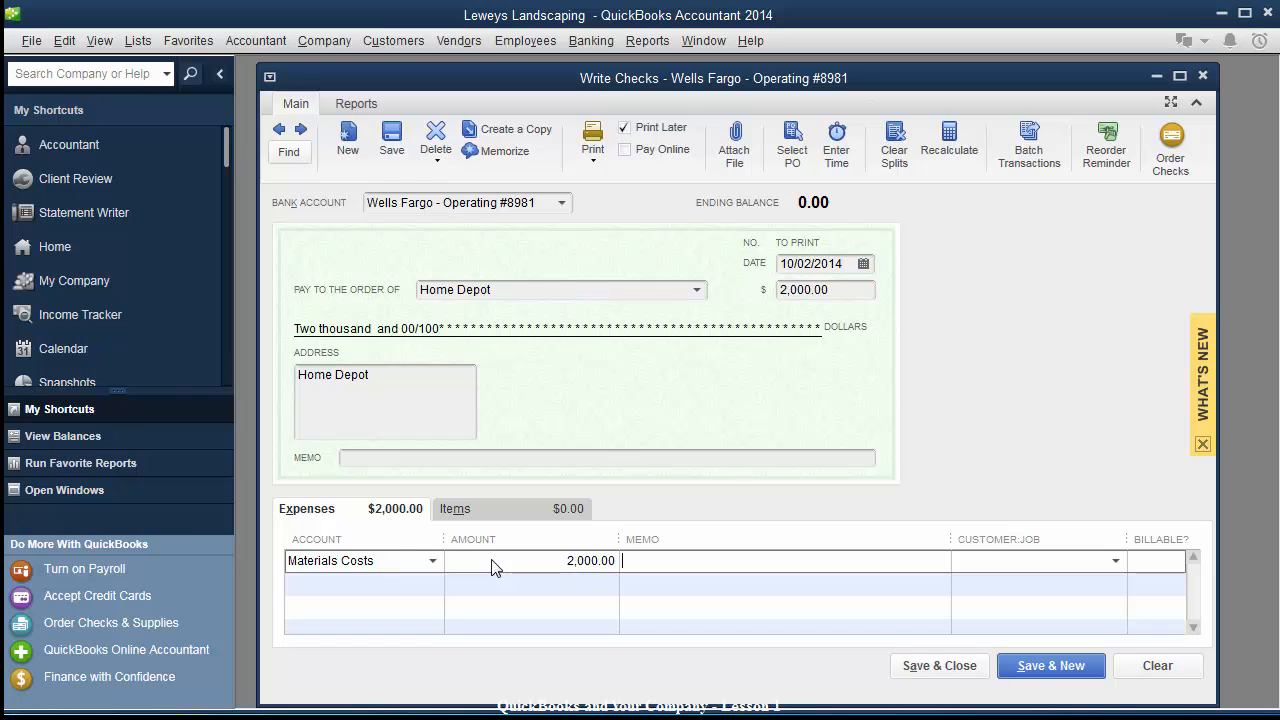
text(Materials)
click(1043, 575)
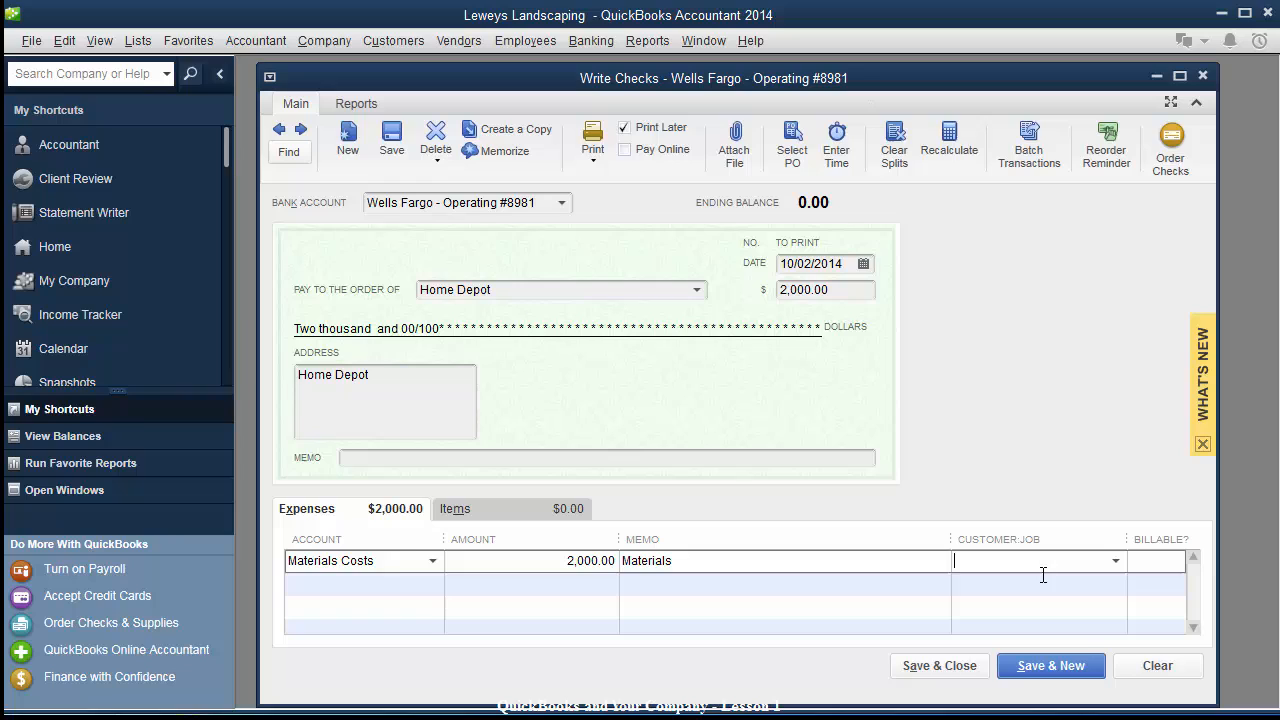
click(1116, 562)
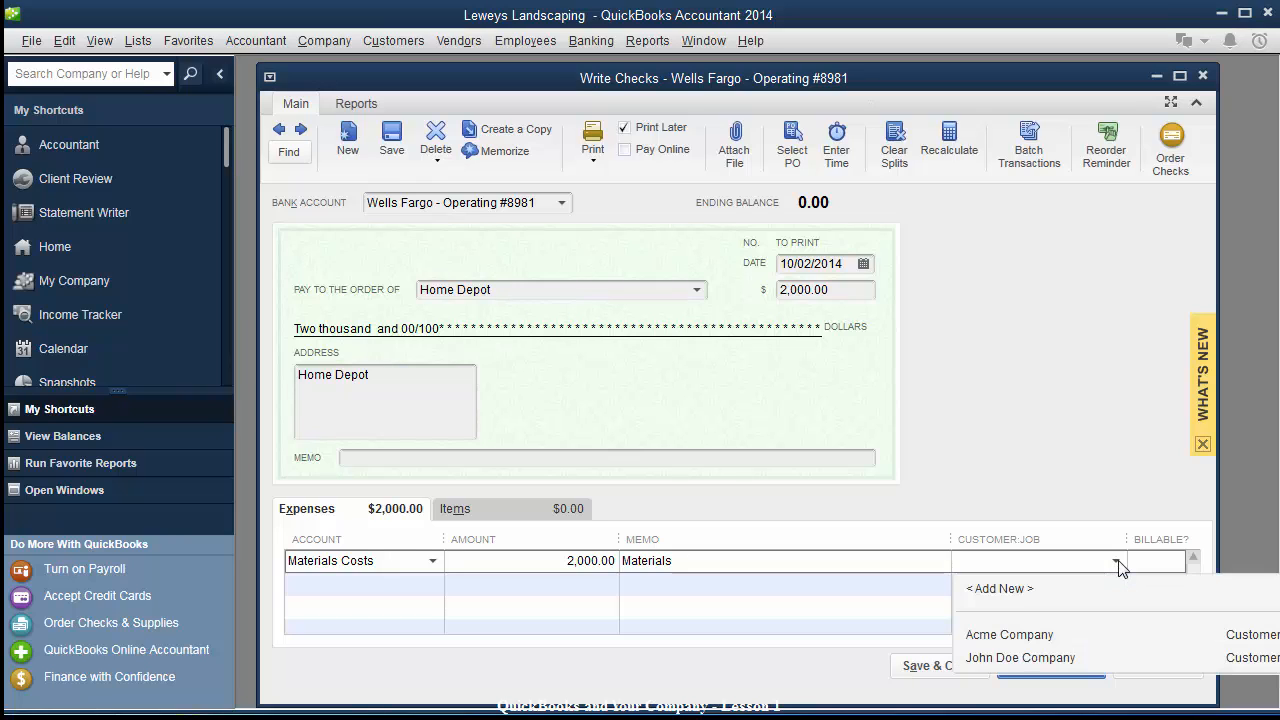
click(985, 636)
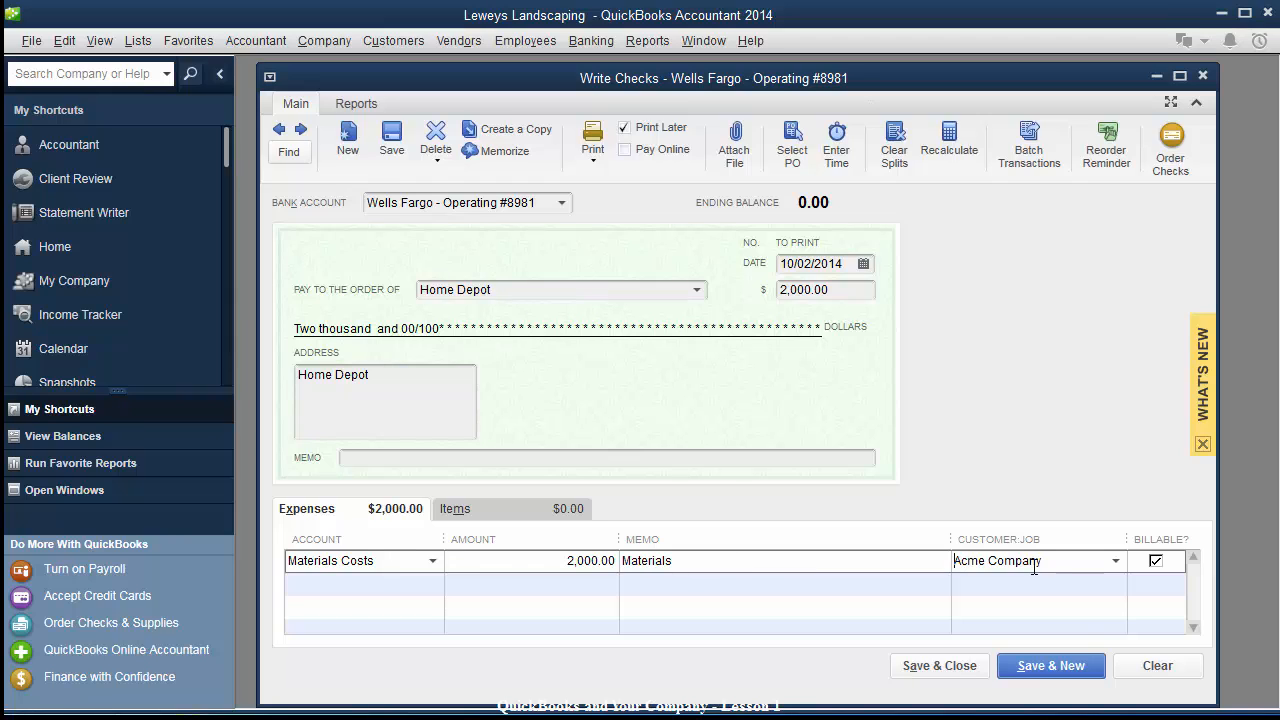
click(507, 561)
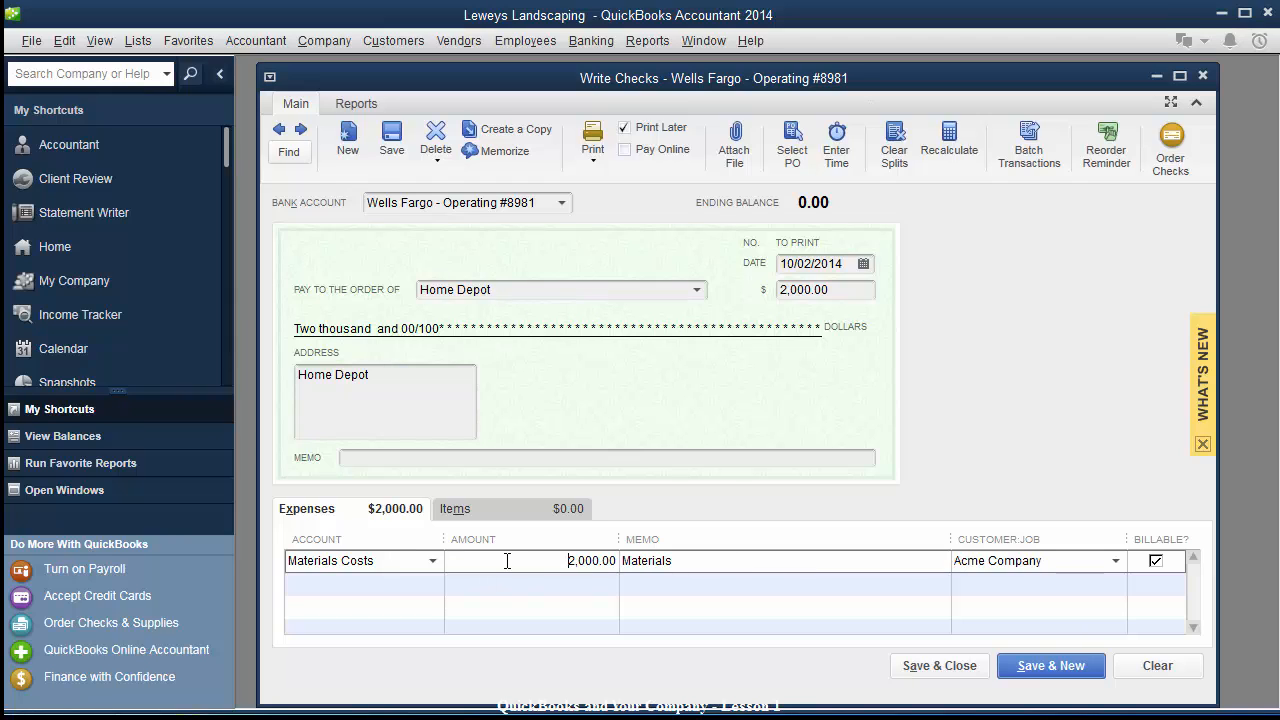
click(768, 561)
click(751, 567)
Make check 1000 to Home Depot not billable and not queued for printing, then save and close it.
click(1158, 560)
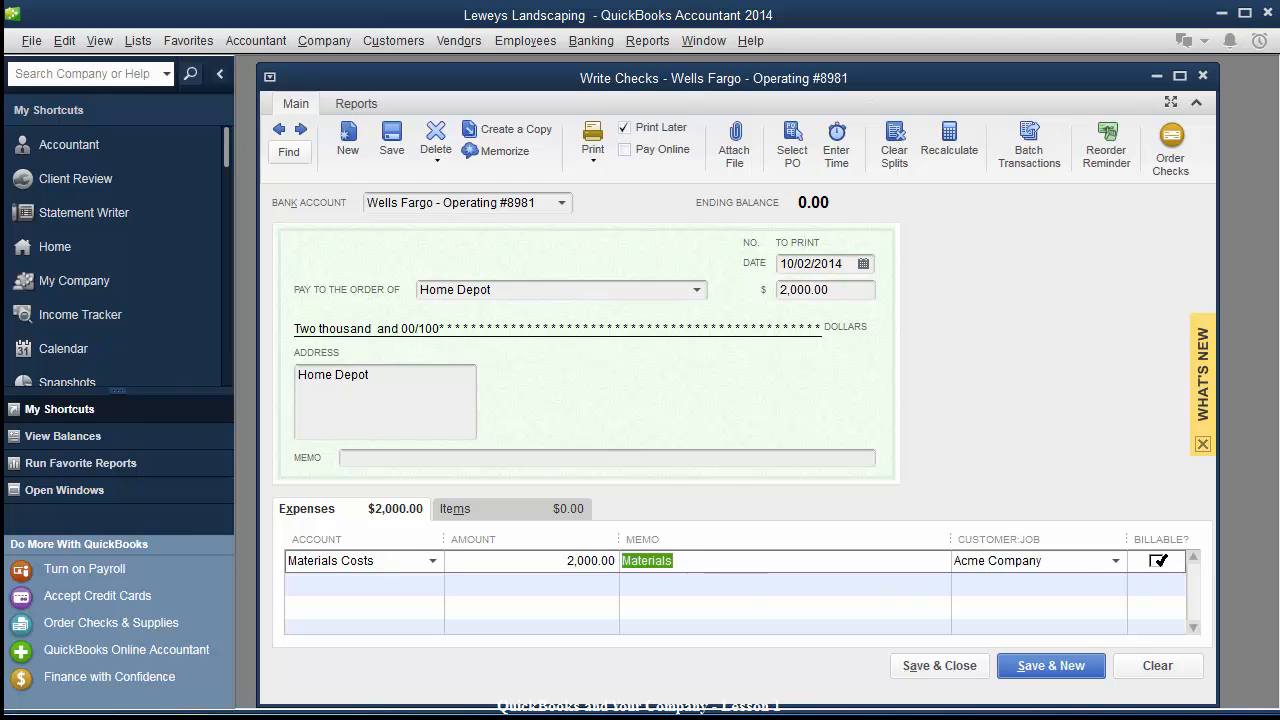
click(1051, 560)
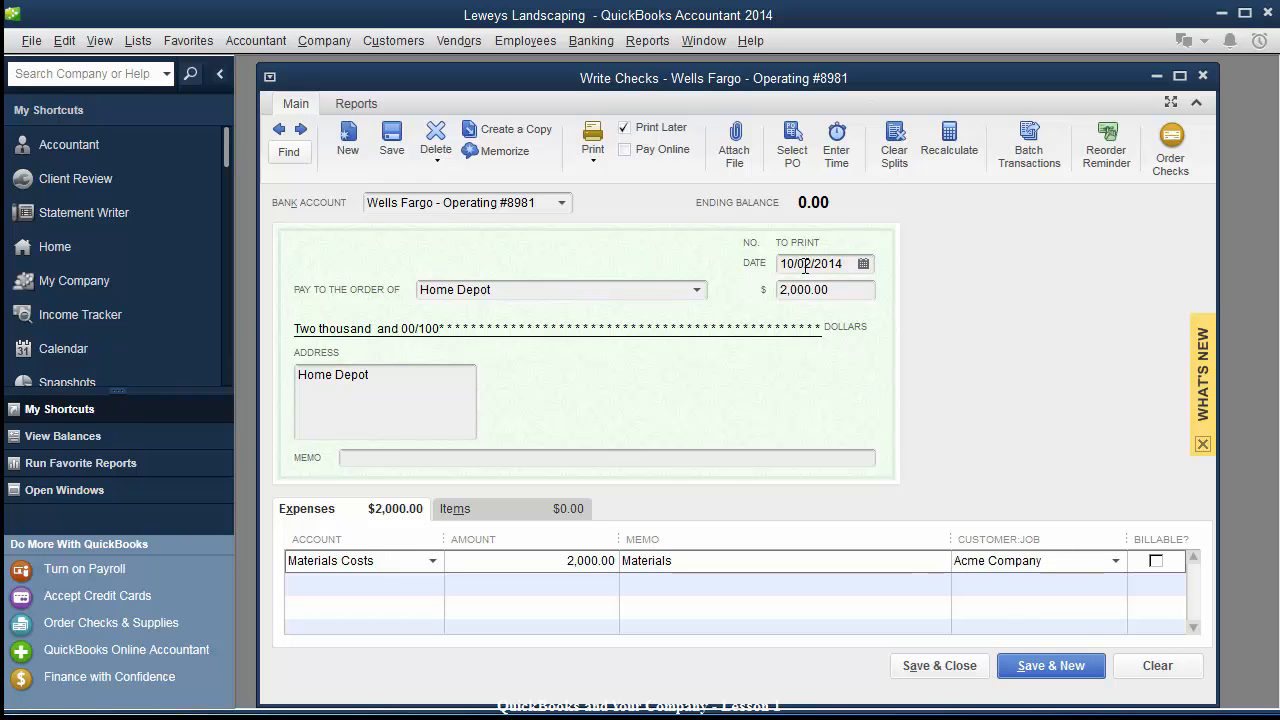
click(625, 128)
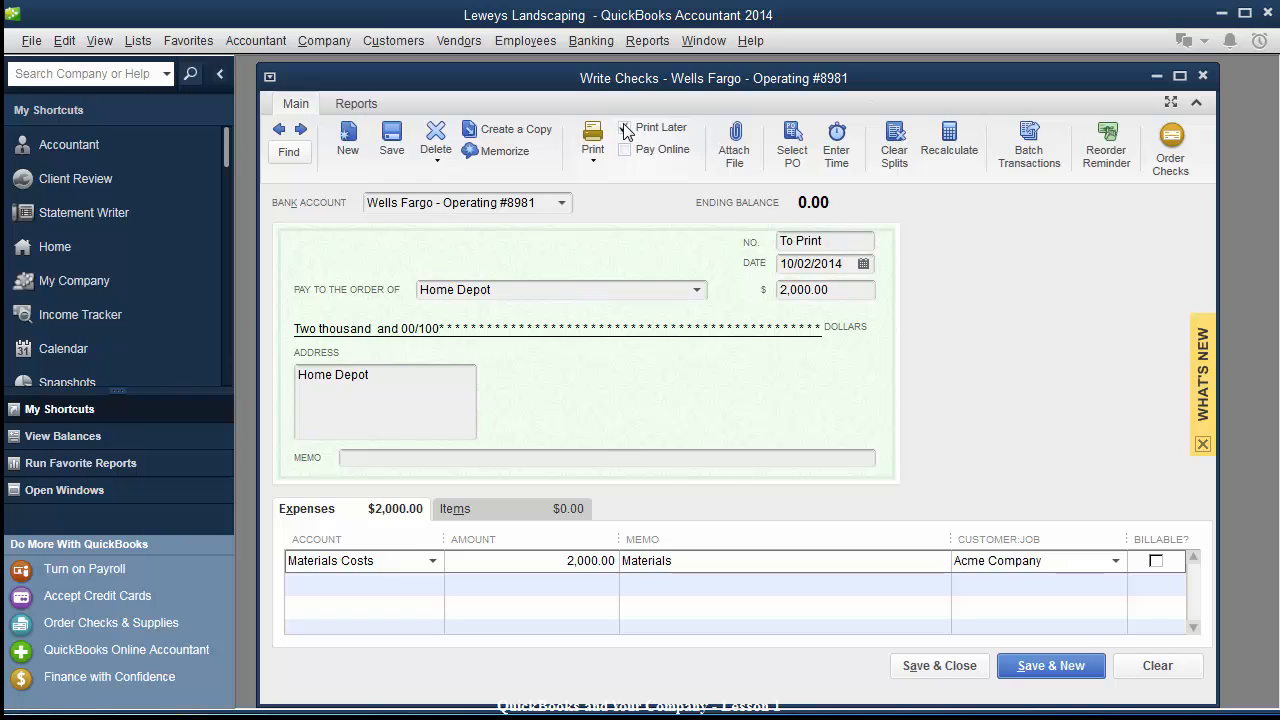
drag(836, 240, 655, 254)
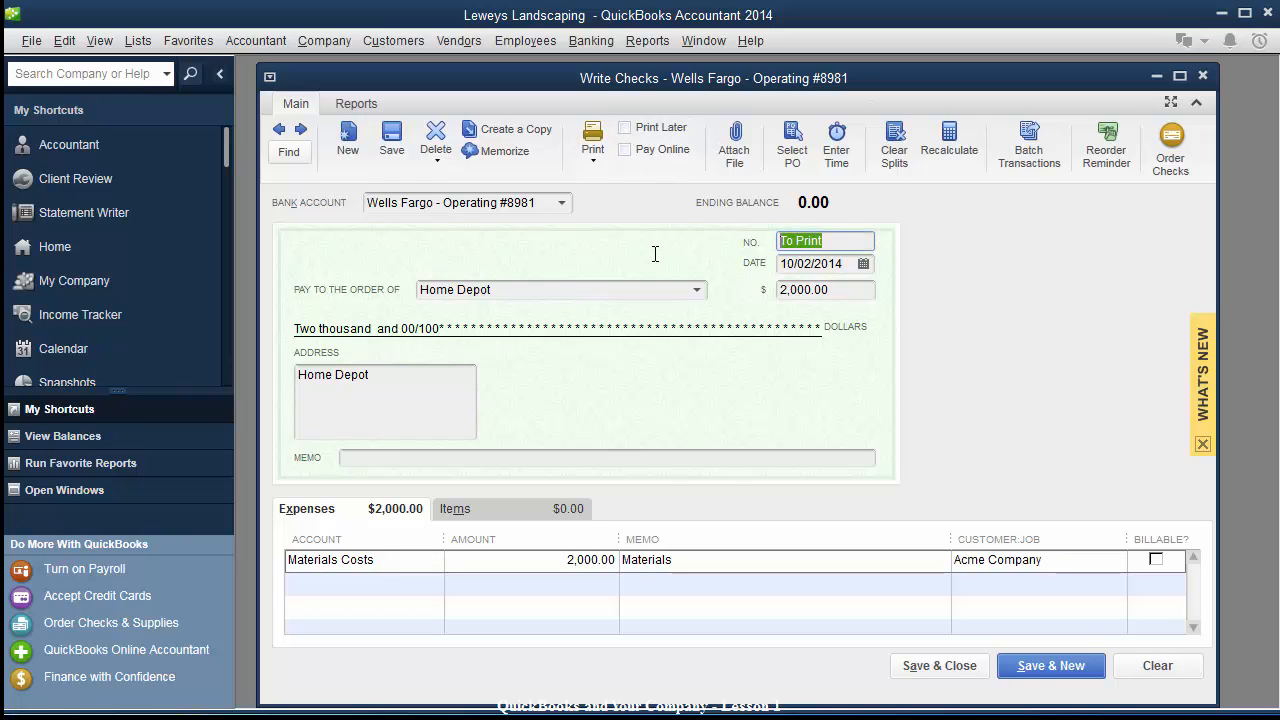
text(1000)
key(Tab)
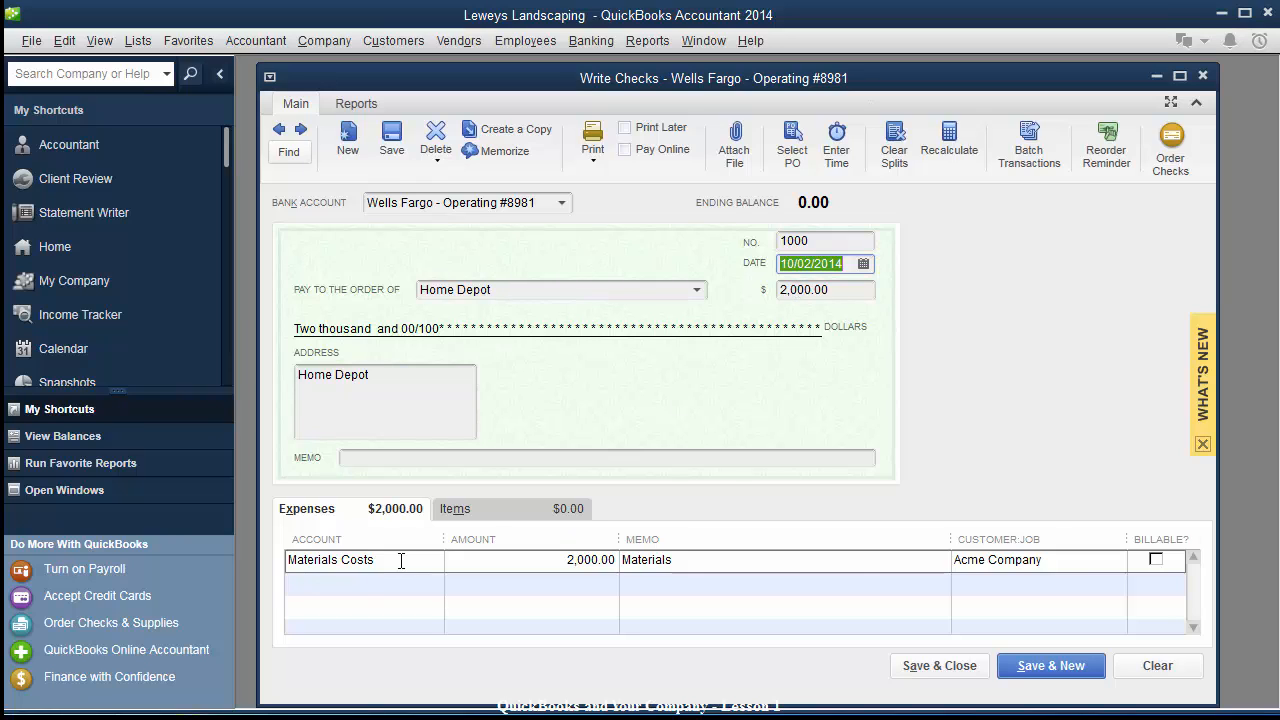
click(1060, 557)
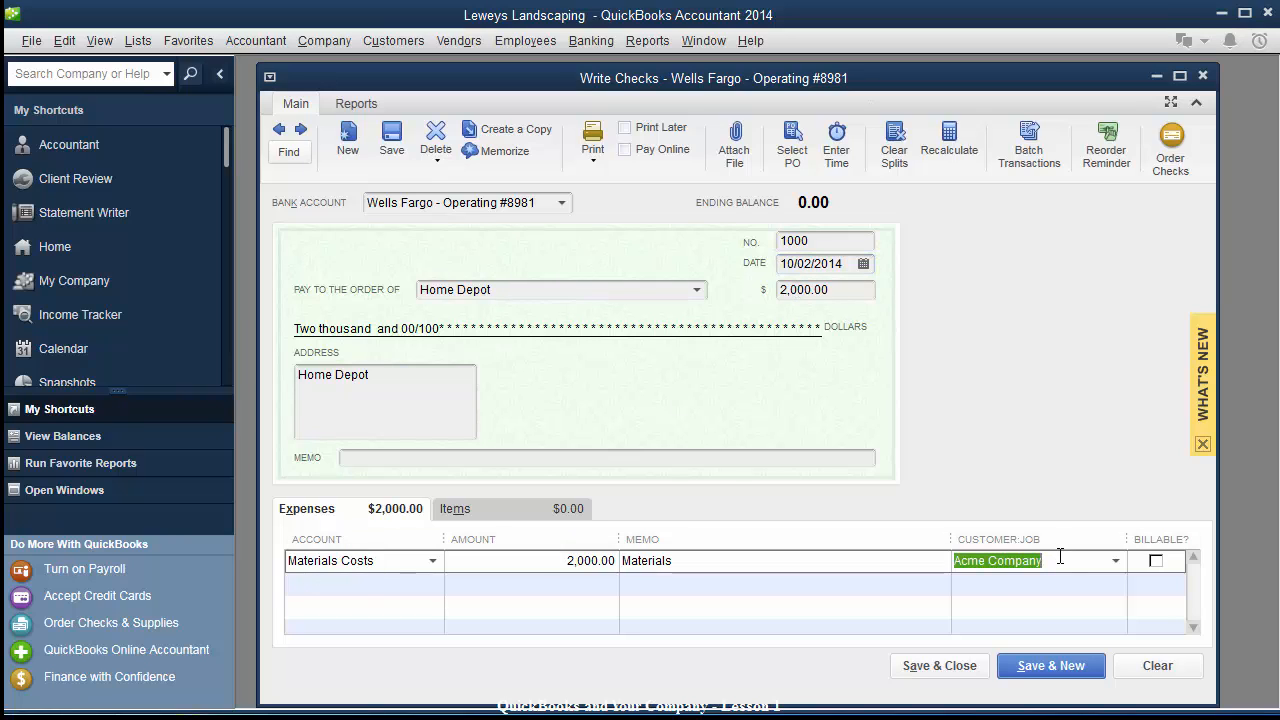
click(914, 666)
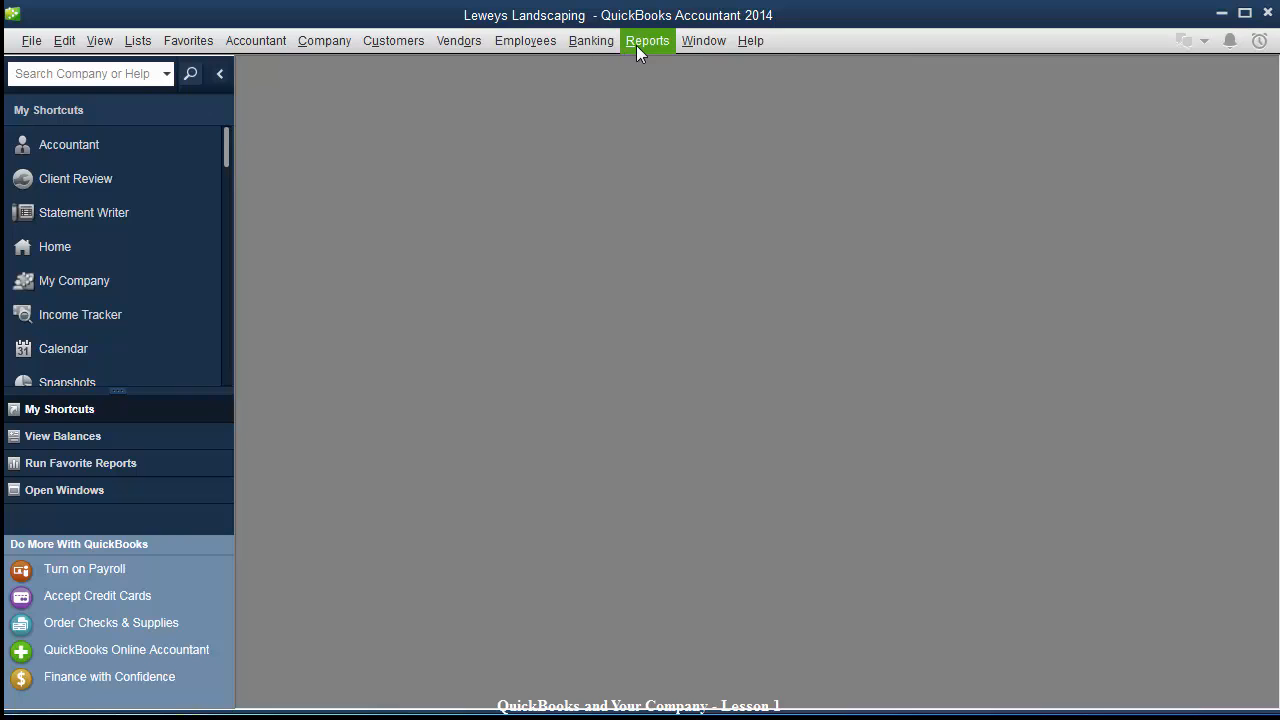
Start a new blank check 1001 via Banking > Write Checks, ready for the payee.
click(572, 46)
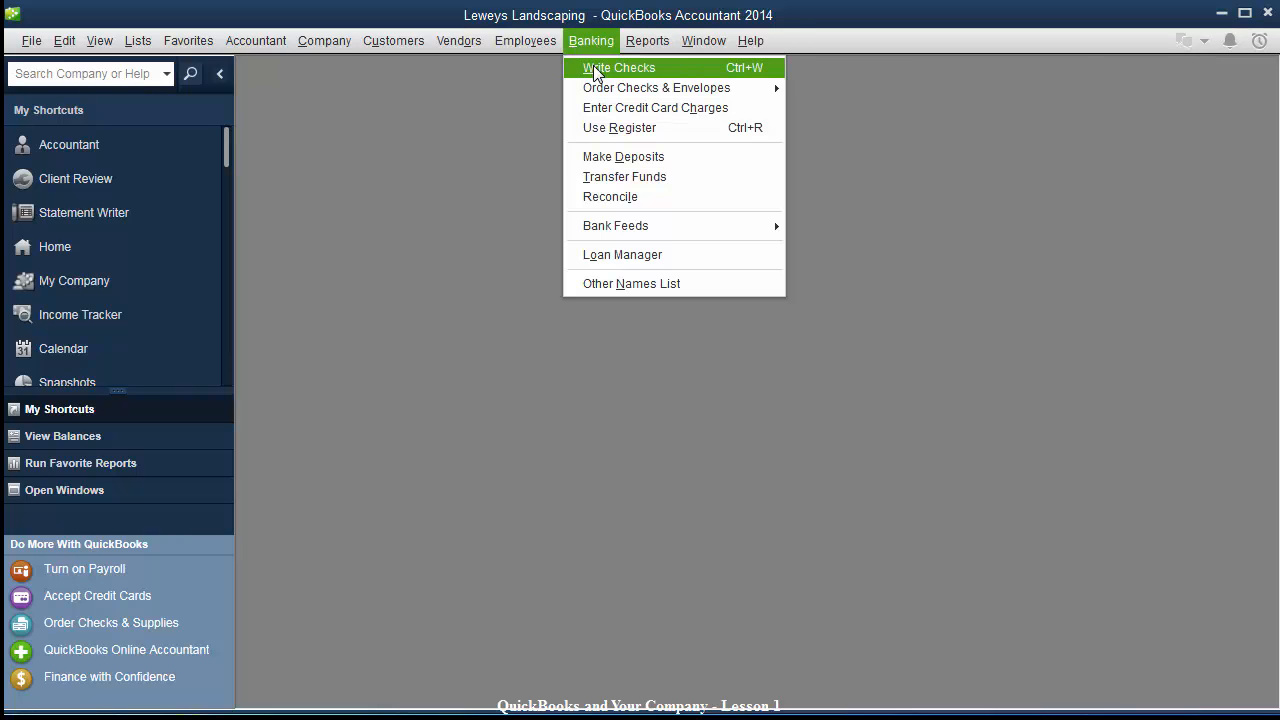
click(593, 65)
drag(578, 79, 587, 77)
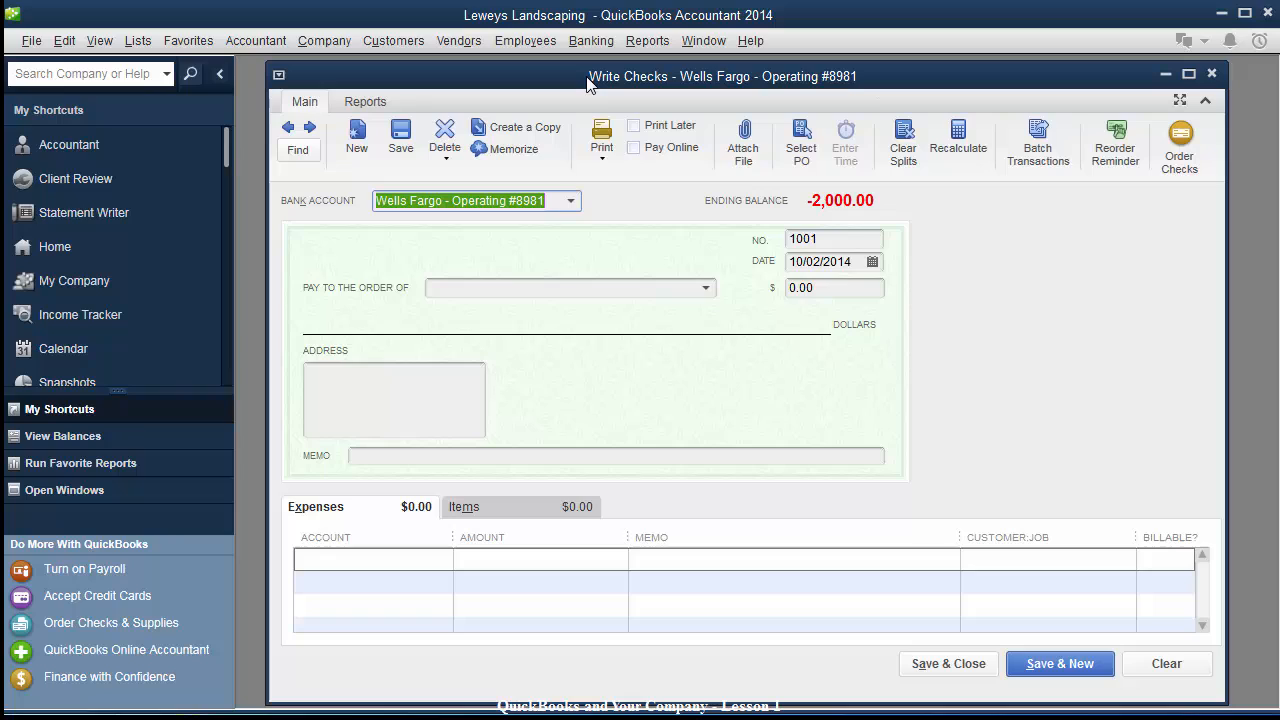
click(531, 288)
Enter the new payee's full name on the check and choose to add it as a Vendor.
click(705, 290)
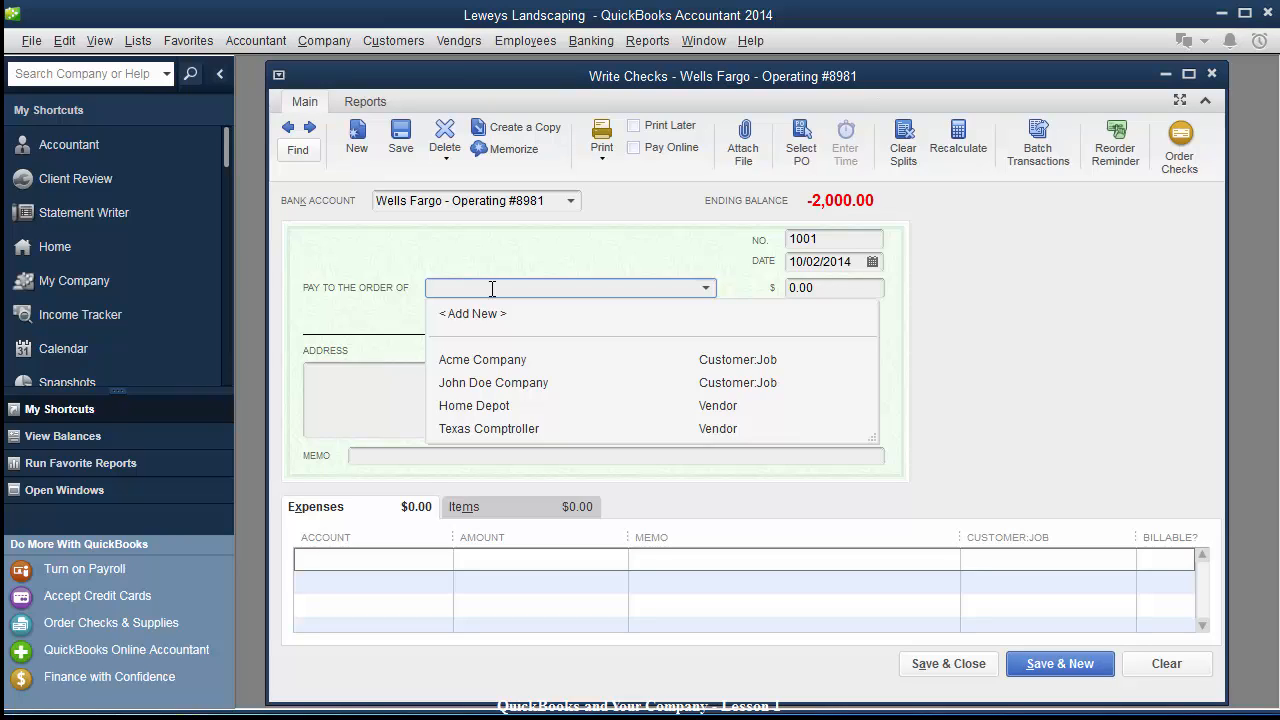
text(Pelco)
key(BackSpace)
key(BackSpace)
key(BackSpace)
key(BackSpace)
key(BackSpace)
text(P)
key(BackSpace)
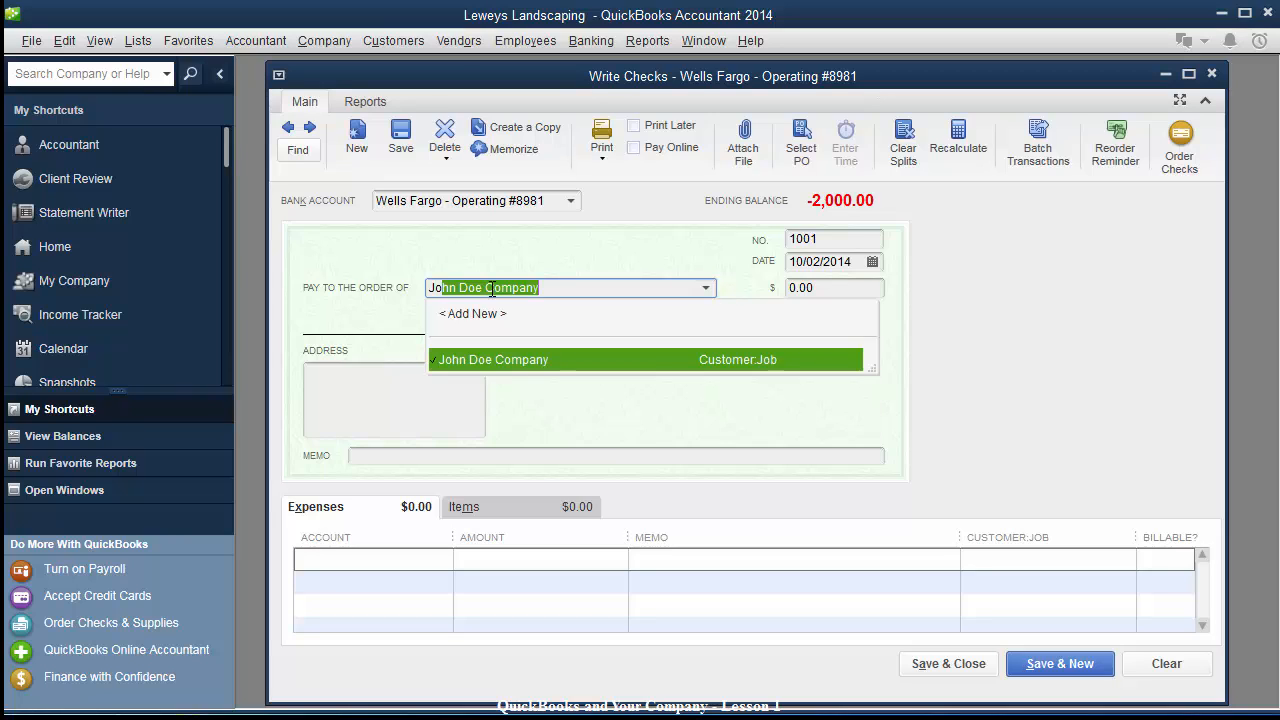
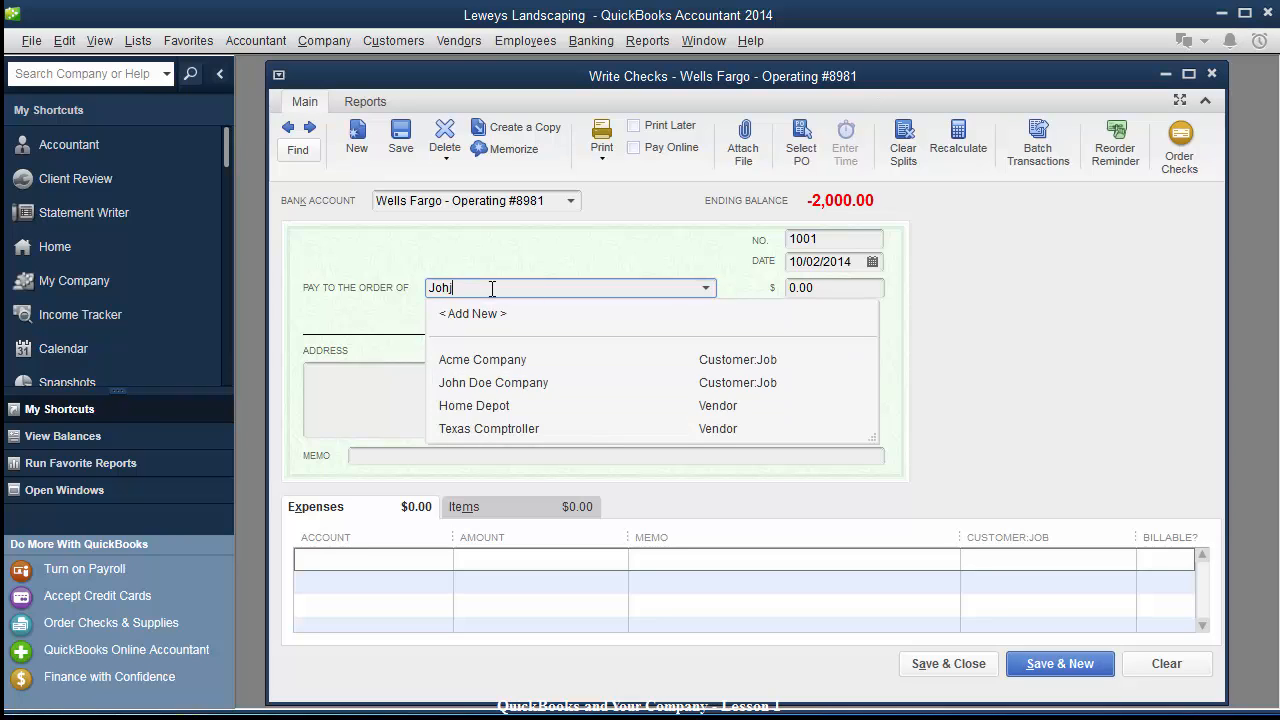
key(Tab)
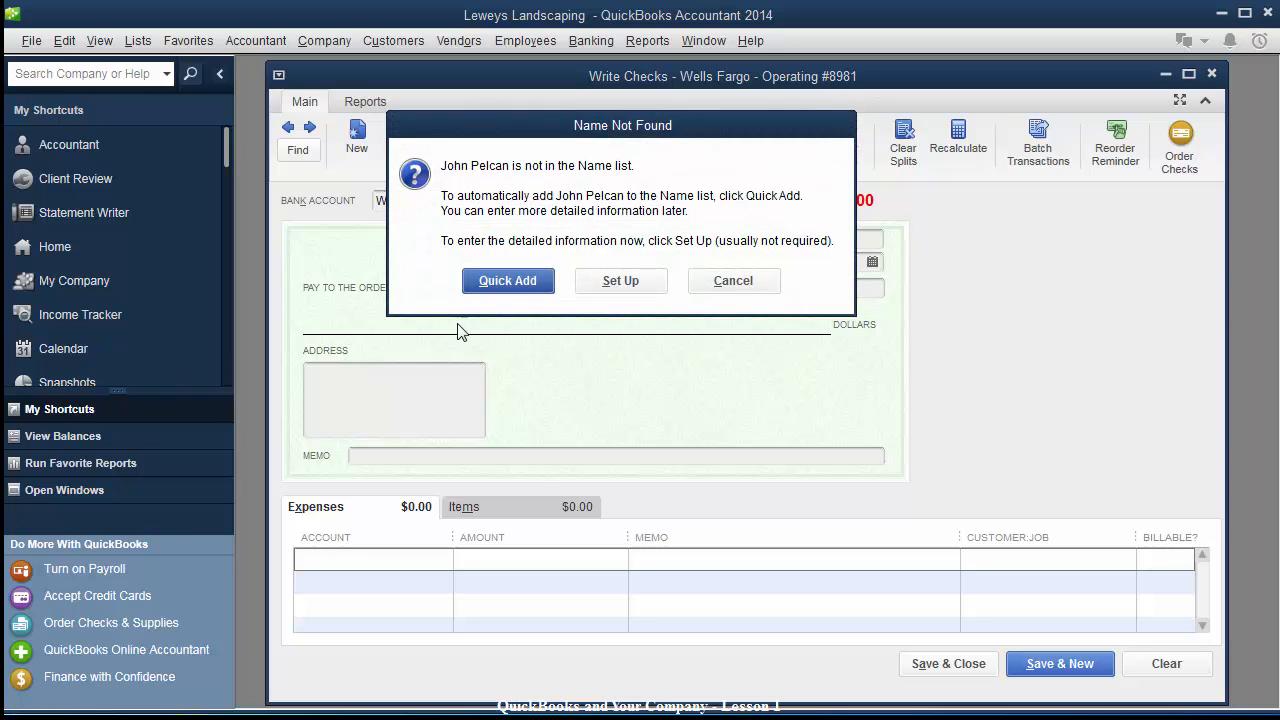
click(602, 287)
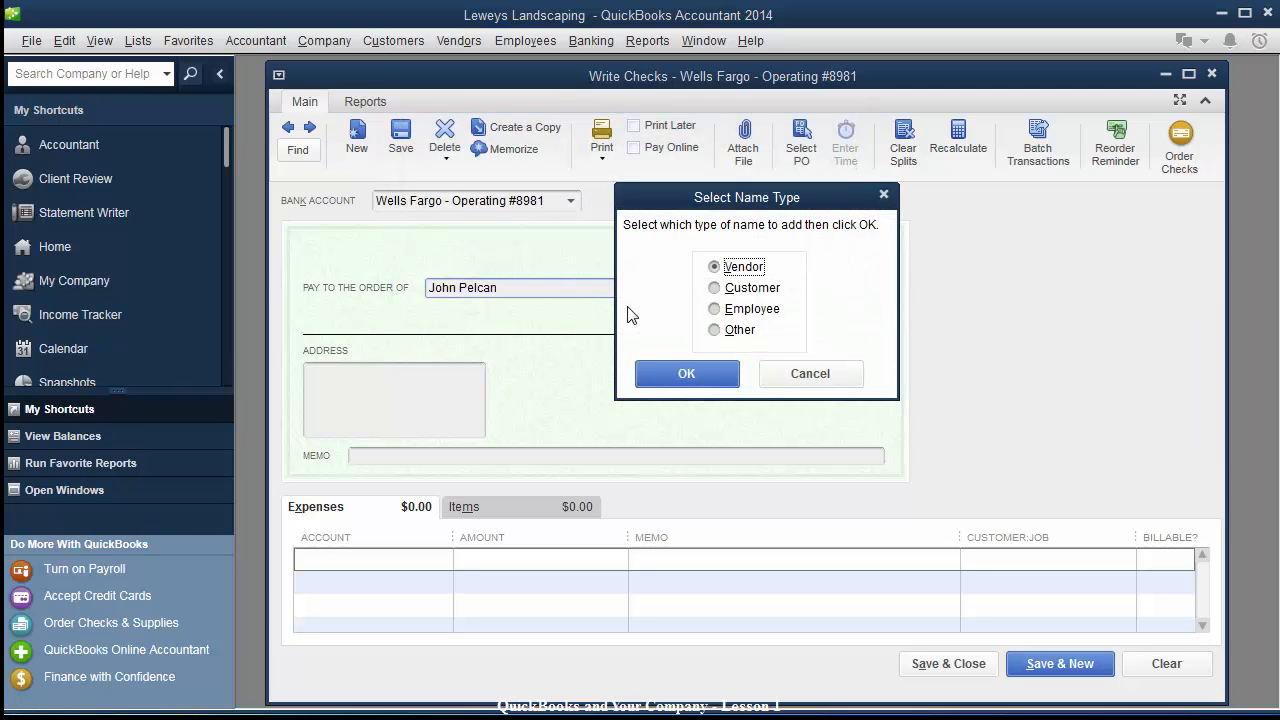
click(674, 373)
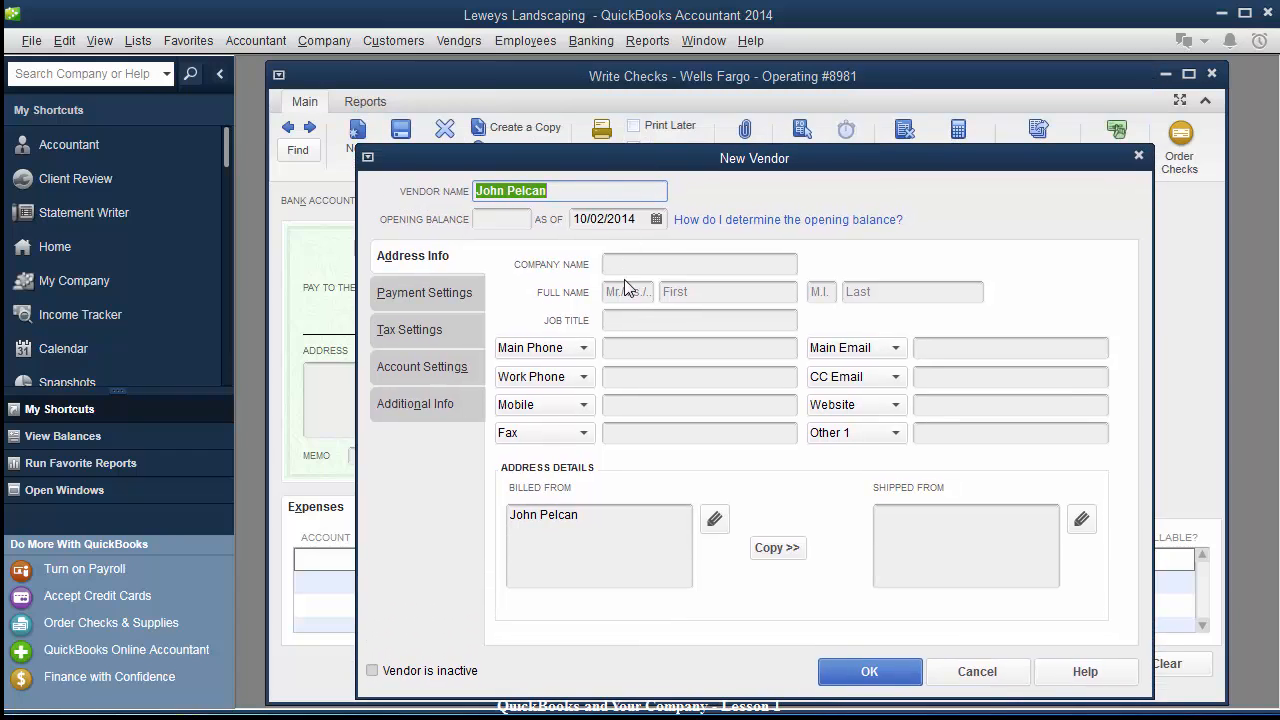
Fill in the vendor's company name and its contact's first and last name.
click(638, 264)
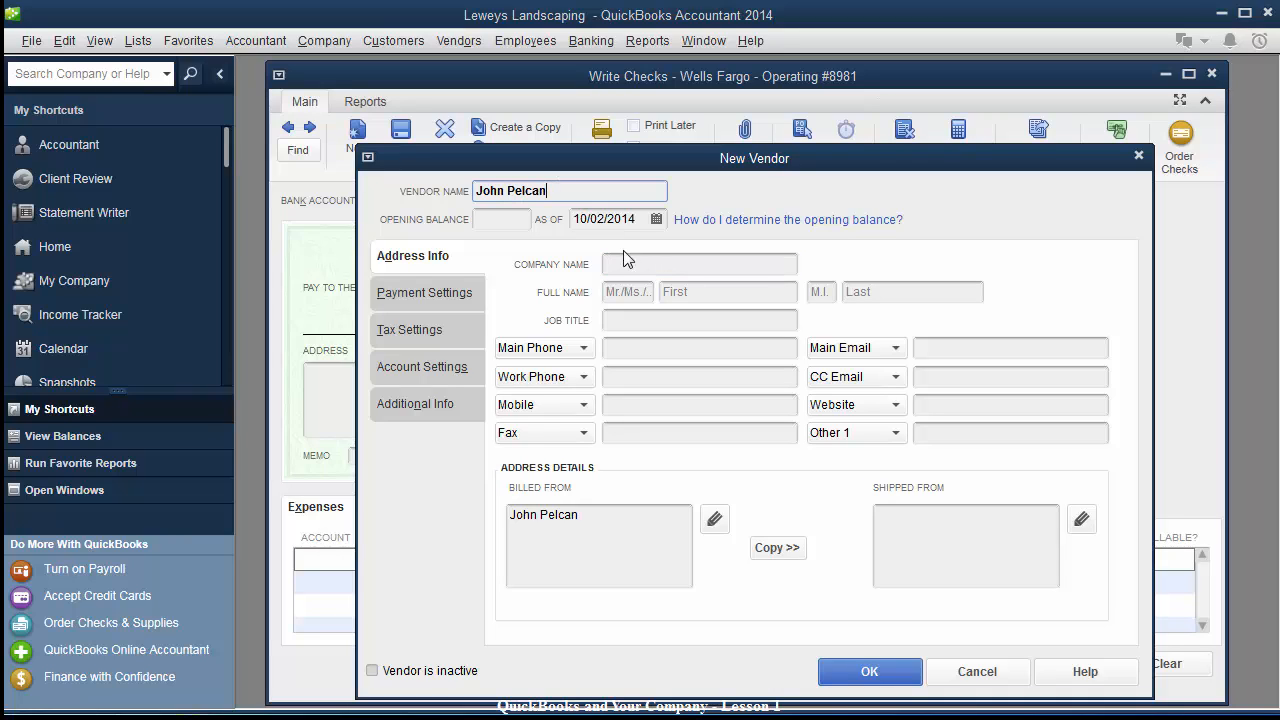
click(590, 519)
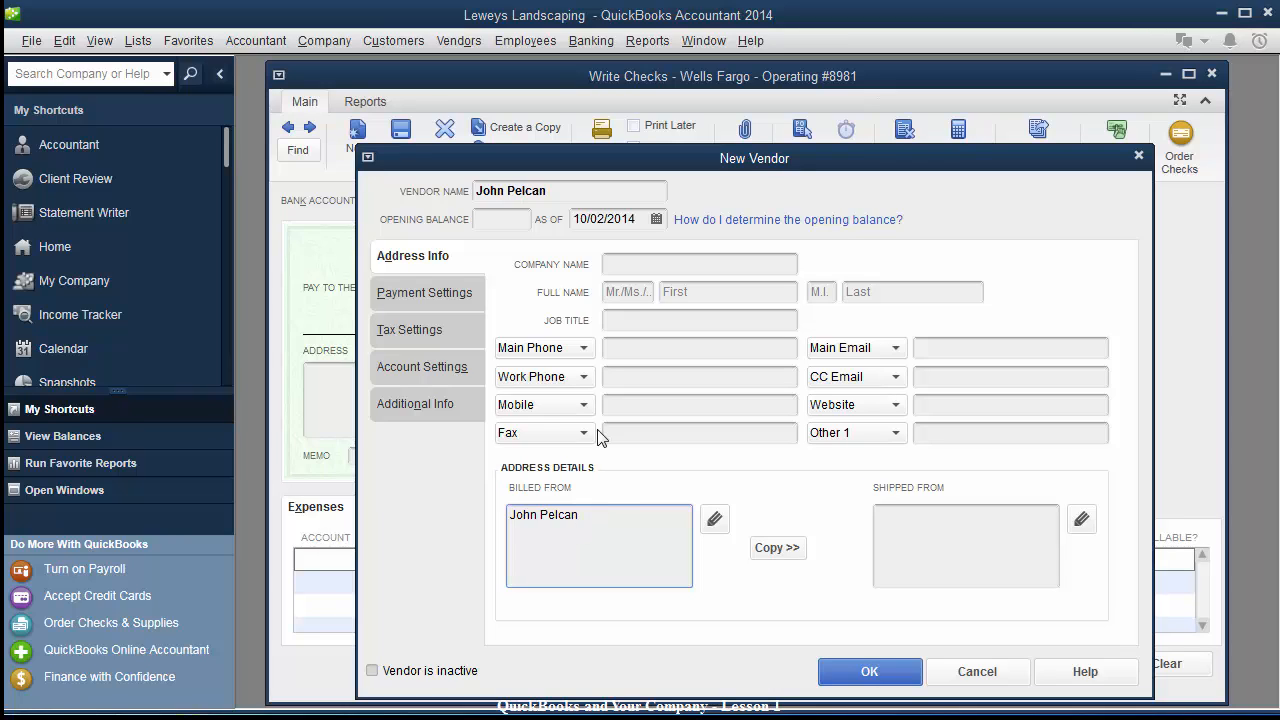
click(674, 263)
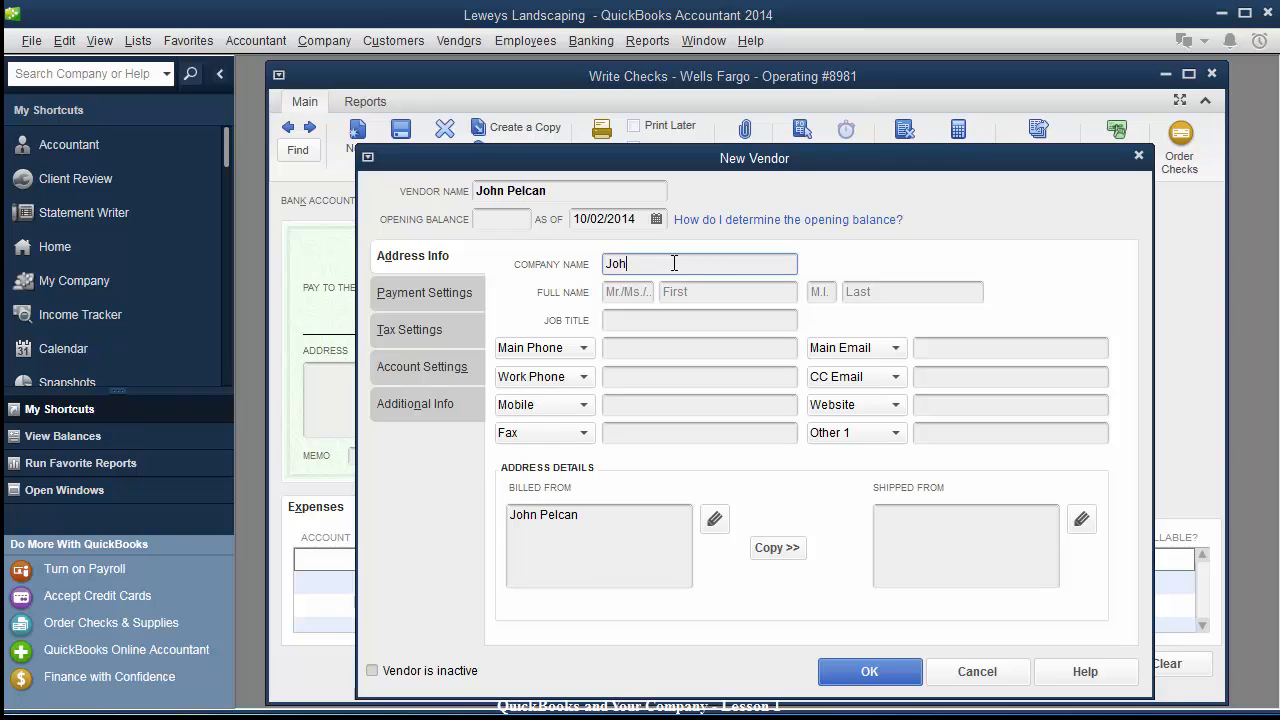
key(Tab)
key(Tab)
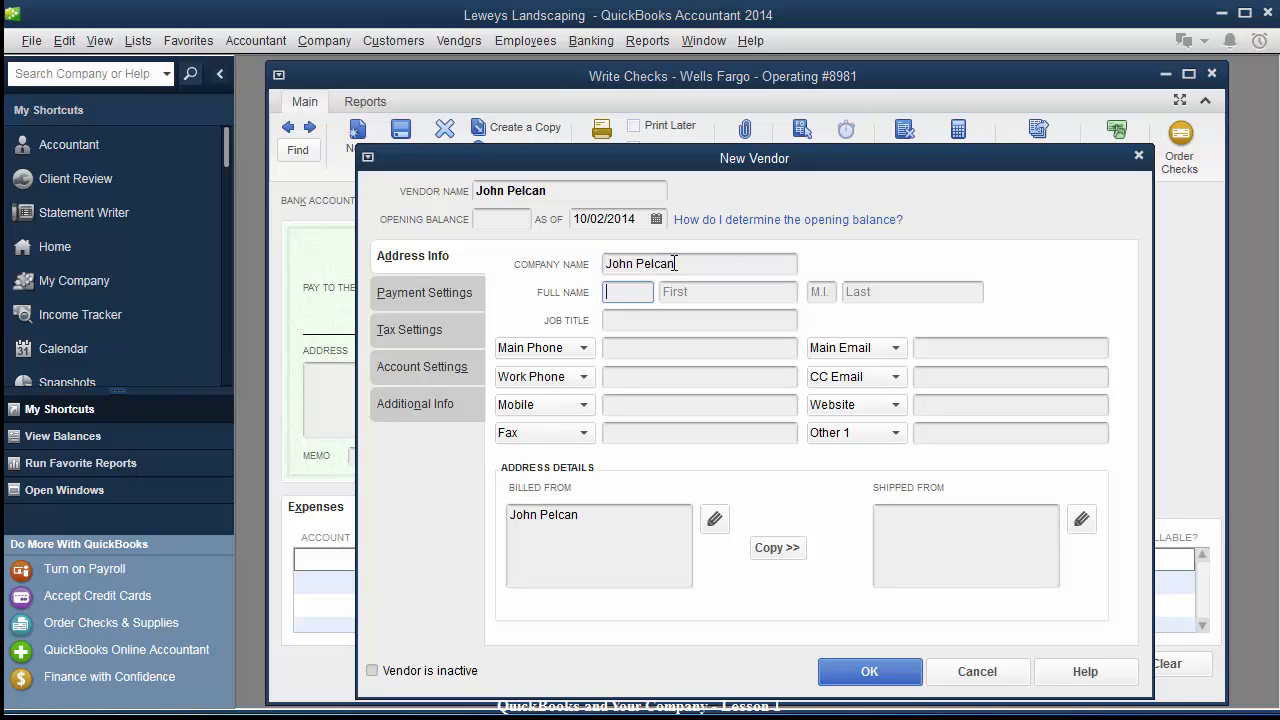
key(Tab)
key(Tab)
click(703, 299)
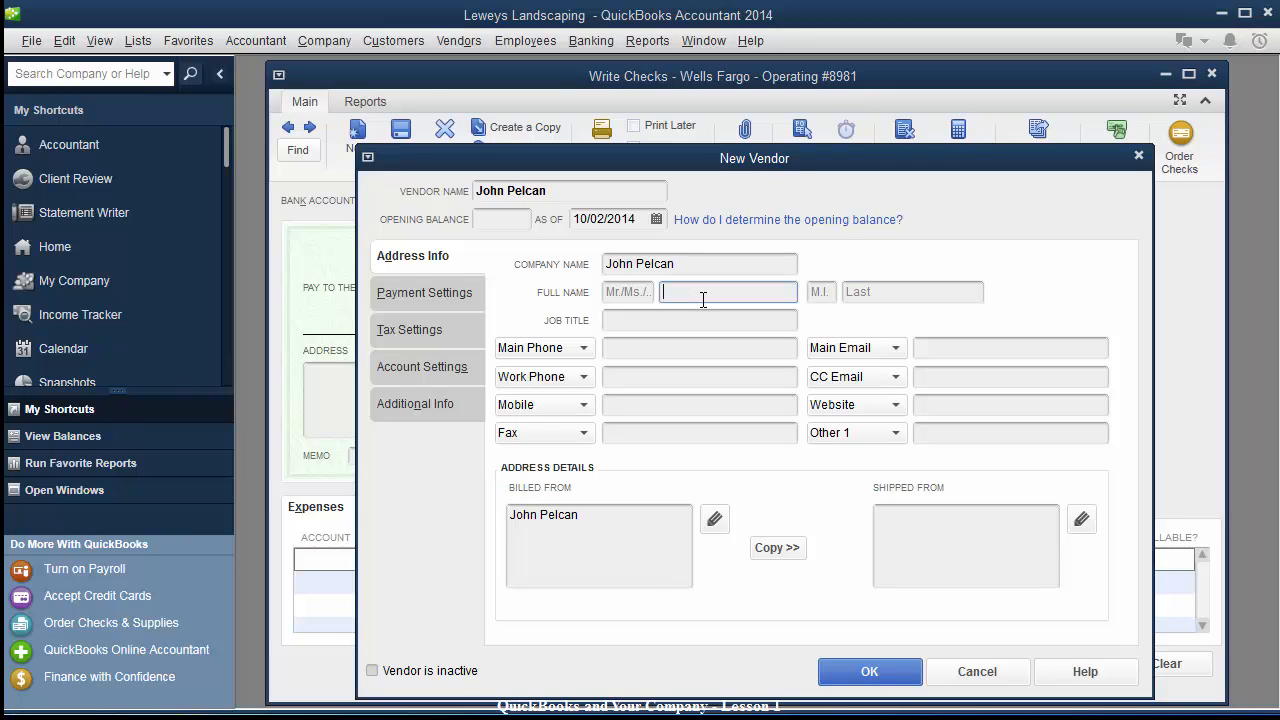
key(Tab)
key(Tab)
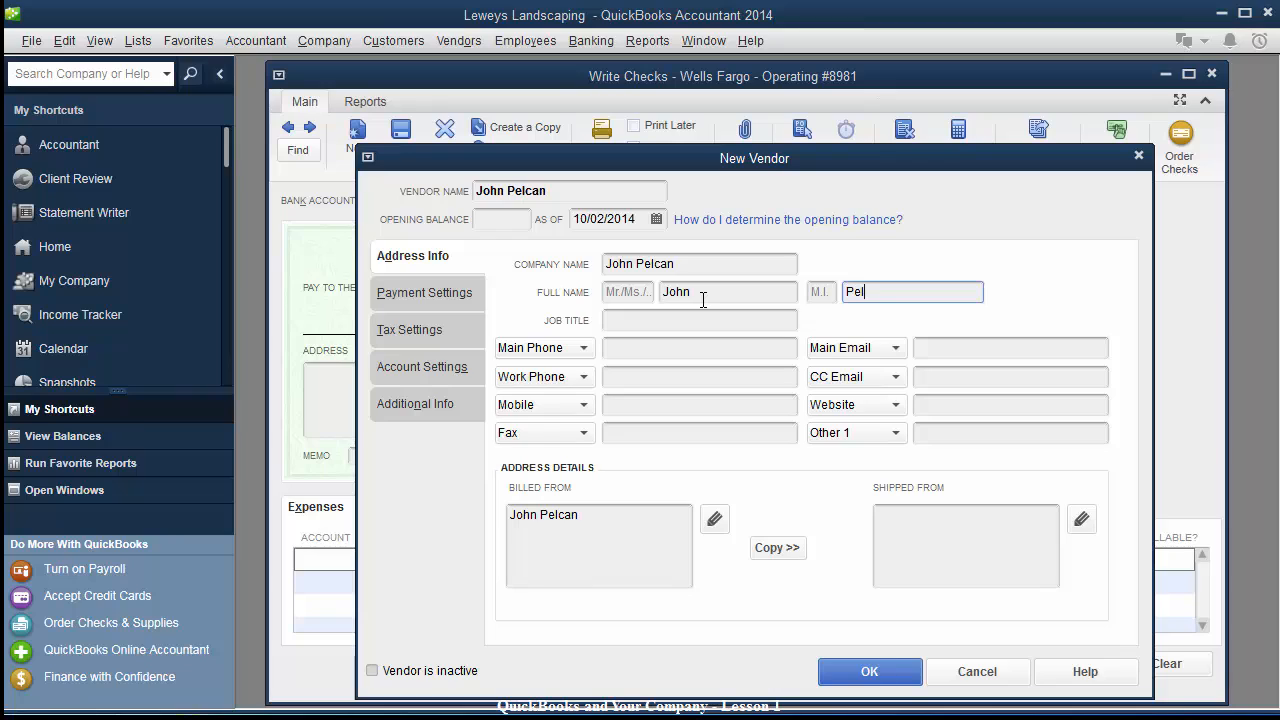
key(Tab)
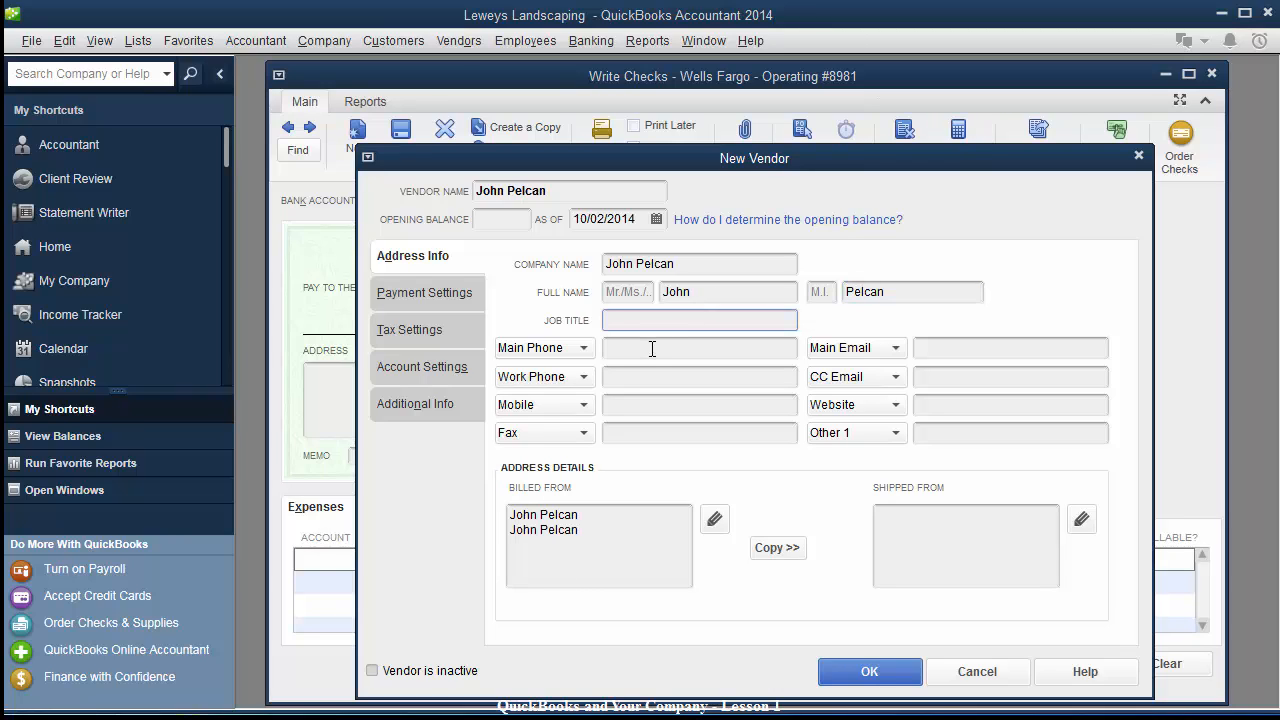
Enter the vendor's main e-mail and its billing address: PO box, city, state and ZIP.
click(652, 347)
click(666, 406)
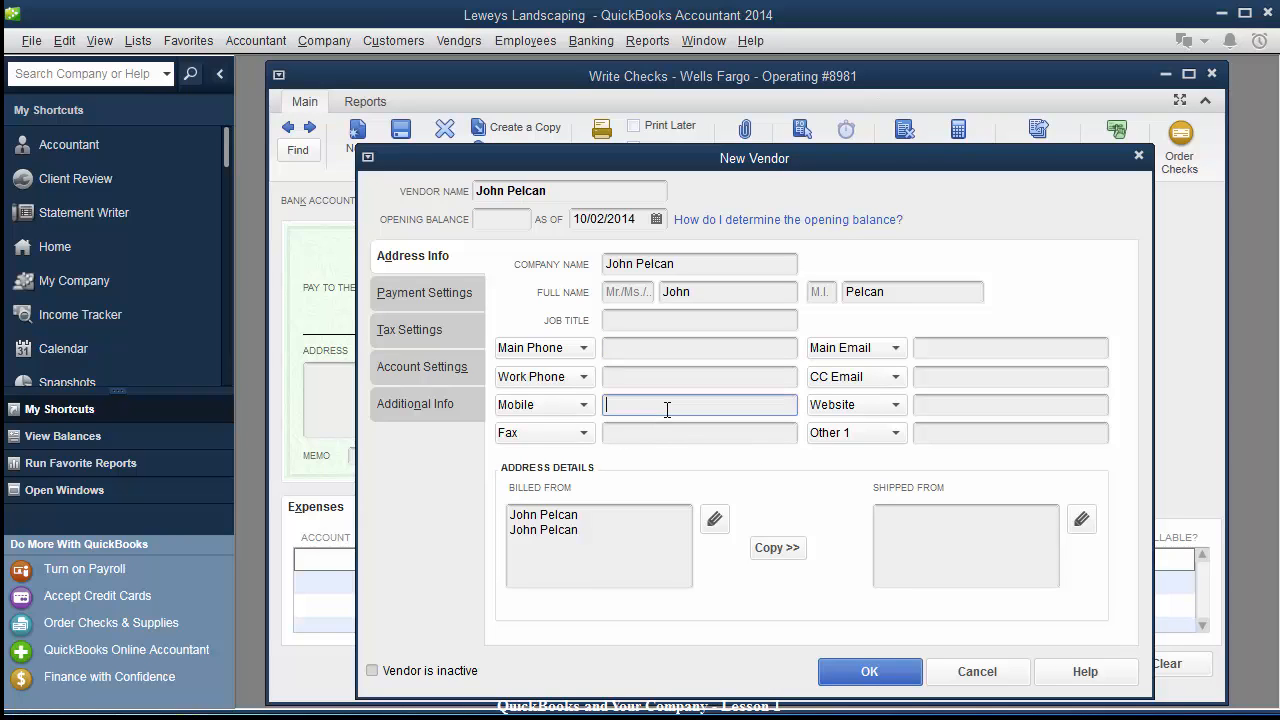
click(993, 349)
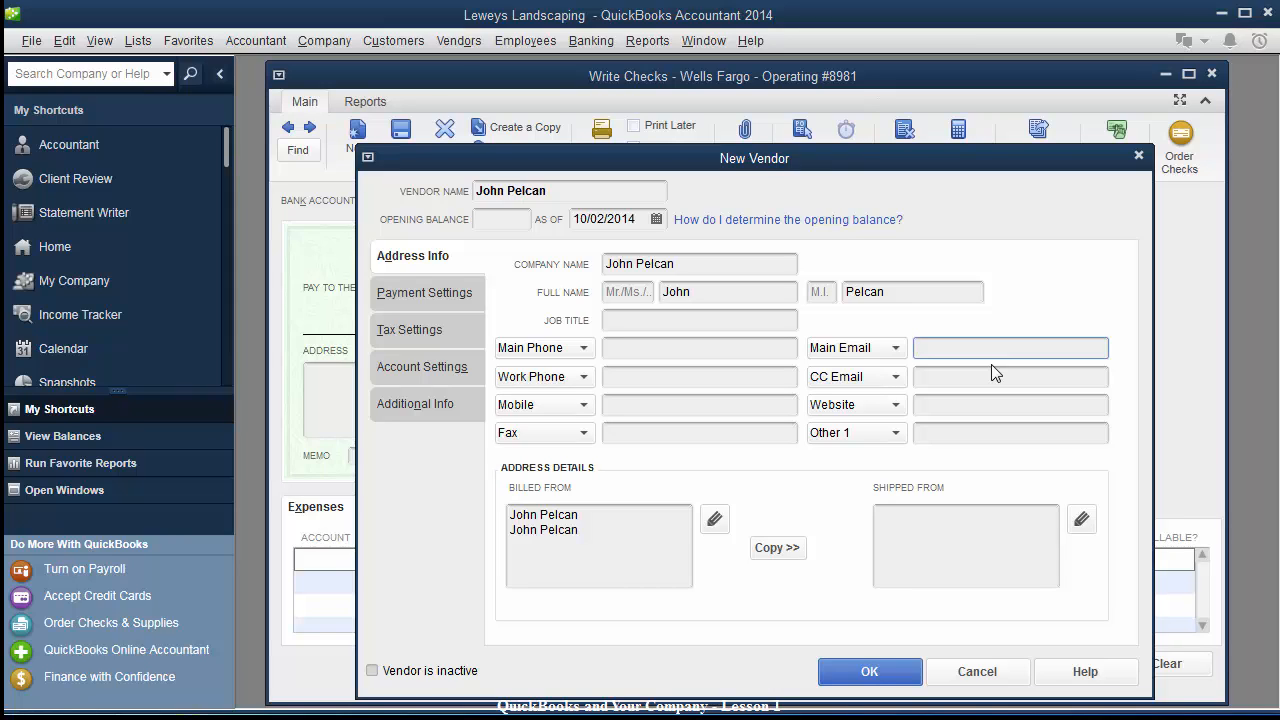
key(Tab)
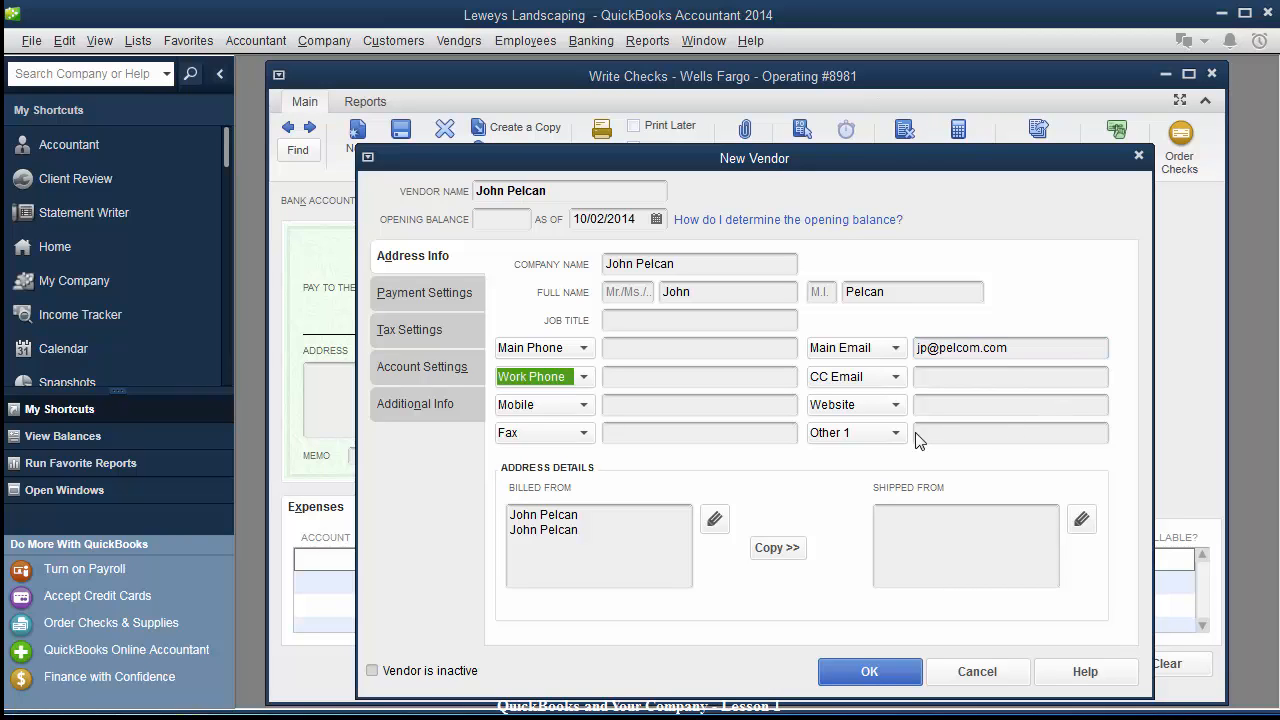
drag(594, 535, 480, 540)
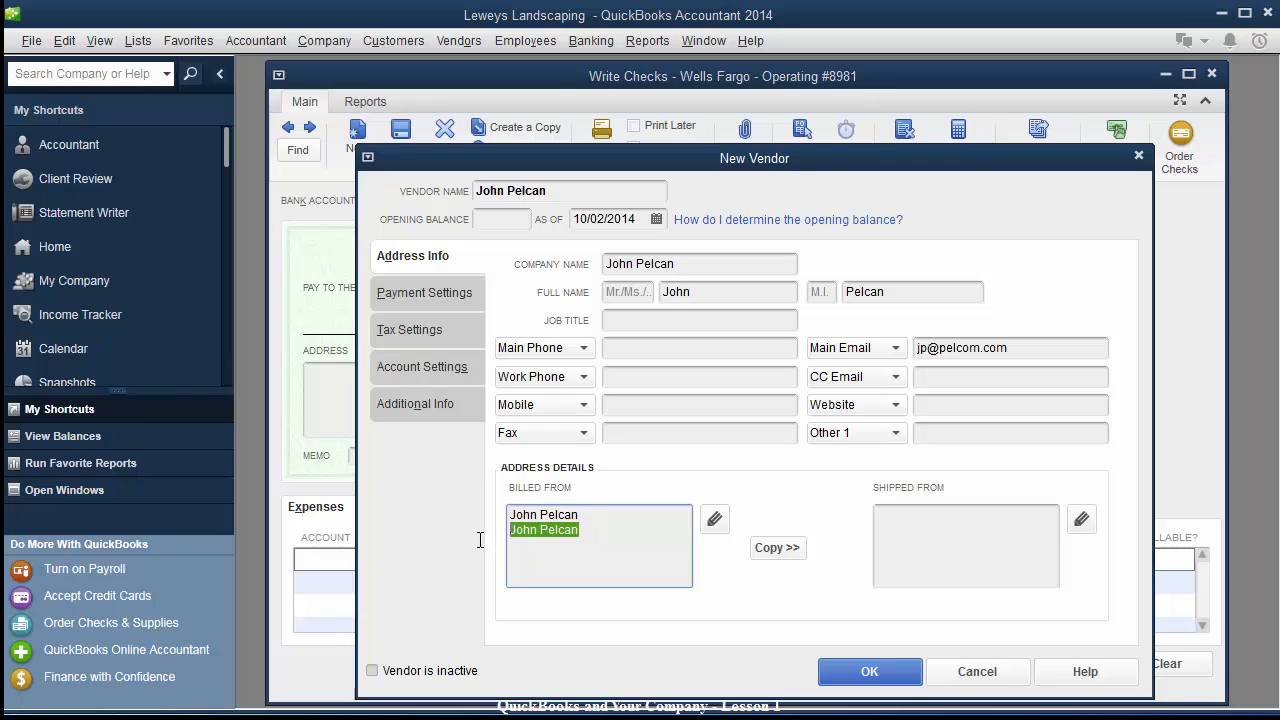
text(PO)
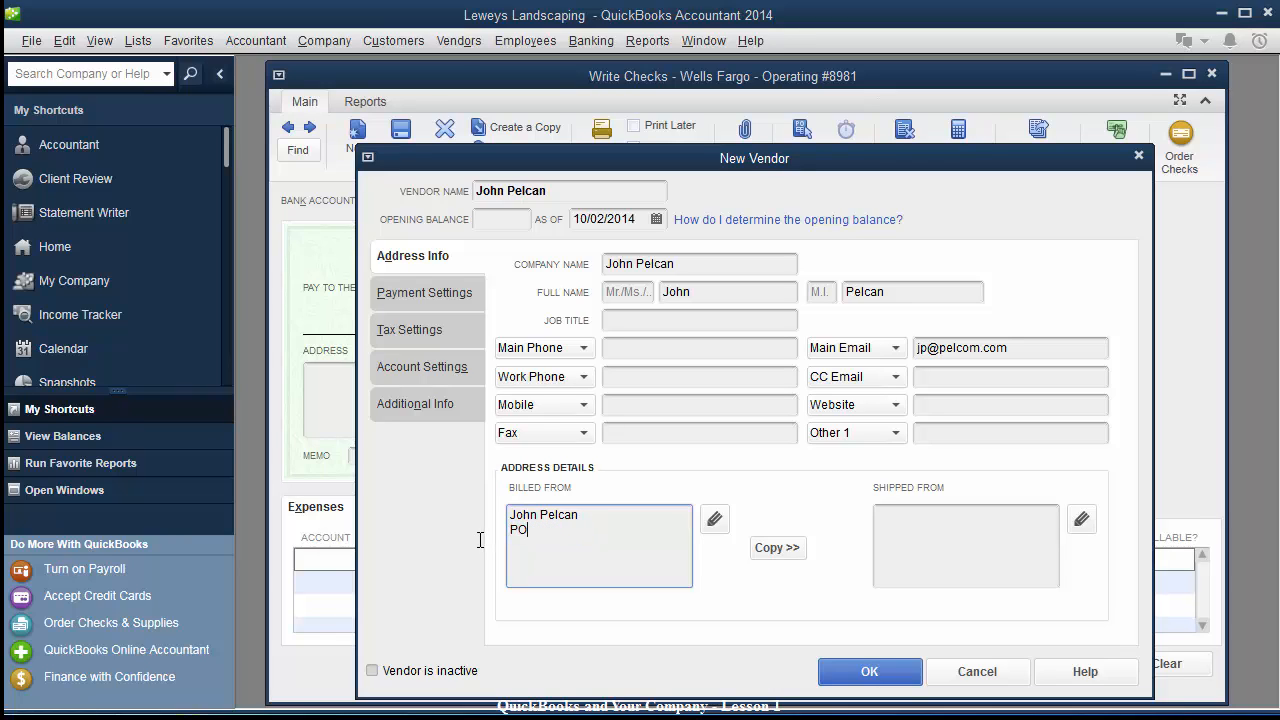
text( Box 999)
key(Tab)
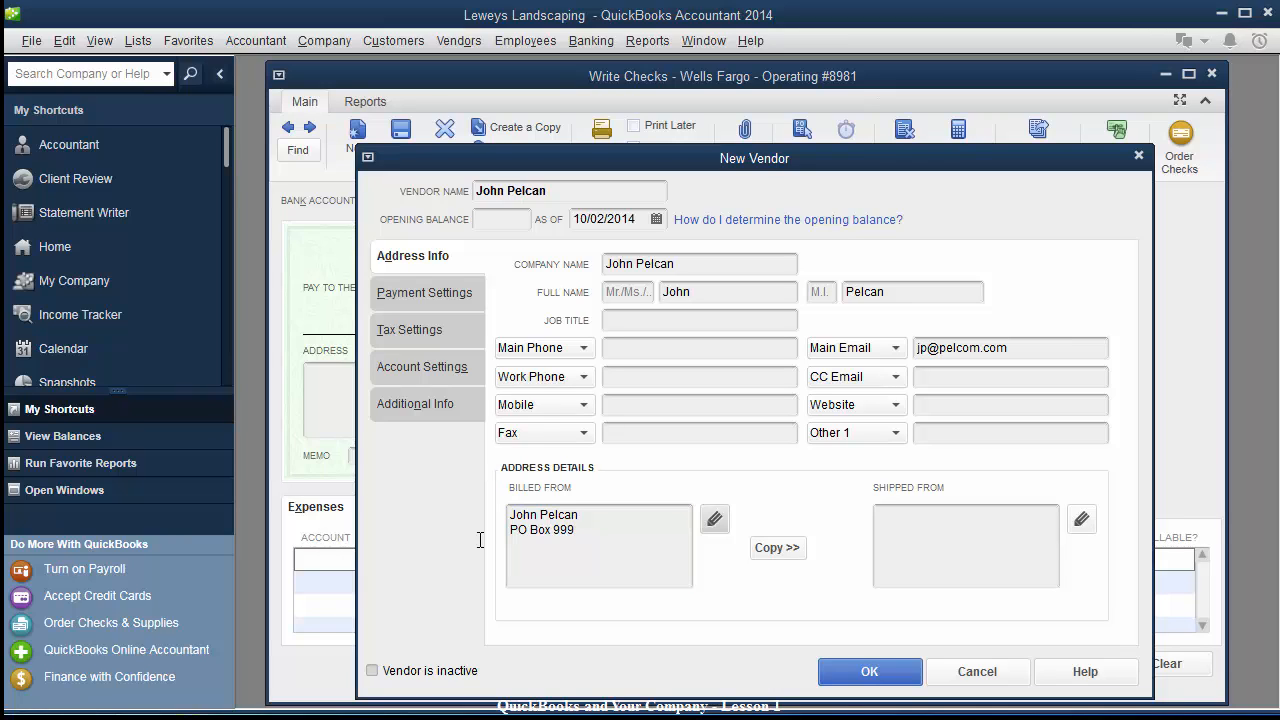
click(592, 531)
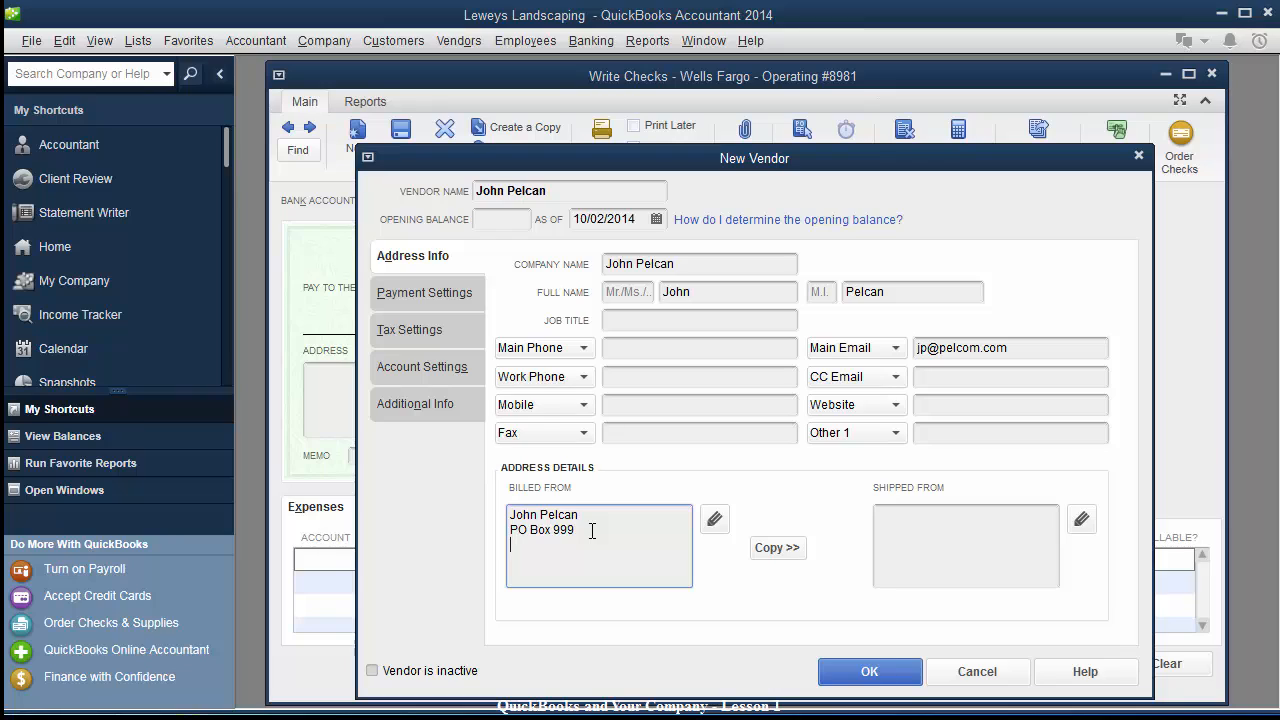
text(San Antonio, TX 7)
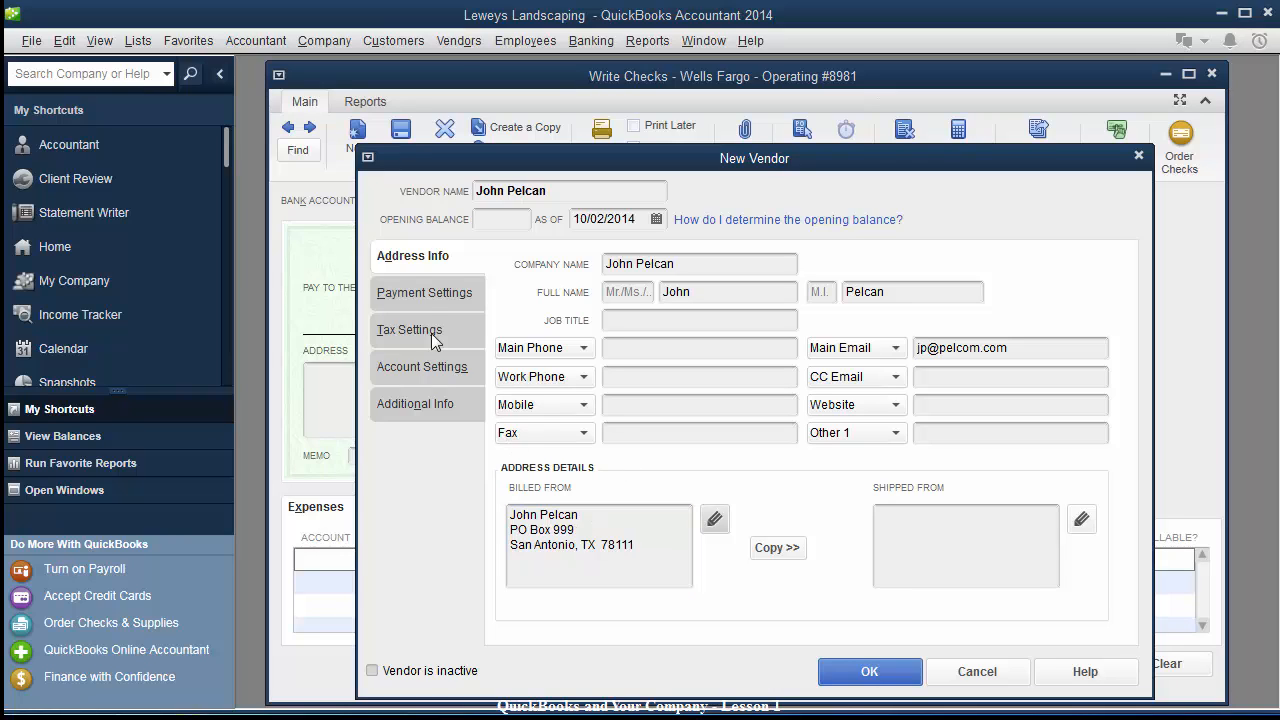
Set the vendor's payment terms to Due on receipt.
click(425, 298)
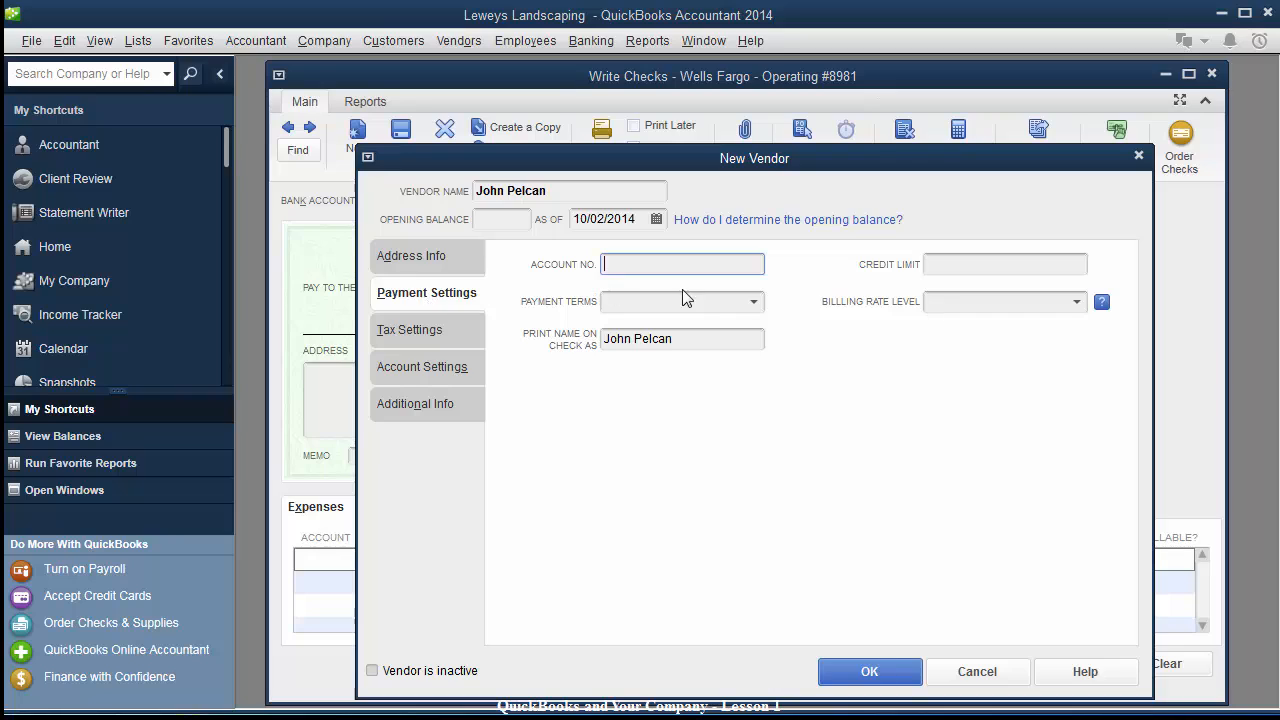
click(754, 304)
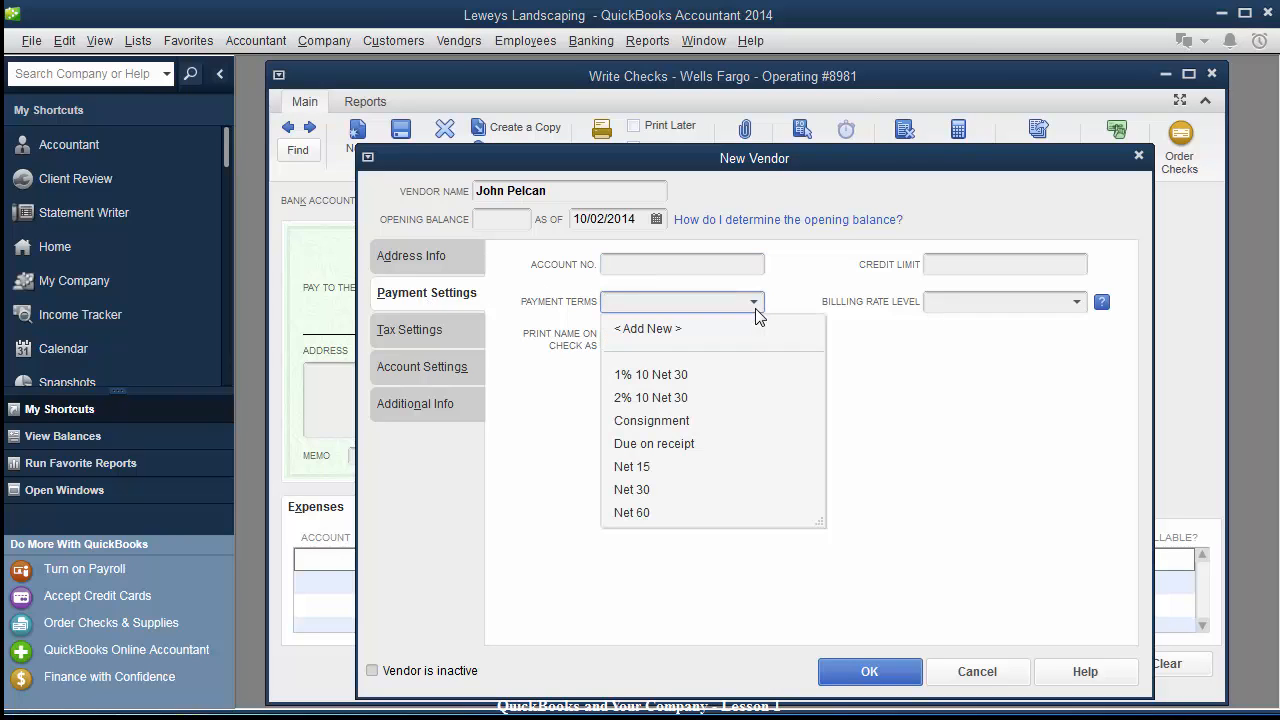
click(648, 445)
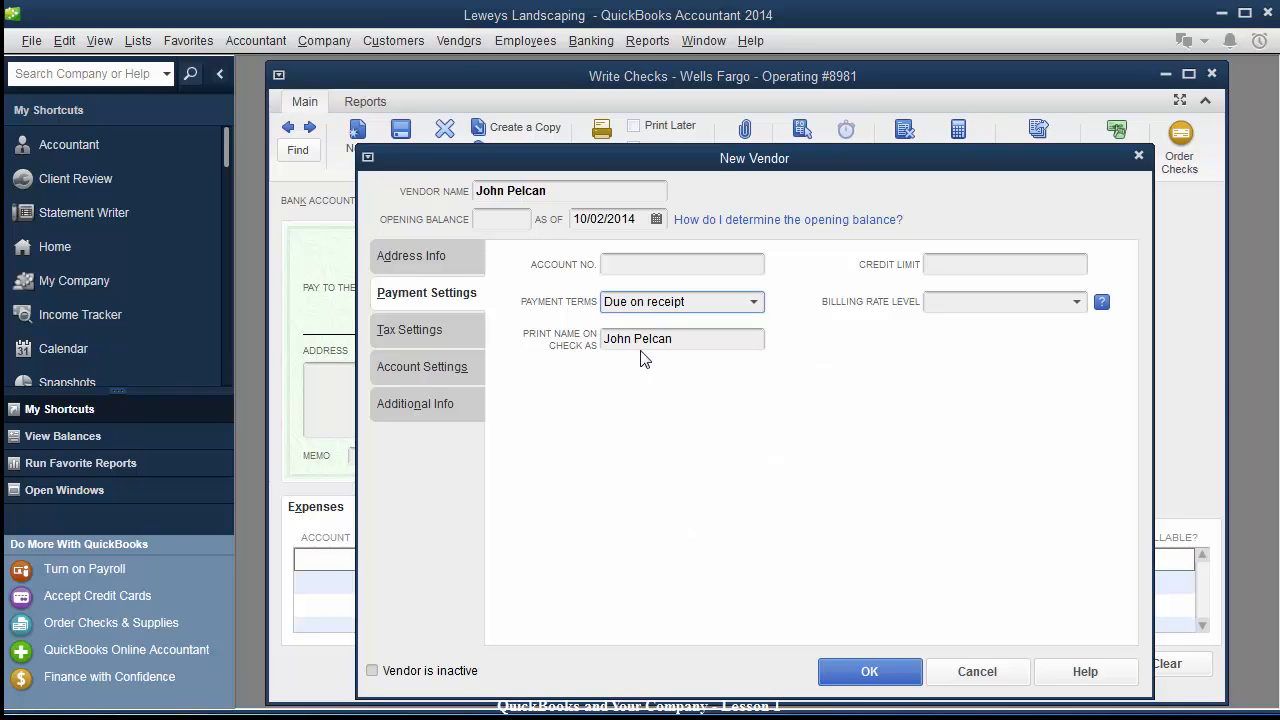
click(687, 338)
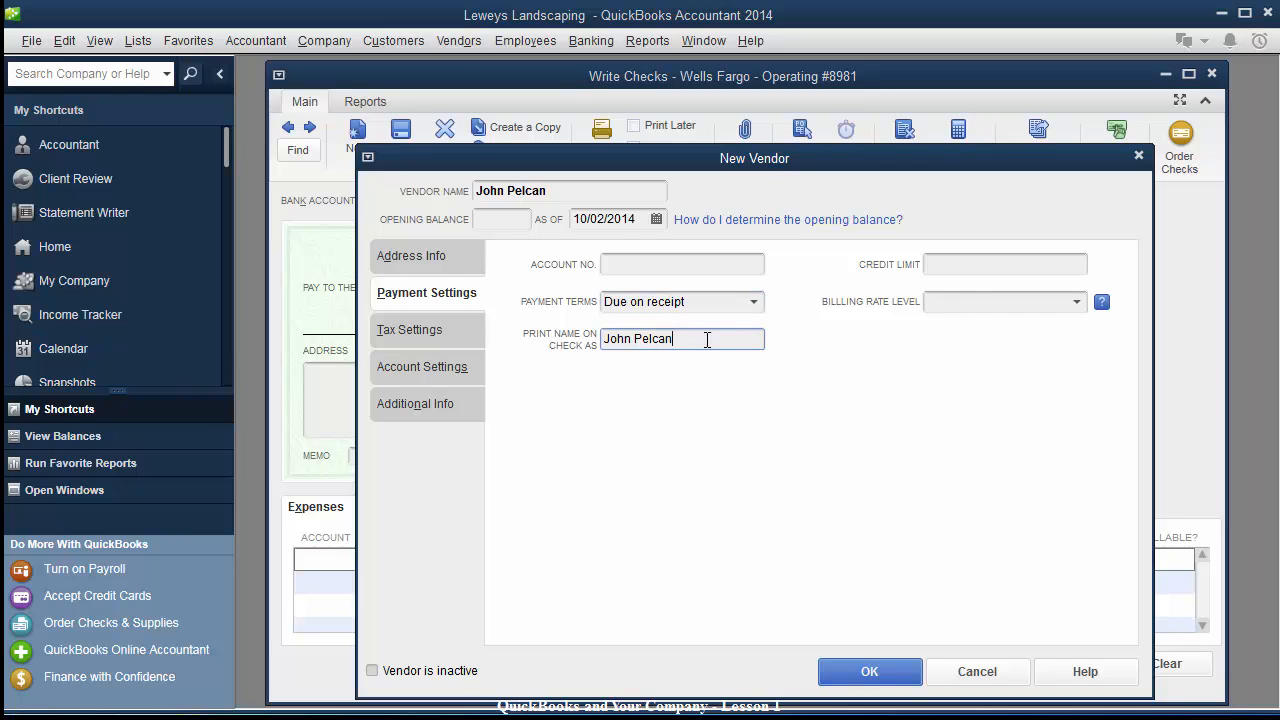
Enter the vendor's tax ID and save the new vendor.
click(423, 332)
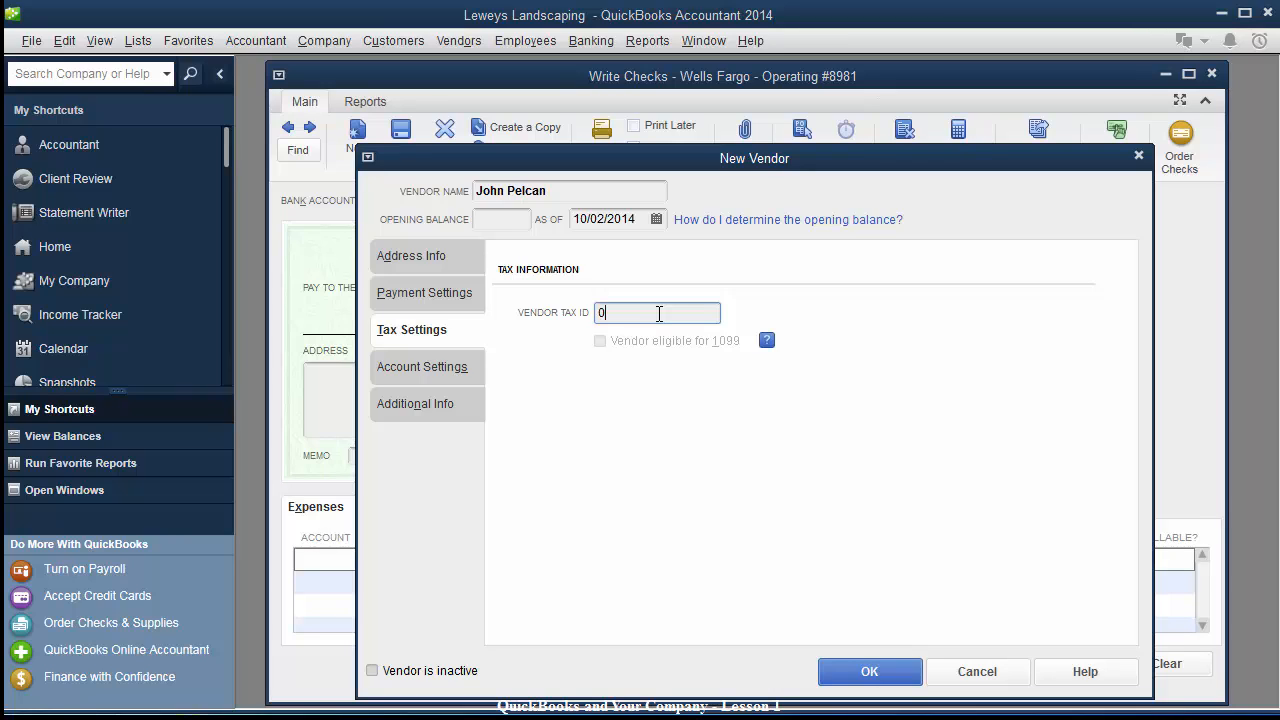
text(000-00-0000)
drag(640, 164, 628, 123)
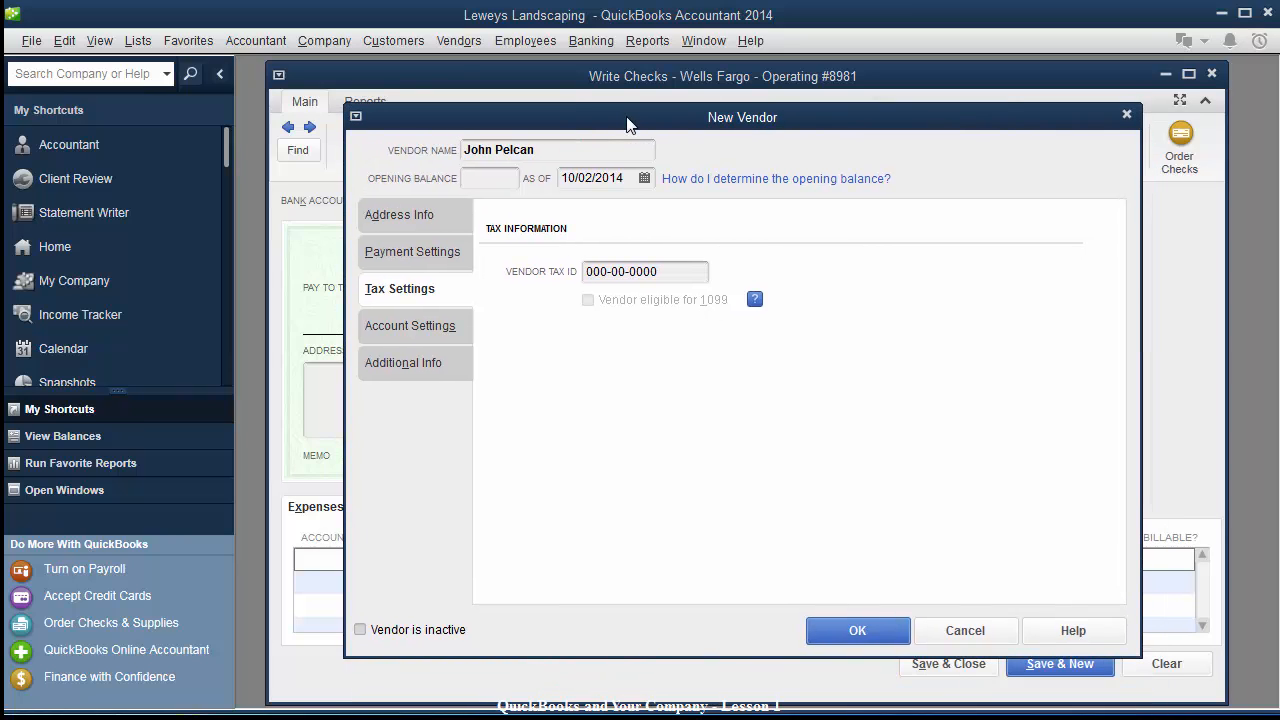
click(839, 631)
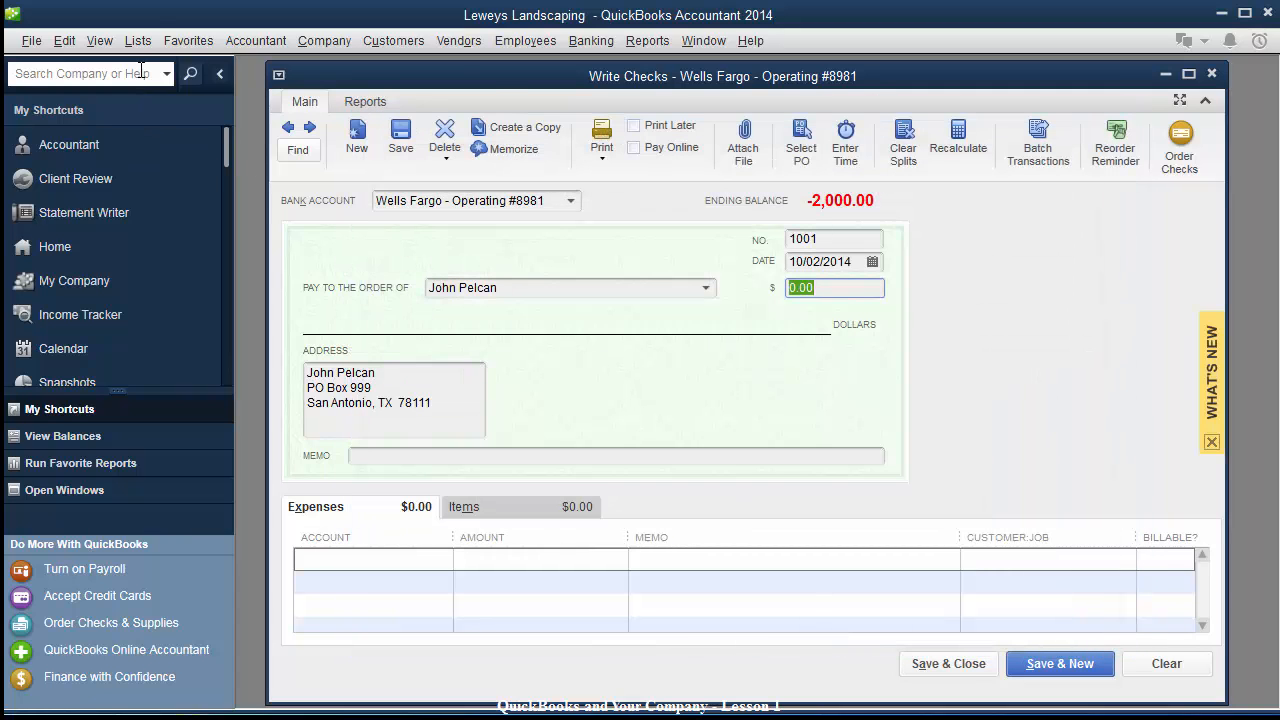
click(66, 45)
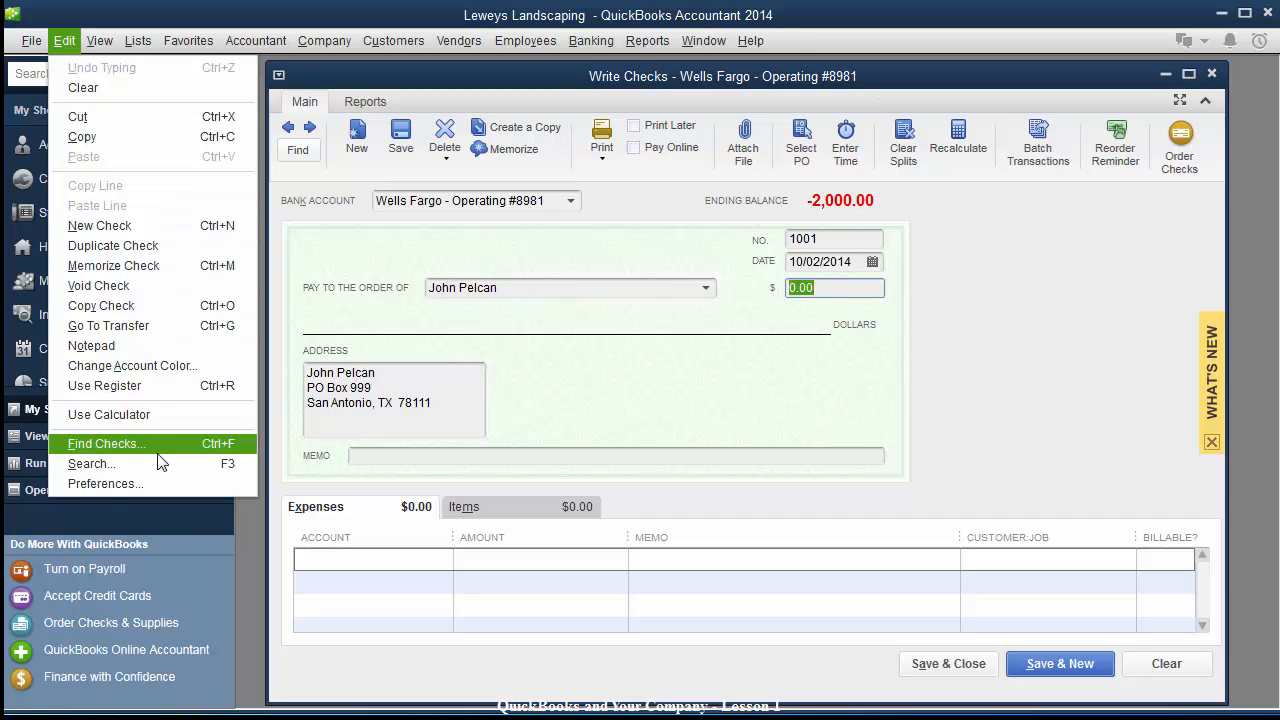
In Tax: 1099 company preferences, answer Yes to filing 1099-MISC forms and close Preferences.
click(146, 479)
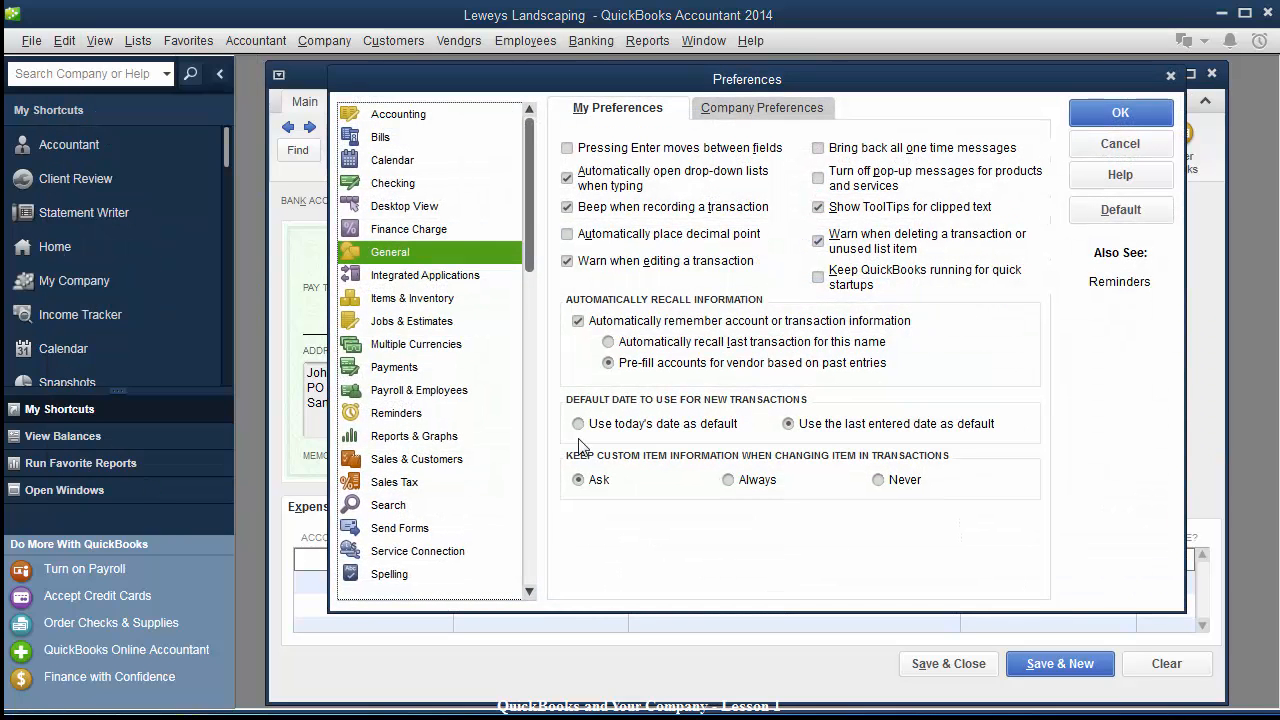
scroll(527, 255, down, 2)
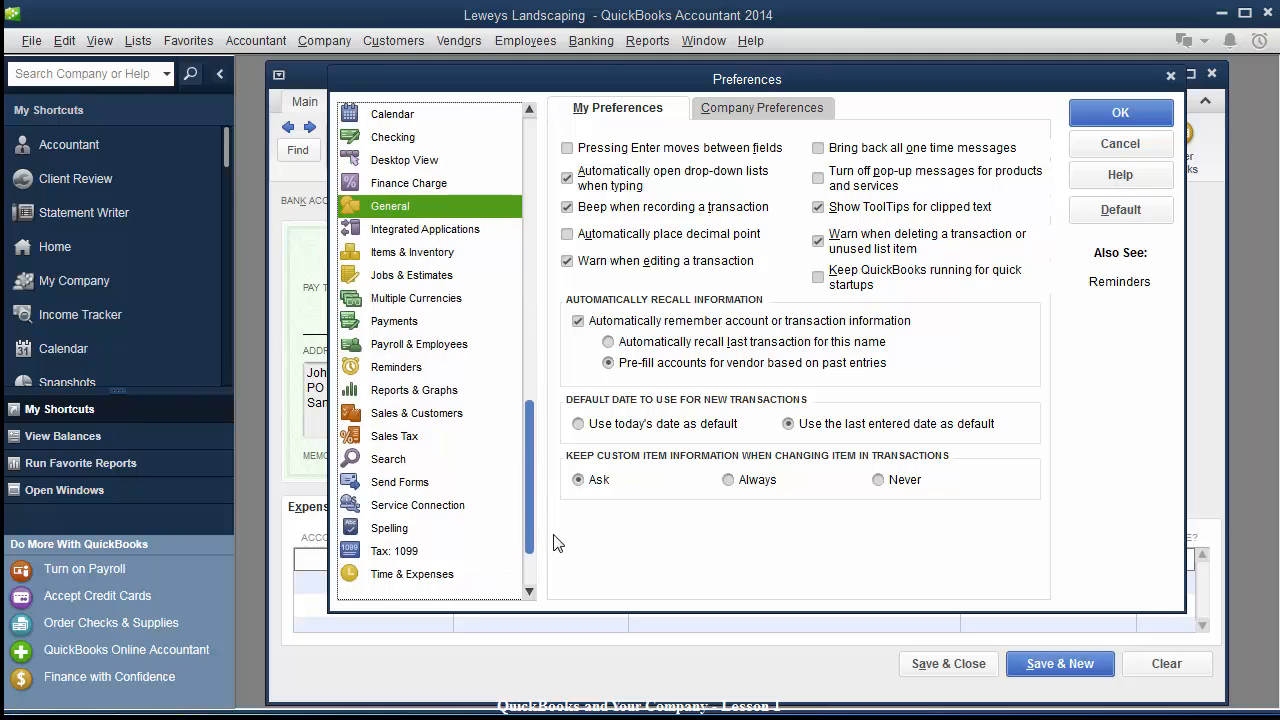
click(403, 551)
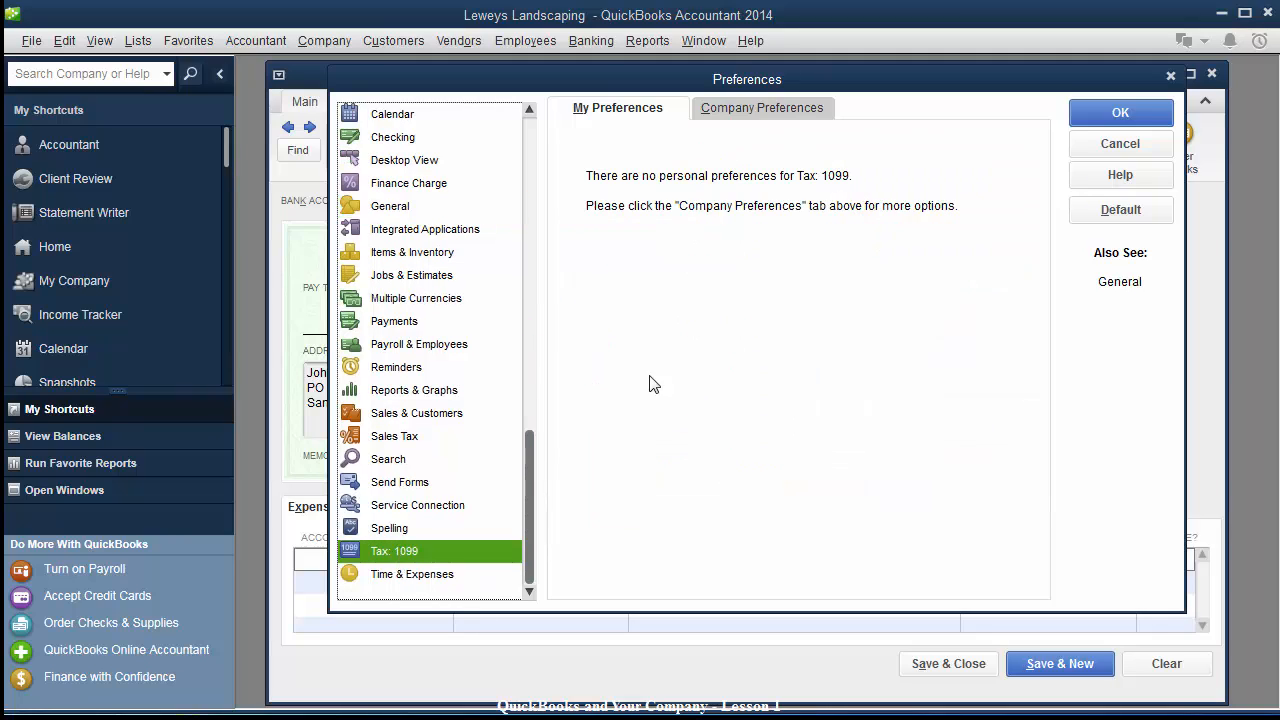
click(772, 110)
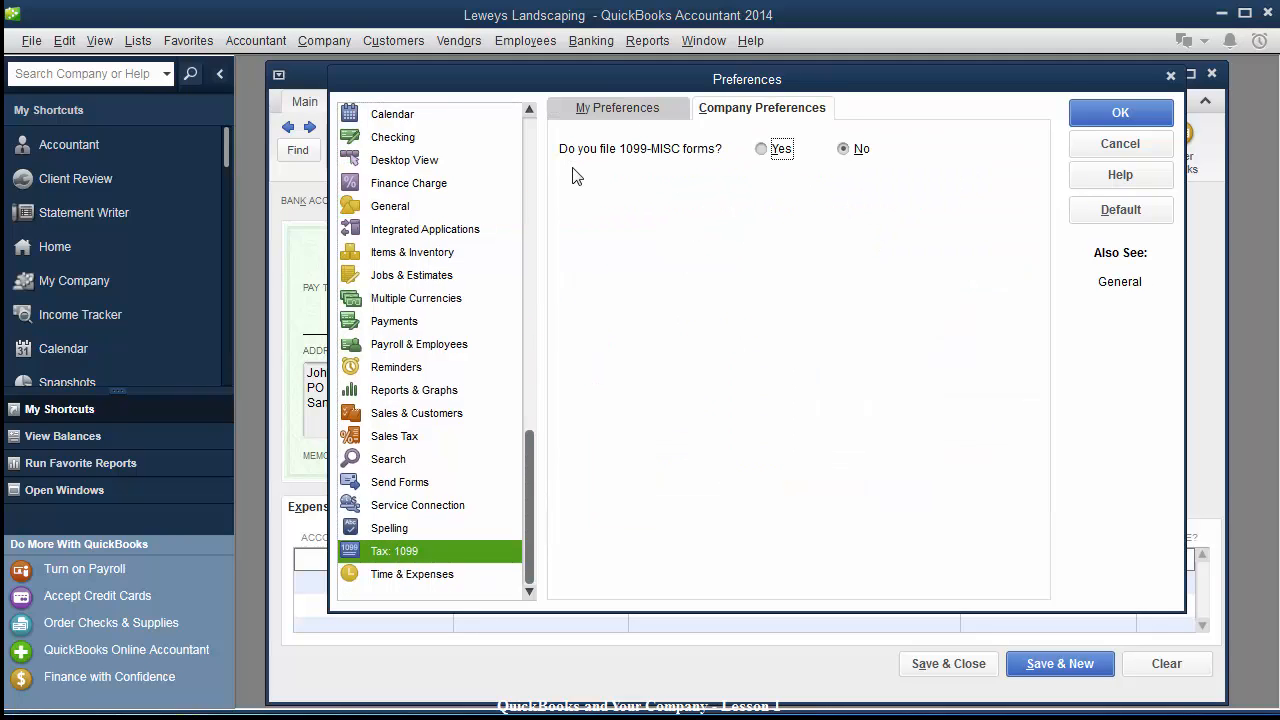
click(761, 150)
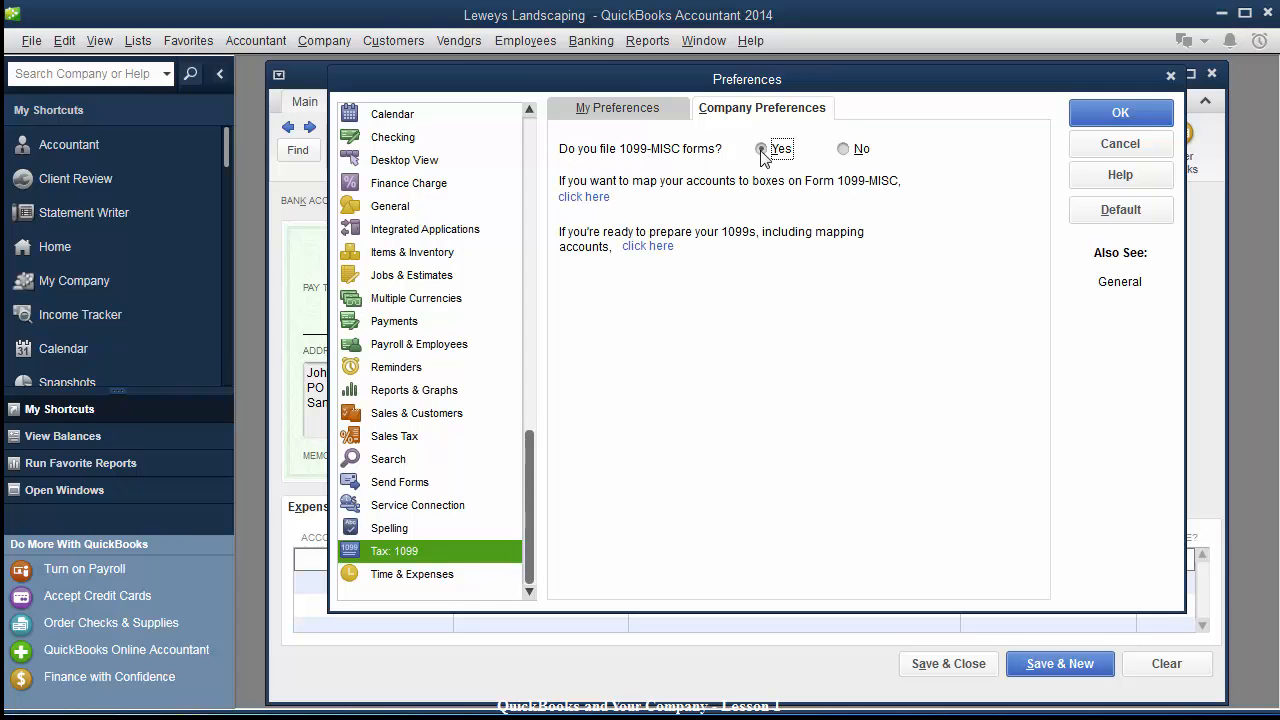
click(1128, 116)
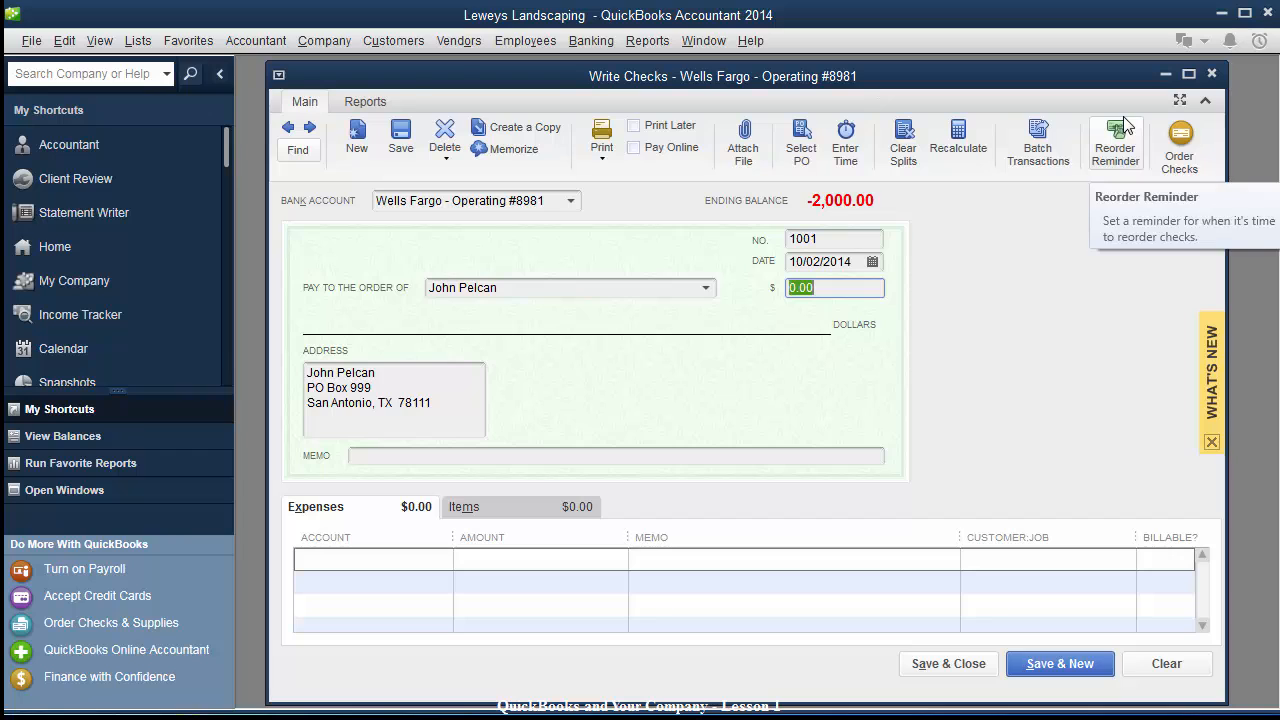
Open the payee vendor from the Vendor Center and mark it eligible for 1099.
click(460, 41)
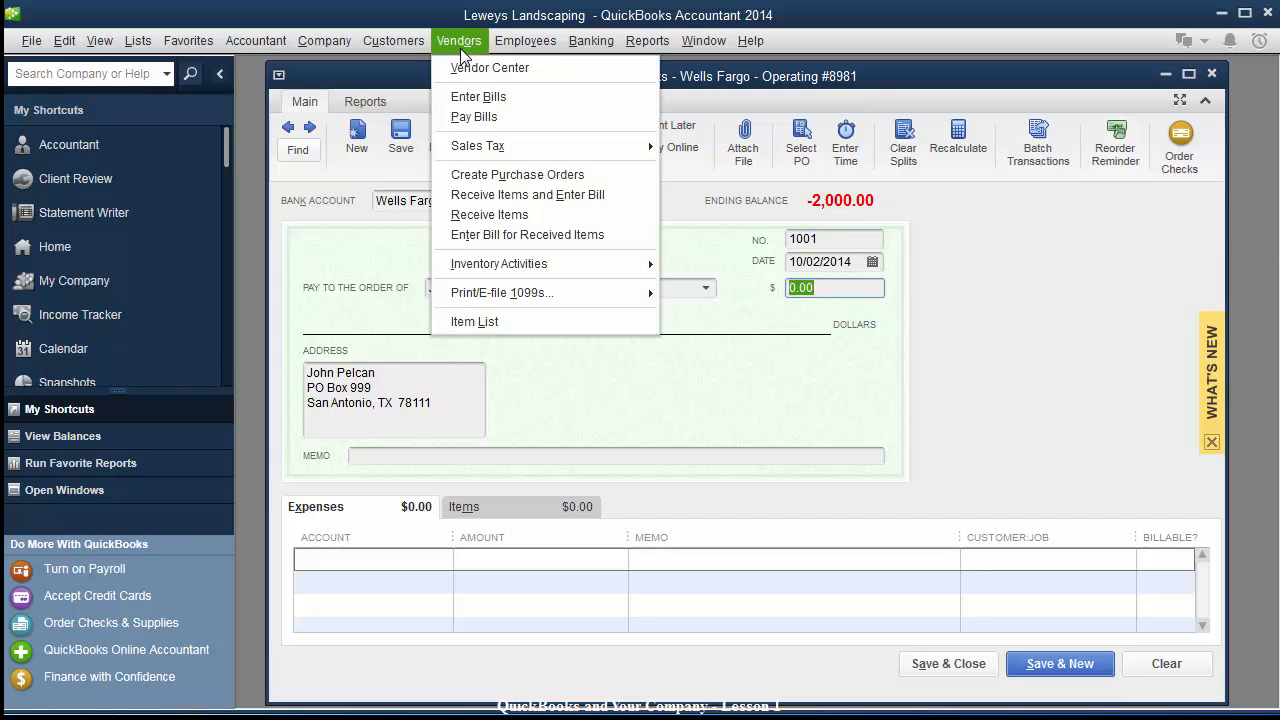
click(465, 66)
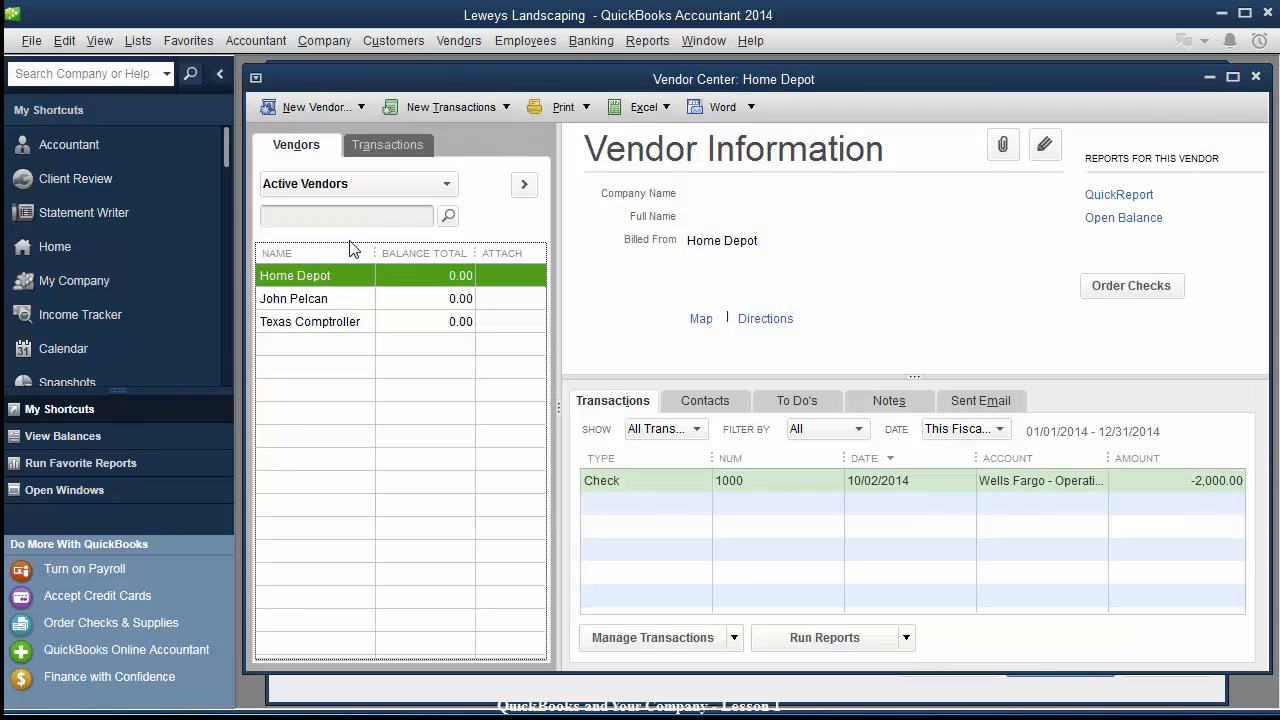
double_click(321, 299)
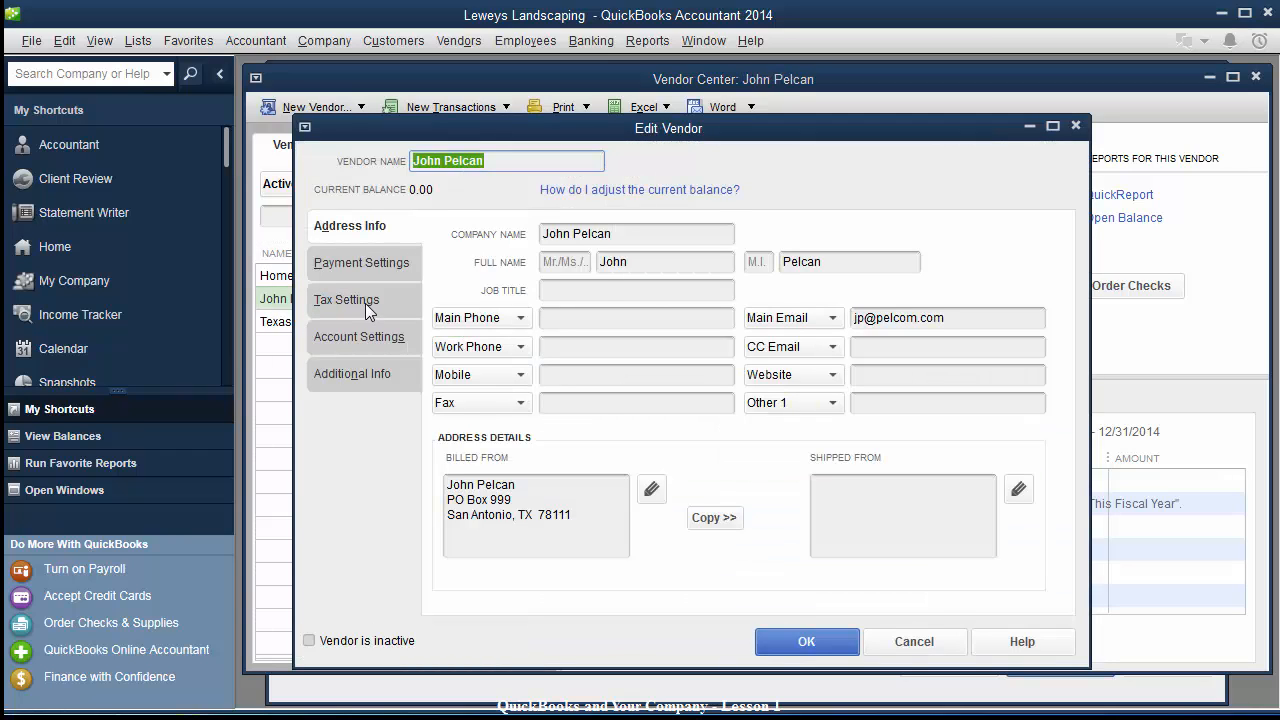
click(365, 303)
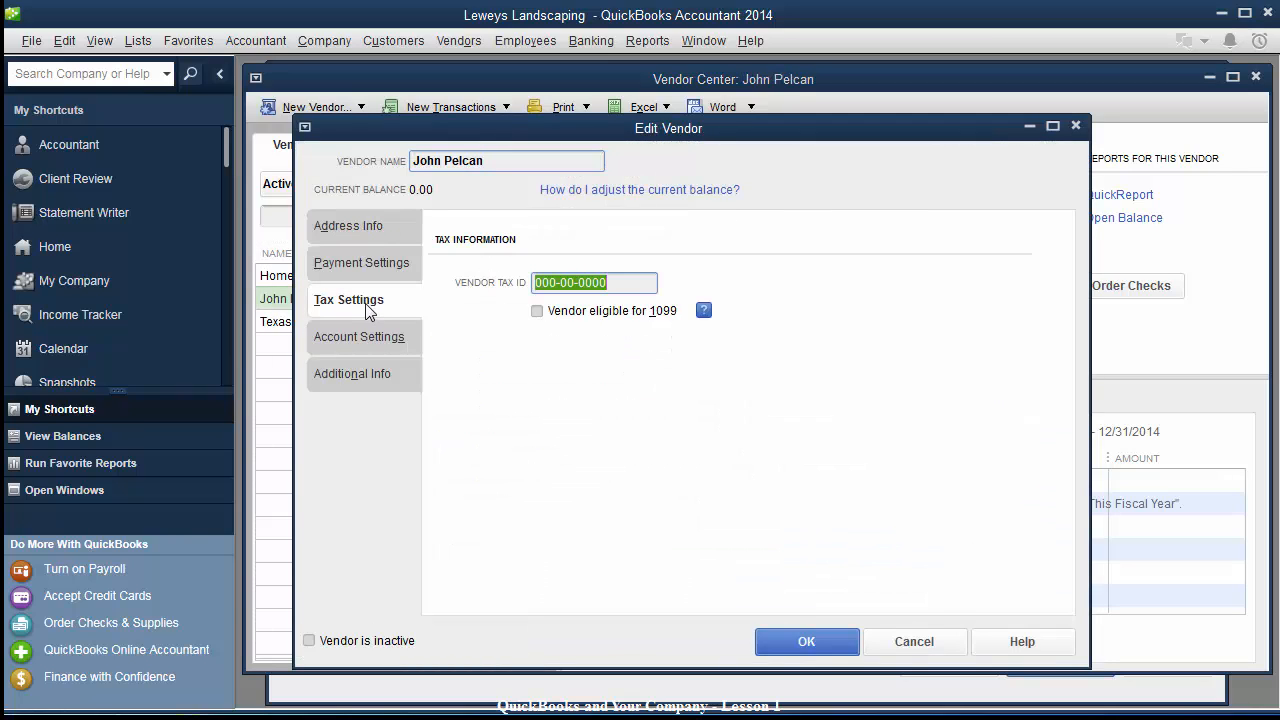
click(626, 282)
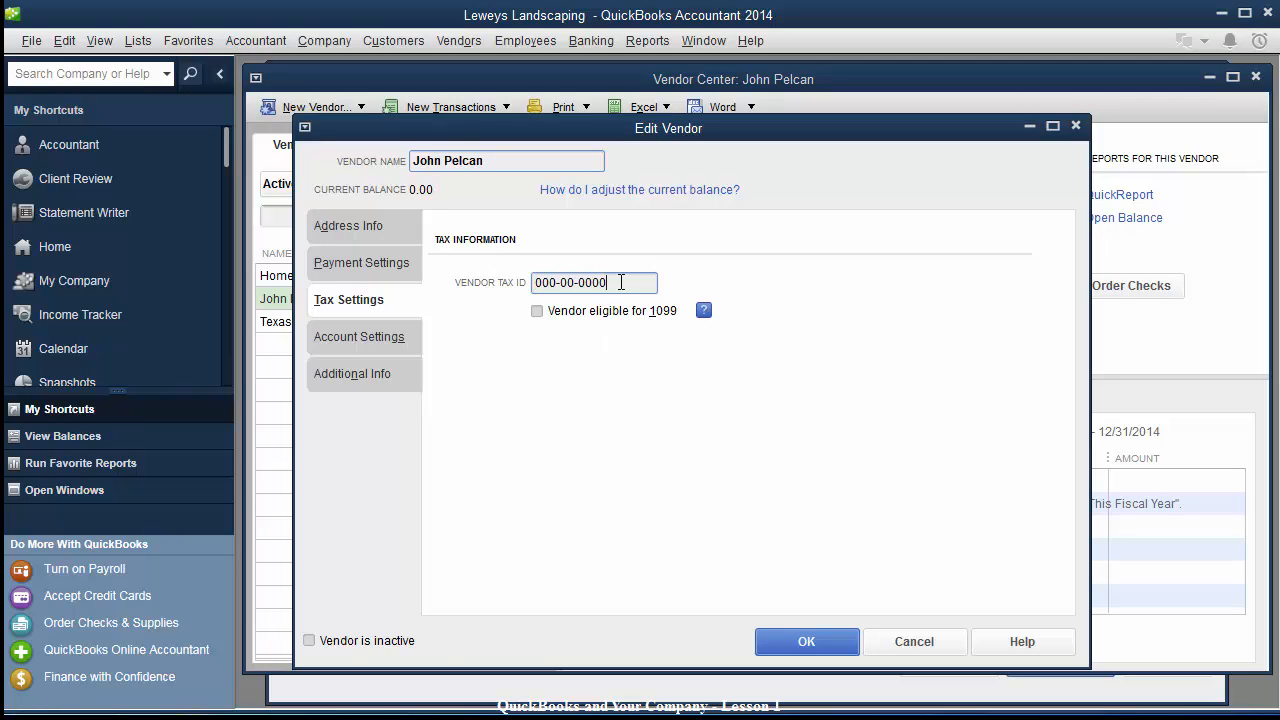
click(538, 312)
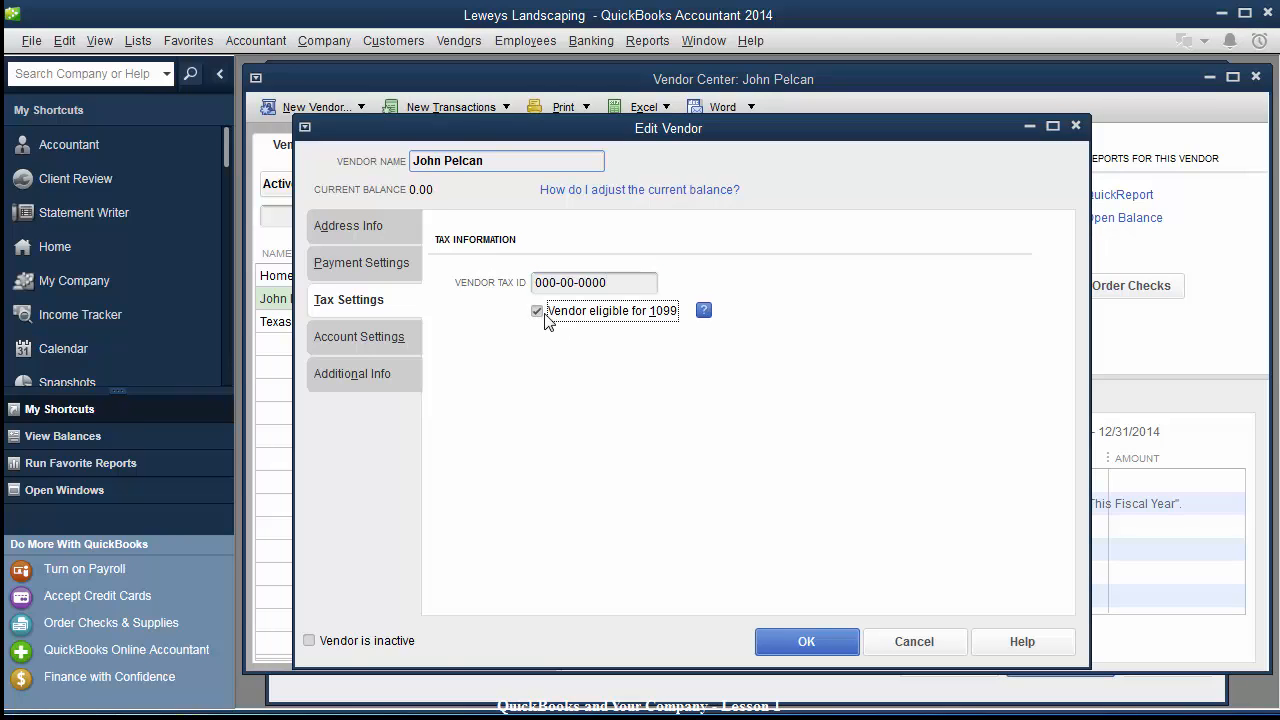
Prefill the vendor's expense account with Subcontracted Services.
click(389, 341)
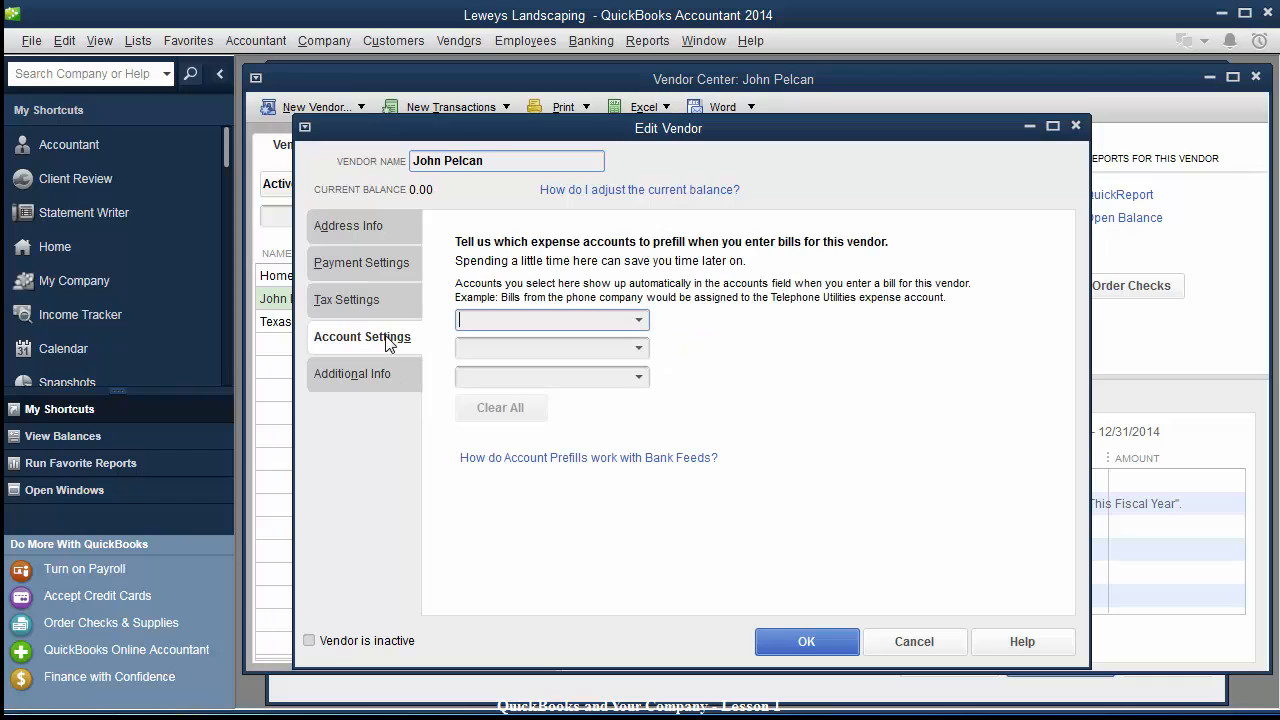
click(643, 322)
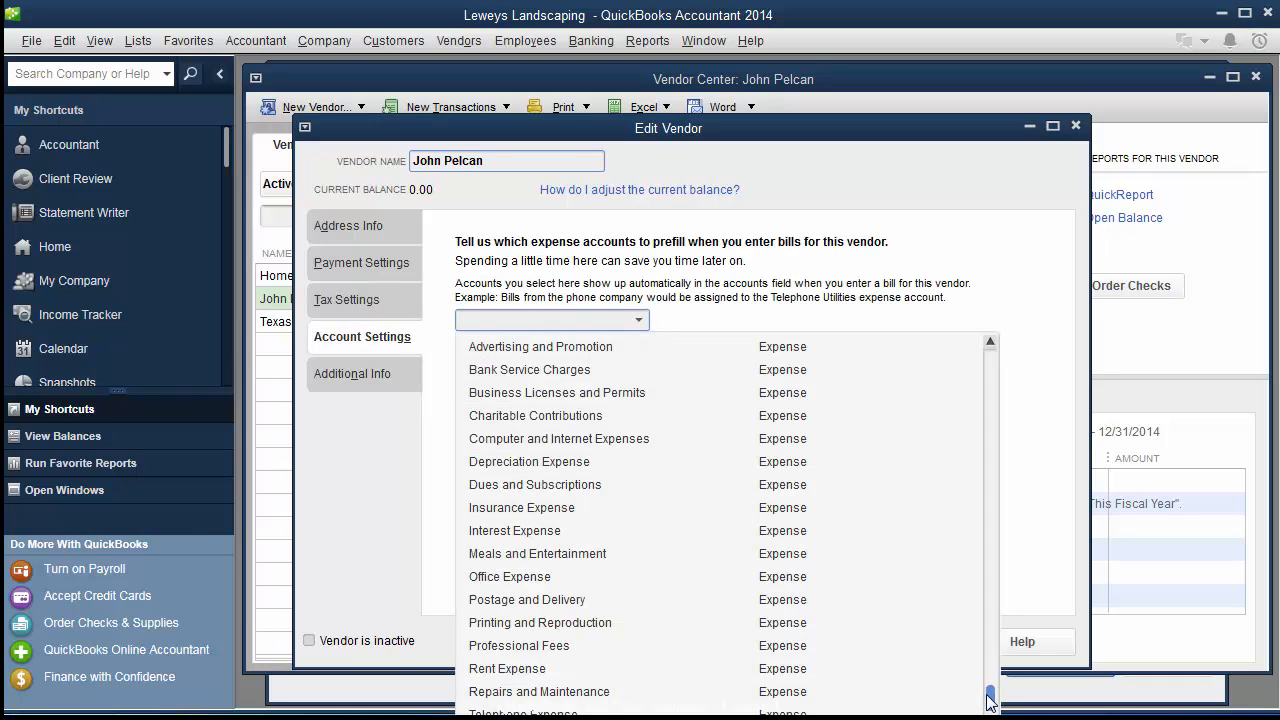
drag(990, 700, 988, 544)
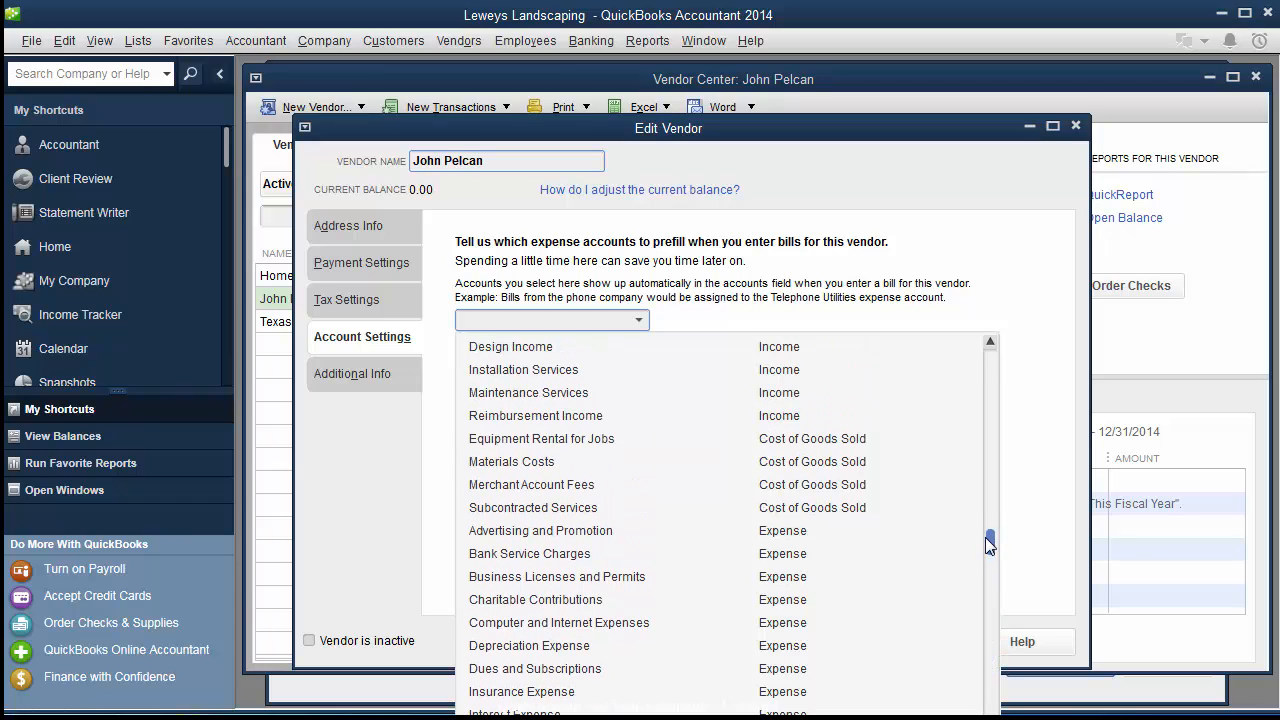
click(510, 510)
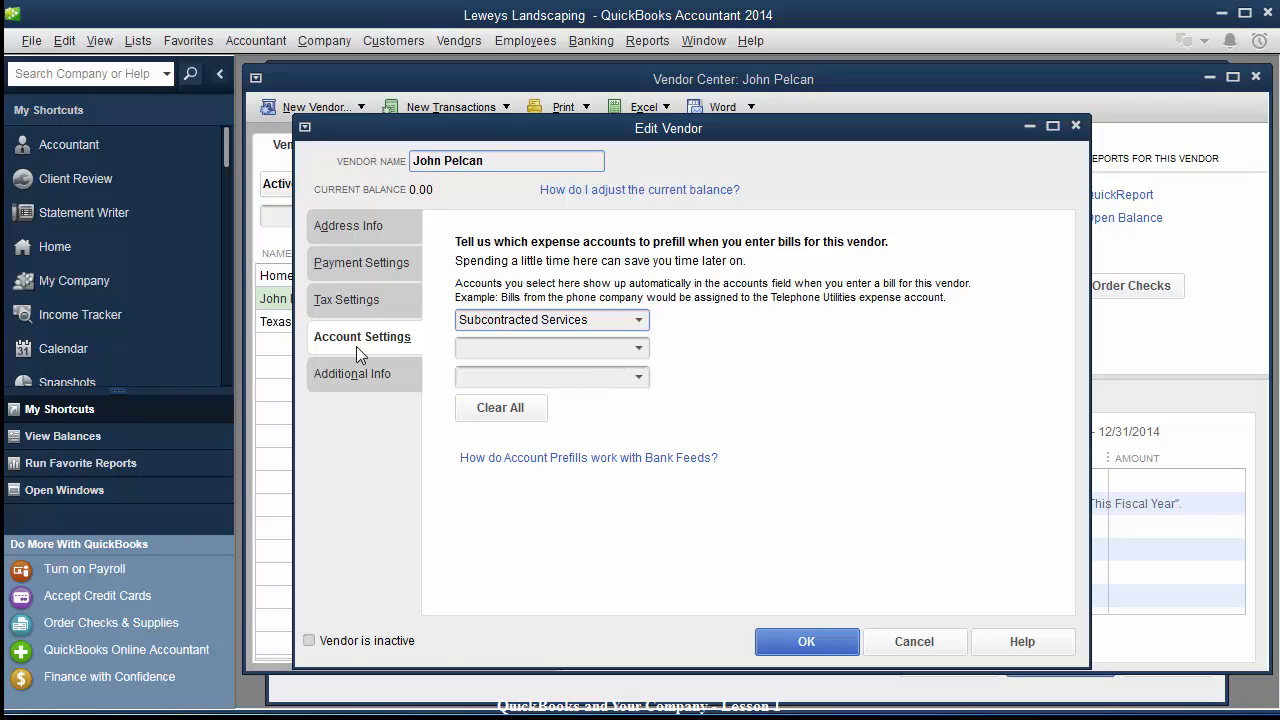
Set the vendor type to Service Providers, save, and put the Vendor Center away.
click(339, 377)
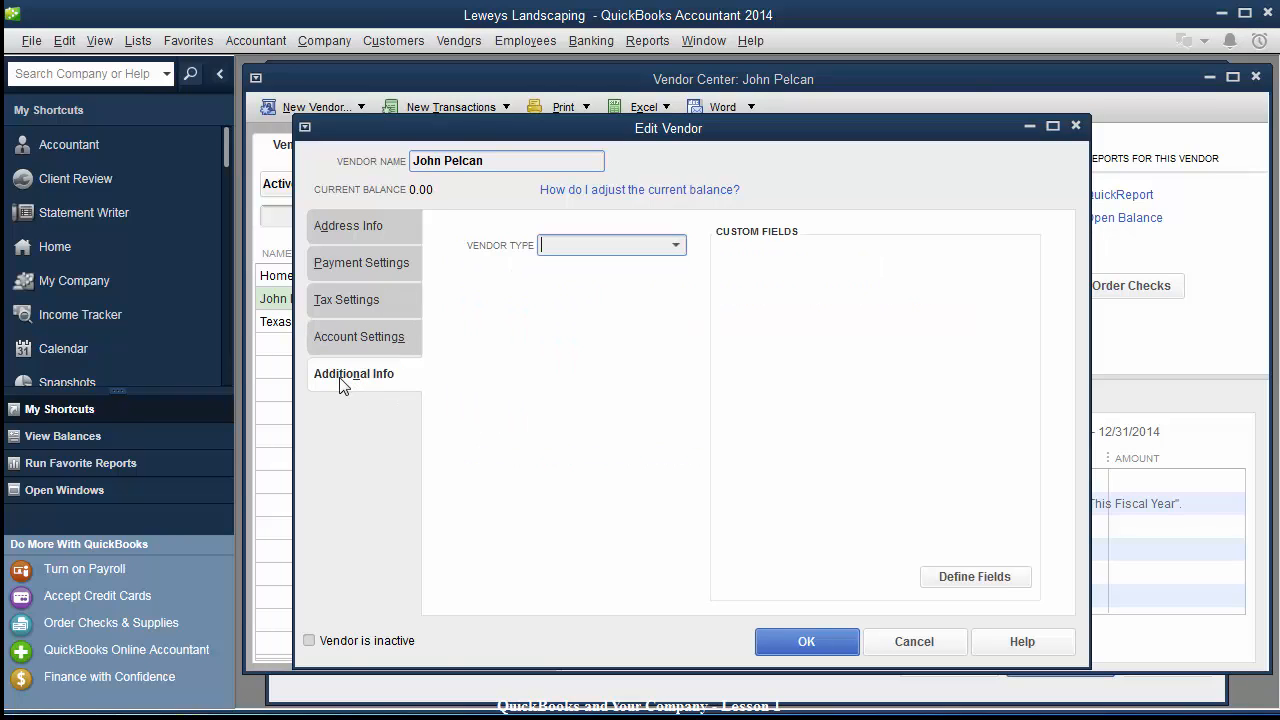
click(677, 246)
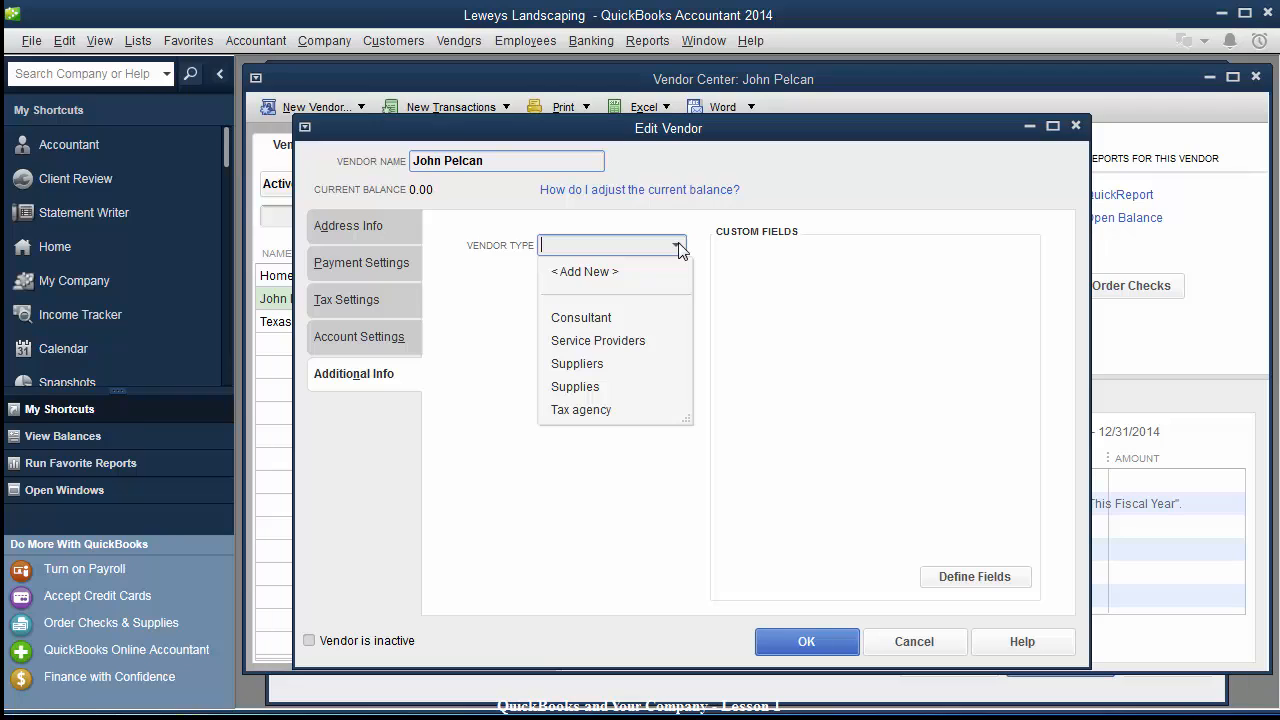
click(590, 343)
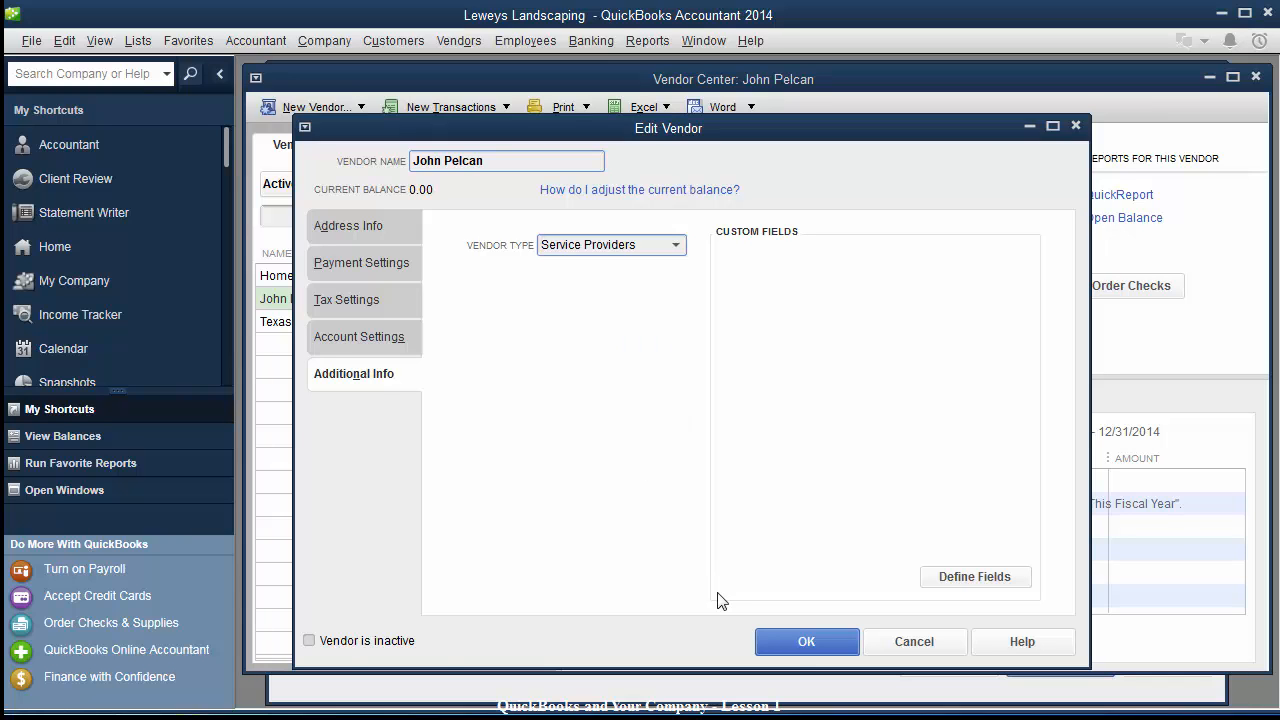
click(795, 643)
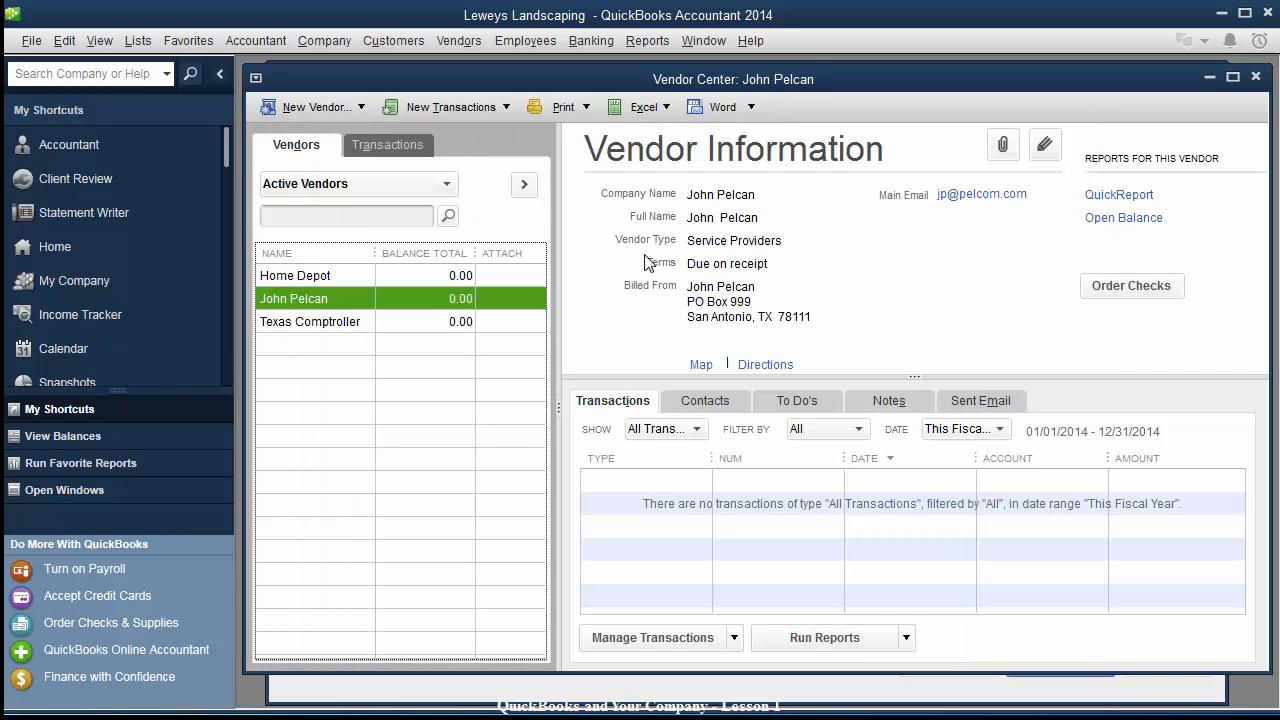
drag(716, 85, 625, 127)
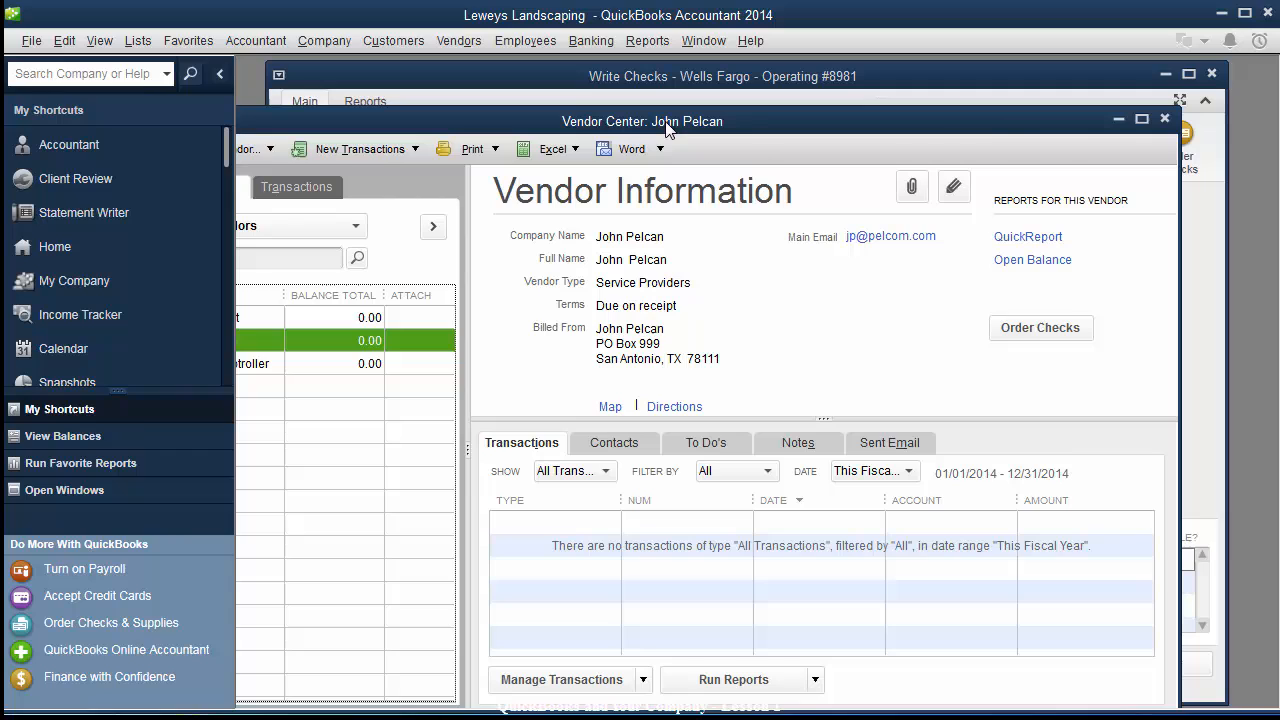
click(1119, 120)
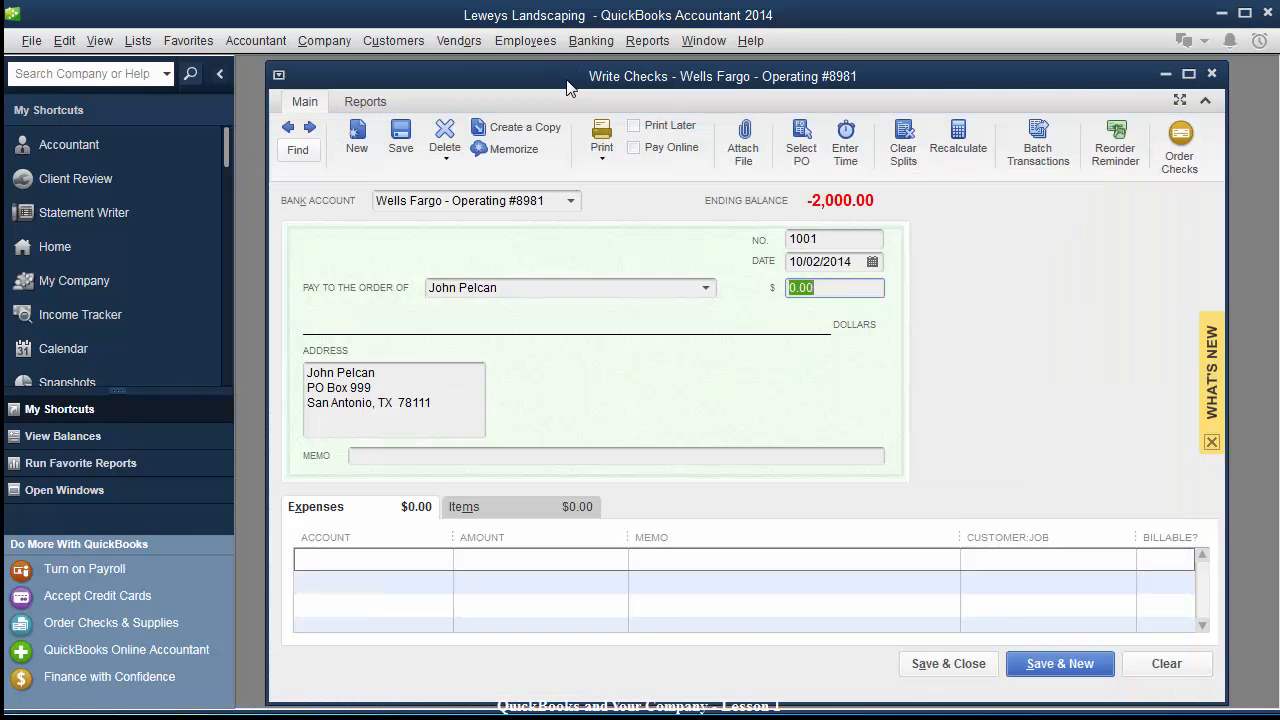
Add a 1,500.00 Subcontracted Services expense line for Acme Company, not billable.
click(387, 561)
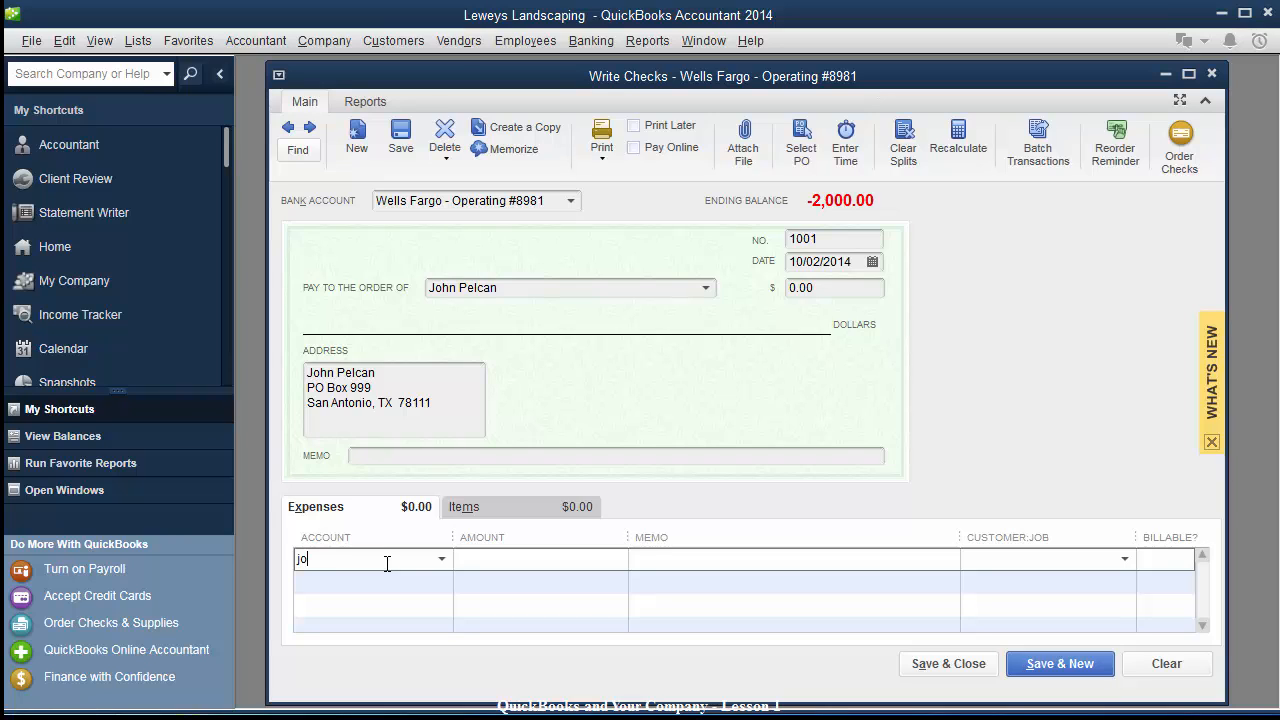
text(S)
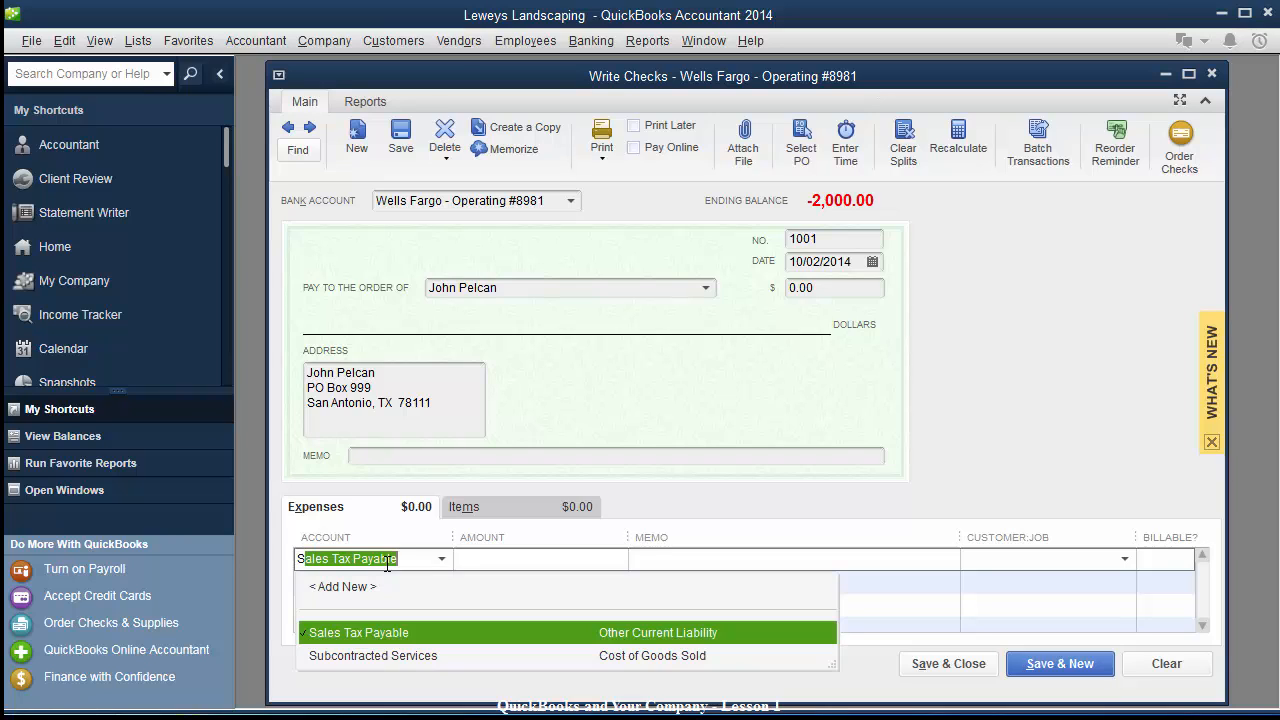
text(ubcontracted Services)
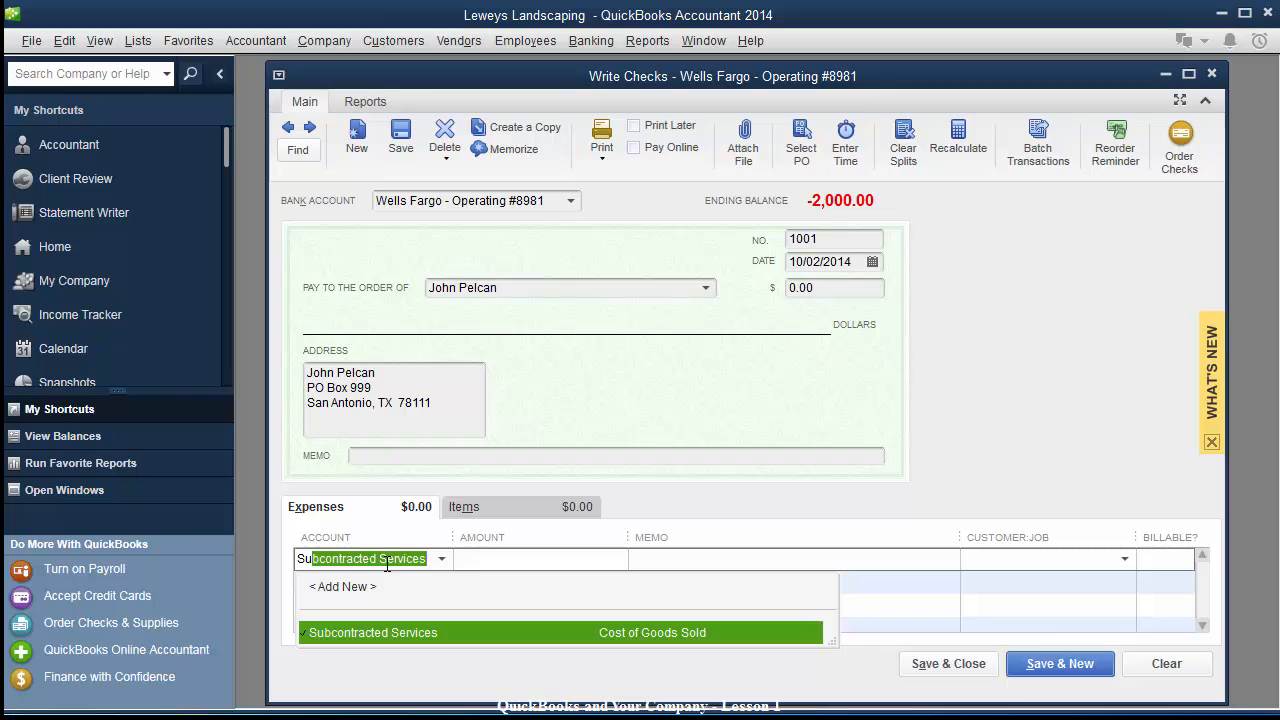
key(Tab)
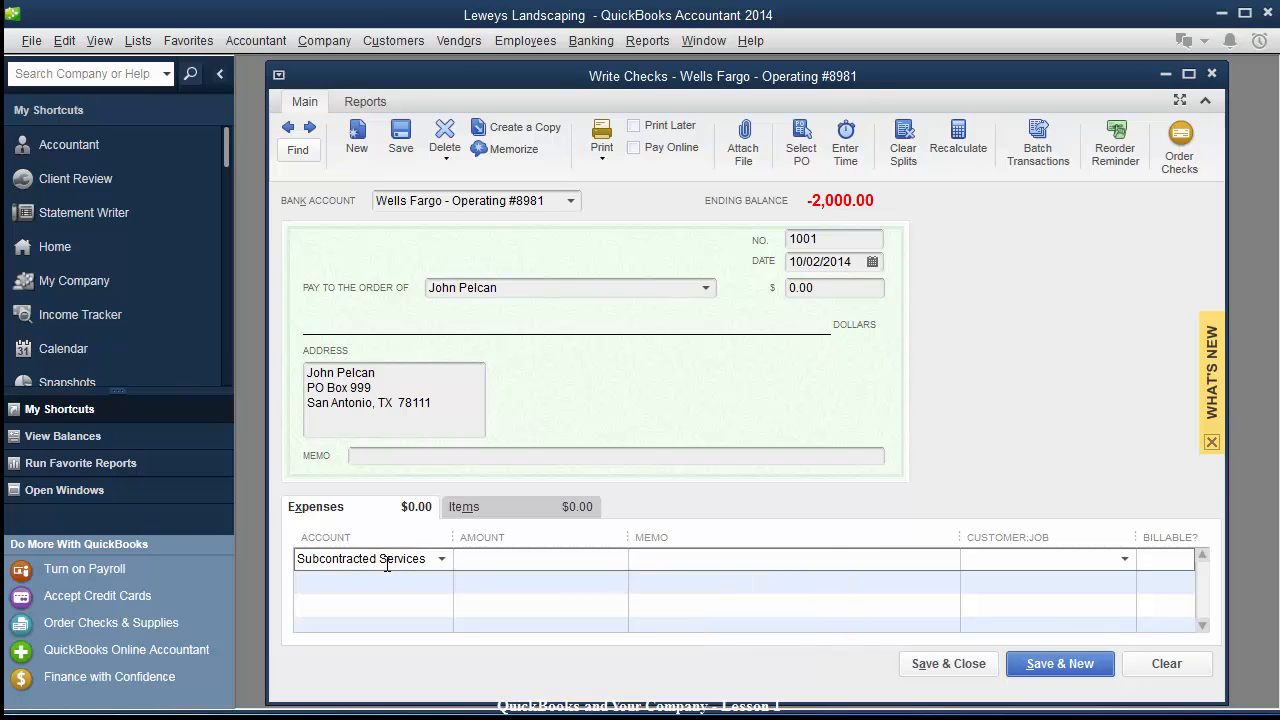
text(1,500.00)
key(Tab)
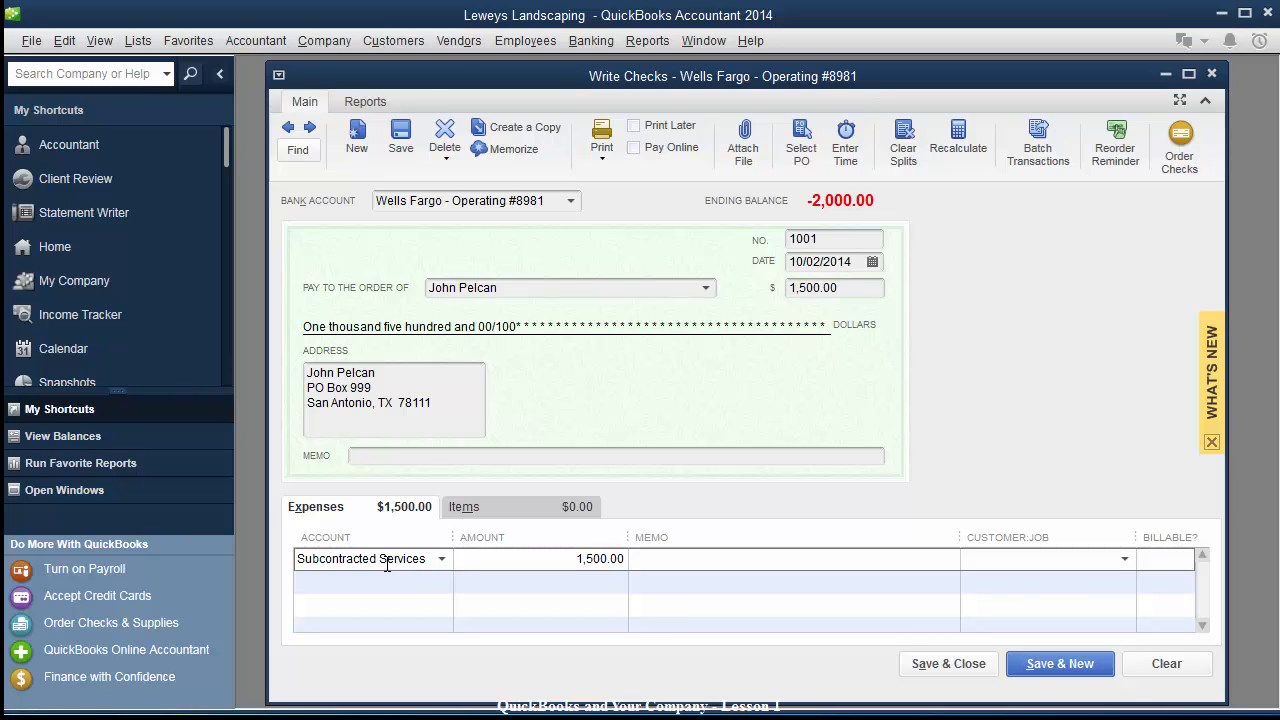
click(1126, 560)
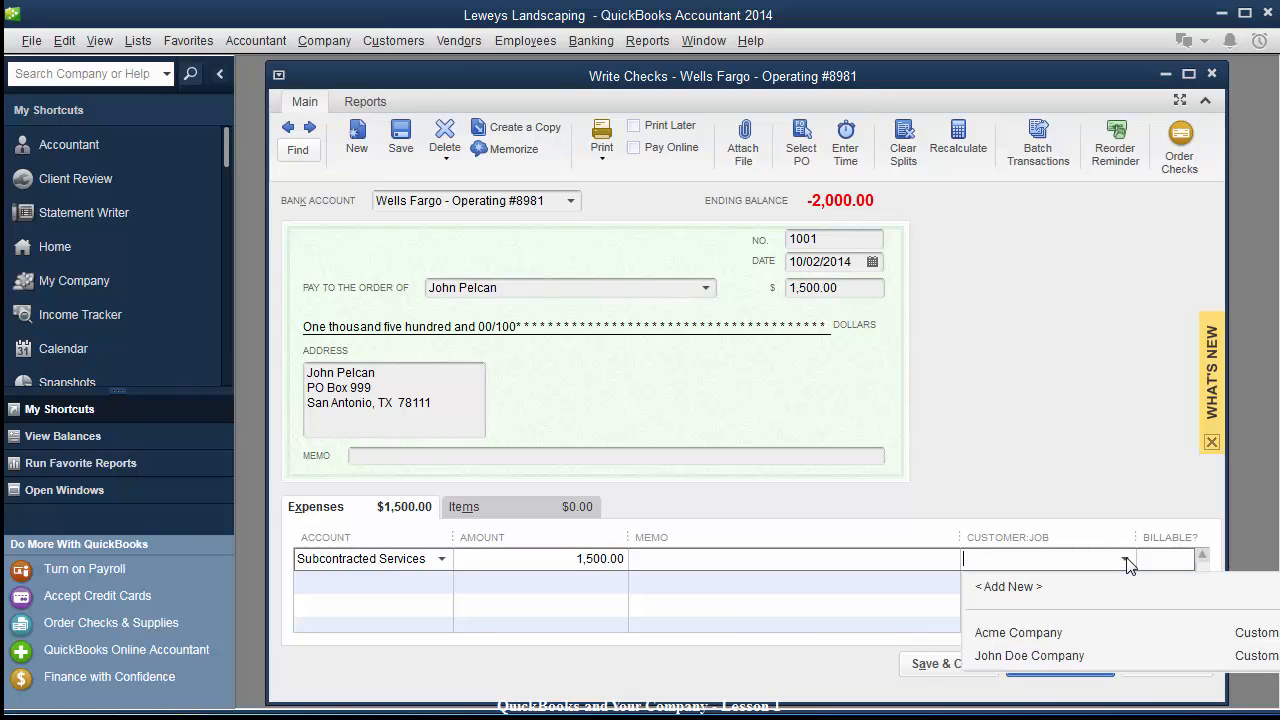
click(997, 634)
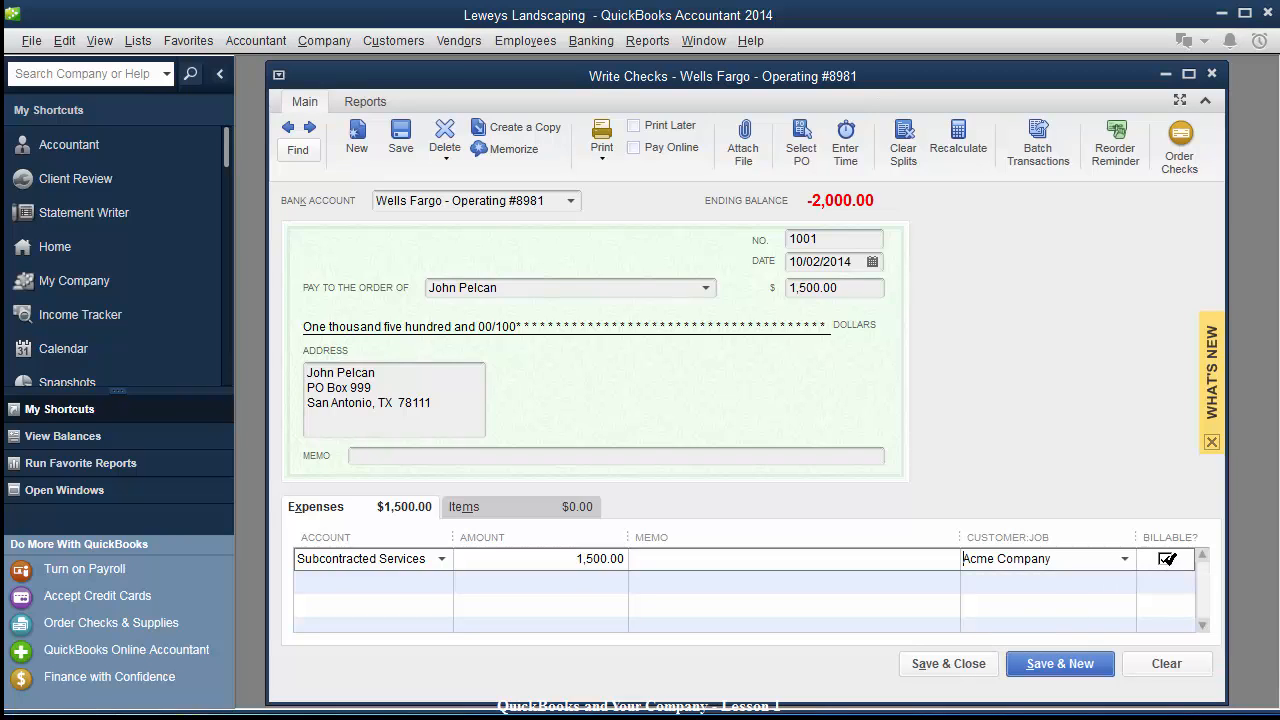
click(1166, 557)
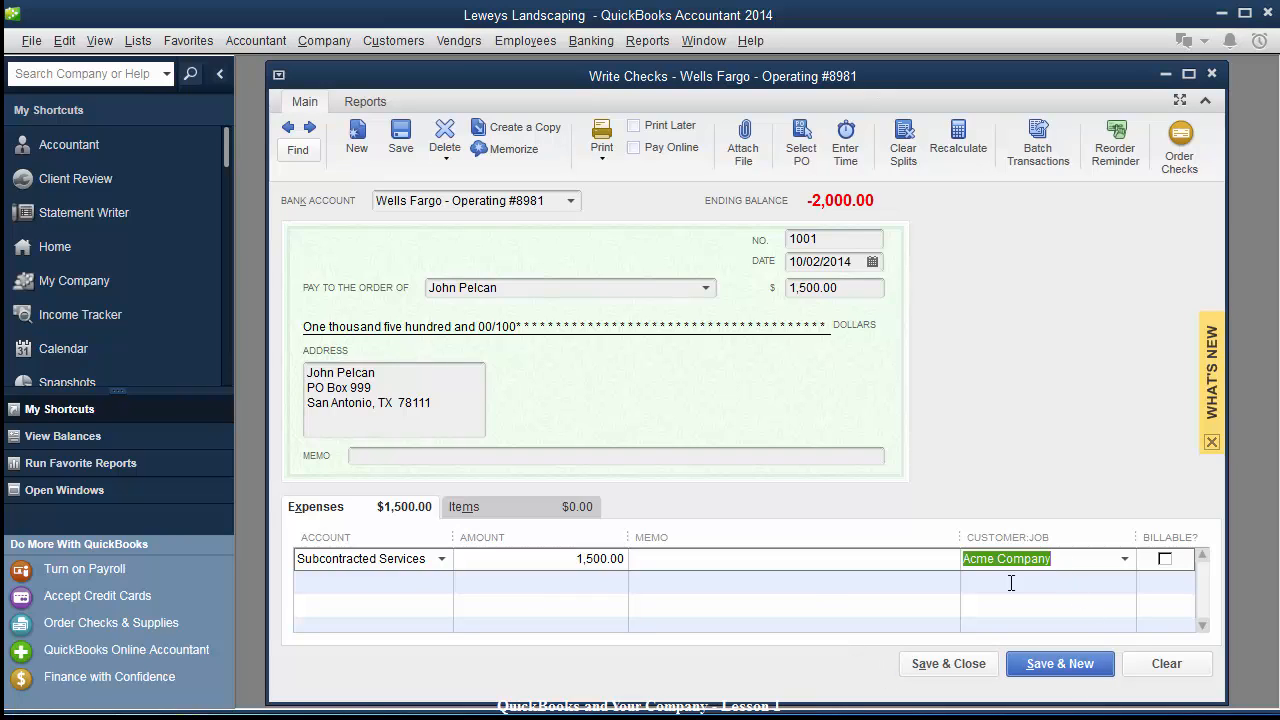
click(492, 568)
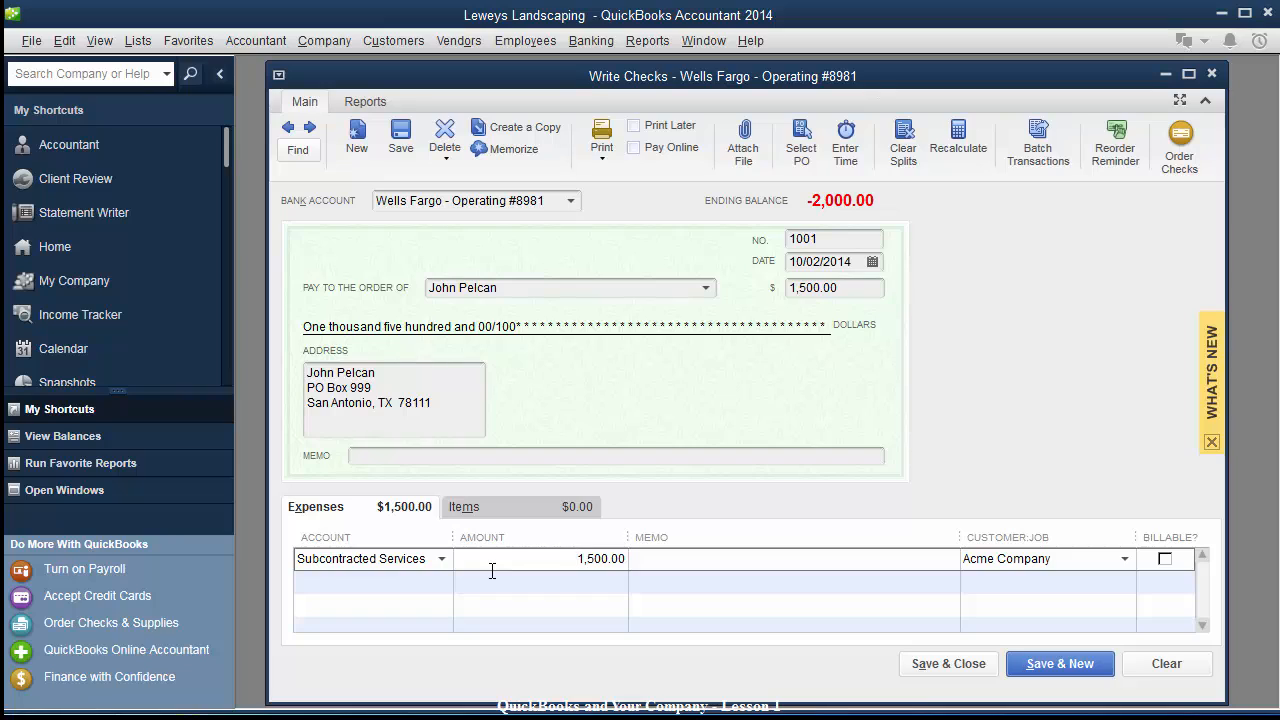
click(942, 664)
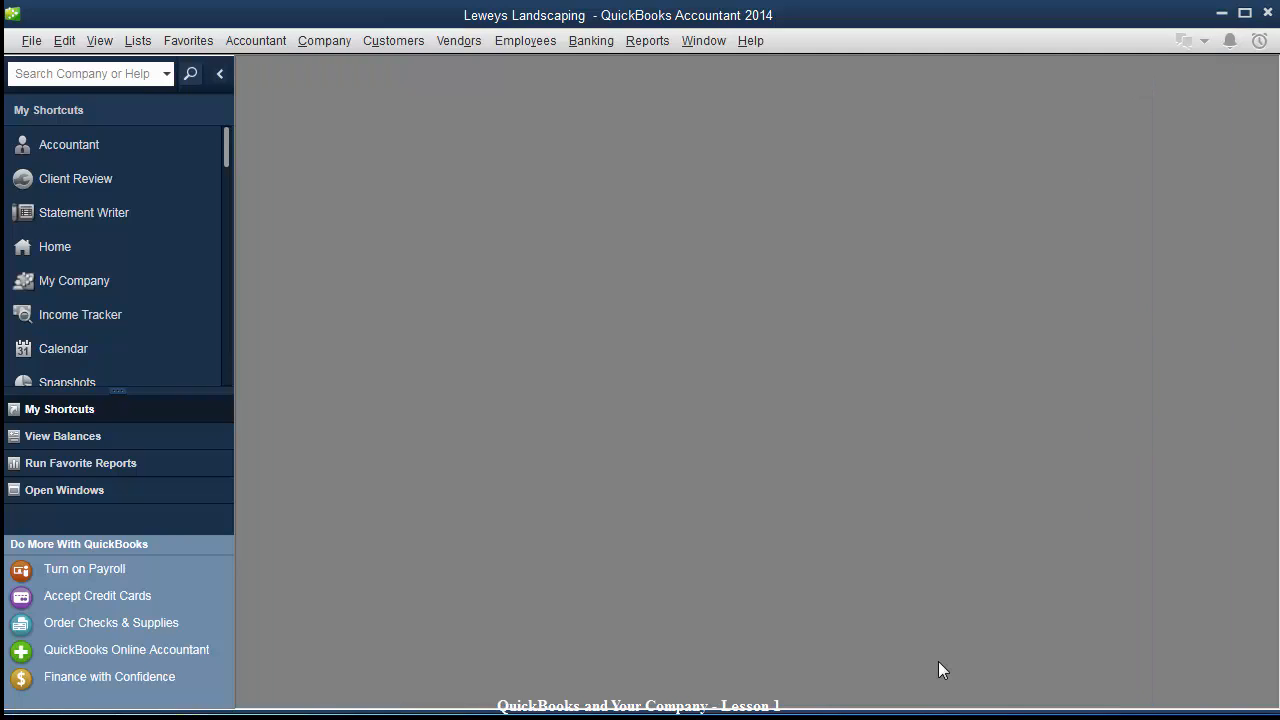
click(391, 41)
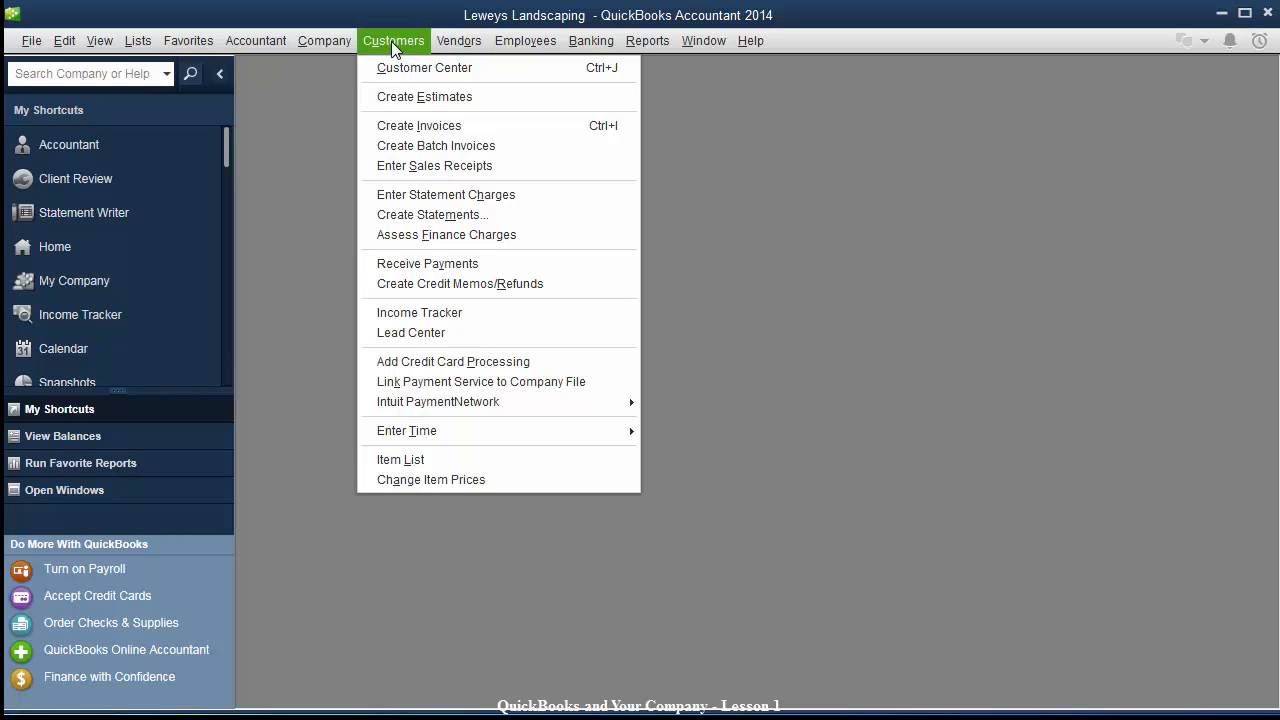
click(393, 68)
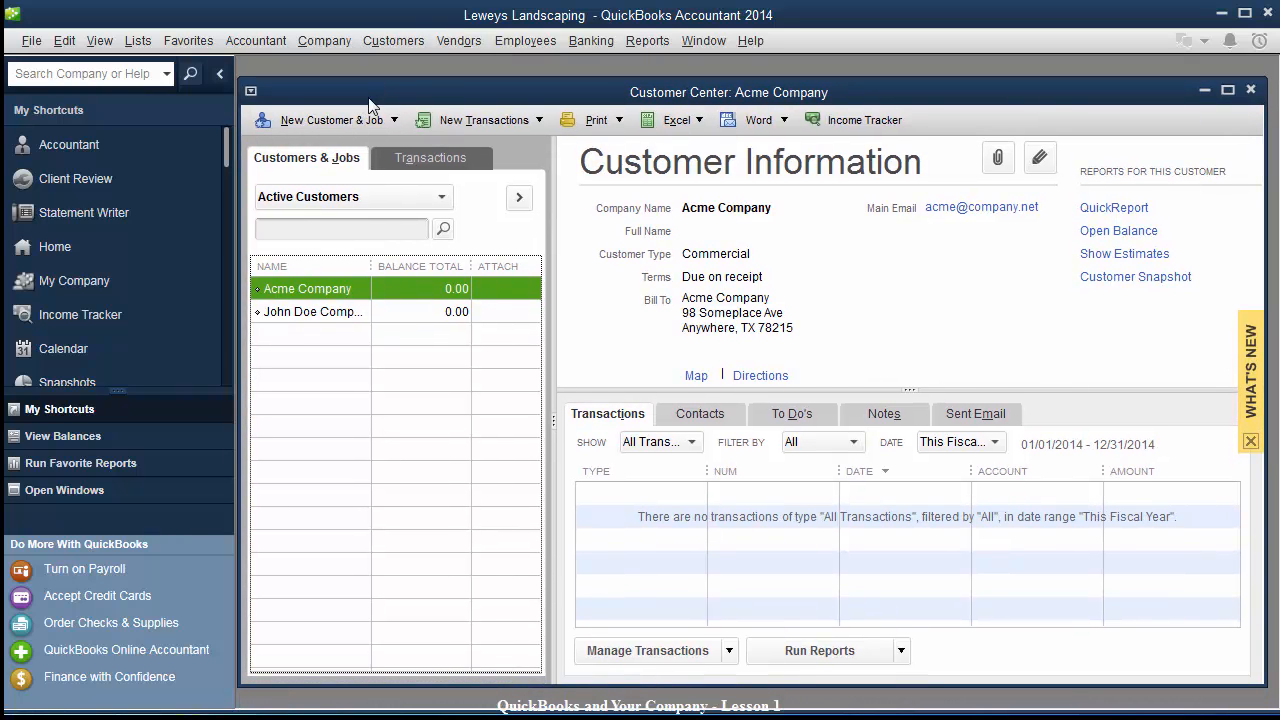
double_click(307, 291)
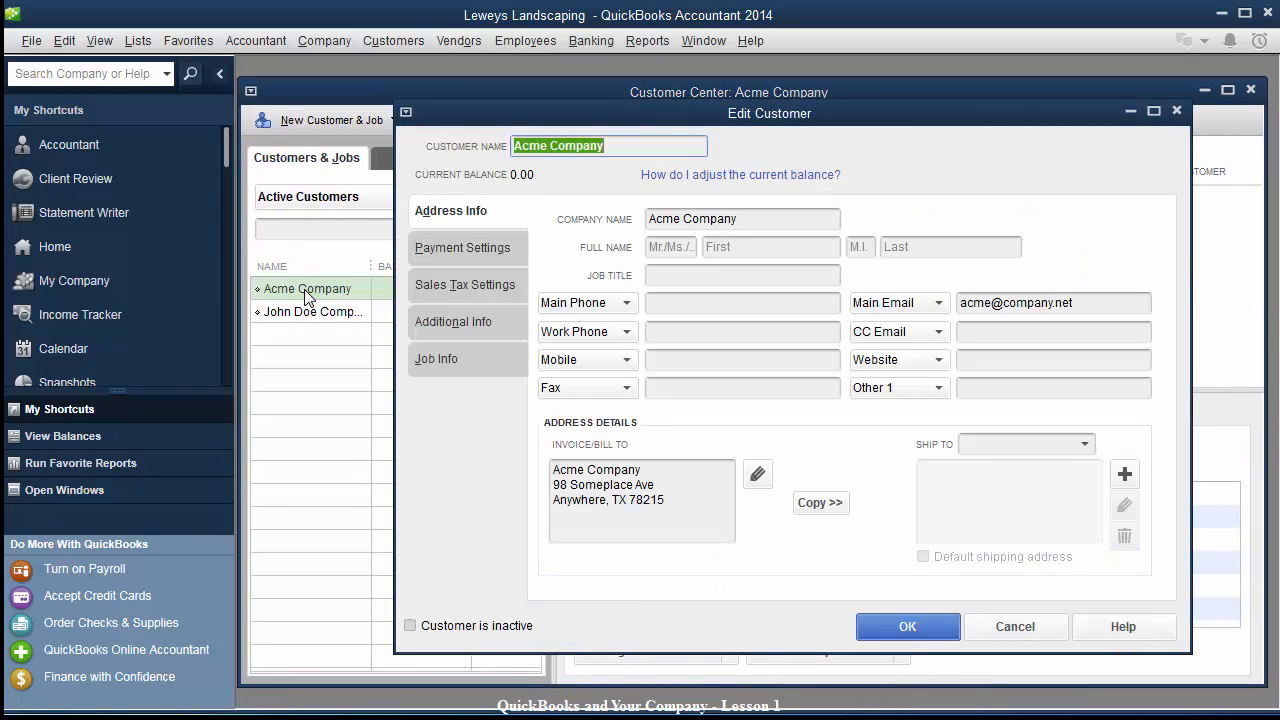
click(898, 628)
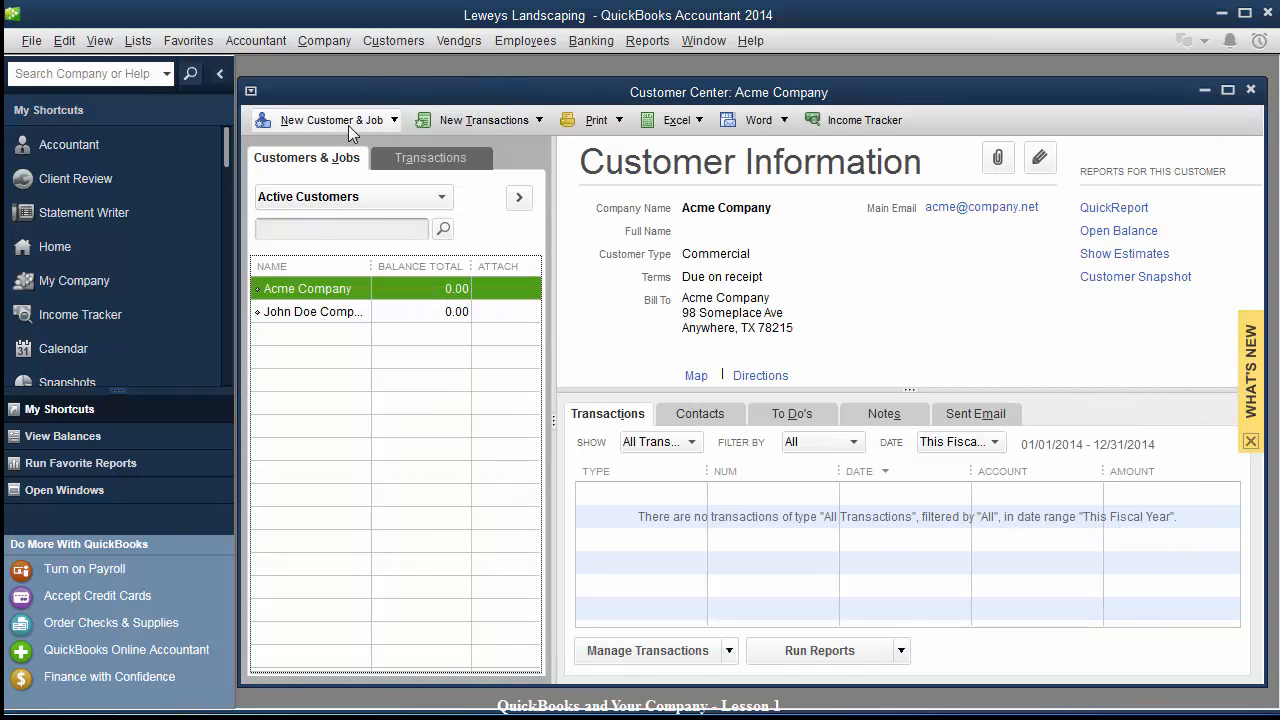
Start a new invoice using the Intuit Service template.
click(390, 44)
click(400, 132)
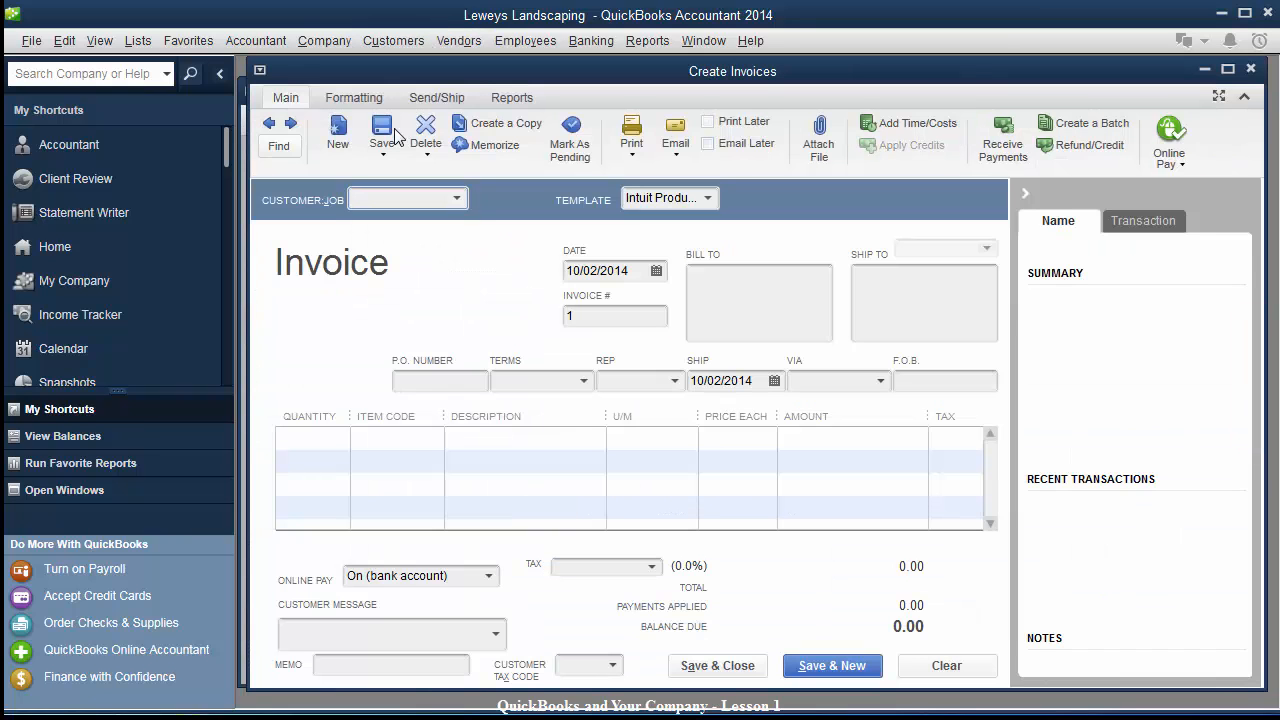
drag(462, 76, 477, 87)
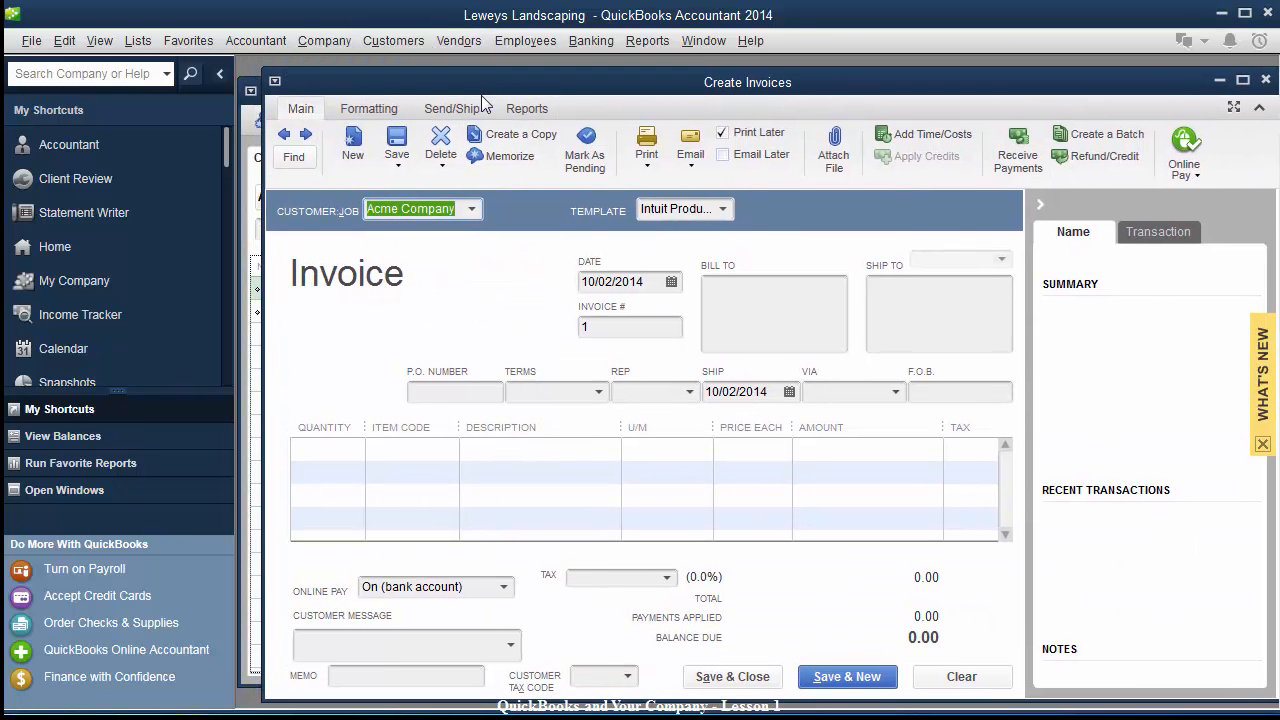
click(723, 209)
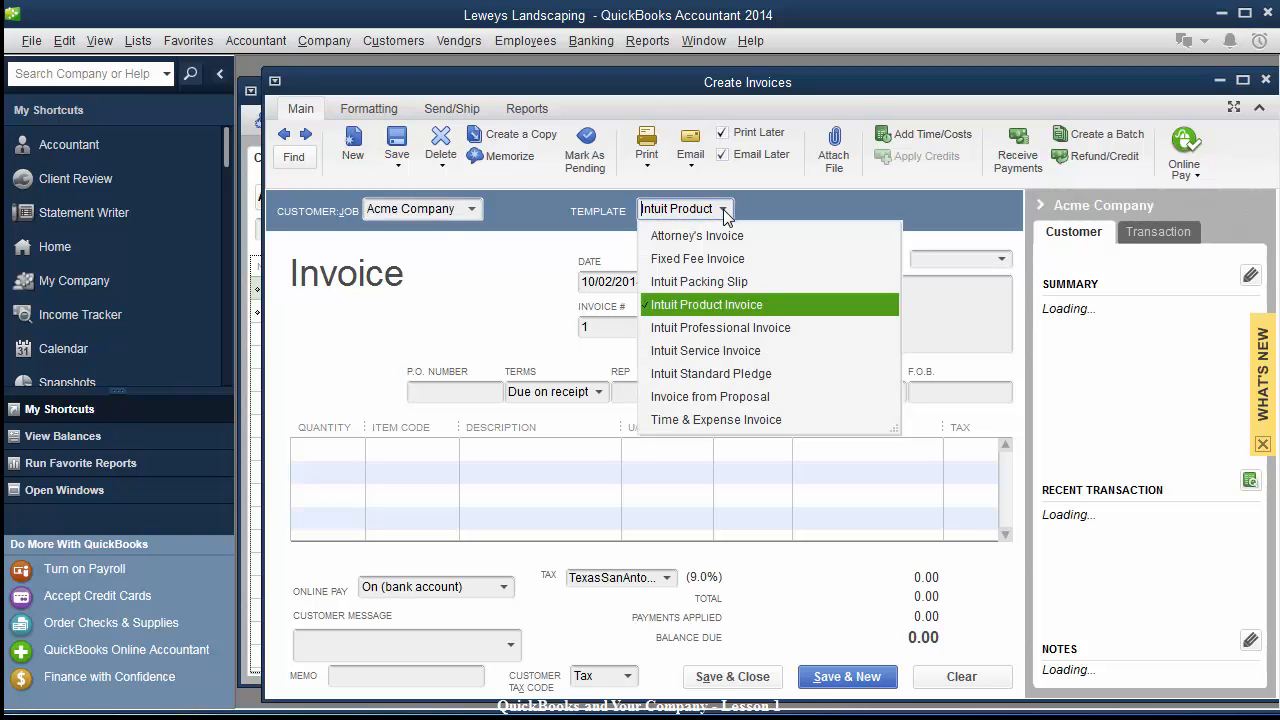
click(700, 351)
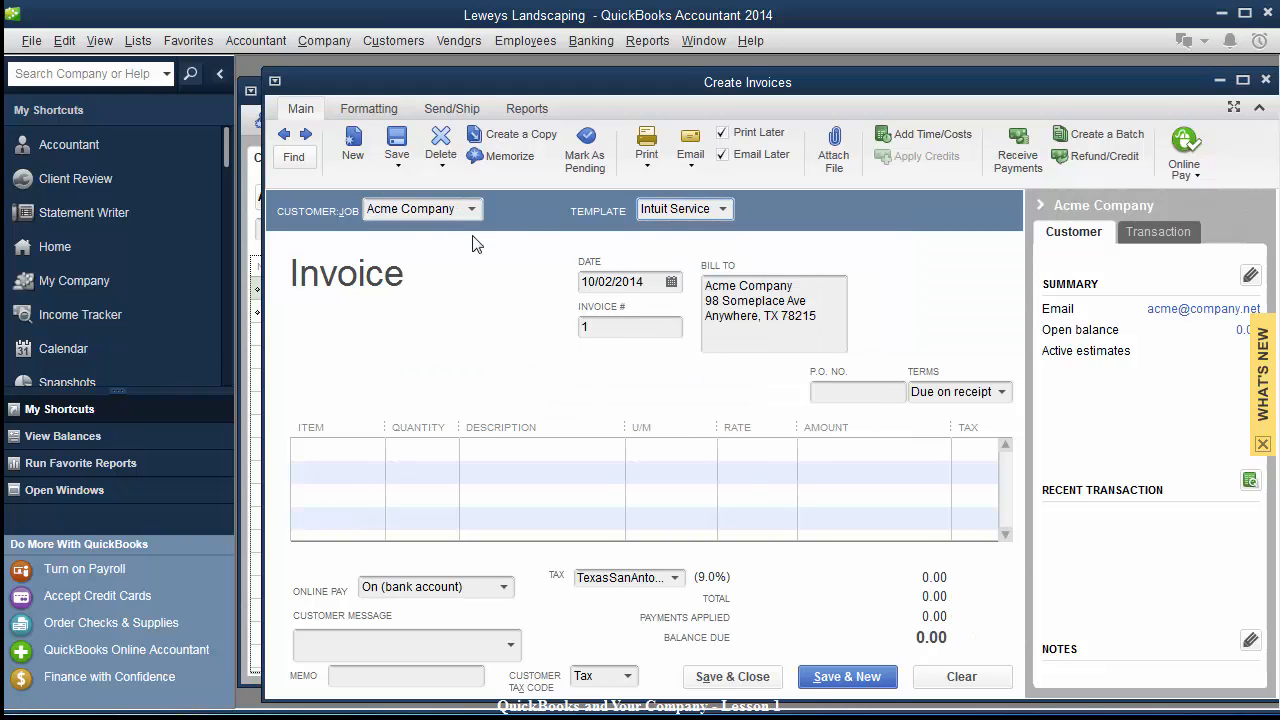
Date the invoice 10/05/2014 and number it 1000.
click(657, 282)
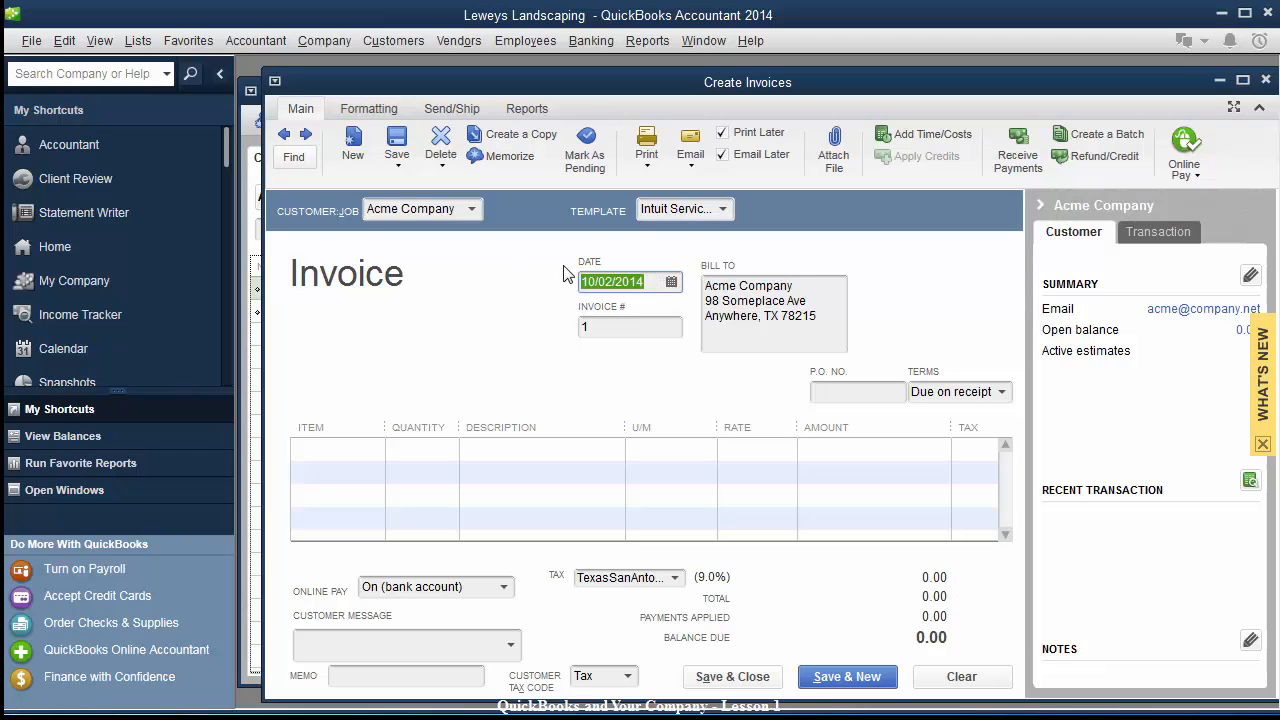
text(10/5)
text(14)
key(Tab)
text(1)
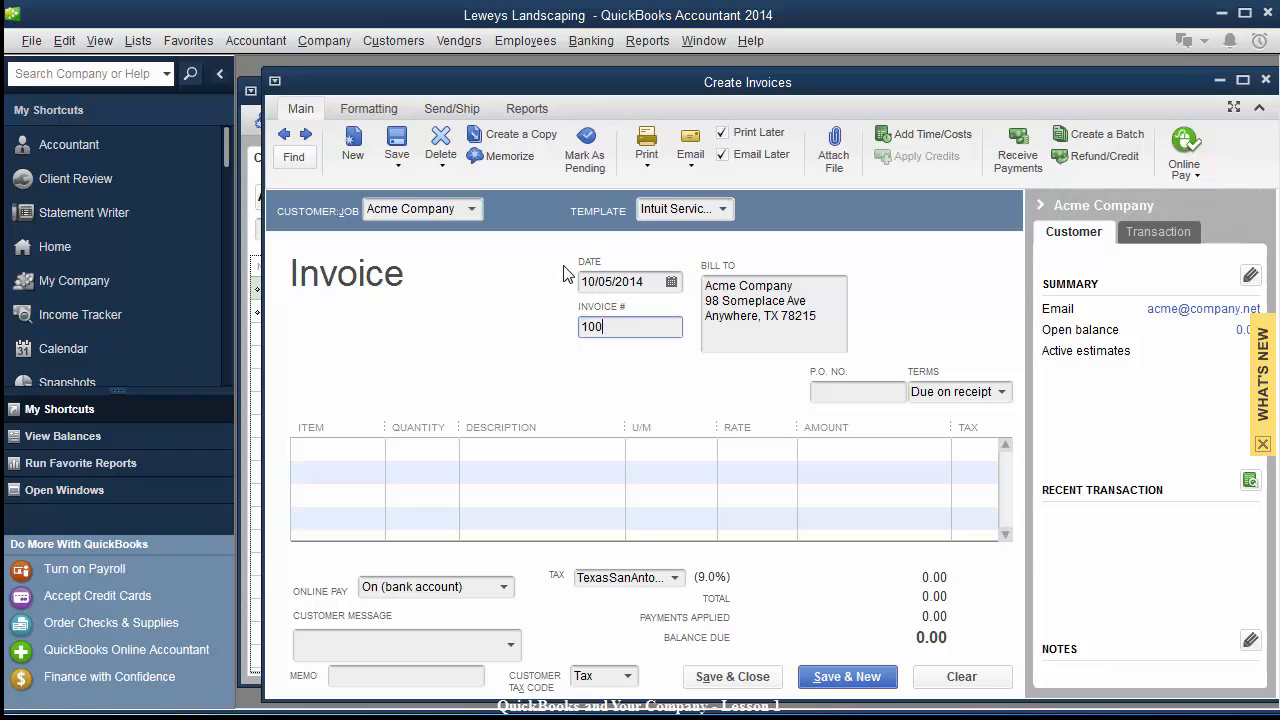
key(Tab)
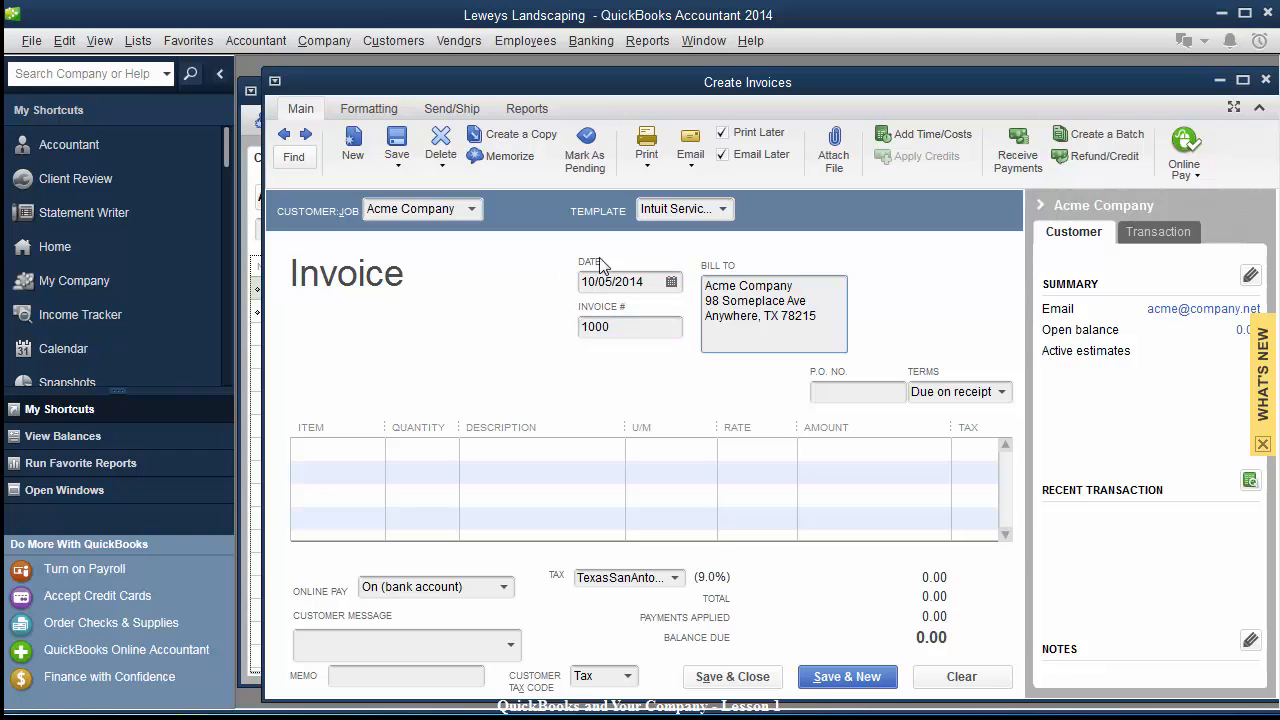
click(847, 393)
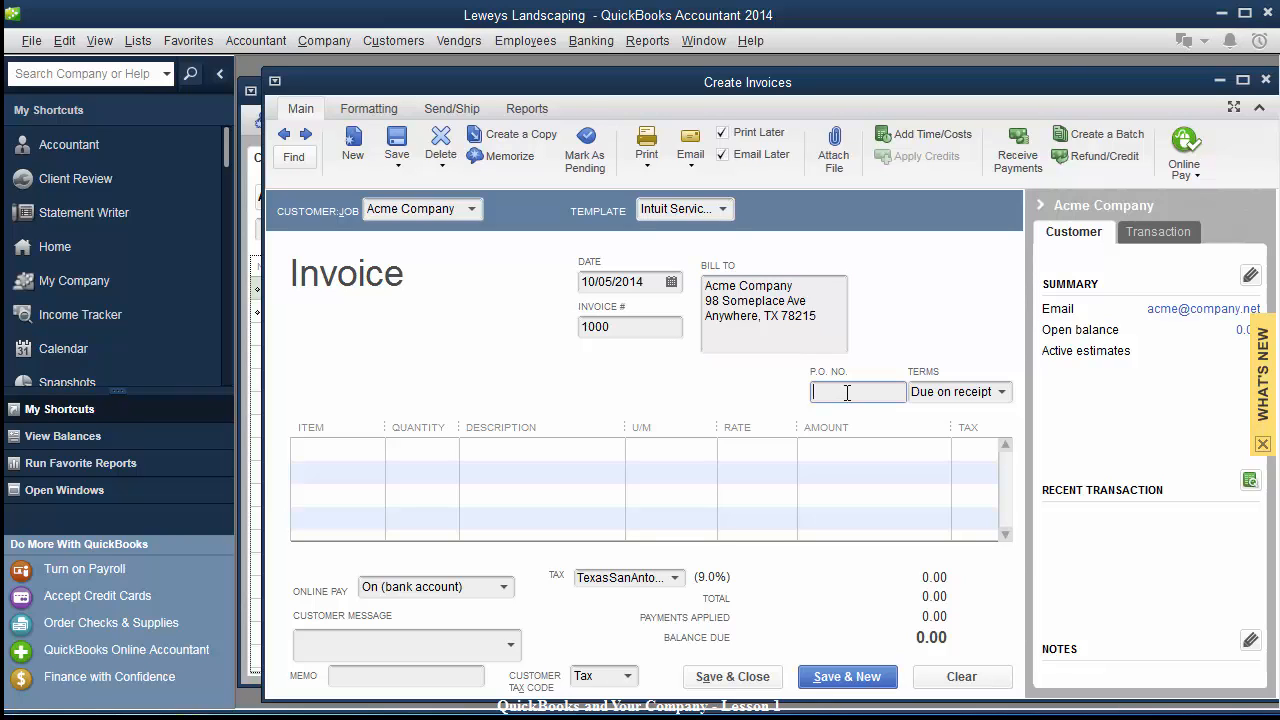
Enter DesignPackage as the first line's item.
click(366, 455)
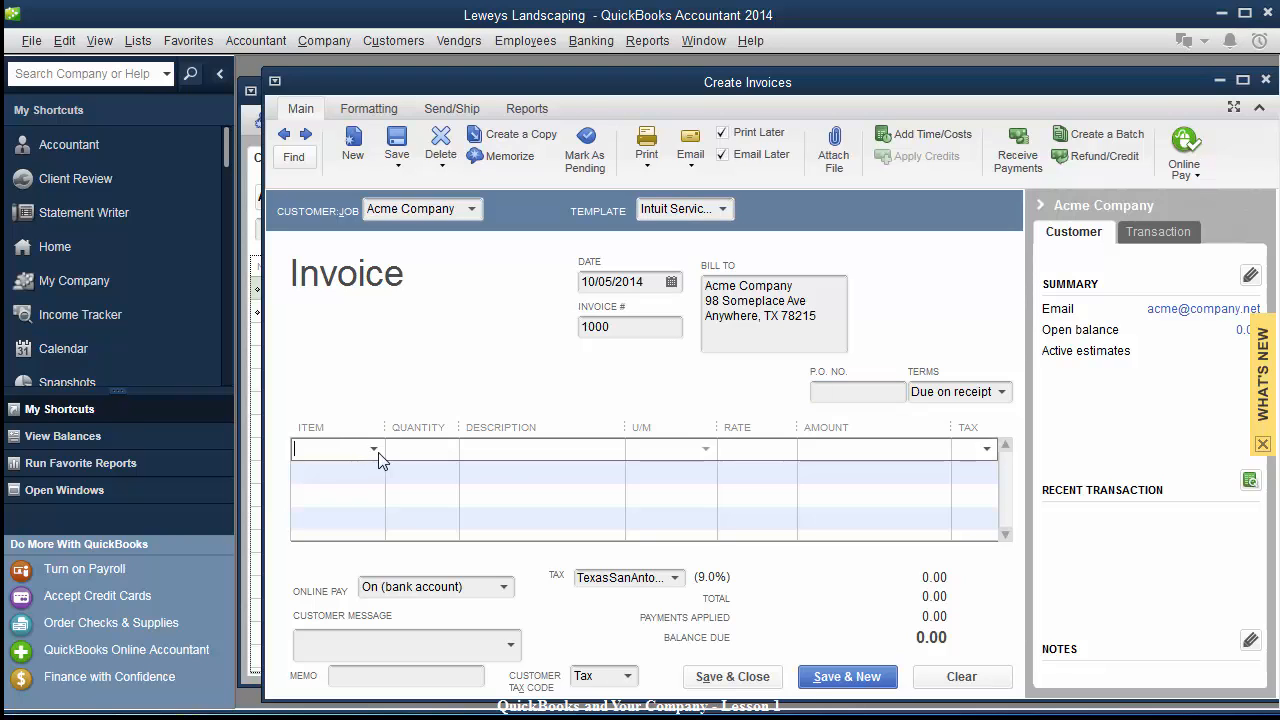
click(374, 451)
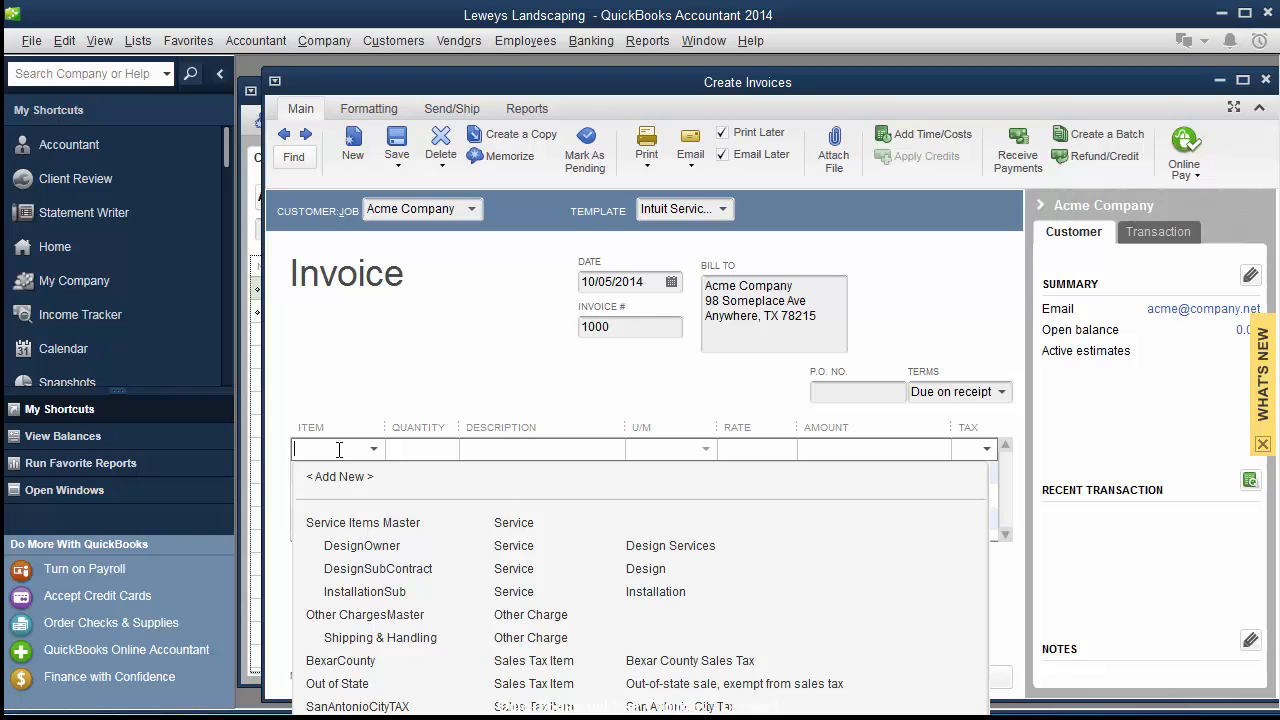
text(de)
text(signPa)
text(ckage)
key(Tab)
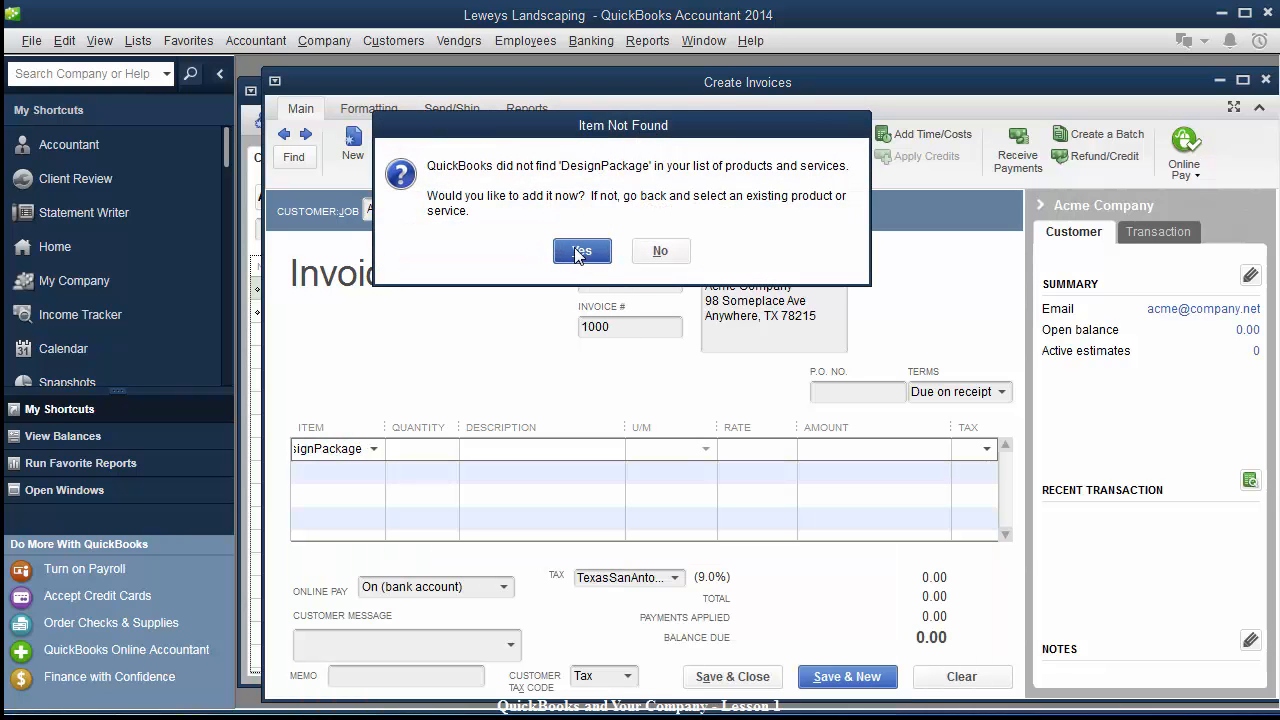
Add DesignPackage as a Service item, subitem of Service Items Master.
click(578, 253)
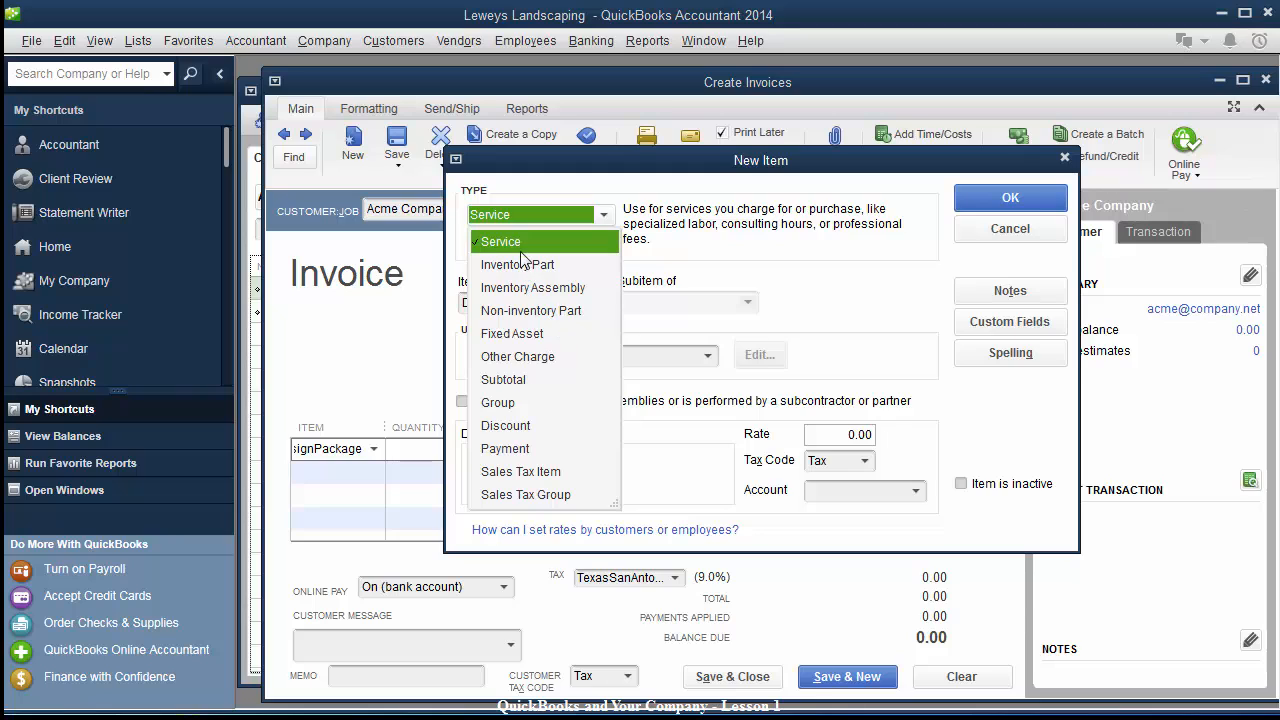
click(520, 244)
click(605, 281)
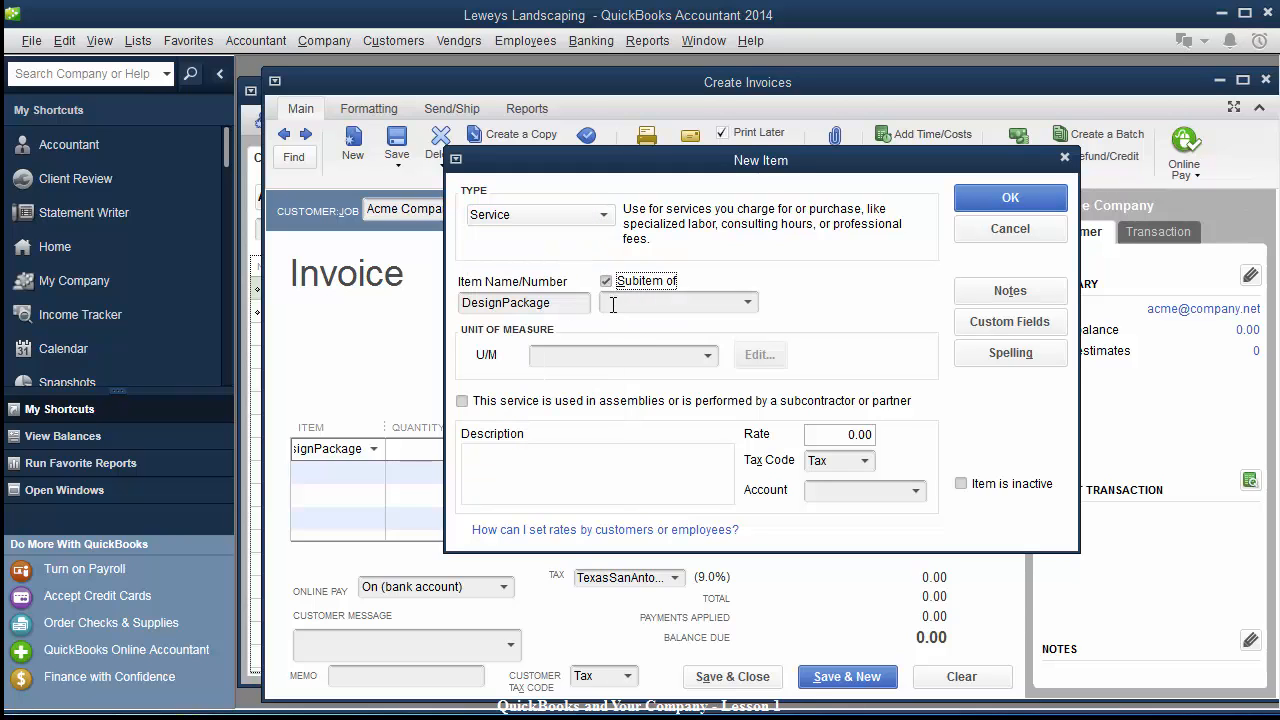
click(613, 302)
text(Se)
click(566, 357)
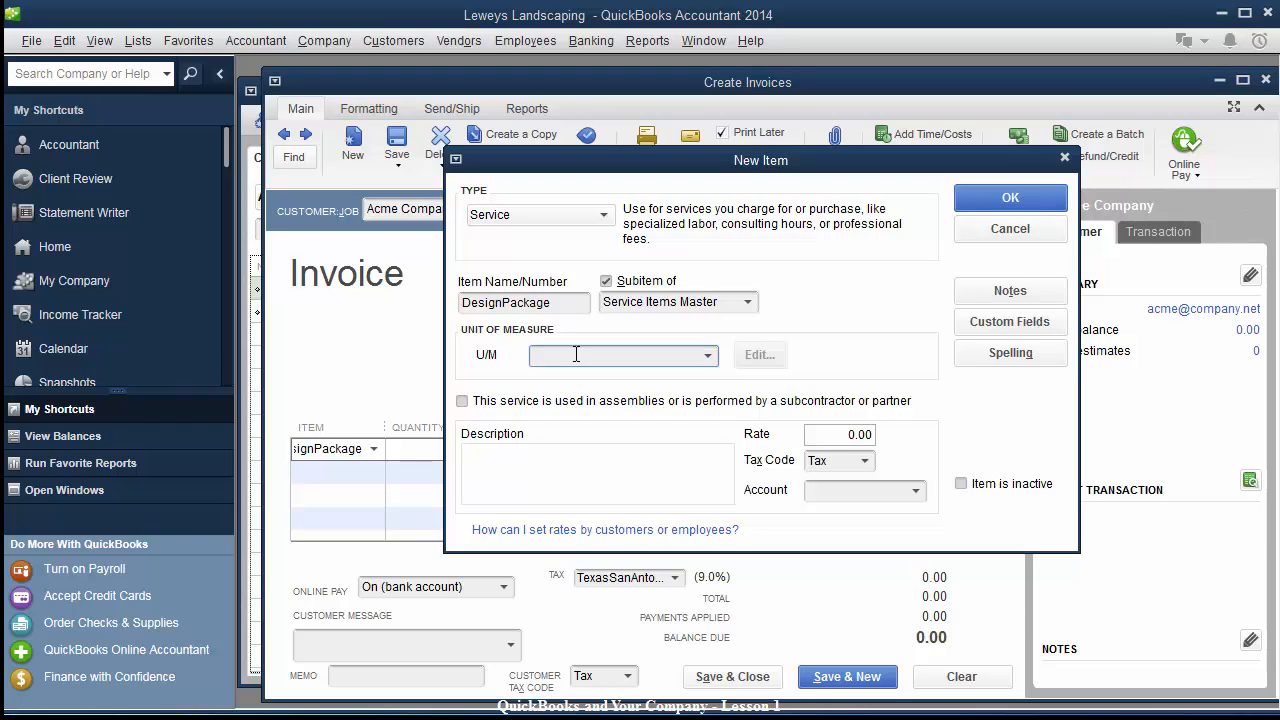
Create the unit of measure each, abbreviated ea, for the item.
key(Tab)
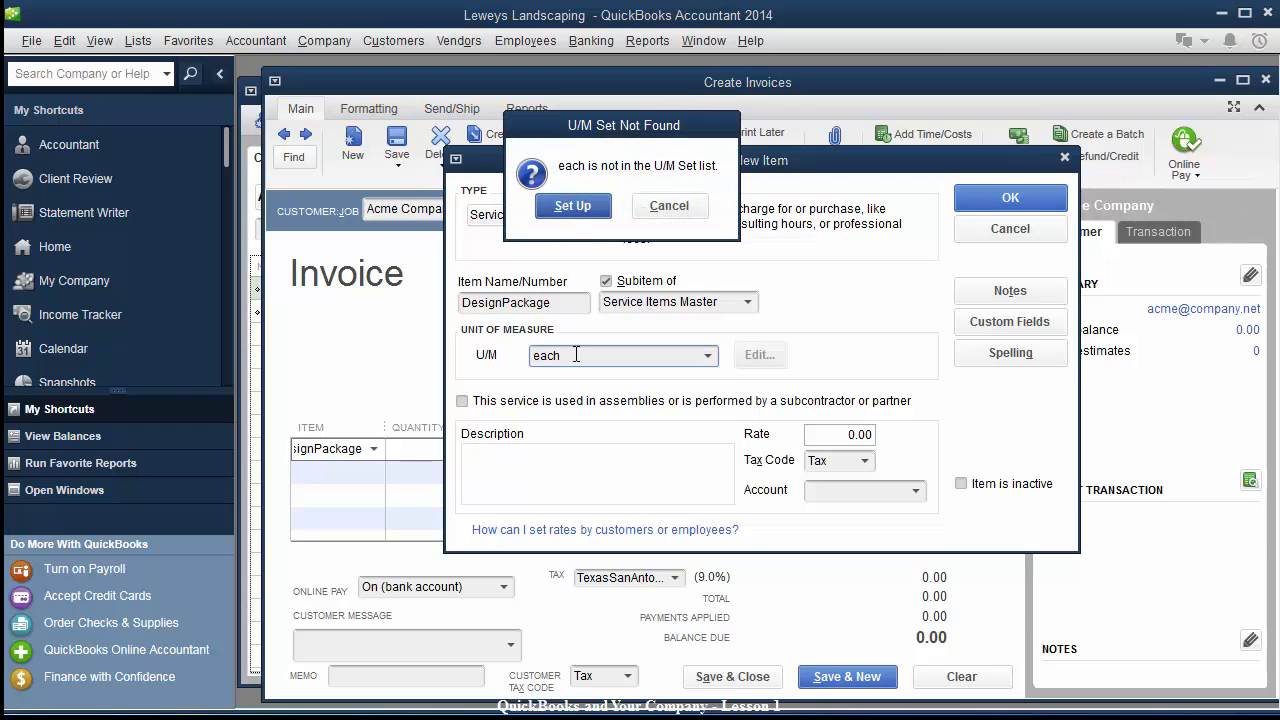
click(561, 207)
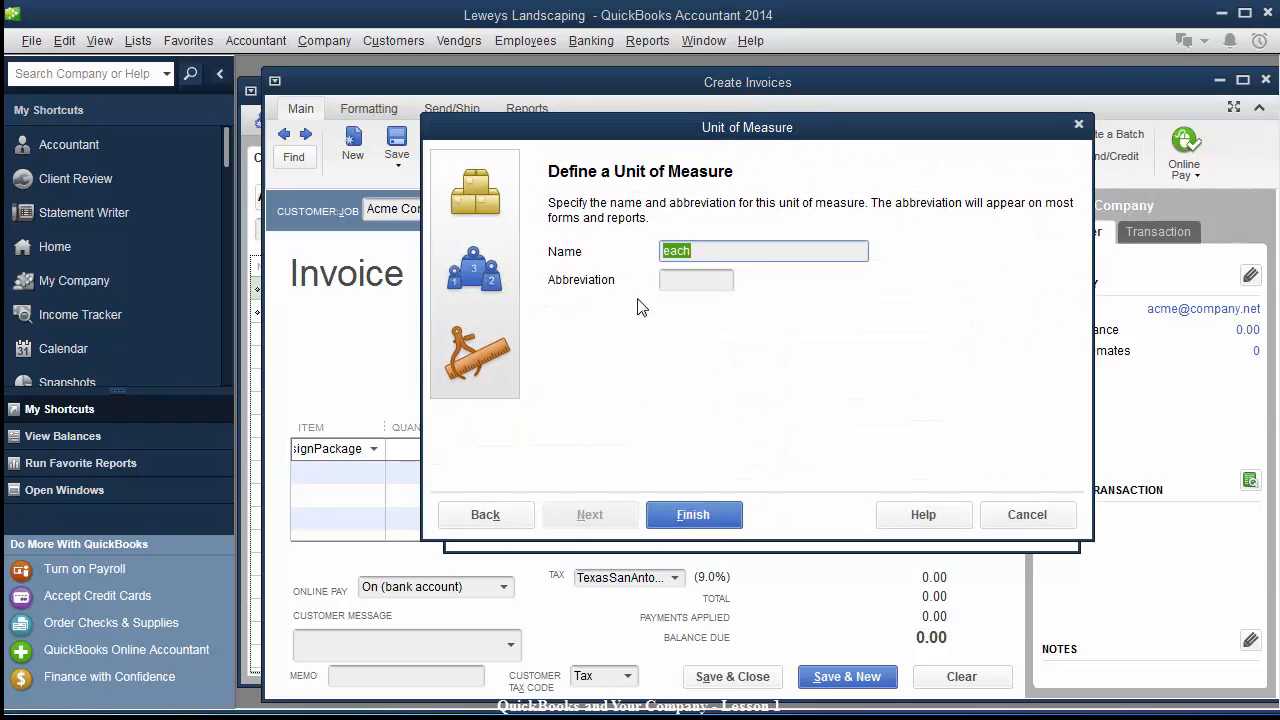
click(692, 279)
text(ea)
click(693, 514)
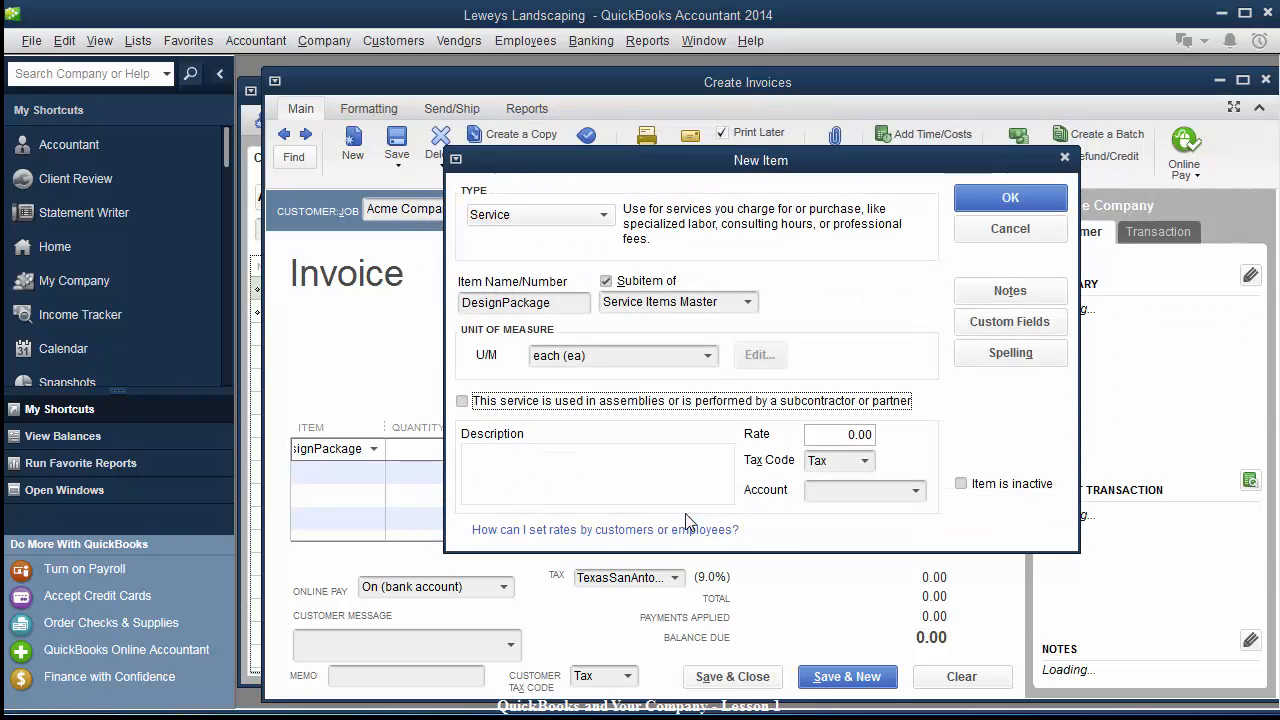
Describe the item as 'Design Services as agreed', post it to Design Income, and save.
click(515, 466)
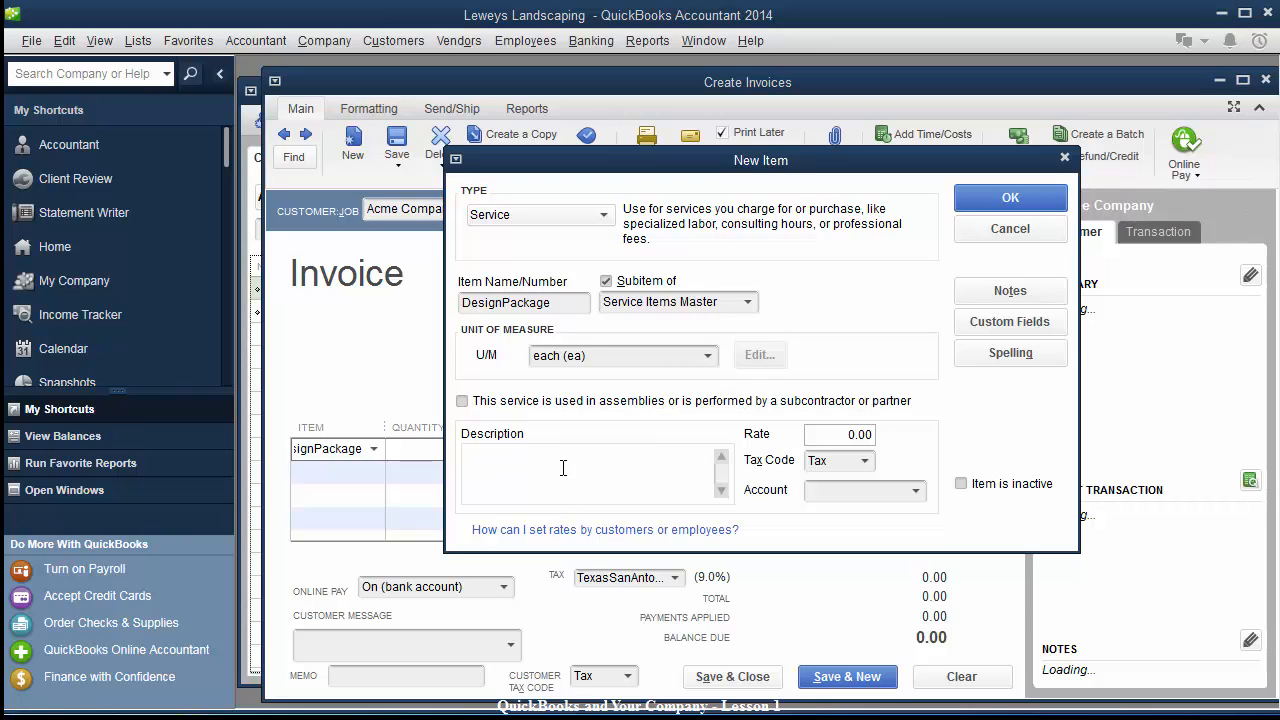
text(Des)
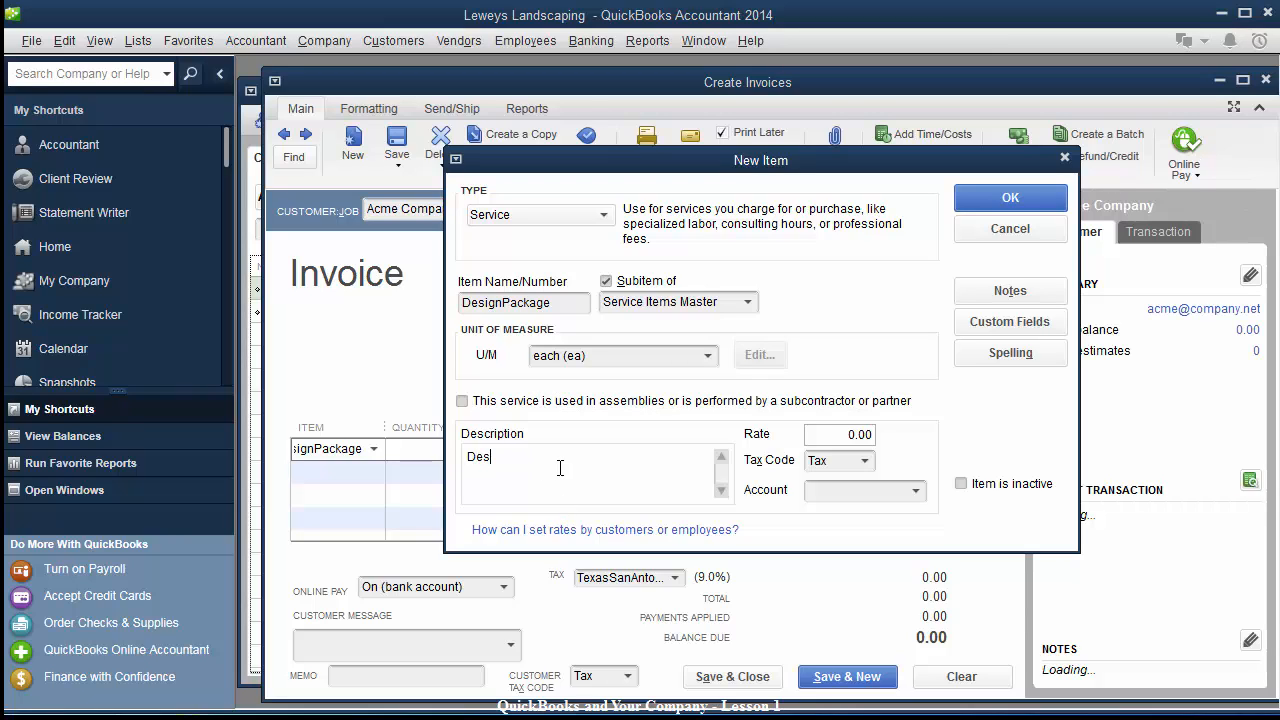
text(ign Services as agreed)
key(Tab)
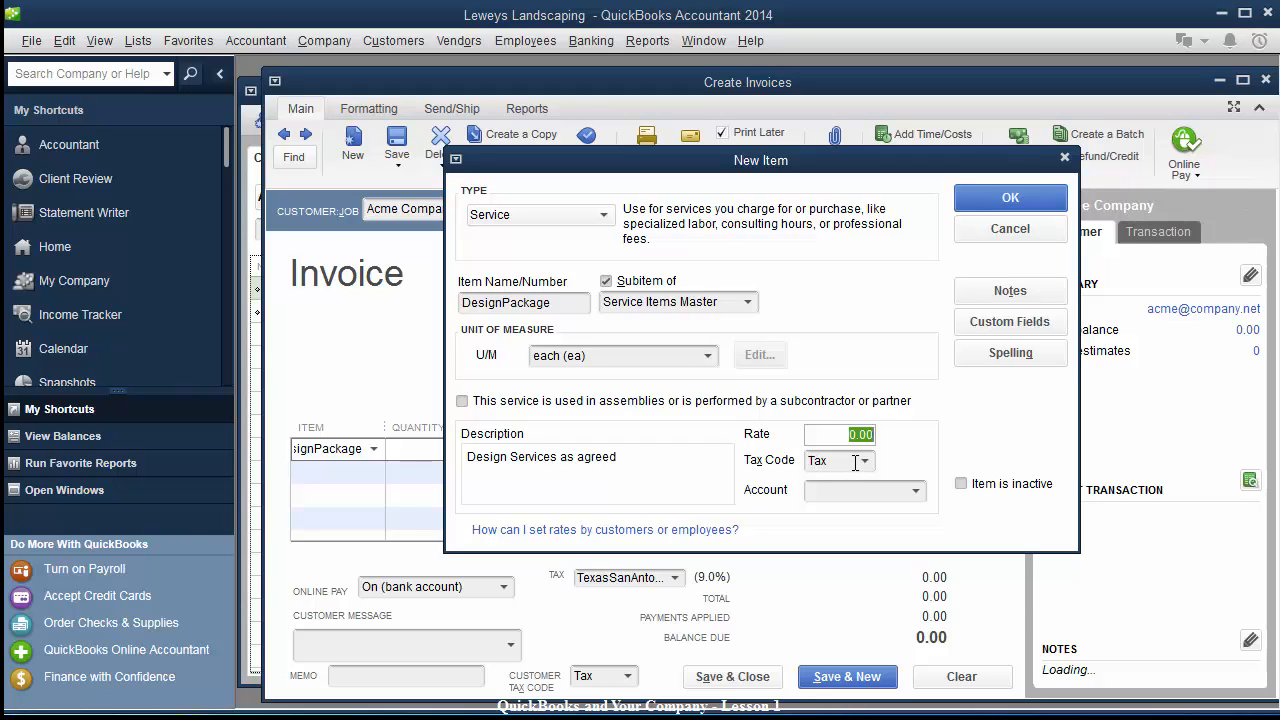
click(916, 491)
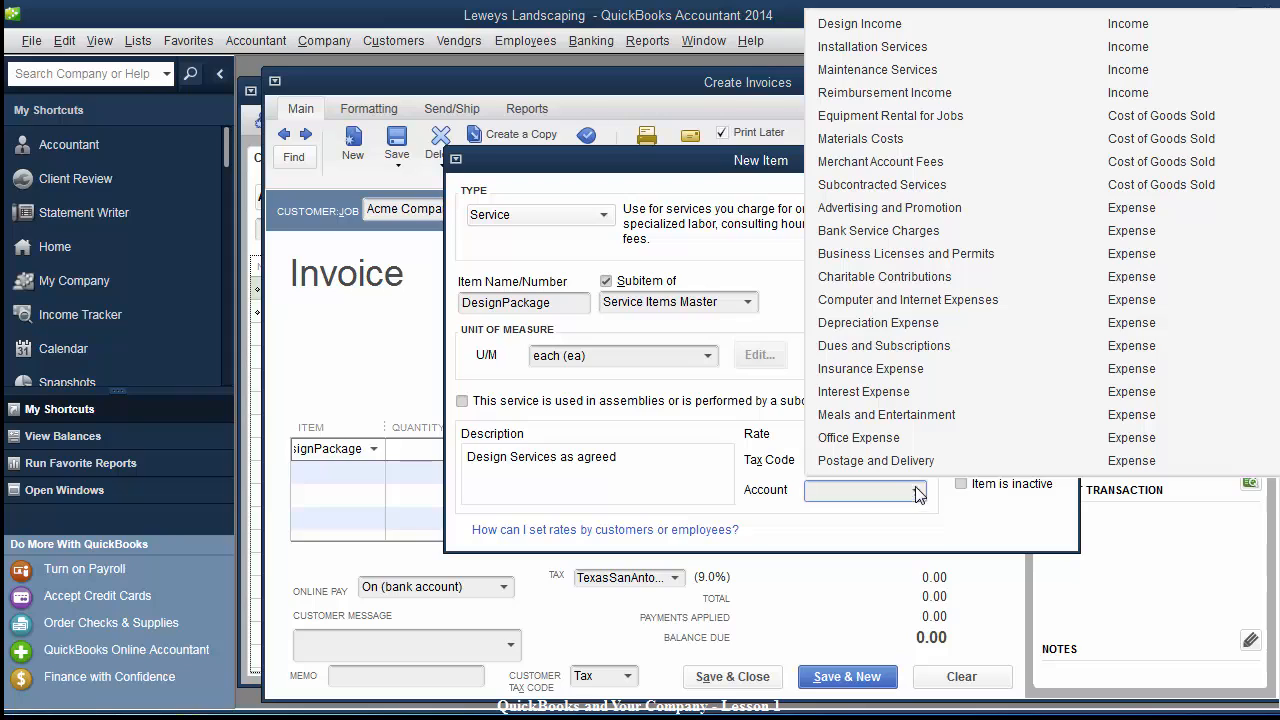
click(866, 33)
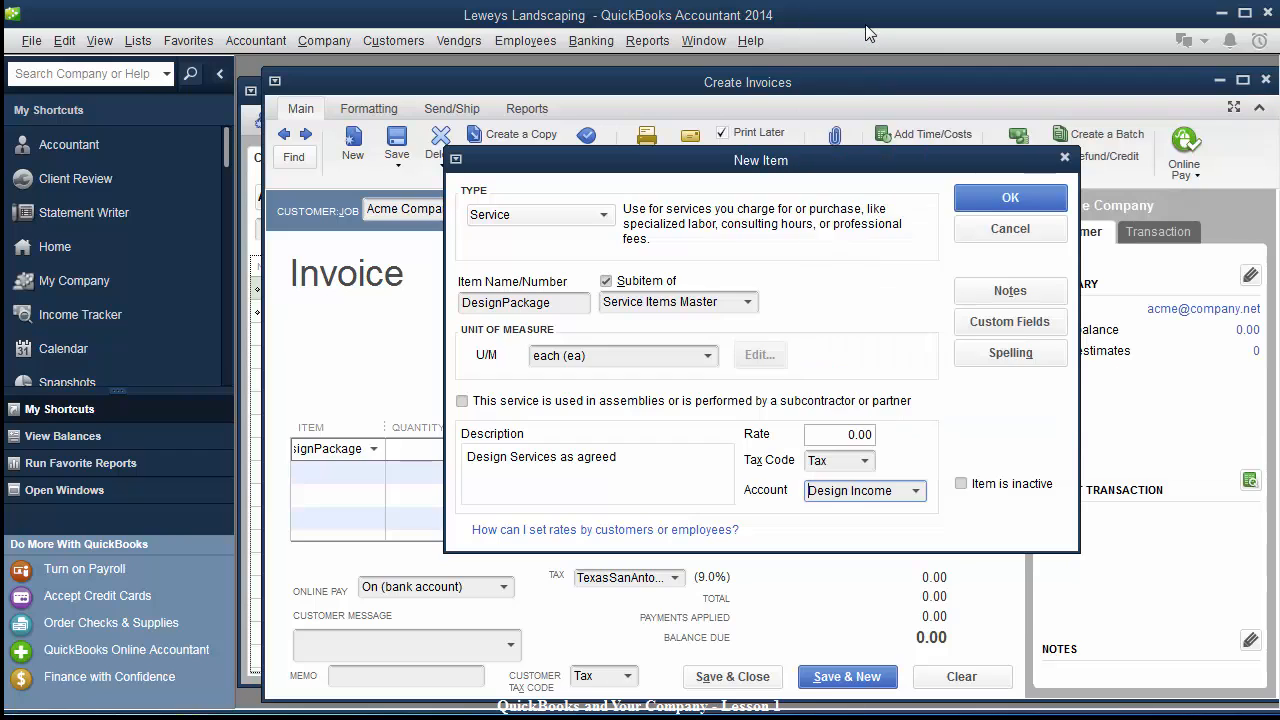
click(987, 198)
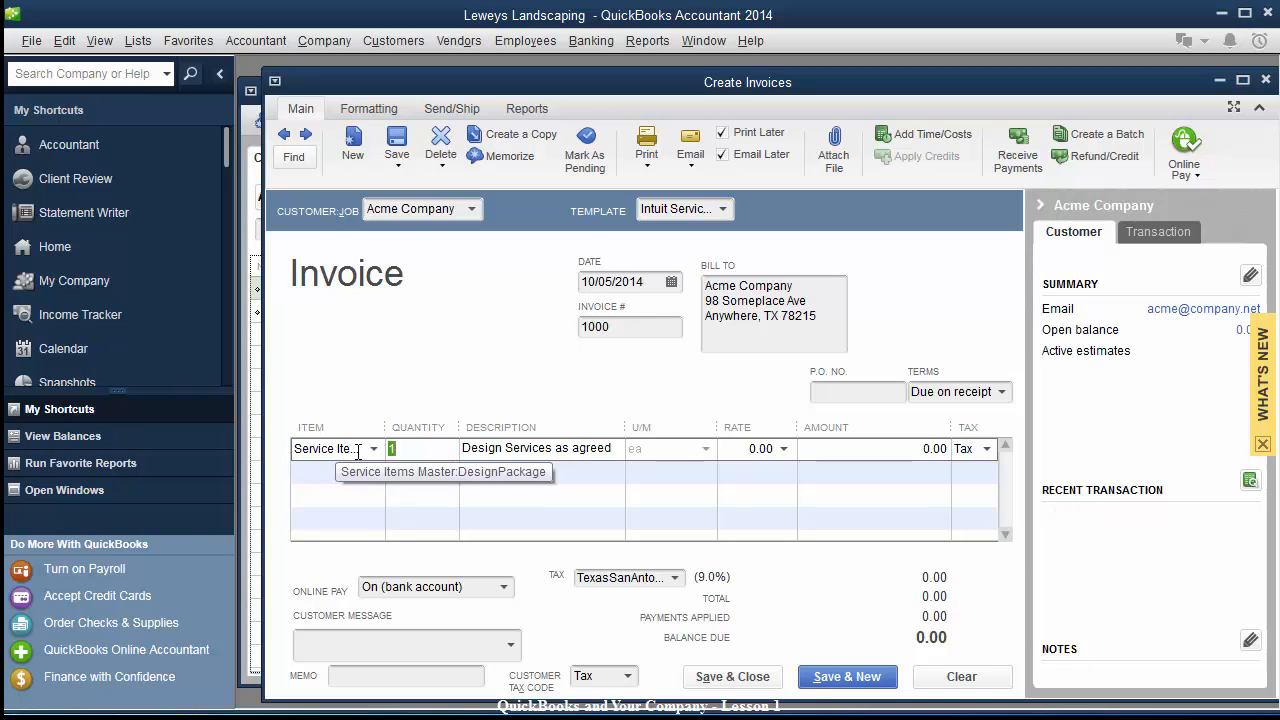
Keep DesignPackage as the invoice line item and maximize the invoice window.
click(373, 449)
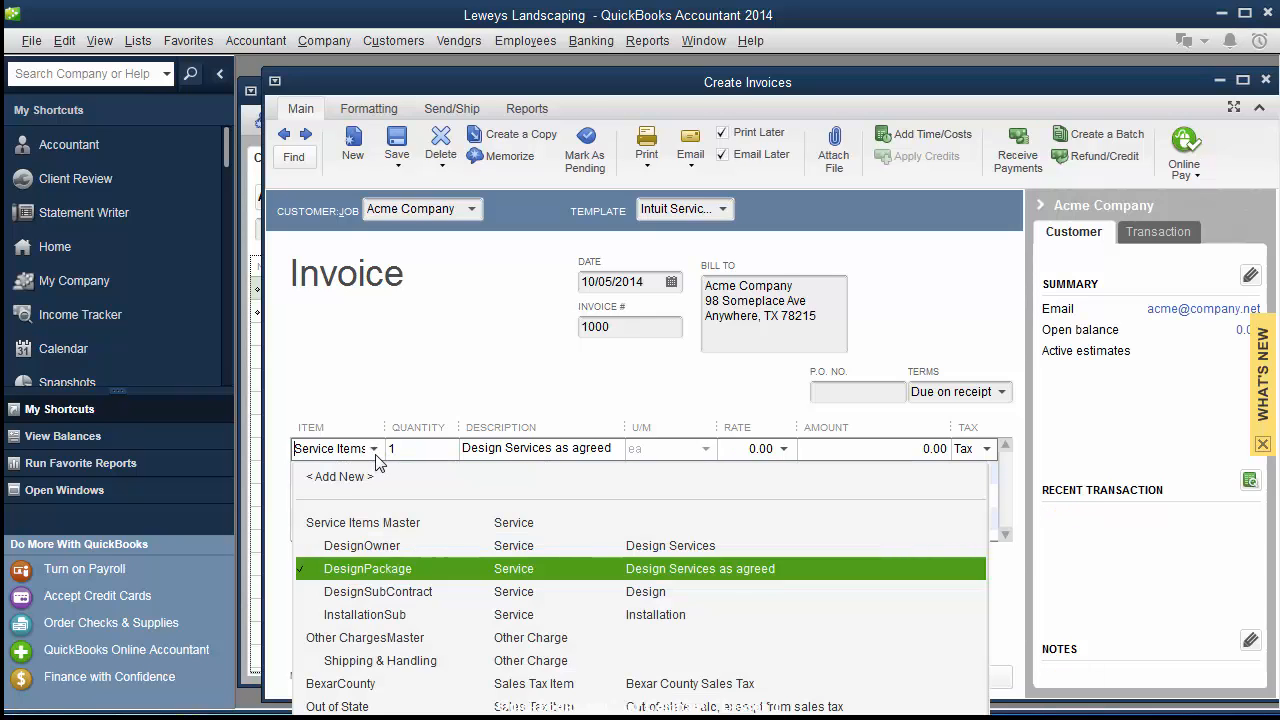
click(467, 449)
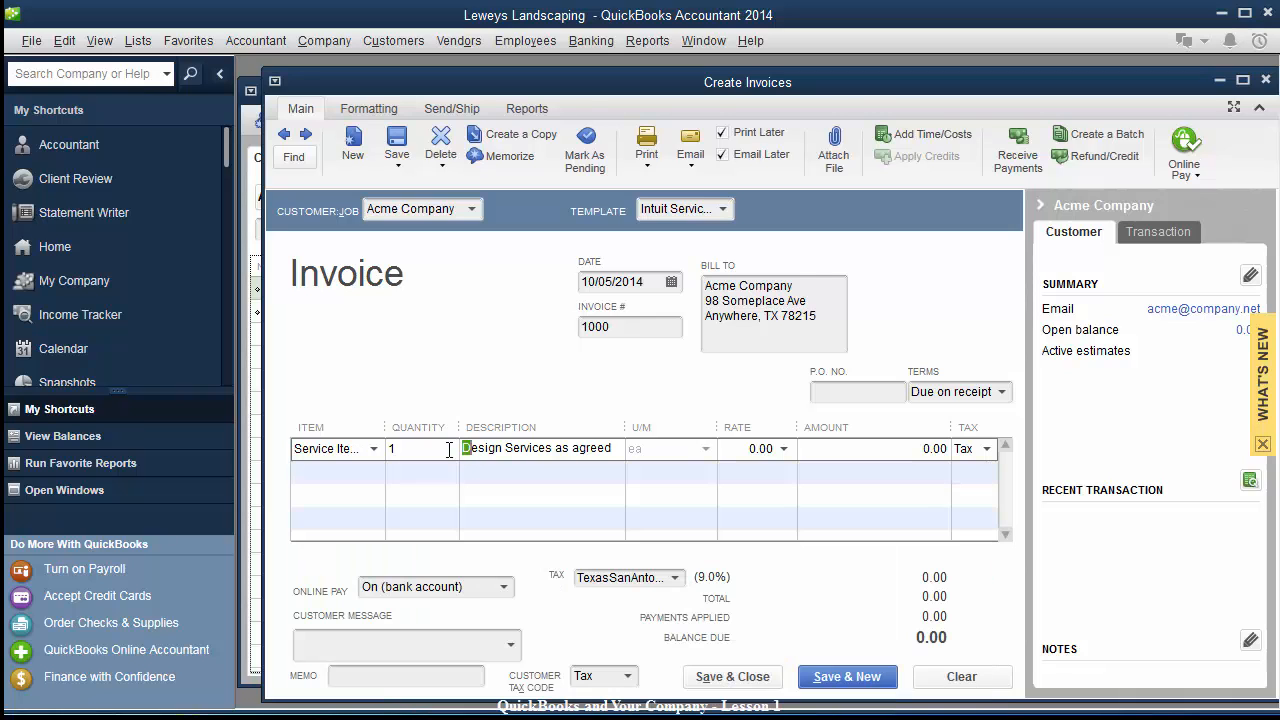
click(1243, 79)
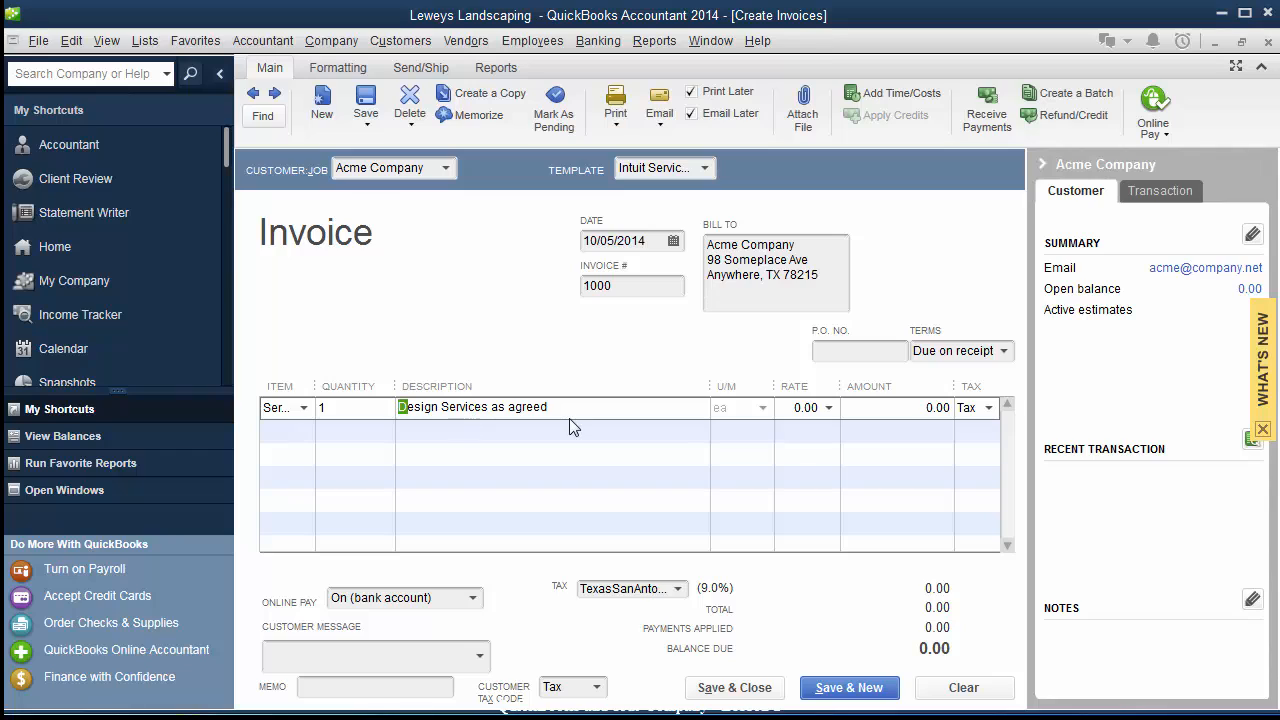
drag(400, 408, 569, 418)
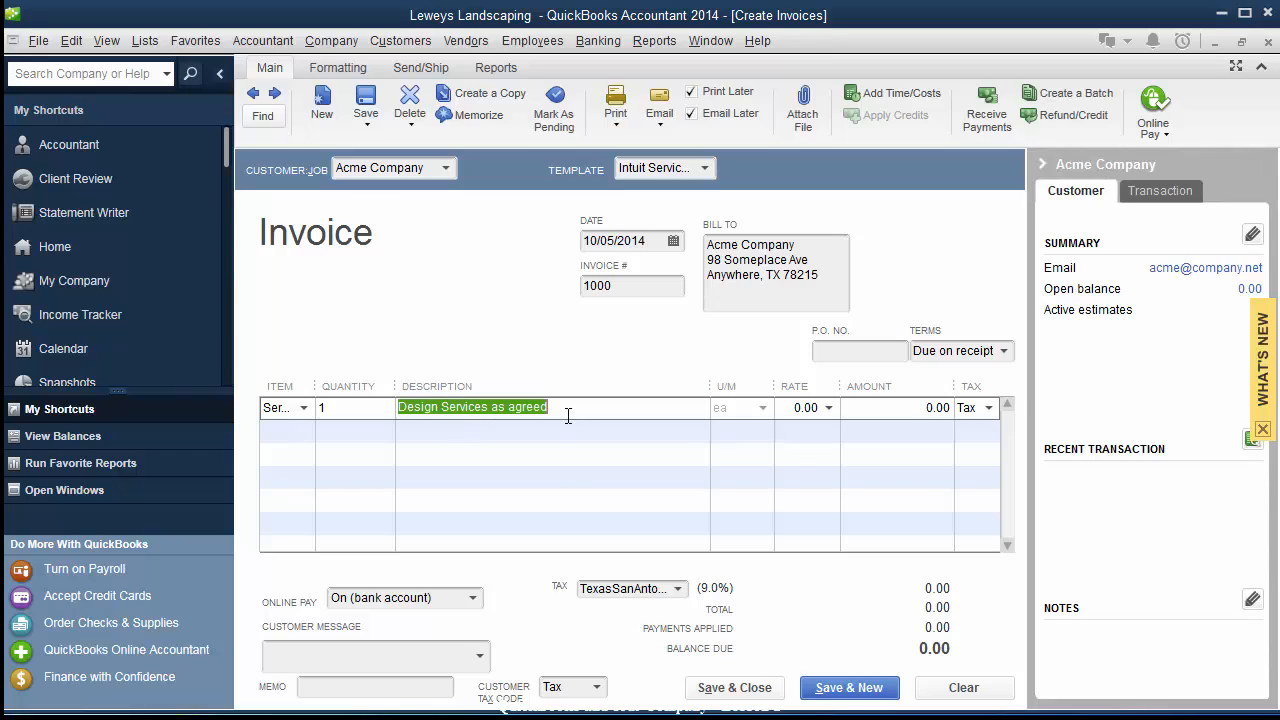
Price the design services line at 6,000.00, accepting the price level notice.
click(806, 407)
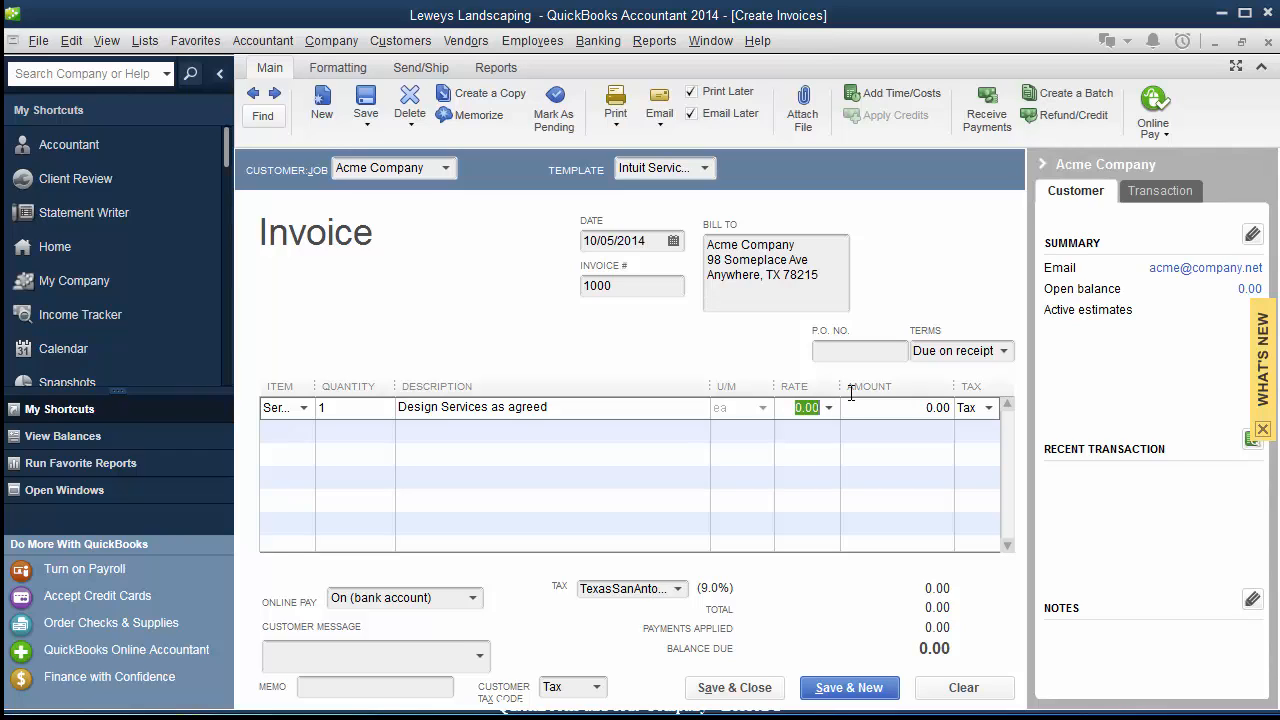
text(6000.00)
key(Tab)
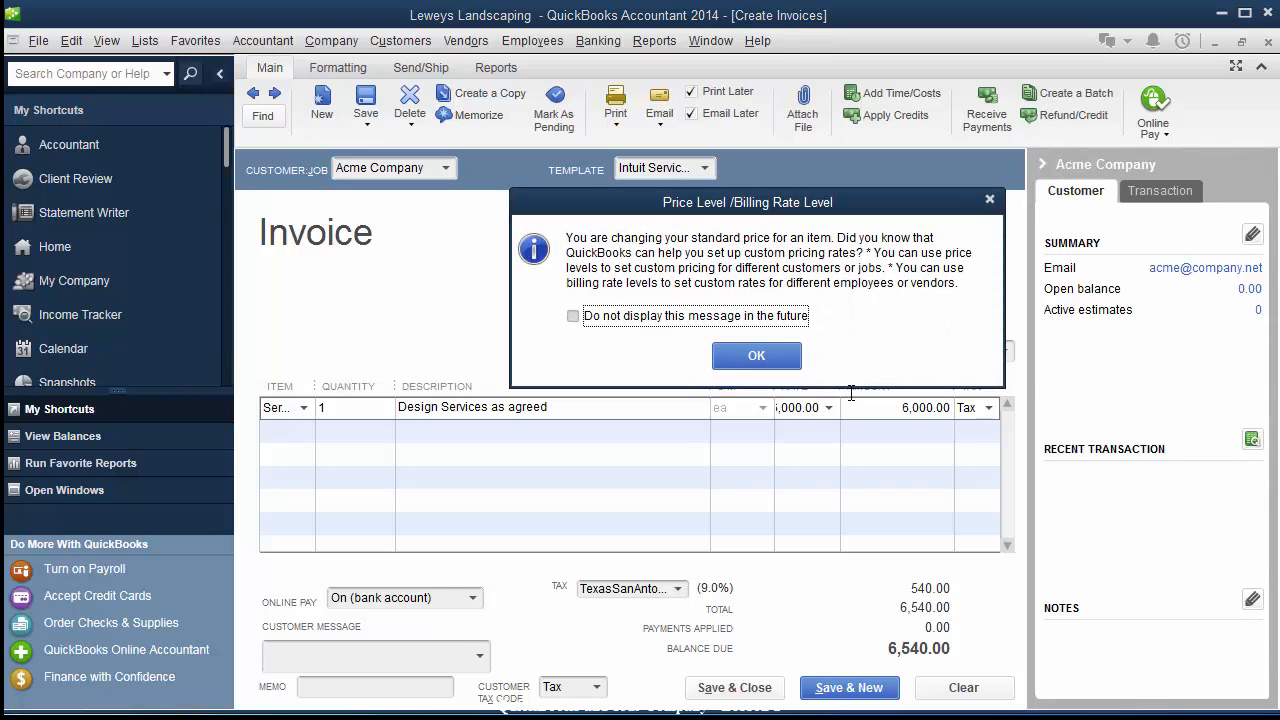
click(756, 356)
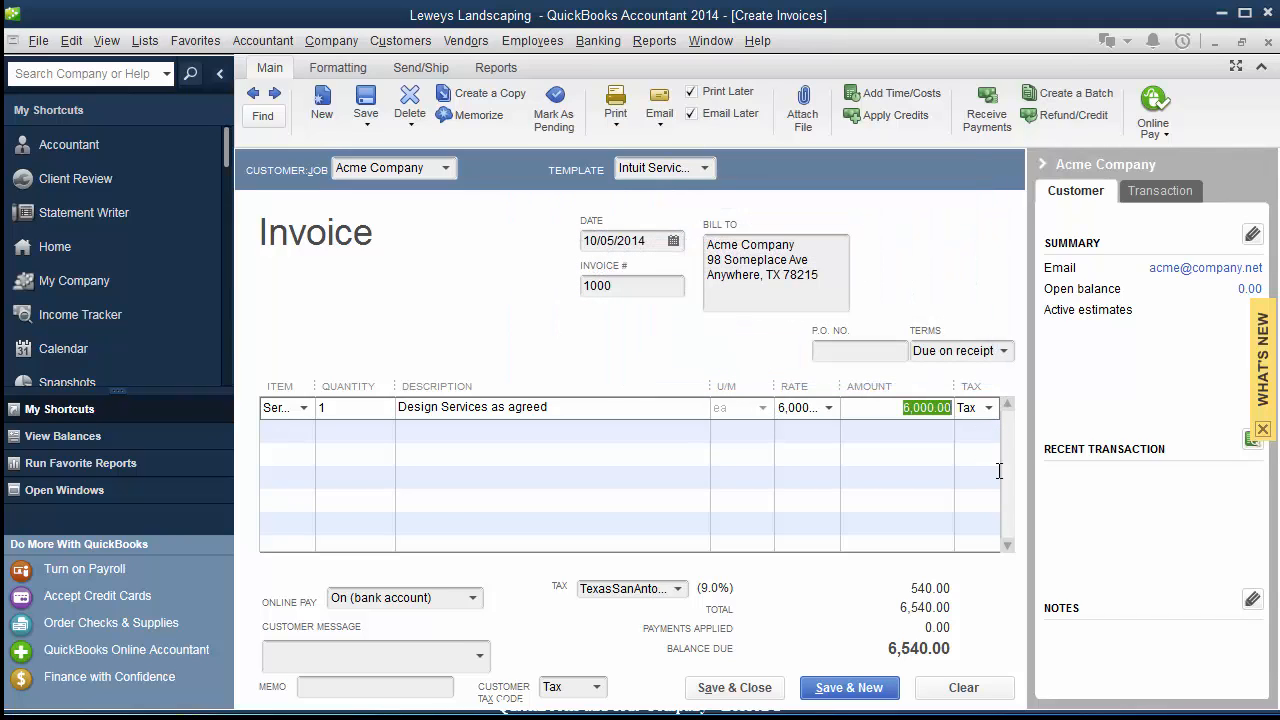
Keep the line taxed as Tax with the 9.0% TexasSanAntonio sales tax item.
click(991, 409)
click(991, 409)
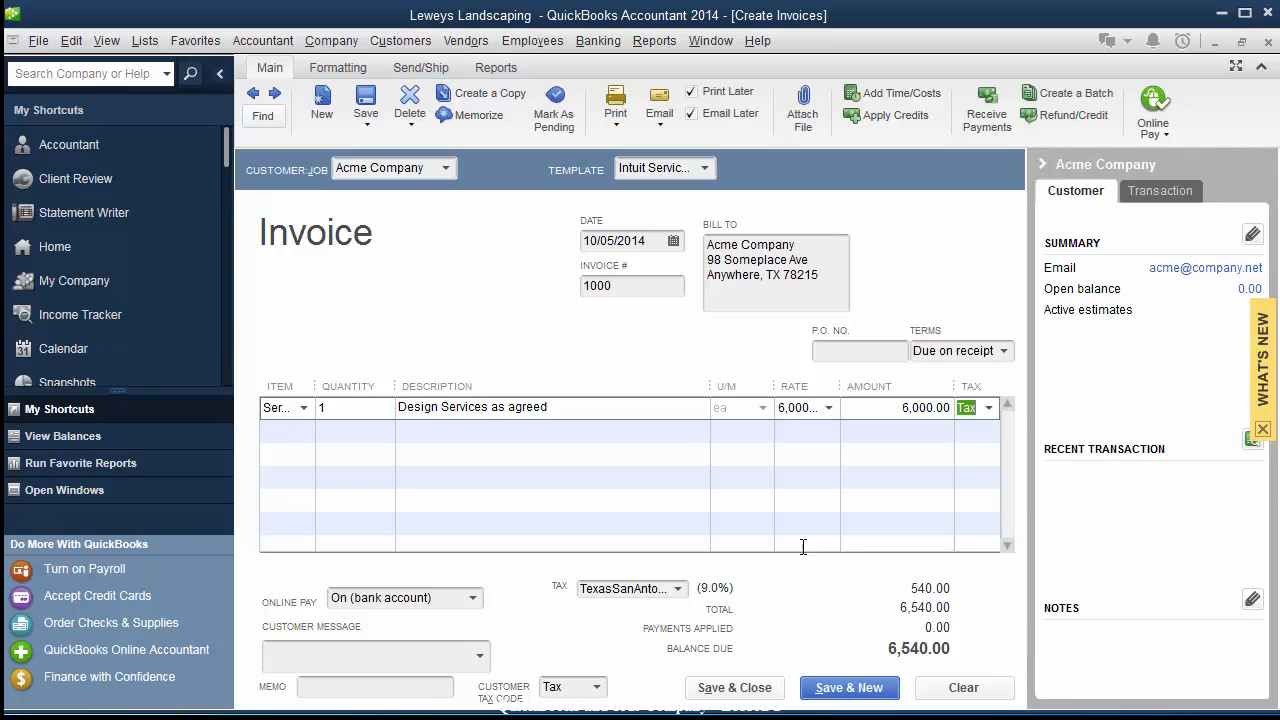
click(678, 589)
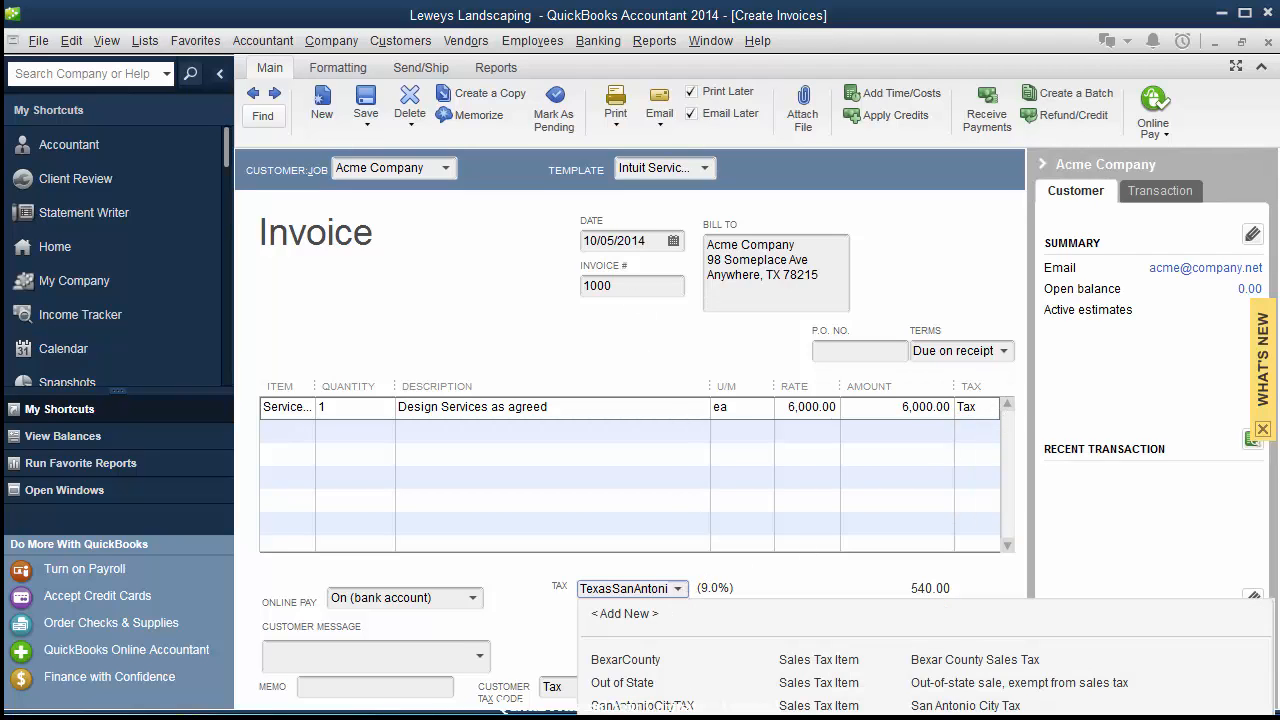
click(541, 592)
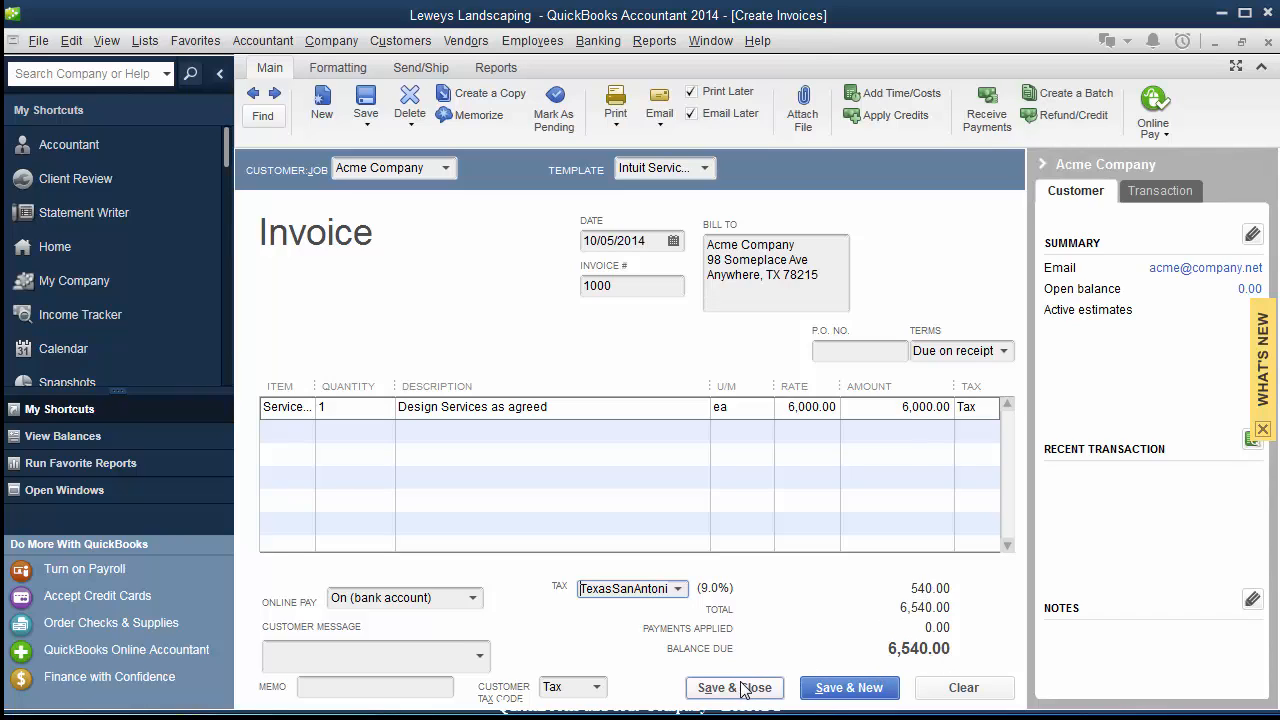
Clear Print Later and Email Later on invoice 1000, then Save & Close it.
click(691, 92)
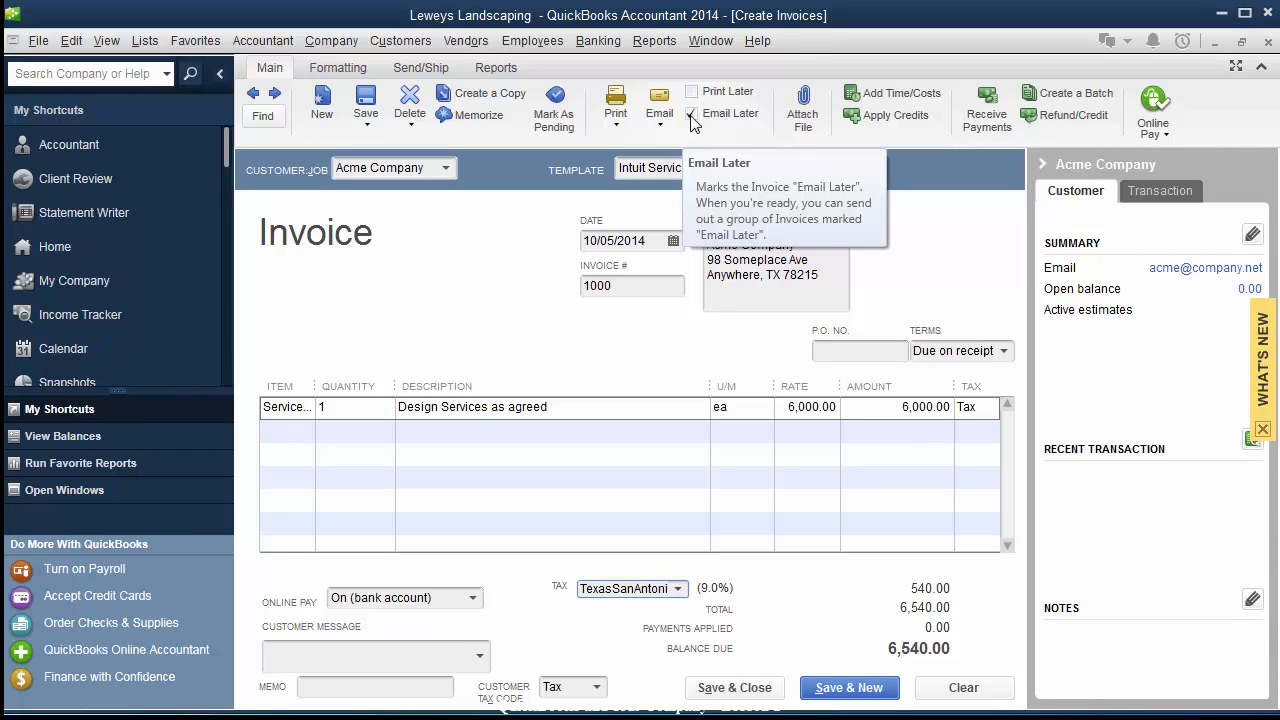
click(691, 113)
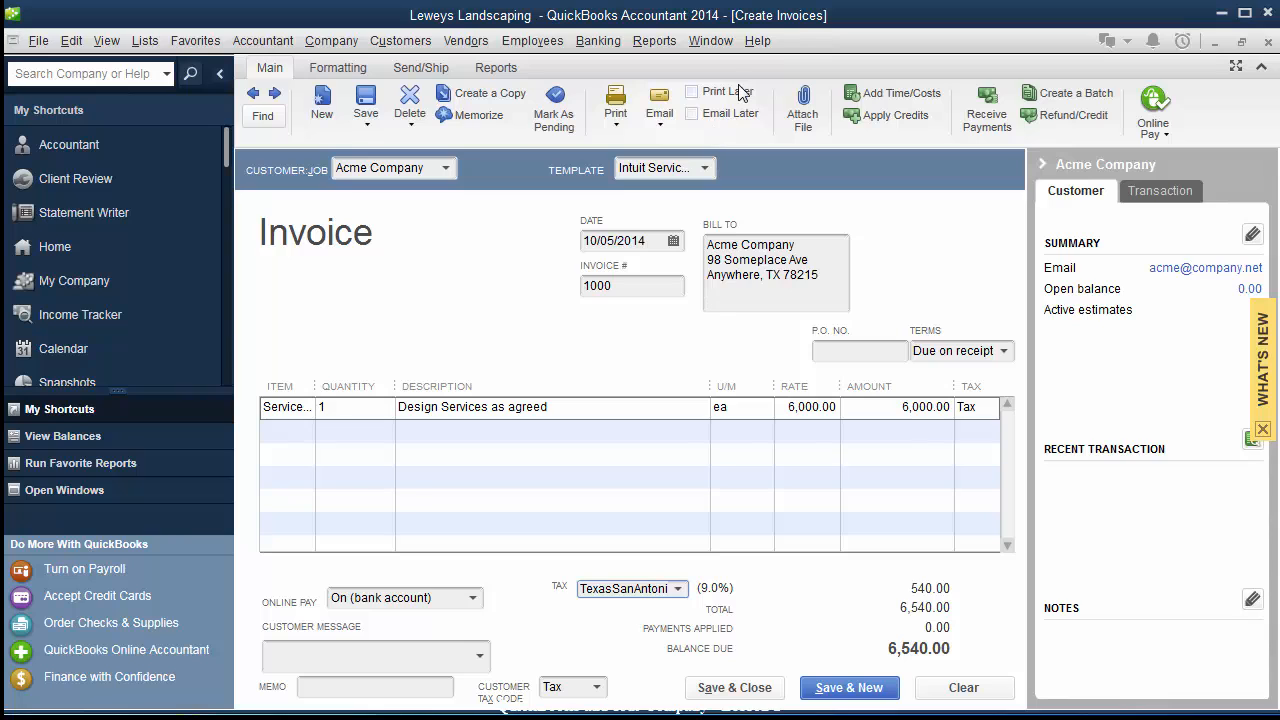
click(735, 688)
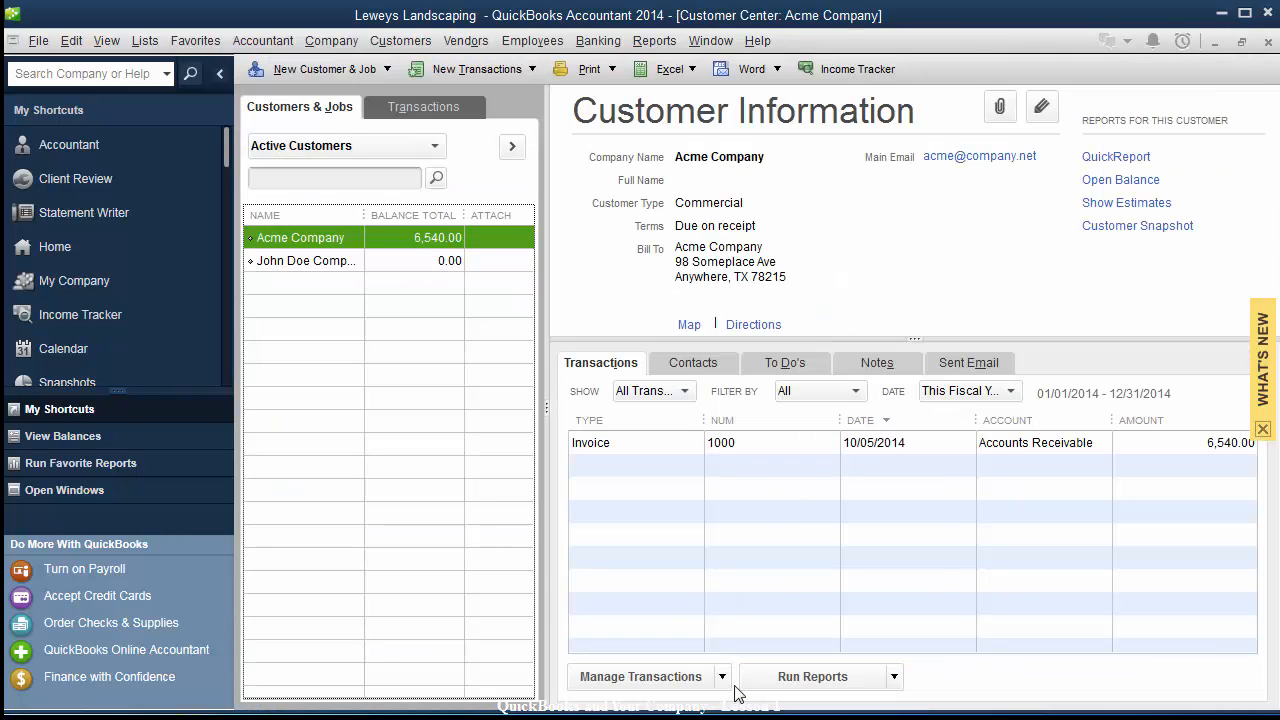
Close the Customer Center and a blank Receive Payments form, then show the Edit menu.
click(1267, 45)
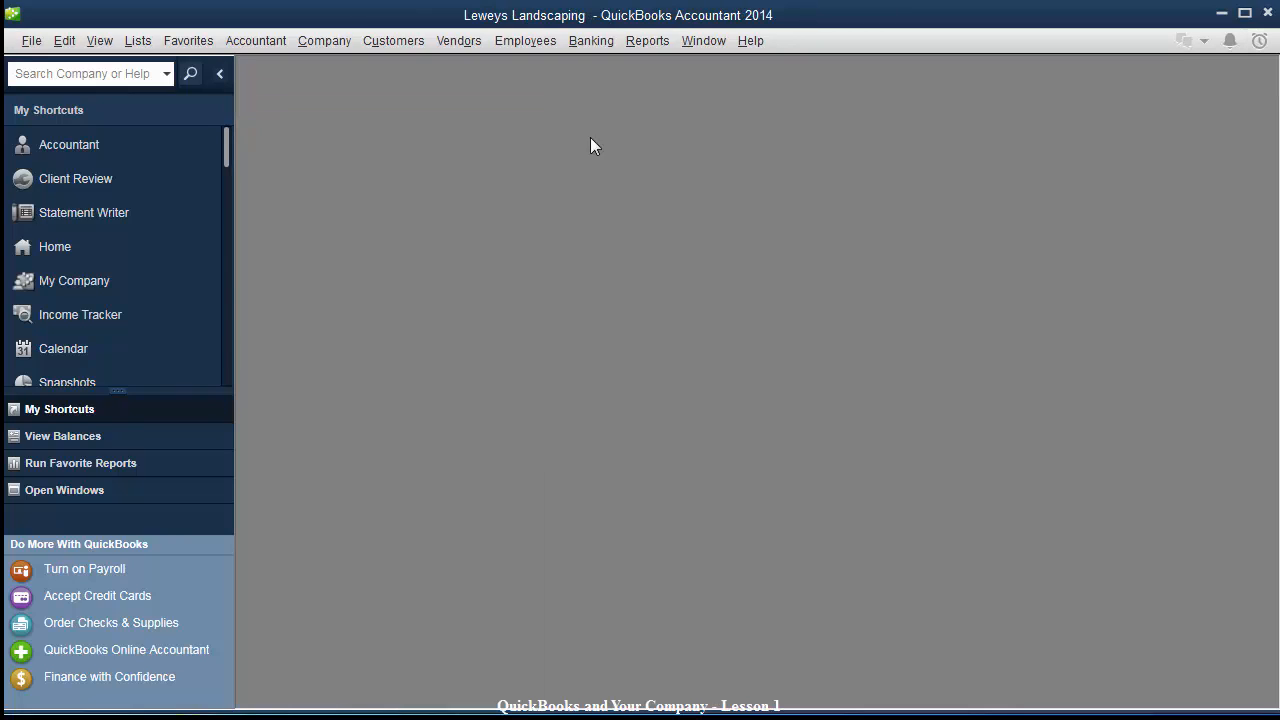
click(409, 44)
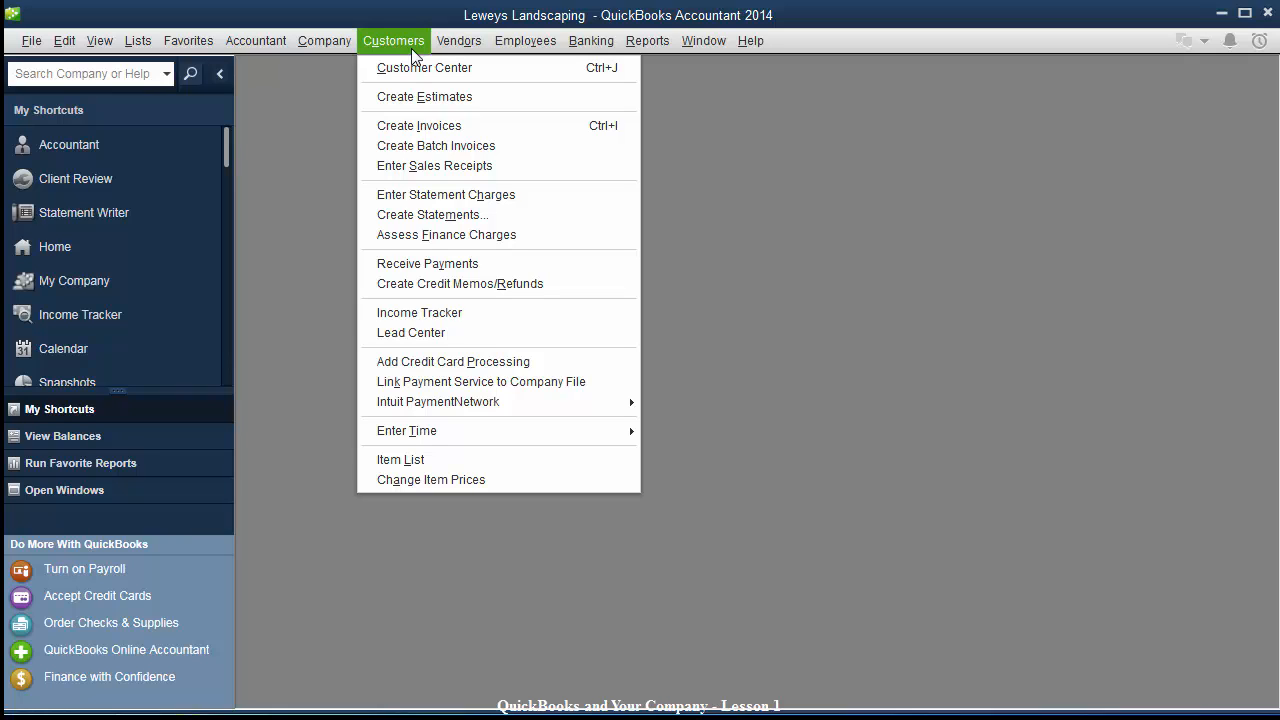
click(432, 264)
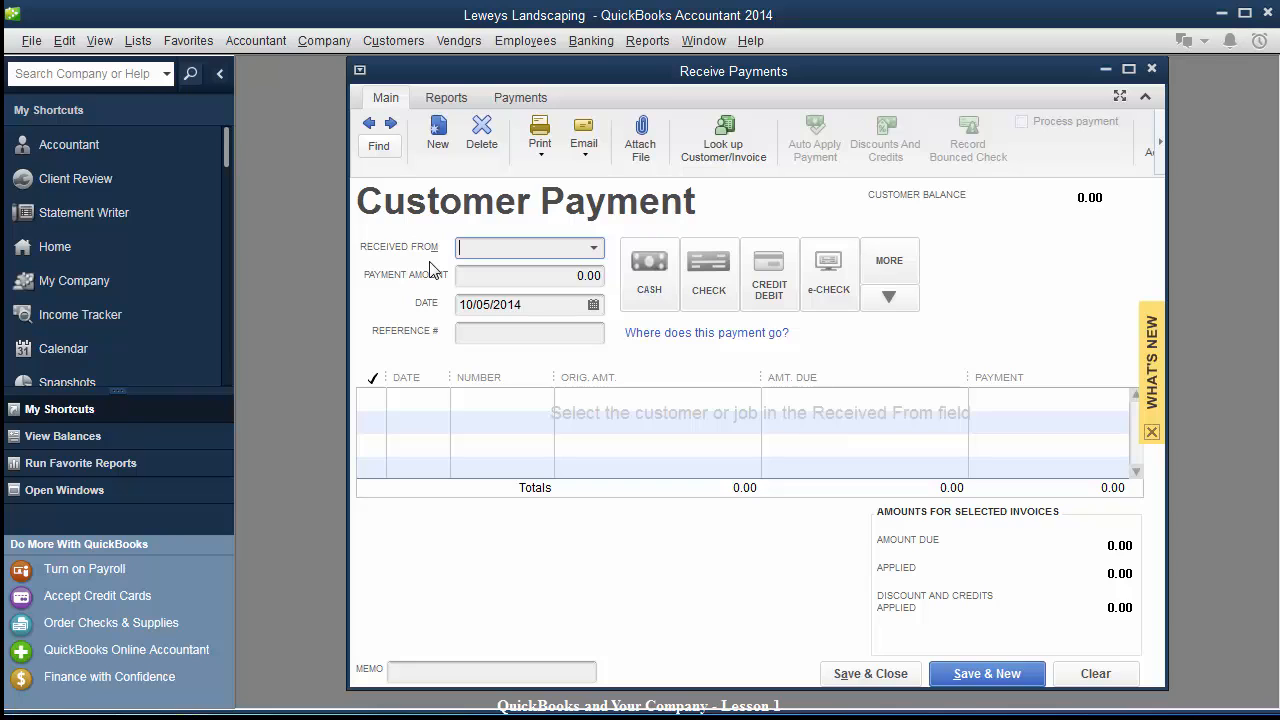
click(1152, 70)
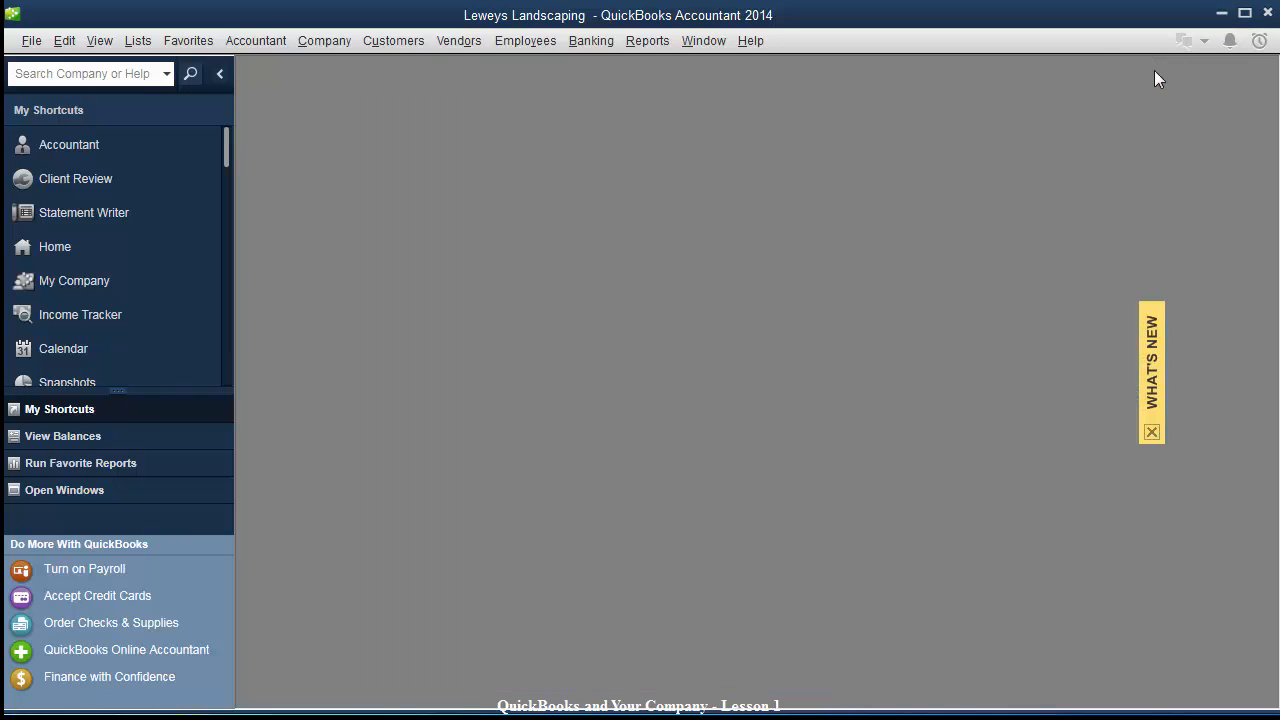
click(62, 40)
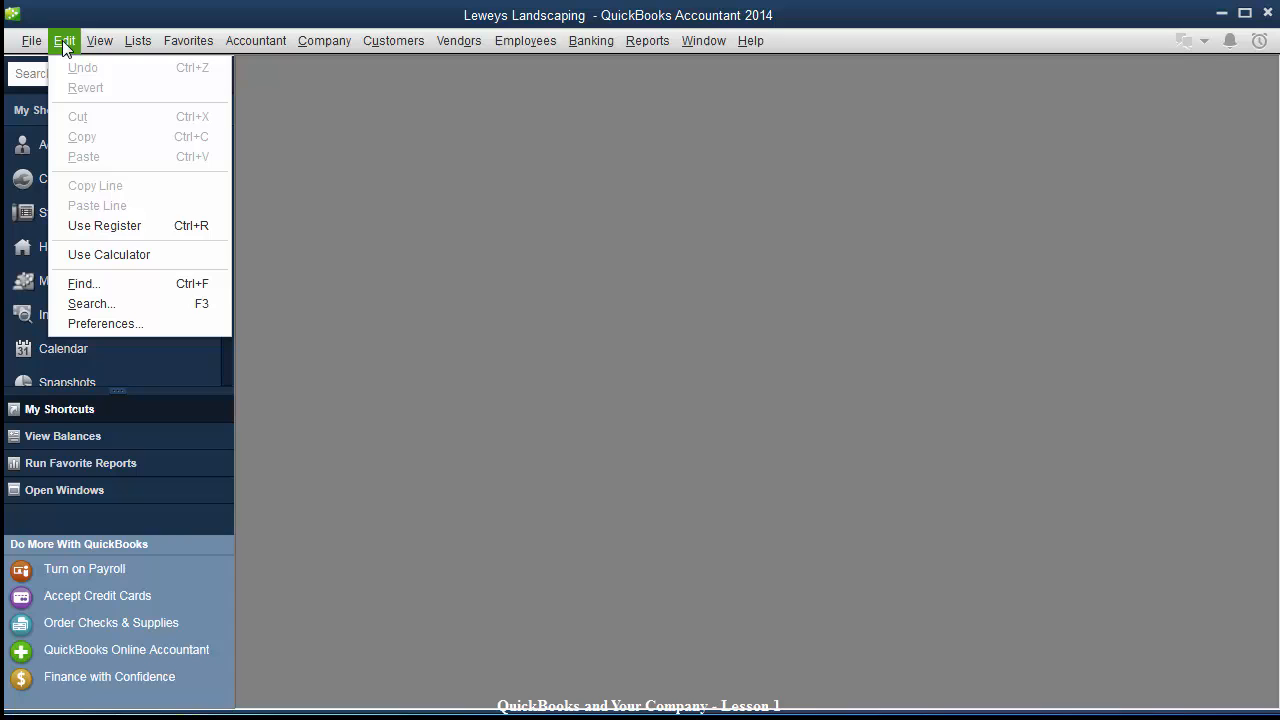
Open Preferences and browse the Accounting, Sales & Customers and Jobs & Estimates settings.
click(148, 323)
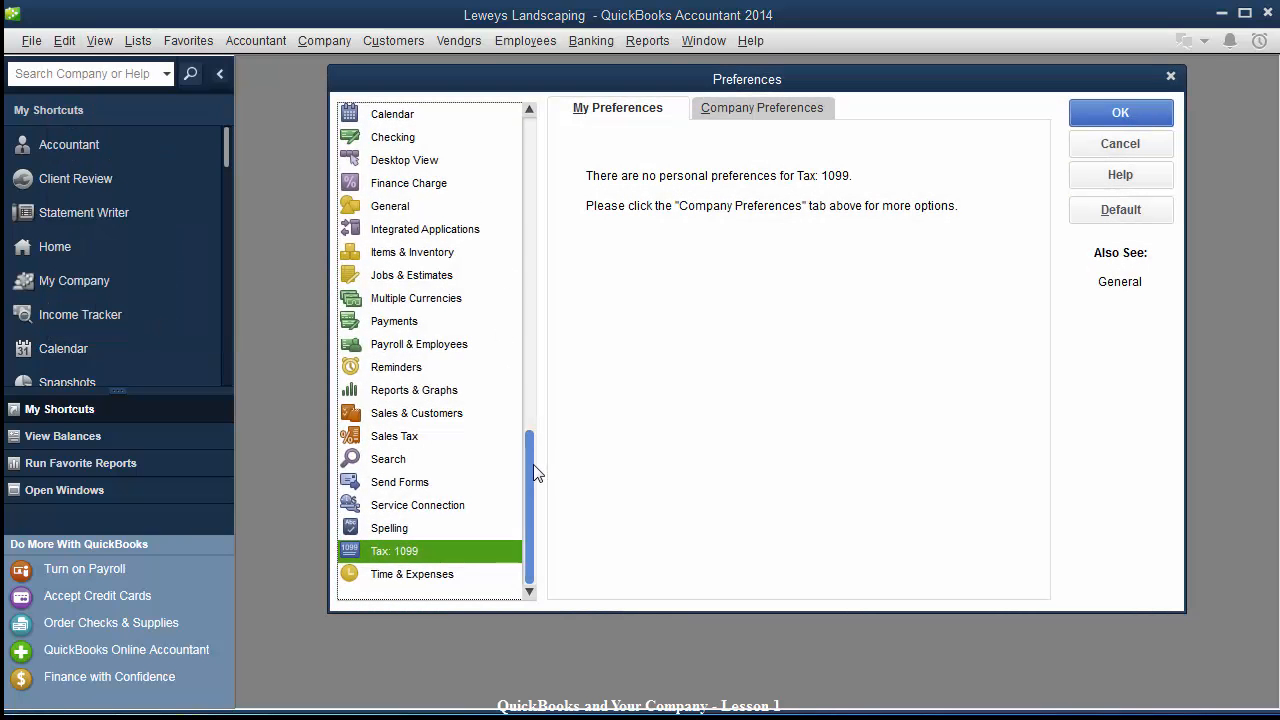
drag(535, 472, 519, 121)
click(519, 121)
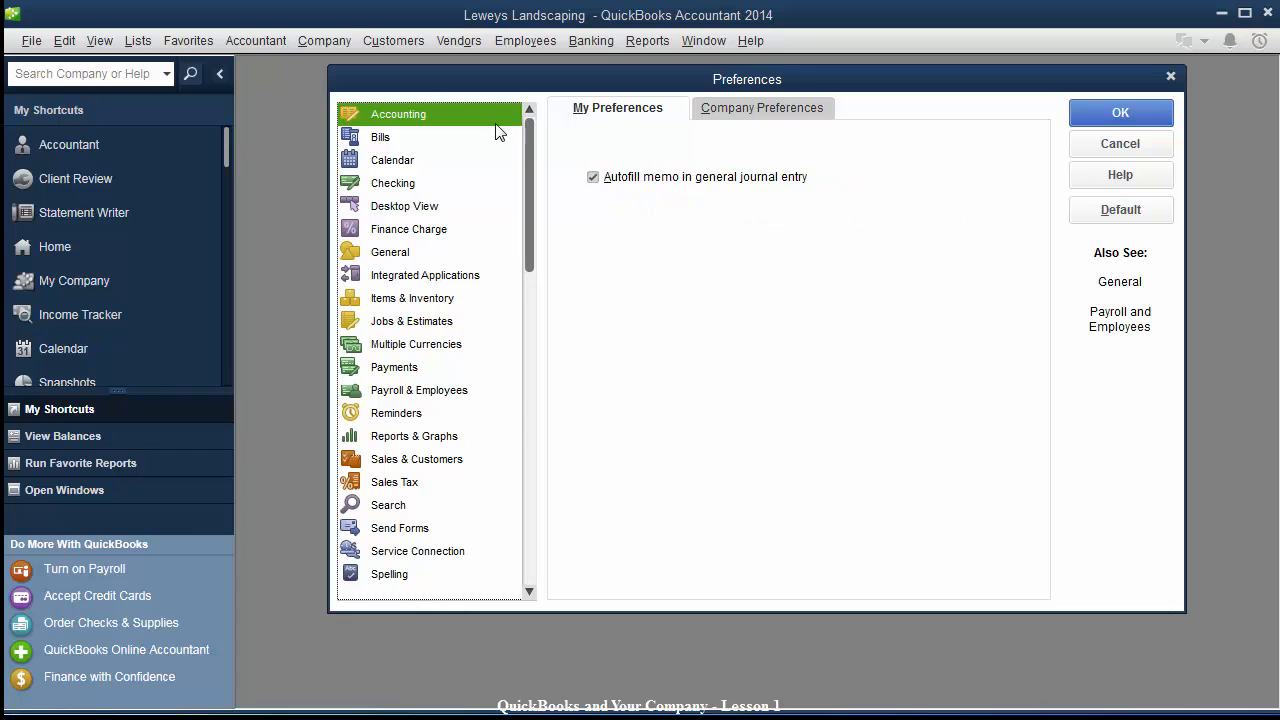
click(420, 458)
click(742, 108)
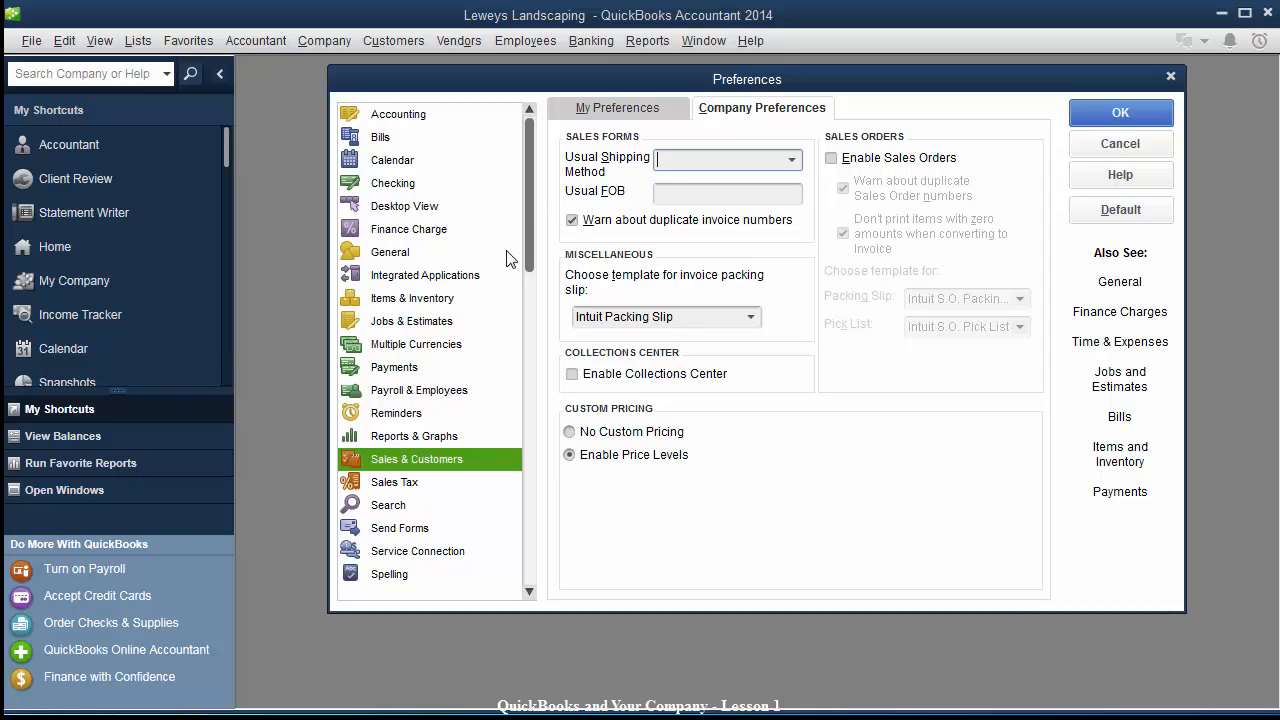
click(614, 108)
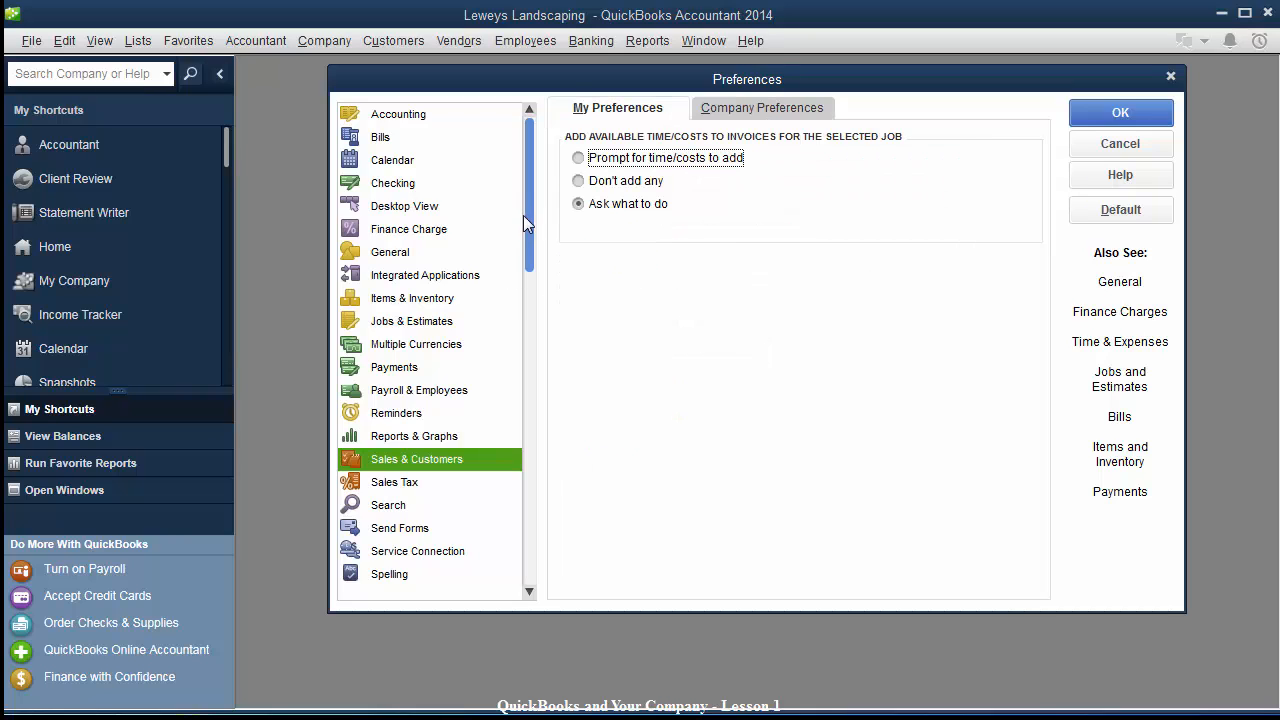
click(398, 116)
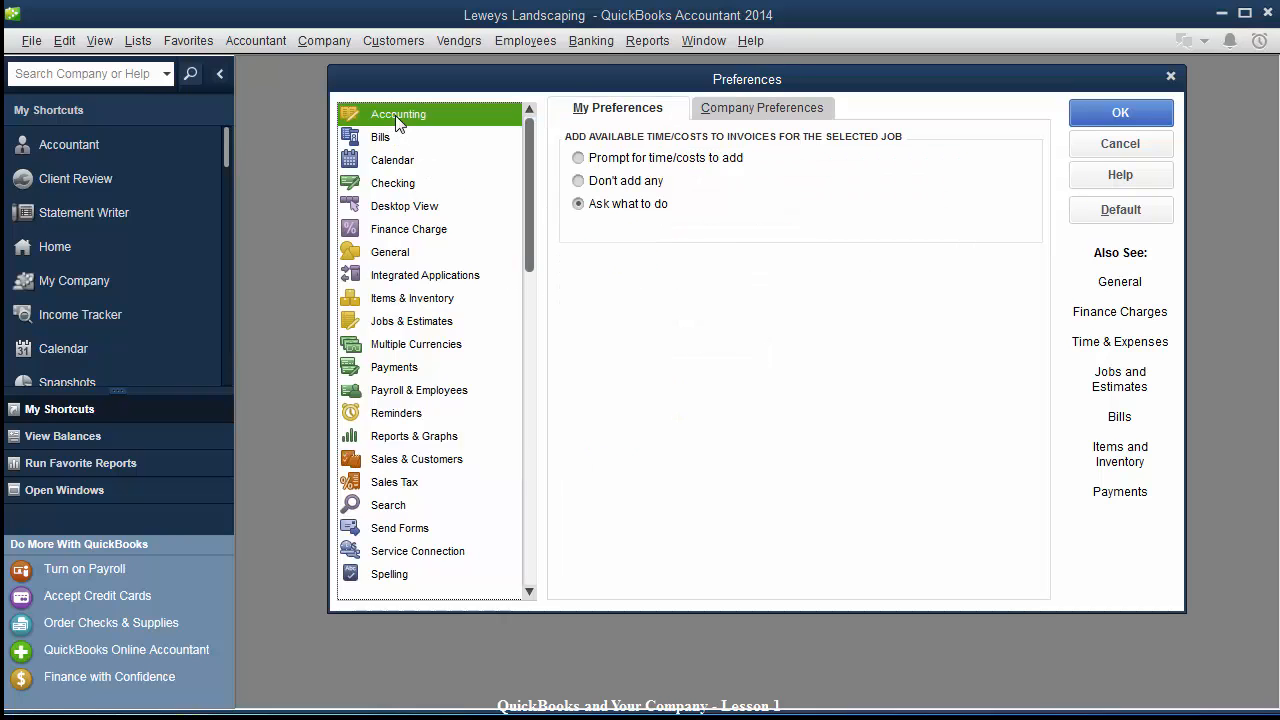
click(779, 112)
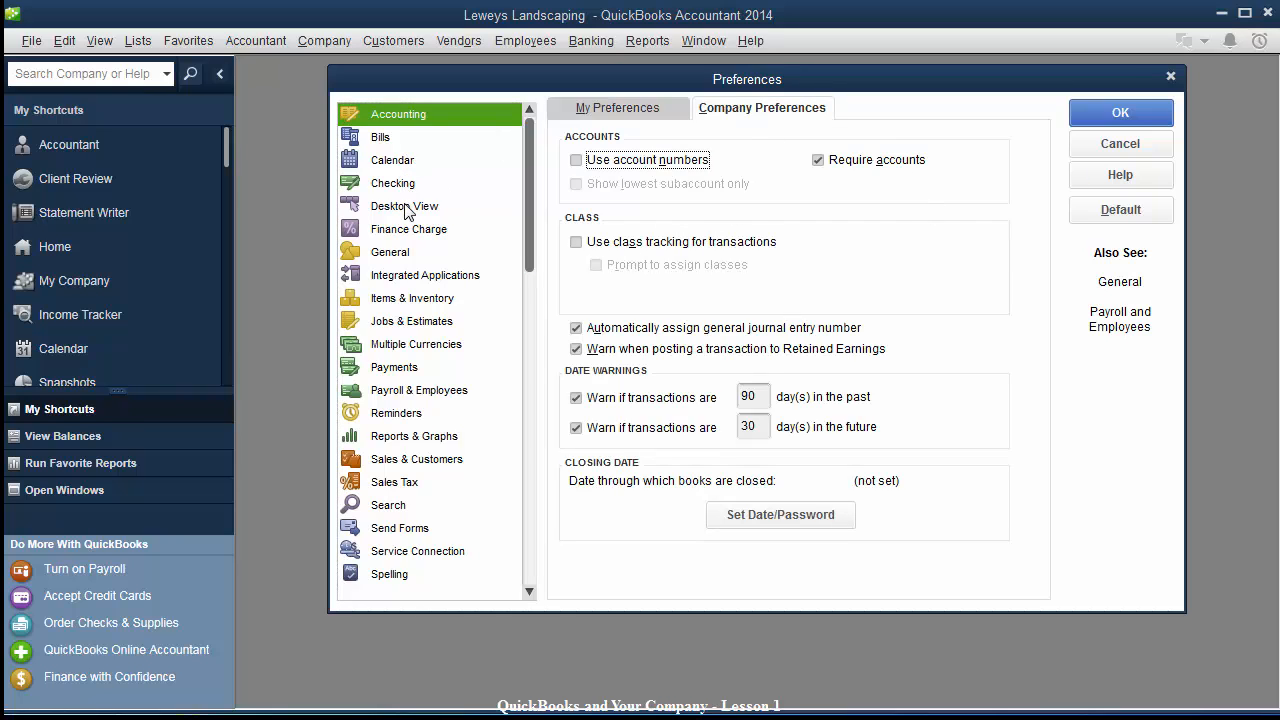
click(407, 321)
click(407, 321)
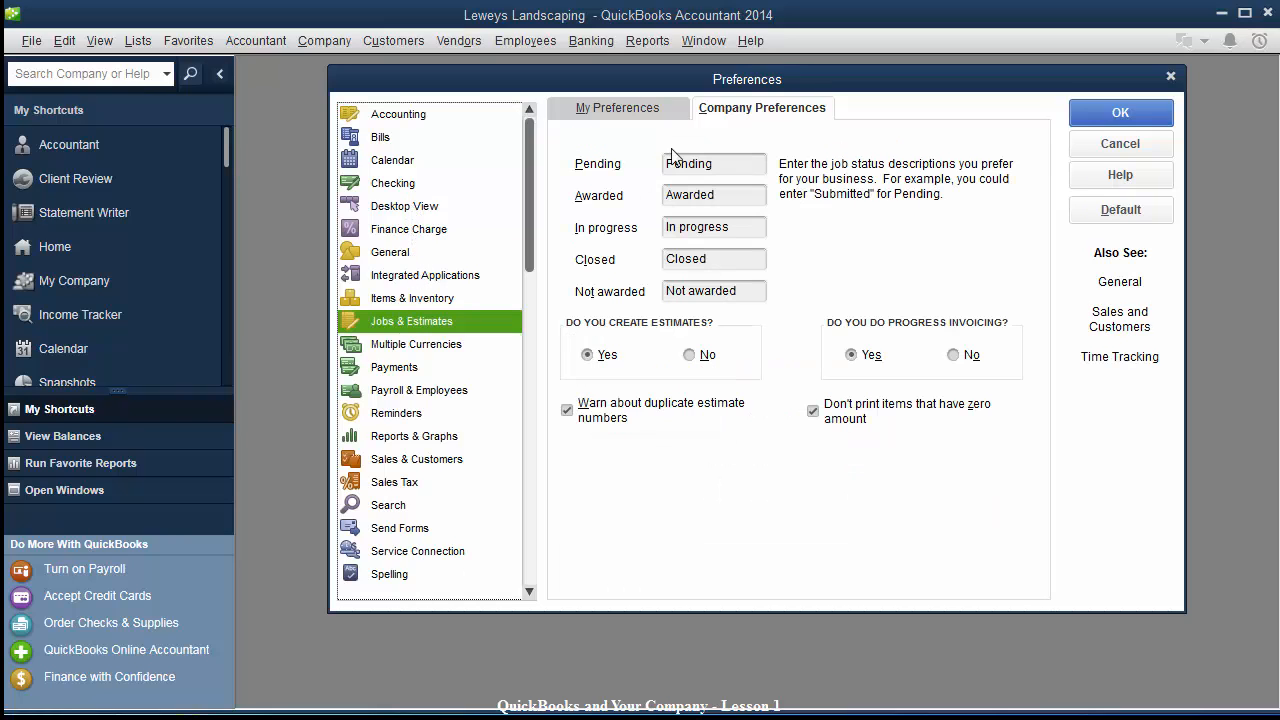
click(636, 110)
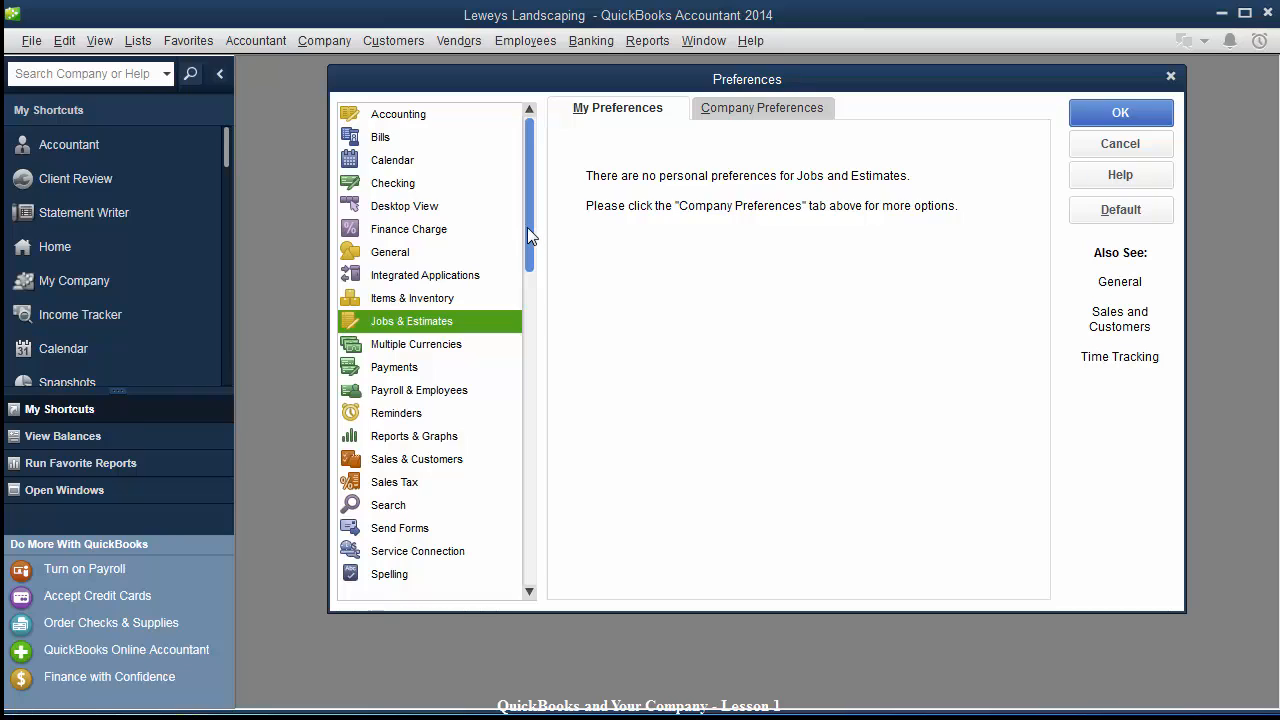
drag(527, 227, 531, 331)
In Payments company preferences, turn off Use Undeposited Funds as the default deposit account.
click(383, 346)
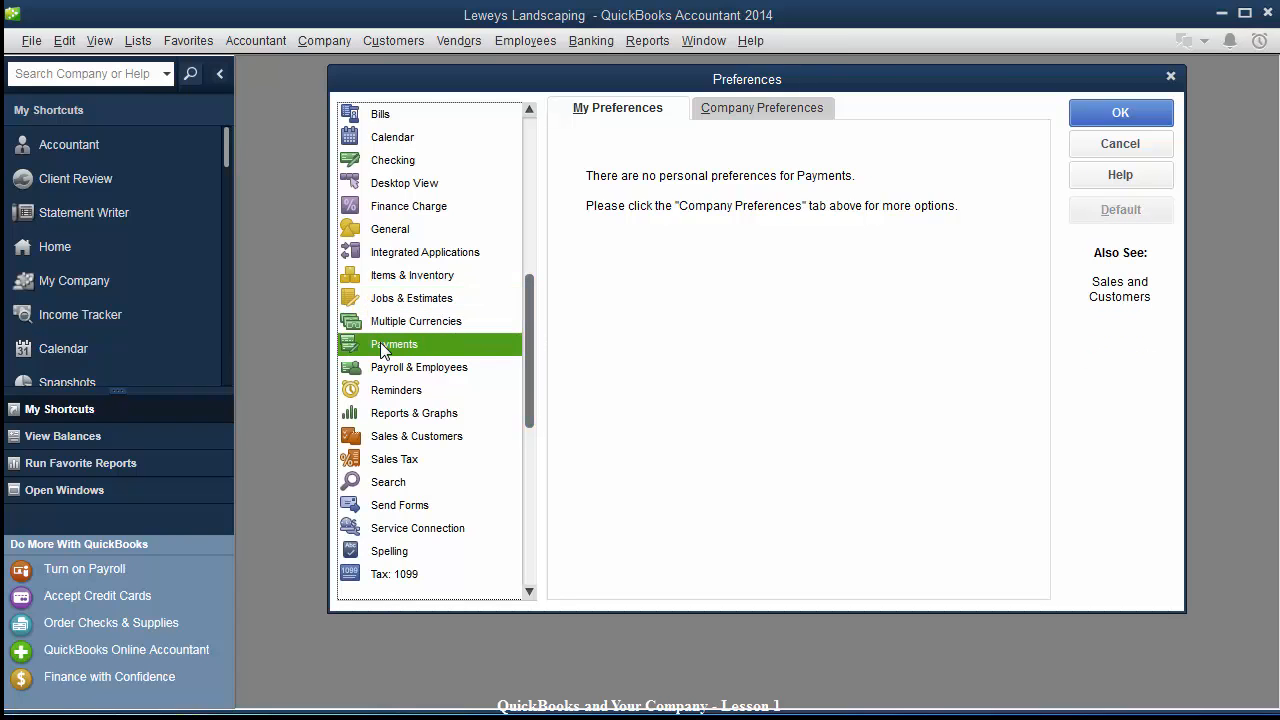
click(784, 115)
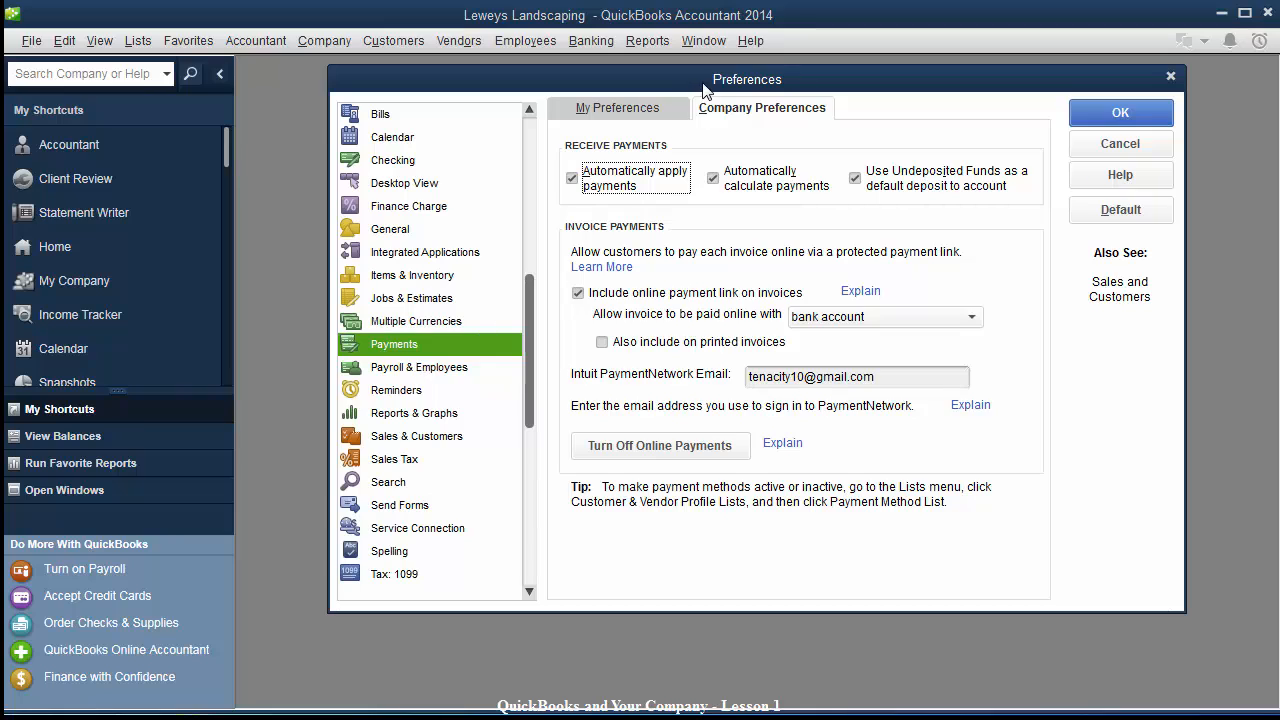
drag(701, 83, 660, 107)
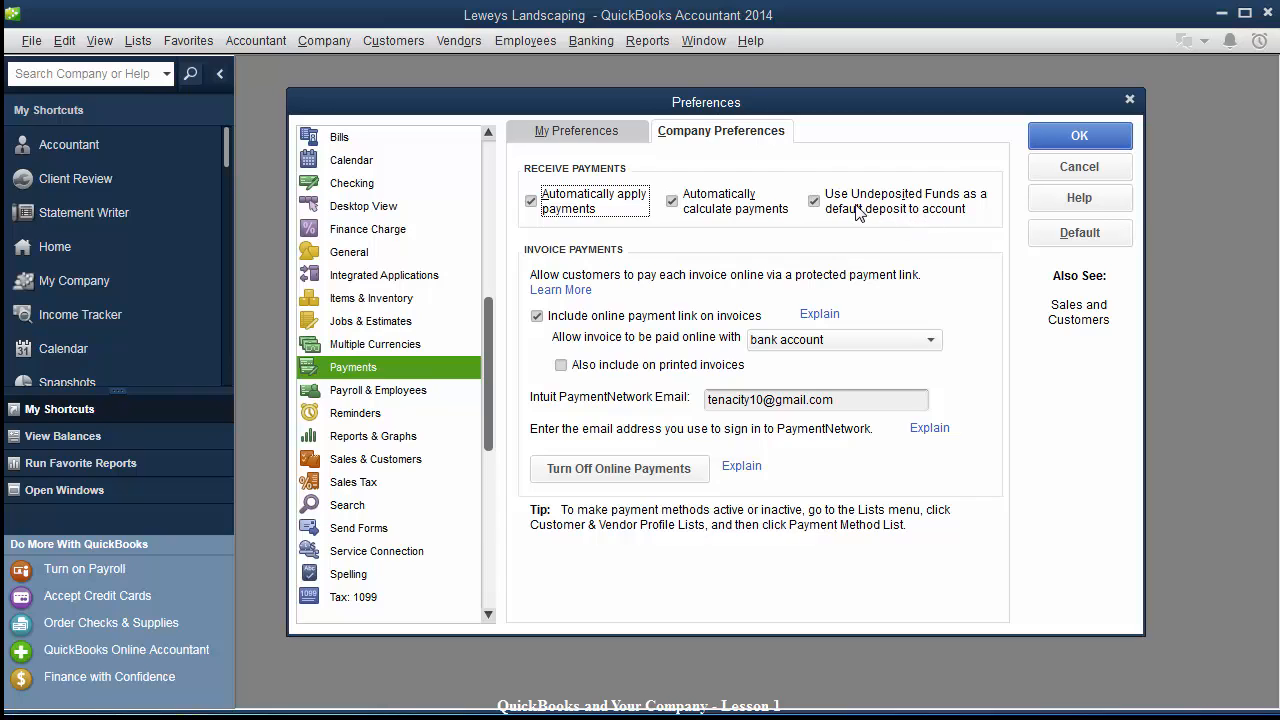
click(822, 204)
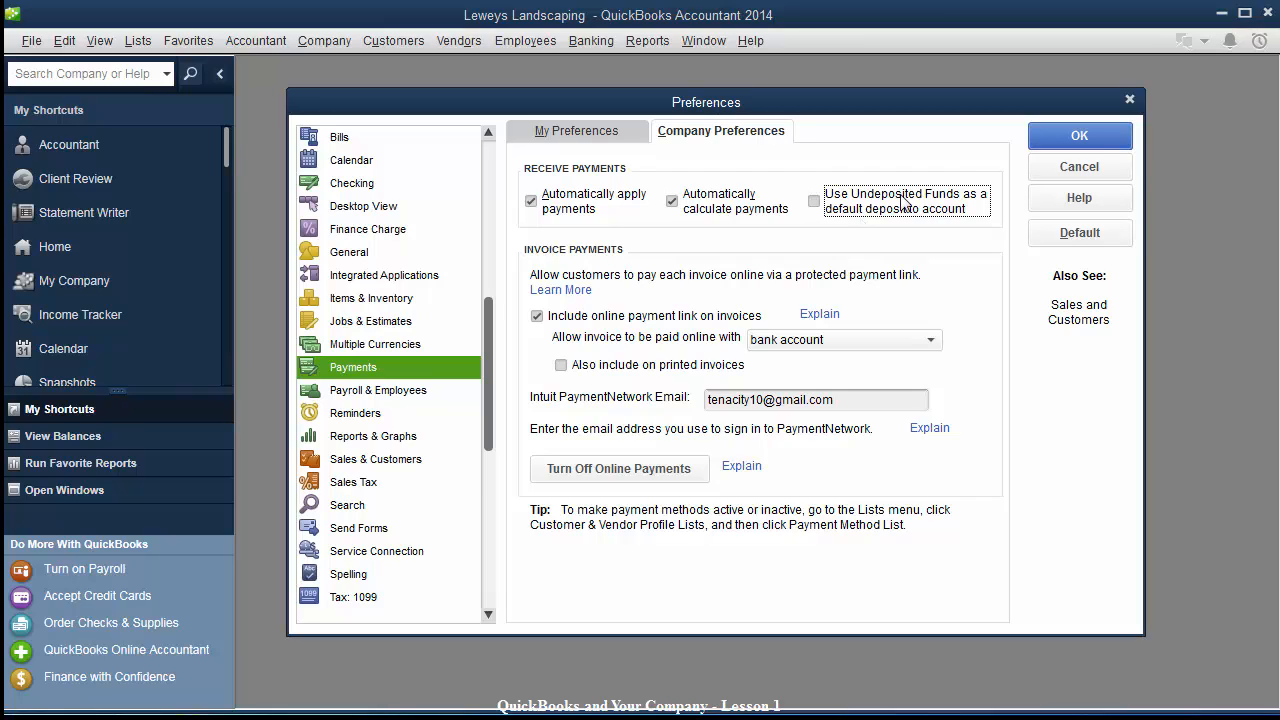
Save the Payments preferences with Undeposited Funds turned off and close Preferences.
click(1090, 137)
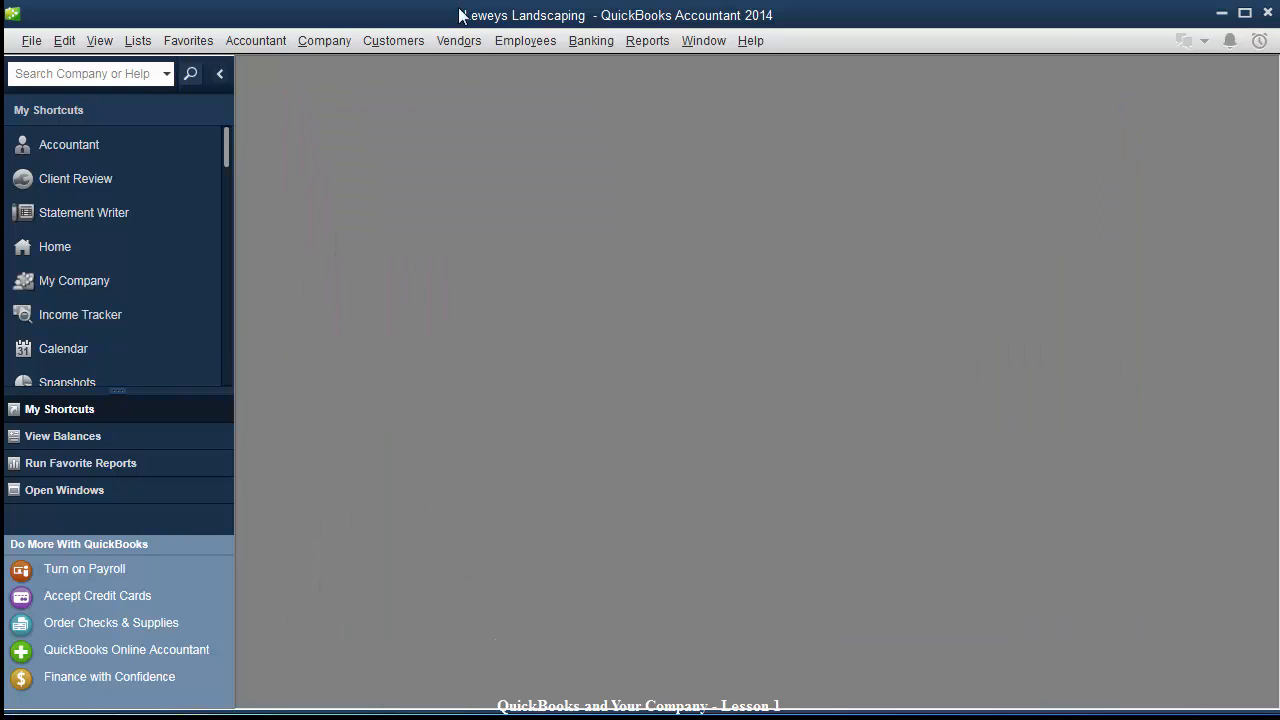
Start a Receive Payments entry from Acme Company for 6,540.00 dated 10/07/2014.
click(389, 45)
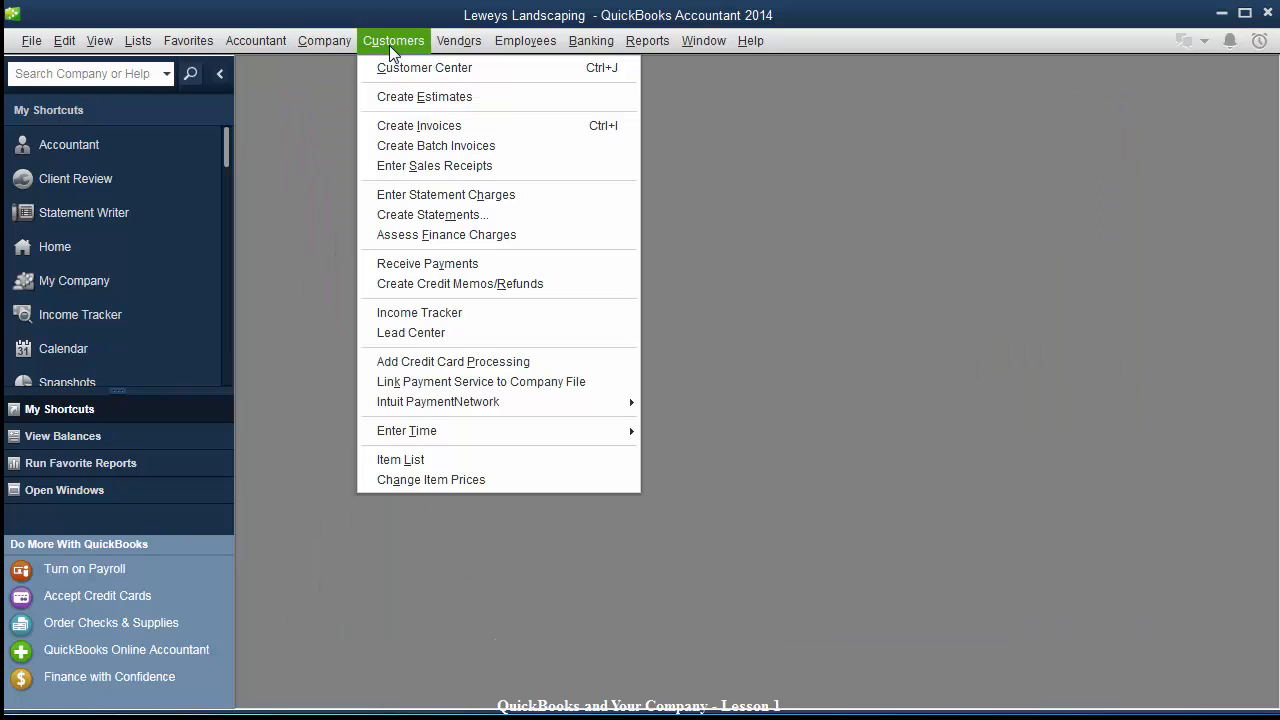
click(417, 262)
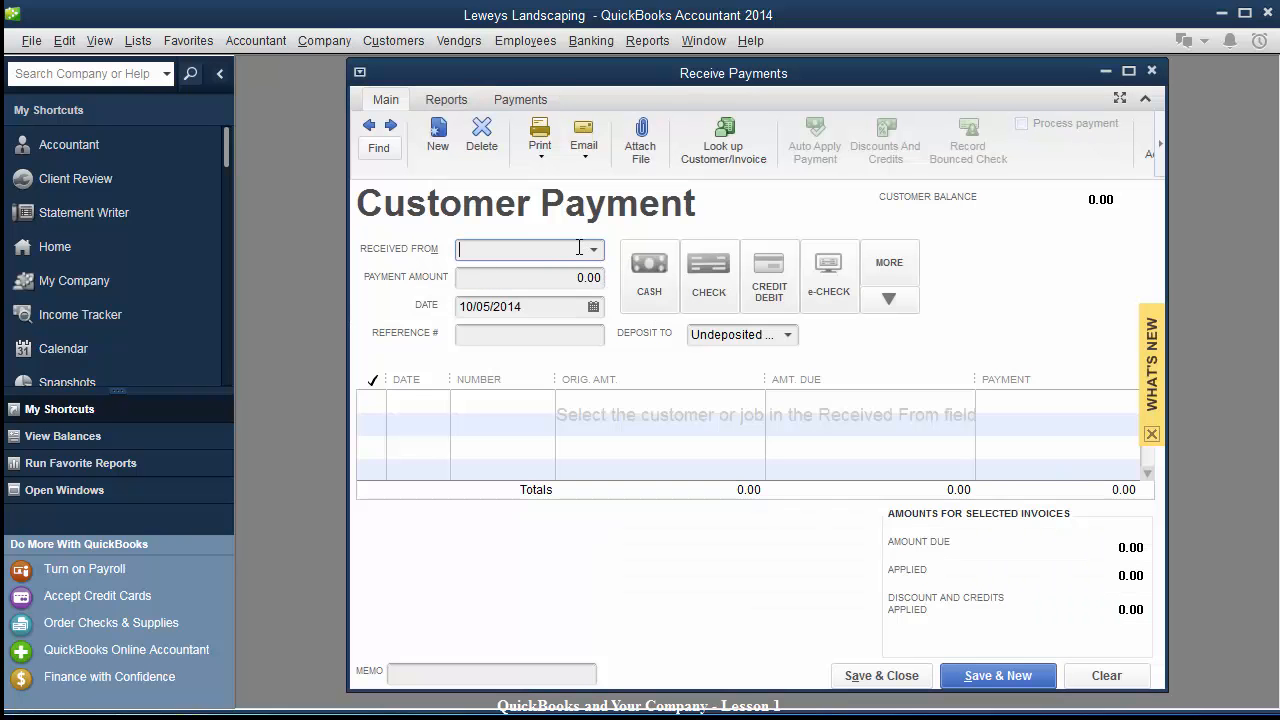
click(594, 250)
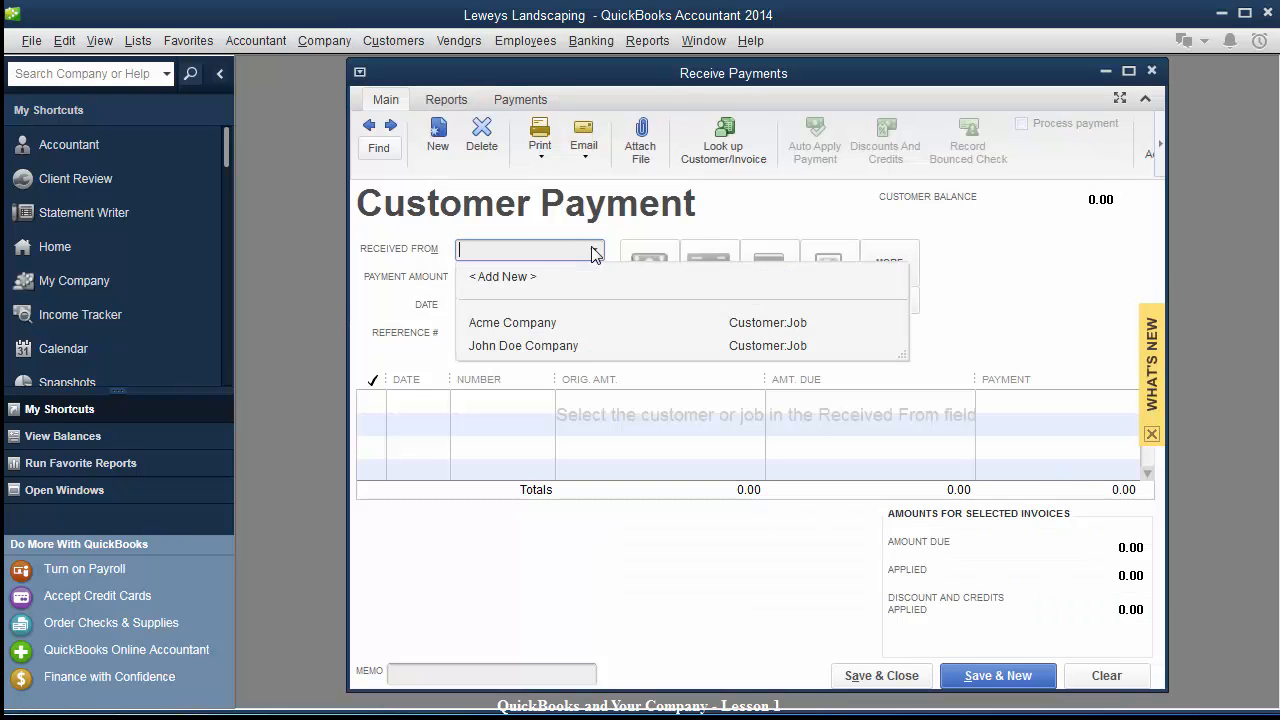
click(492, 323)
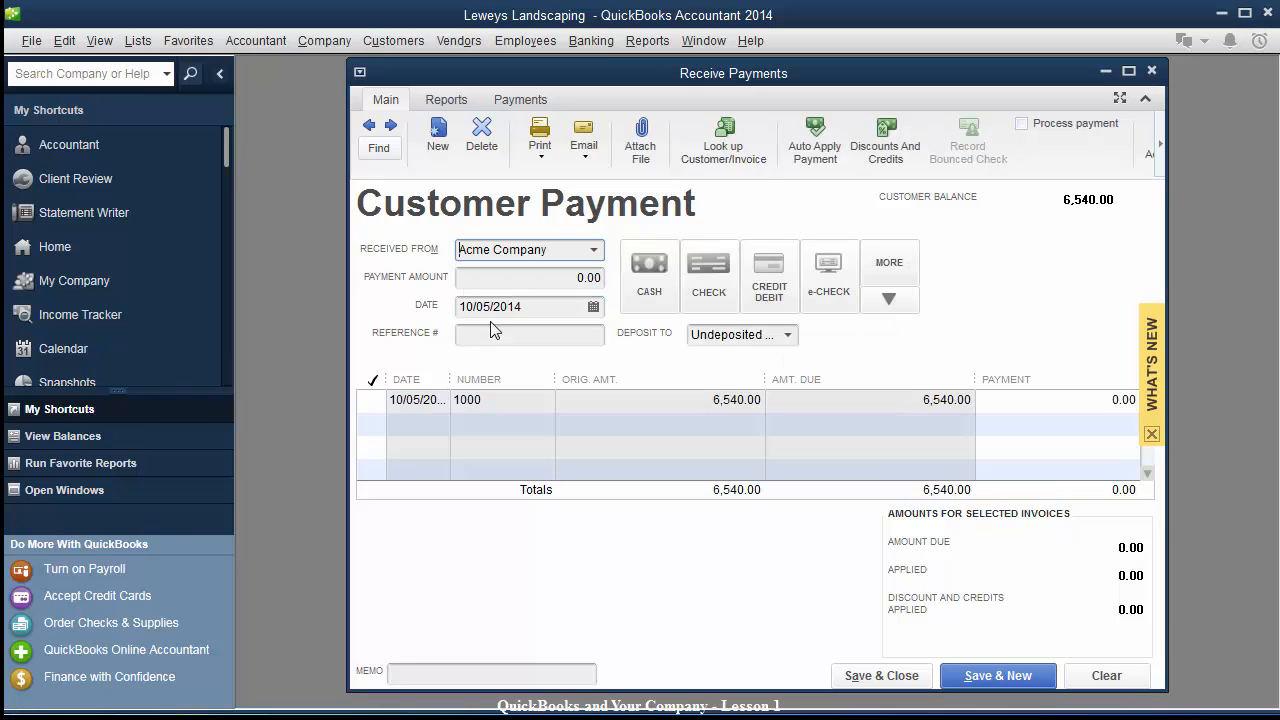
key(Tab)
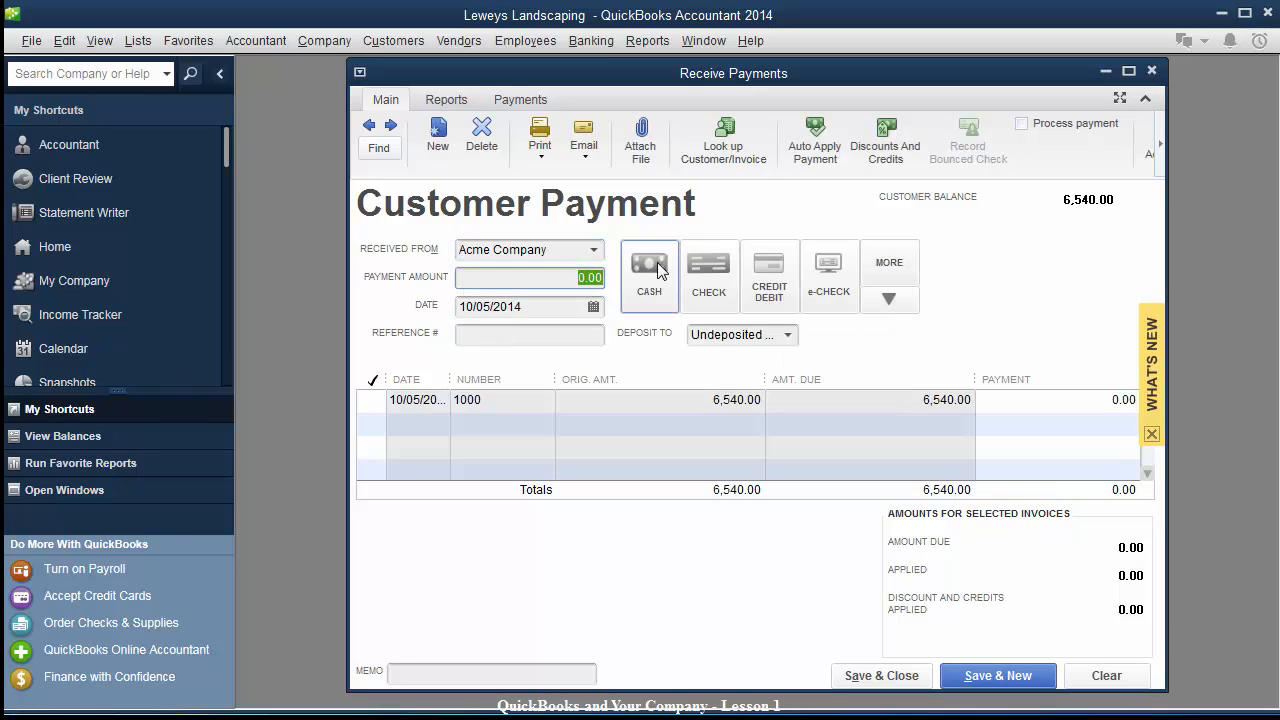
text(6540.00)
click(539, 307)
drag(539, 308, 381, 302)
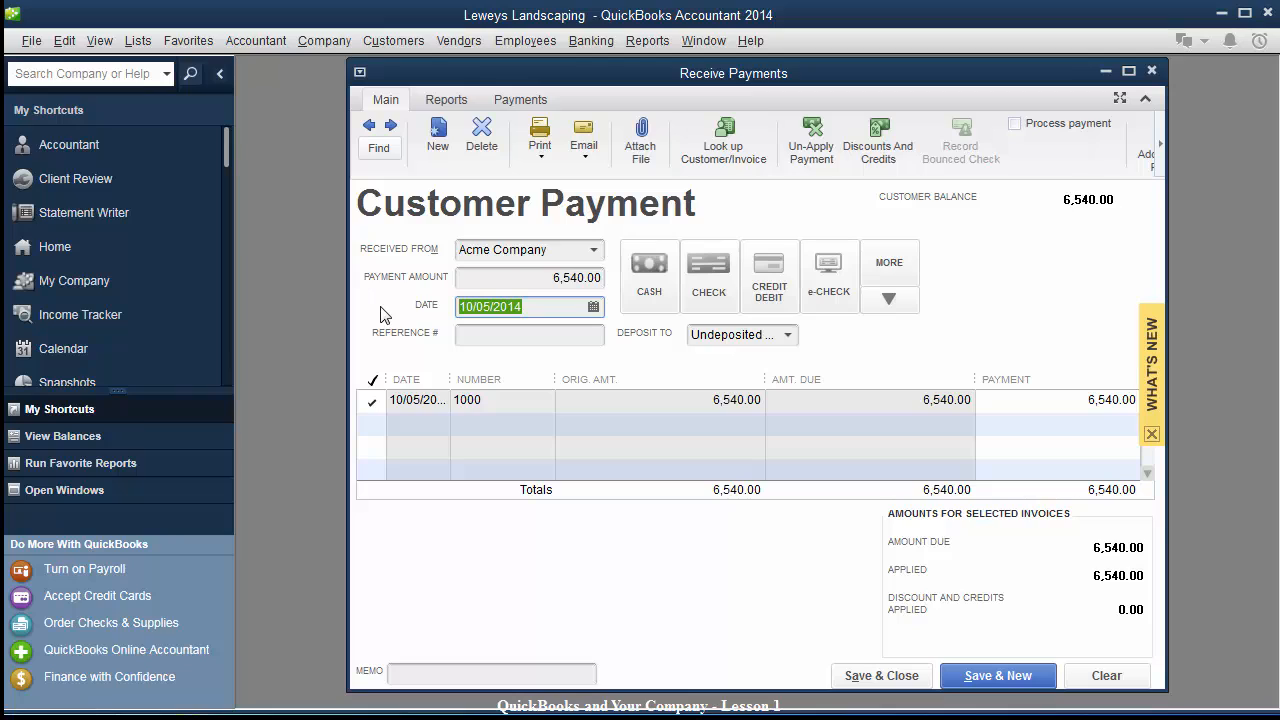
text(10/7/14)
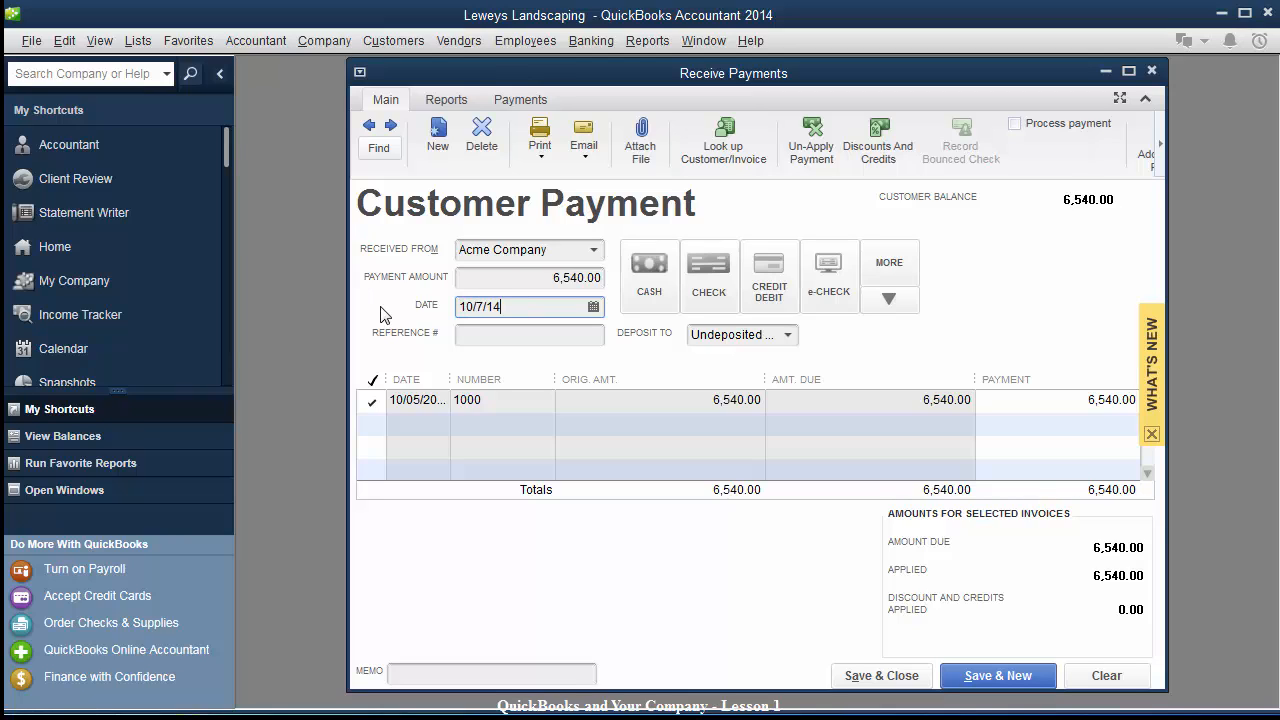
key(Tab)
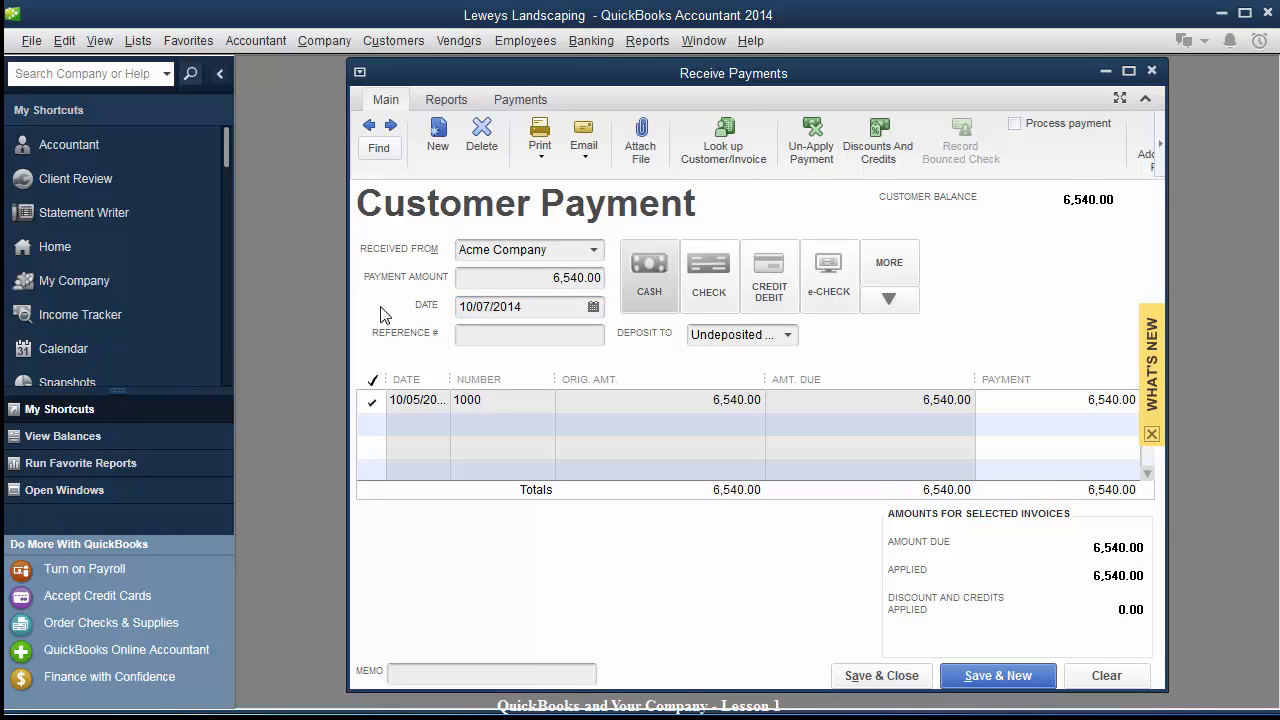
Mark the payment as a check with its check number, deposit to Wells Fargo - Operating, and save.
click(714, 284)
click(514, 338)
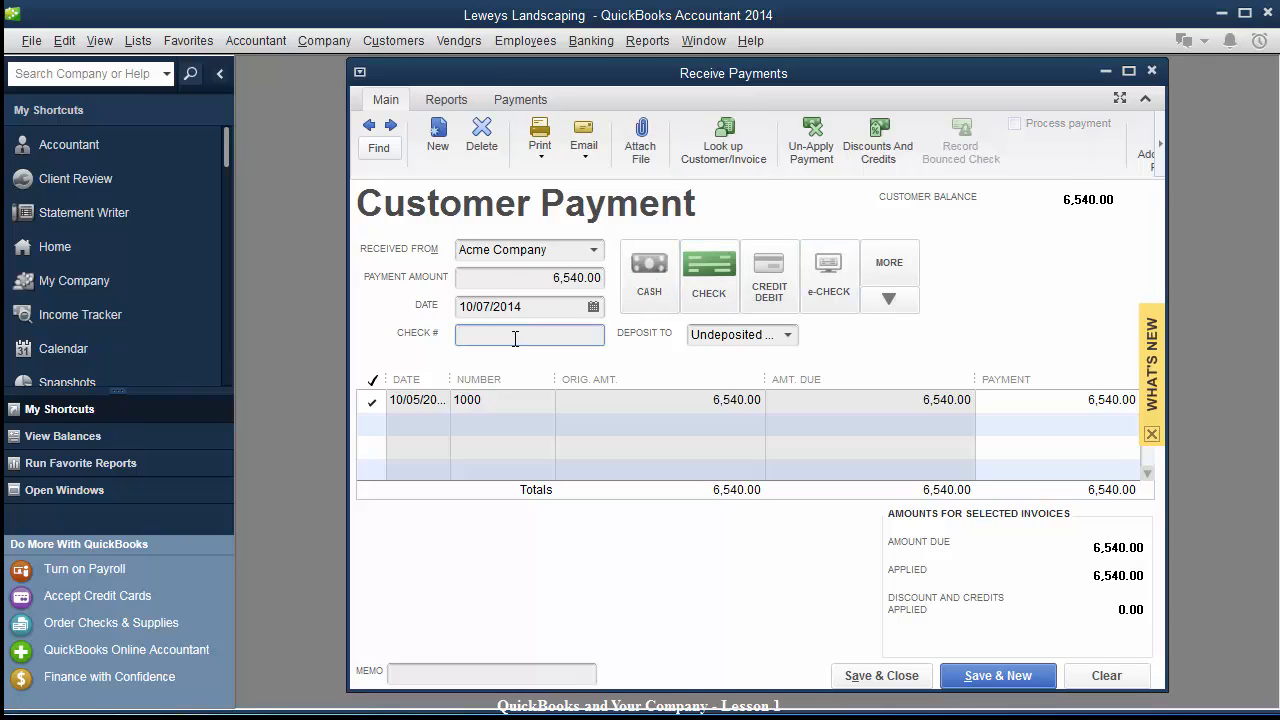
text(2289)
key(Tab)
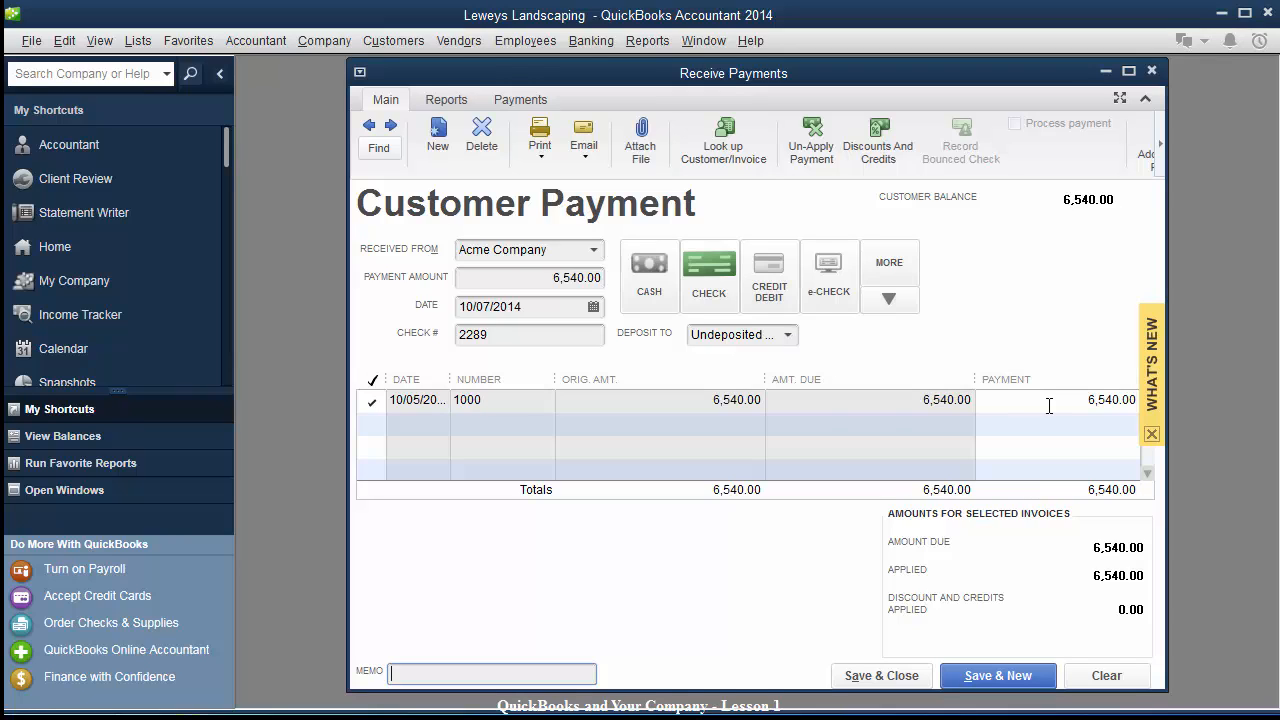
click(789, 336)
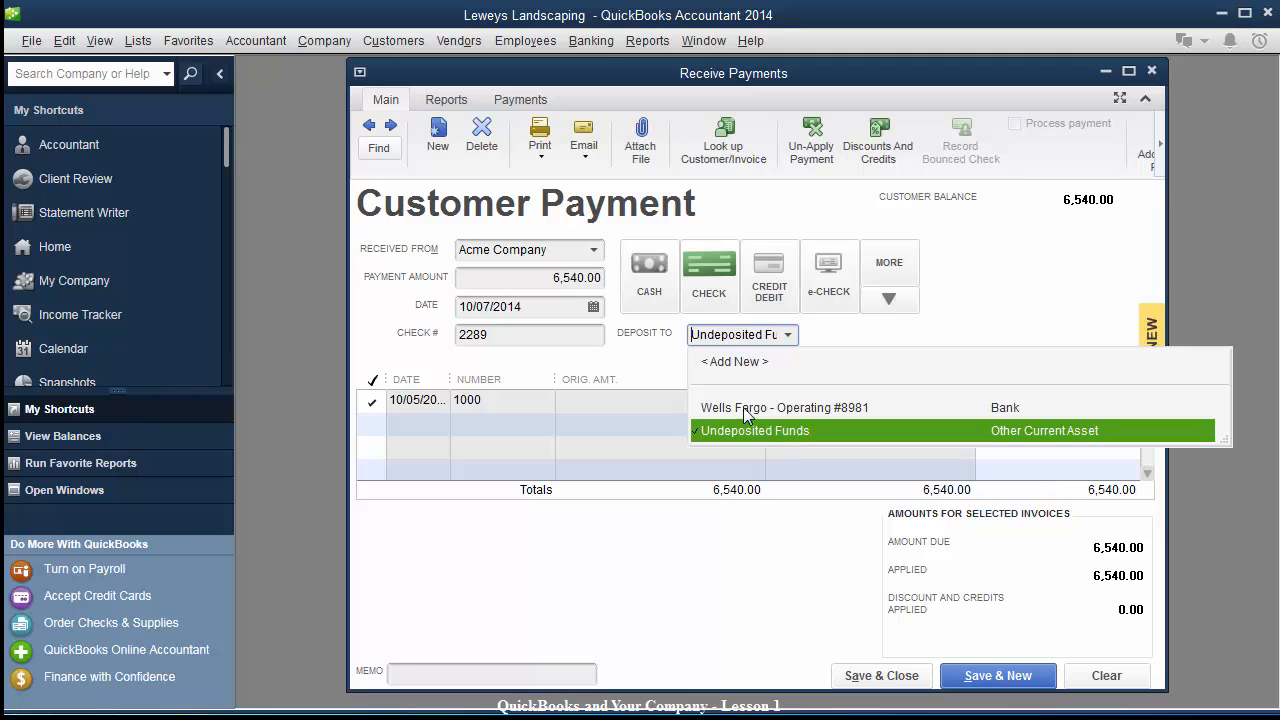
click(745, 408)
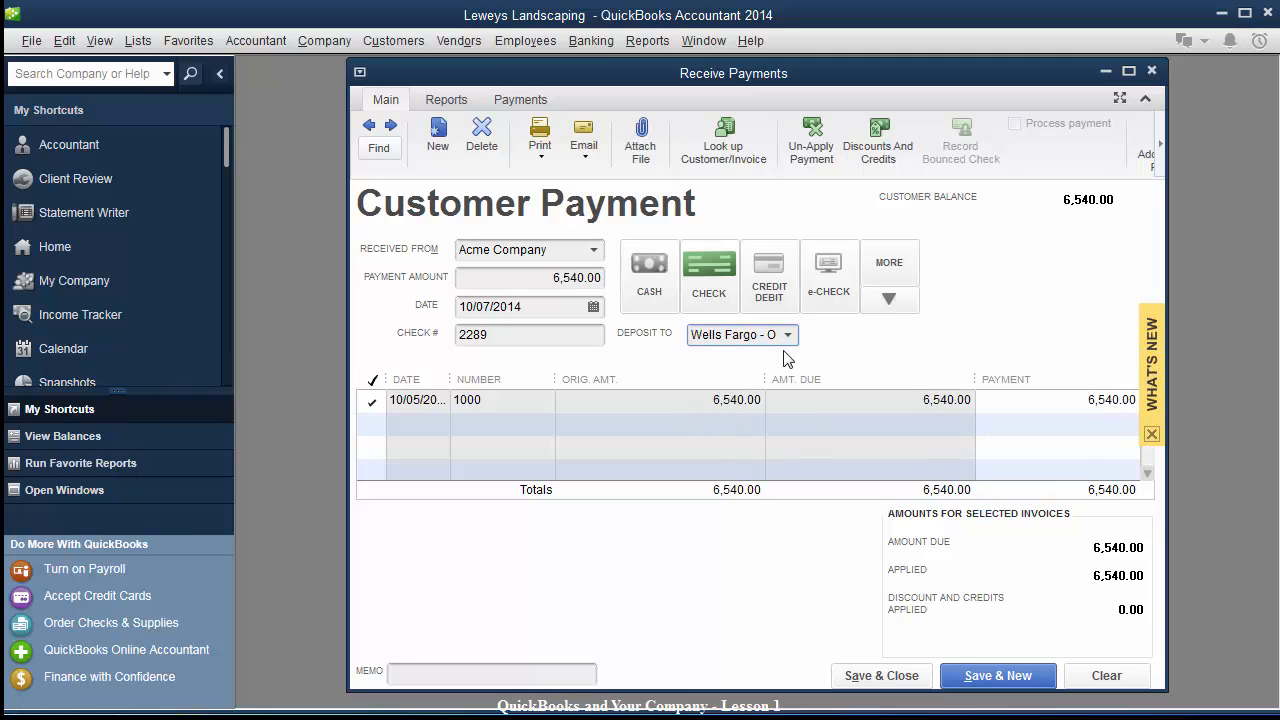
click(875, 676)
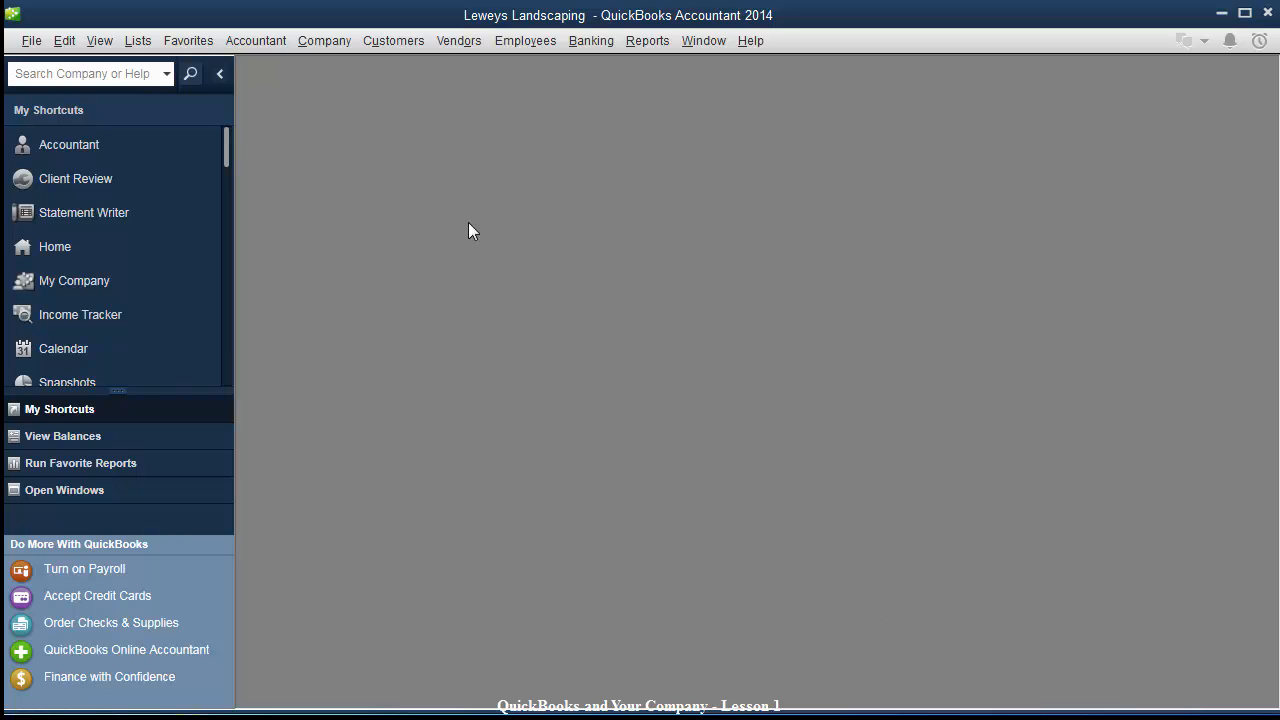
Open the Wells Fargo operating register from the Chart of Accounts and review the Home Depot, subcontractor and Acme transactions.
click(137, 40)
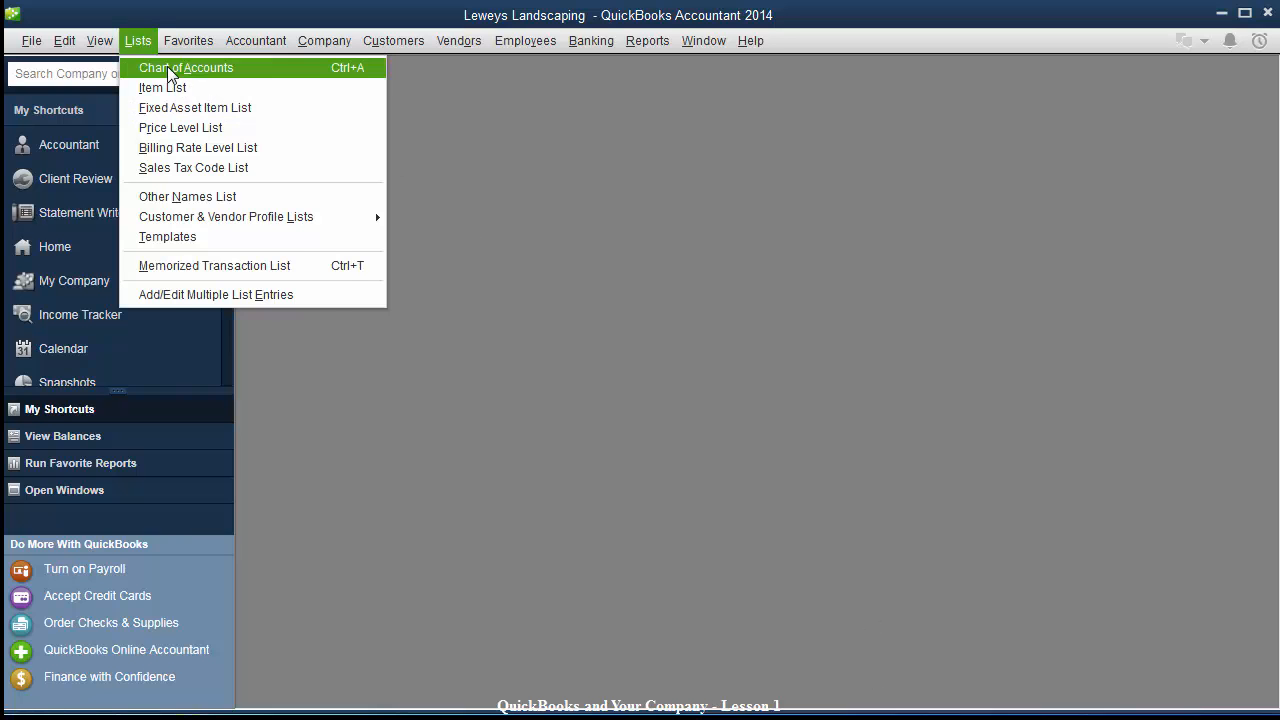
click(163, 70)
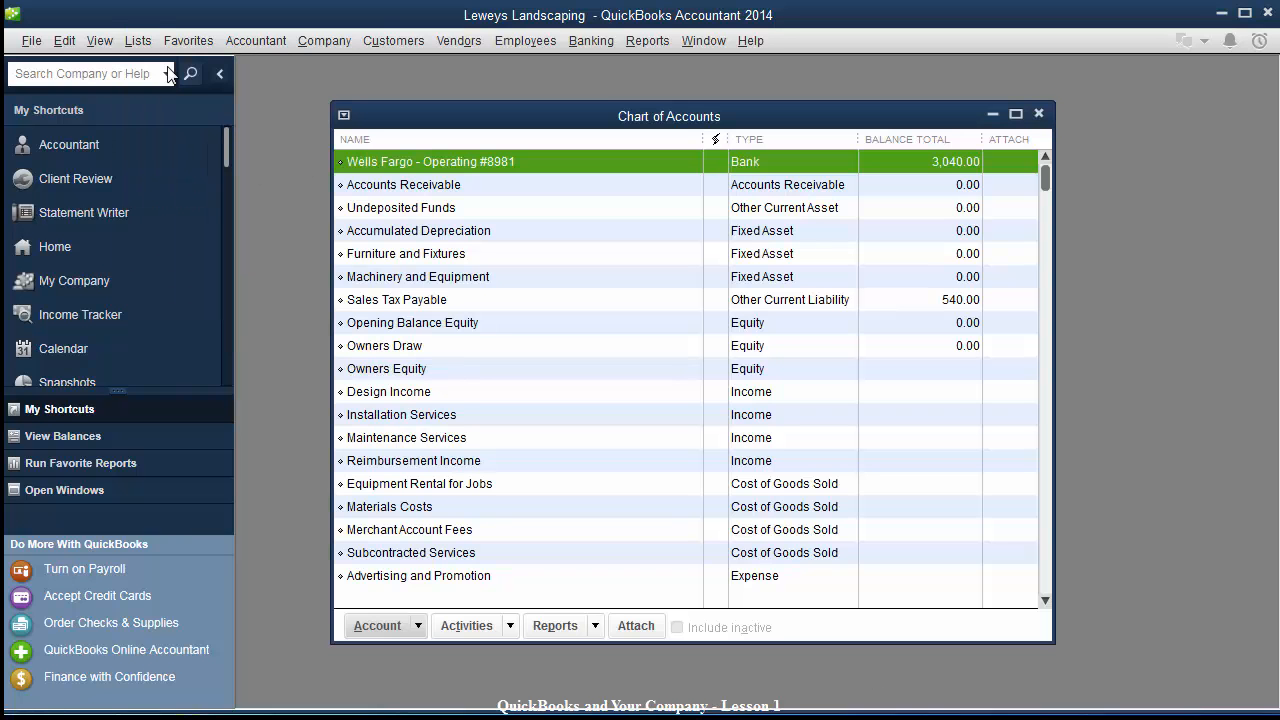
double_click(458, 165)
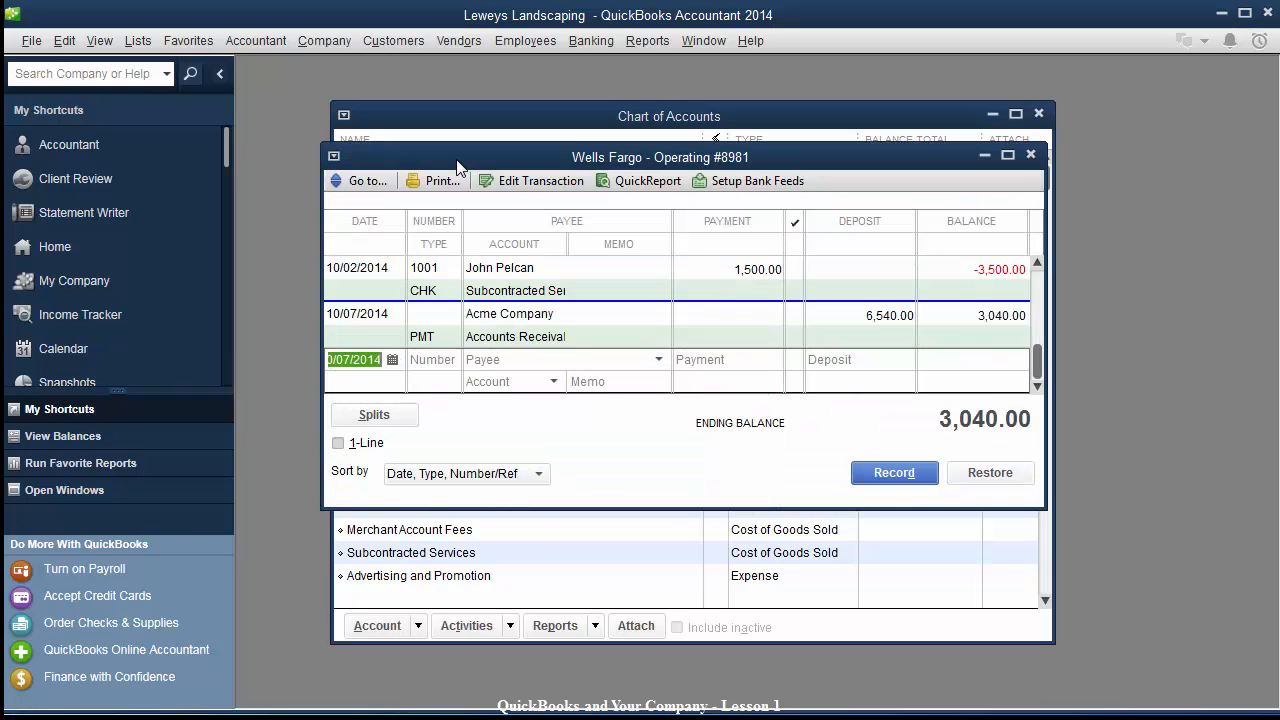
drag(1040, 508, 1166, 678)
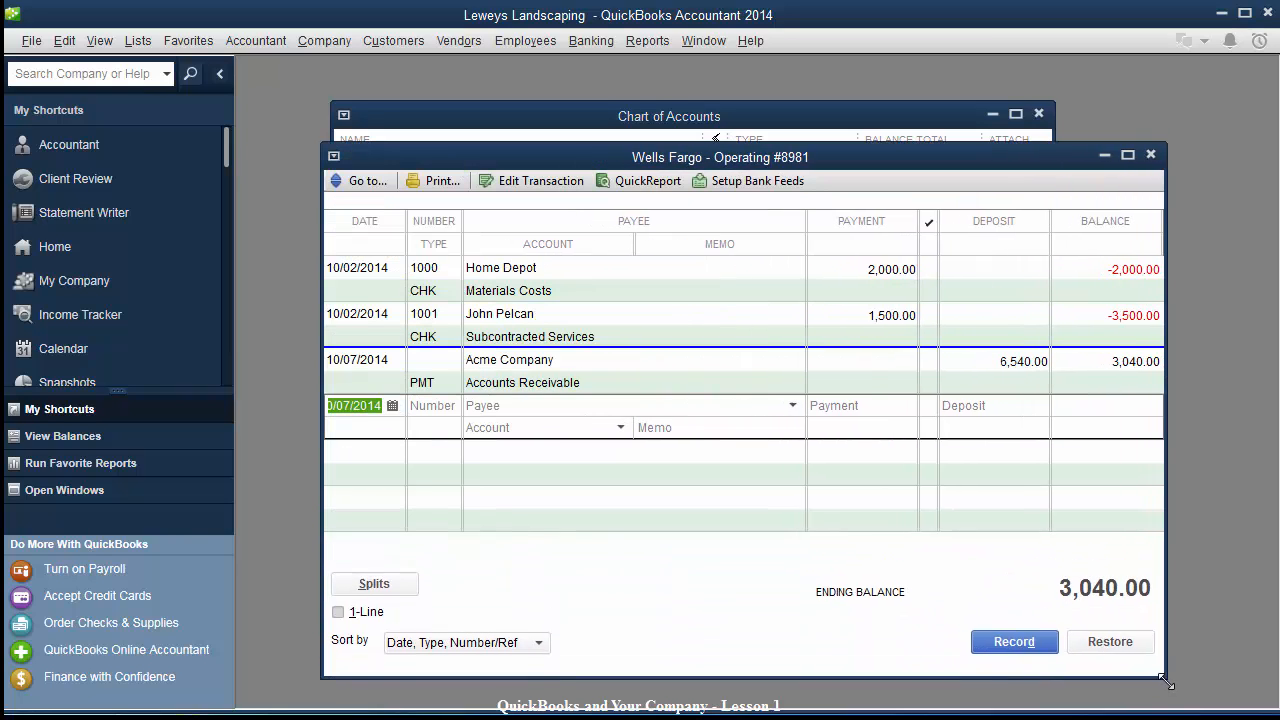
click(559, 286)
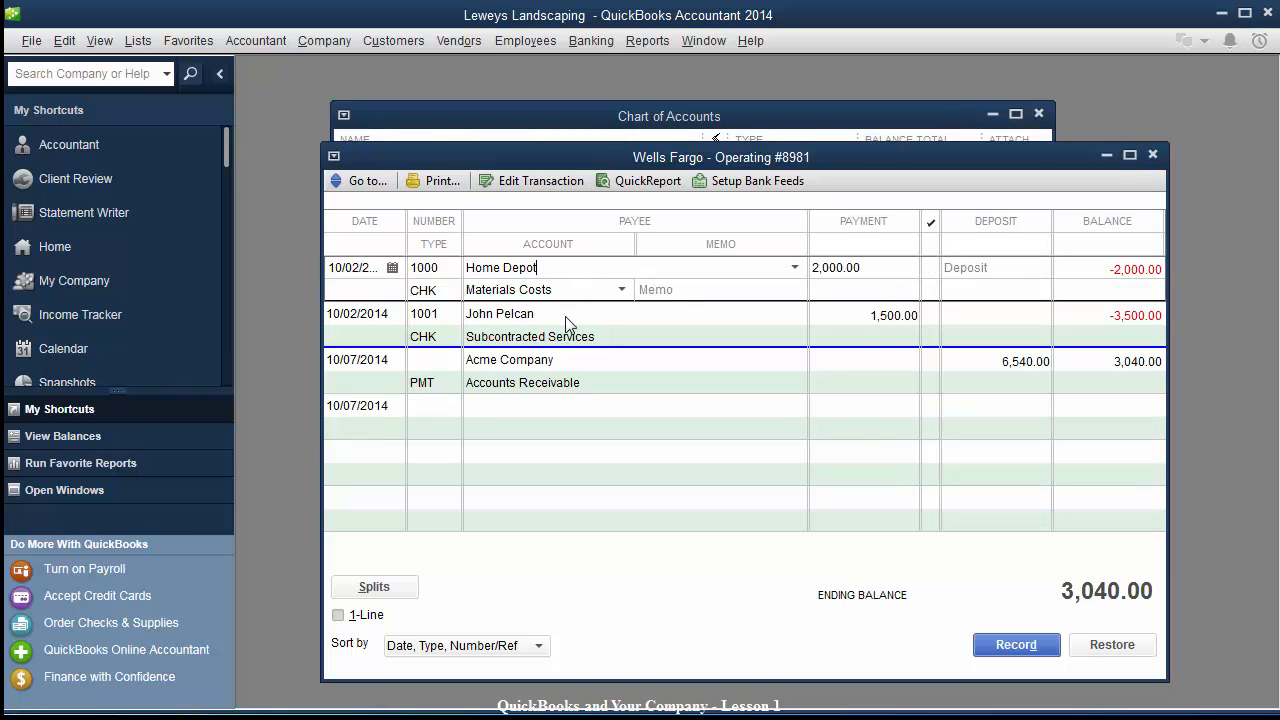
click(566, 324)
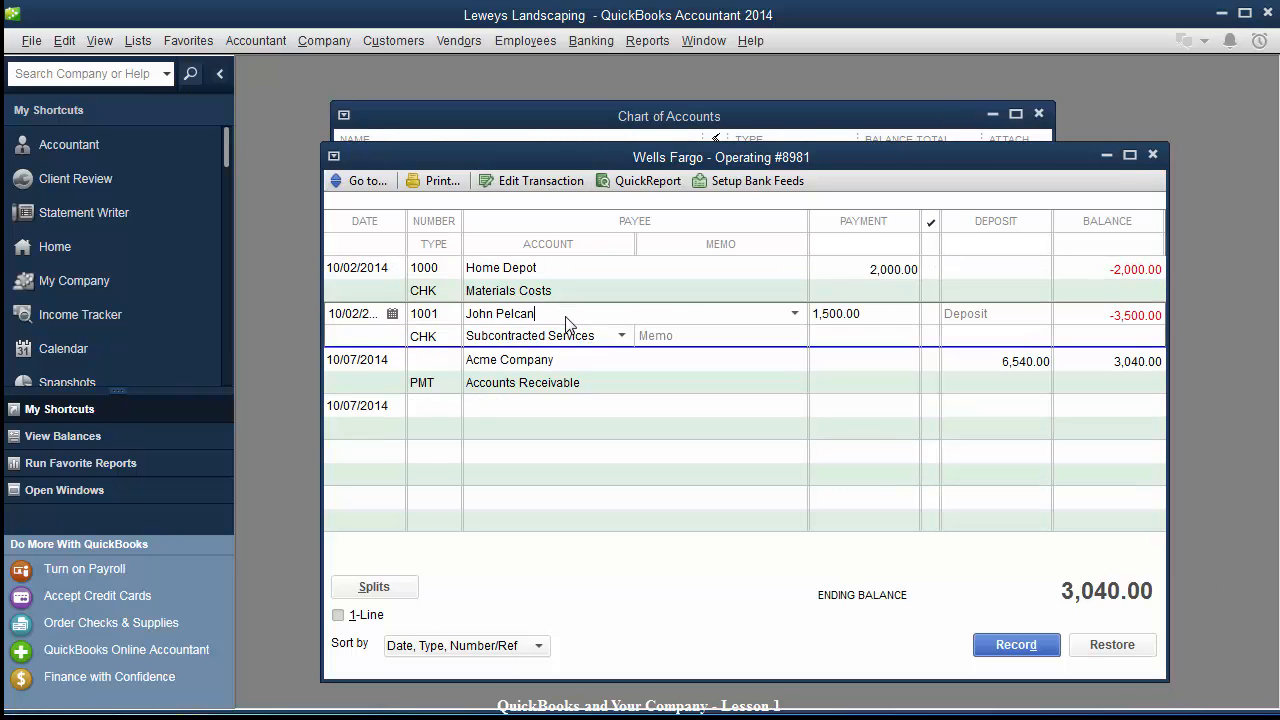
click(605, 376)
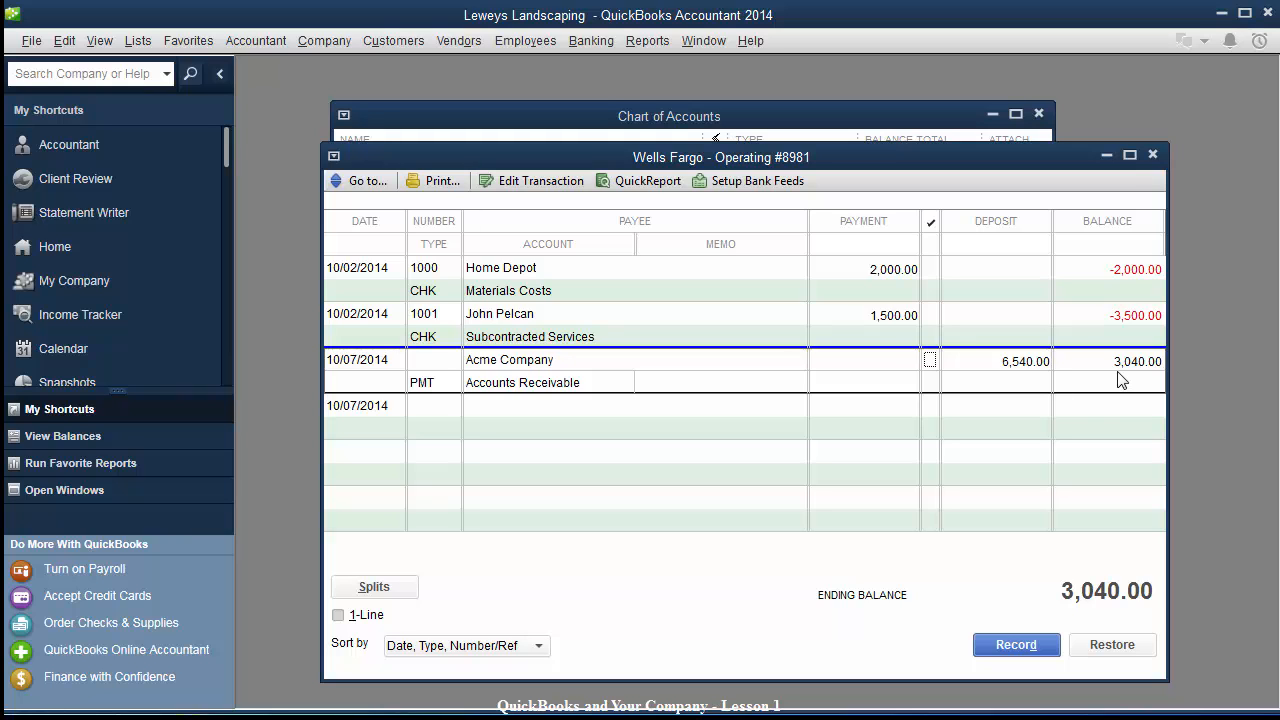
Close the Wells Fargo register and reposition the Chart of Accounts window.
drag(944, 163, 888, 189)
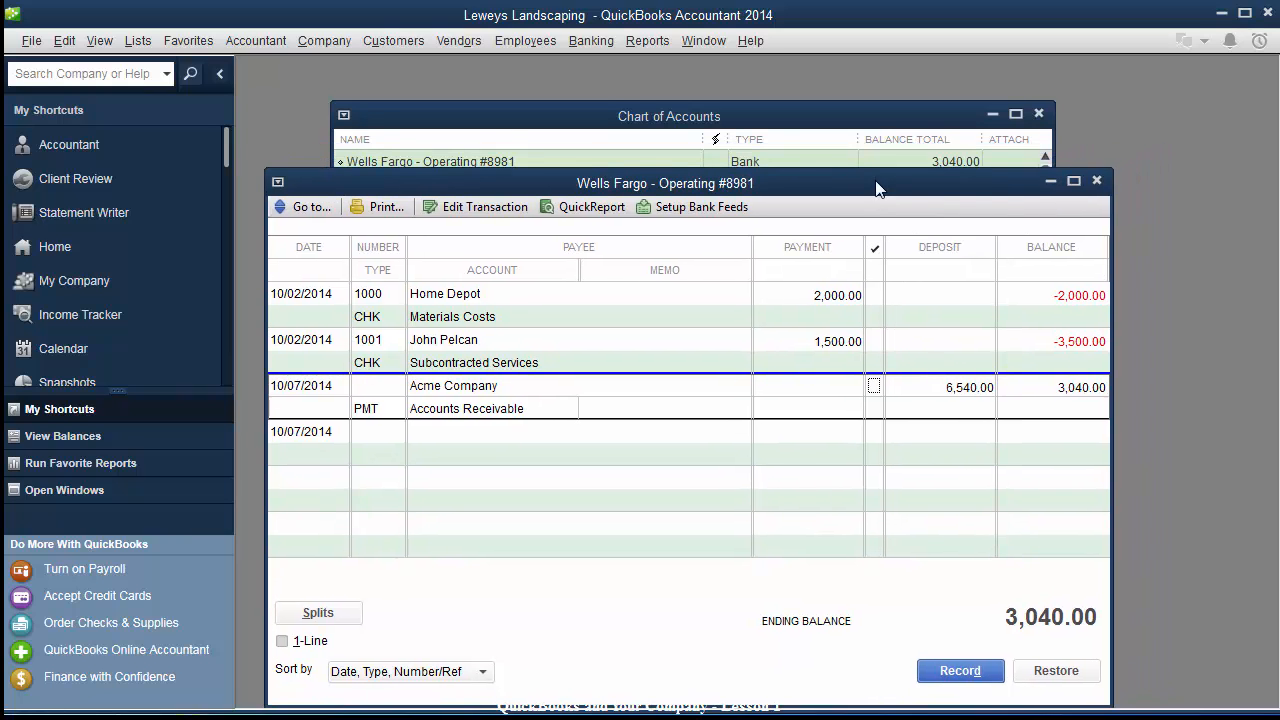
click(1100, 180)
drag(750, 109, 705, 128)
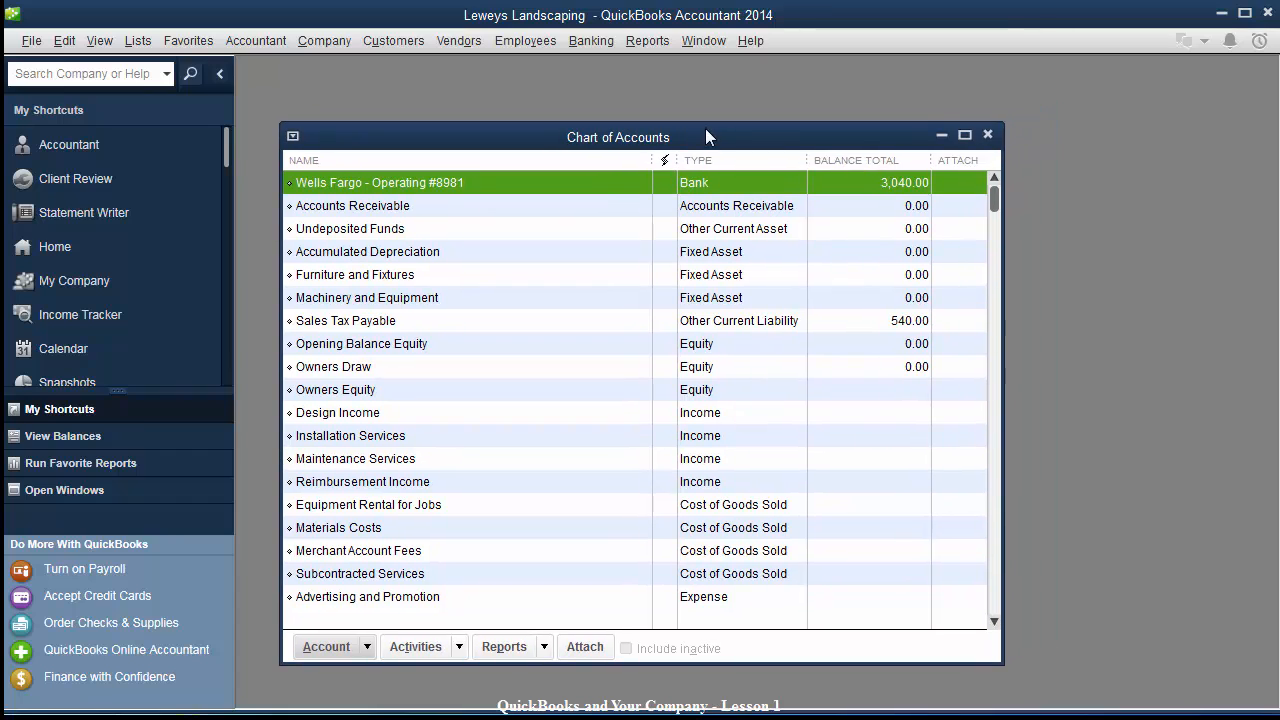
Run the Job Profitability Summary report from 01/01/2004 to 12/31/2014.
click(648, 41)
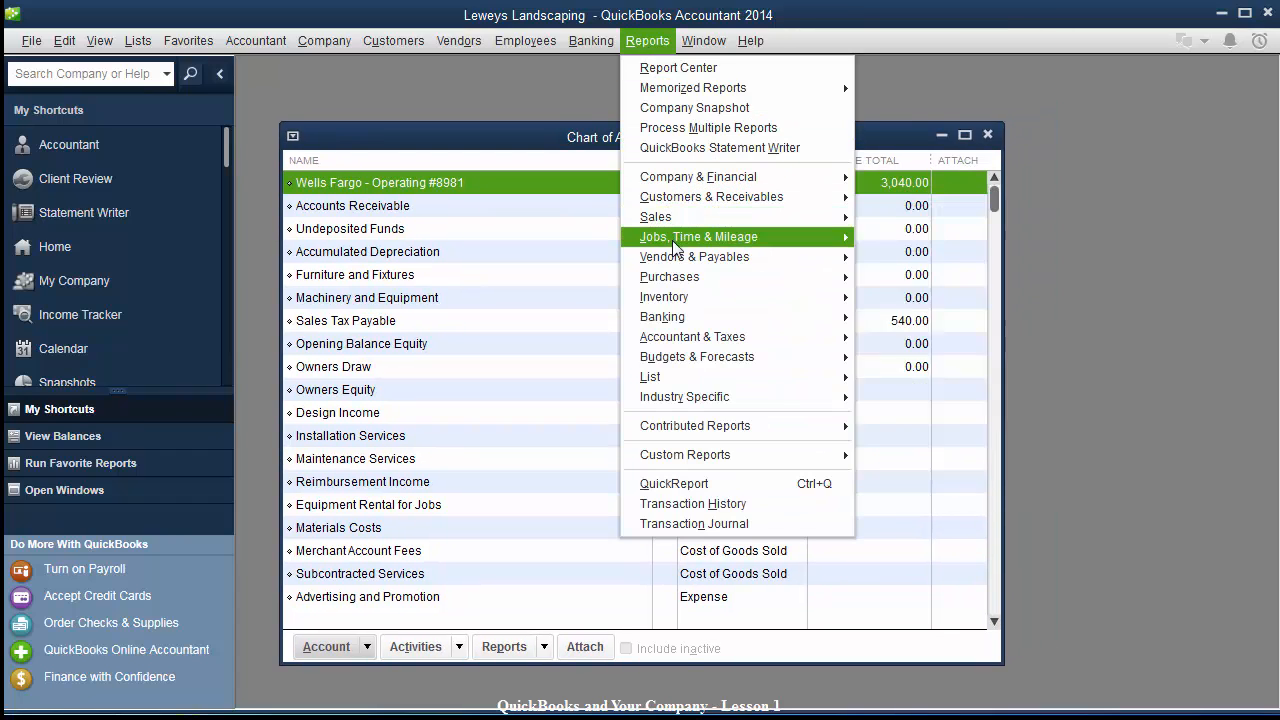
mouse_move(676, 248)
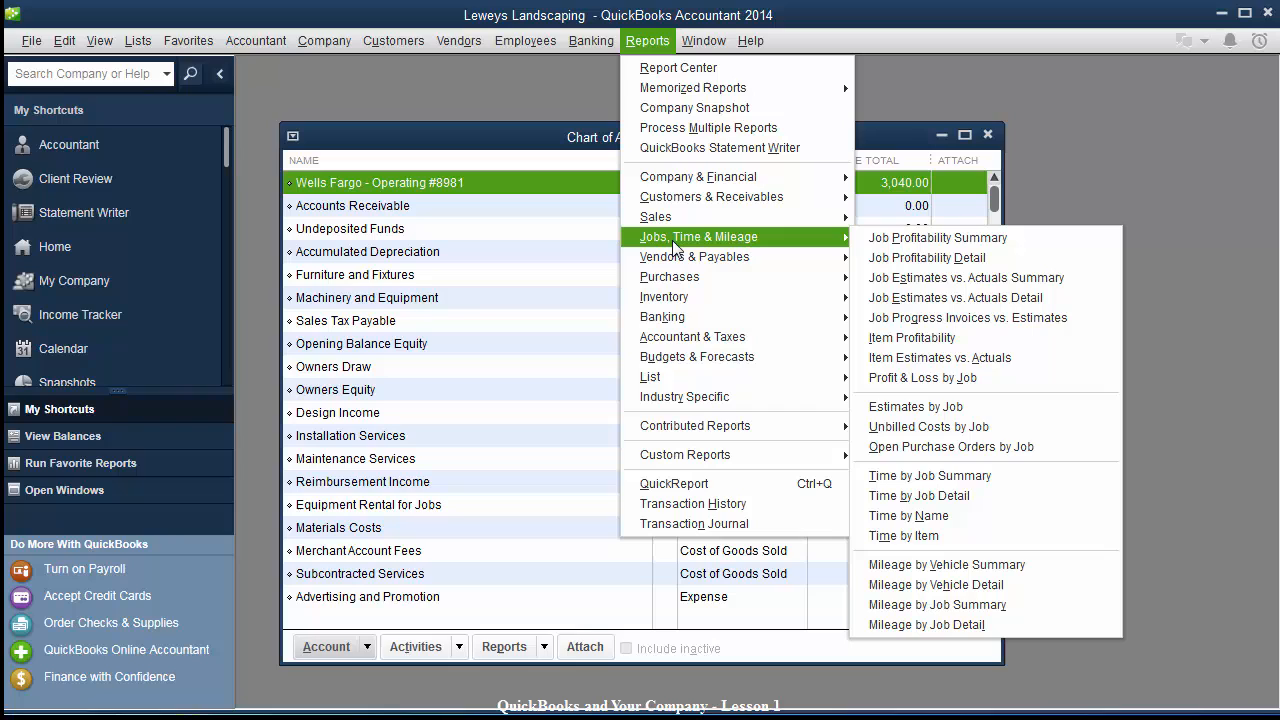
click(895, 240)
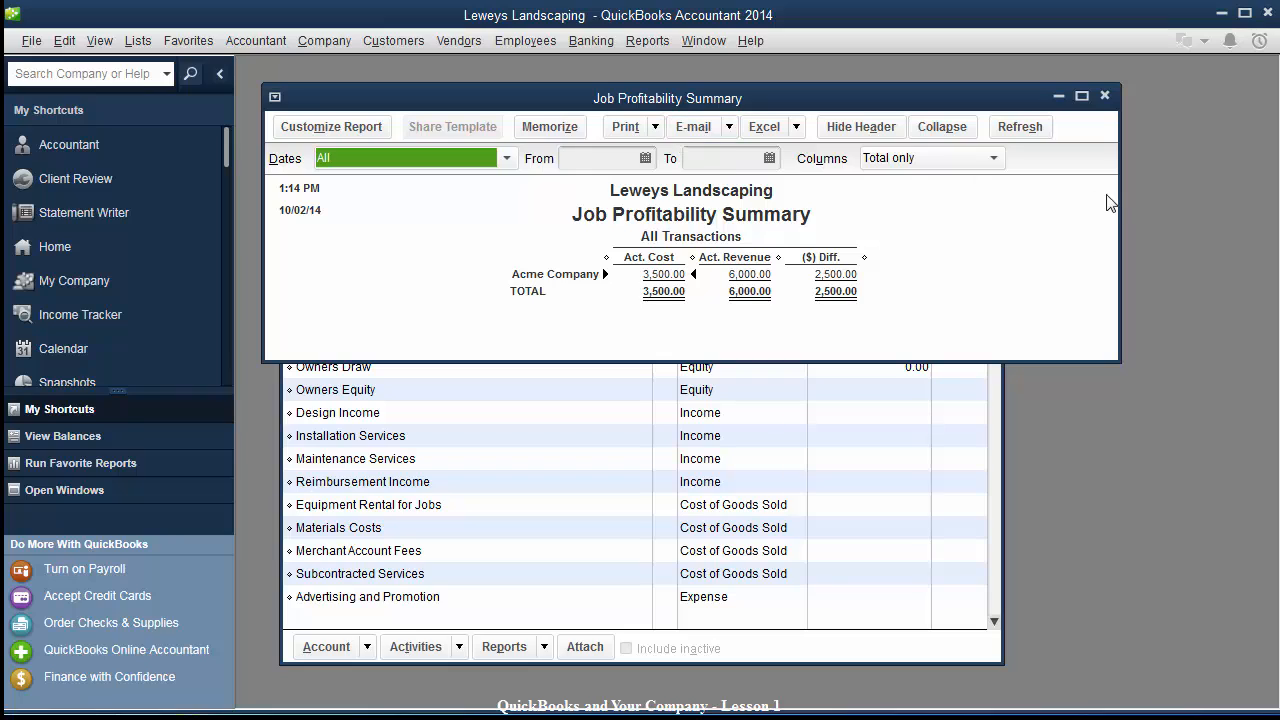
text(01014)
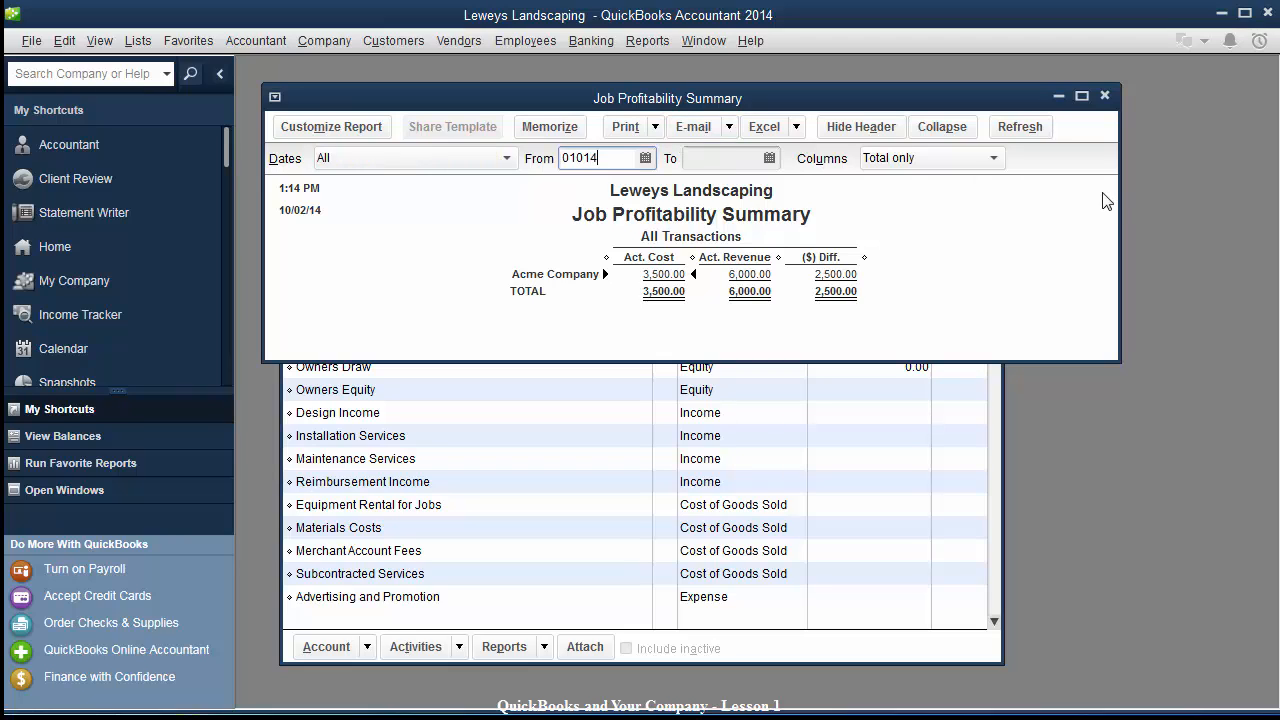
key(Tab)
text(12)
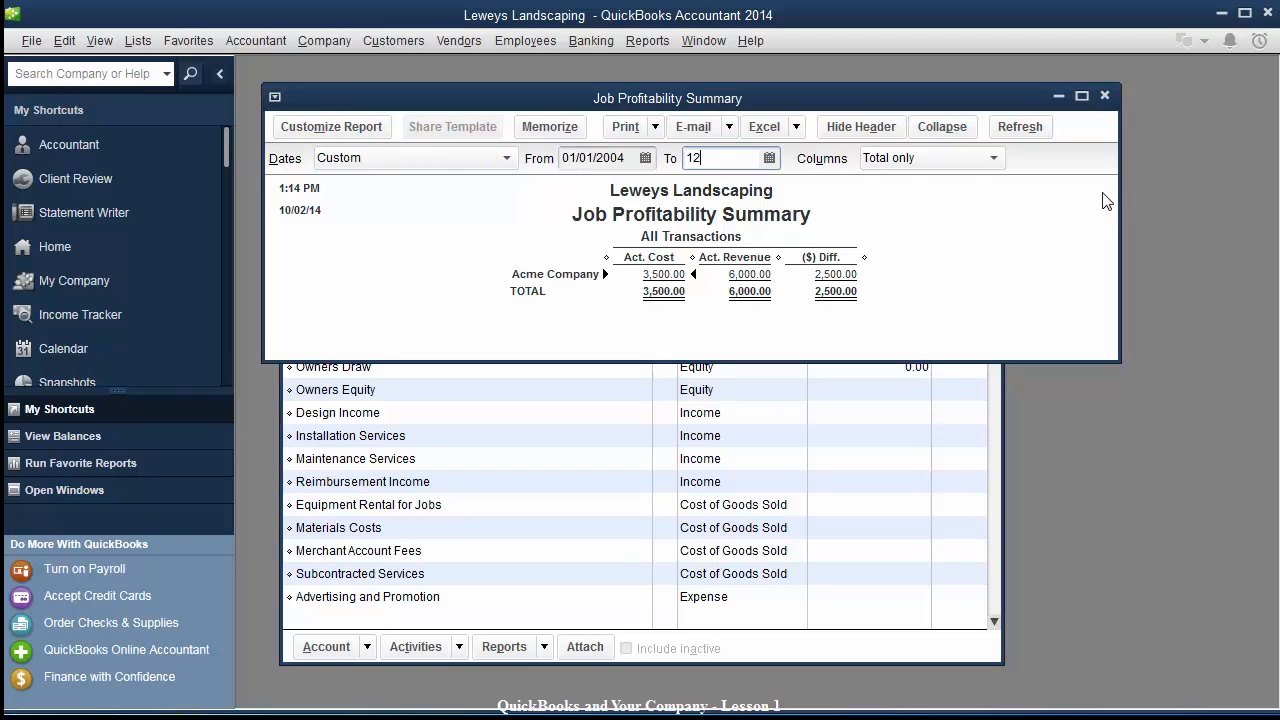
text(3144)
key(Tab)
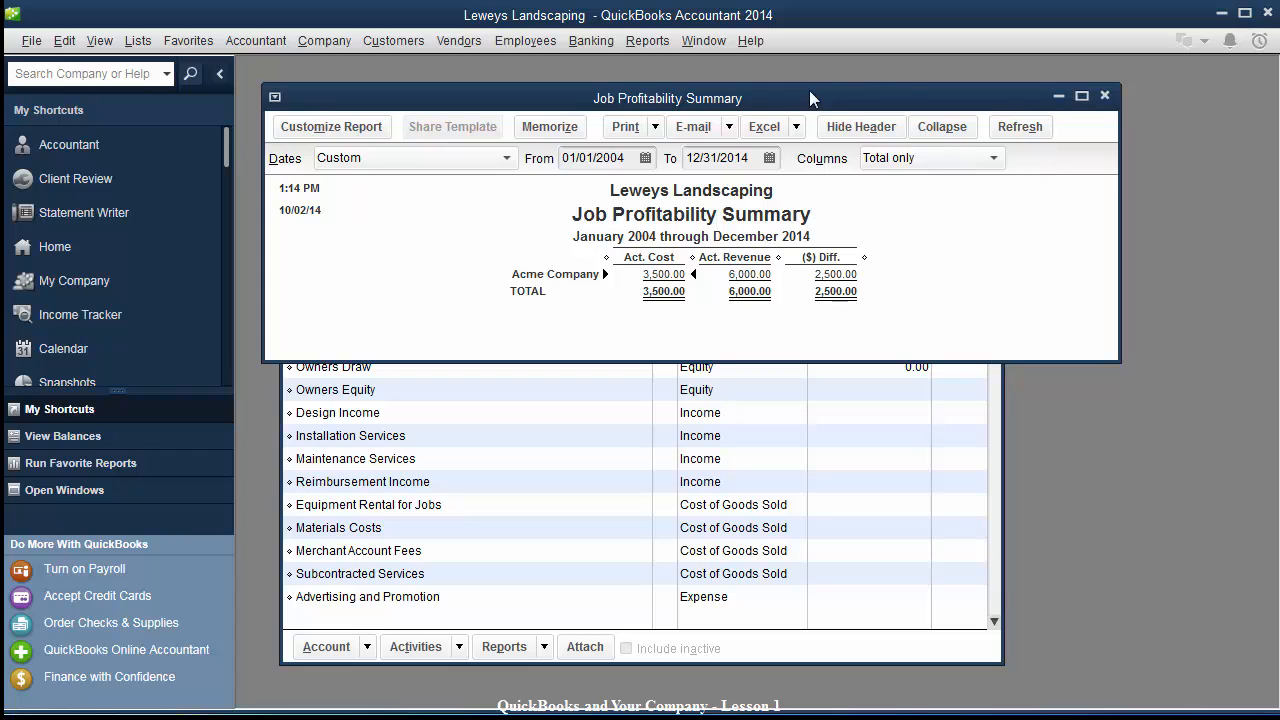
Enlarge the report and drill into Acme Company's 3,500.00 actual cost.
mouse_move(809, 97)
mouse_down()
mouse_move(770, 100)
mouse_move(801, 102)
mouse_up()
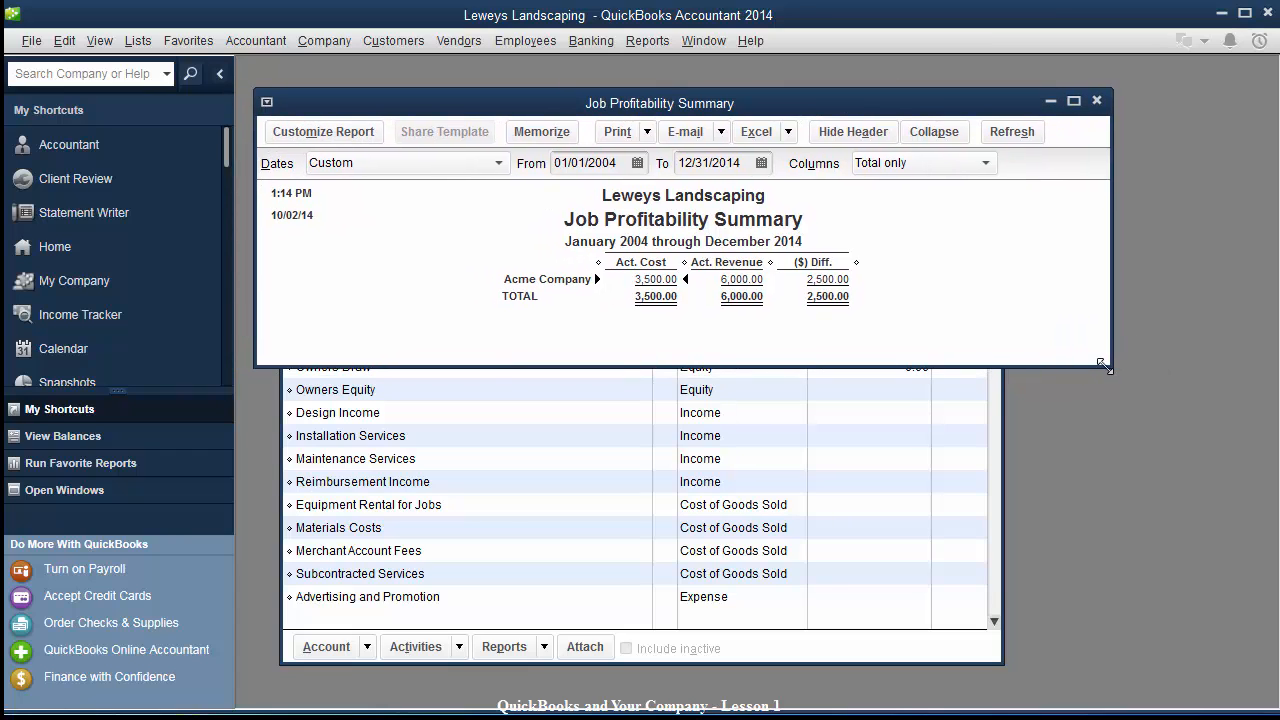
drag(1103, 376, 1086, 653)
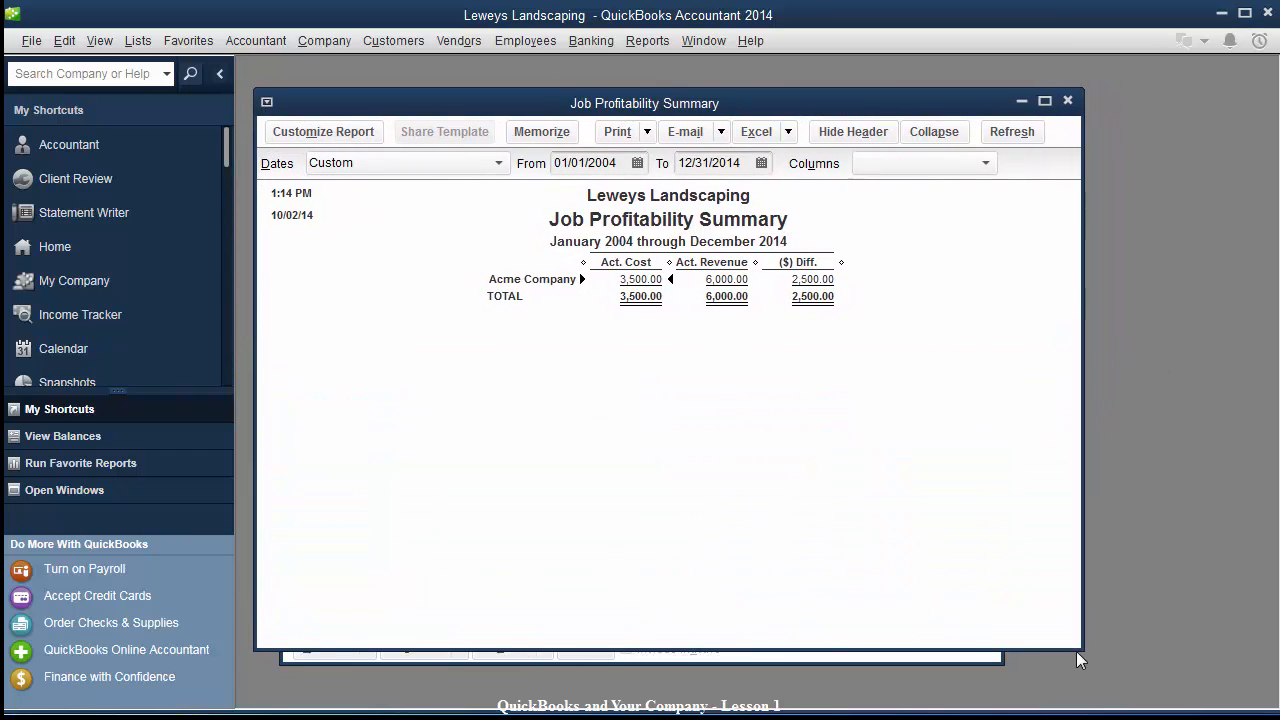
double_click(643, 279)
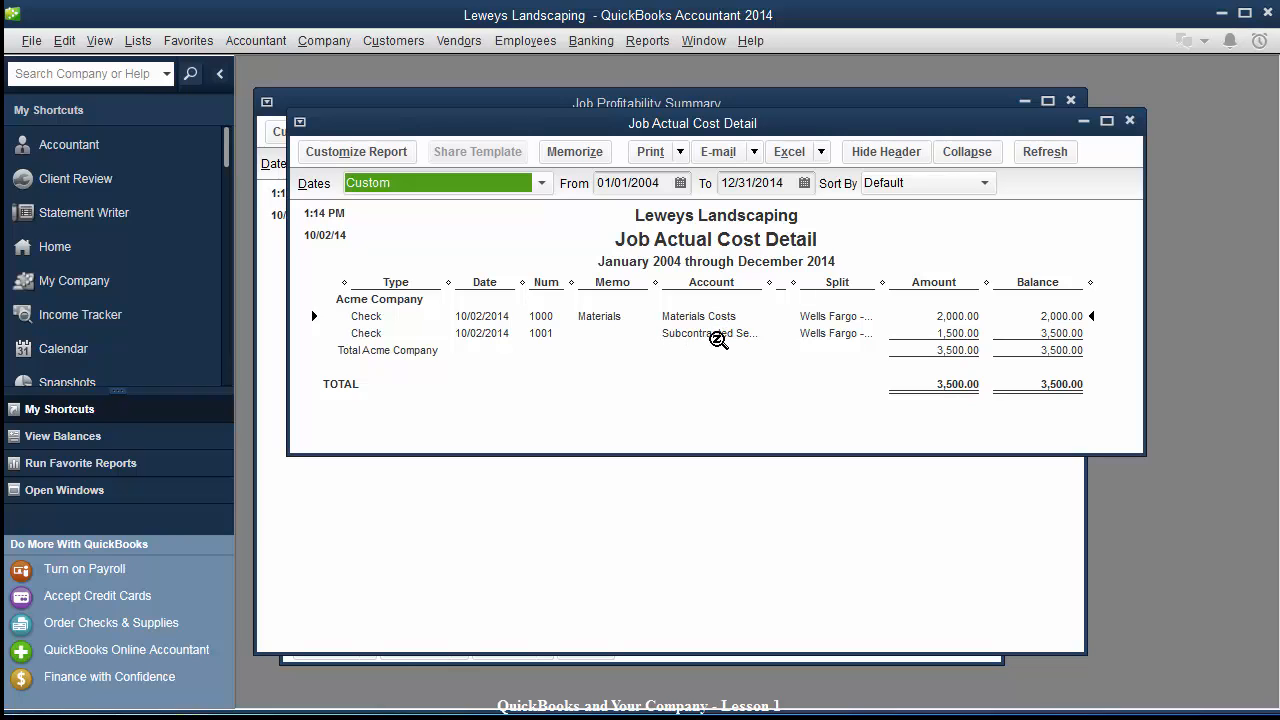
click(1129, 120)
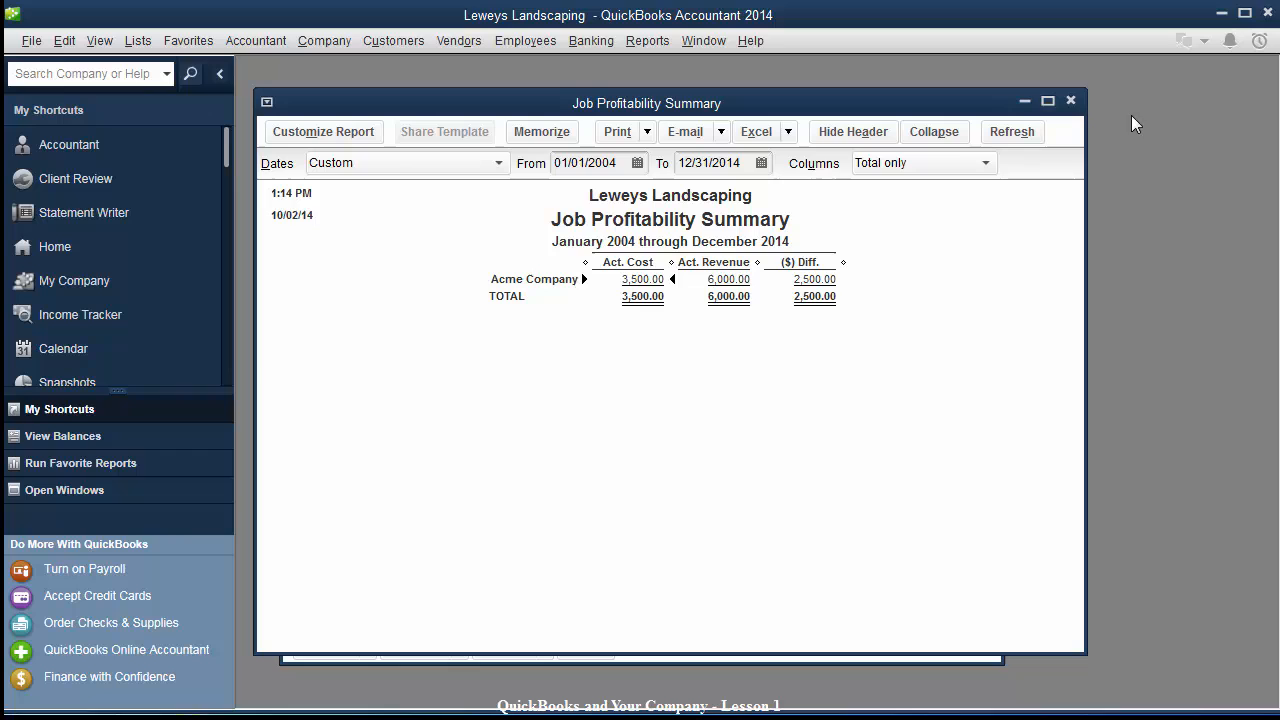
double_click(735, 280)
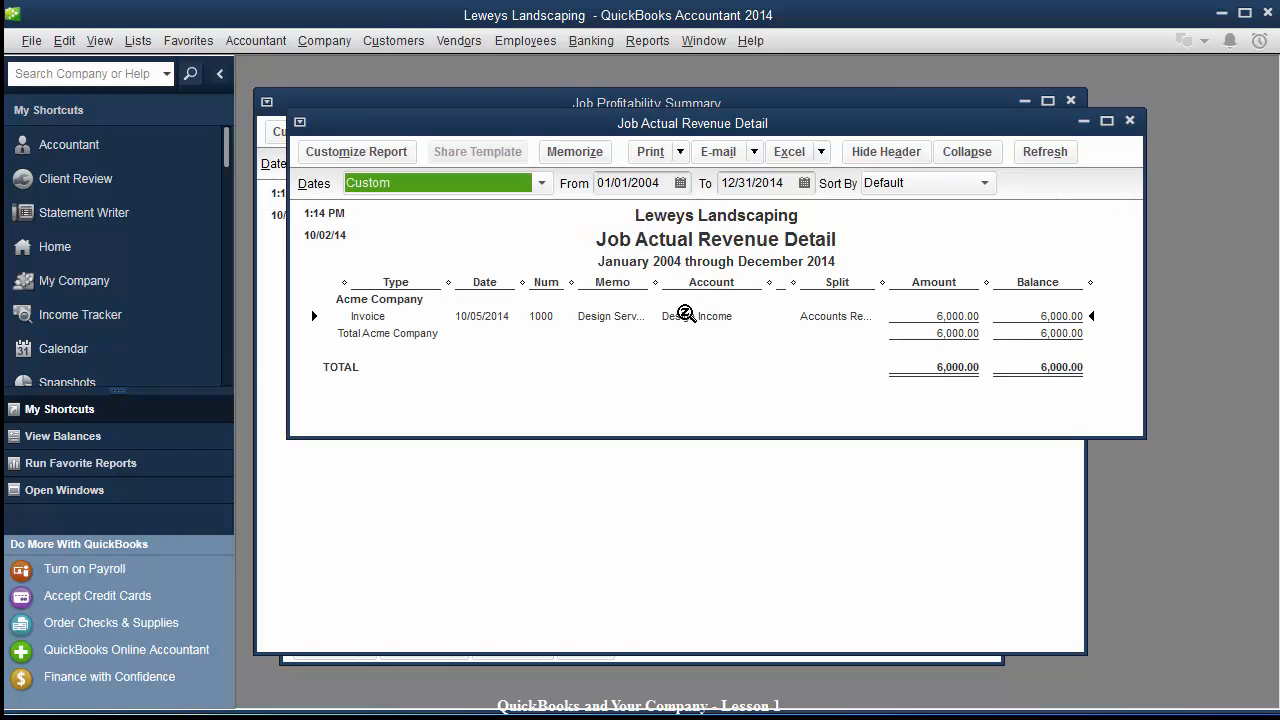
double_click(609, 326)
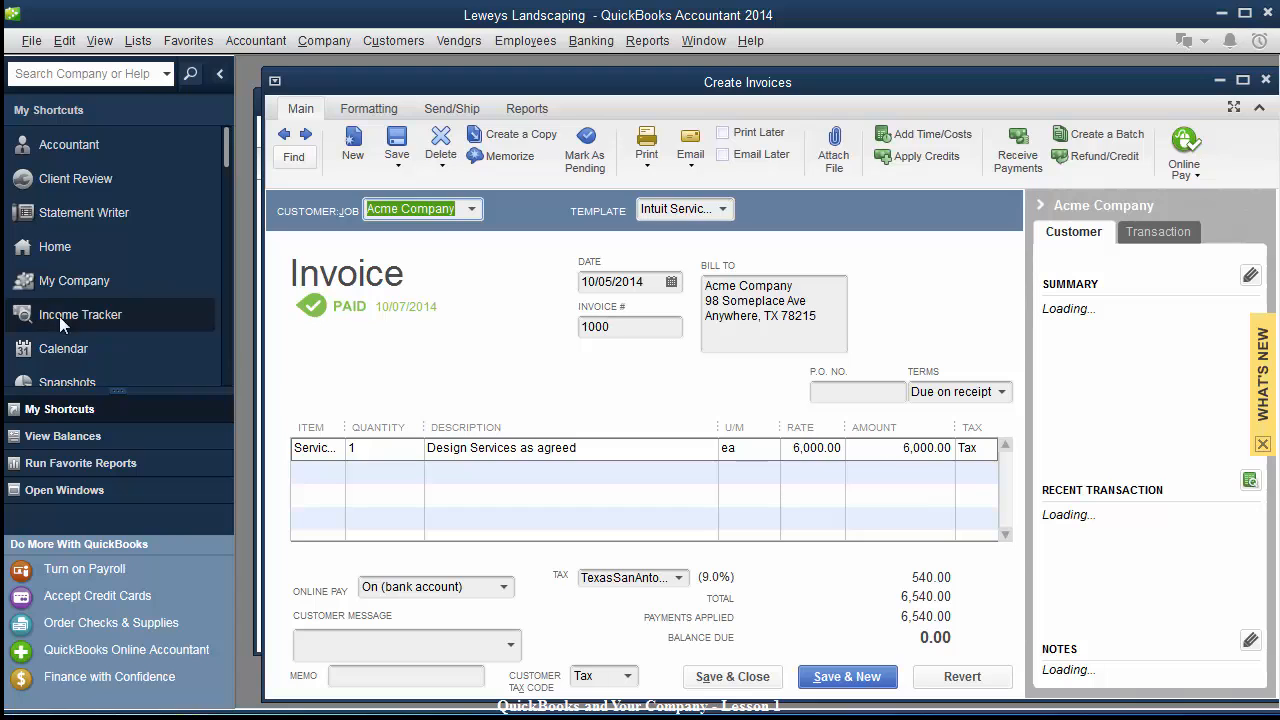
click(1265, 79)
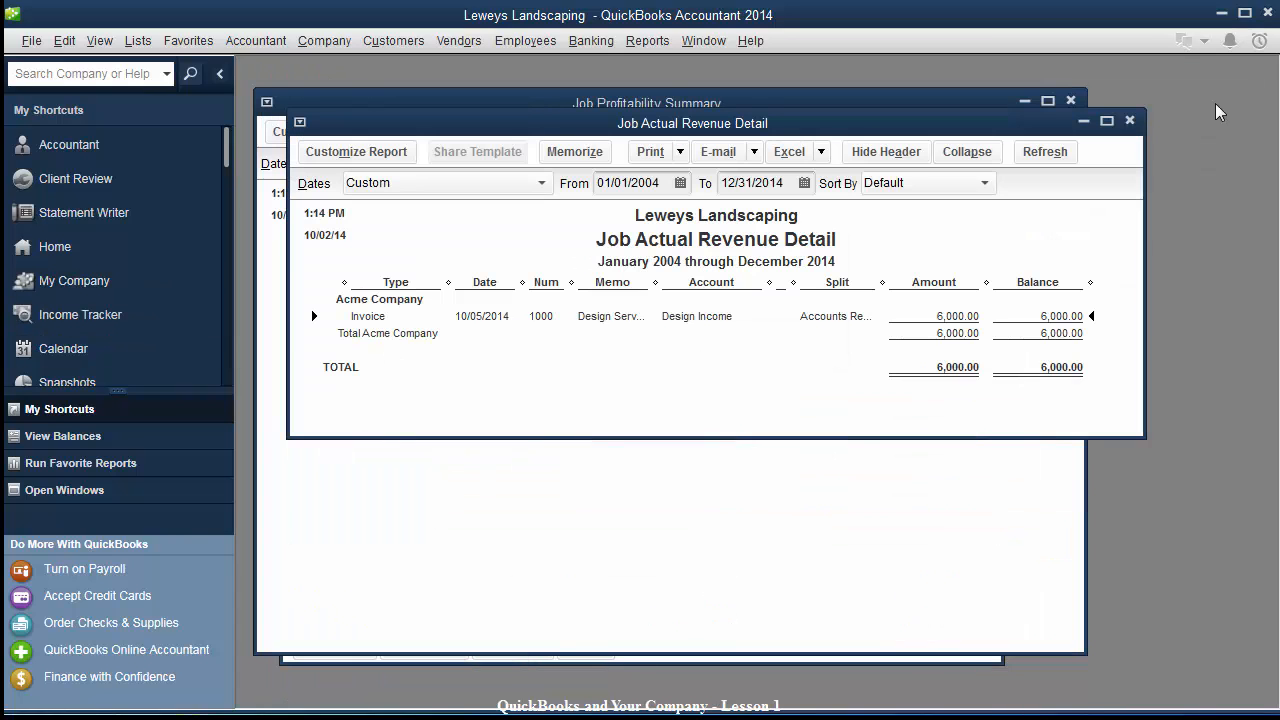
click(1130, 121)
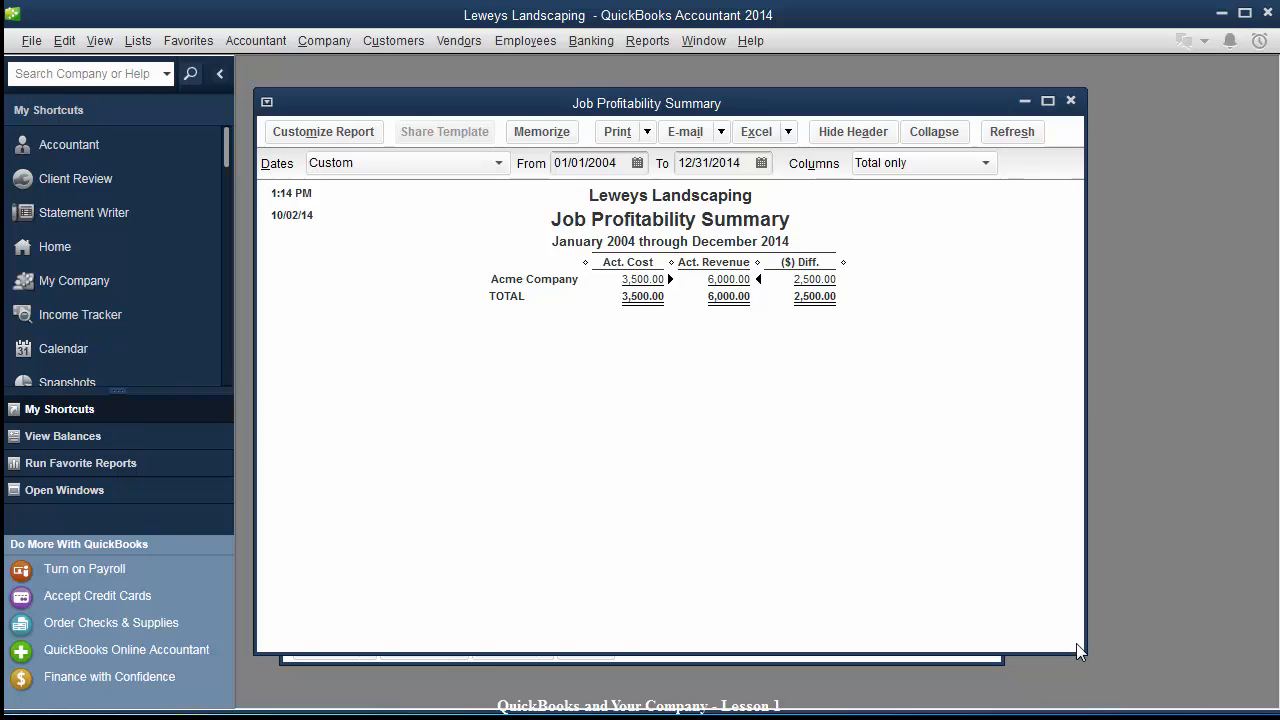
drag(1079, 655, 1036, 702)
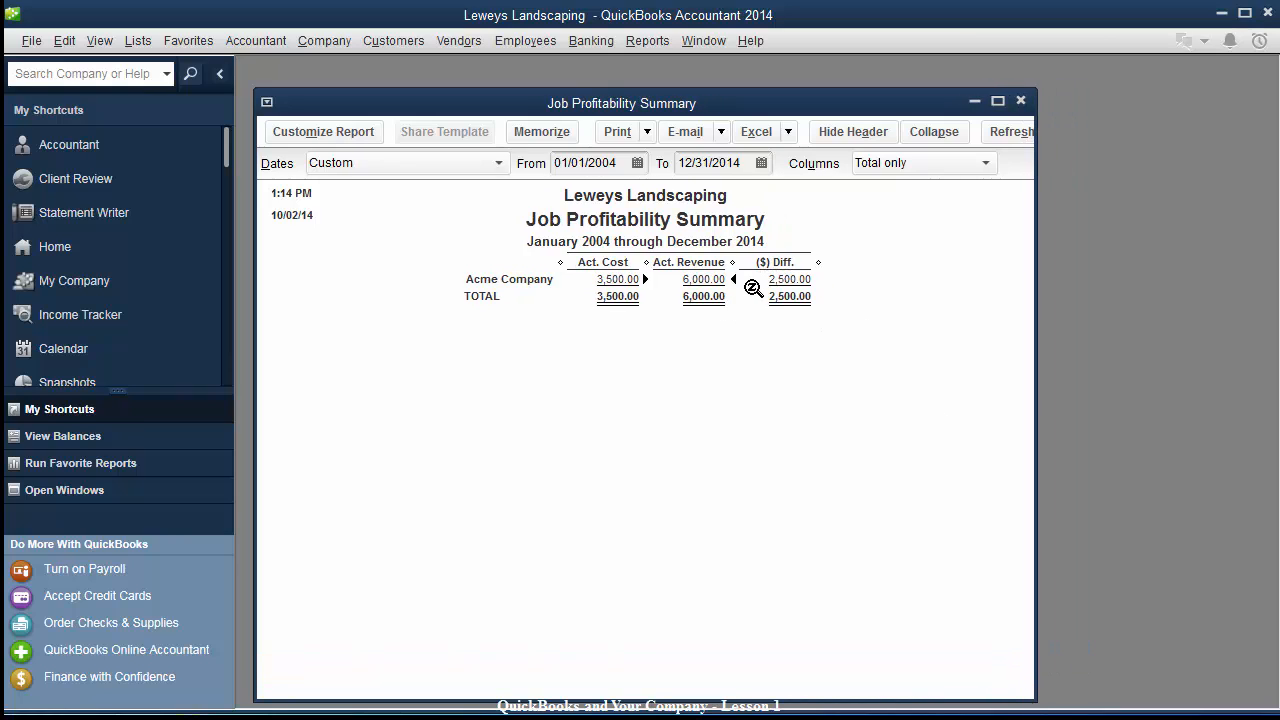
drag(637, 107, 664, 111)
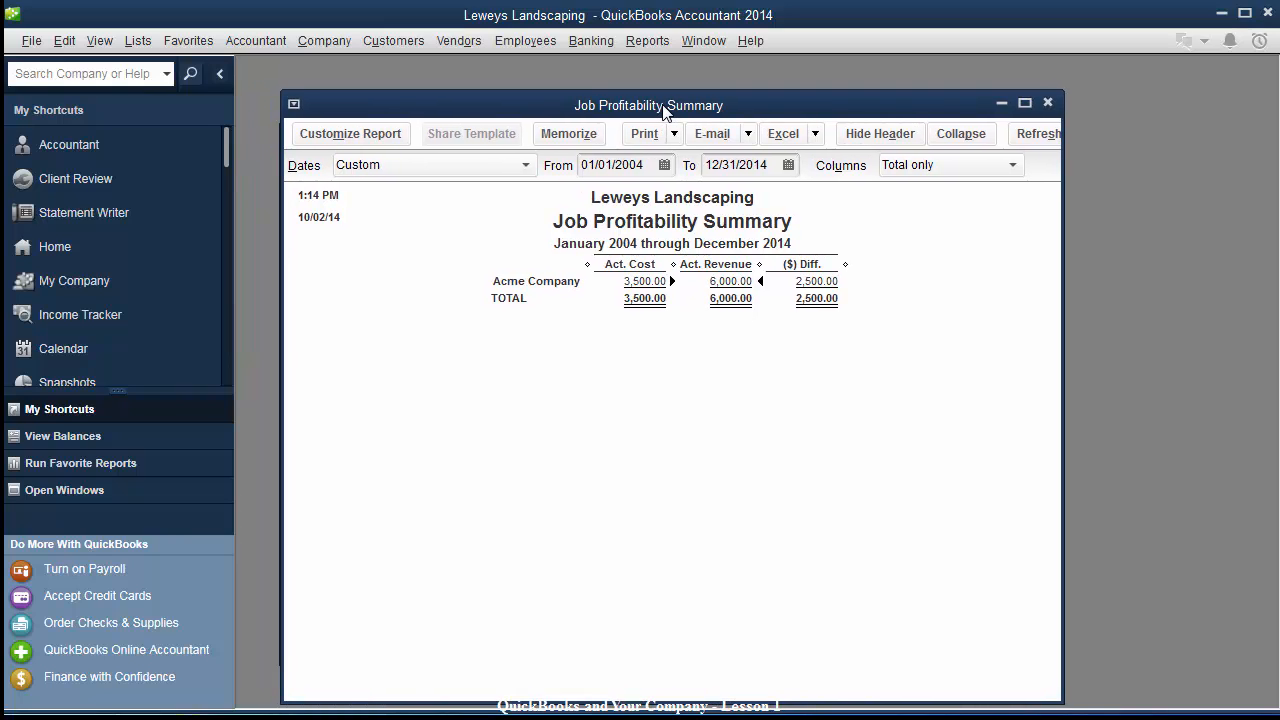
double_click(637, 282)
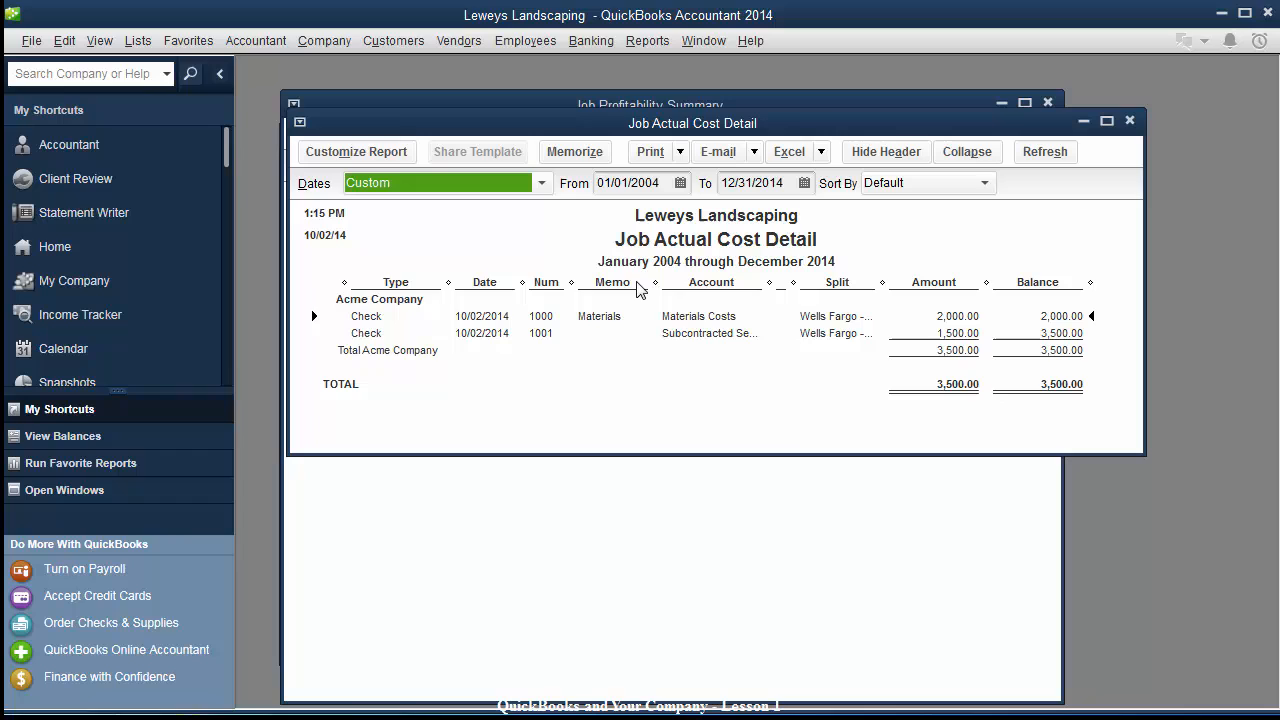
double_click(677, 320)
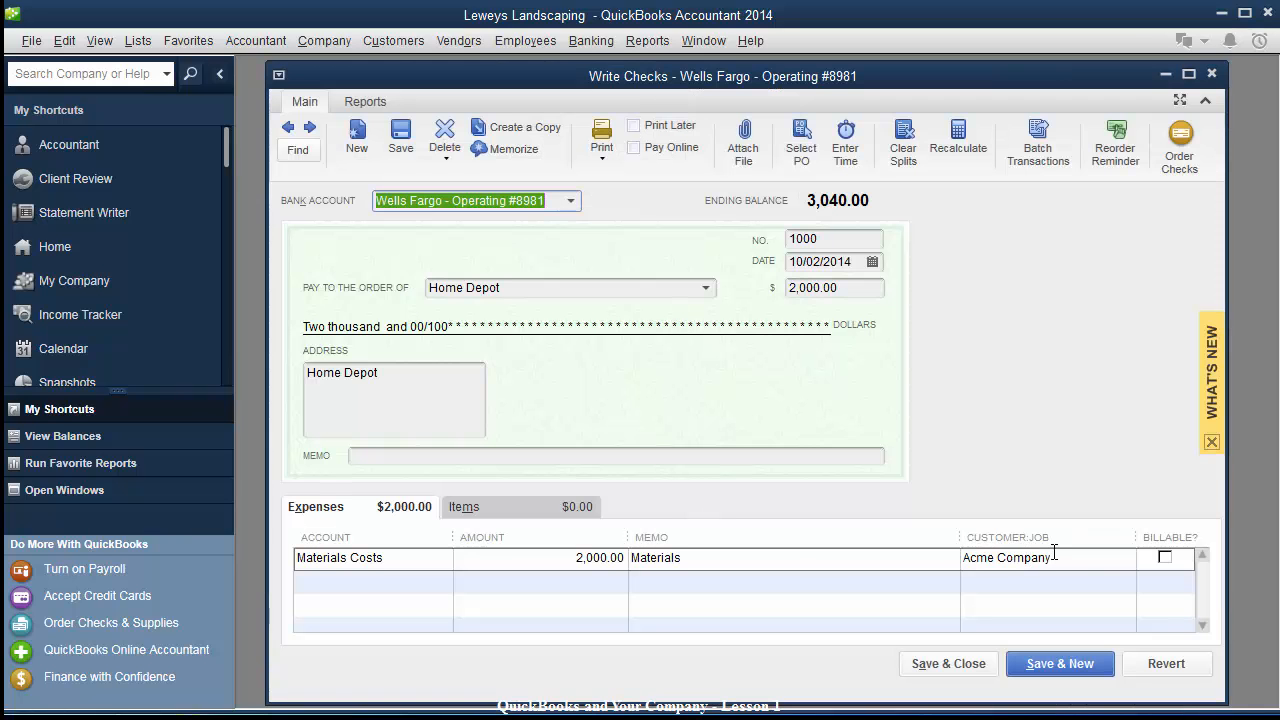
click(1054, 557)
click(1064, 558)
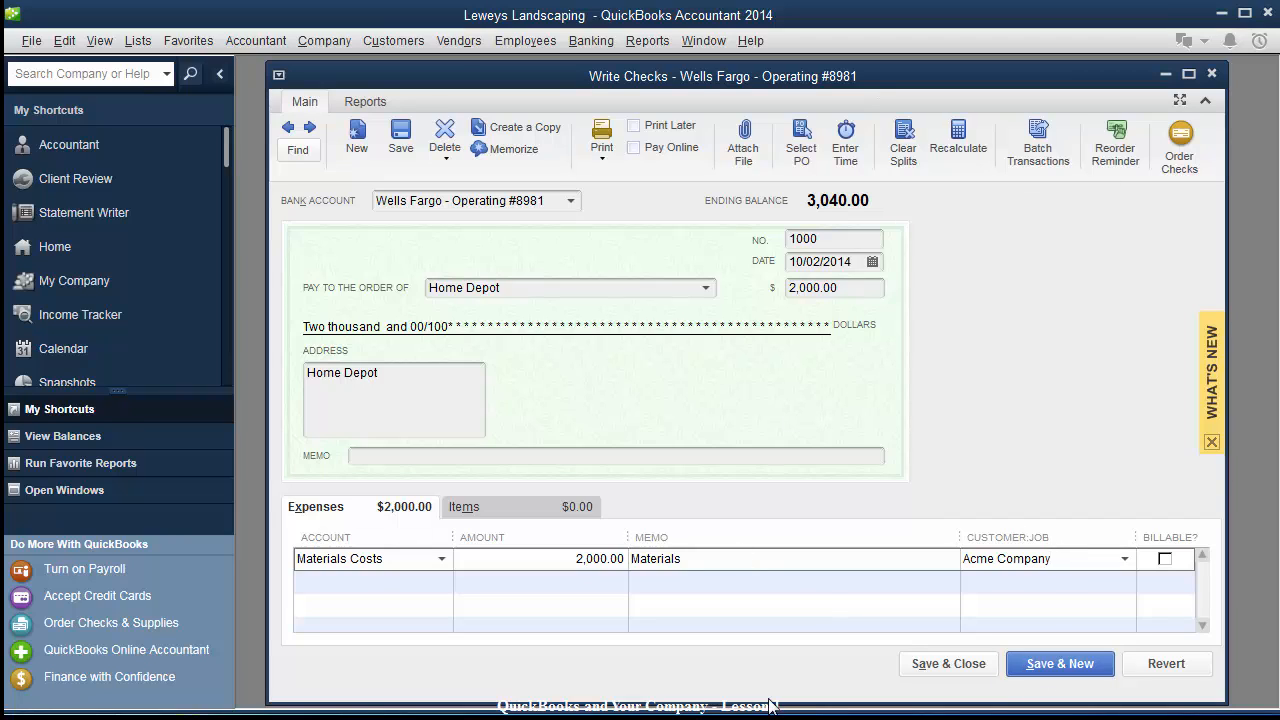
click(935, 666)
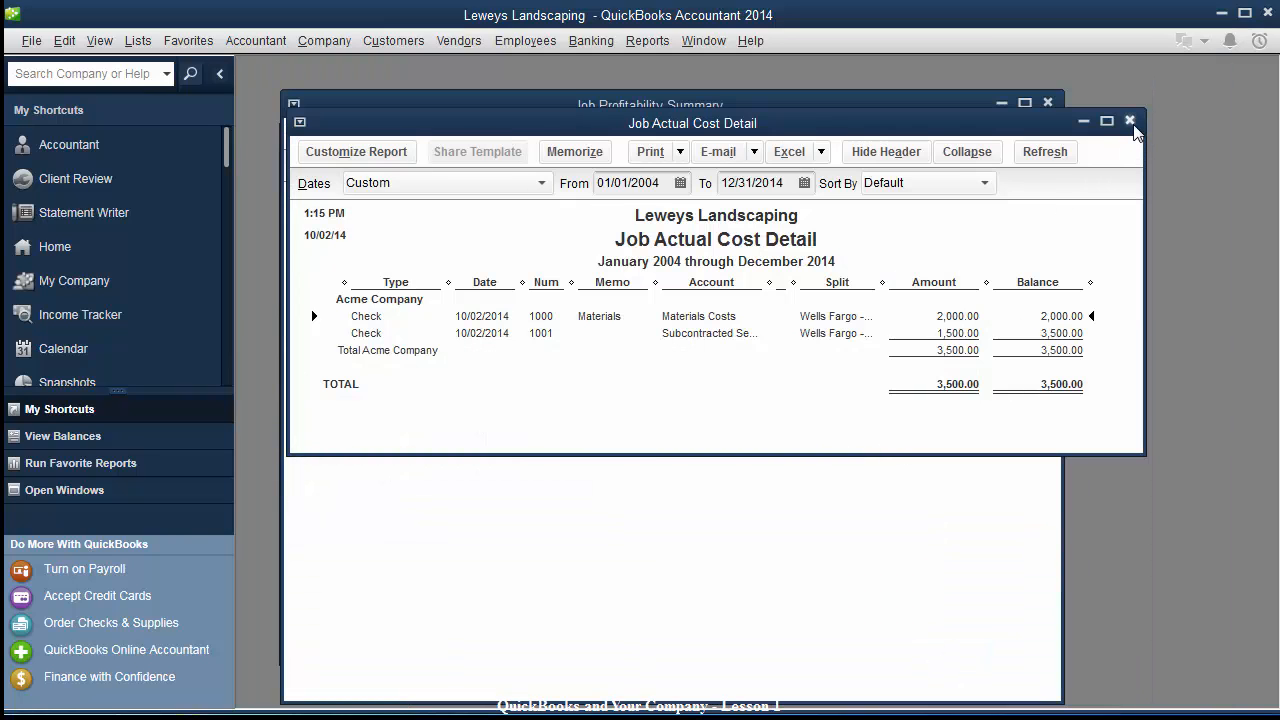